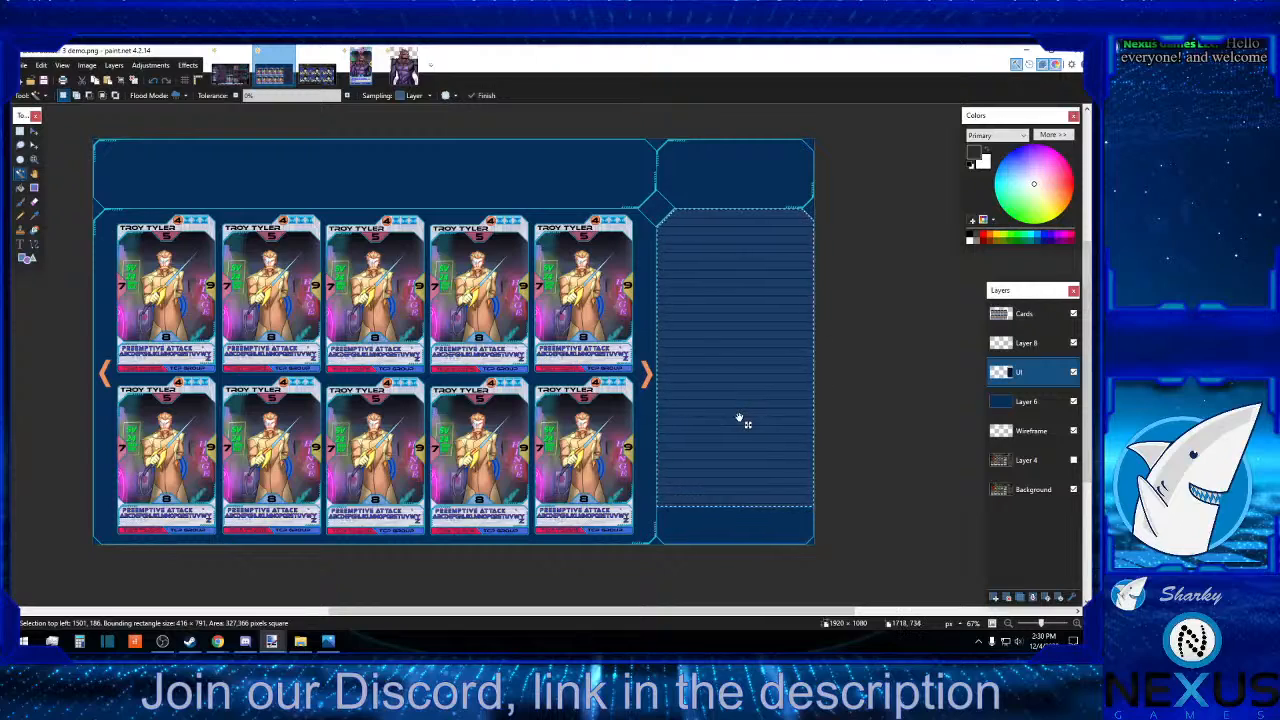
Clear the sidebar selection and delete Layer 8 holding the horizontal line pattern.
key("ctrl+d")
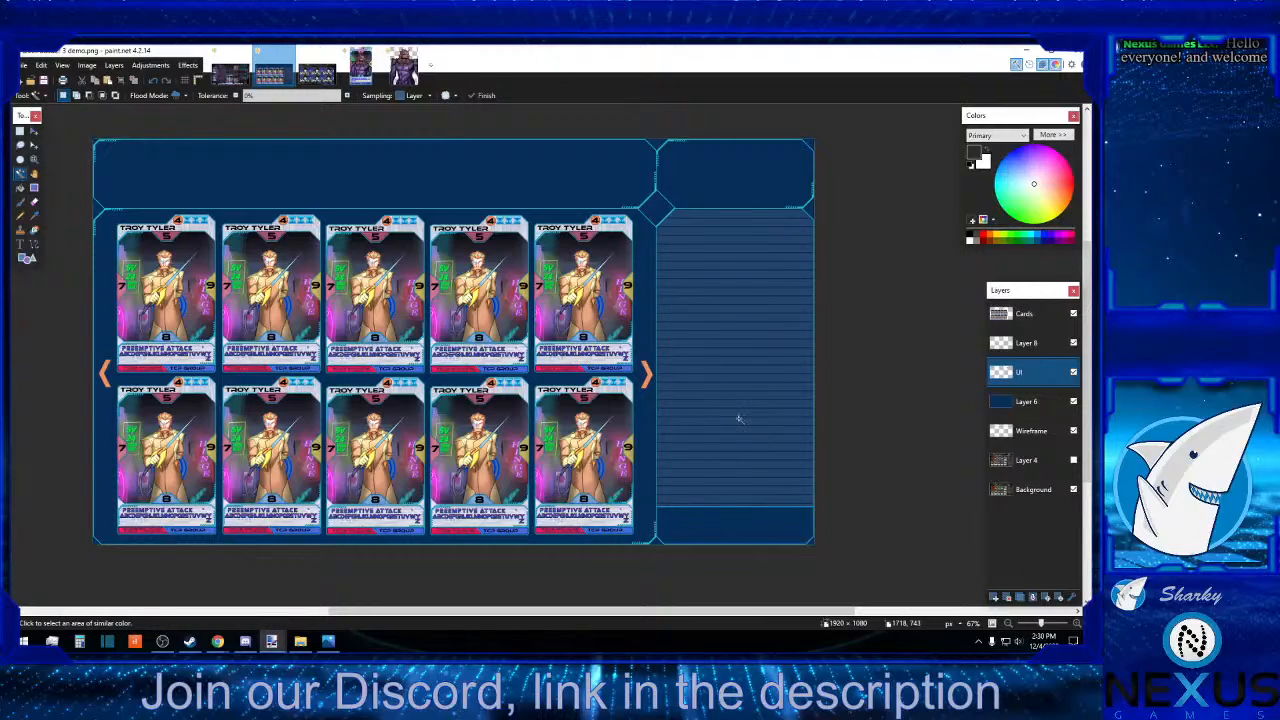
left_click(1038, 346)
left_click(1074, 344)
left_click(1072, 344)
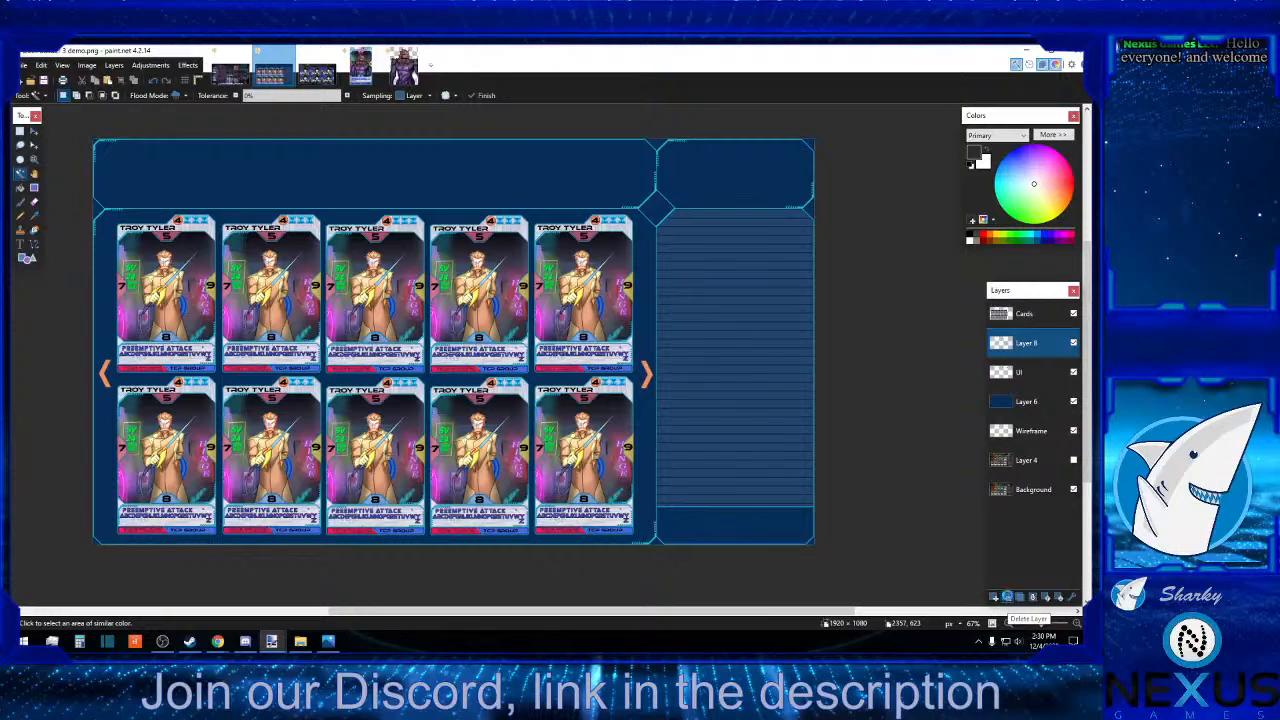
left_click(1007, 597)
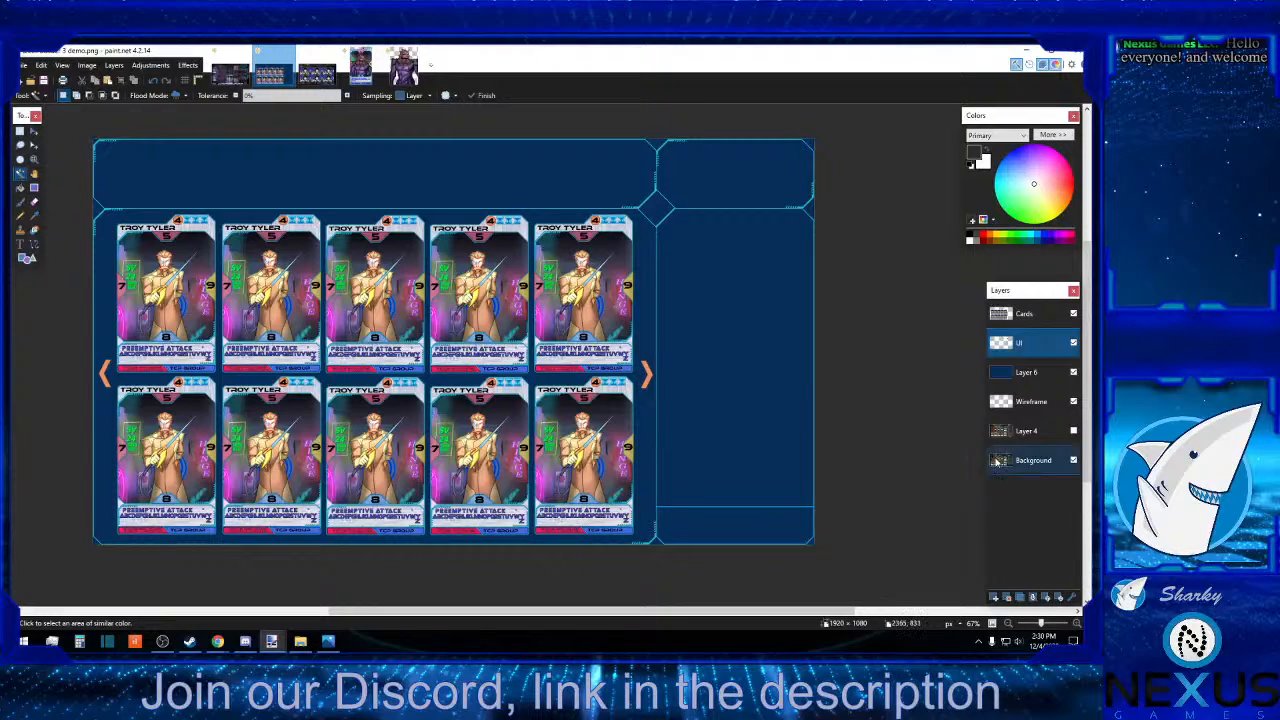
left_click(1074, 343)
left_click(1074, 343)
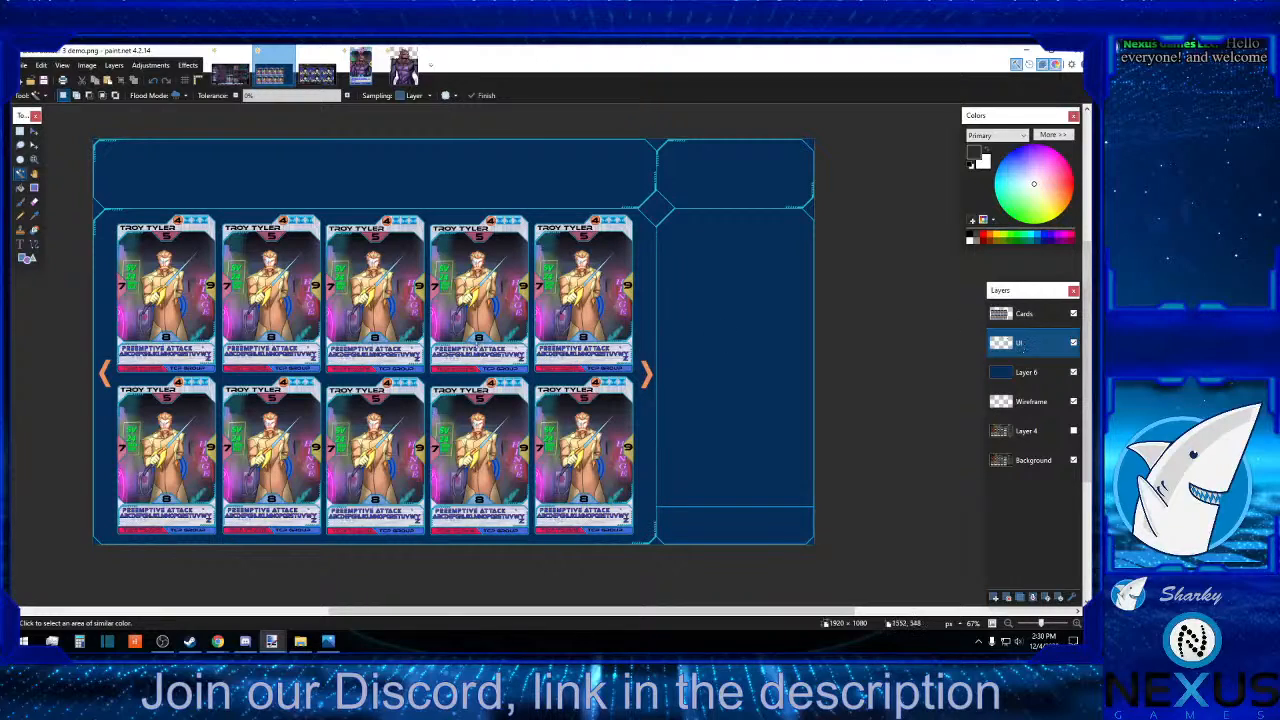
Select the full-width header strip, 1920 × 182 px from the canvas's top edge, on the UI layer and cut it.
left_click(20, 131)
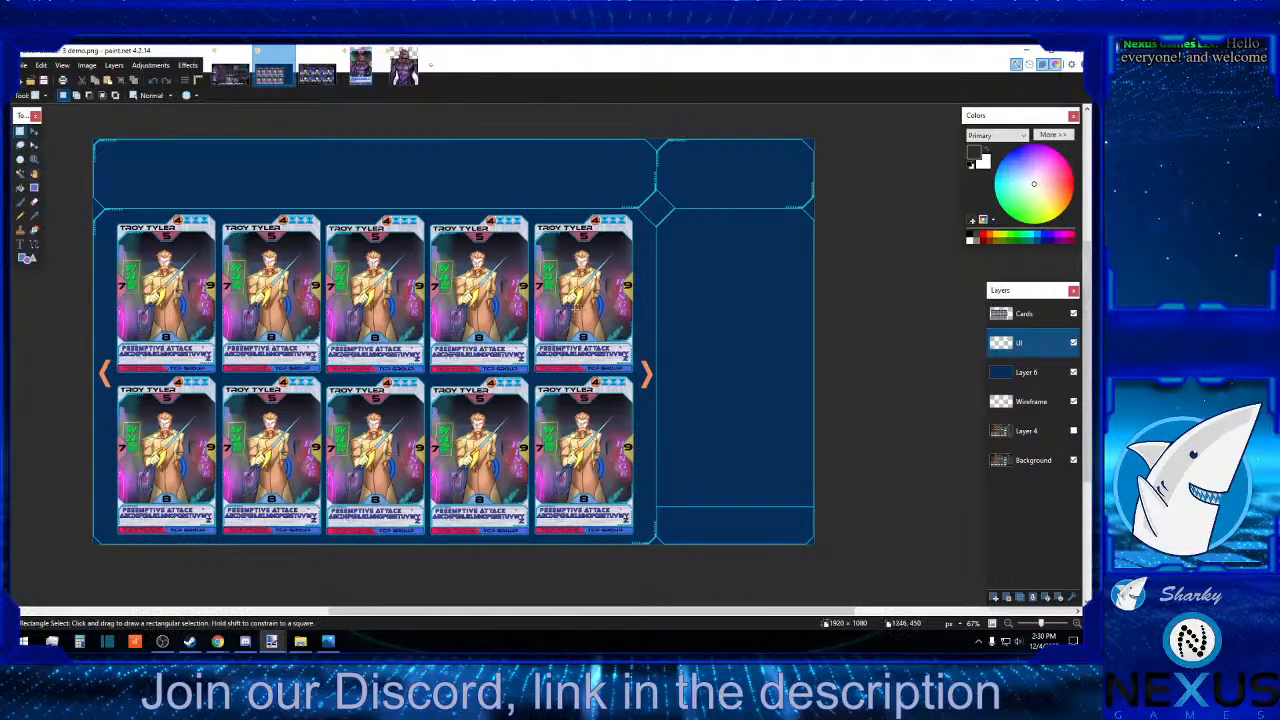
left_click(1077, 624)
left_click(1077, 624)
scroll(910, 598, "up", 5)
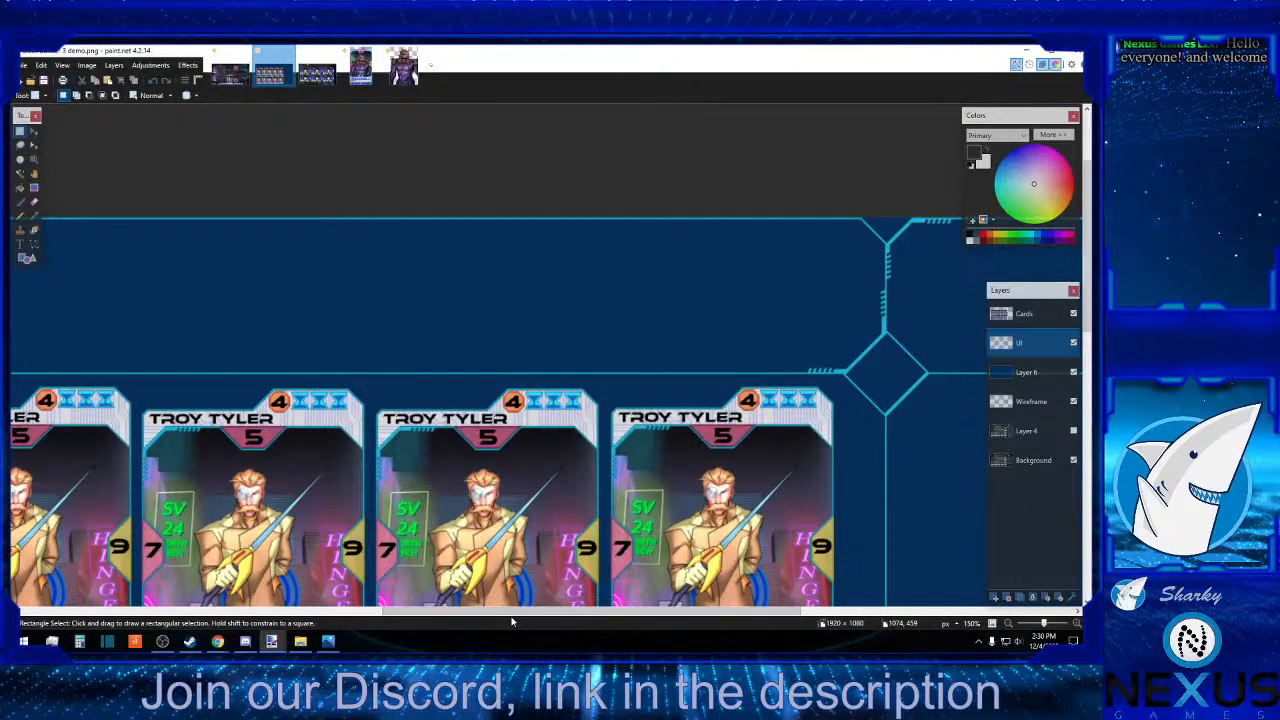
left_click_drag(506, 616, 740, 616)
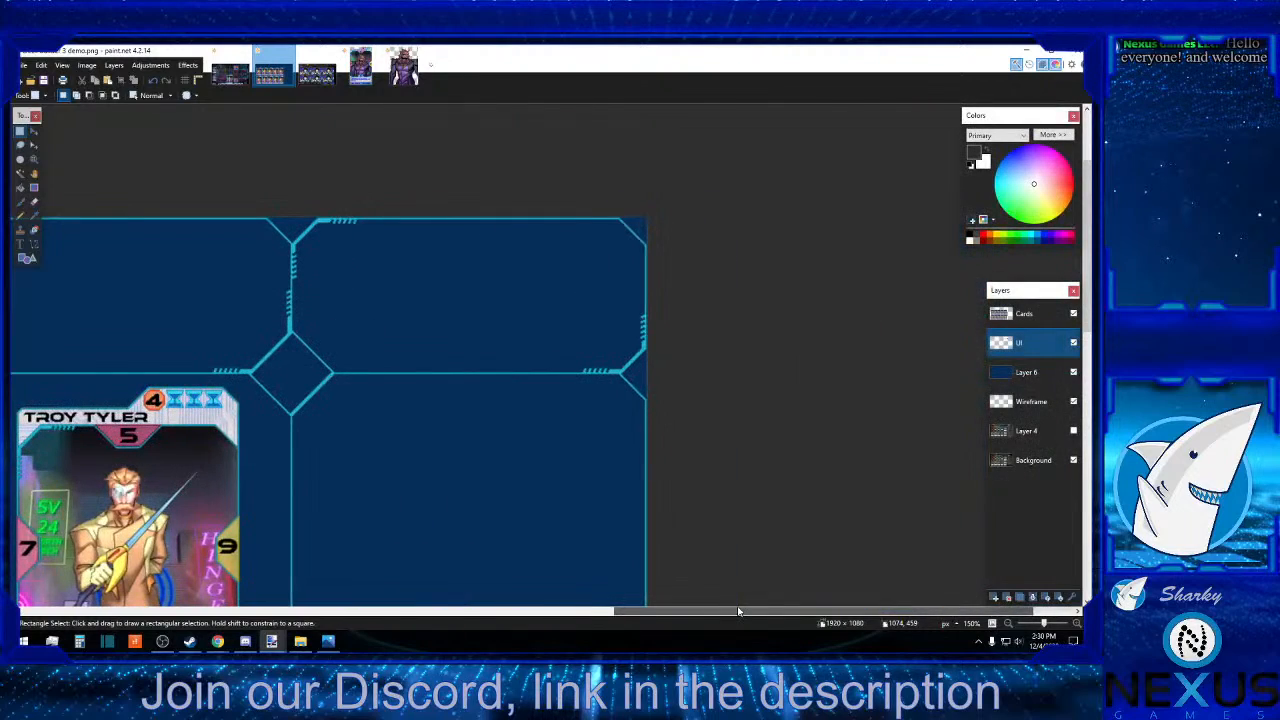
left_click_drag(662, 195, 10, 369)
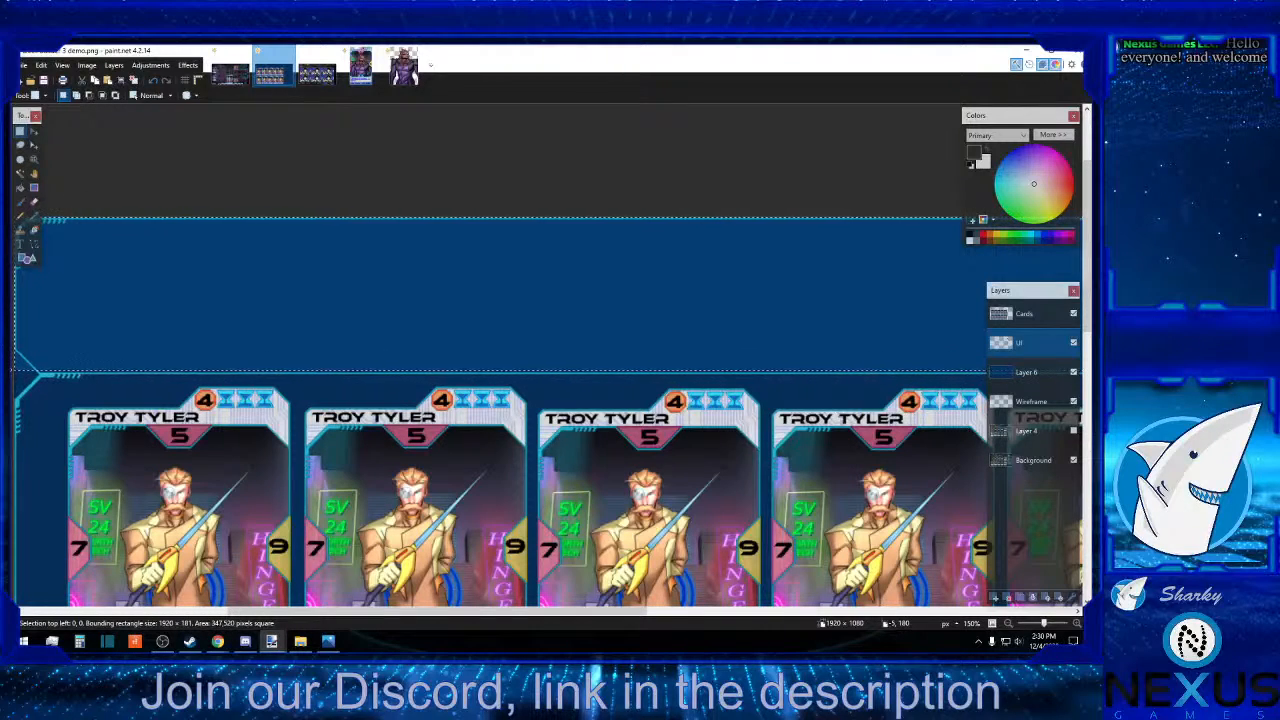
left_click_drag(10, 369, 10, 370)
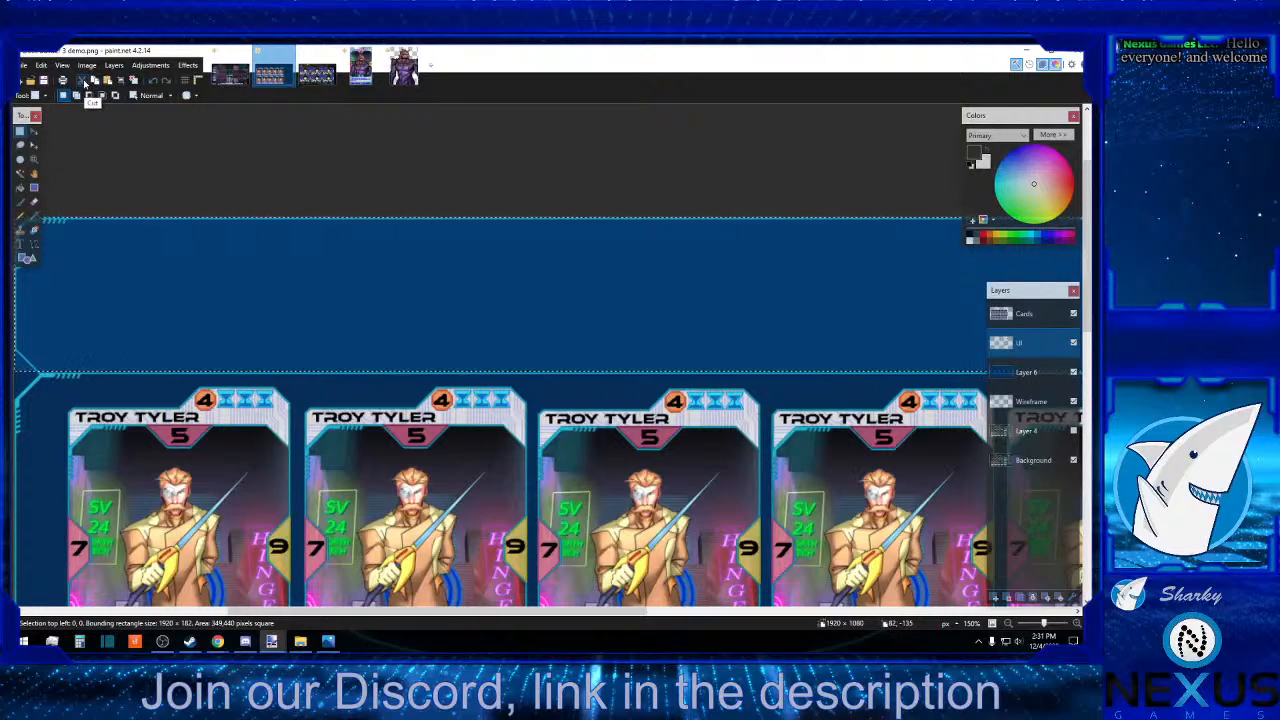
left_click(84, 84)
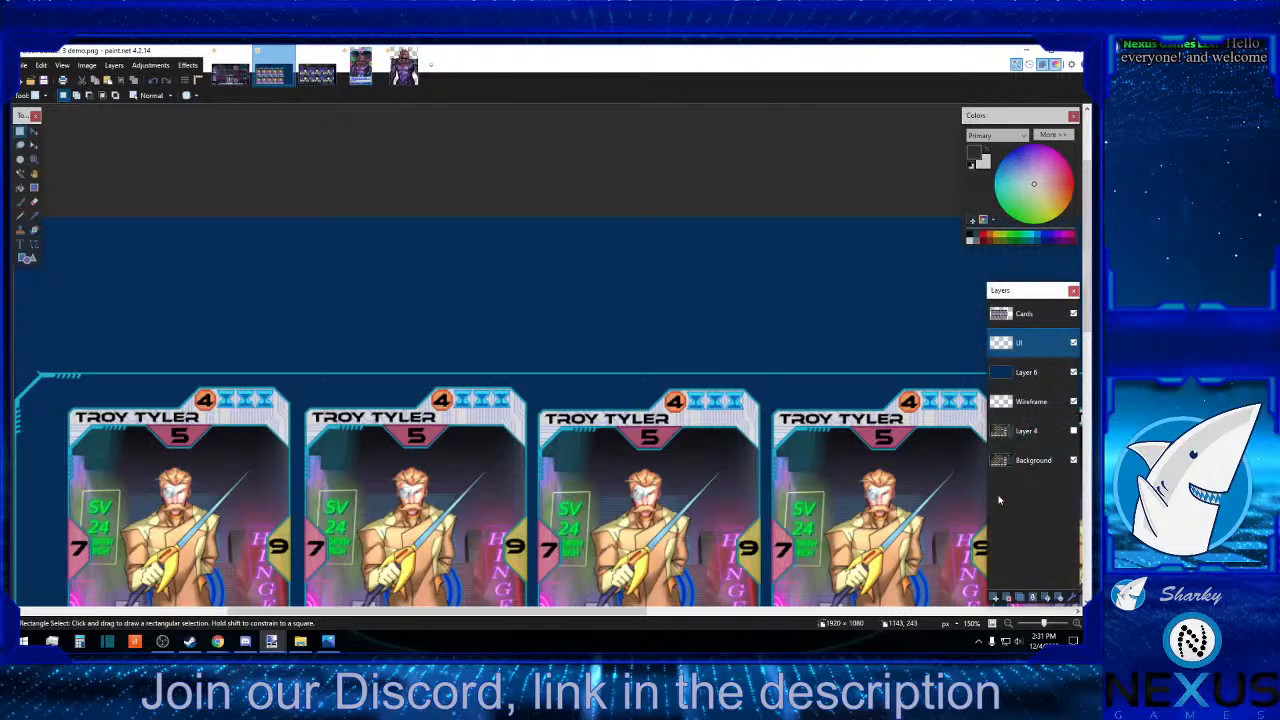
Add a new layer above UI, paste the header strip there and move it down to the canvas's bottom edge.
left_click(996, 598)
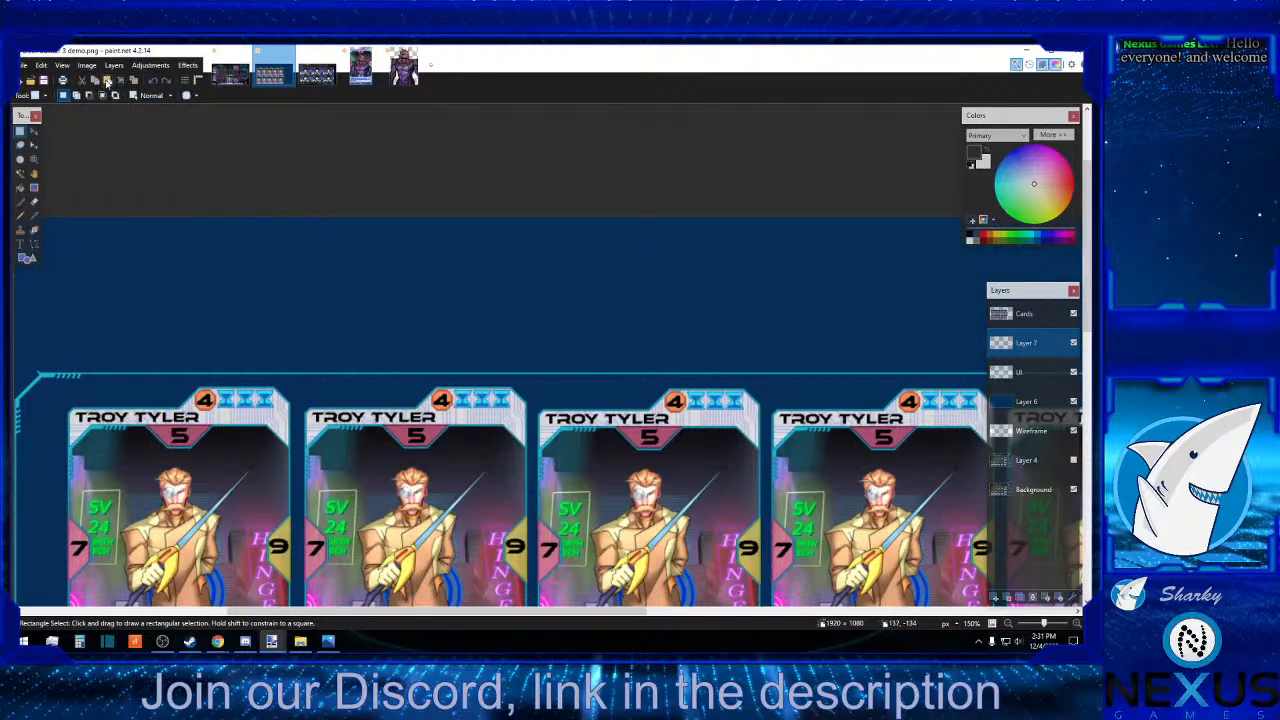
left_click(107, 82)
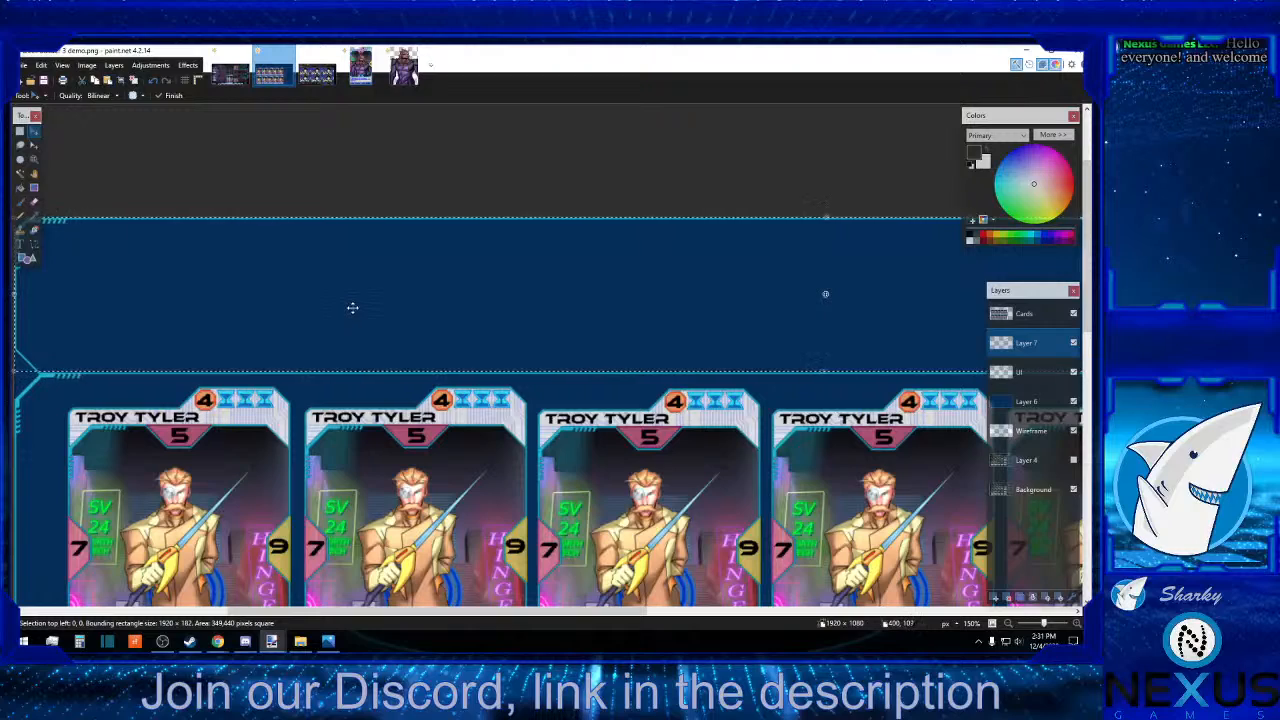
scroll(353, 307, "down", 5)
scroll(743, 473, "up", 4)
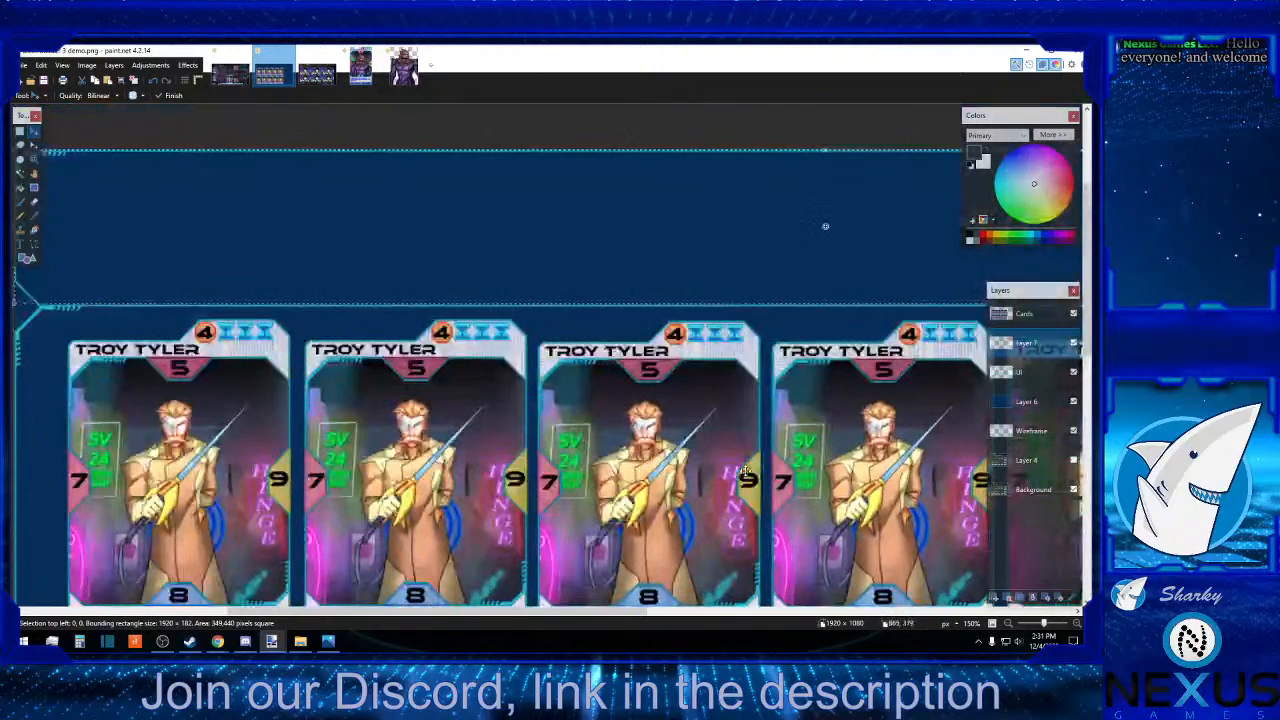
scroll(863, 452, "down", 3)
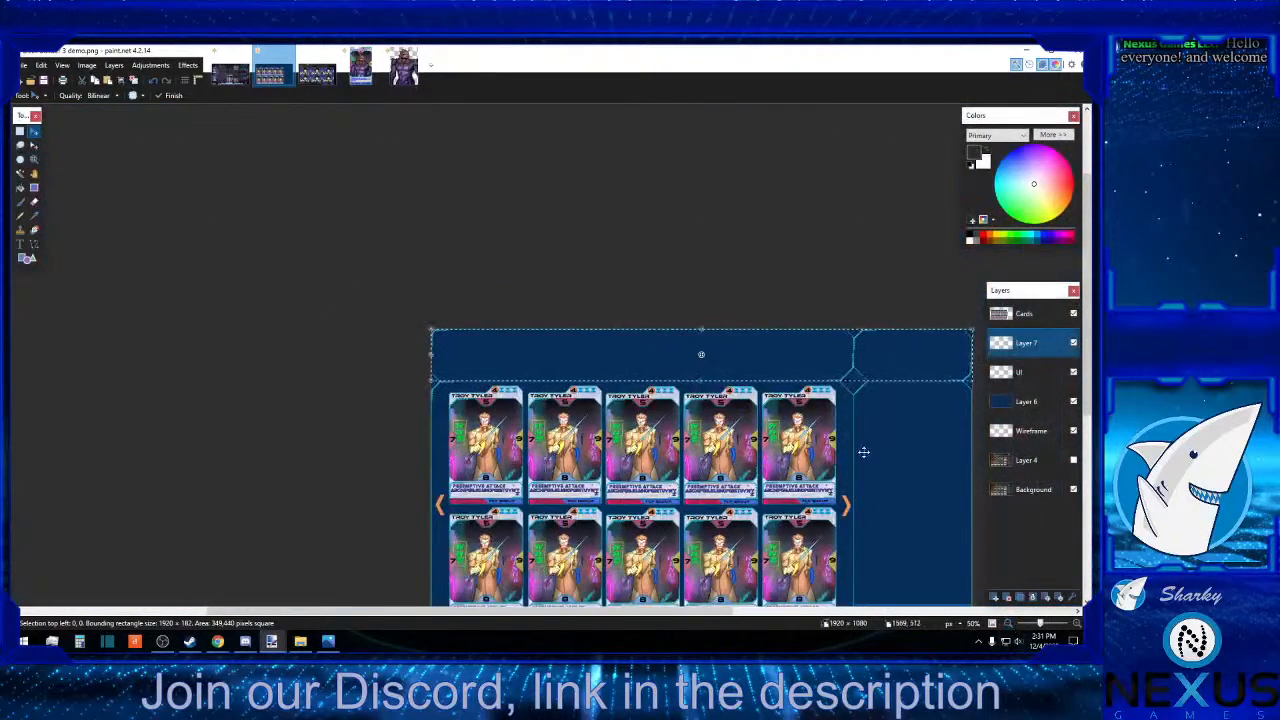
left_click_drag(799, 358, 799, 408)
scroll(799, 413, "down", 3)
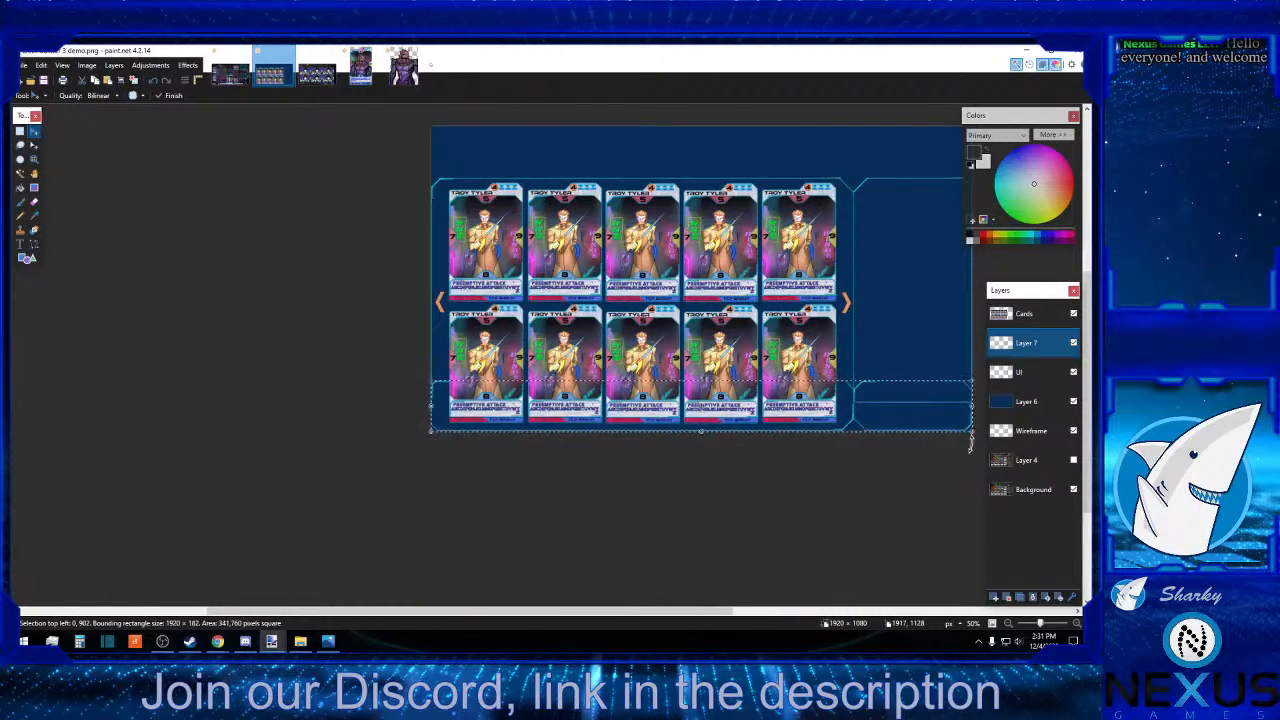
Hide the UI layer and nudge the pasted strip up 3 px at the canvas's bottom edge.
scroll(701, 300, "up", 3)
left_click_drag(557, 610, 710, 609)
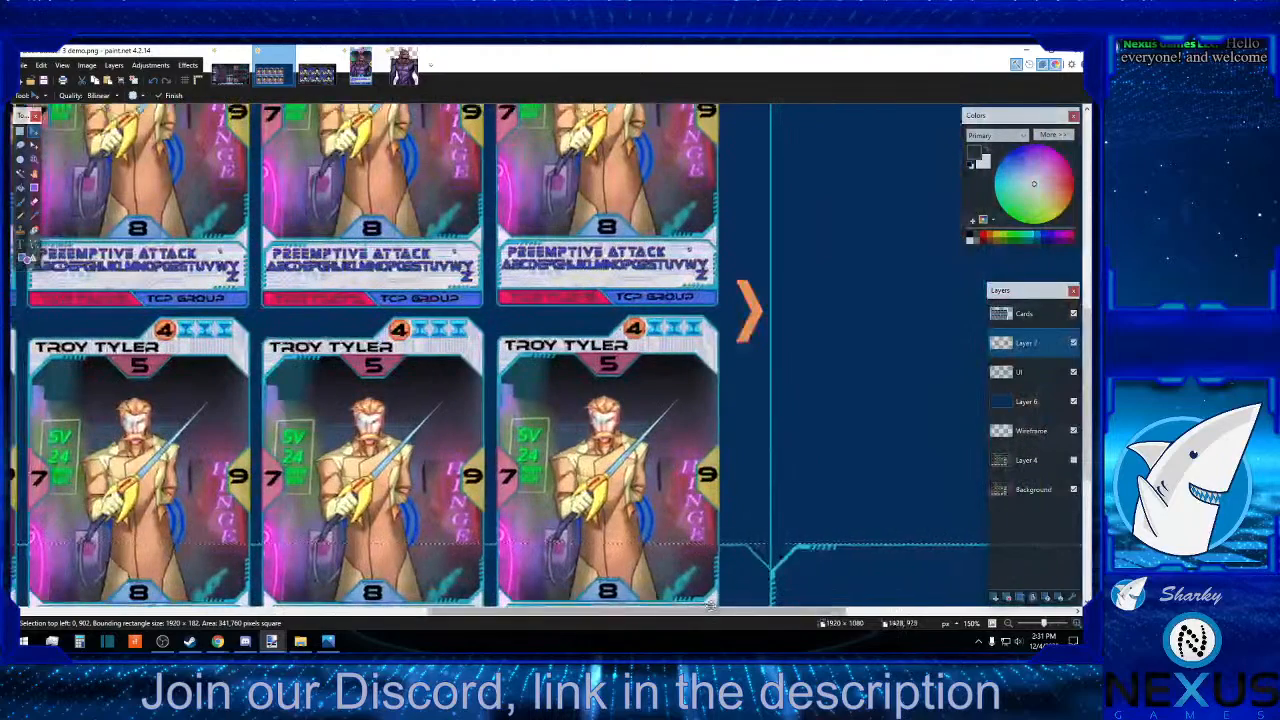
scroll(705, 603, "down", 3)
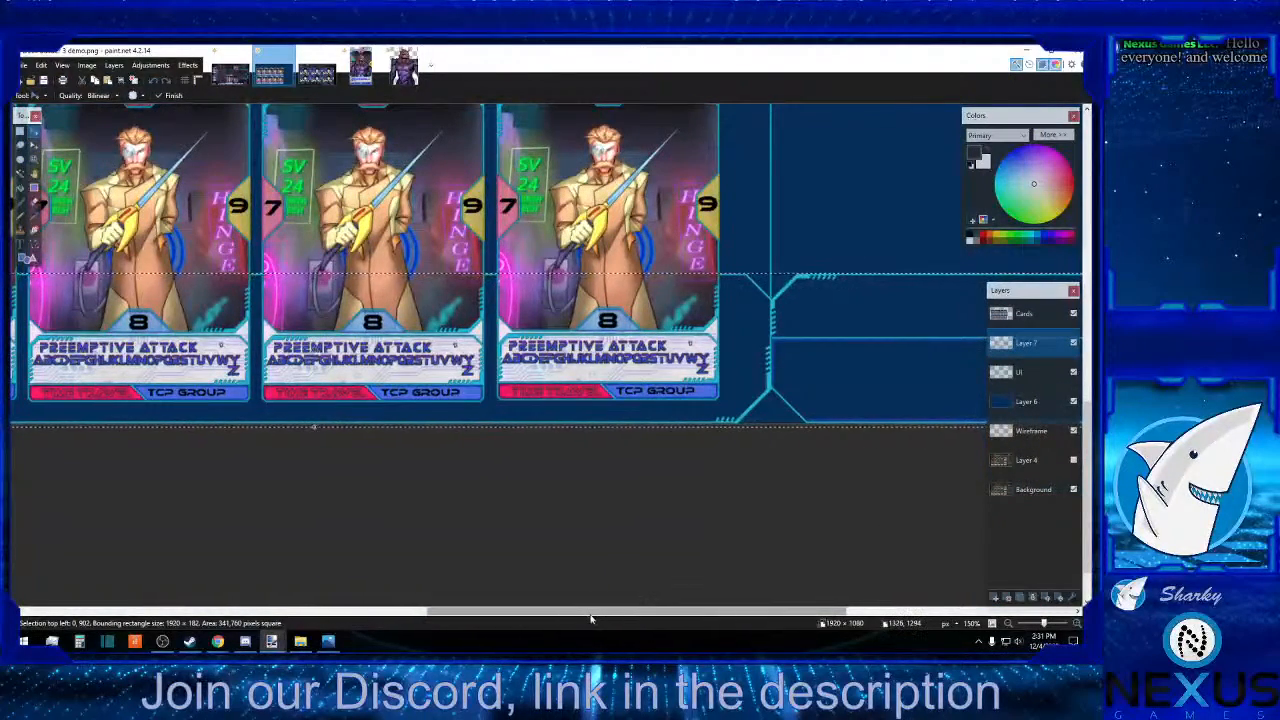
left_click_drag(660, 612, 827, 589)
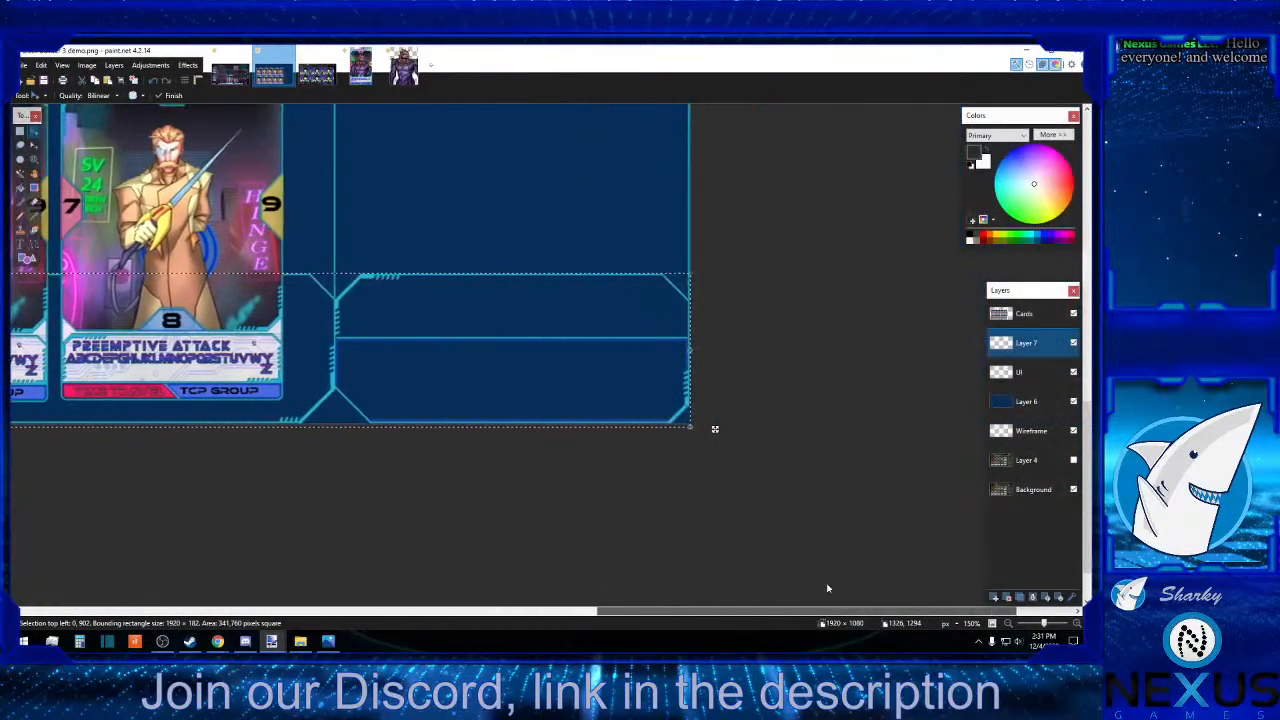
scroll(811, 537, "up", 2)
scroll(811, 537, "down", 3)
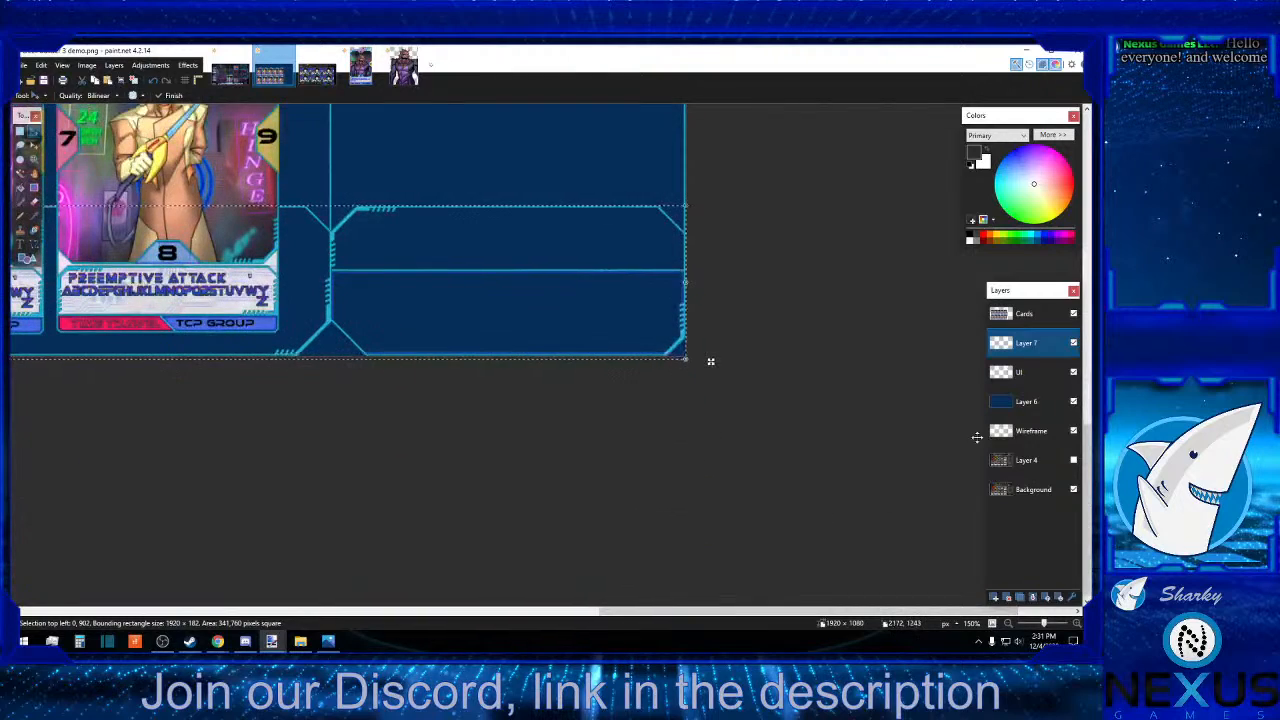
left_click(1073, 371)
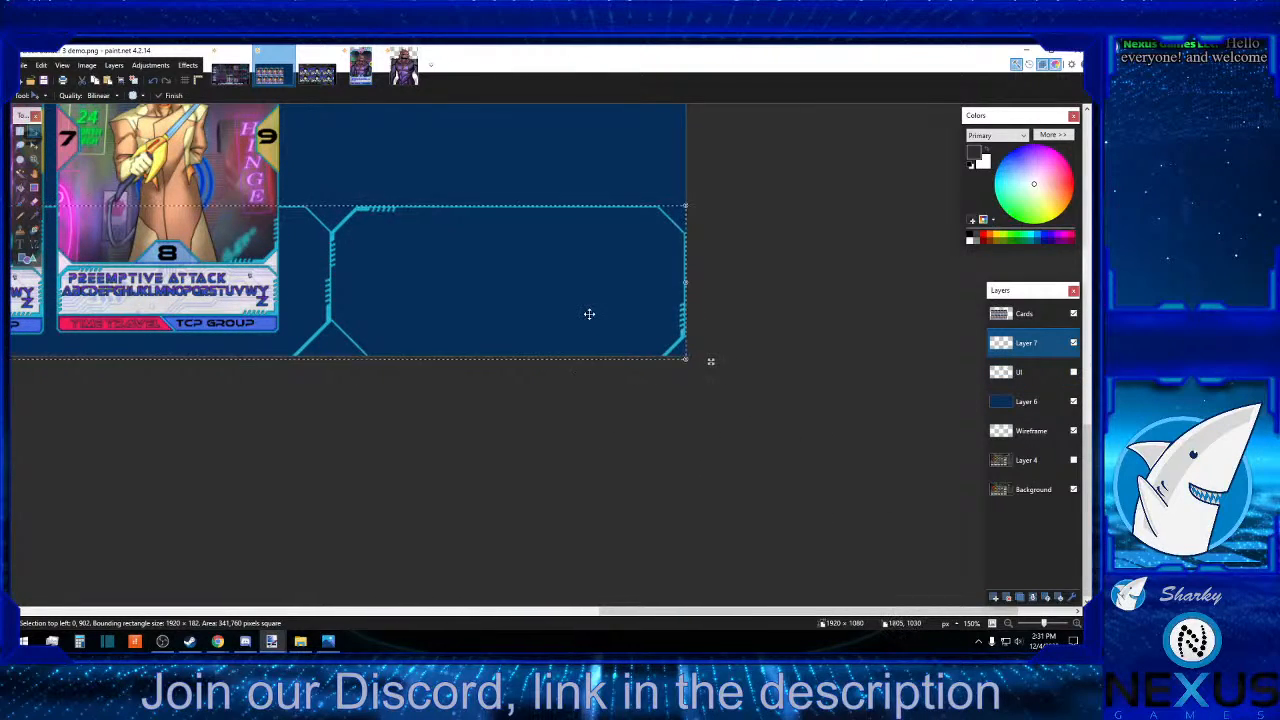
key("Up")
key("Up")
key("Up")
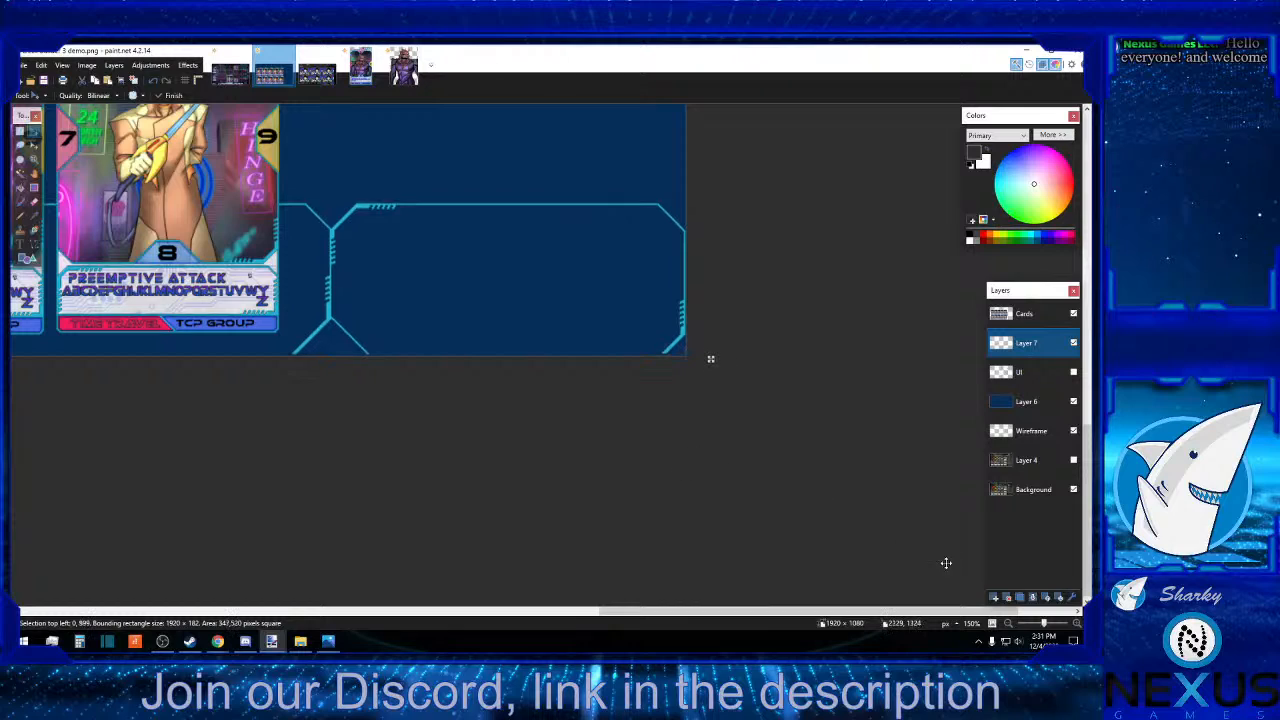
Show the UI layer and nudge the strip to 900 px from the canvas top, checking its alignment at both ends.
left_click(1077, 626)
left_click(1077, 626)
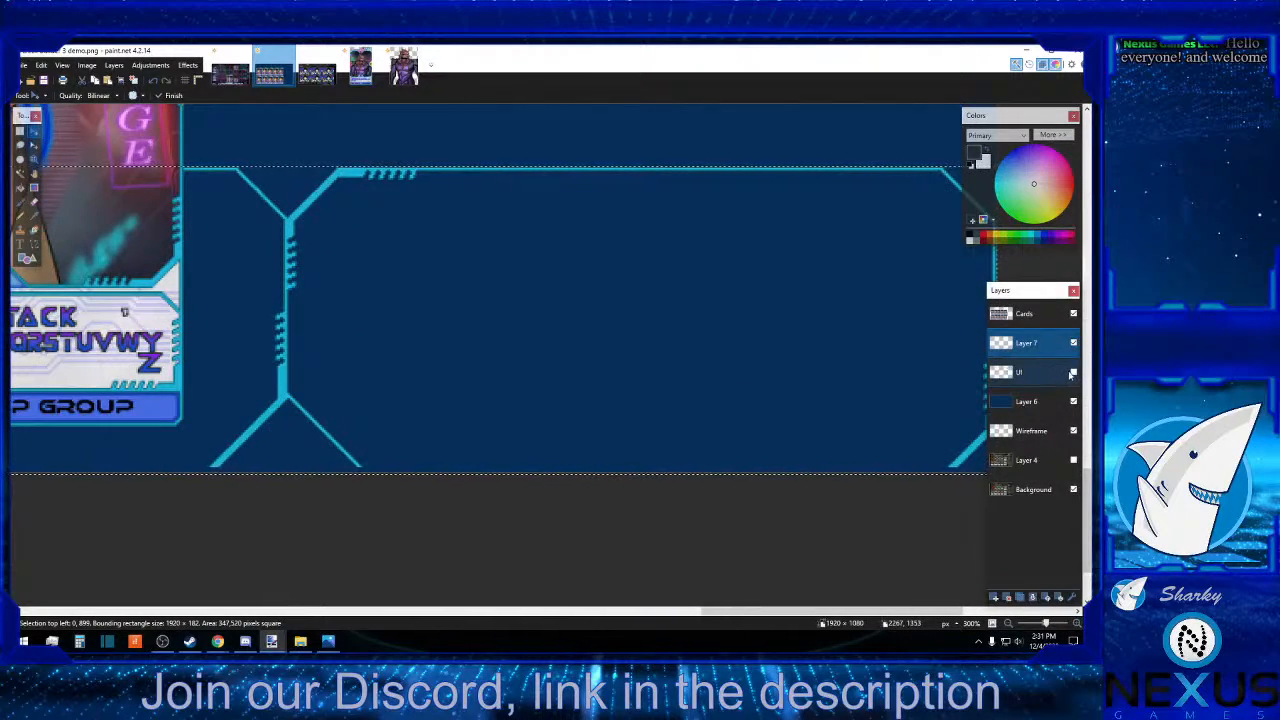
left_click(1073, 372)
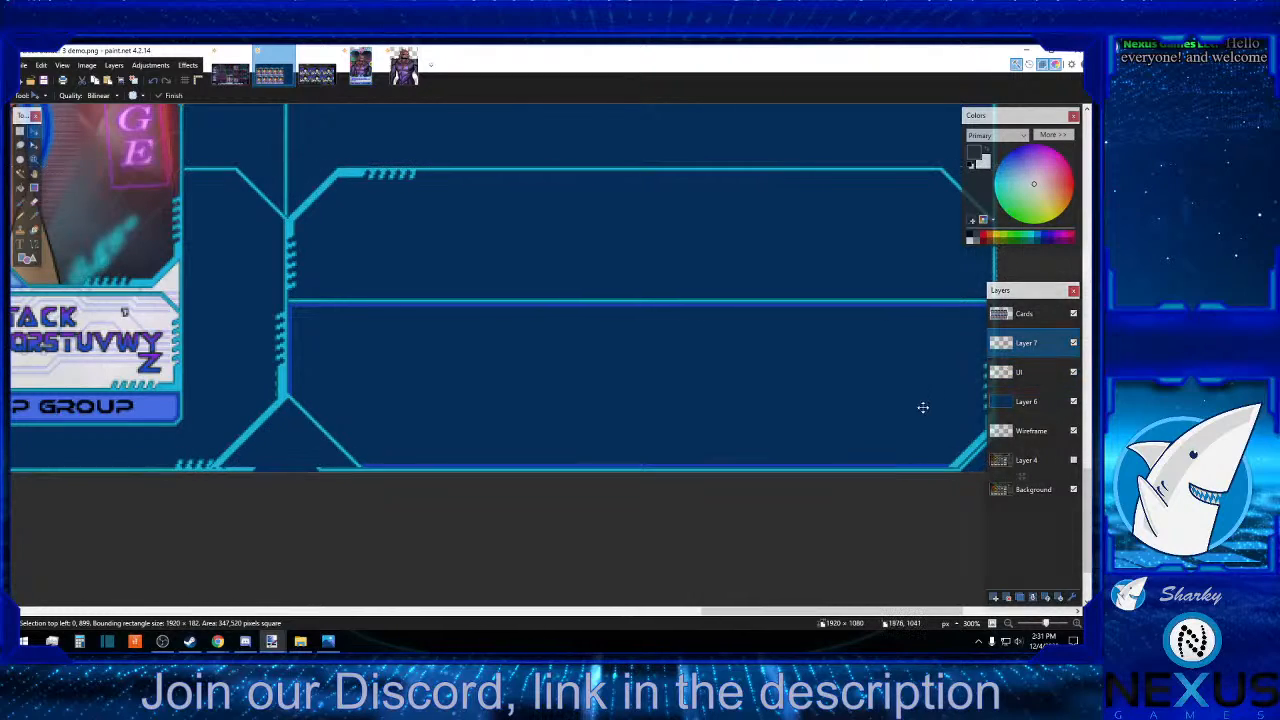
key("Down")
key("Down")
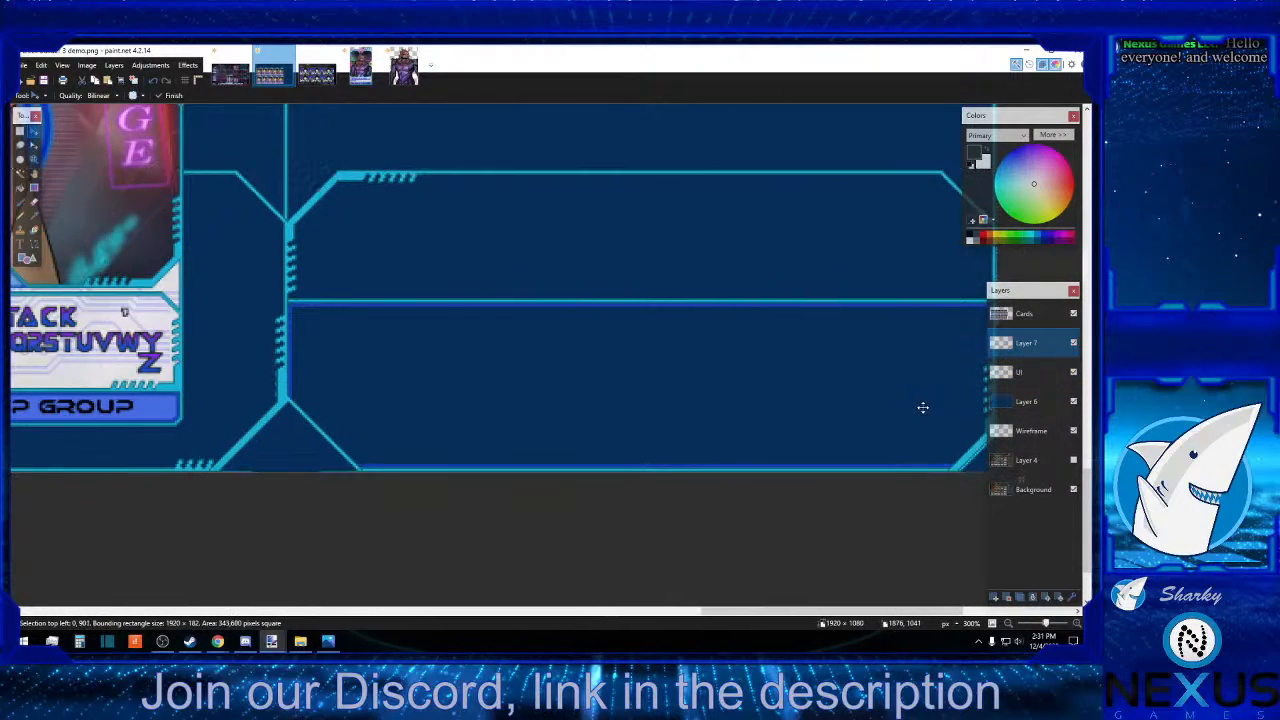
key("Up")
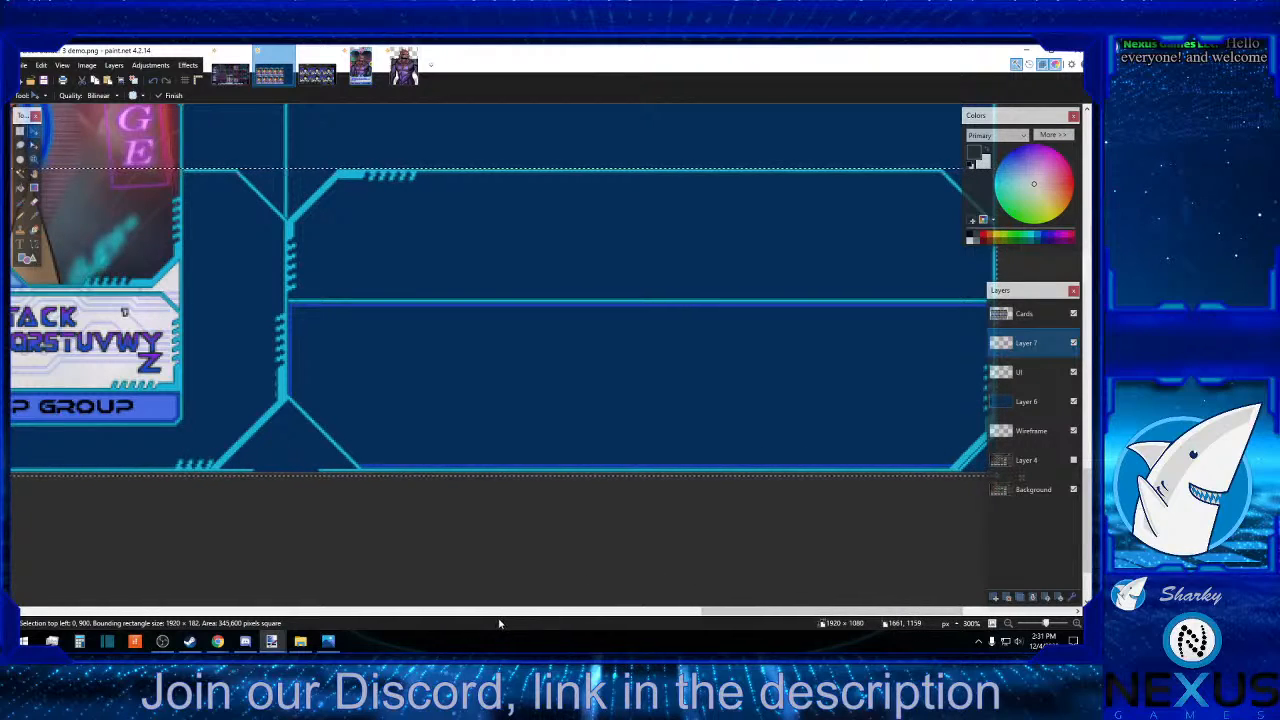
left_click_drag(750, 614, 794, 600)
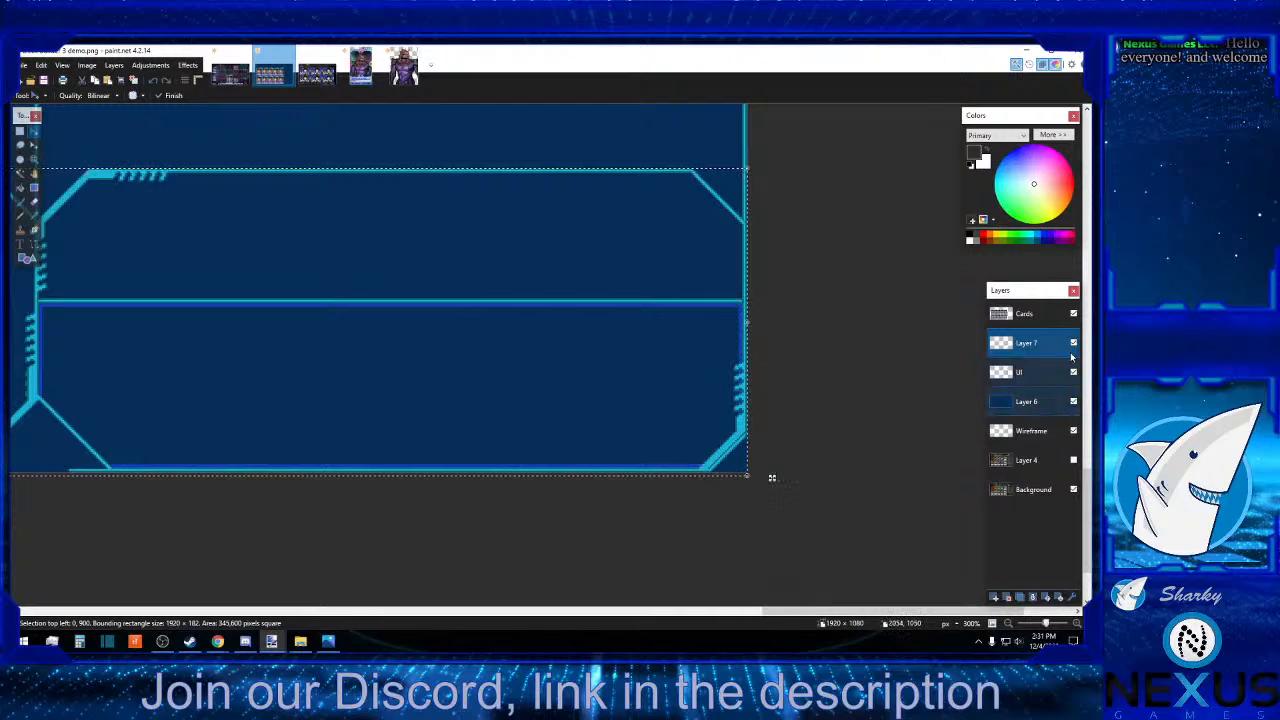
left_click_drag(840, 614, 38, 615)
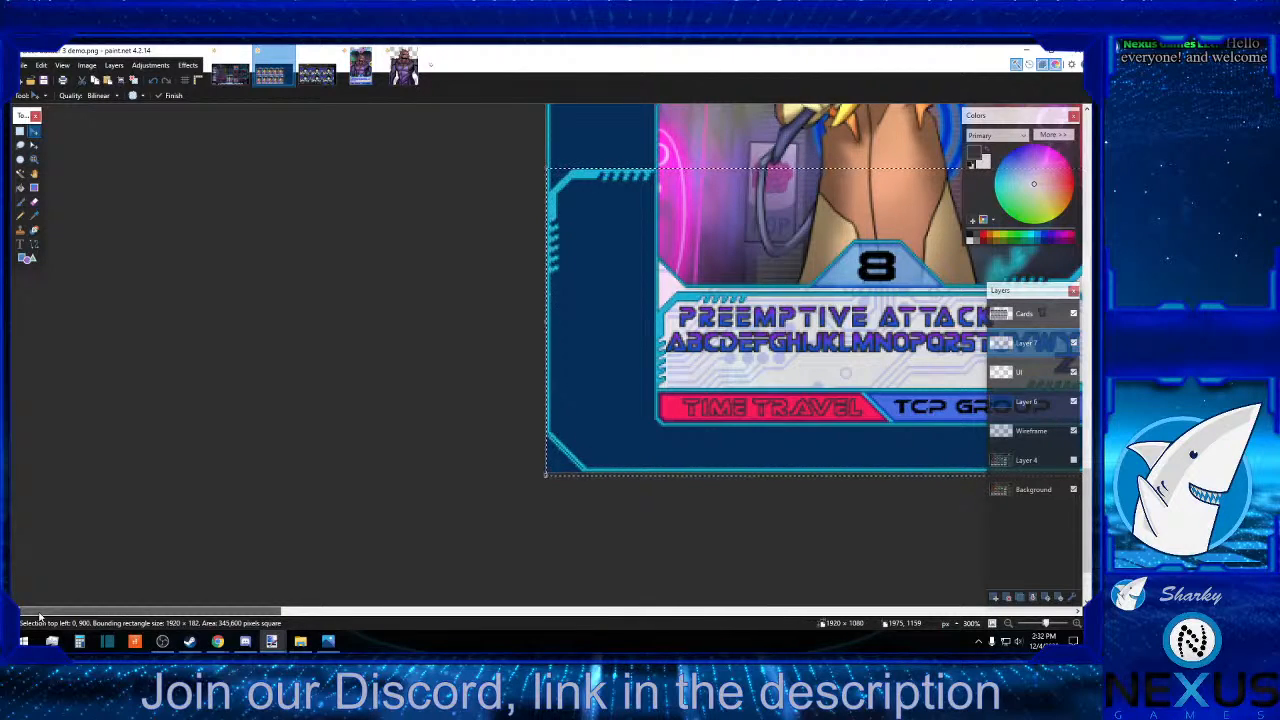
left_click_drag(97, 616, 711, 509)
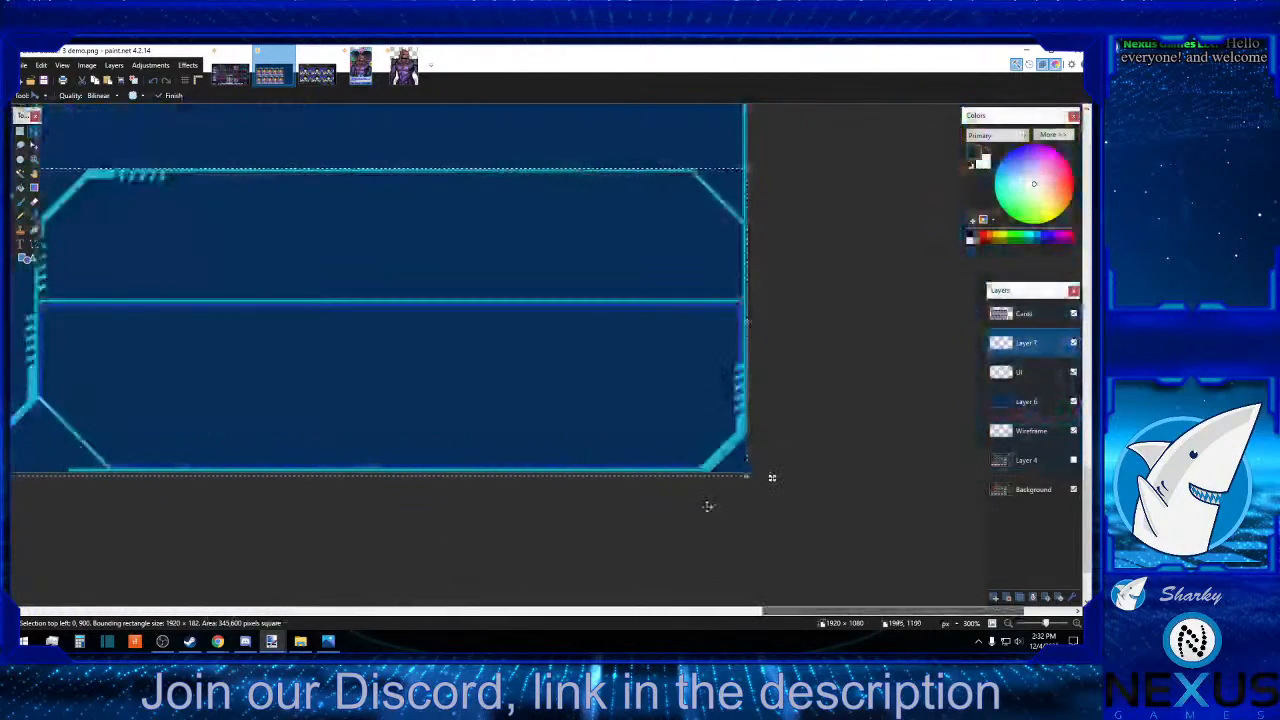
Select the remaining frame on the UI layer, about 1920 × 907 px, and move it up to the canvas's top edge.
left_click(1045, 379)
left_click(1009, 623)
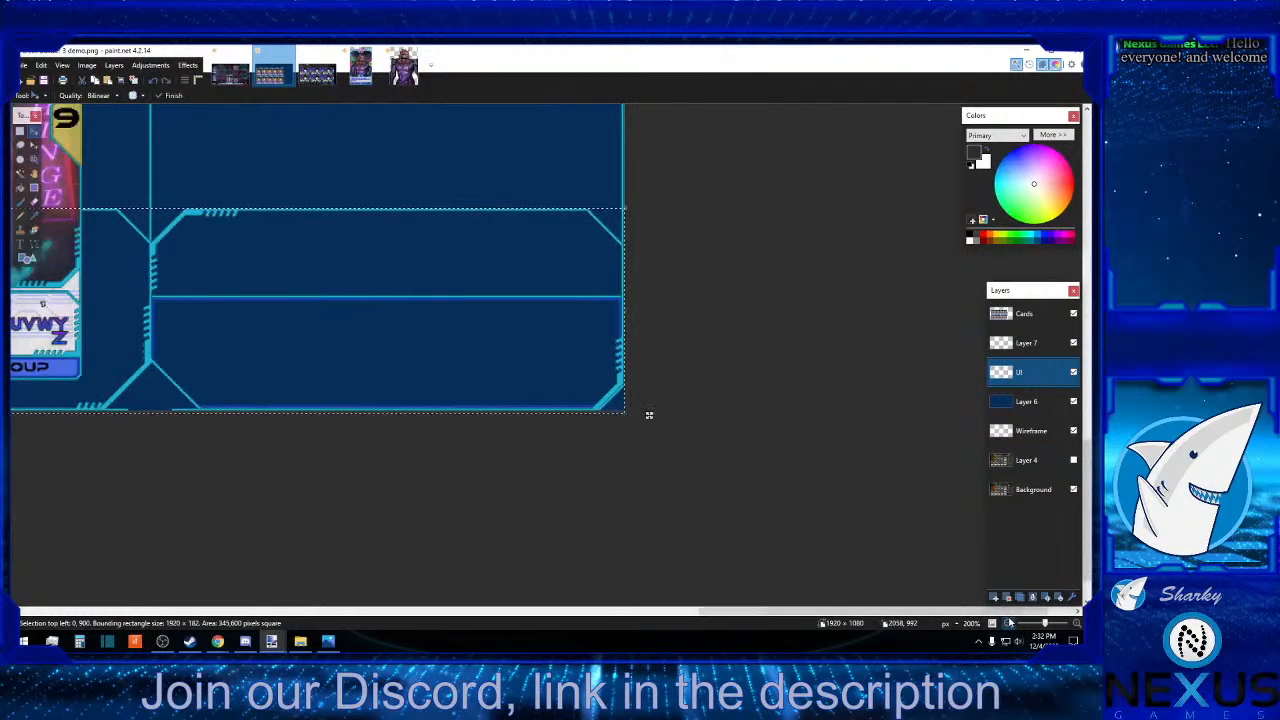
left_click(1009, 623)
left_click(1009, 623)
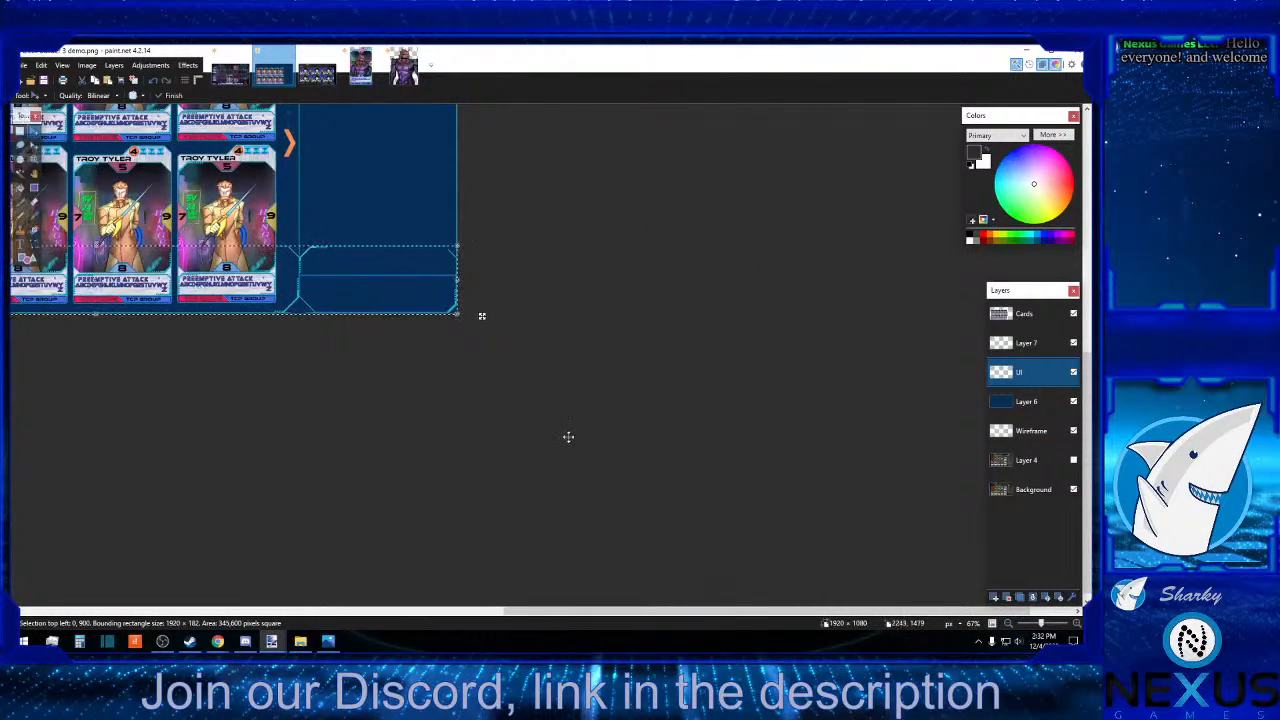
key("s")
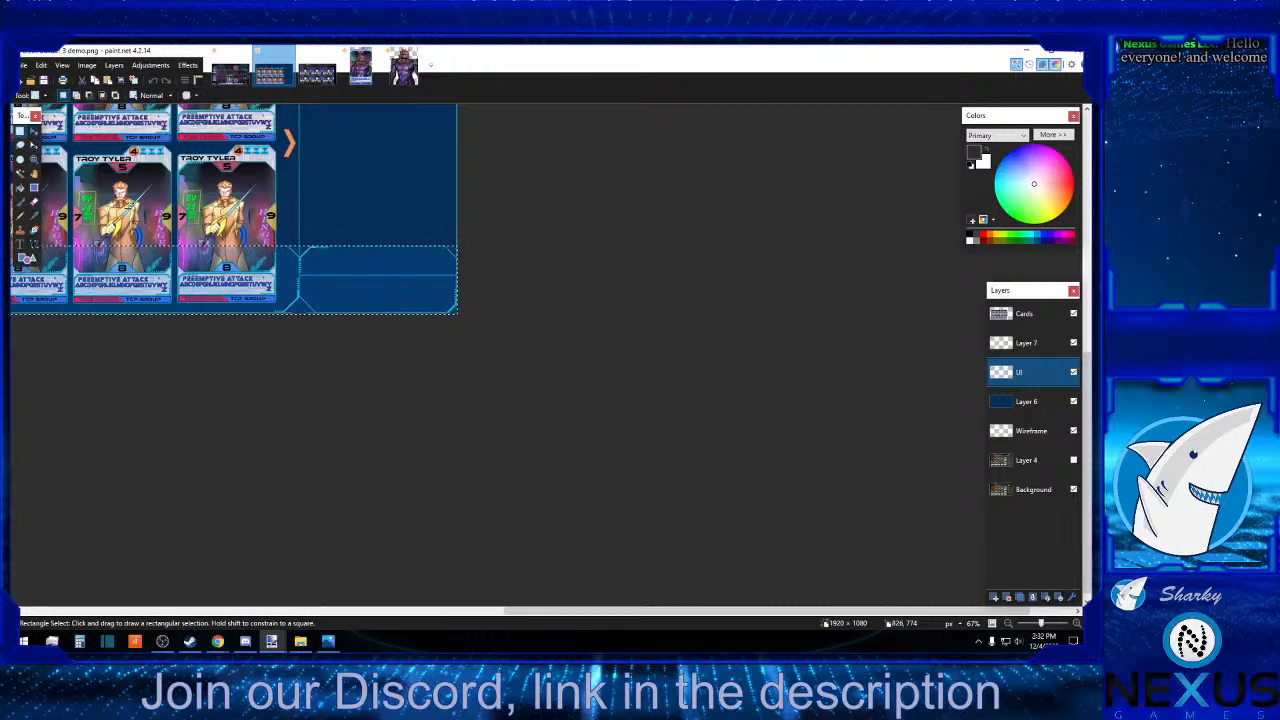
left_click(1009, 623)
left_click(1009, 623)
scroll(255, 500, "up", 1)
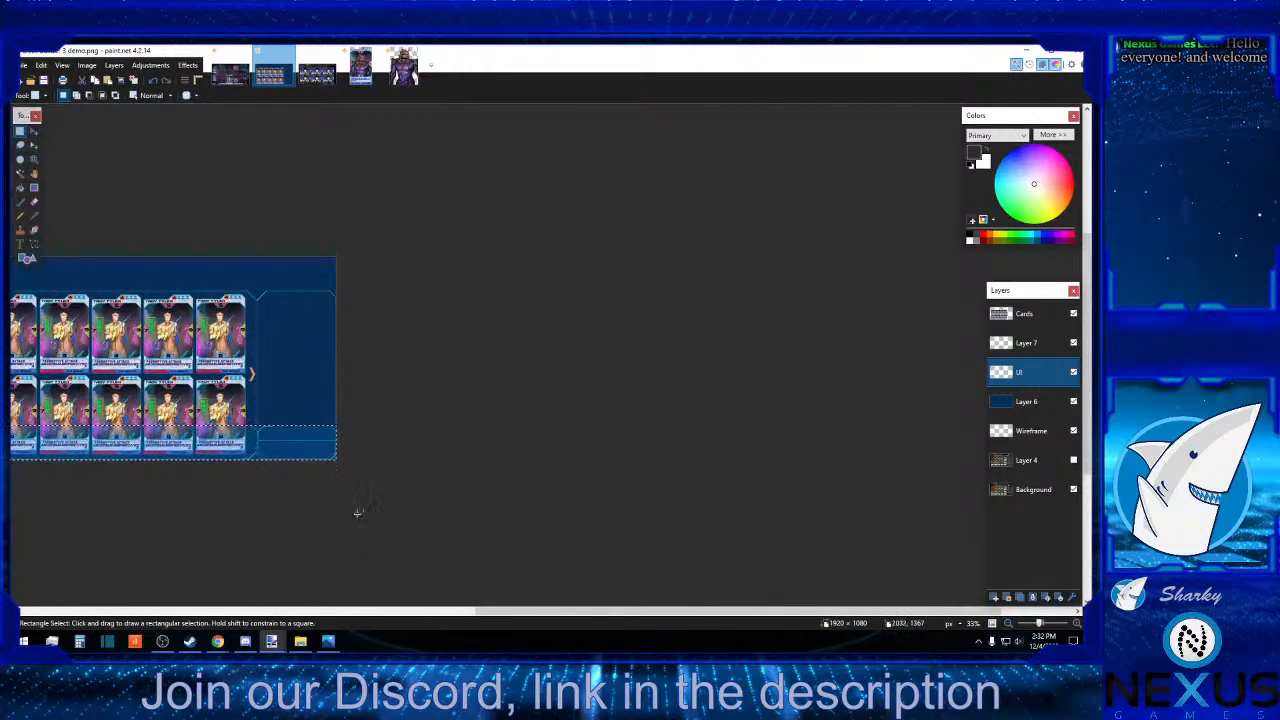
left_click_drag(357, 514, 10, 290)
left_click(36, 133)
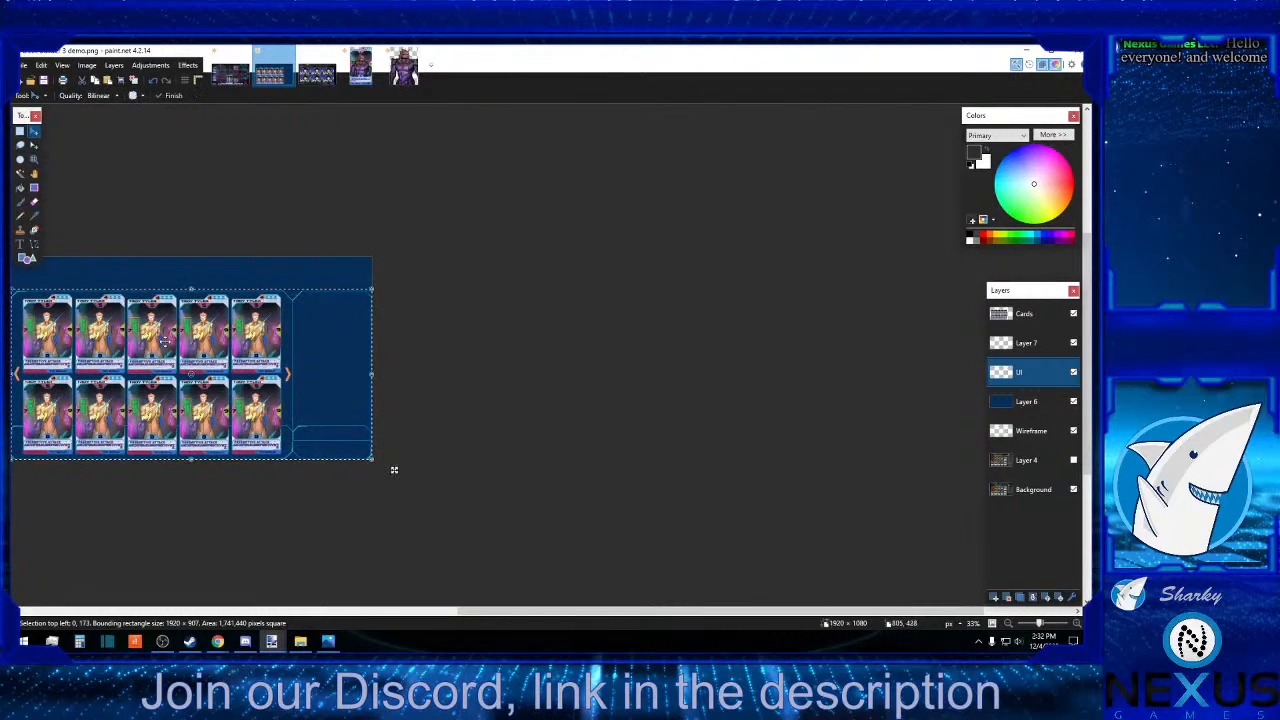
left_click_drag(247, 348, 246, 316)
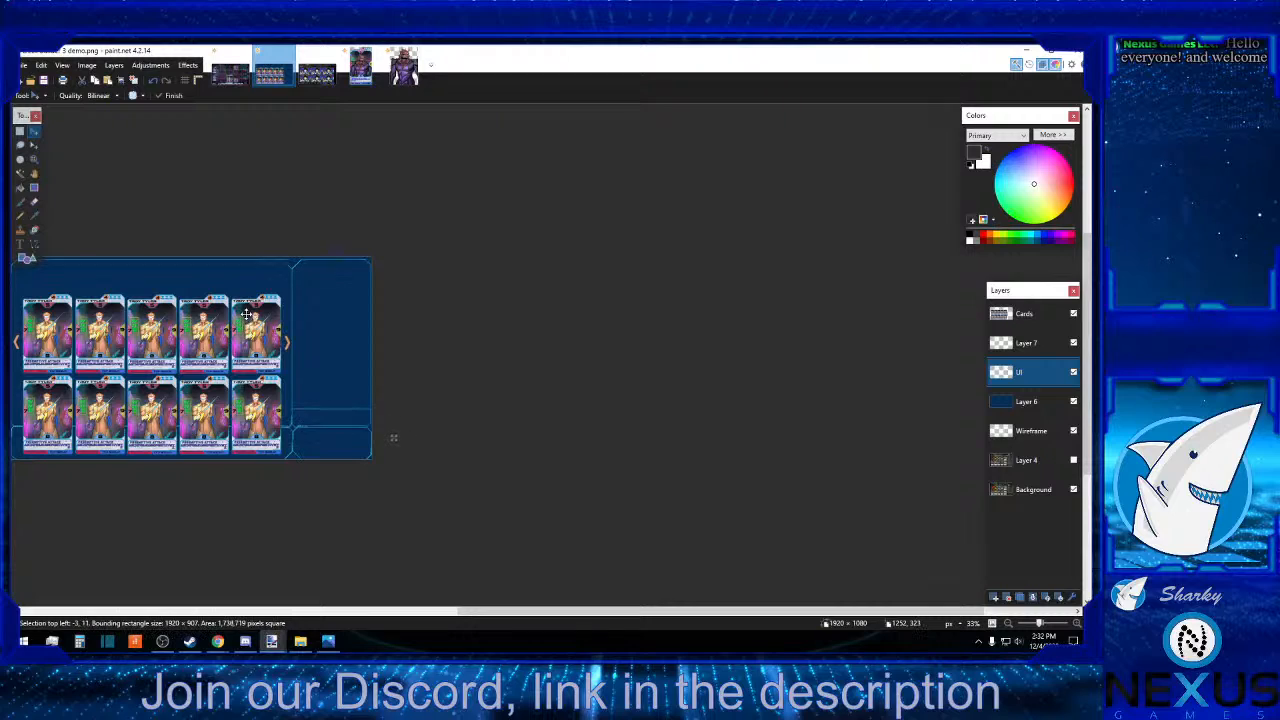
Nudge the selected UI frame right to -2 px and up to -10 px so its border meets the canvas's top edge.
left_click(1077, 624)
left_click(1077, 624)
left_click(1077, 624)
left_click(1077, 624)
left_click(1077, 624)
scroll(923, 585, "up", 5)
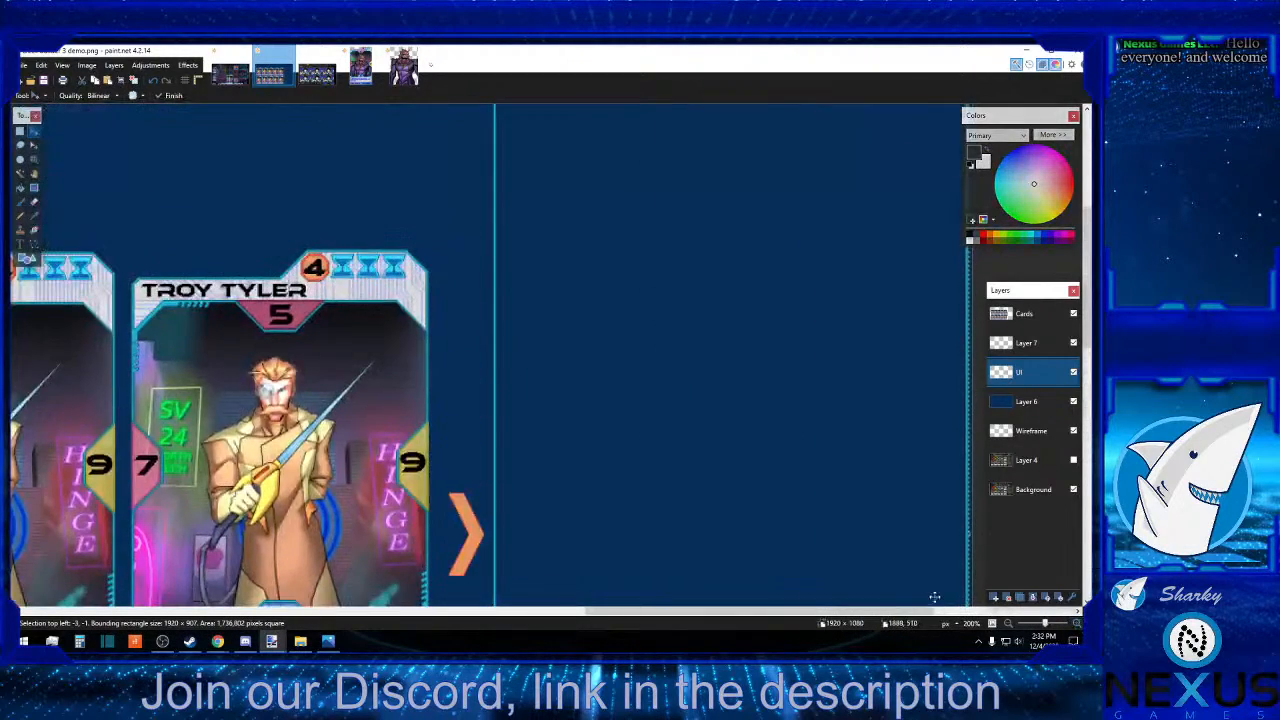
key("Right")
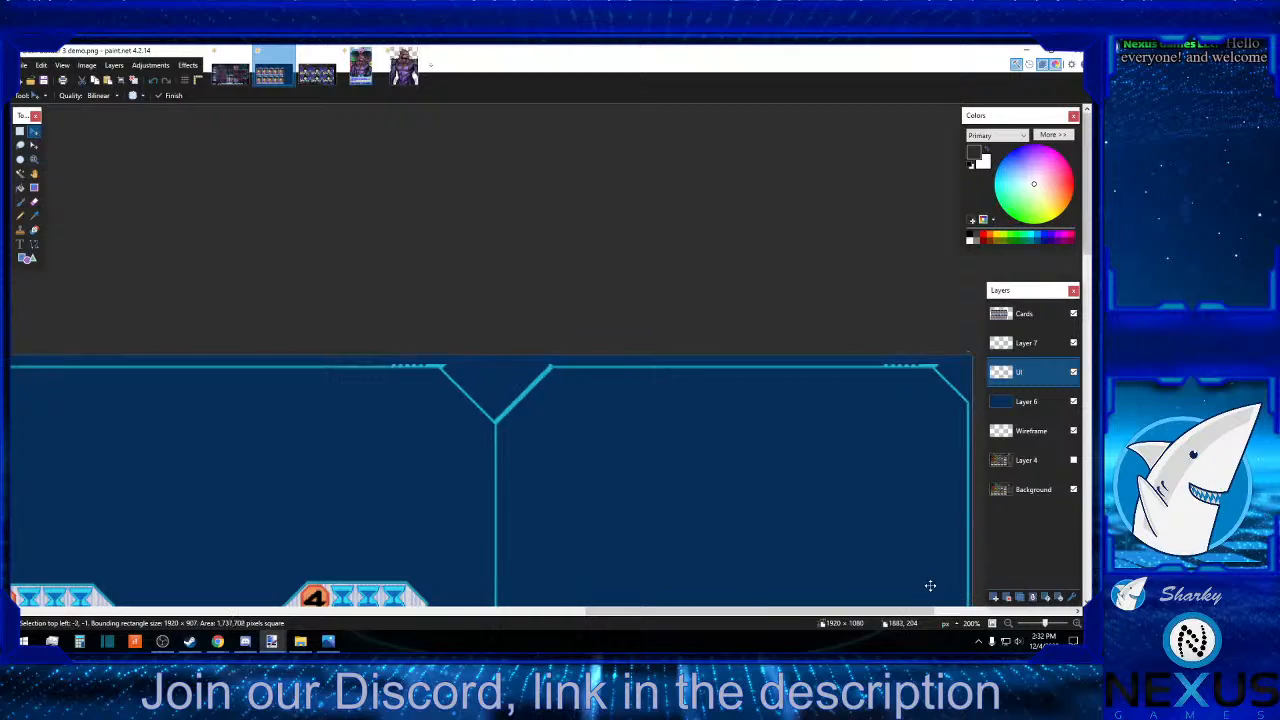
key("Up")
key("Up")
key("Up")
key("Up")
key("Up")
key("Up")
key("Up")
key("Up")
key("Up")
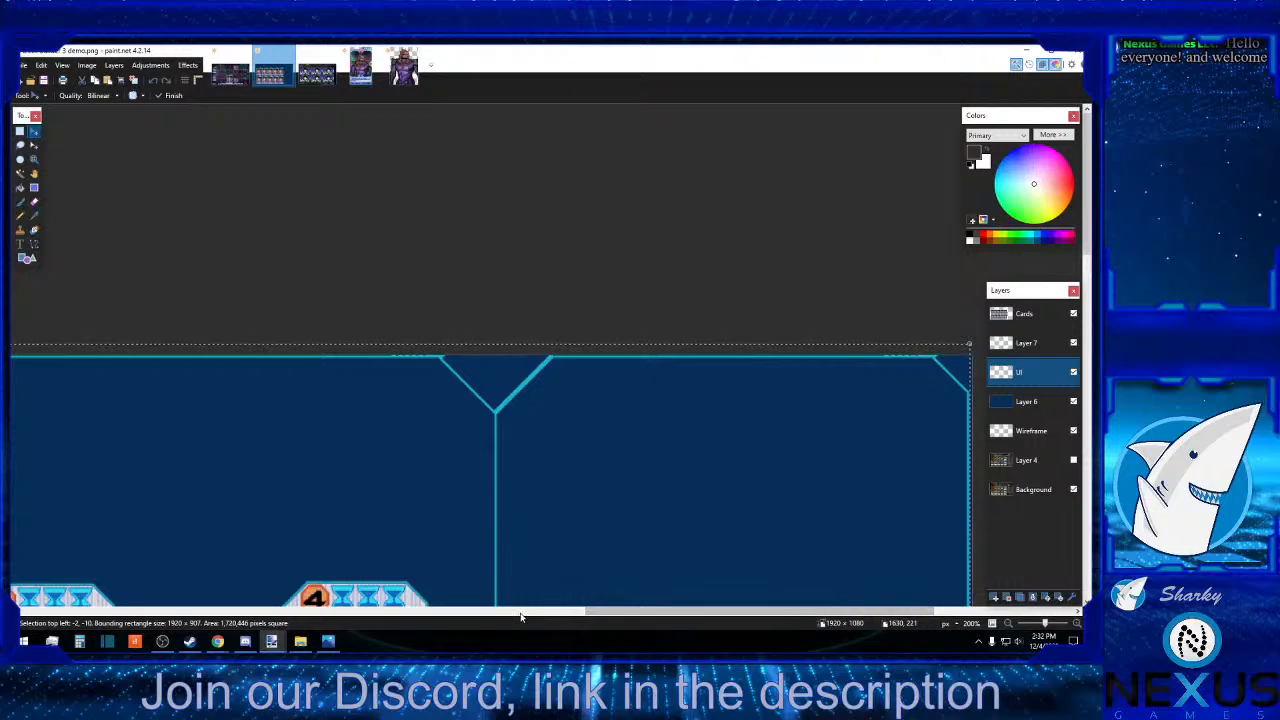
Nudge the UI frame right to 0 px so its side border aligns with the canvas's right edge.
key("Left")
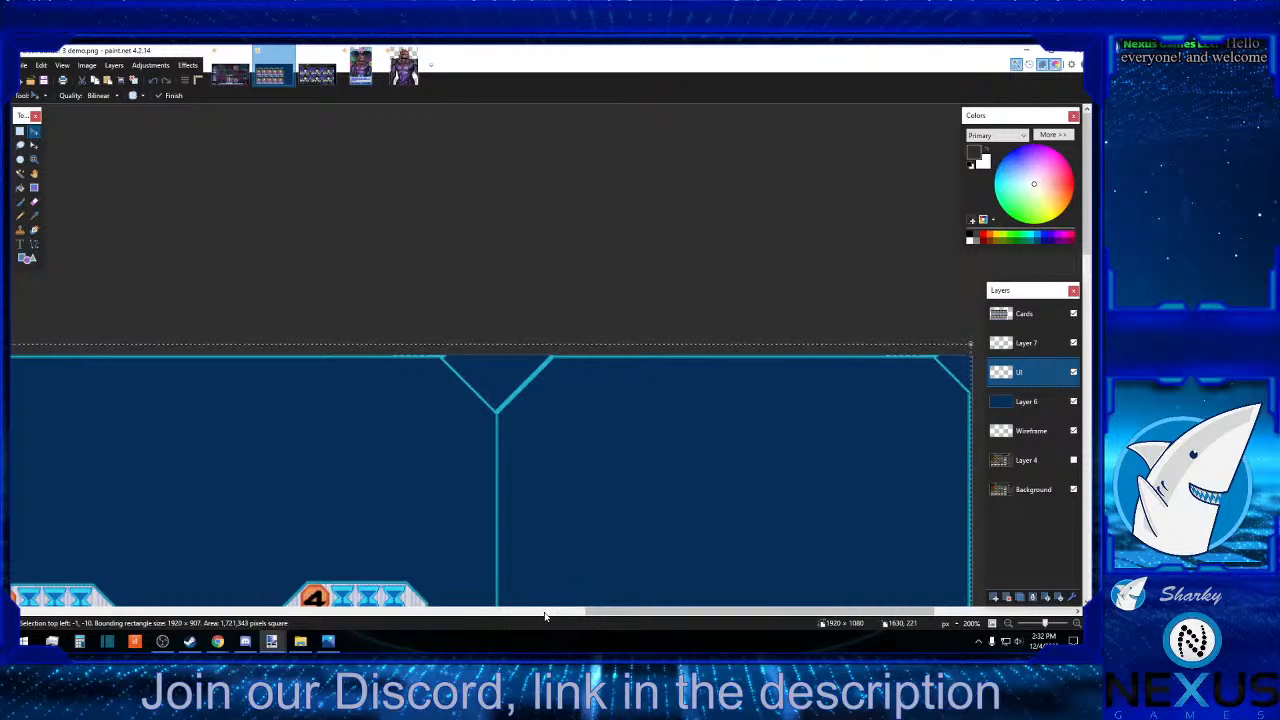
left_click_drag(876, 613, 983, 613)
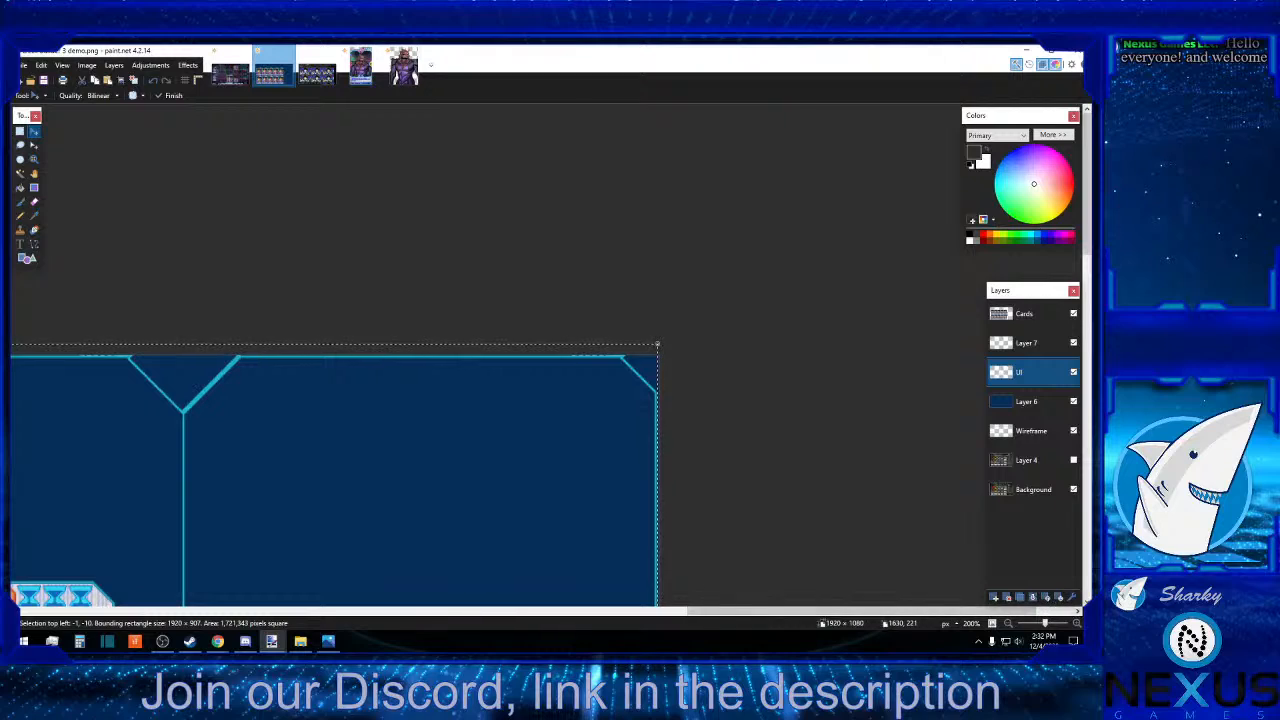
scroll(359, 472, "up", 2)
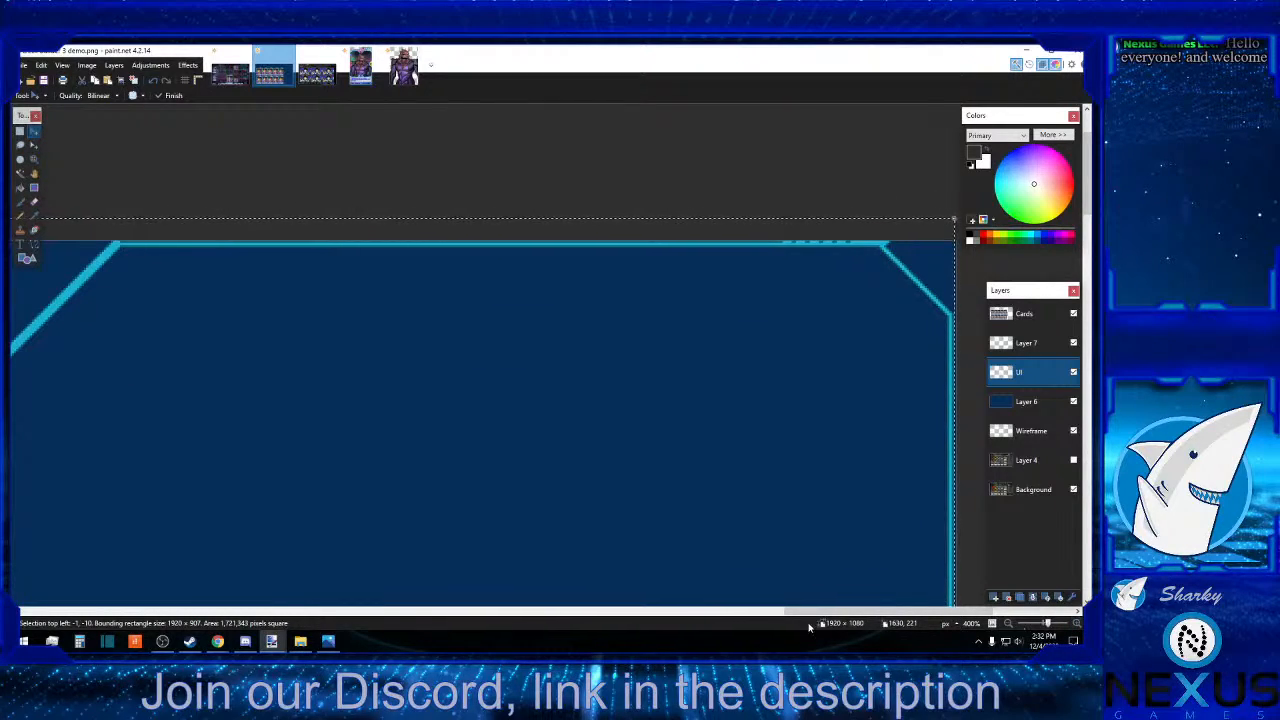
key("Right")
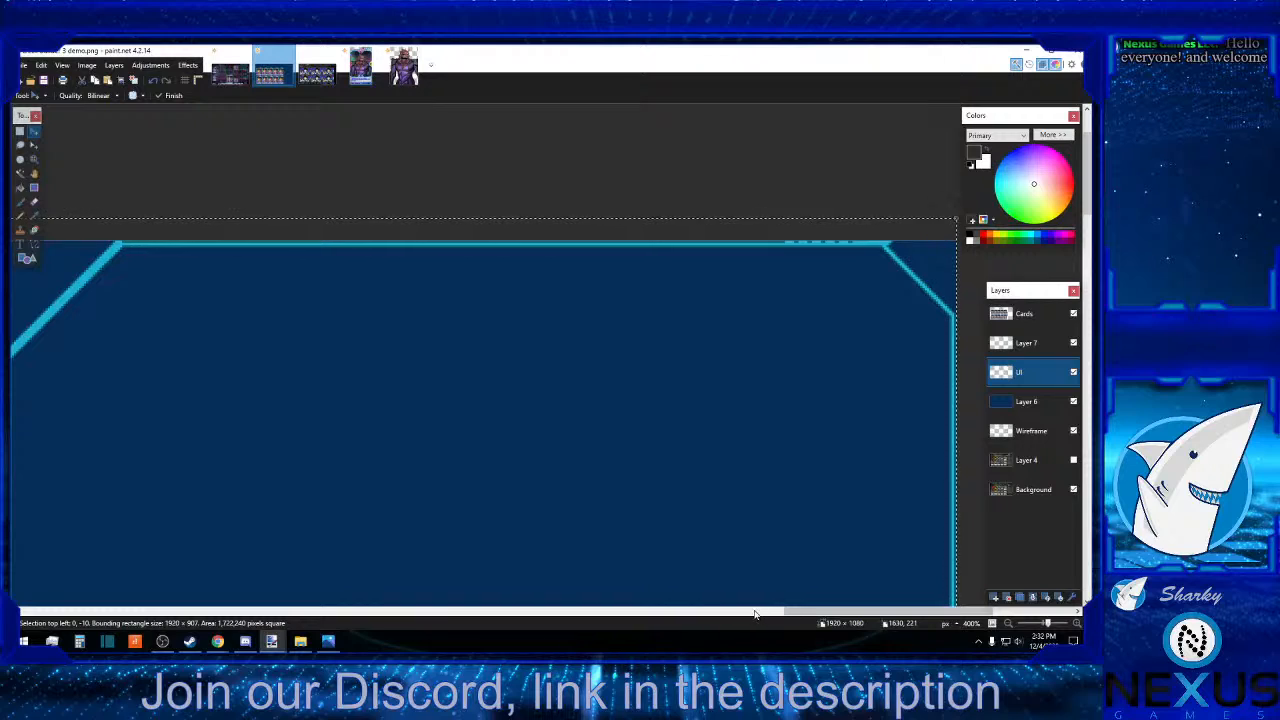
Select the full-width strip at the canvas's bottom on Layer 7, about 1920 × 181 px, ready for moving its pixels.
left_click_drag(915, 614, 266, 592)
scroll(298, 557, "down", 5)
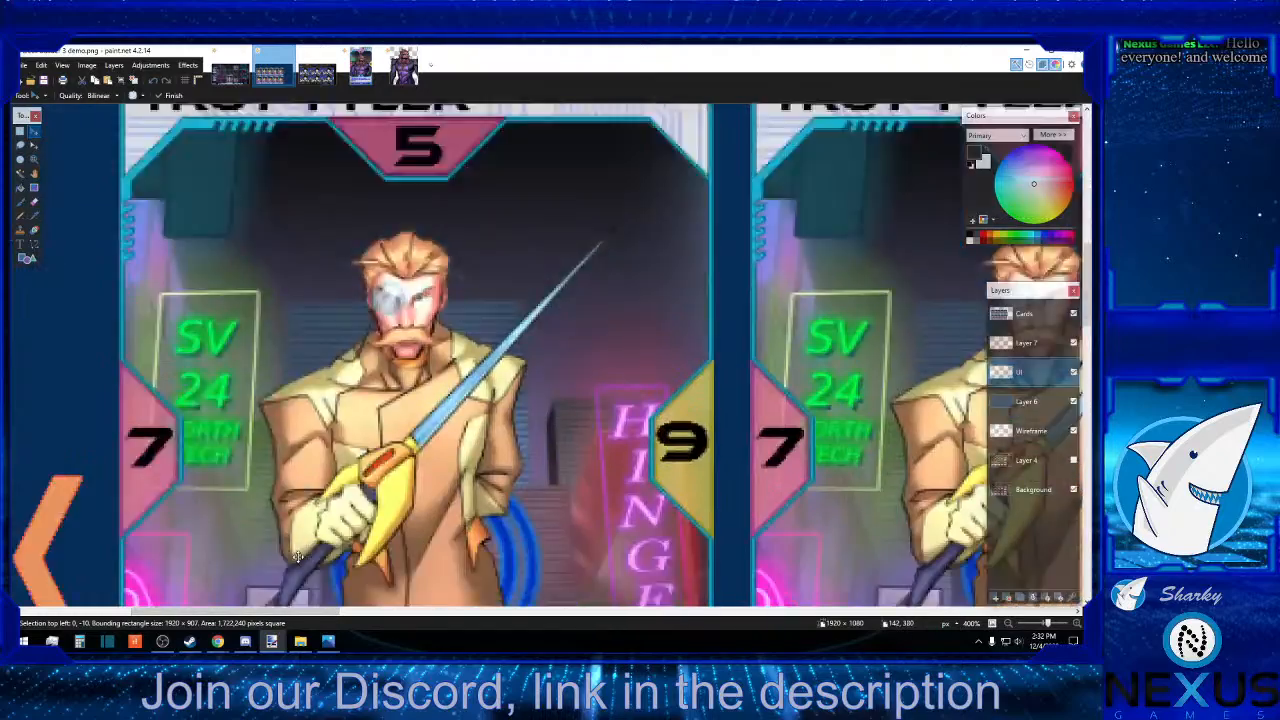
scroll(298, 557, "up", 3)
scroll(298, 557, "down", 4)
scroll(298, 557, "down", 3)
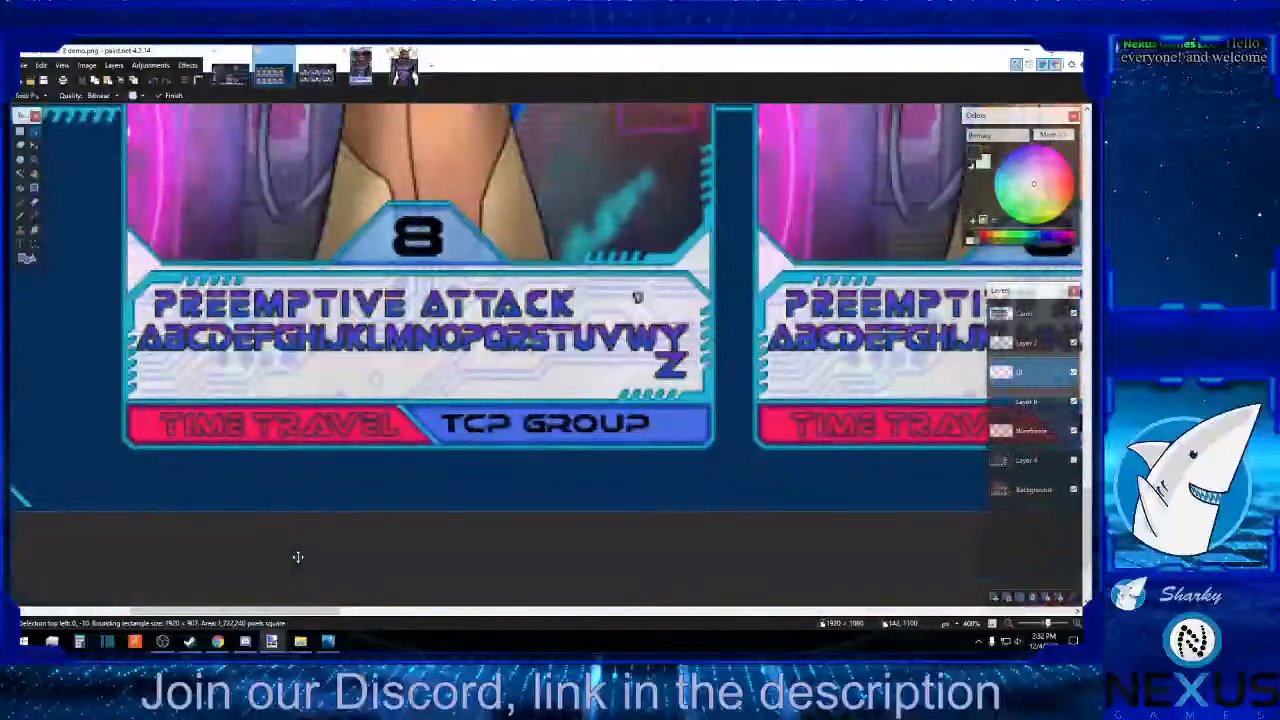
scroll(298, 557, "up", 3)
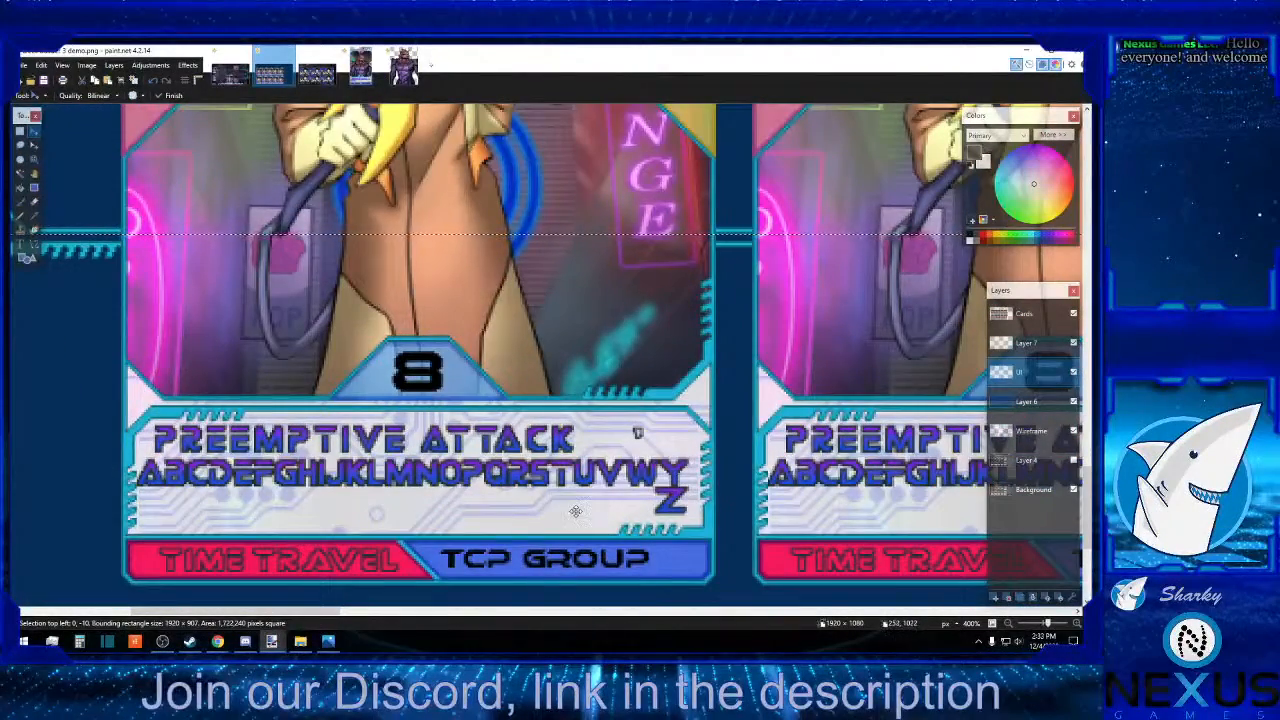
left_click(1030, 343)
left_click(1008, 624)
left_click(1008, 624)
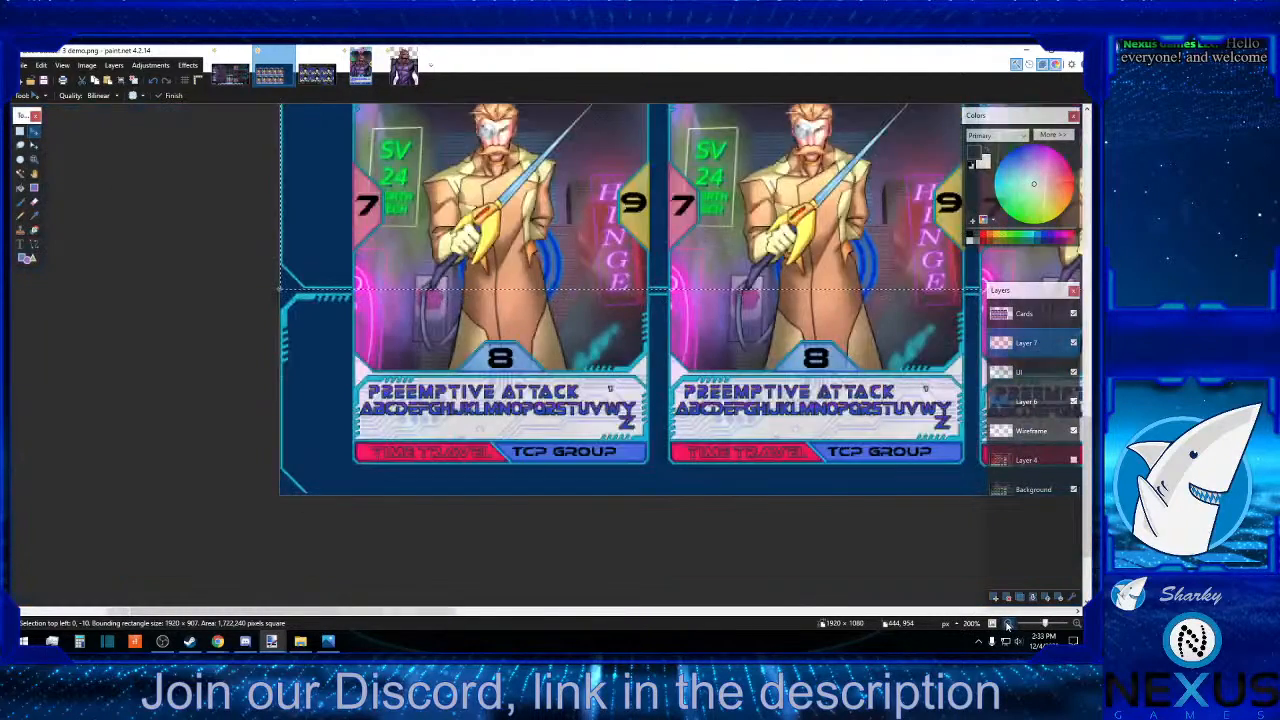
left_click(1008, 624)
left_click(1008, 624)
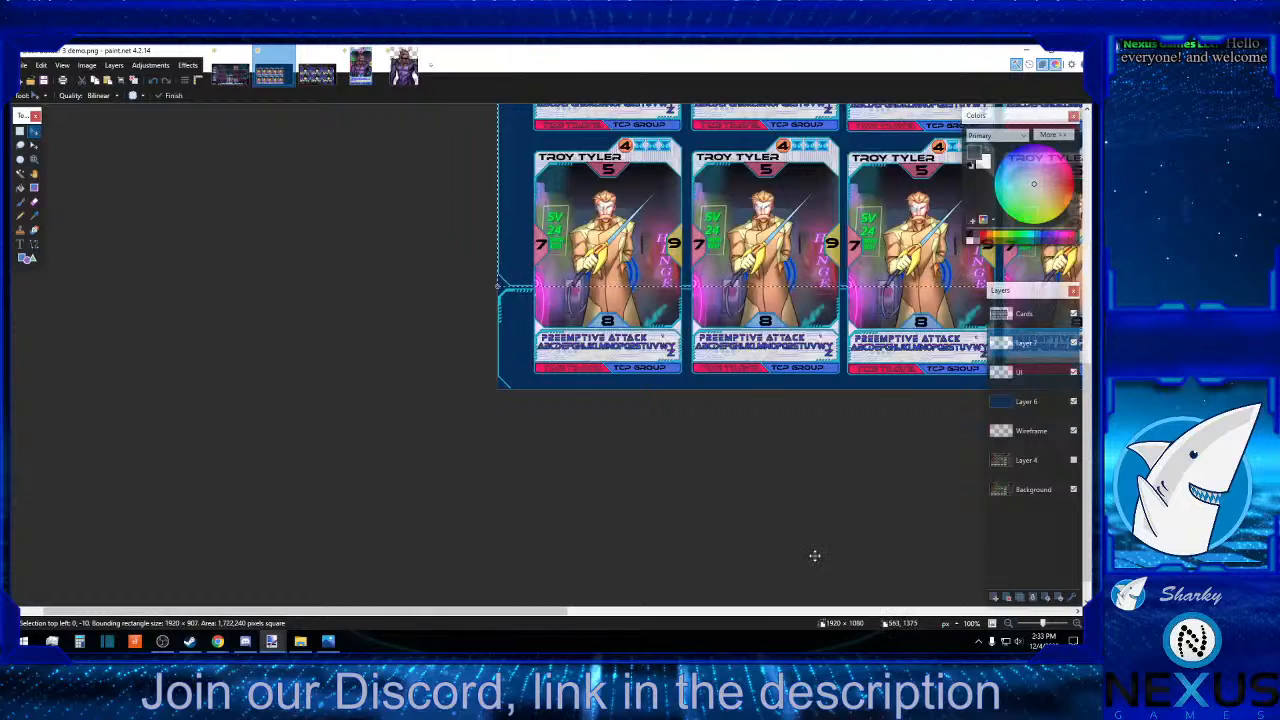
left_click_drag(557, 599, 858, 598)
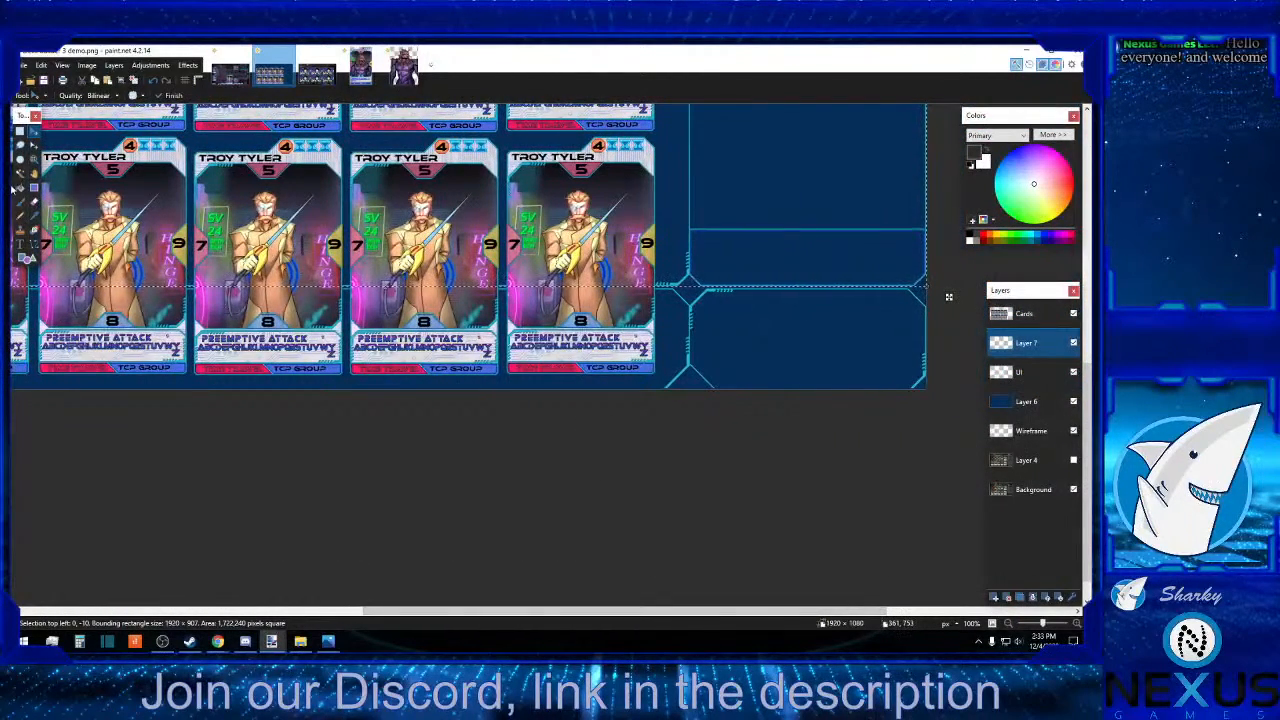
left_click(28, 140)
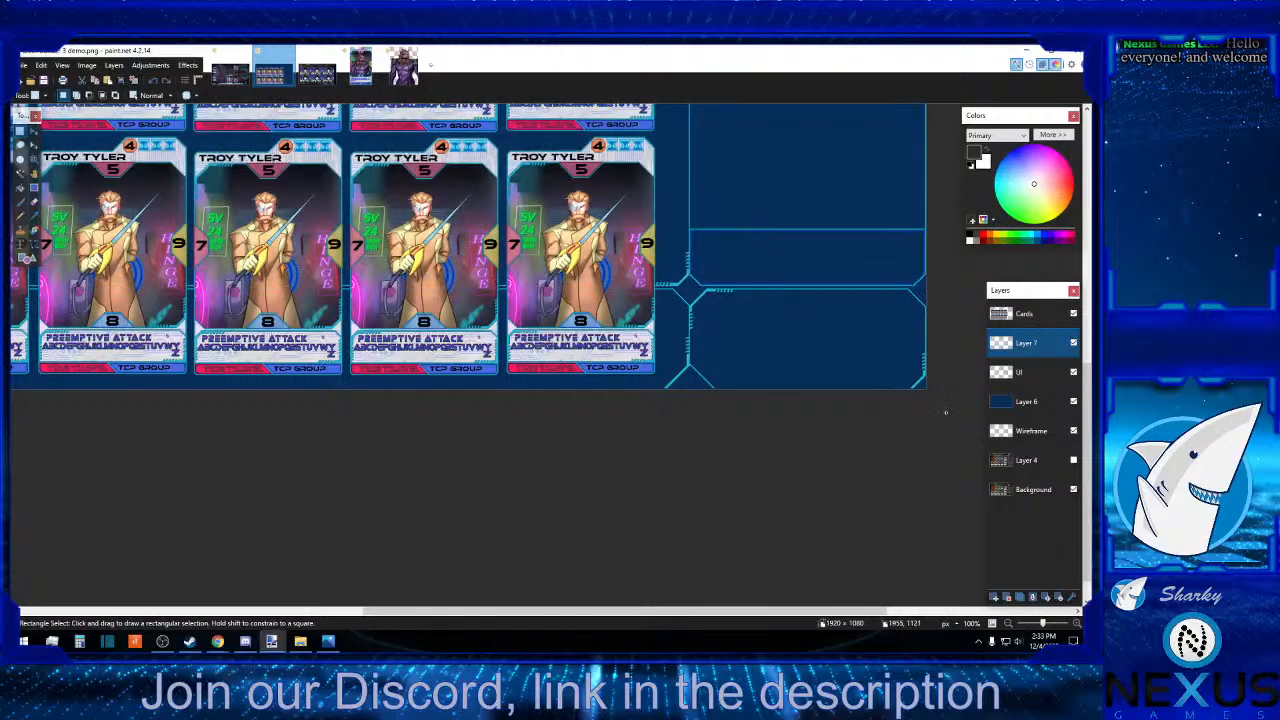
left_click_drag(943, 409, 10, 288)
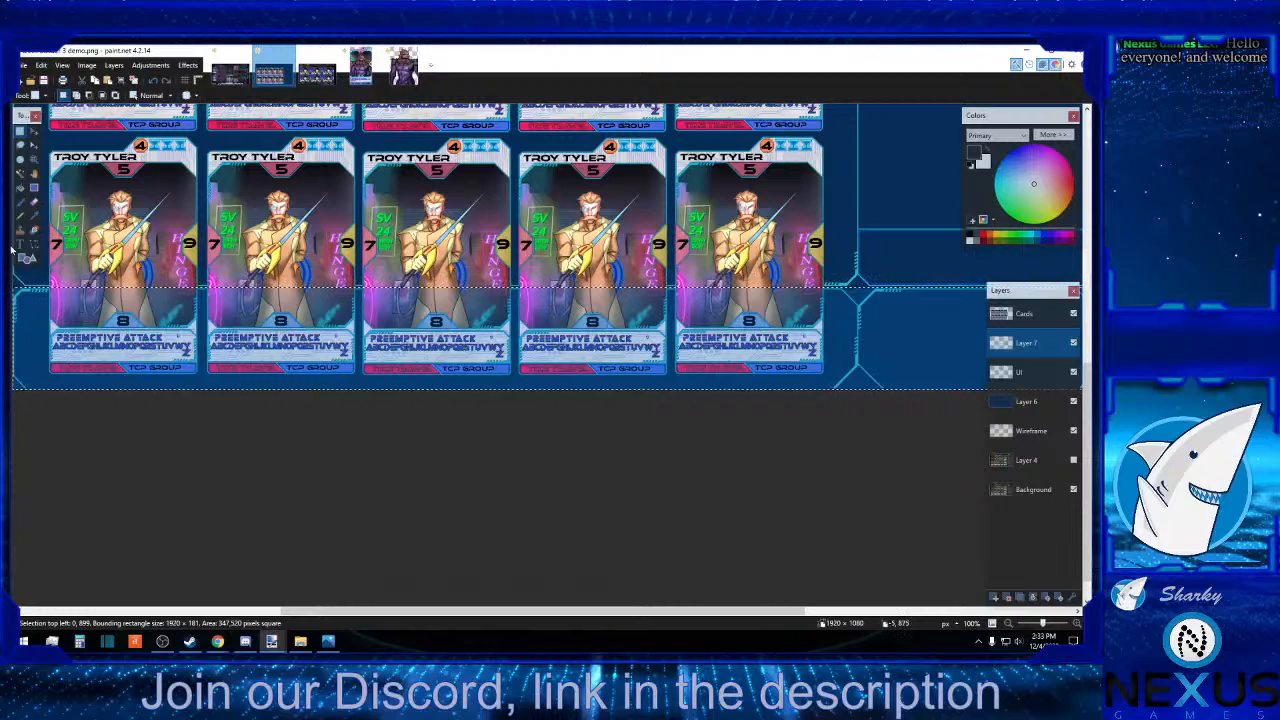
left_click(34, 130)
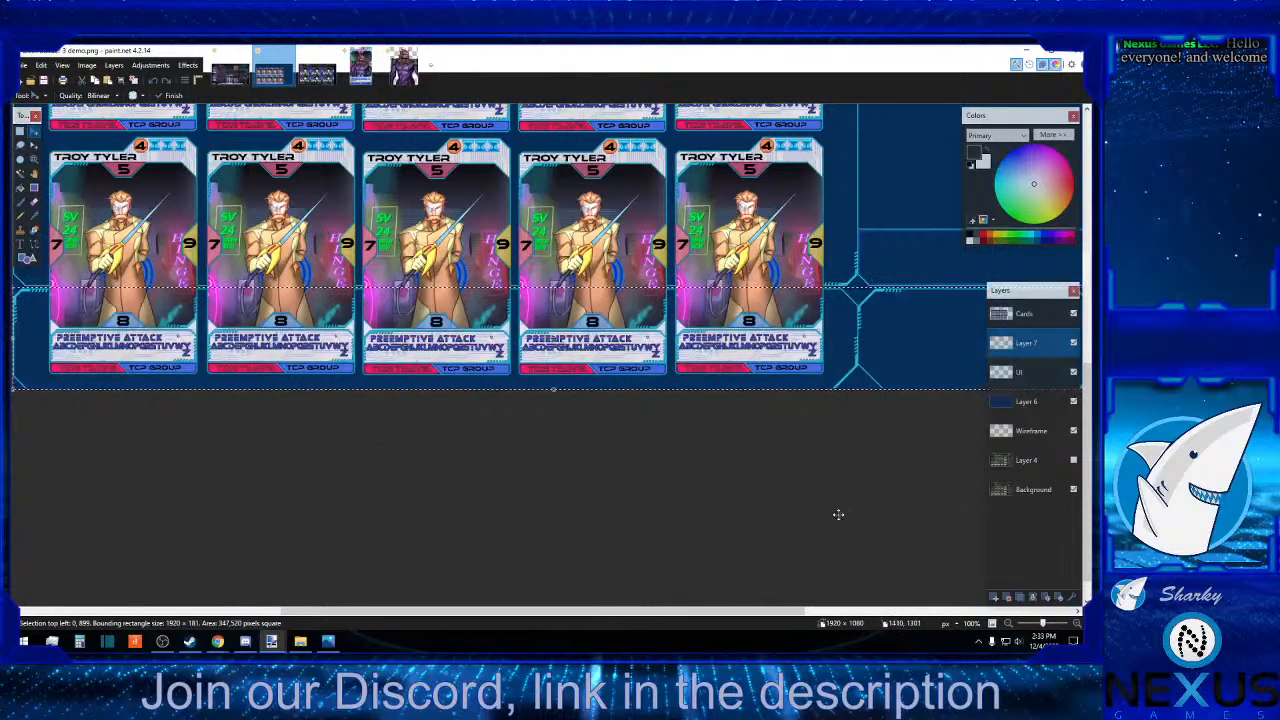
Nudge the Layer 7 strip up to 893 px from the canvas top to meet the frame above, and deselect it.
left_click(1077, 623)
left_click(1077, 623)
left_click(1077, 623)
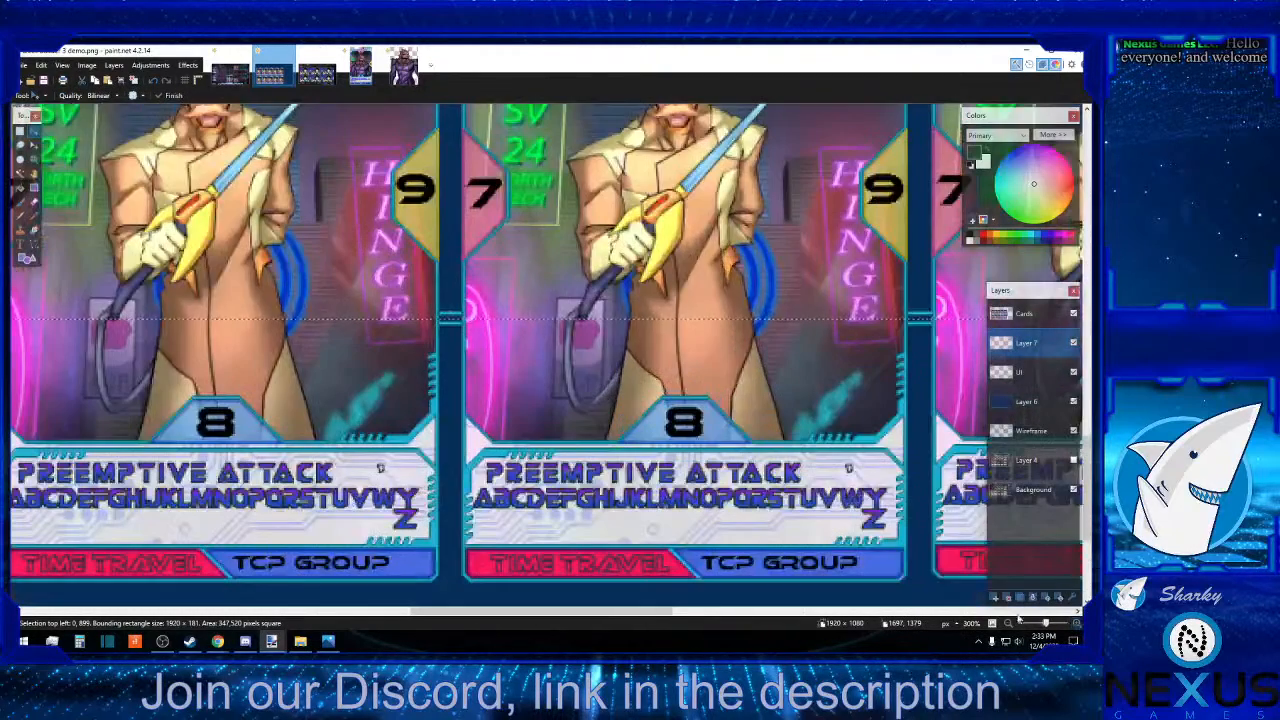
left_click_drag(566, 612, 865, 579)
key("Up")
key("Up")
key("Up")
key("Up")
key("Up")
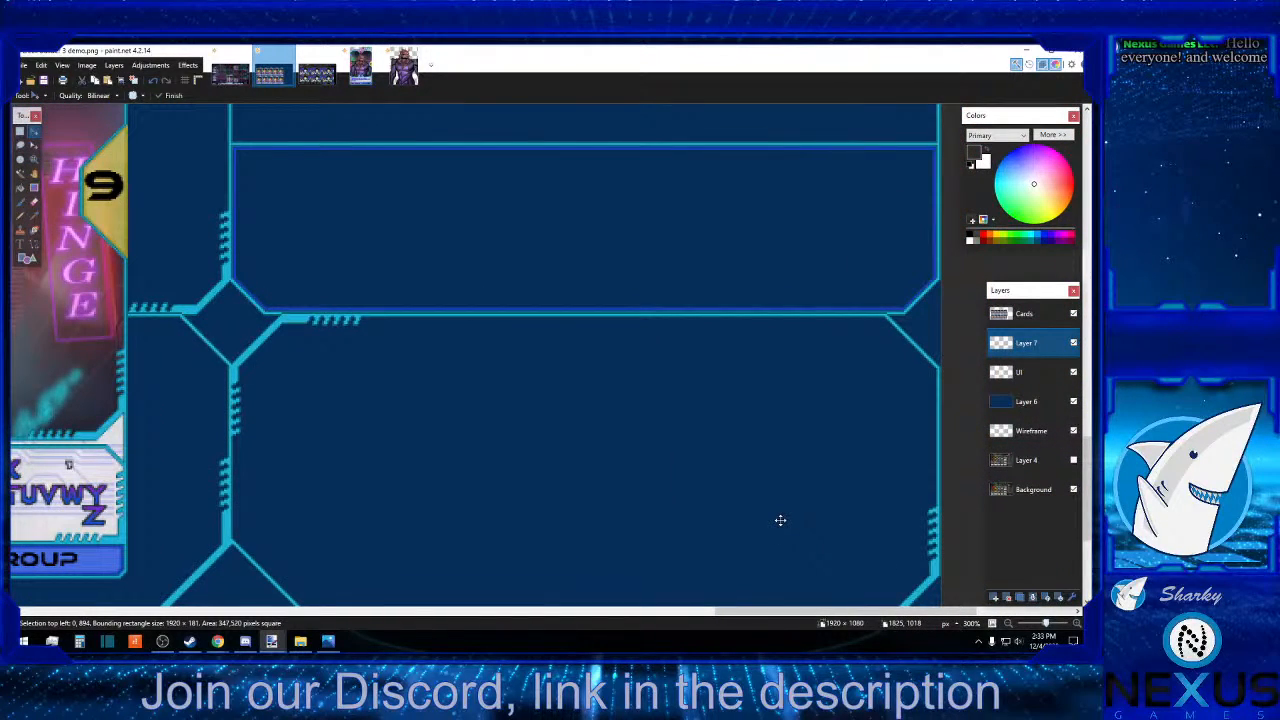
key("Up")
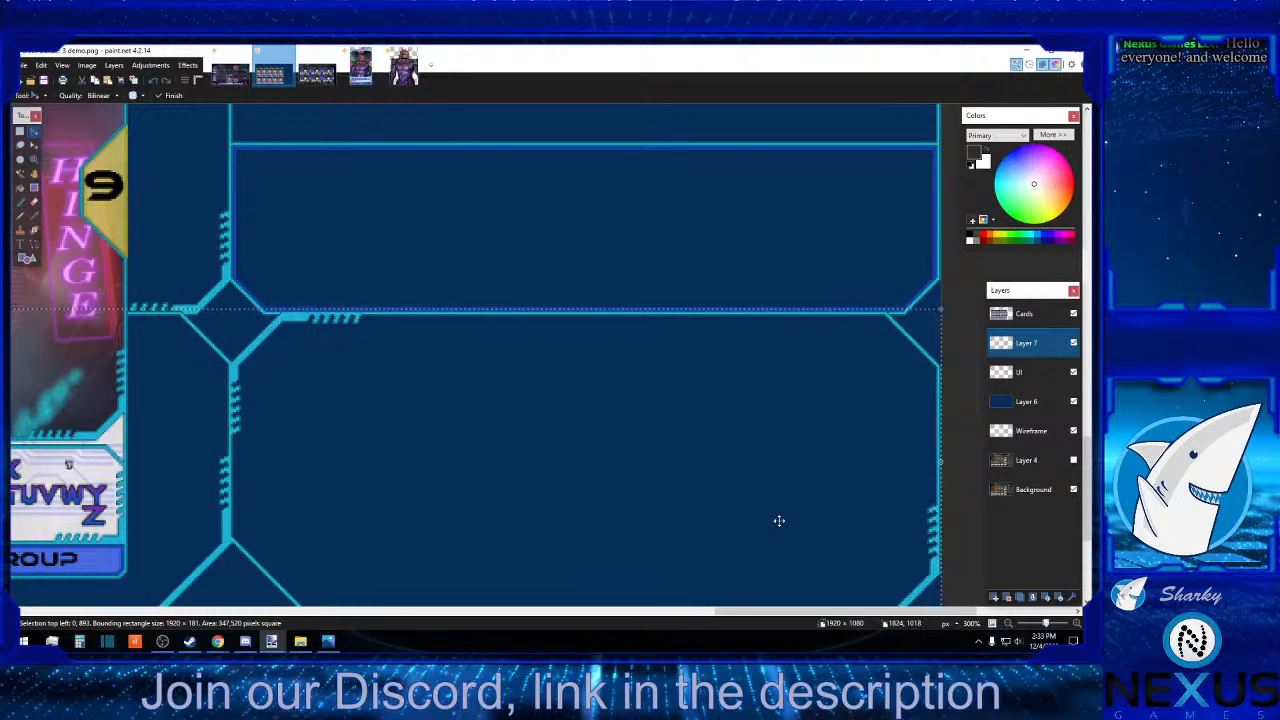
key("s")
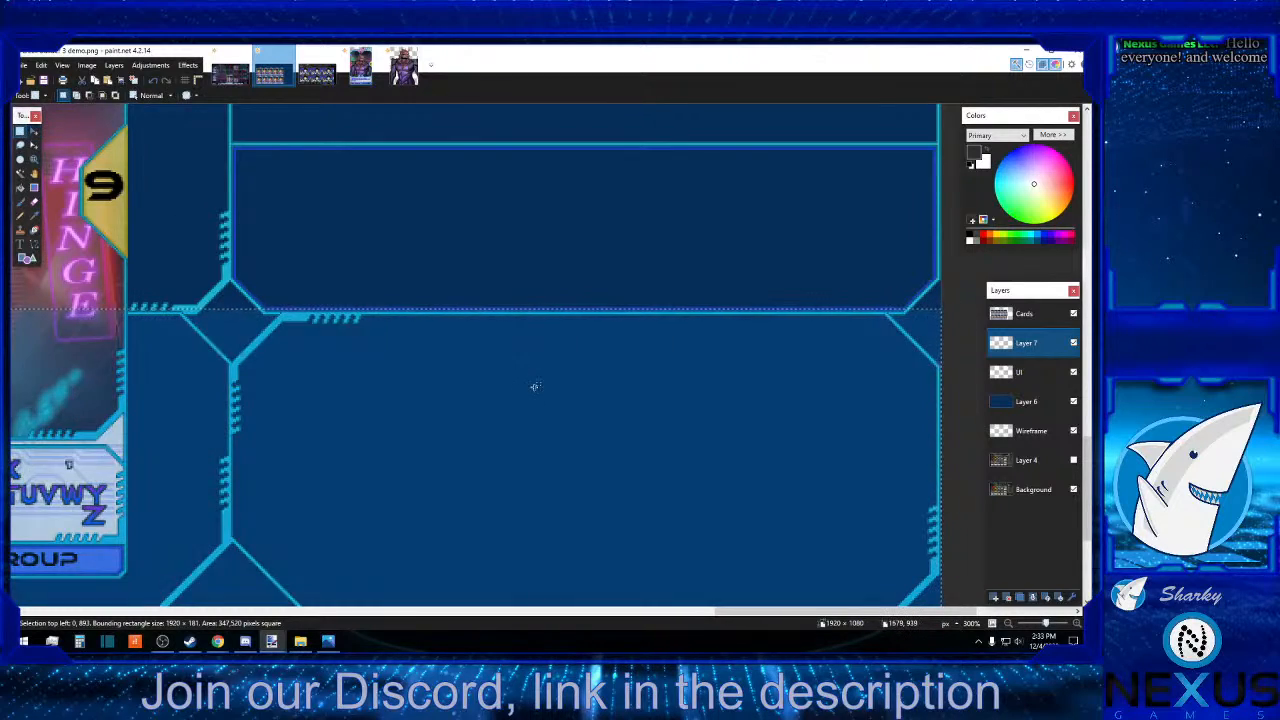
Select the thin border line along the canvas's top edge, about 1892 × 3 px, and copy it from the UI layer.
scroll(531, 380, "down", 2)
scroll(535, 387, "up", 2)
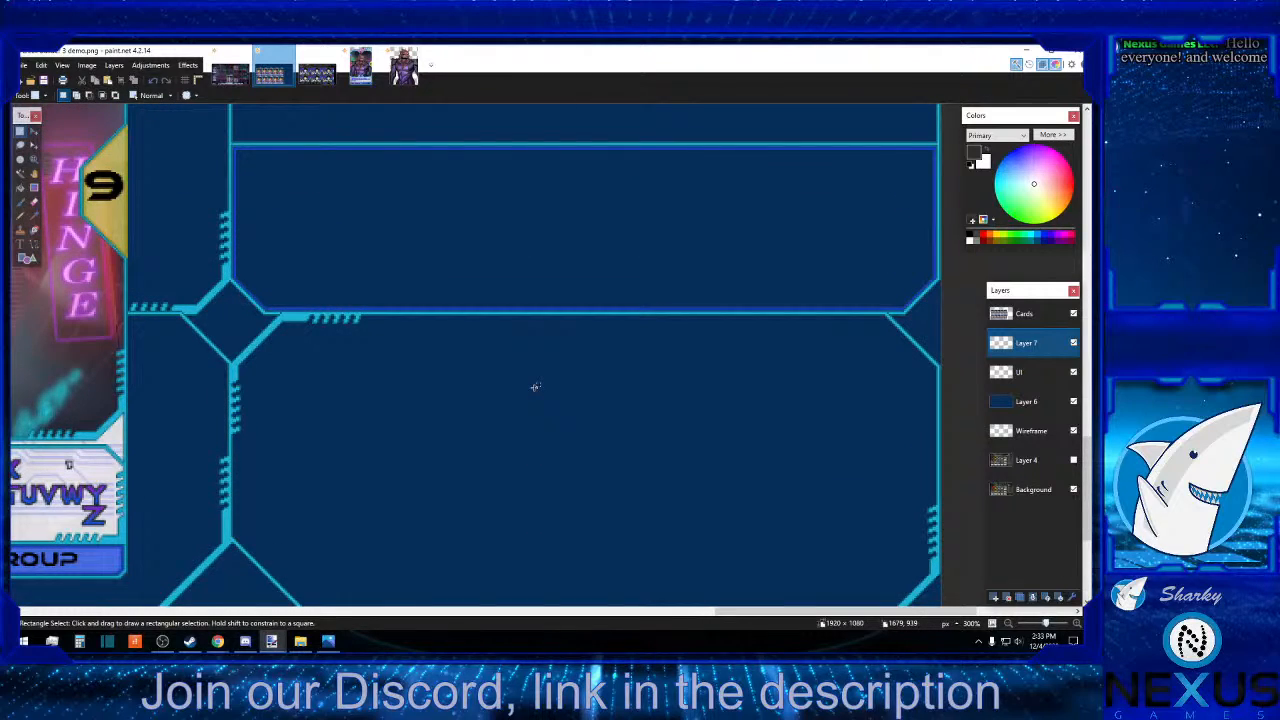
scroll(535, 387, "down", 5)
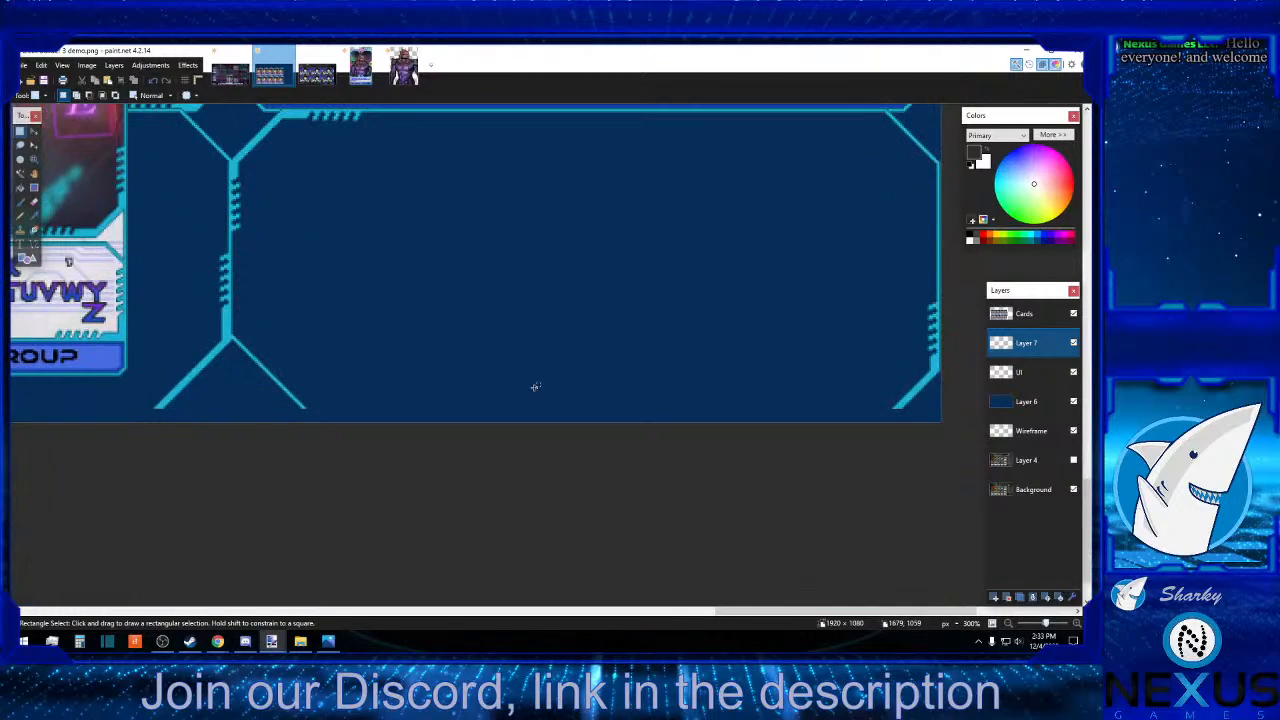
scroll(504, 389, "up", 5)
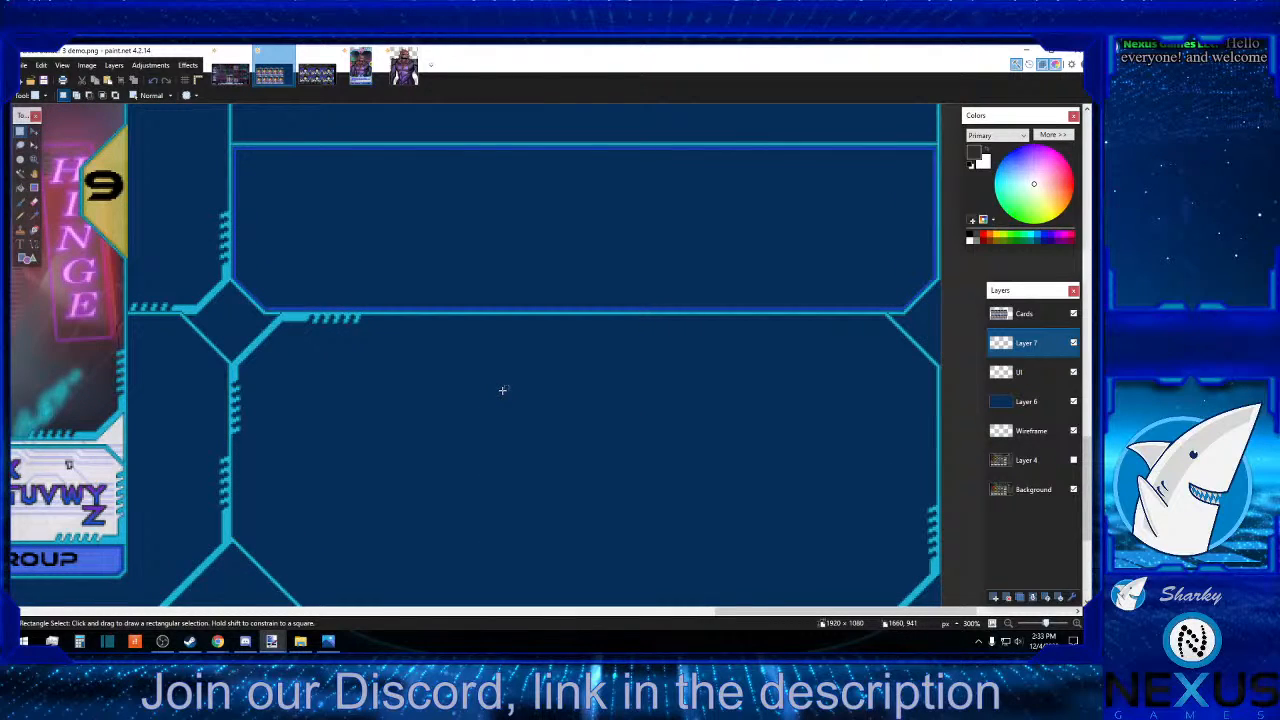
scroll(502, 390, "down", 5)
scroll(502, 390, "up", 20)
scroll(502, 390, "up", 5)
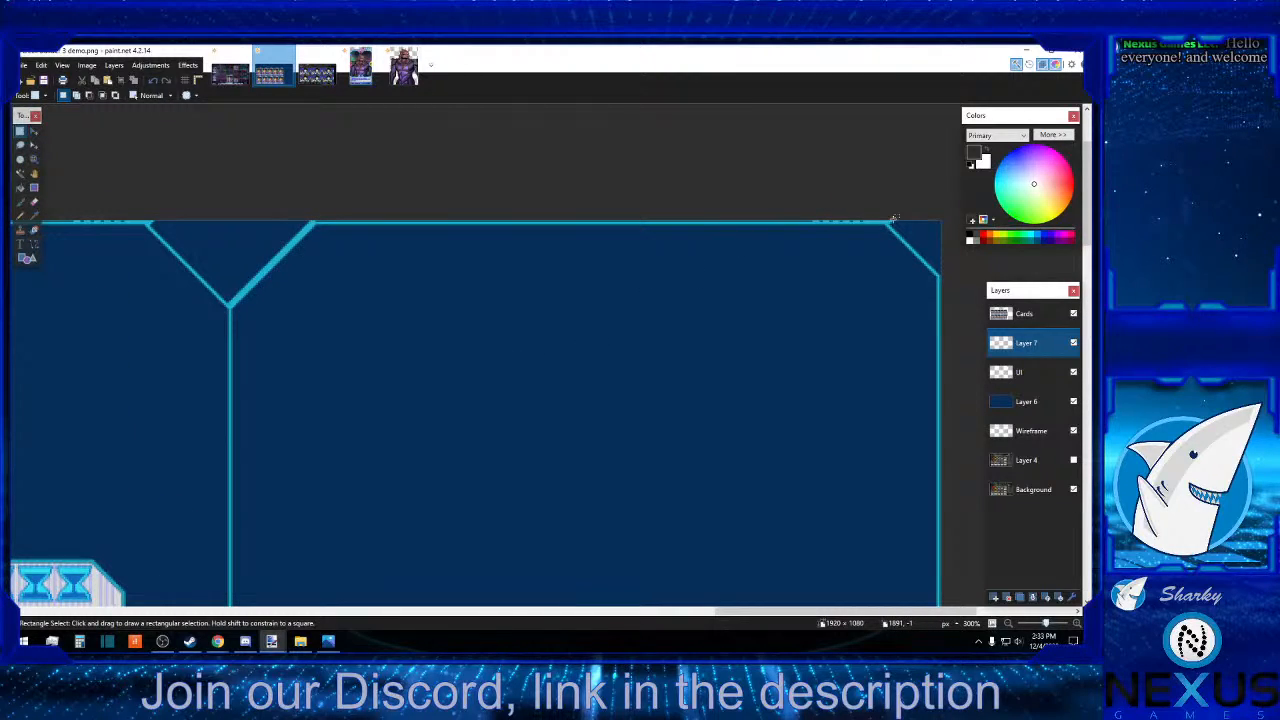
left_click_drag(894, 218, 20, 228)
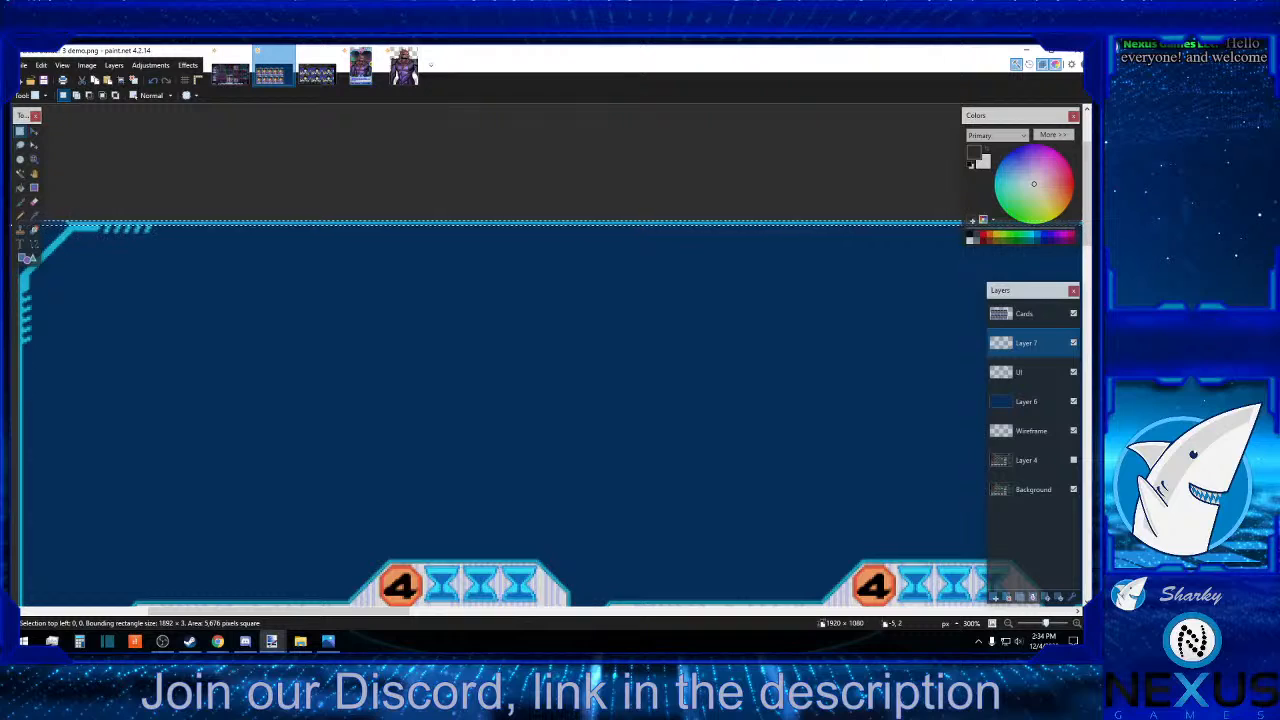
left_click(1025, 372)
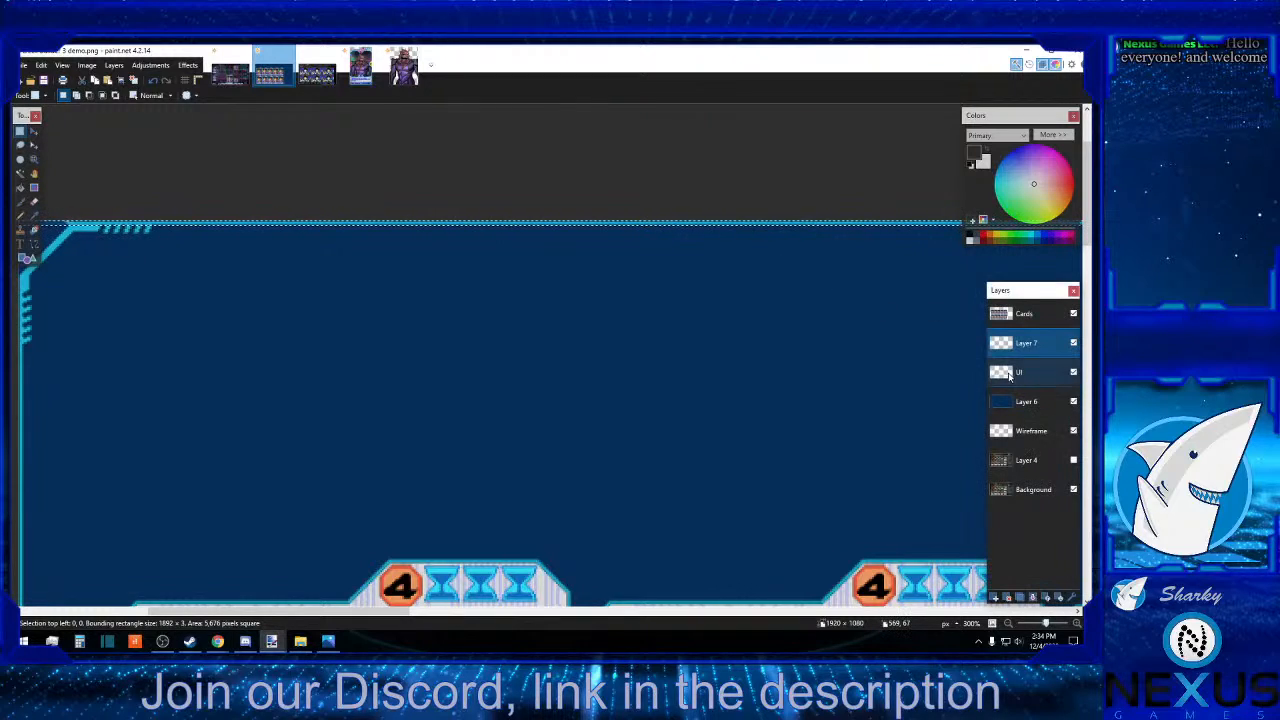
left_click(97, 84)
Paste the copied border line onto Layer 7 near the lower part of the canvas.
scroll(497, 284, "down", 16)
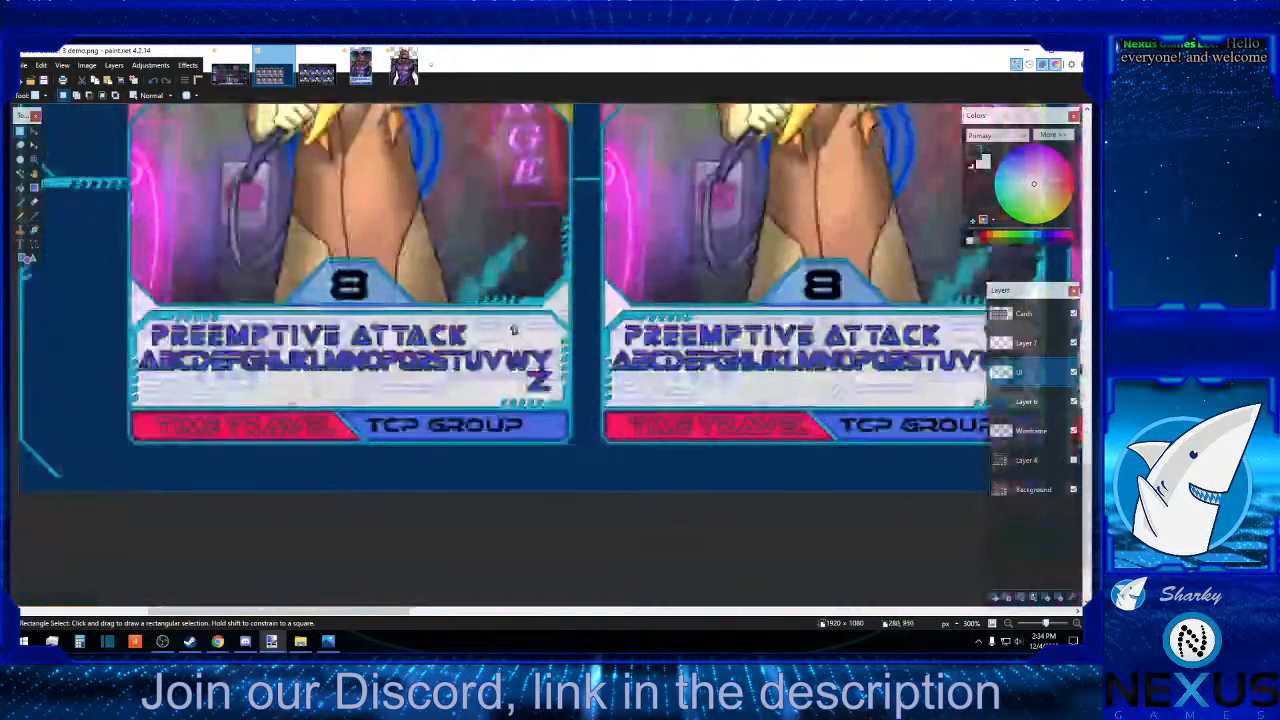
scroll(490, 267, "down", 3)
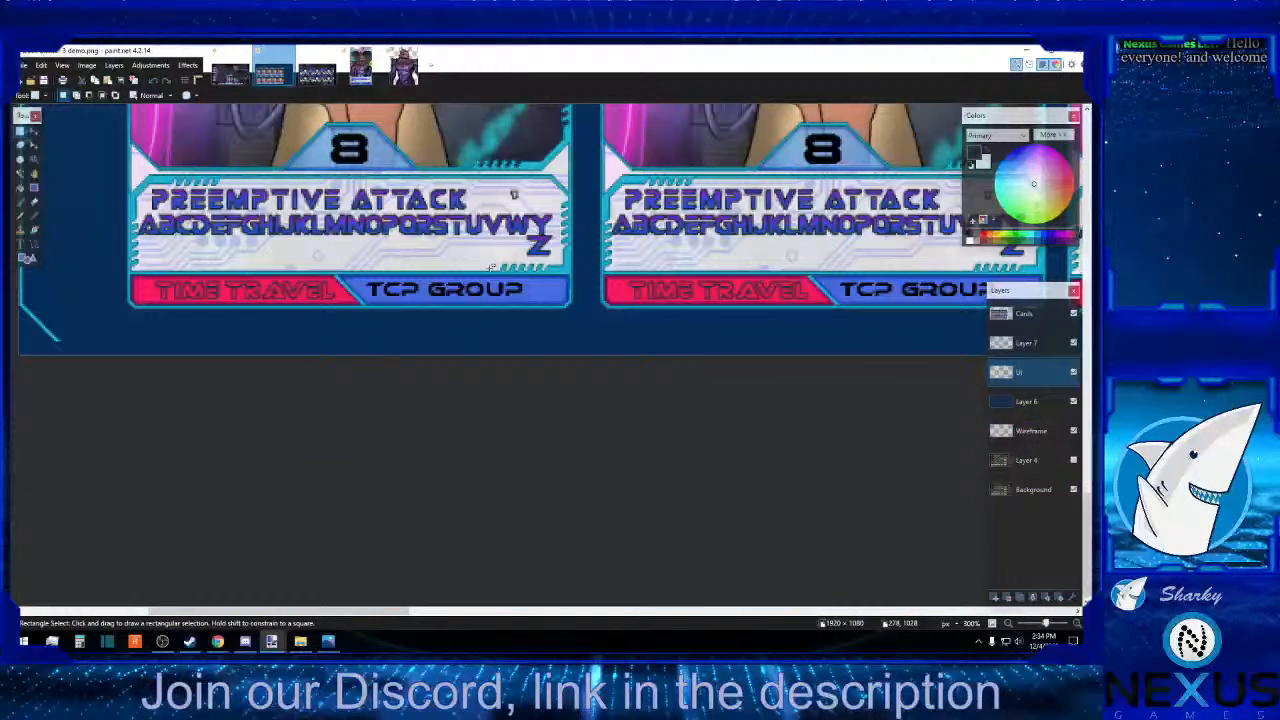
left_click(1025, 343)
left_click(110, 82)
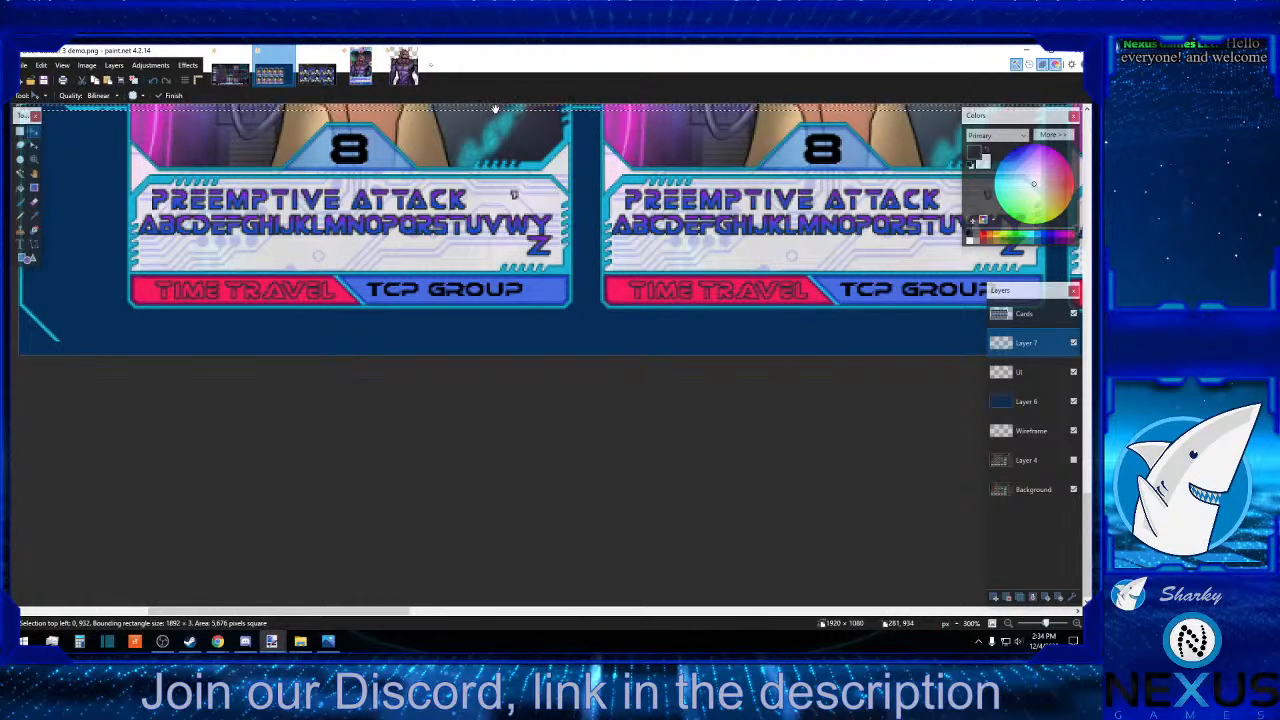
Move the pasted border line down to the canvas's bottom edge, 1077 px from the canvas top.
left_click_drag(494, 125, 463, 205)
key("Down")
key("Down")
key("Down")
key("Down")
key("Down")
key("Down")
key("Down")
key("Down")
key("Down")
key("Down")
key("Down")
key("Down")
key("Down")
key("Down")
key("Down")
key("Down")
key("Down")
key("Down")
key("Down")
key("Down")
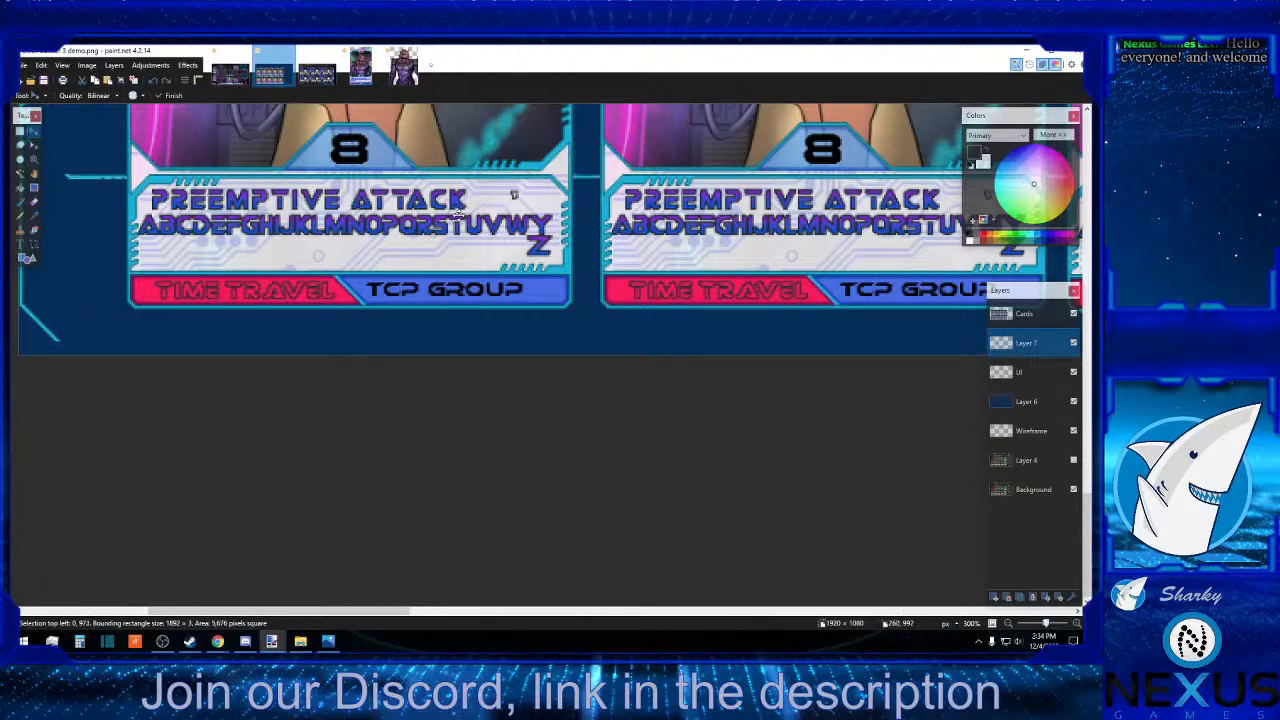
key("Down")
key("Down")
key("Down")
key("Down")
key("Down")
key("Down")
key("Down")
key("Down")
key("Down")
key("Down")
key("Down")
key("Down")
key("Down")
key("Down")
key("Down")
key("Down")
key("Down")
key("Down")
key("Down")
key("Down")
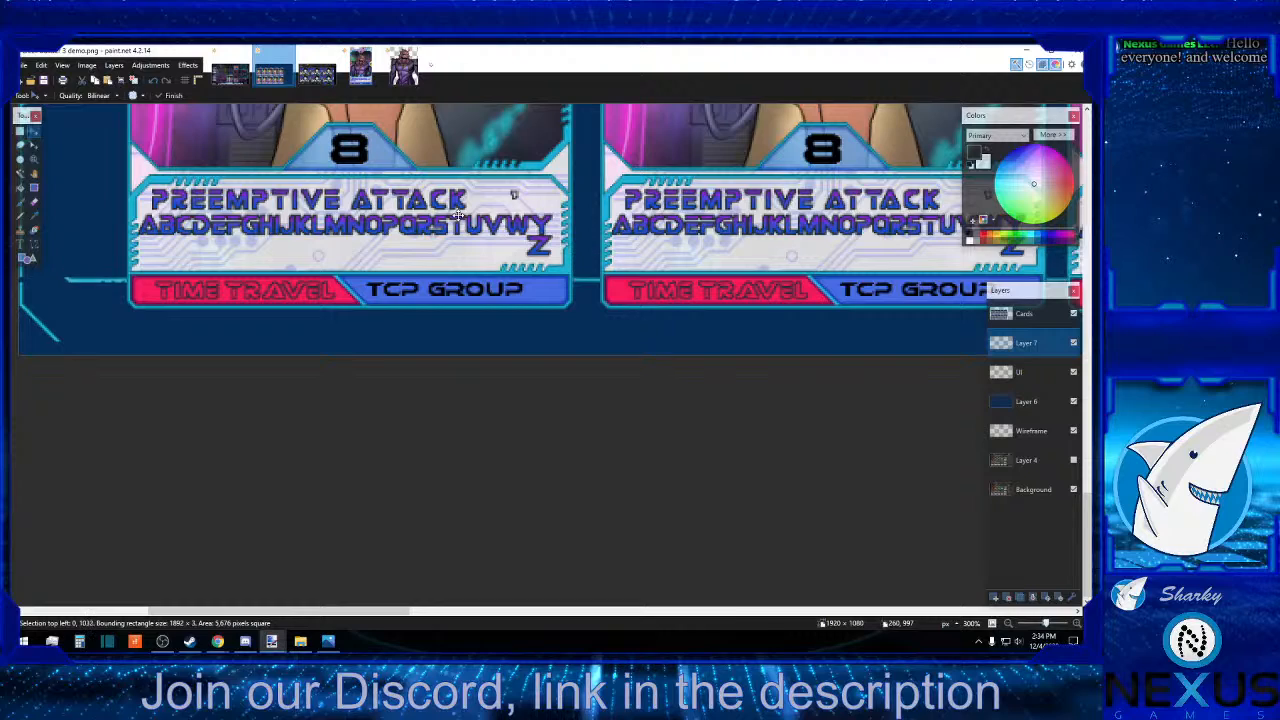
key("Down")
key("Down")
key("Down")
key("Down")
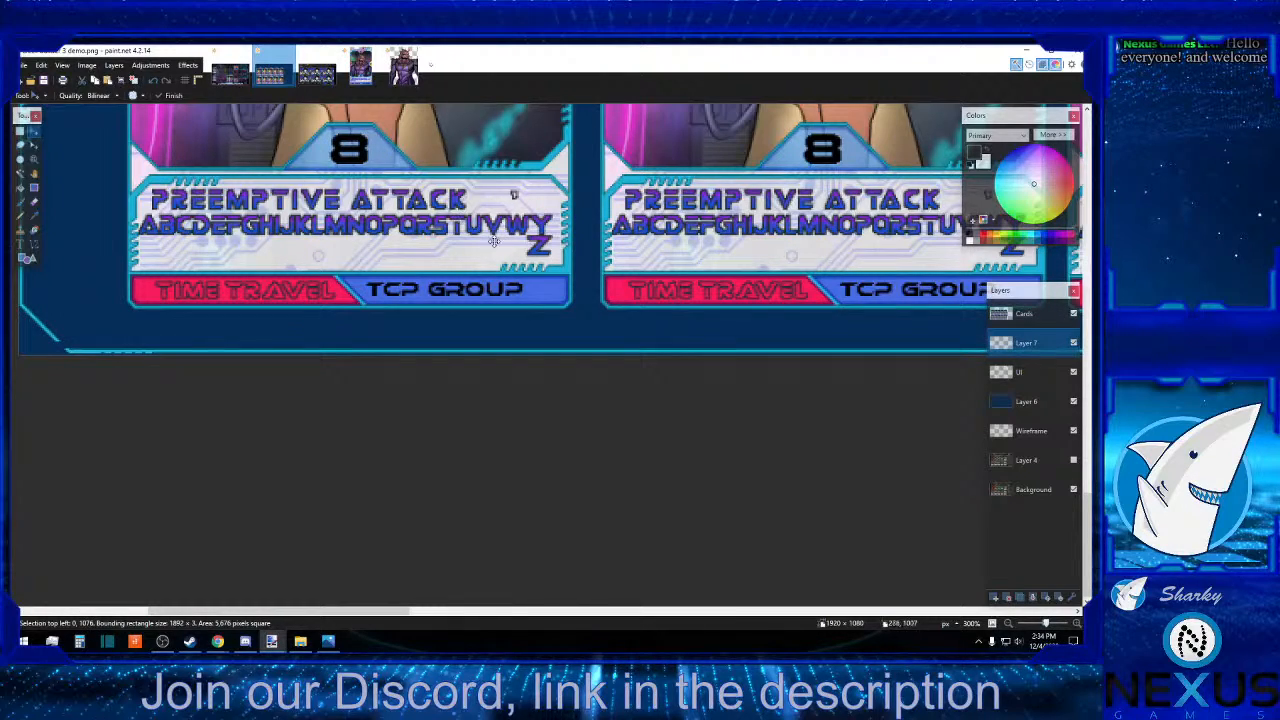
key("Down")
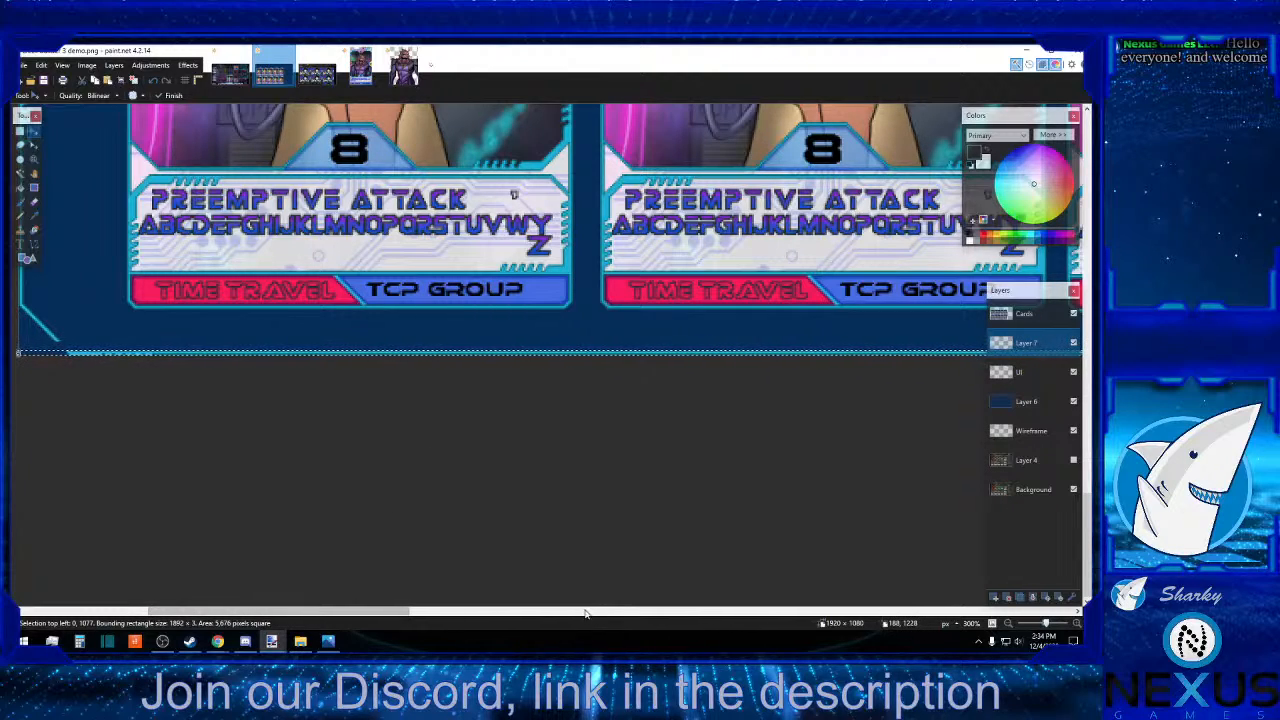
Deselect the pasted line and examine closely how its right end meets the canvas's bottom-right corner.
scroll(614, 612, "right", 10)
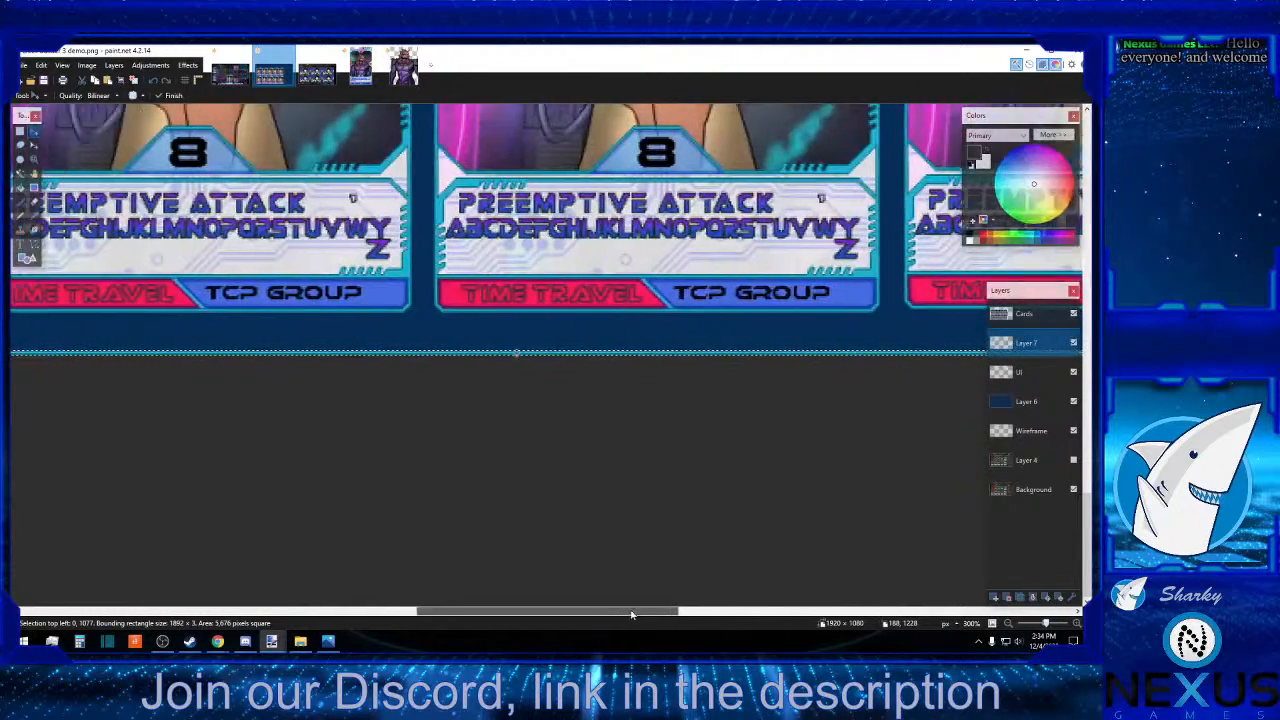
scroll(881, 601, "right", 5)
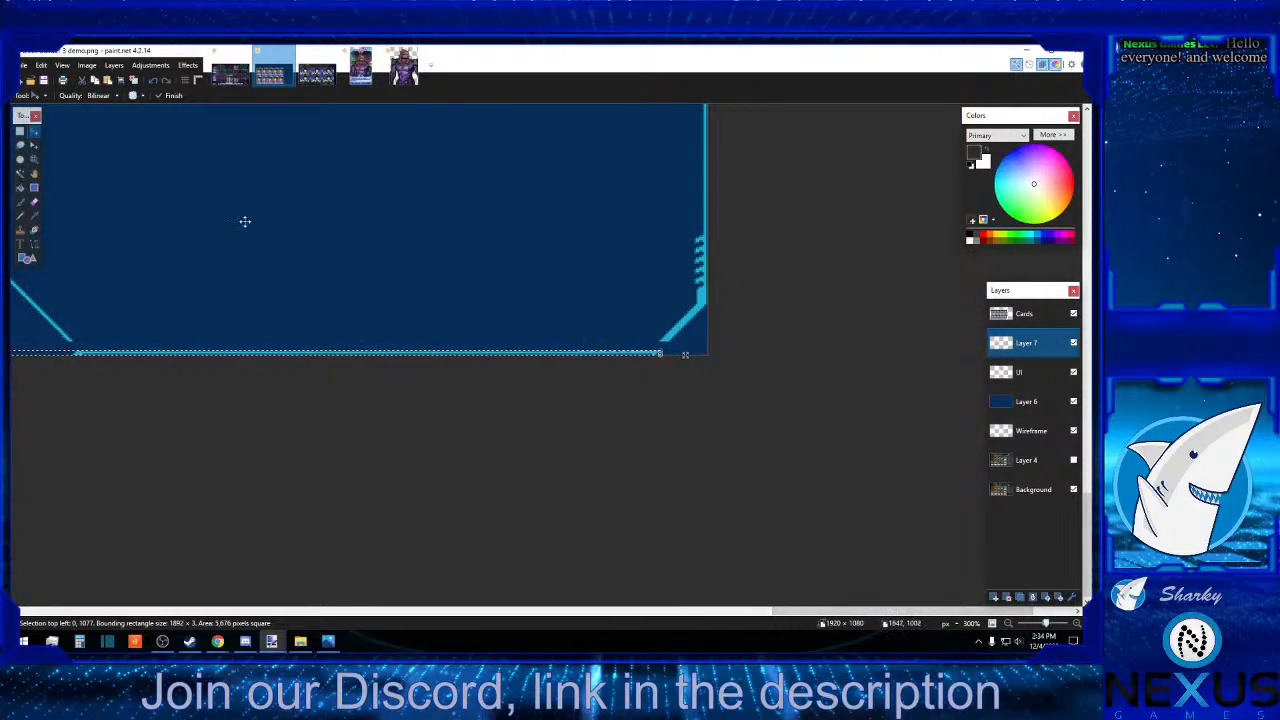
left_click(20, 131)
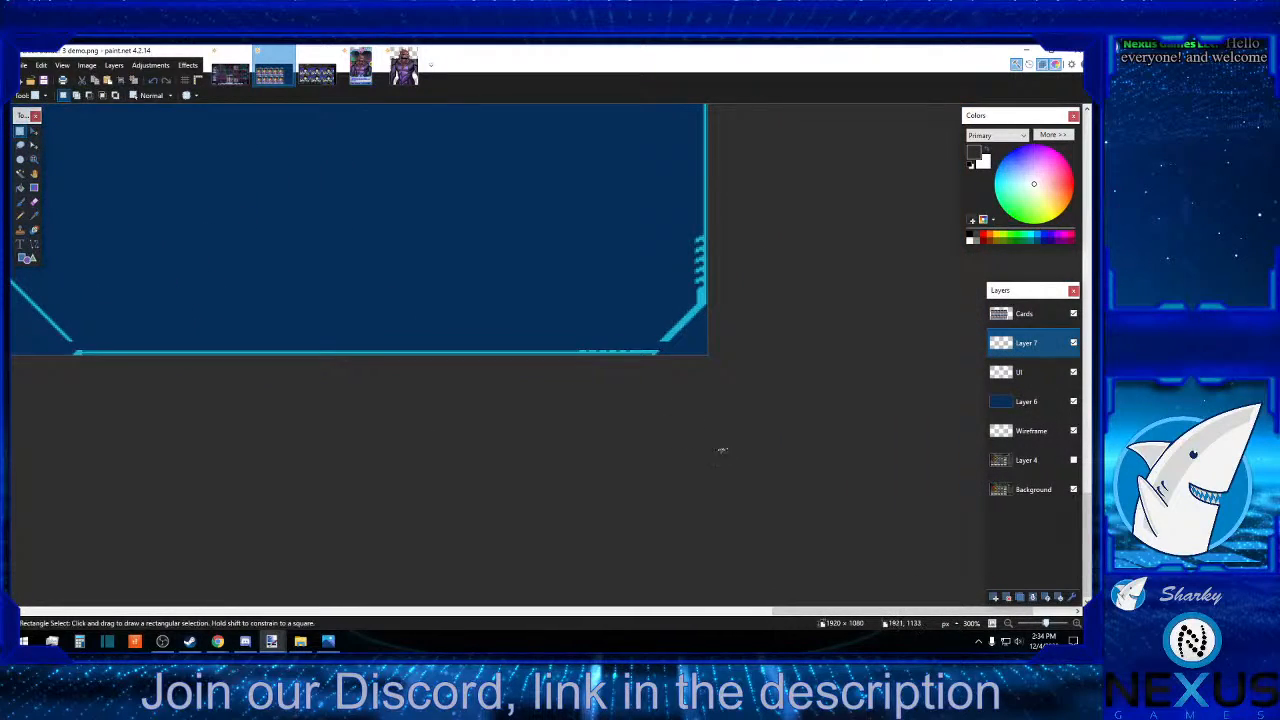
left_click(1076, 623)
left_click(1076, 623)
left_click(1076, 623)
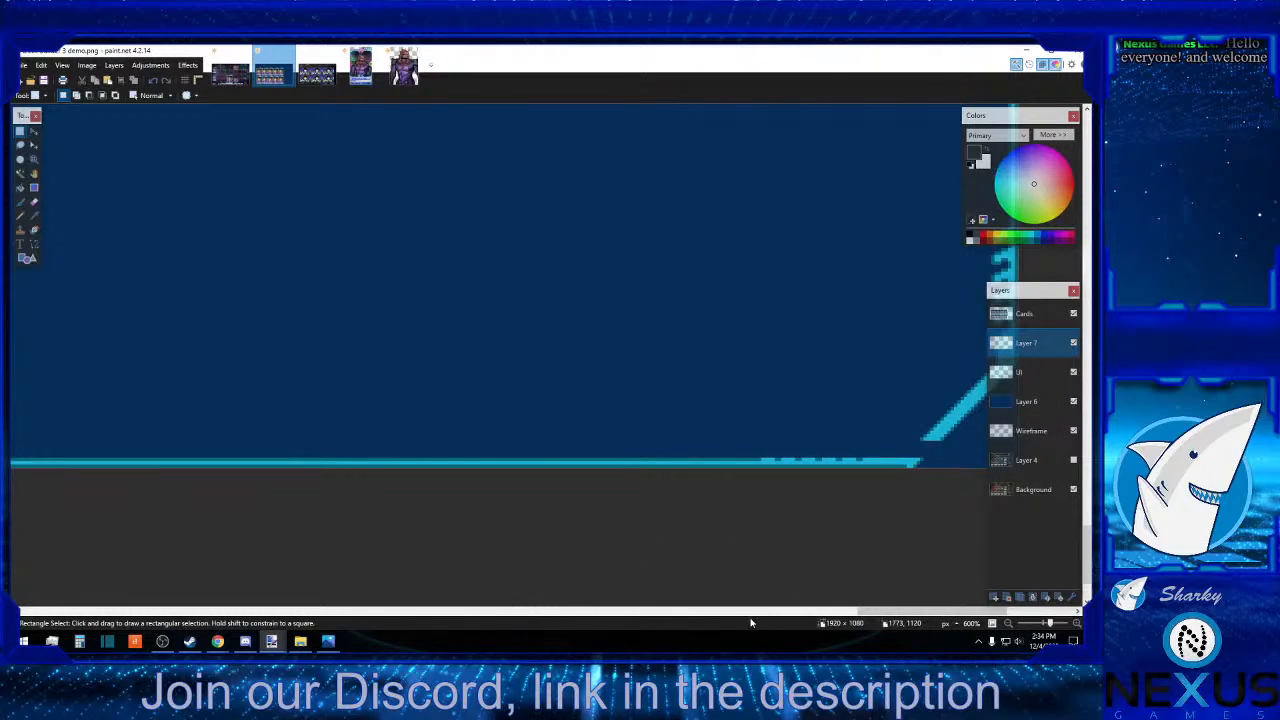
left_click(705, 610)
left_click(705, 610)
left_click_drag(705, 610, 1077, 551)
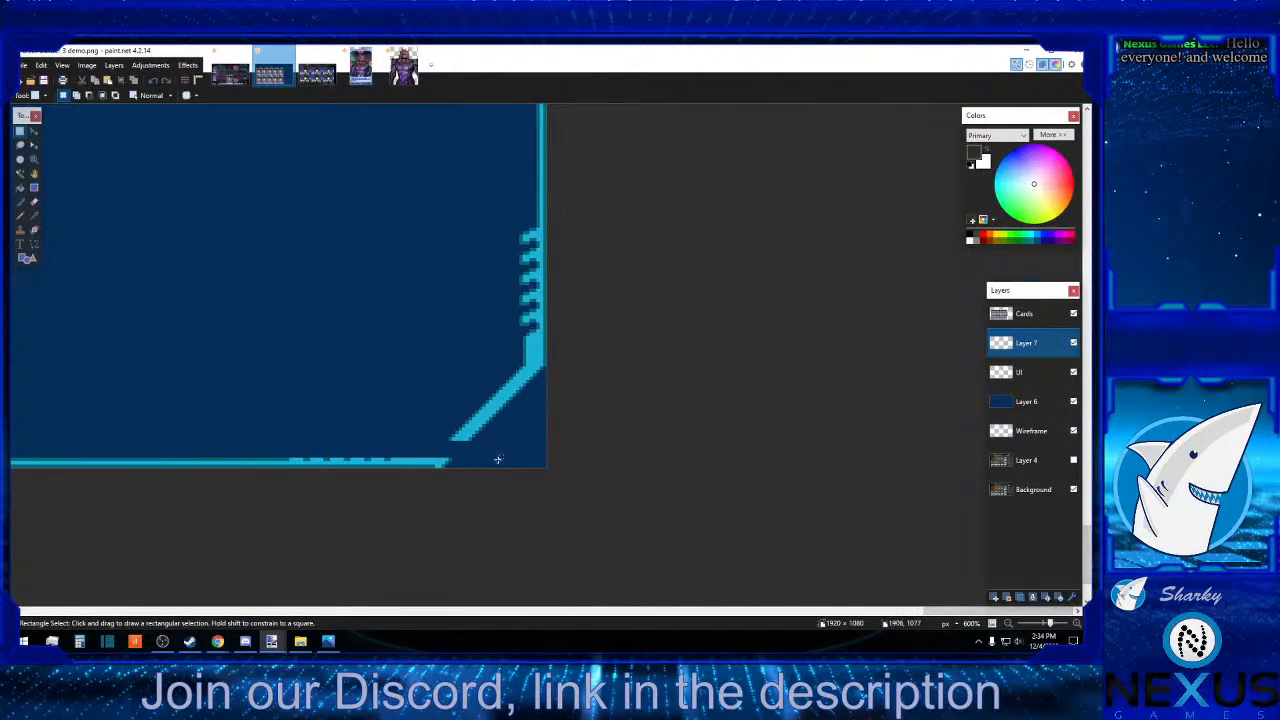
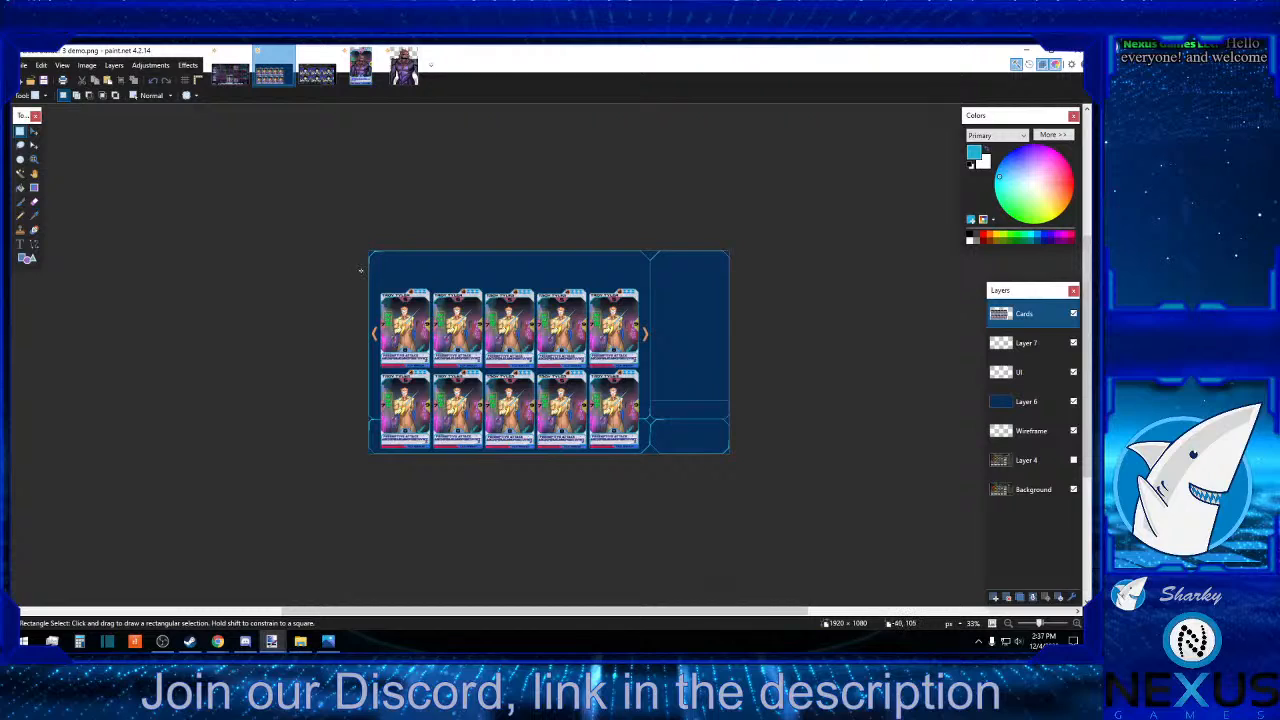
Select the ten-card grid area on the Cards layer, about 1527 × 975 px, and move it up 178 px clear of the lower strip.
left_click_drag(361, 270, 656, 490)
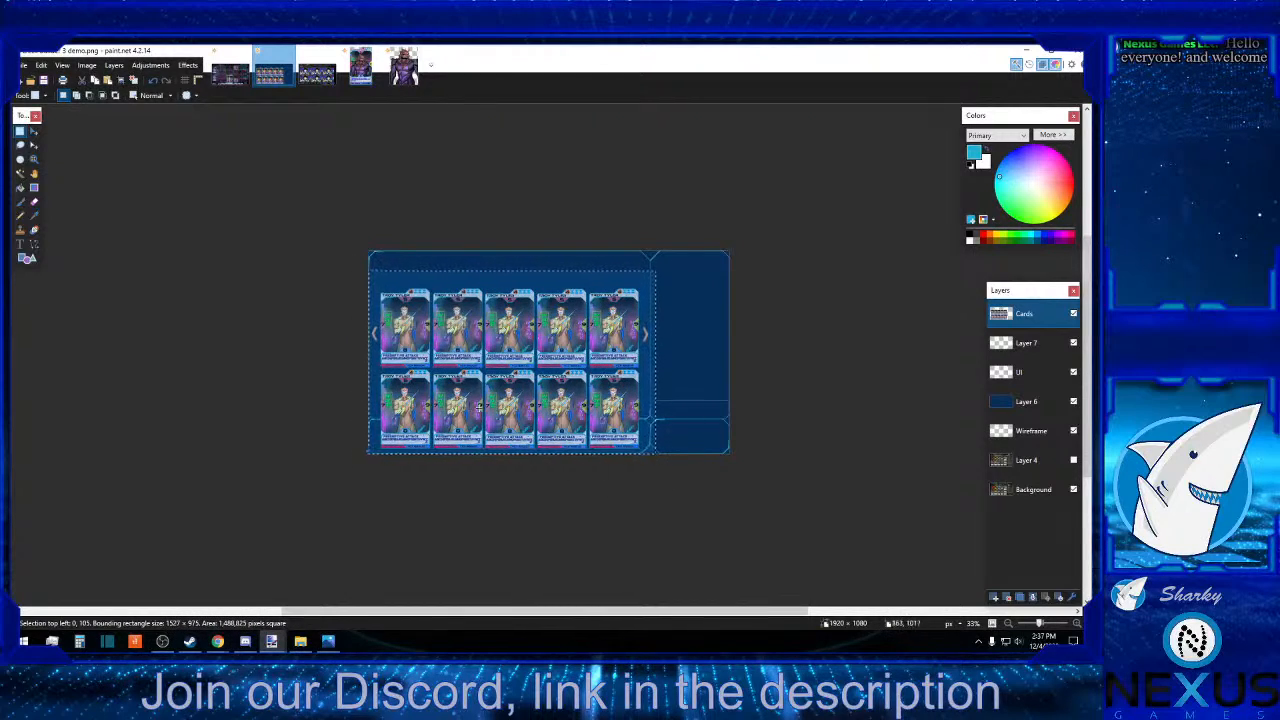
left_click(33, 143)
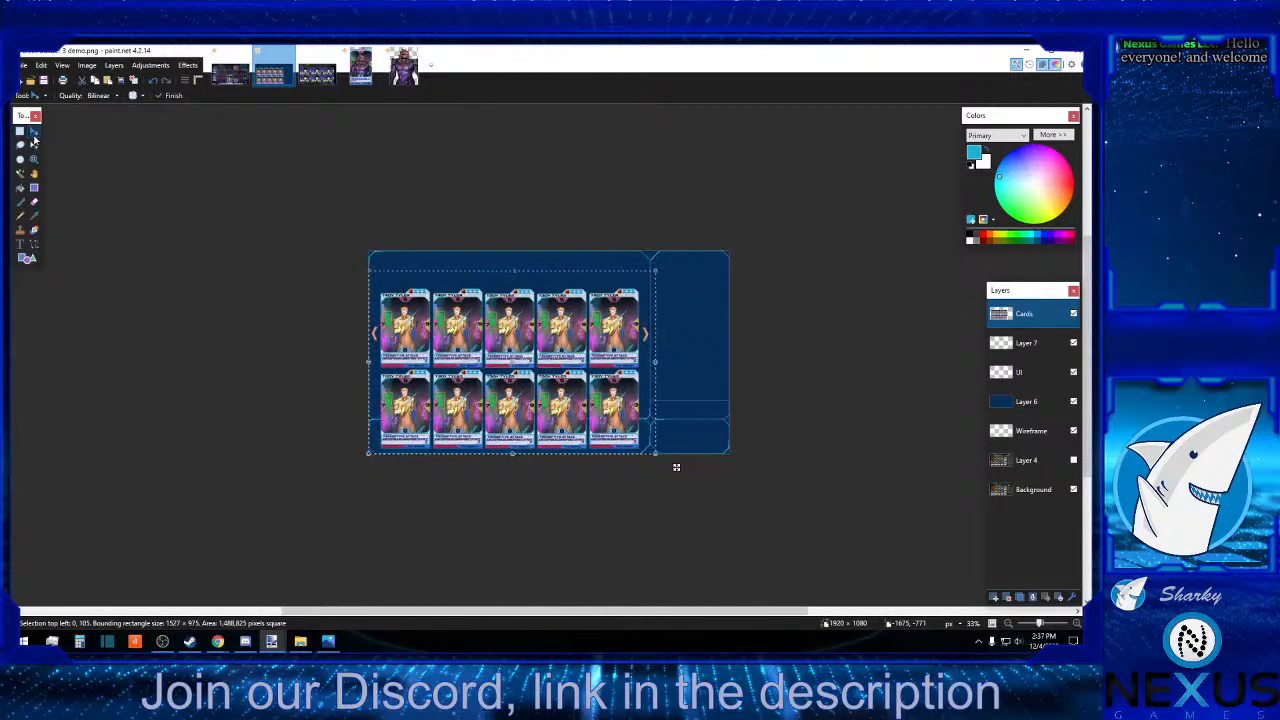
key("Up")
key("Up")
key("Up")
key("Up")
key("Up")
key("Up")
key("Up")
key("Up")
key("Up")
key("Up")
key("Up")
key("Up")
key("Up")
key("Up")
key("Up")
key("Up")
key("Up")
key("Up")
key("Up")
key("Up")
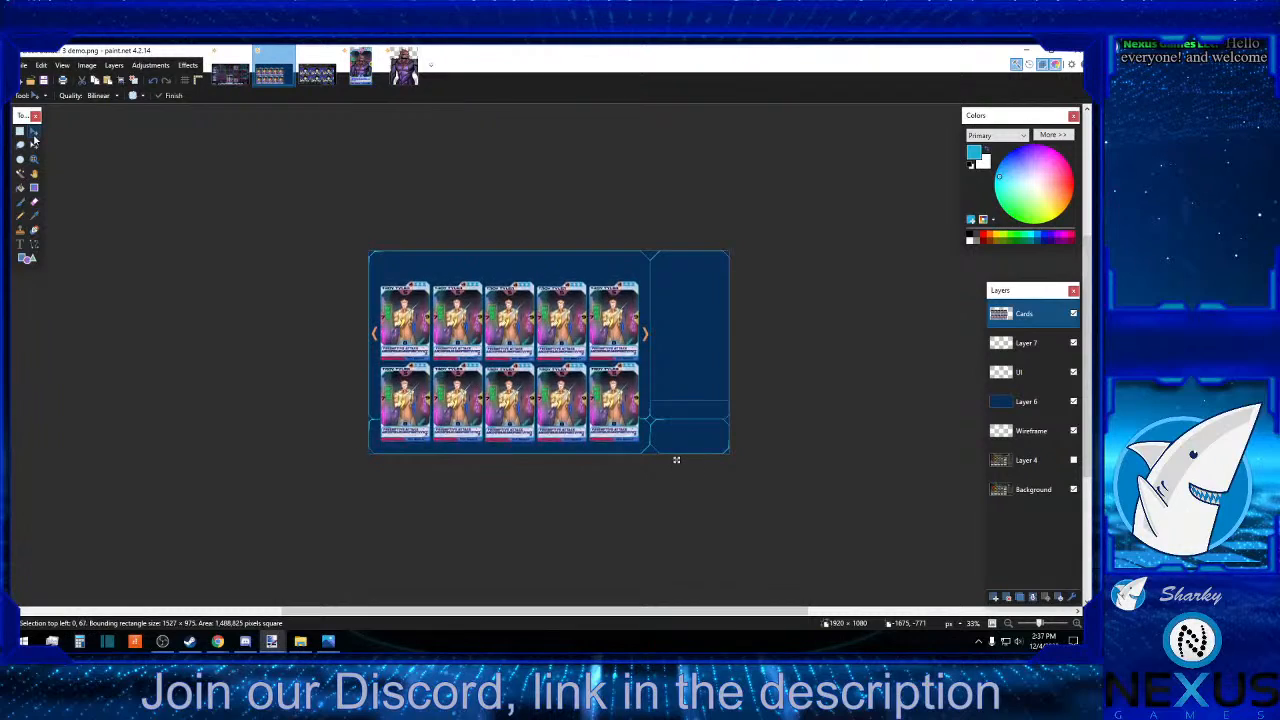
key("Up")
key("Up")
key("Up")
key("Up")
key("Up")
key("Up")
key("Up")
key("Up")
key("Up")
key("Up")
key("Up")
key("Up")
key("Up")
key("Up")
key("Up")
key("Up")
key("Up")
key("Up")
key("Up")
key("Up")
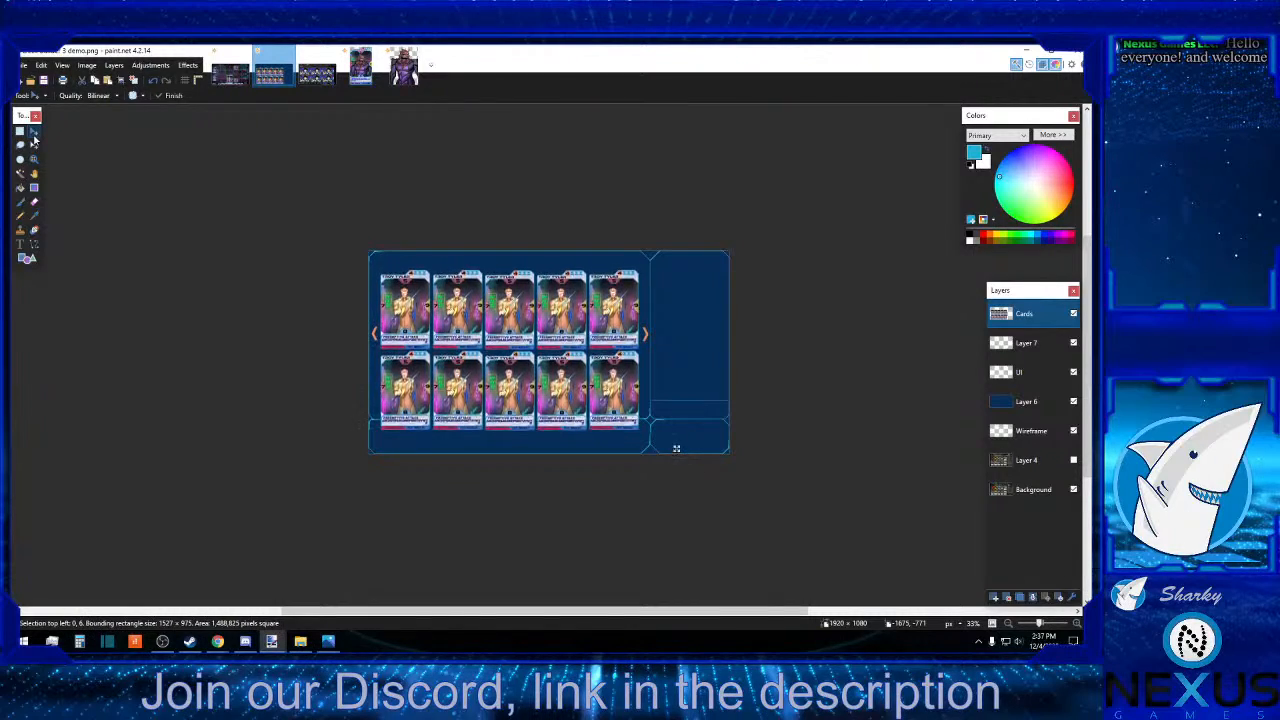
key("Up")
key("Up")
key("Up")
key("Up")
key("Up")
key("Up")
key("Up")
key("Up")
key("Up")
key("Up")
key("Up")
key("Up")
key("Up")
key("Up")
key("Up")
key("Up")
key("Up")
key("Up")
key("Up")
key("Up")
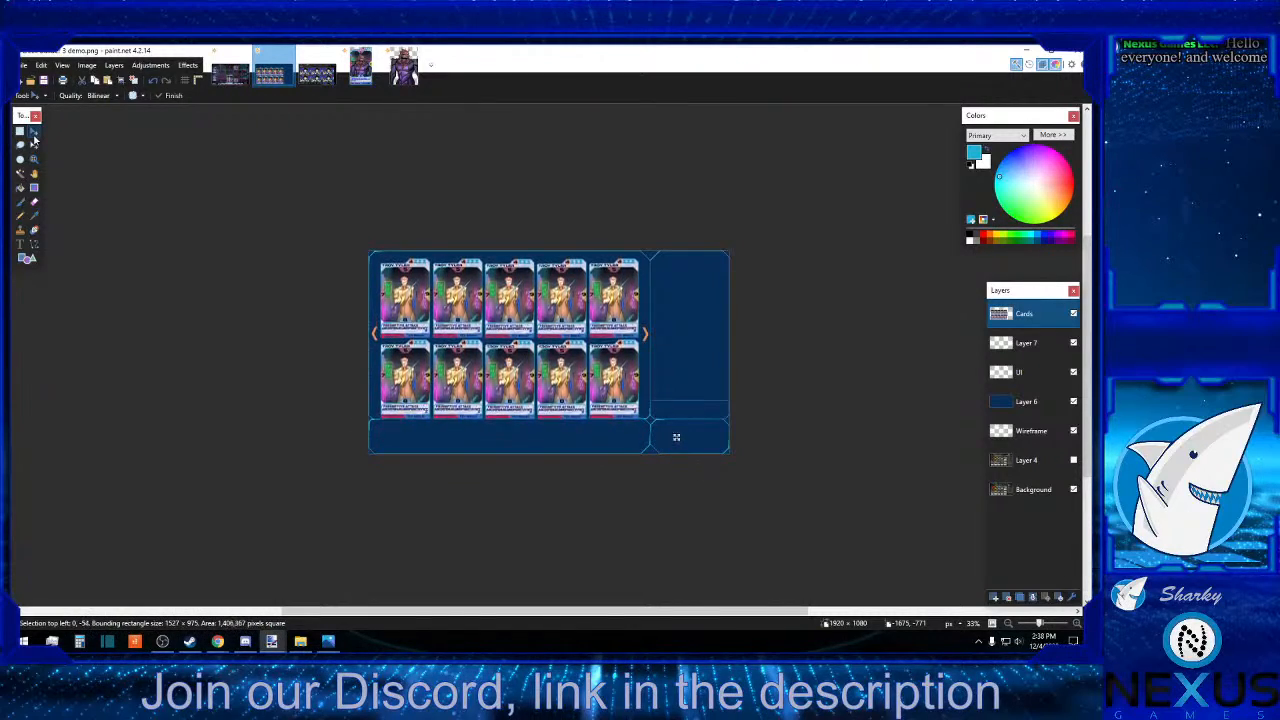
key("Up")
key("Up")
key("Up")
key("Up")
key("Up")
key("Up")
key("Up")
key("Up")
key("Up")
key("Up")
key("Up")
key("Up")
key("Up")
key("Up")
key("Up")
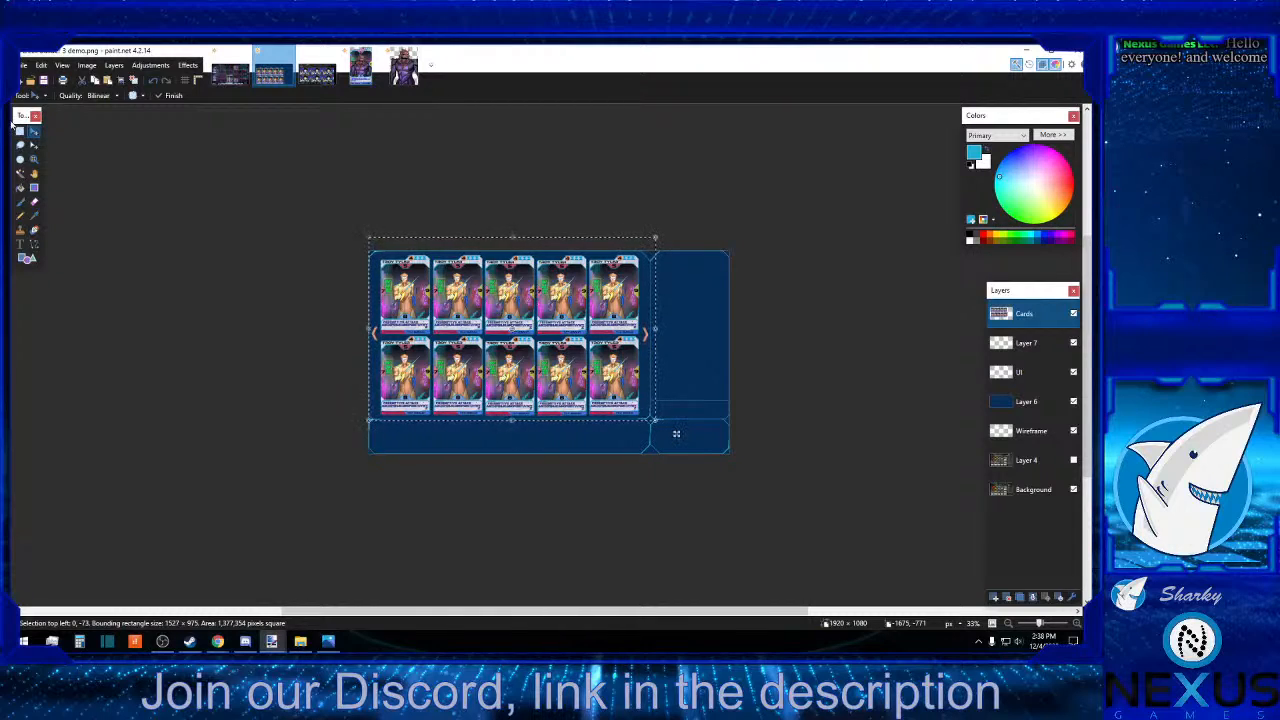
left_click(19, 130)
left_click(680, 311)
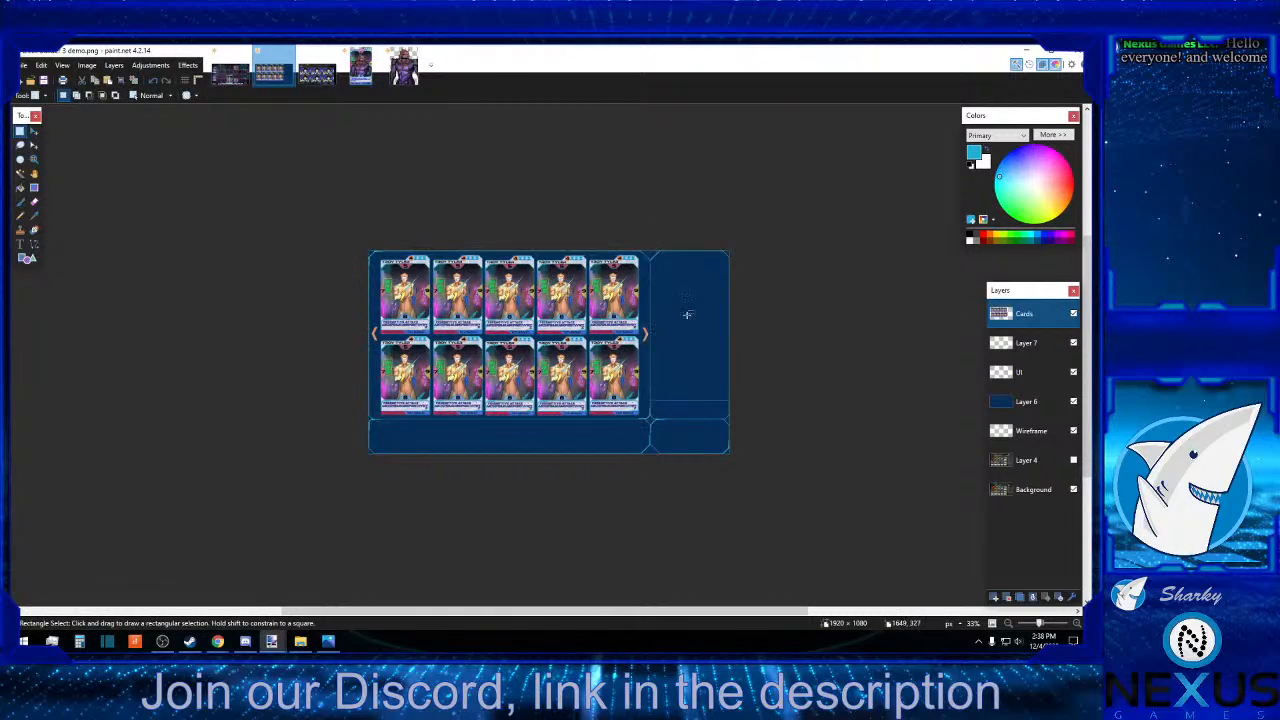
Examine what Layer 7 and the UI layer each contribute by switching their visibility off and on.
left_click(1059, 347)
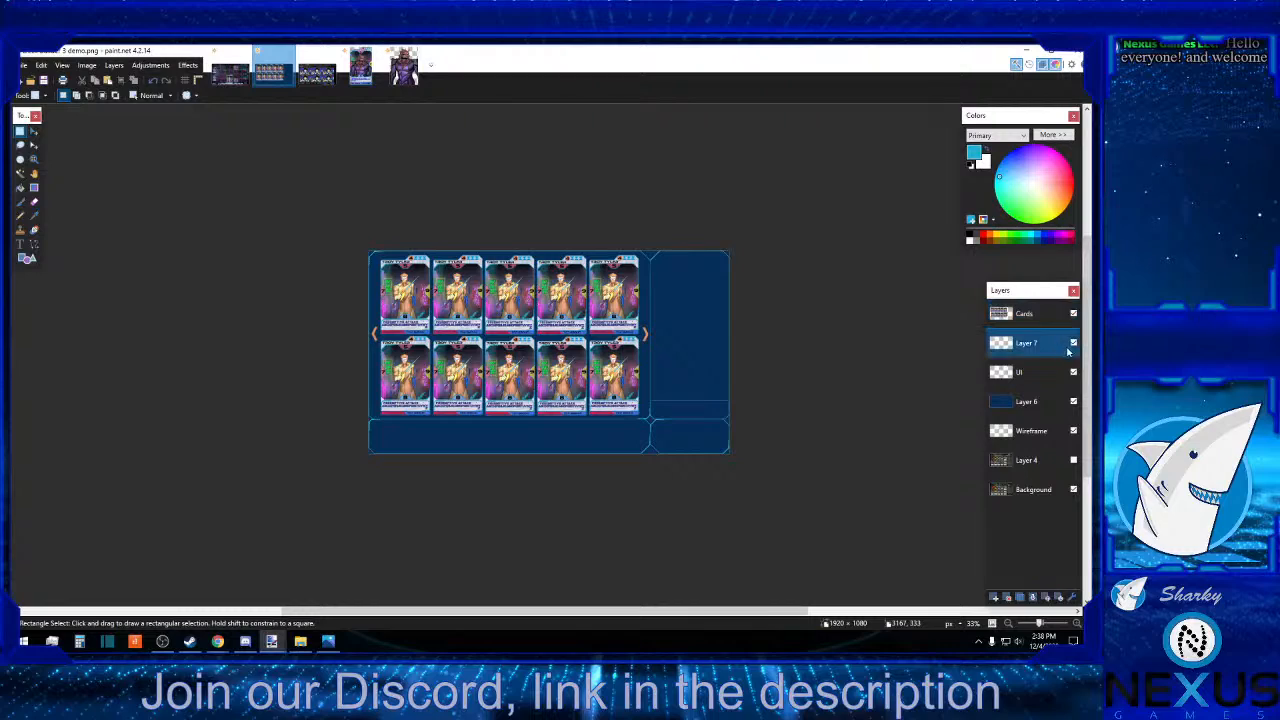
left_click(1073, 342)
left_click(1073, 342)
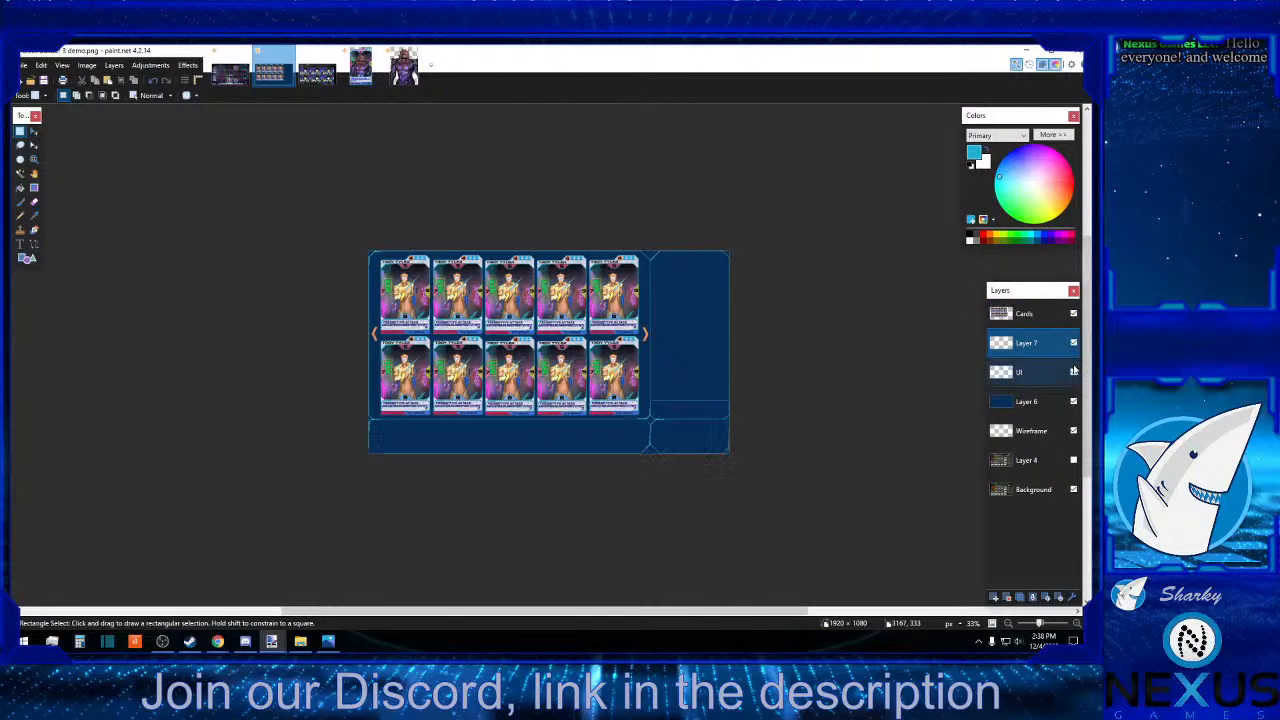
left_click(1074, 372)
left_click(1074, 372)
left_click(1040, 371)
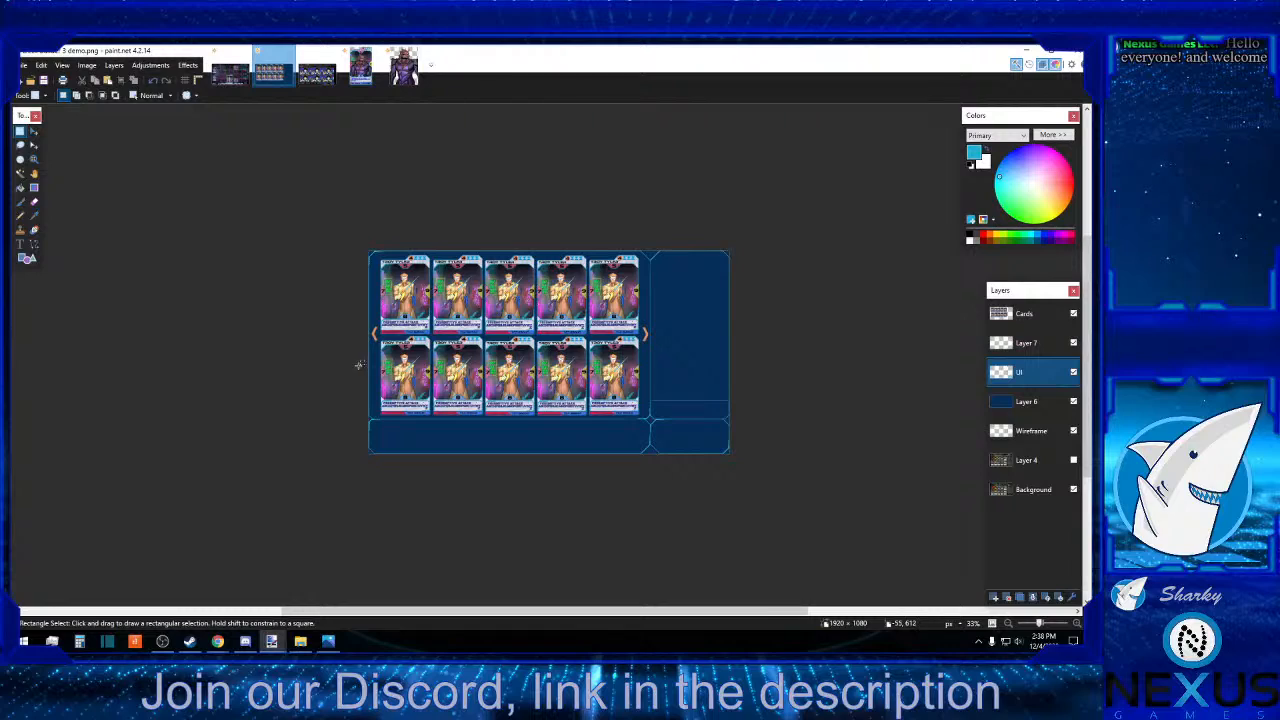
Delete the Wireframe layer after checking the artwork beneath Layer 6, and make the Cards layer active.
left_click(1046, 434)
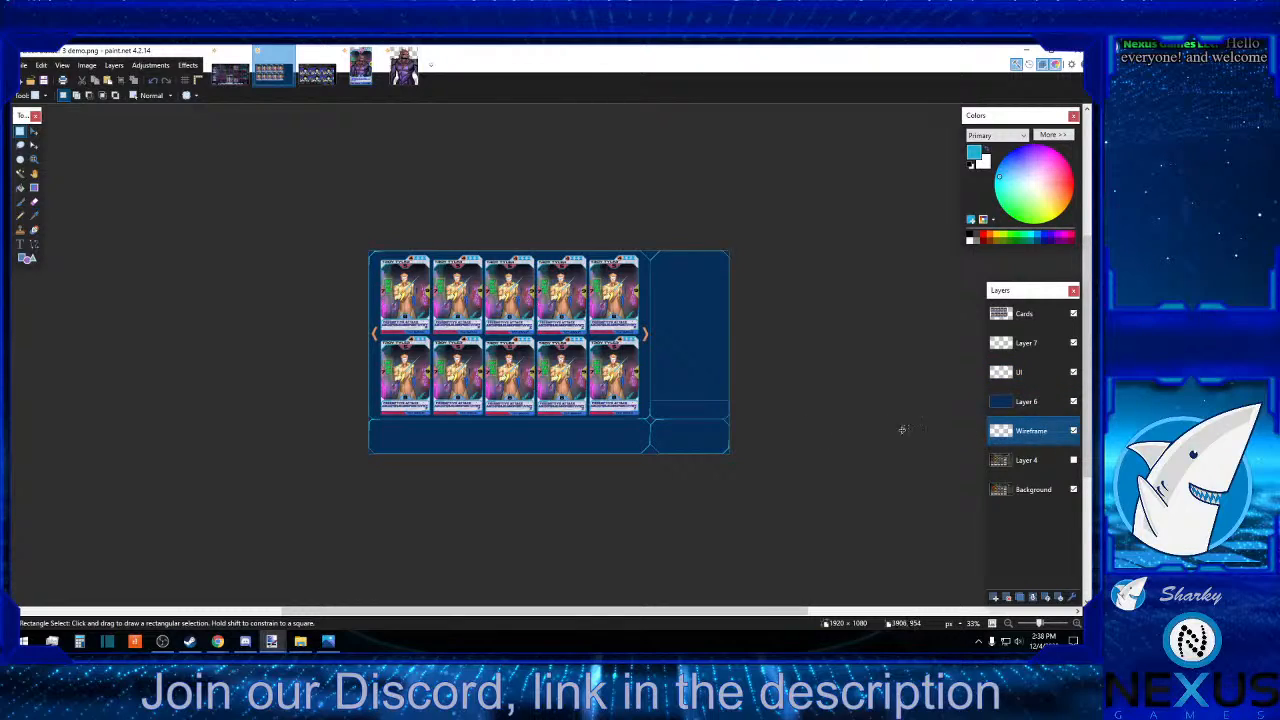
left_click(1073, 402)
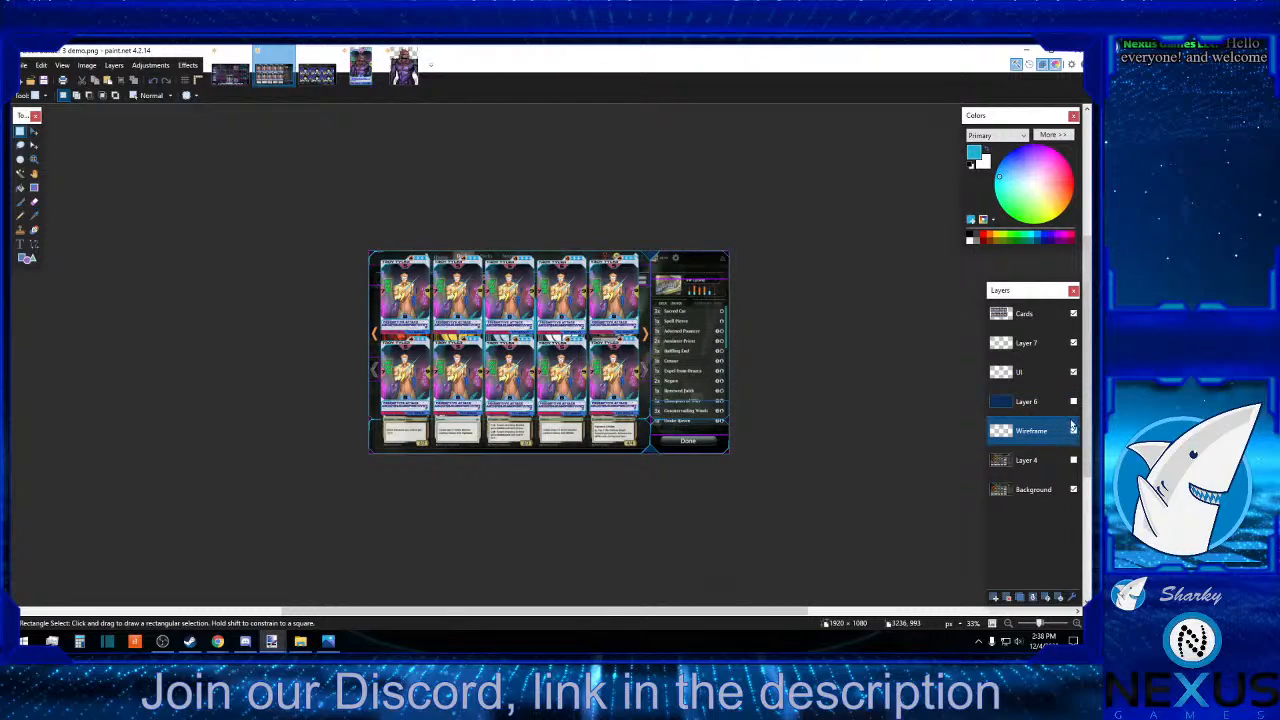
left_click(1073, 402)
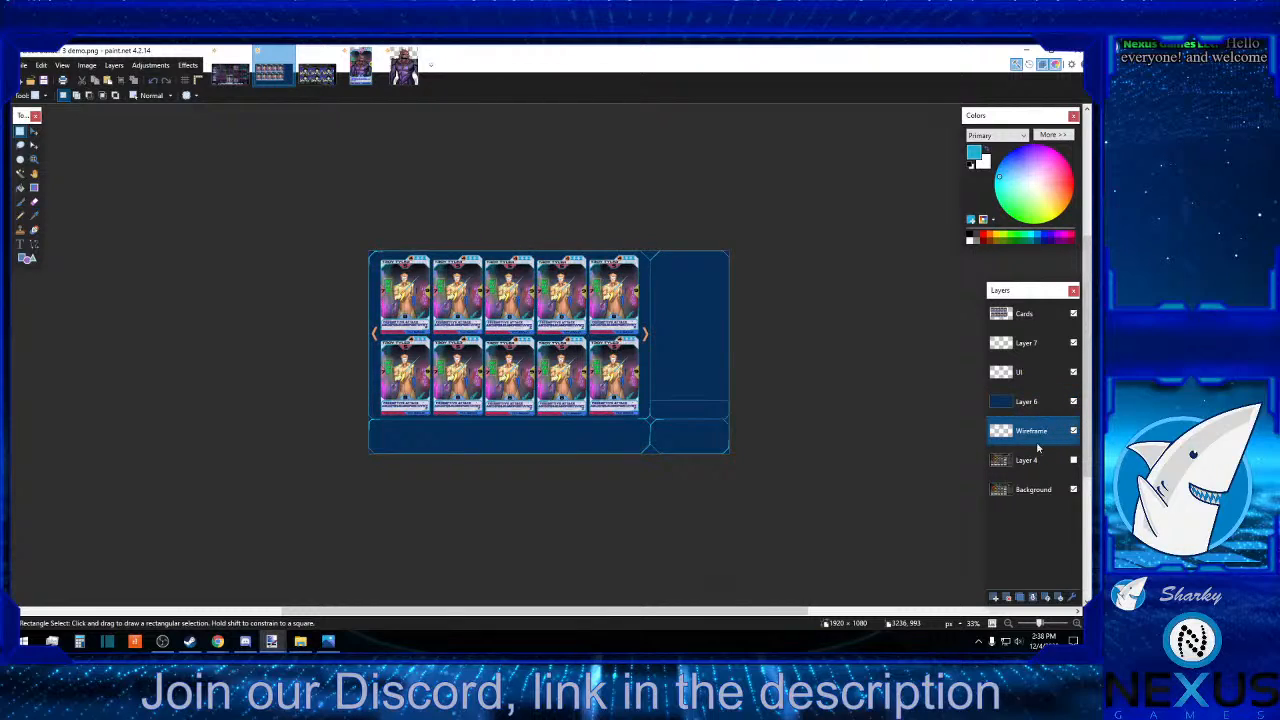
left_click(1008, 597)
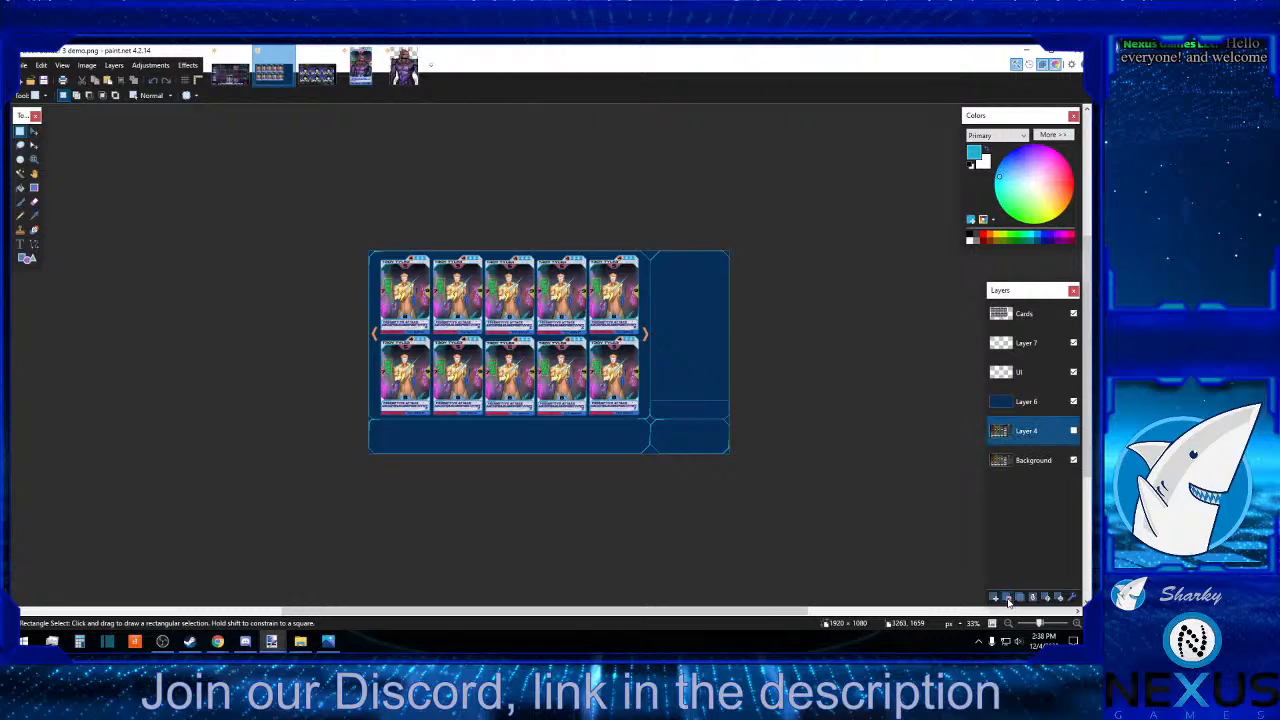
left_click(1025, 316)
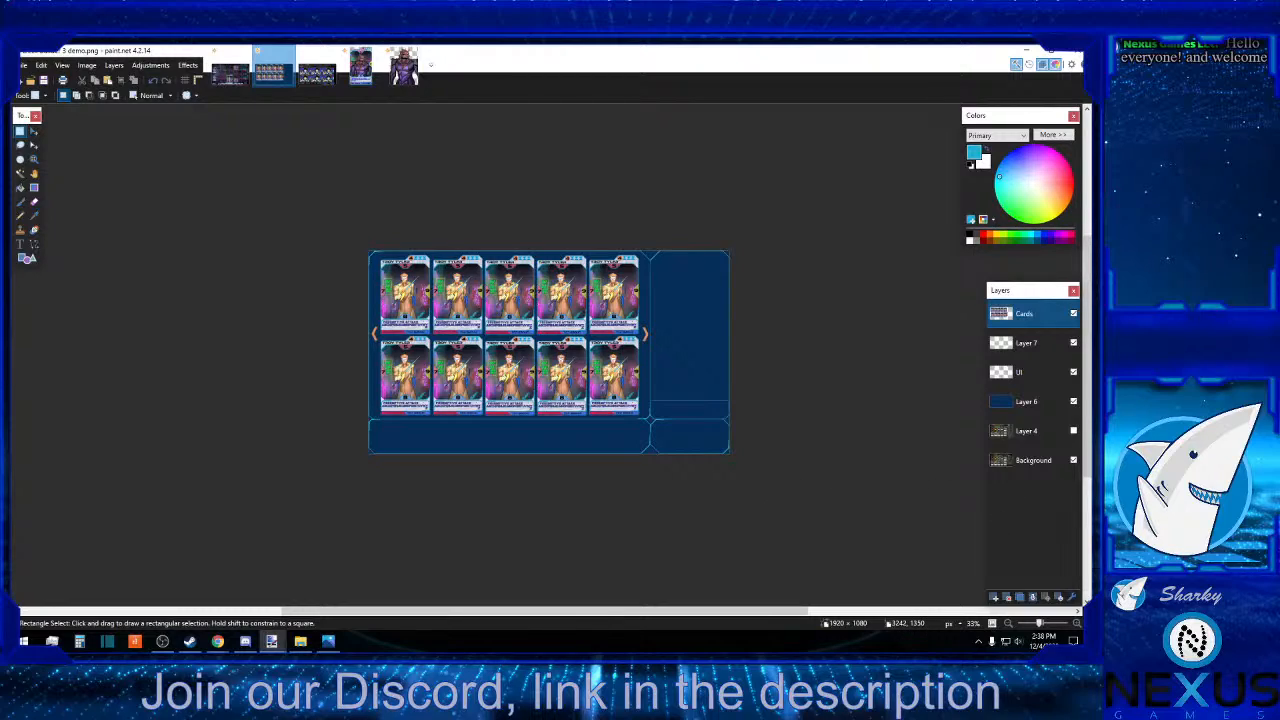
Switch to Photos to examine the two-series line chart reference image, and put its window aside.
key("alt+Tab")
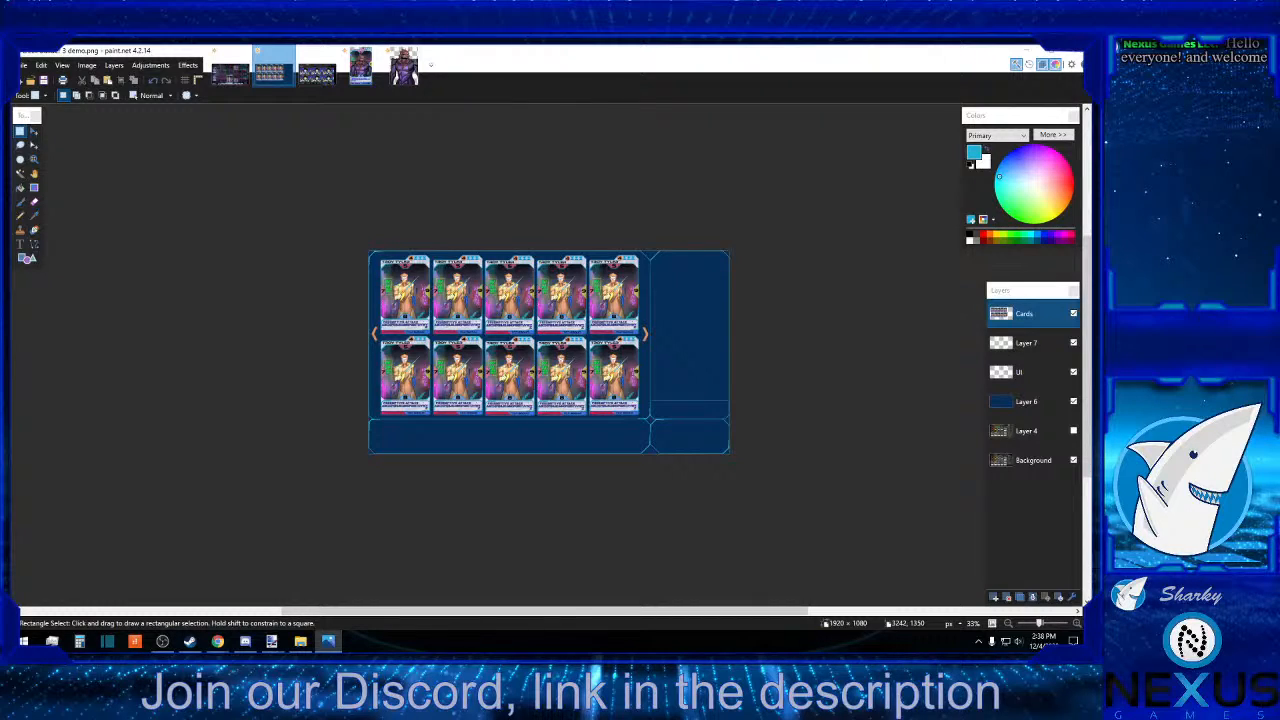
mouse_move(1090, 140)
left_mouse_down()
mouse_move(517, 49)
mouse_move(617, 102)
left_mouse_up()
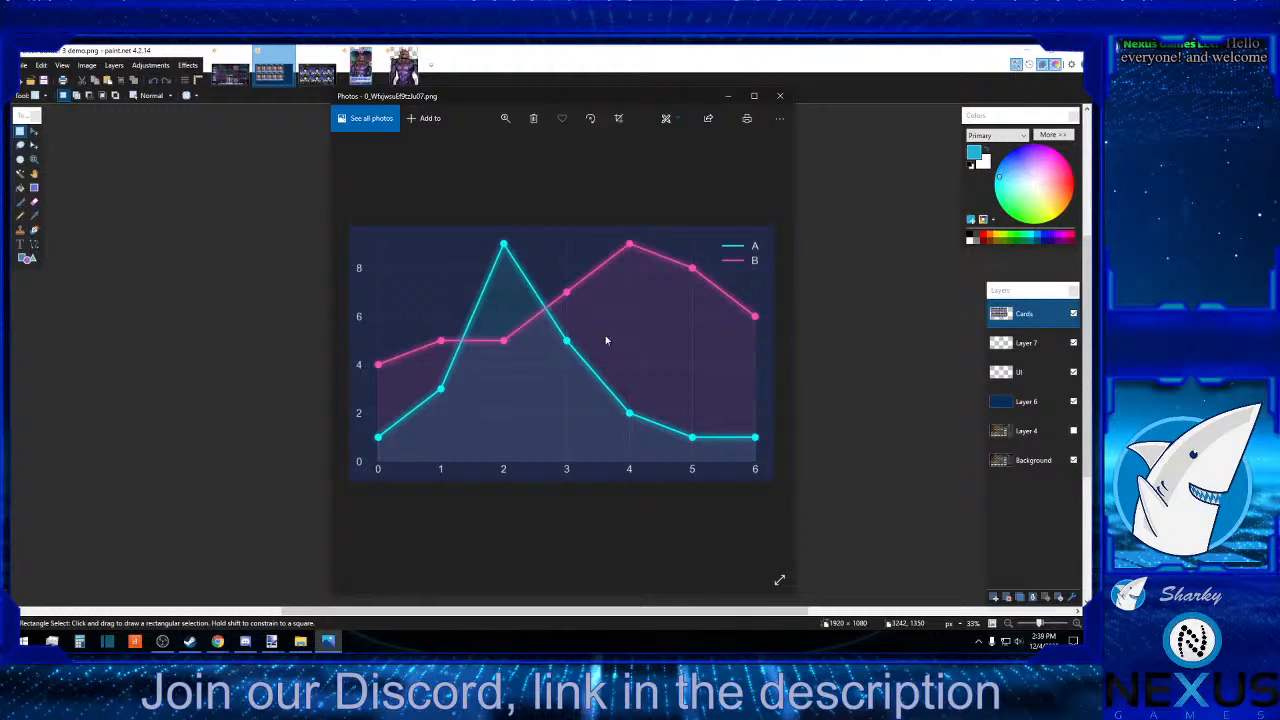
left_click_drag(578, 99, 1279, 104)
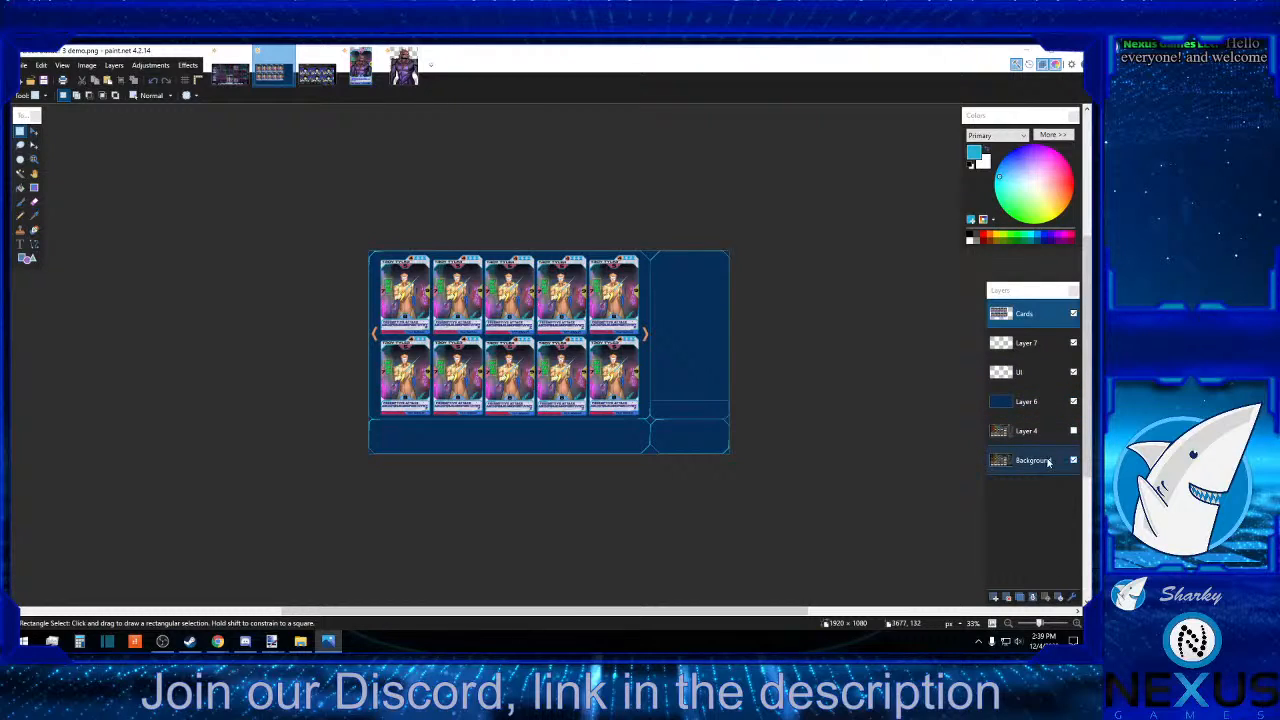
Move the Background layer to the top of the layer stack and show its deck list panel at 100%.
left_click_drag(1047, 465, 1035, 315)
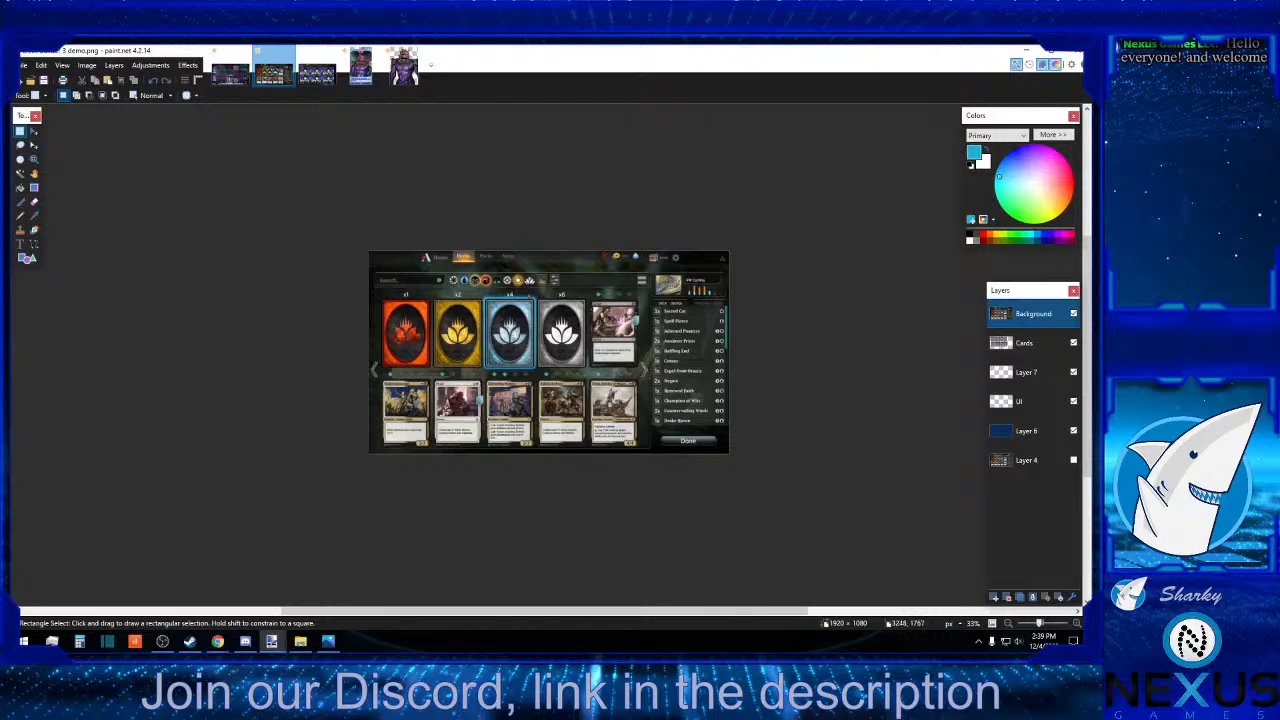
left_click(1076, 624)
double_click(1076, 624)
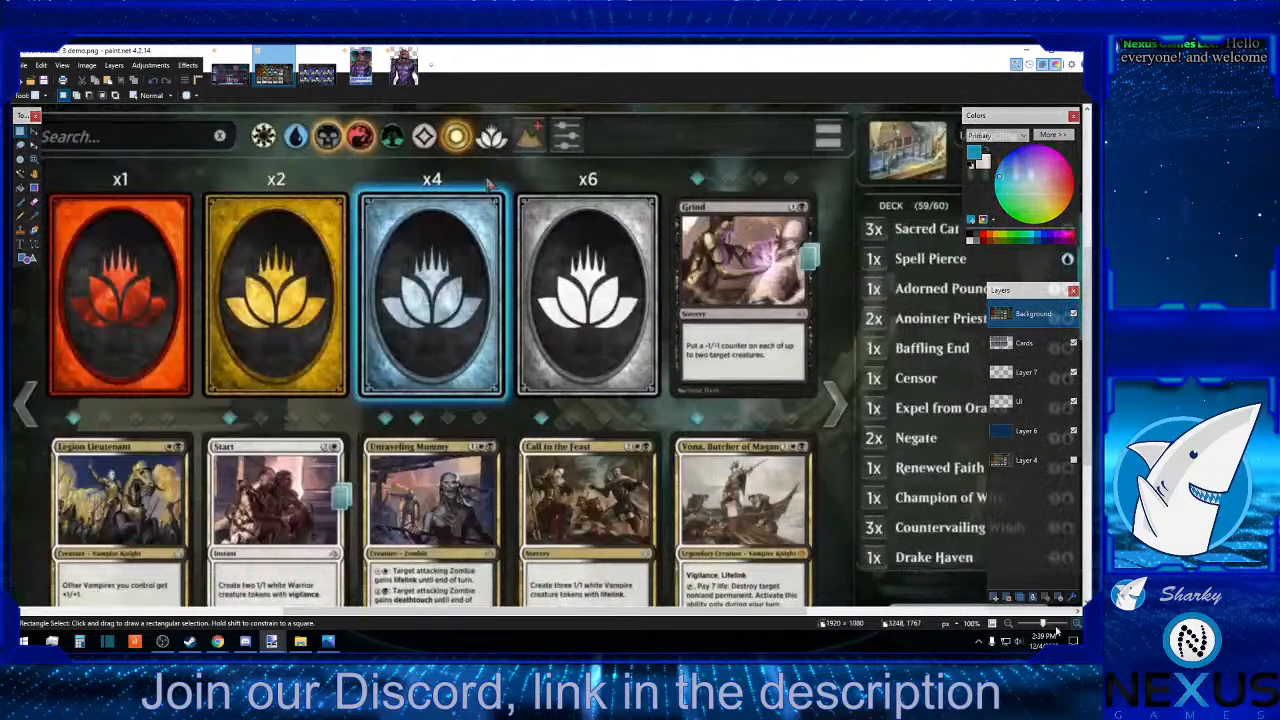
left_click_drag(567, 613, 713, 616)
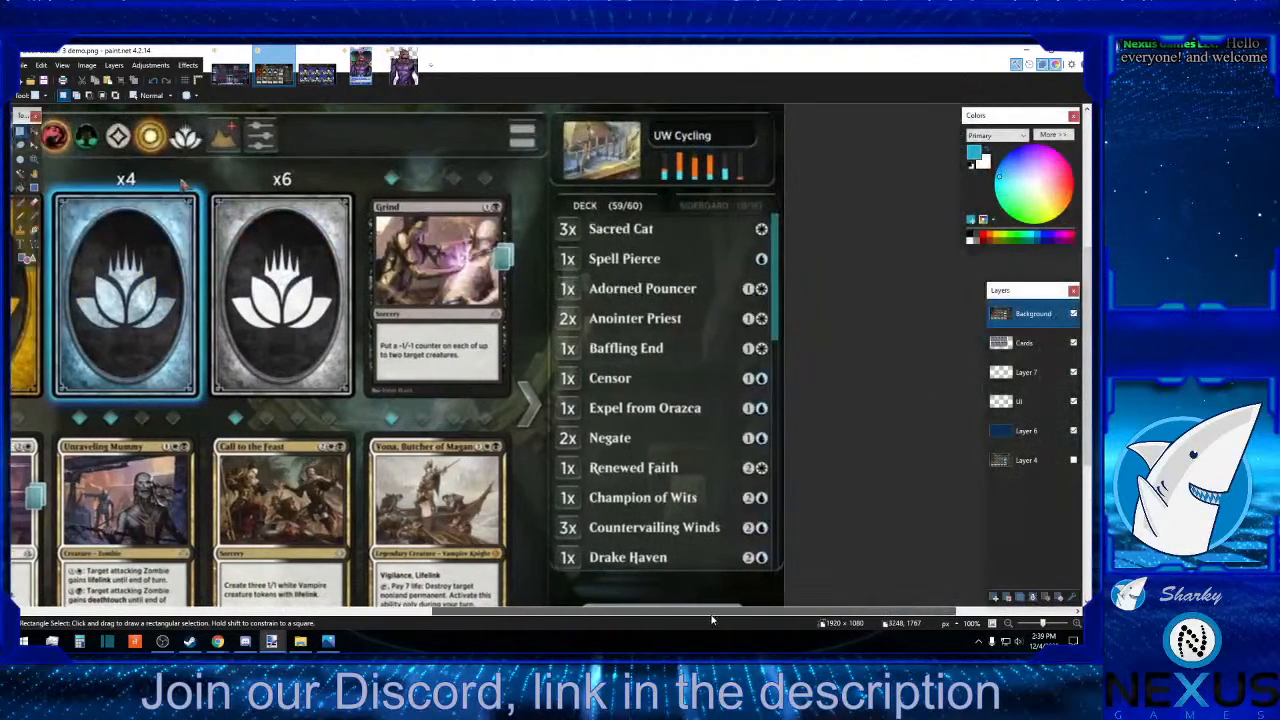
scroll(625, 350, "up", 1)
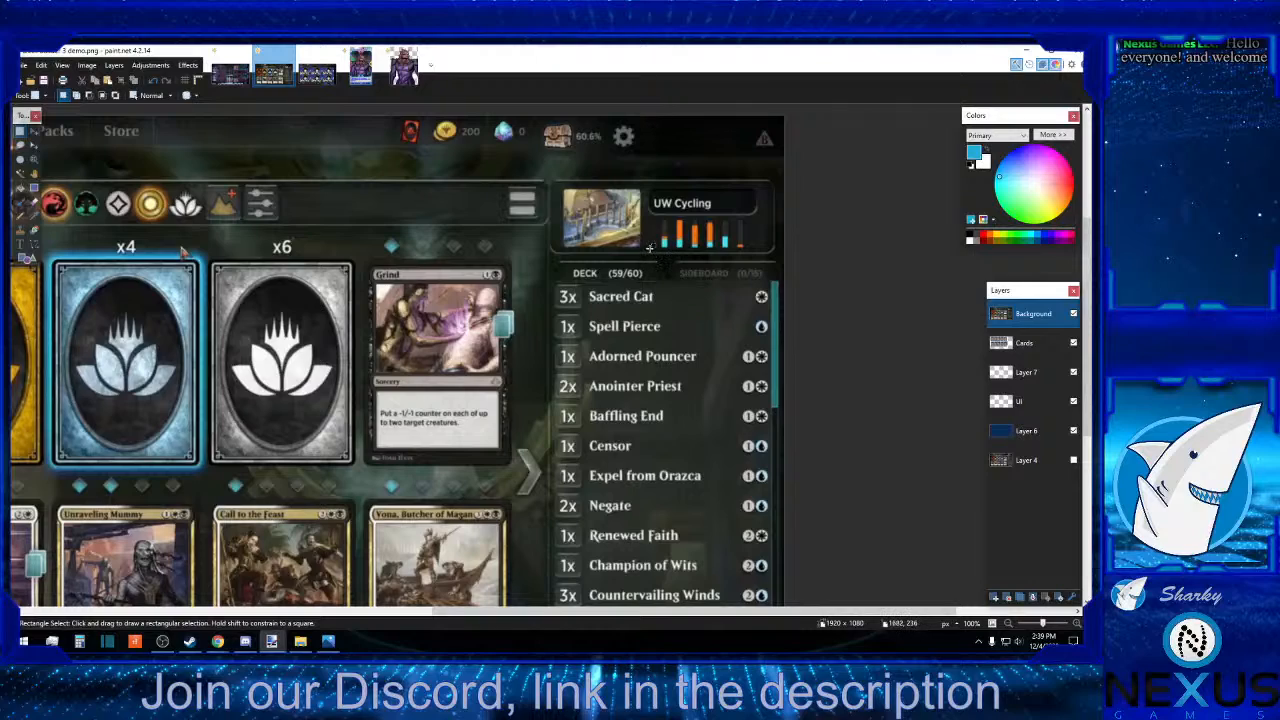
Examine the reference deck panel's bar graph, deck count heading and sideboard heading by outlining each area with a selection.
left_click_drag(648, 250, 755, 213)
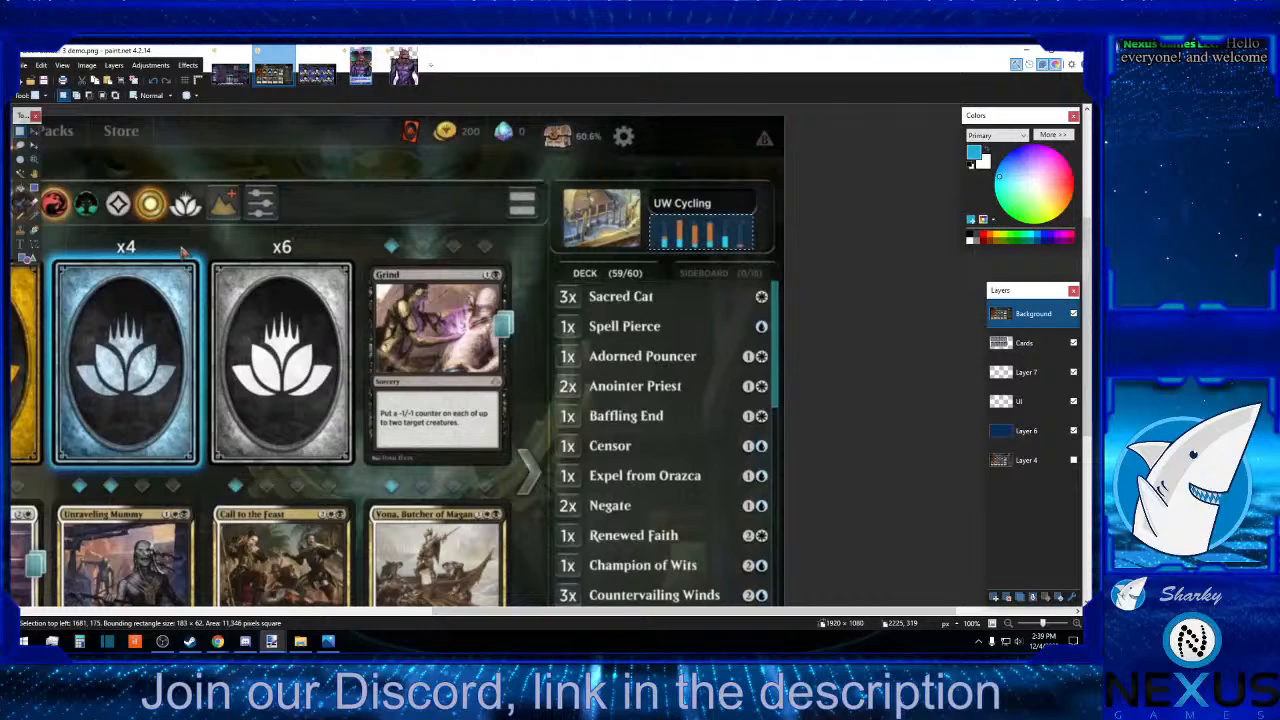
mouse_move(1279, 144)
left_mouse_down()
mouse_move(843, 127)
mouse_move(1279, 118)
left_mouse_up()
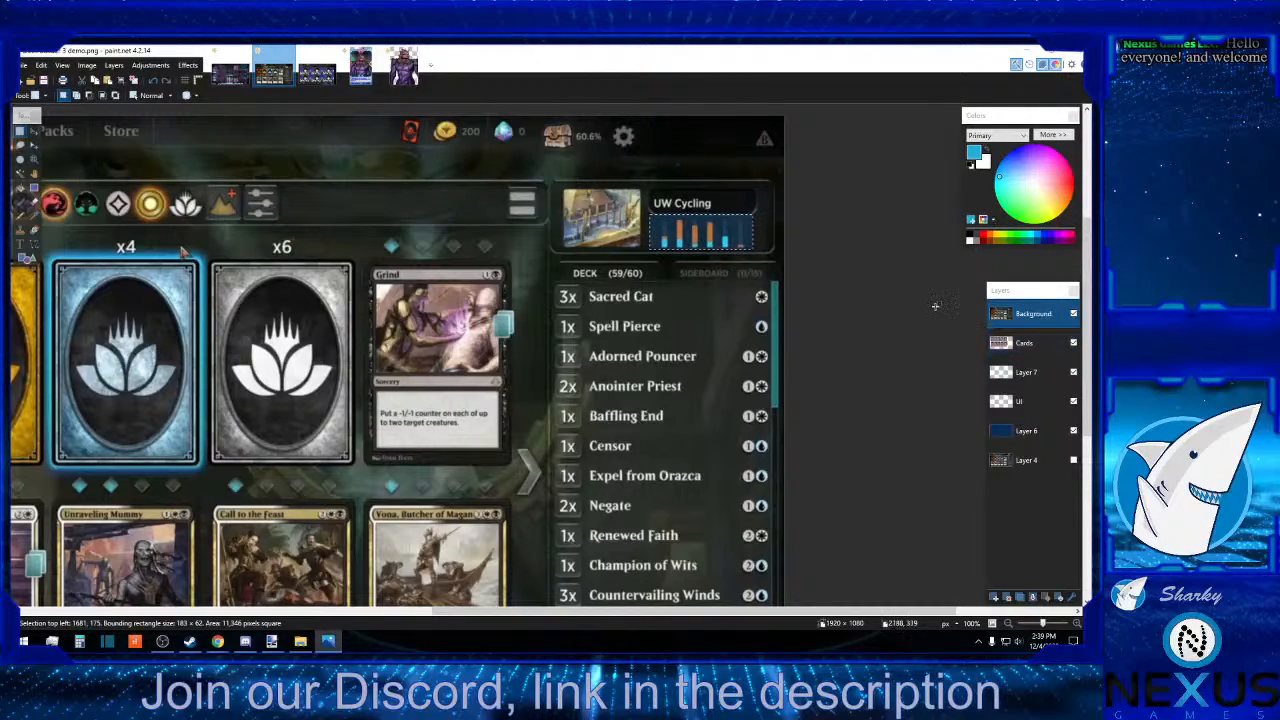
mouse_move(558, 263)
left_mouse_down()
mouse_move(656, 285)
mouse_move(780, 286)
left_mouse_up()
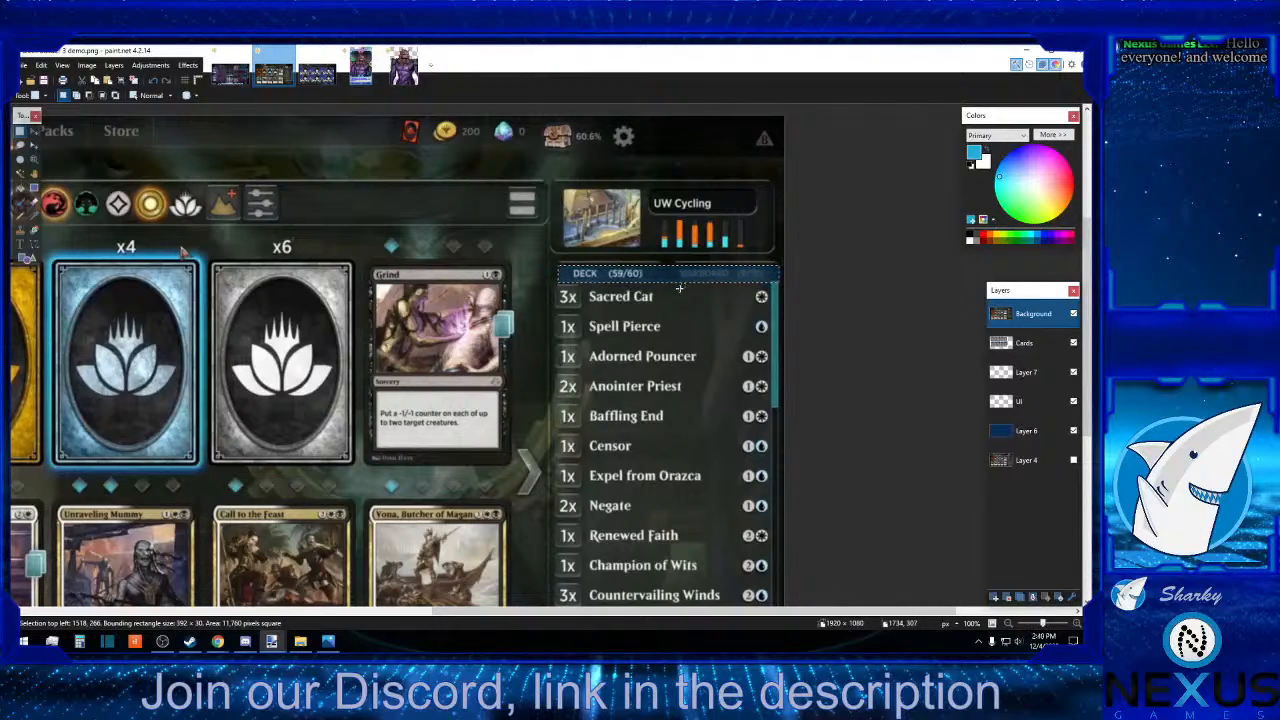
left_click_drag(673, 262, 778, 281)
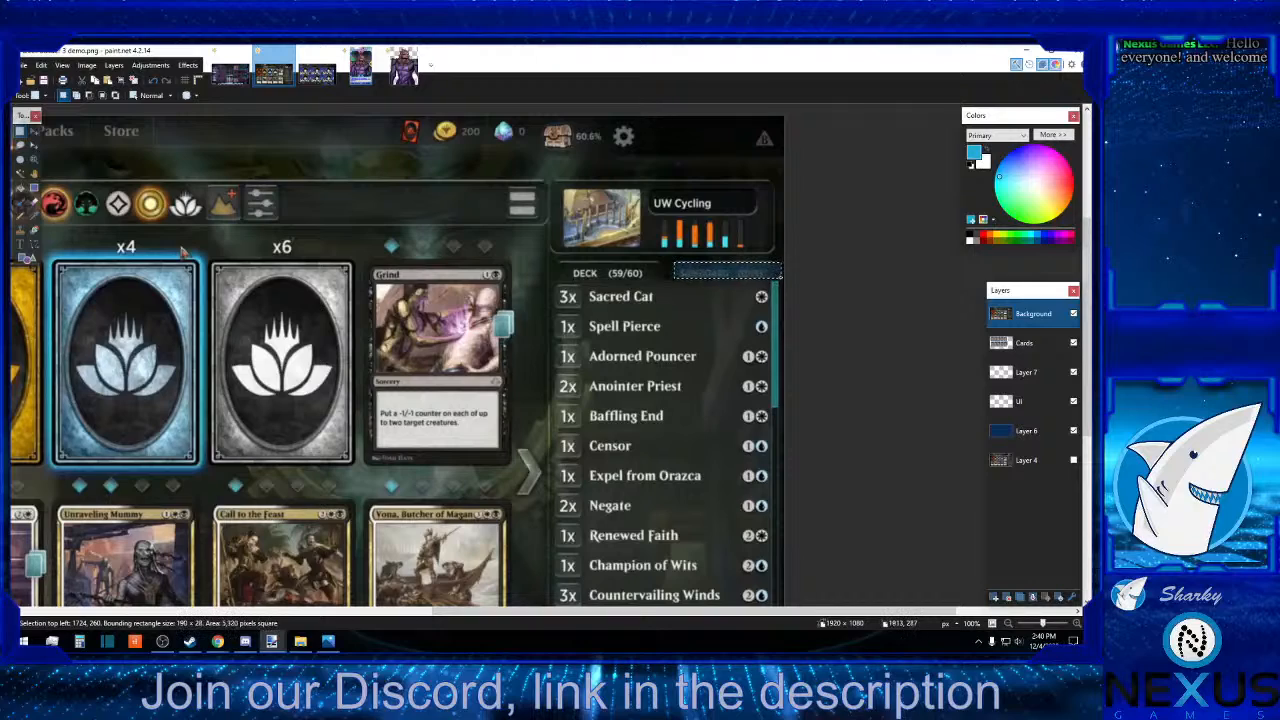
left_click_drag(672, 281, 558, 263)
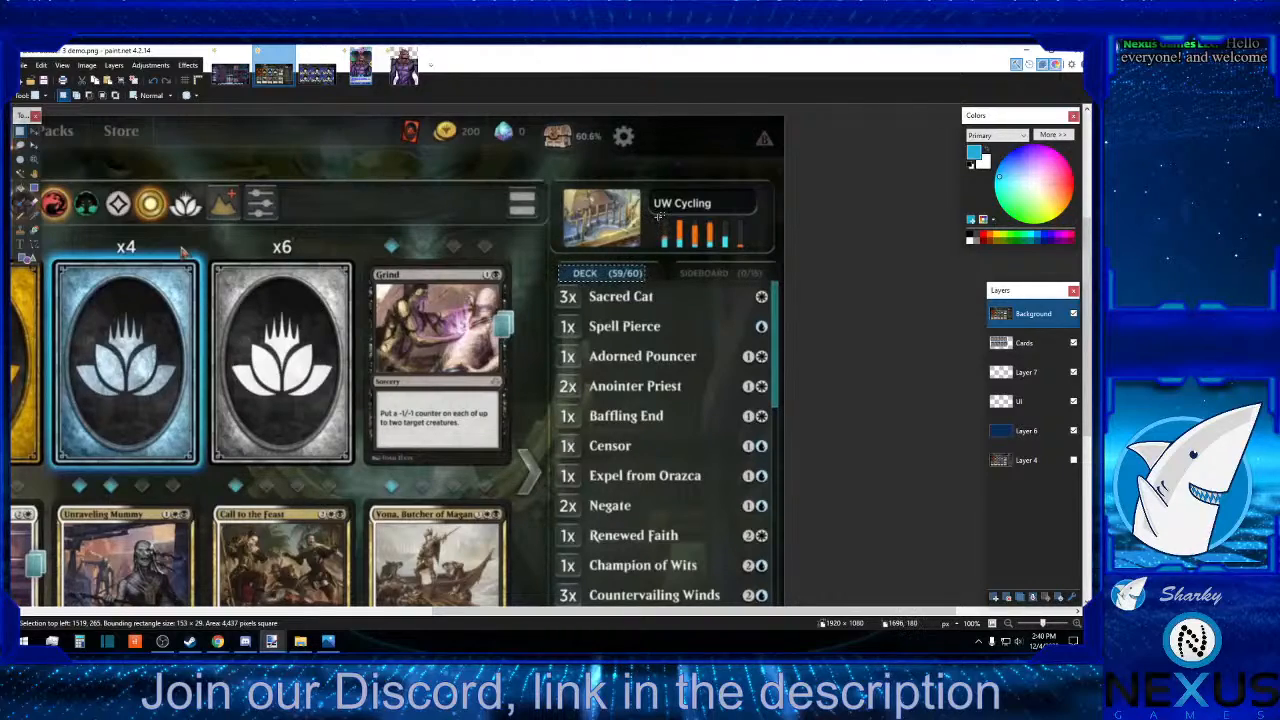
left_click_drag(659, 215, 758, 254)
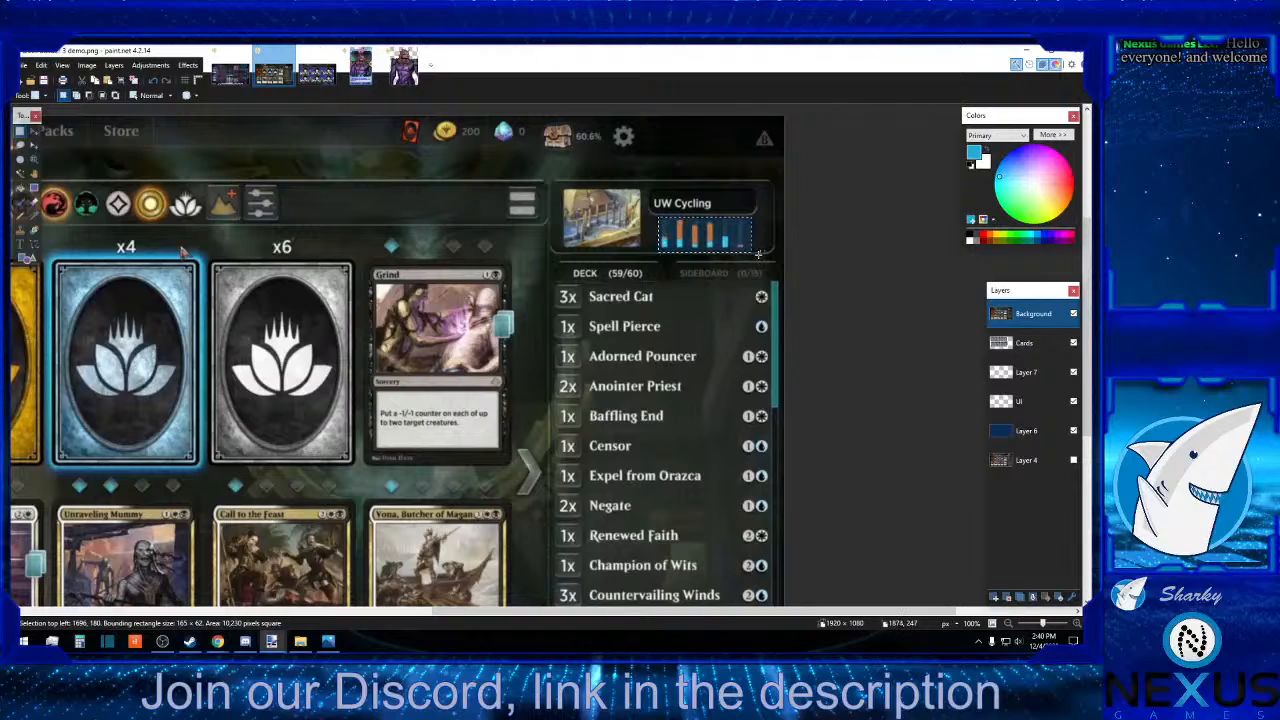
left_click(757, 254)
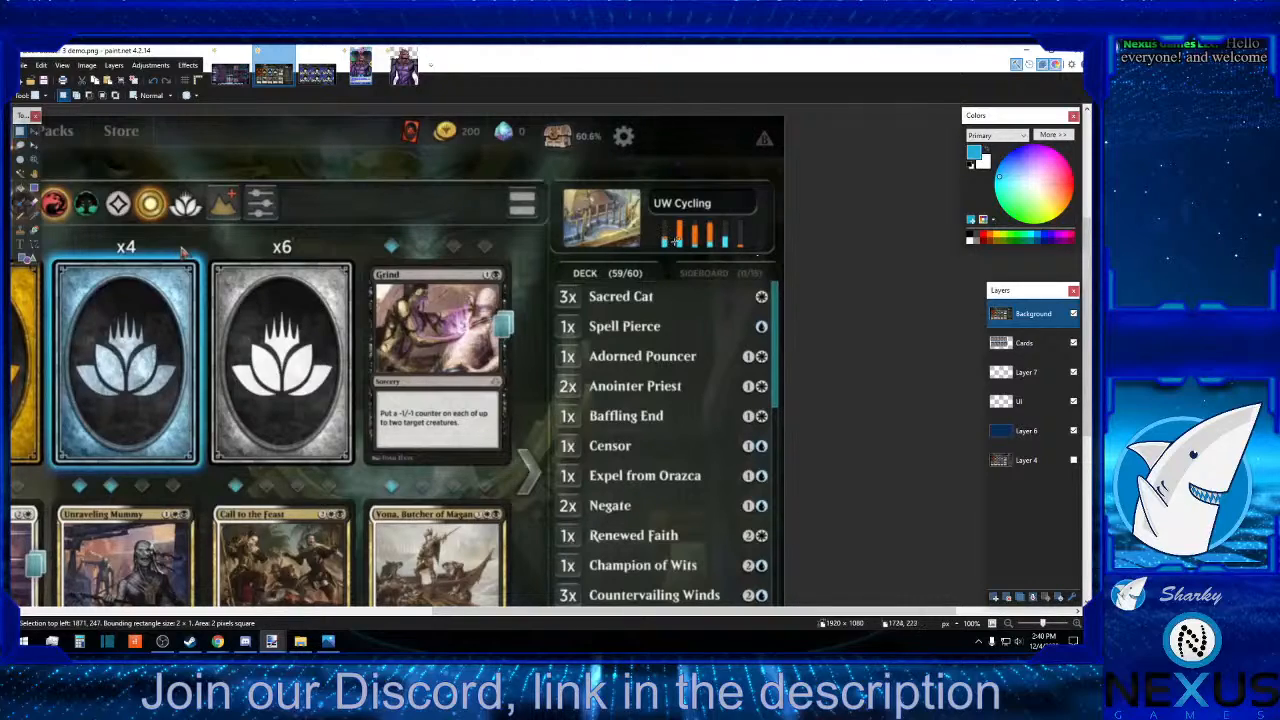
Hide the Background layer and examine the mockup's empty lower-right panels at 200%.
left_click(1074, 314)
scroll(833, 369, "down", 5)
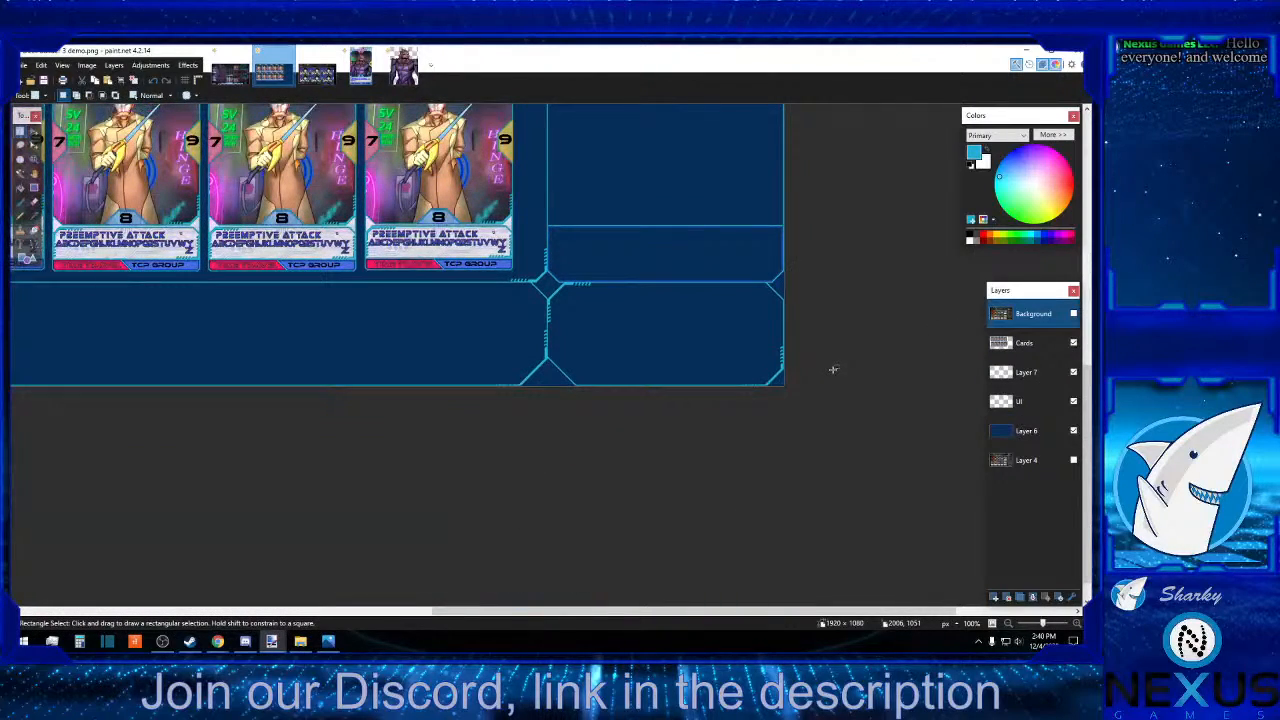
left_click(1076, 625)
left_click(1076, 625)
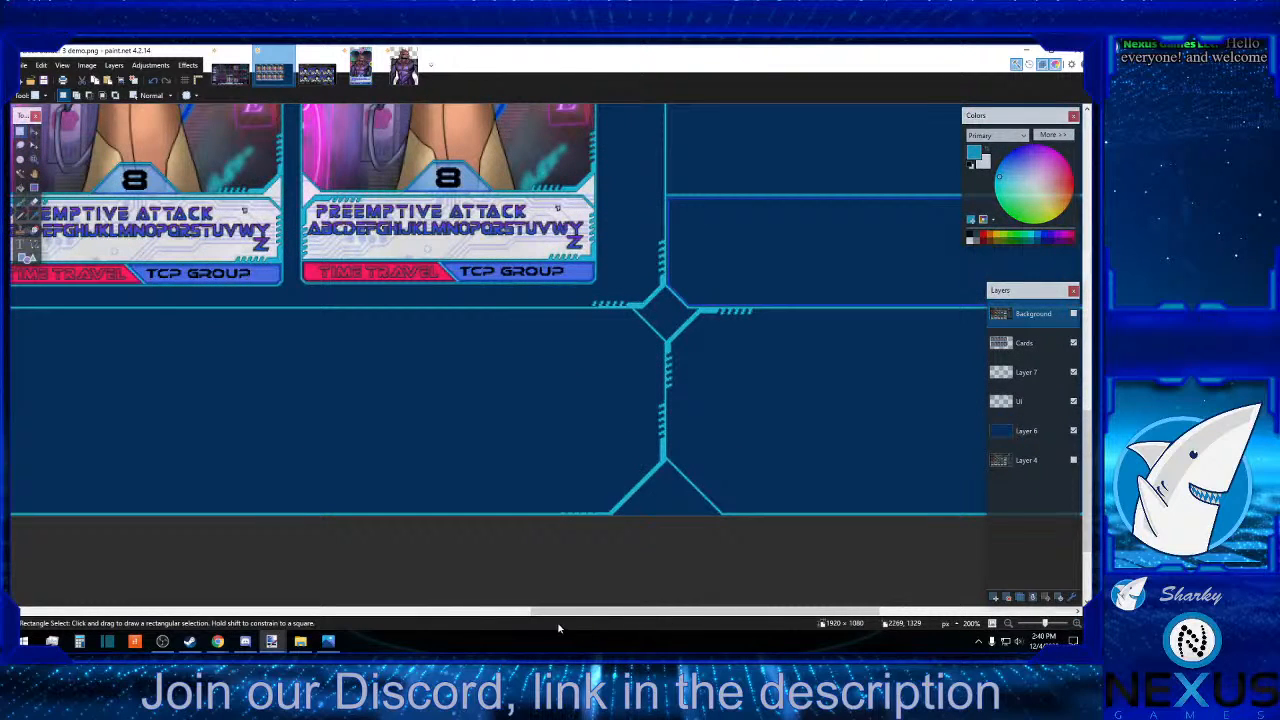
left_click_drag(547, 613, 657, 612)
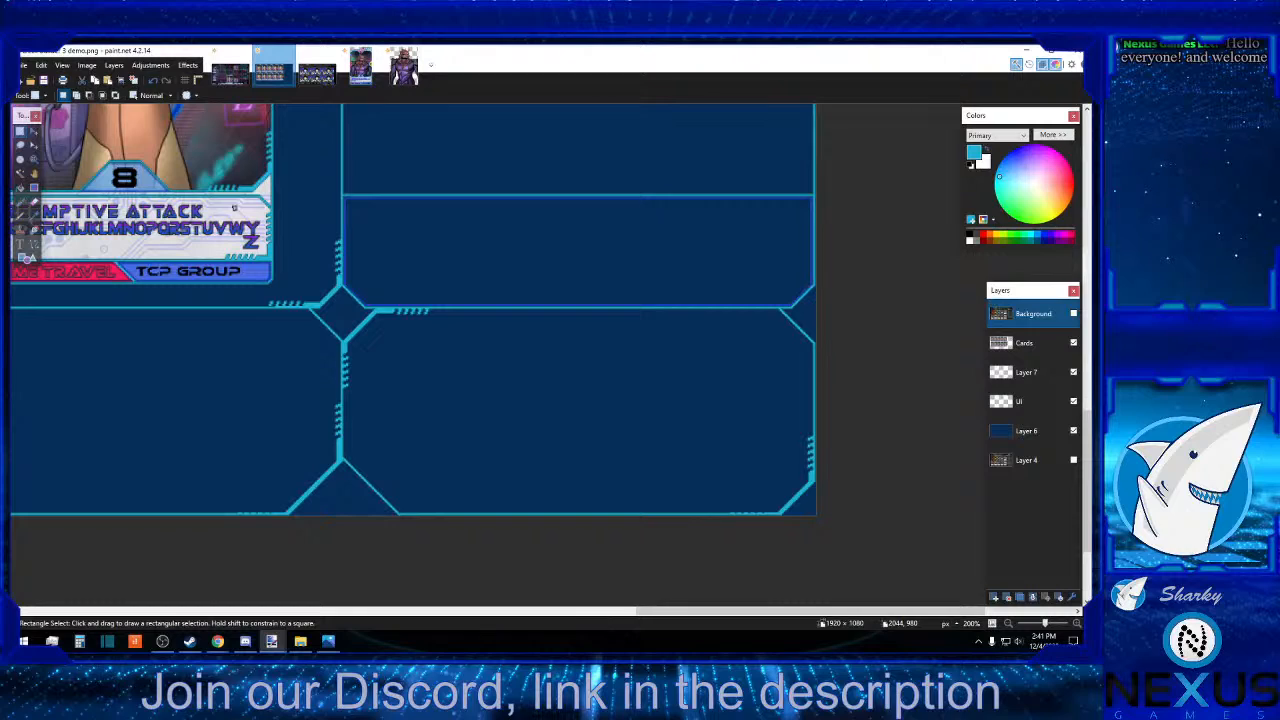
Open the line chart image from the Card UI folder in paint.net and sample its dark navy background as the primary color.
left_click(300, 641)
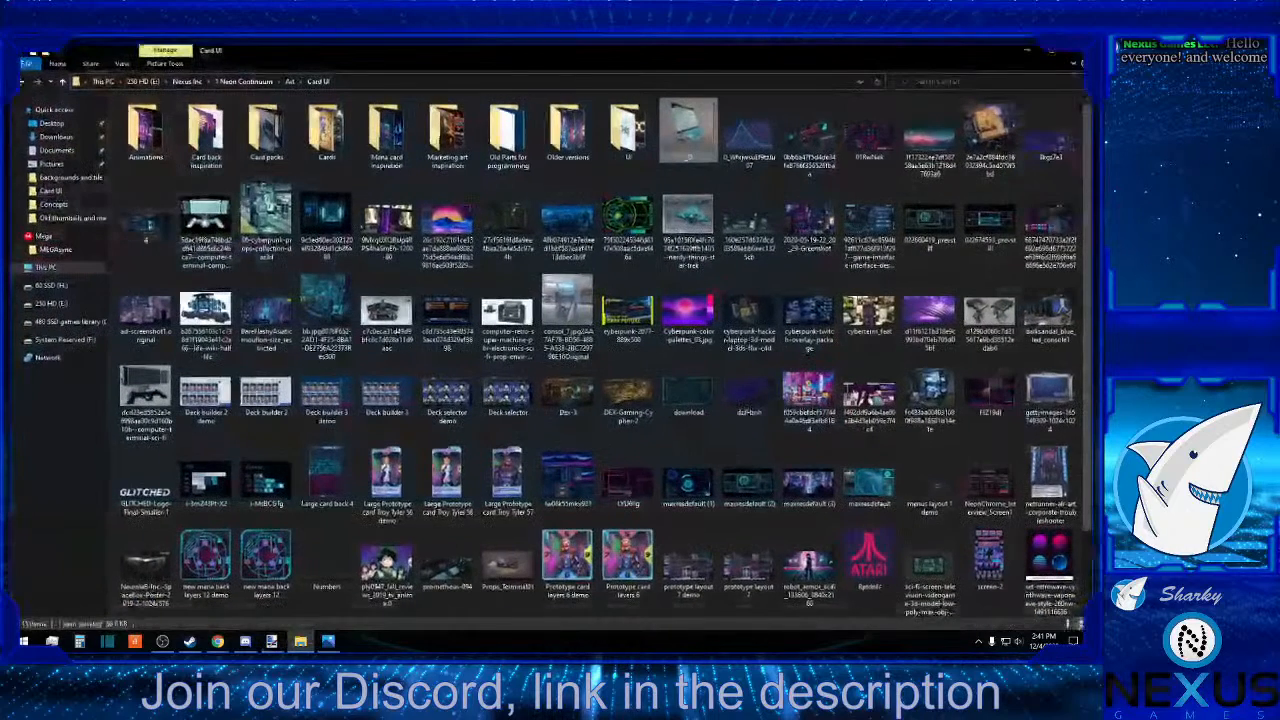
right_click(748, 143)
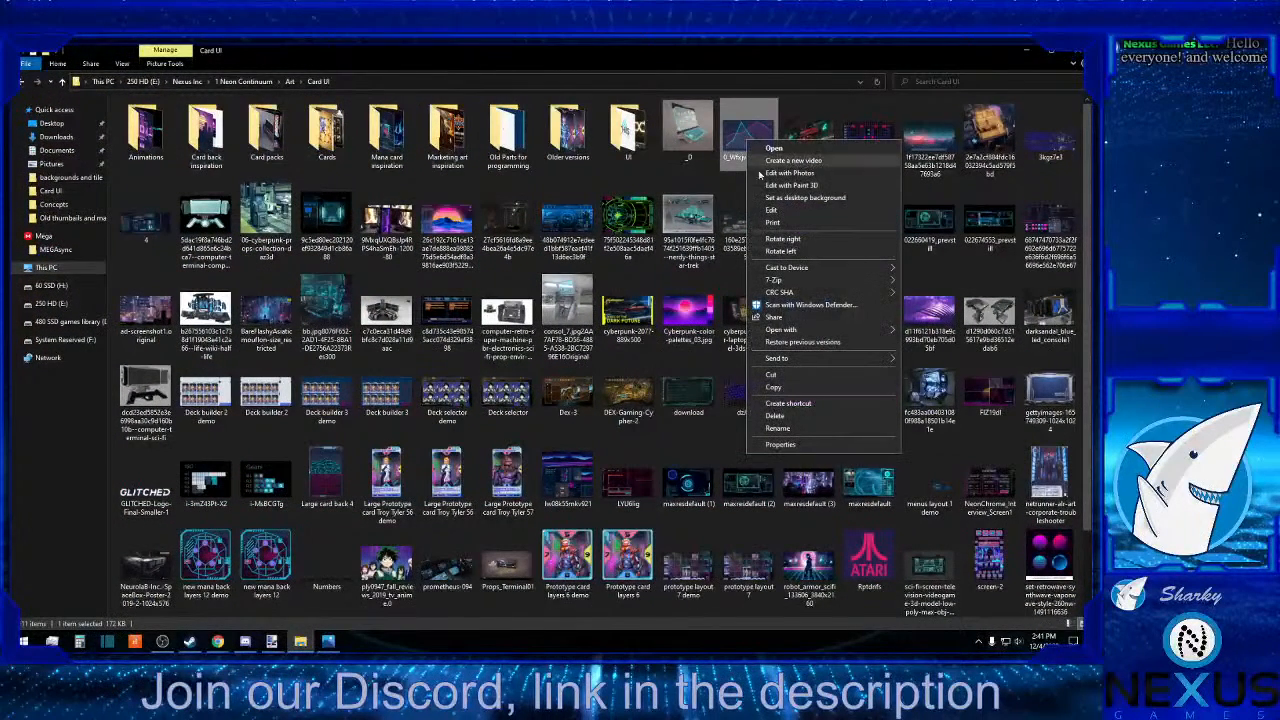
mouse_move(822, 332)
left_click(930, 343)
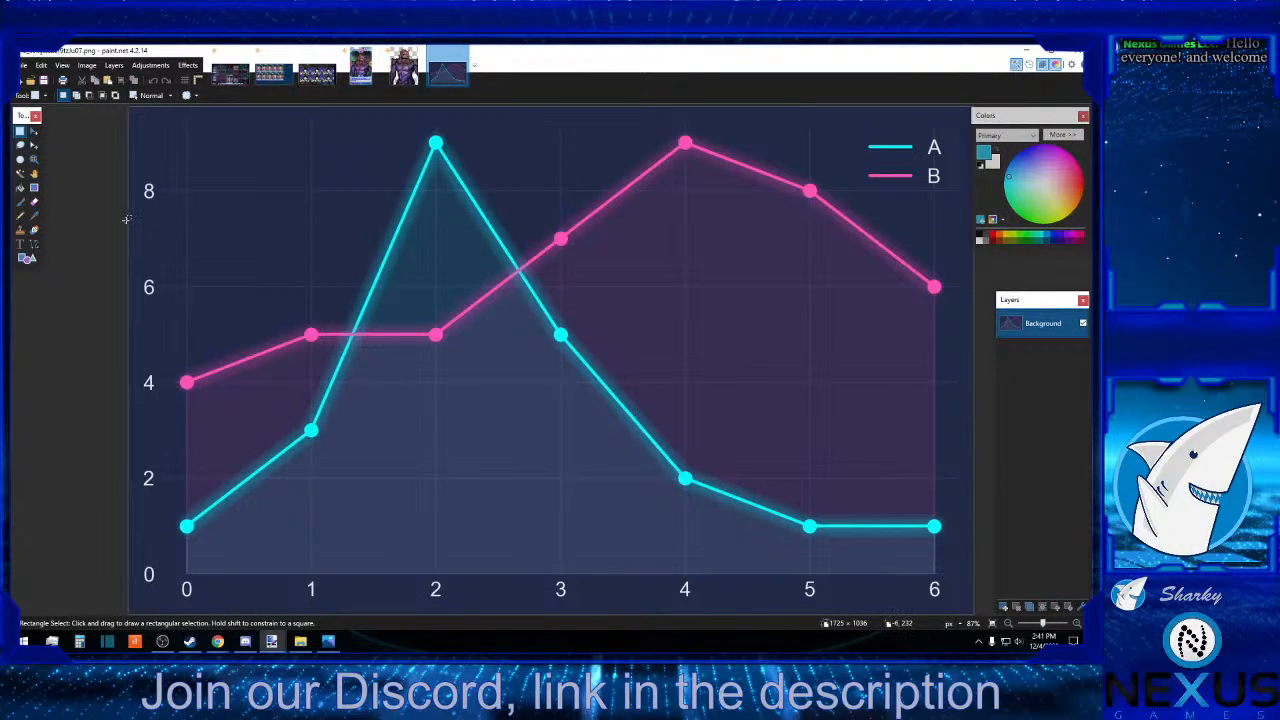
left_click(32, 222)
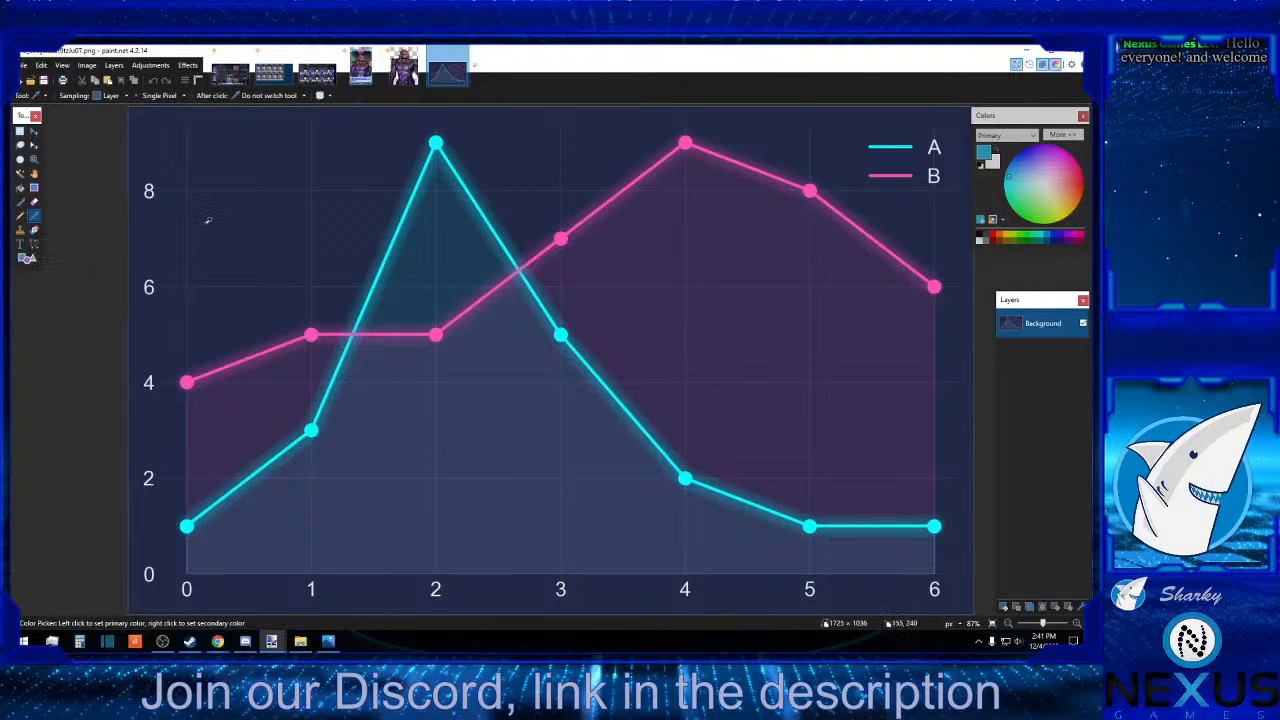
left_click(208, 221)
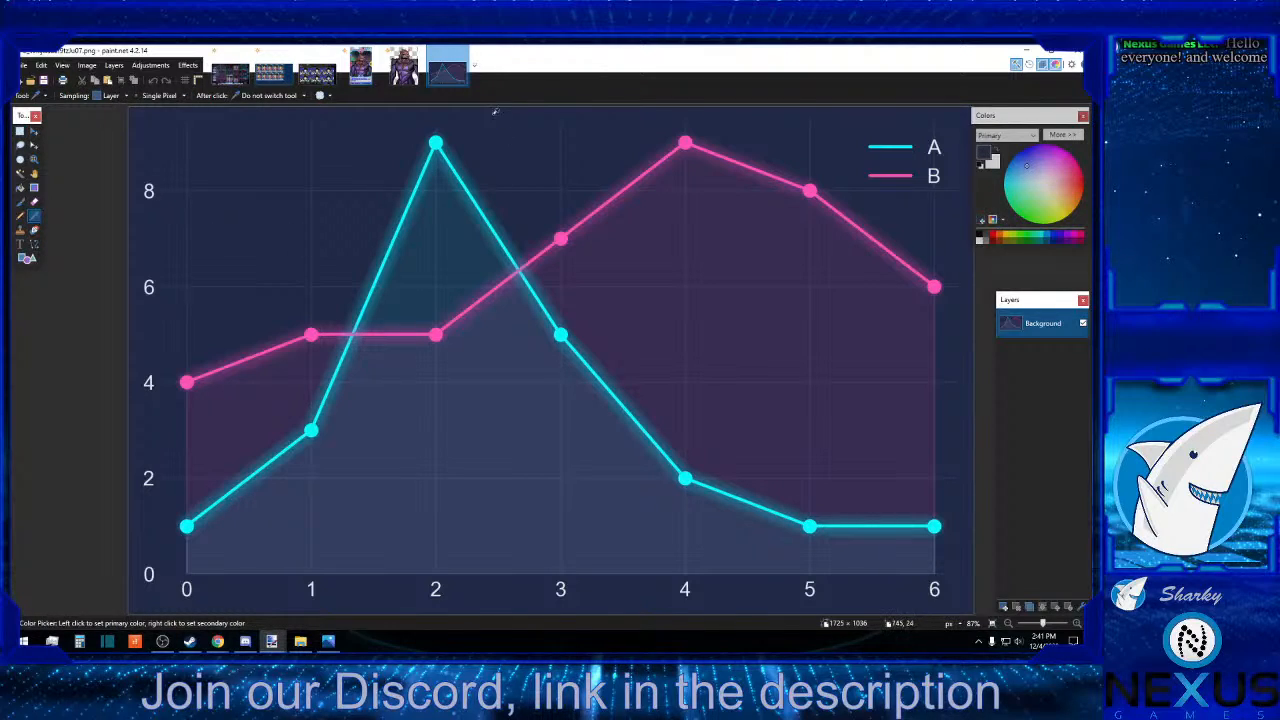
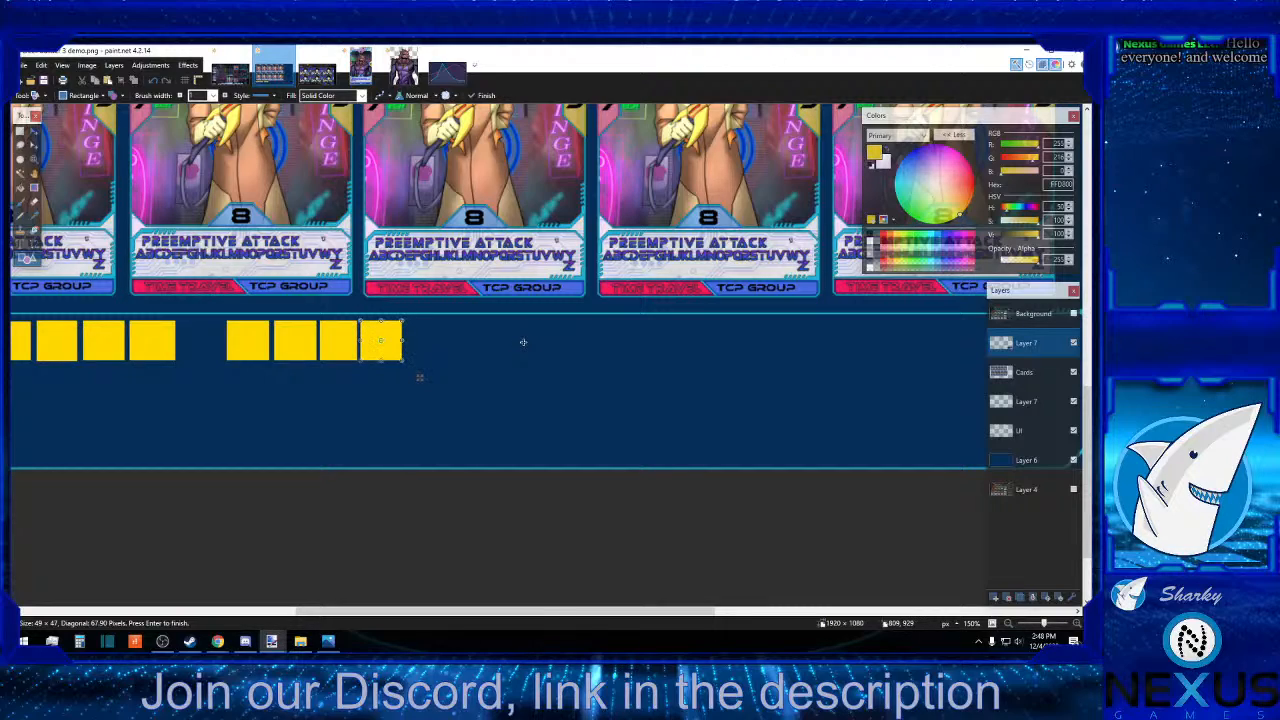
Commit the fourth yellow square of the second group and compare the row with the reference's filter icons on the Background layer.
key("Return")
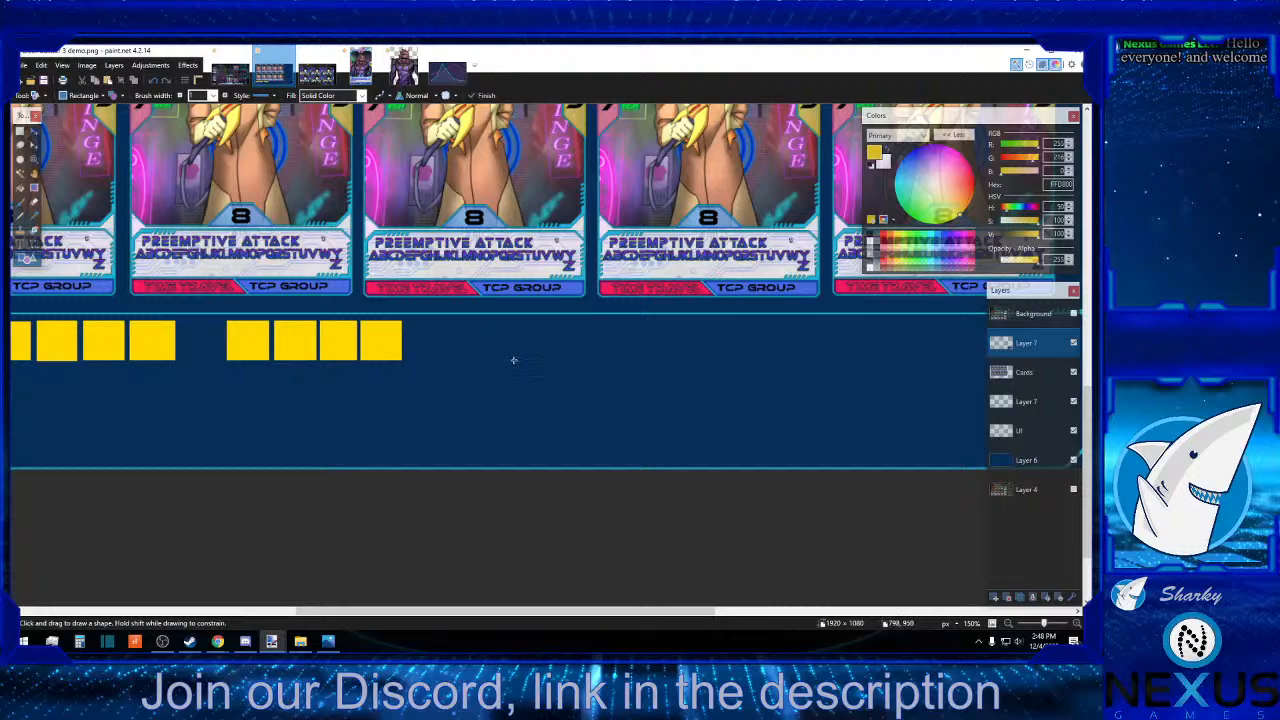
scroll(513, 360, "up", 10)
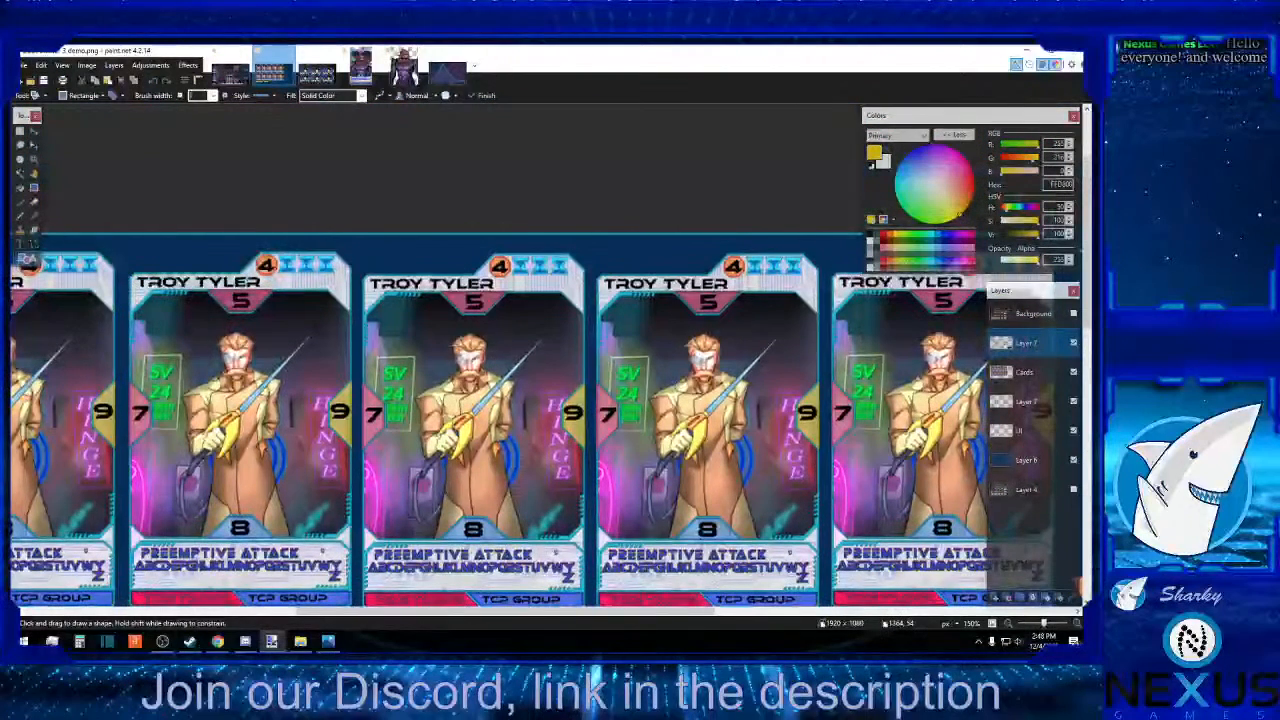
left_click(1073, 314)
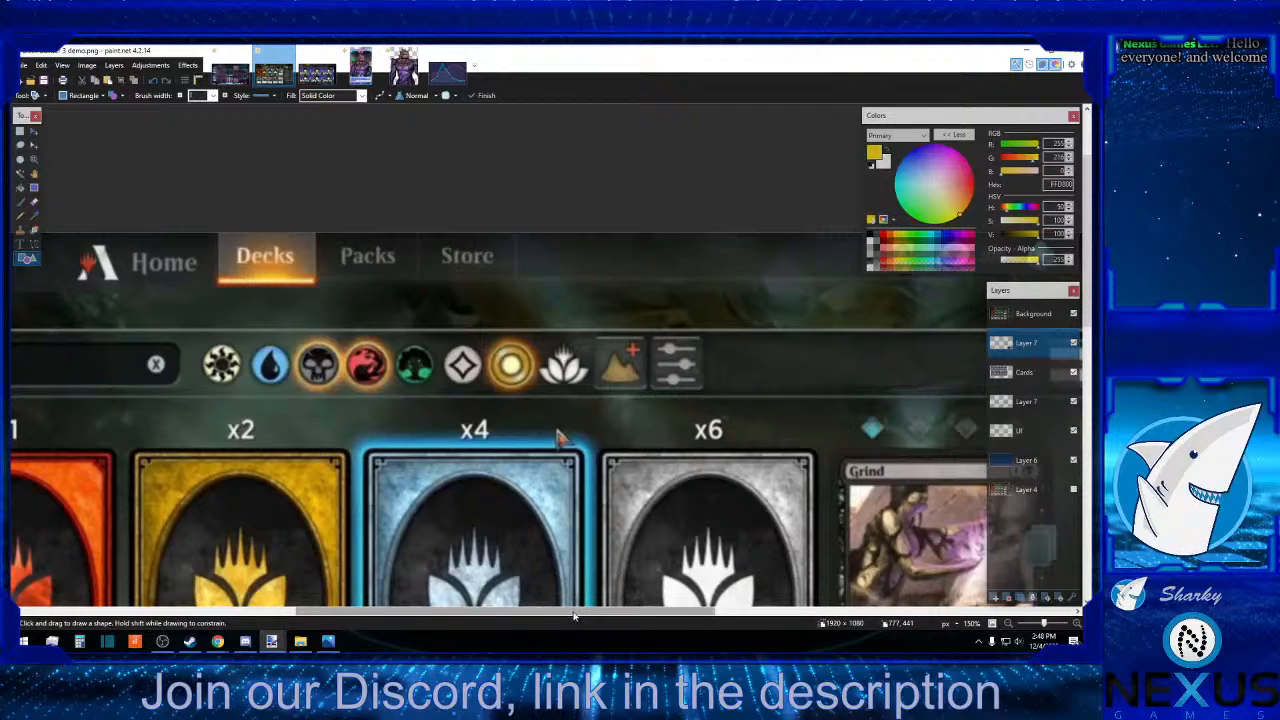
left_click_drag(573, 615, 504, 583)
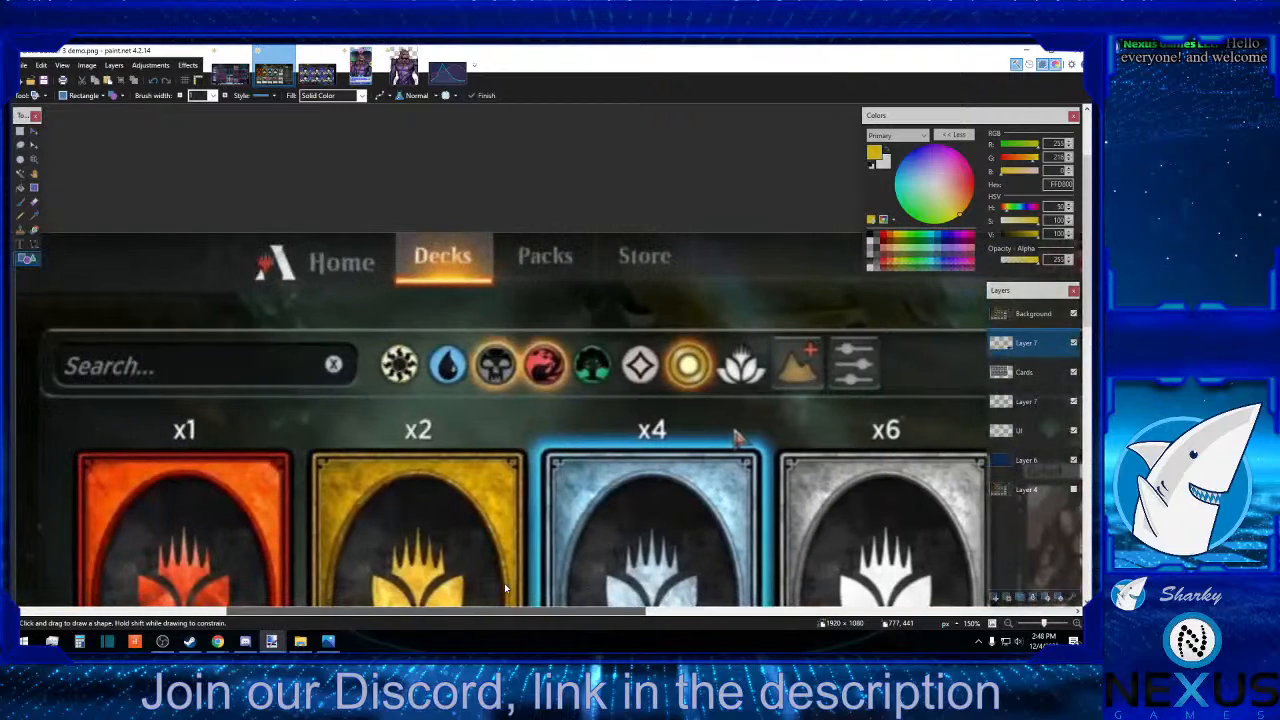
left_click(1074, 315)
scroll(881, 250, "down", 6)
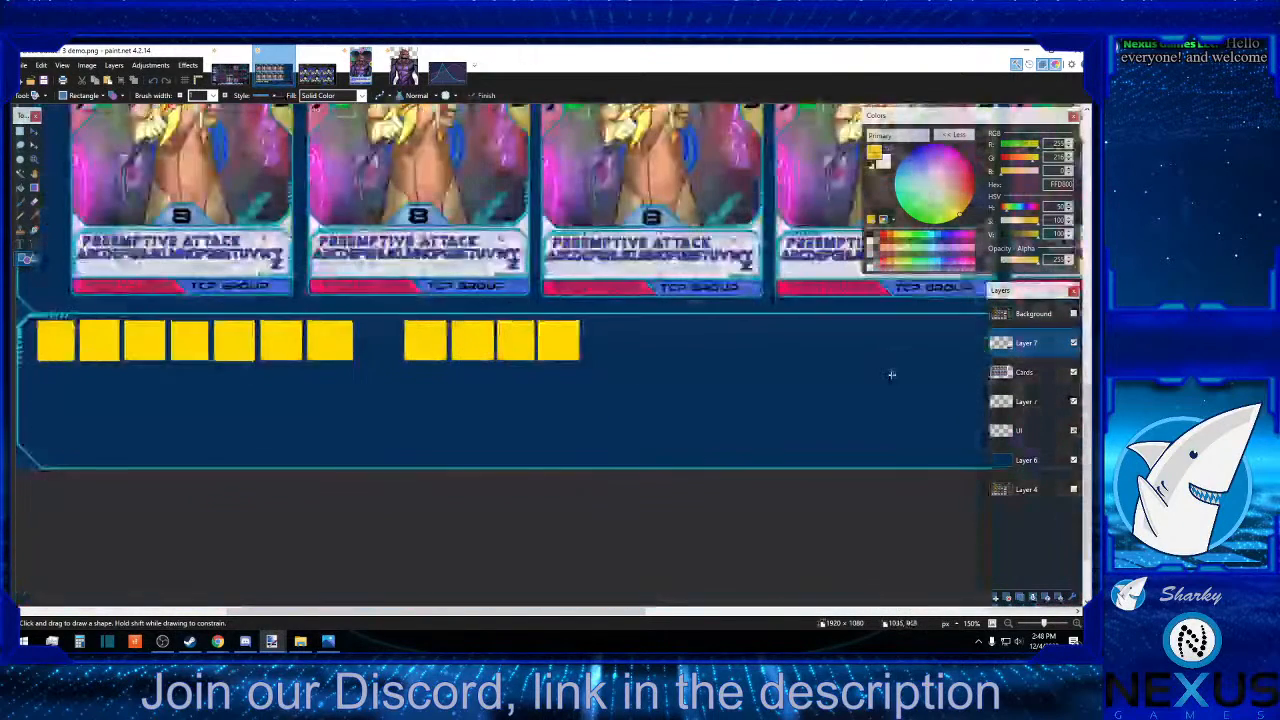
Draw a solid black rectangle in the bottom panel, just right of the last yellow square and matching the squares' height.
left_click(871, 236)
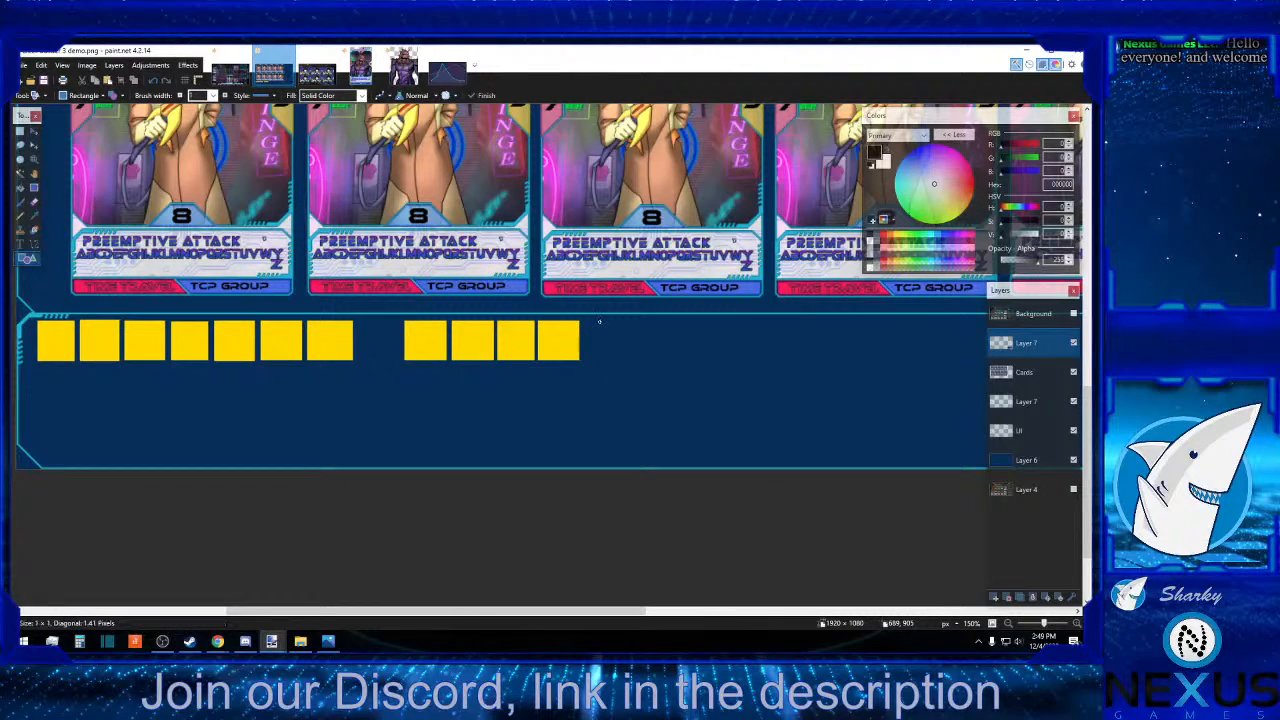
mouse_move(599, 321)
left_mouse_down()
mouse_move(734, 359)
mouse_move(859, 360)
left_mouse_up()
left_click(919, 356)
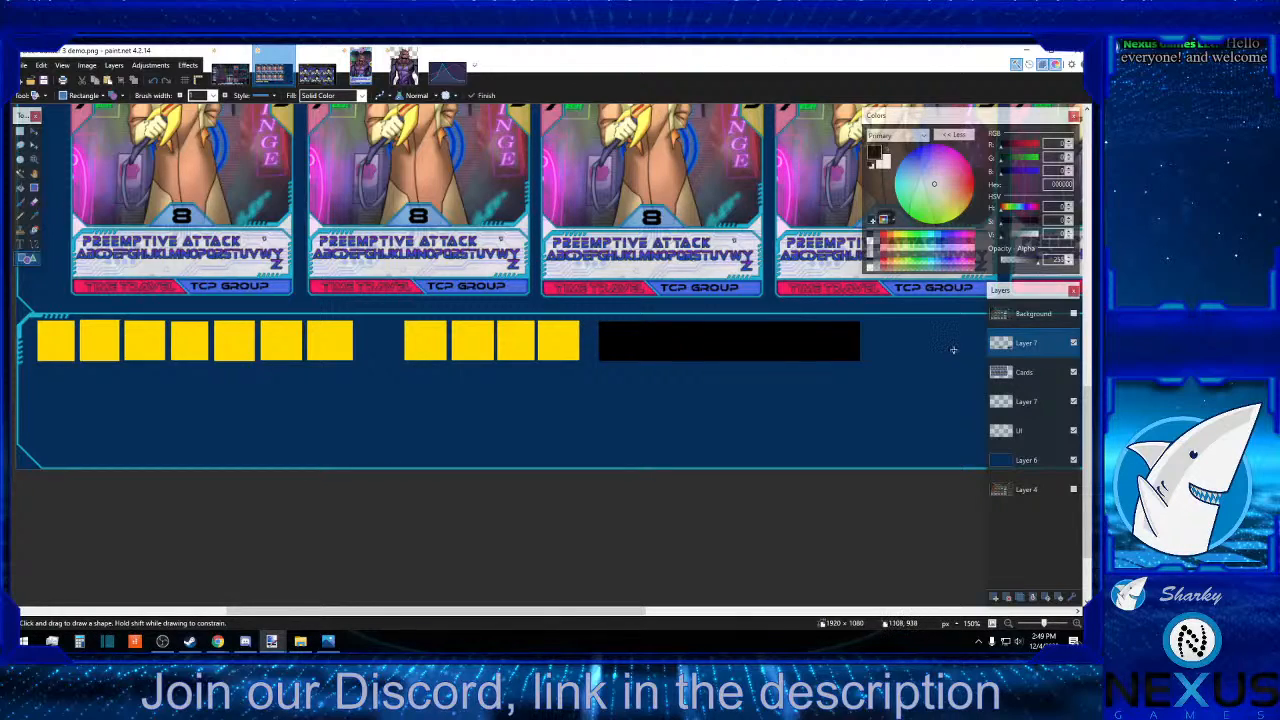
Show the Background layer to examine the reference's header icons, deck list and Done area, and hide it again.
left_click(1074, 315)
left_click(1074, 316)
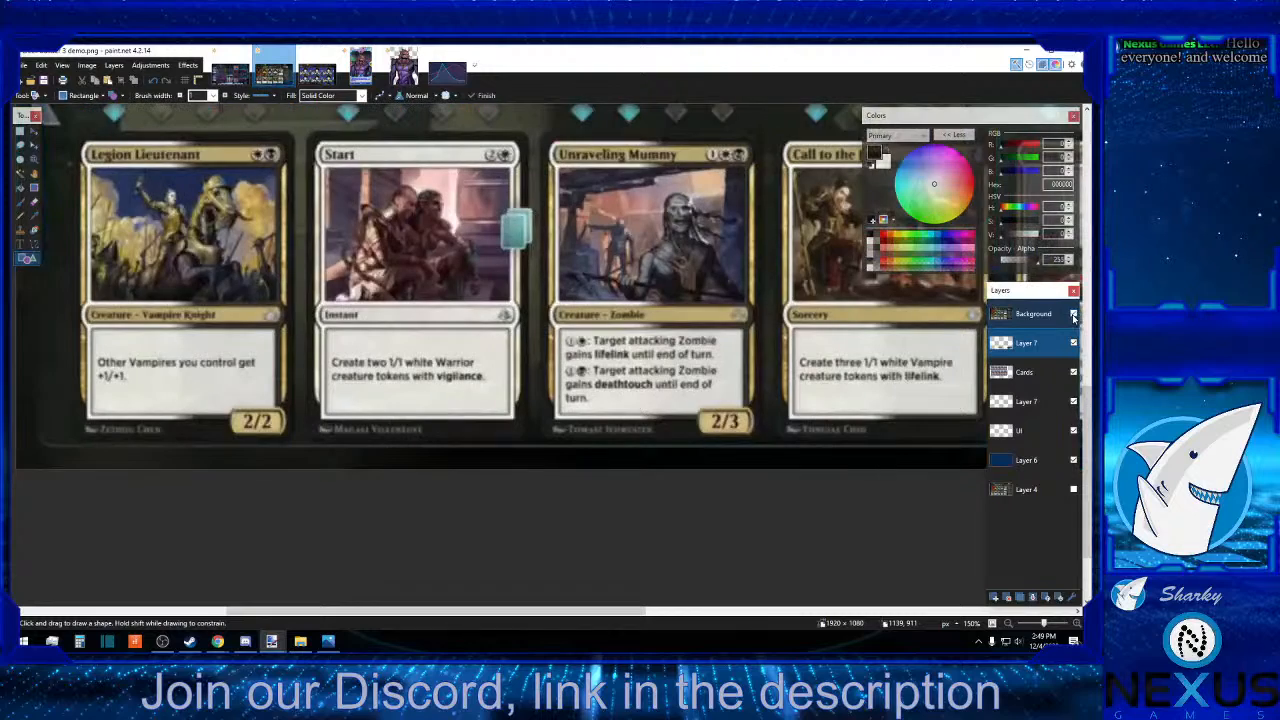
scroll(687, 331, "up", 9)
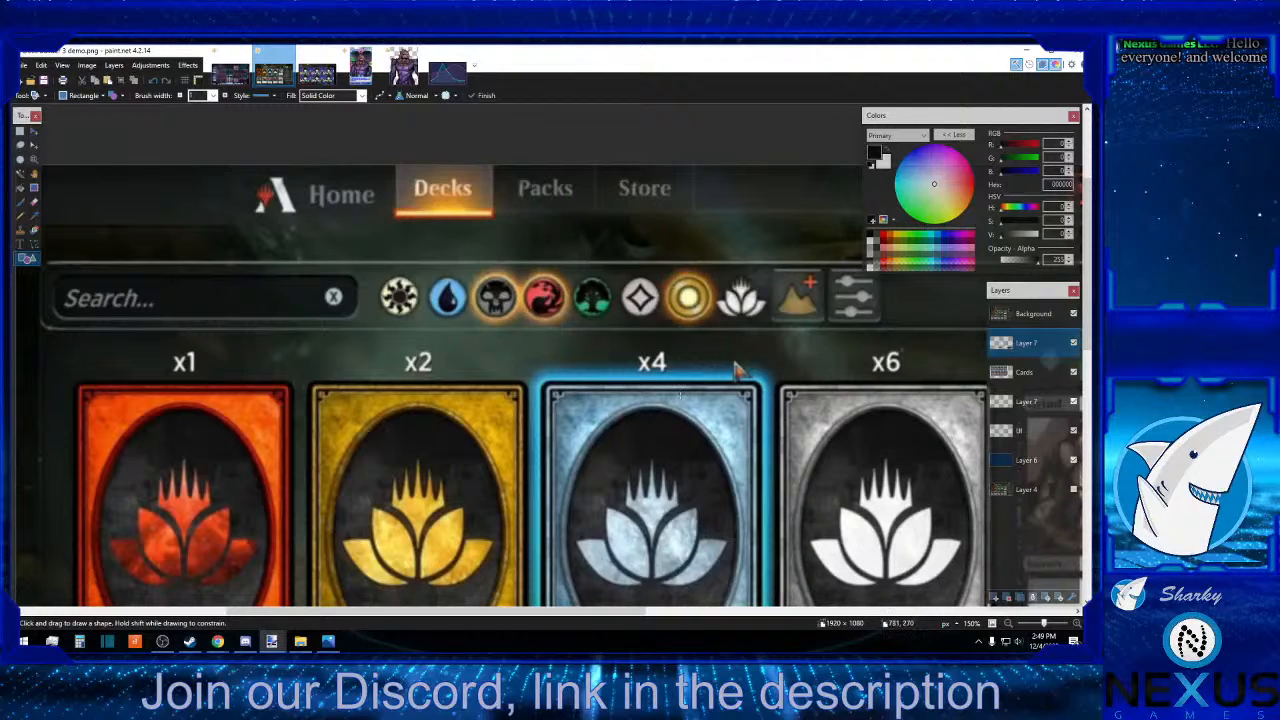
left_click_drag(598, 613, 826, 610)
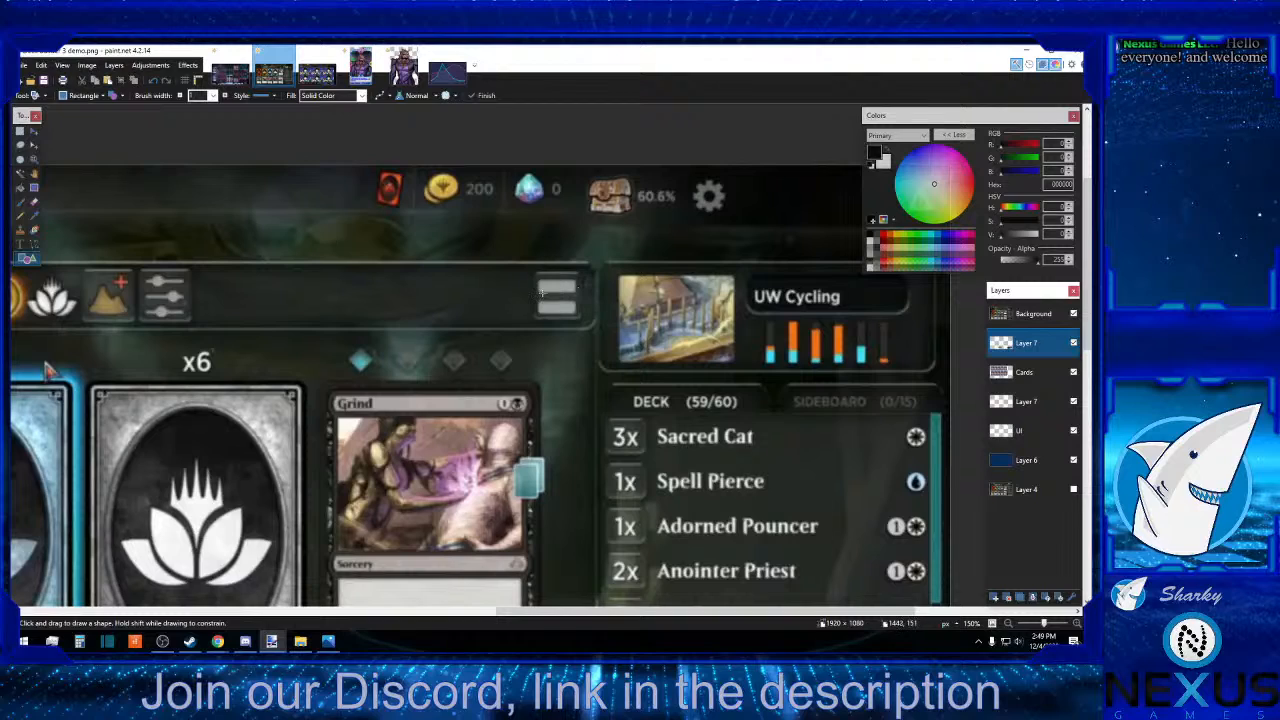
scroll(555, 300, "down", 8)
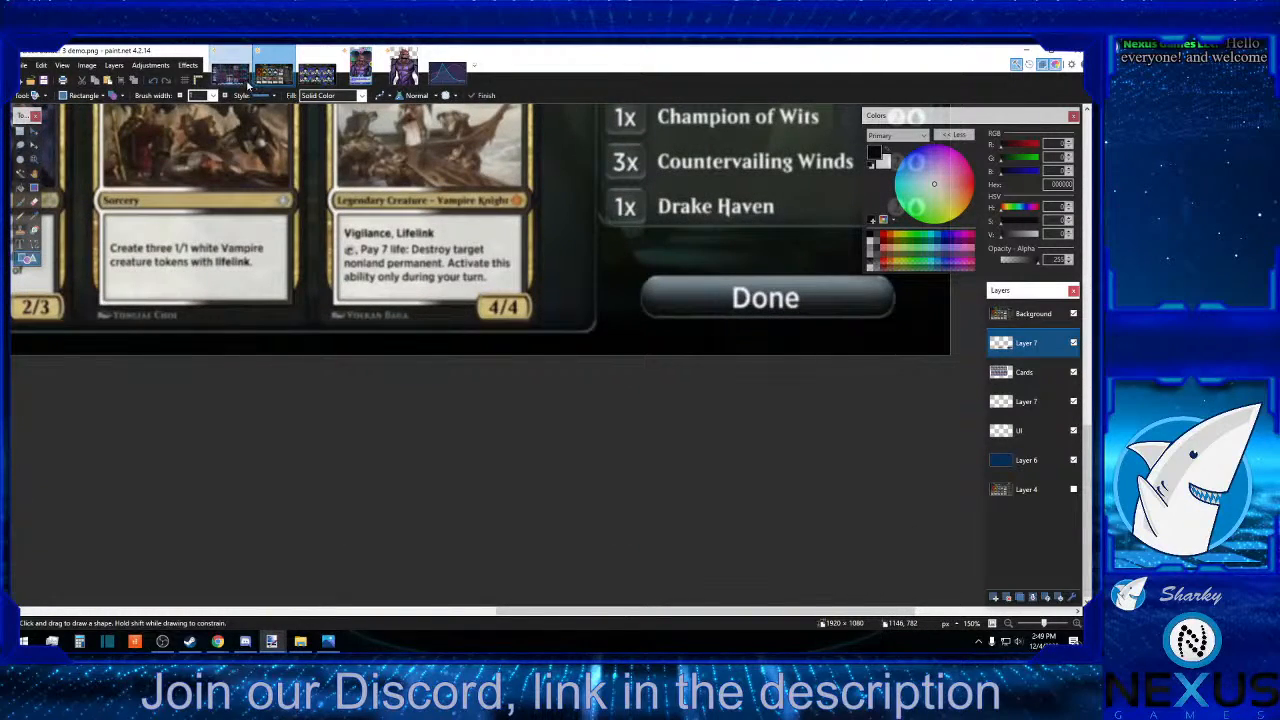
left_click(1073, 313)
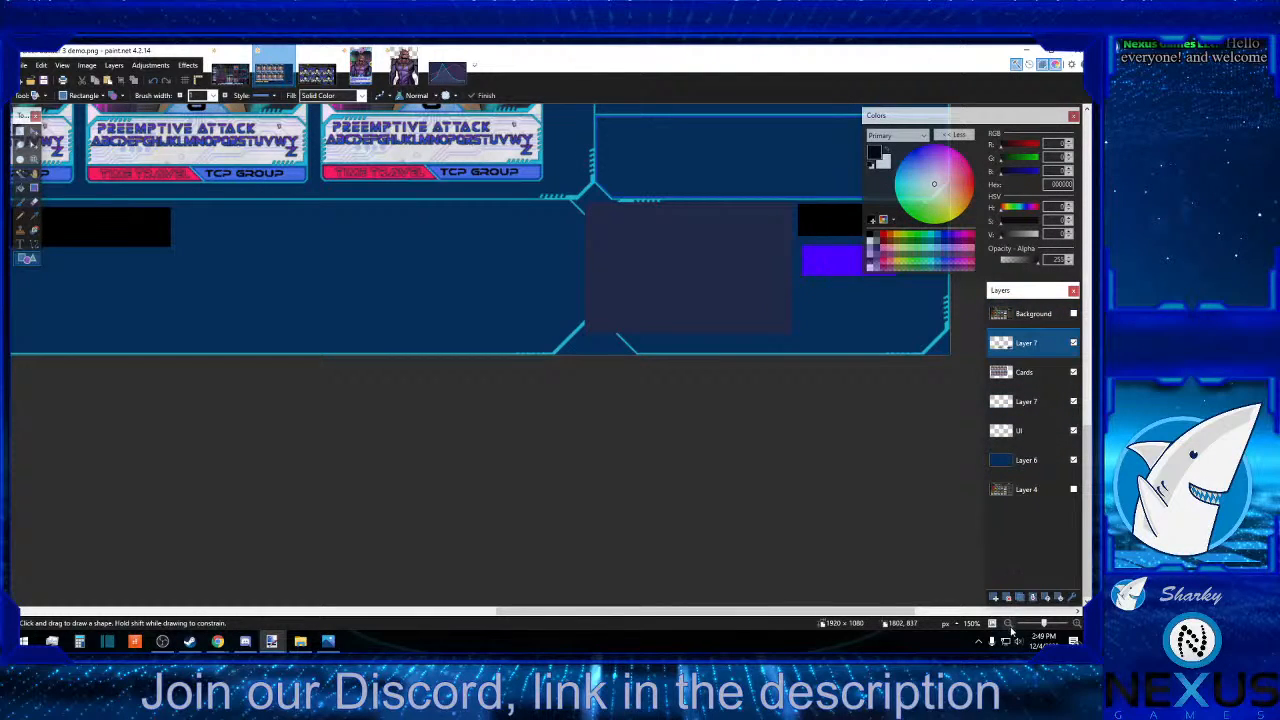
Review the whole mockup layout at 50% and switch to the open Claude Southbridge card image.
scroll(957, 625, "down", 3)
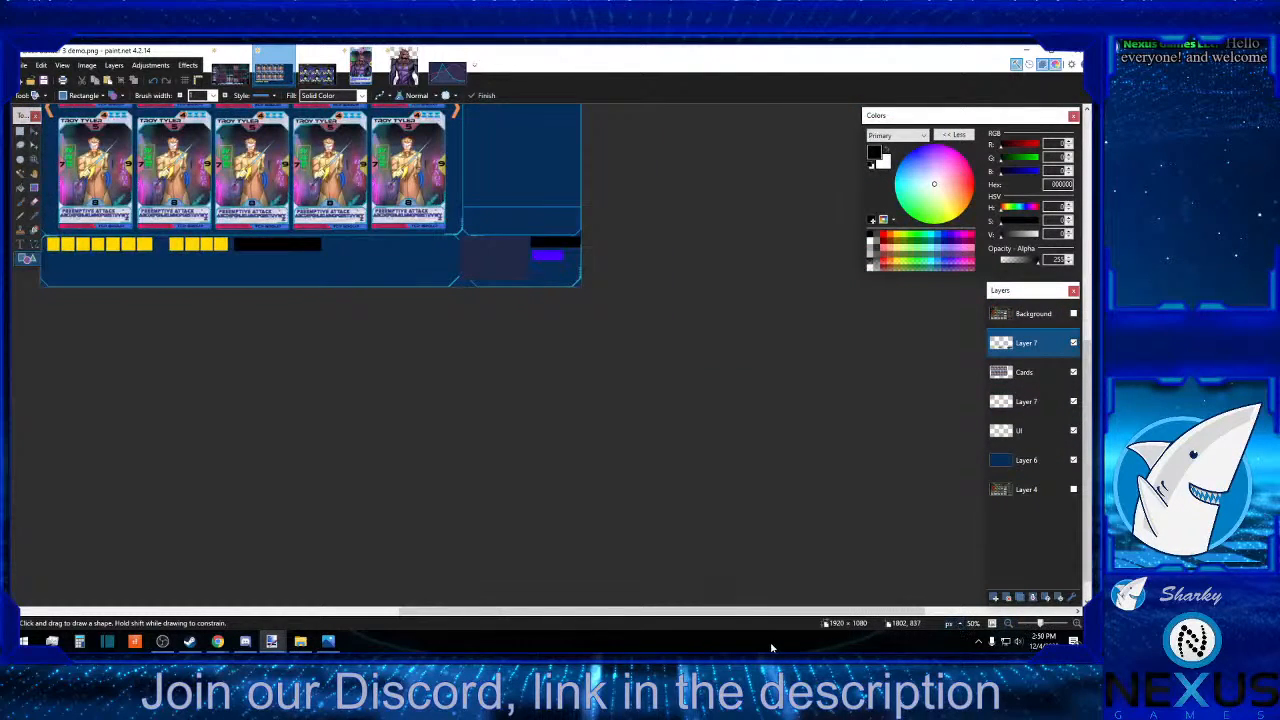
left_click_drag(780, 611, 664, 609)
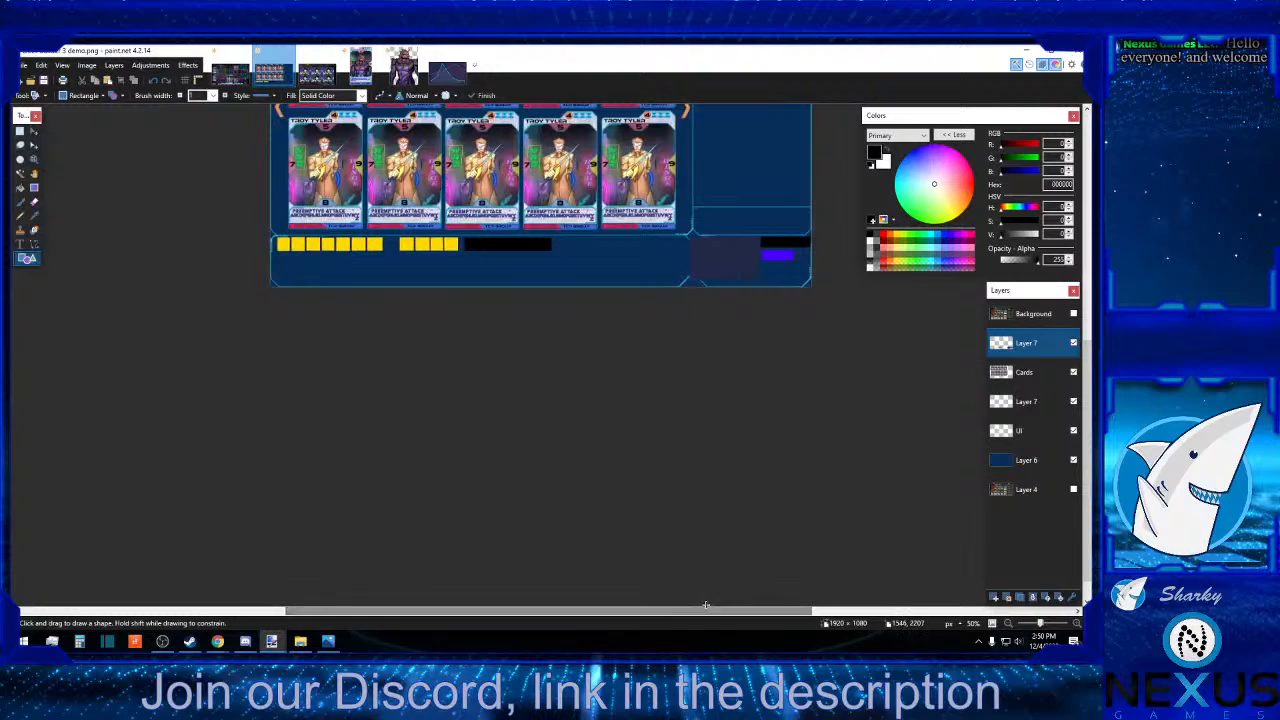
scroll(670, 545, "up", 2)
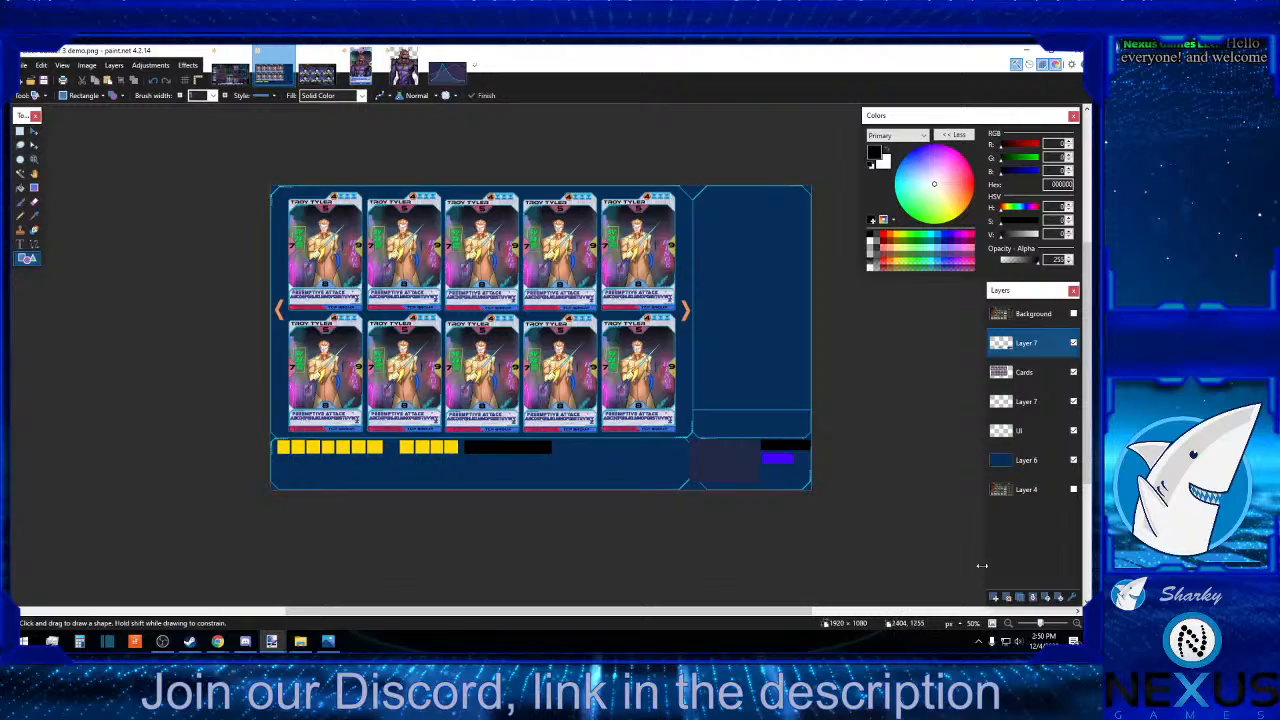
left_click(1079, 625)
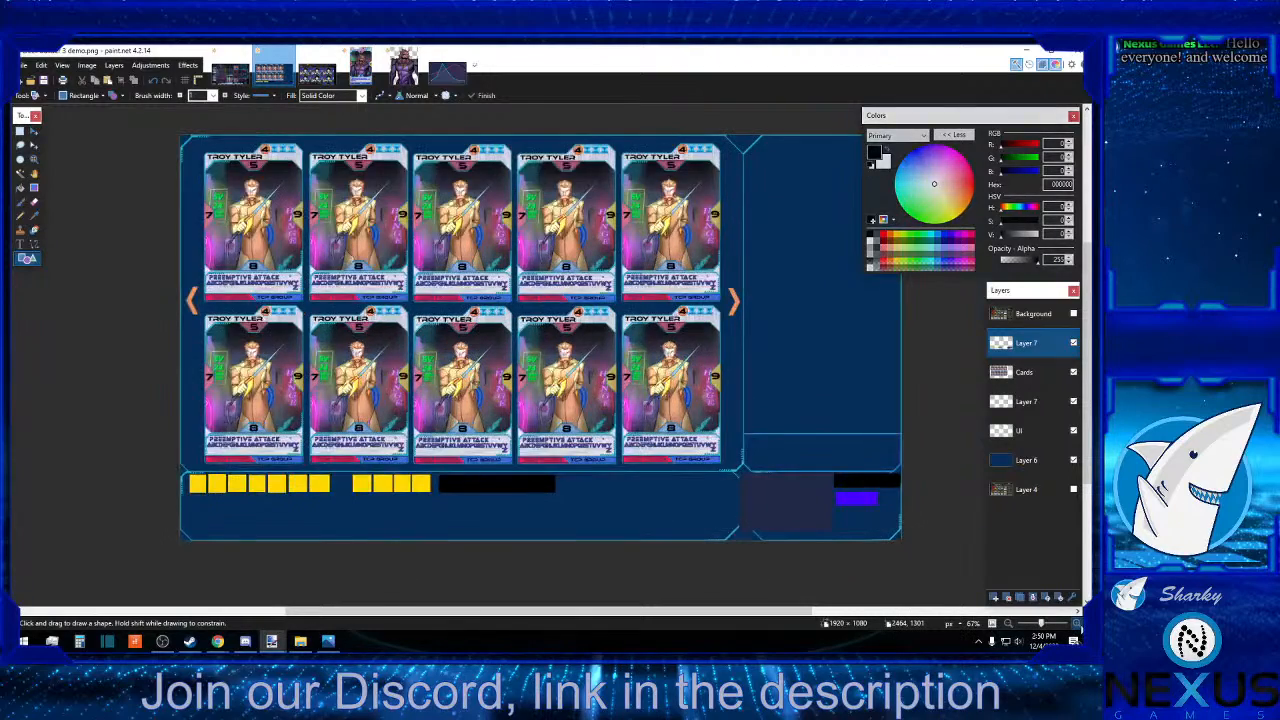
left_click(1079, 625)
left_click(1079, 625)
left_click(1079, 625)
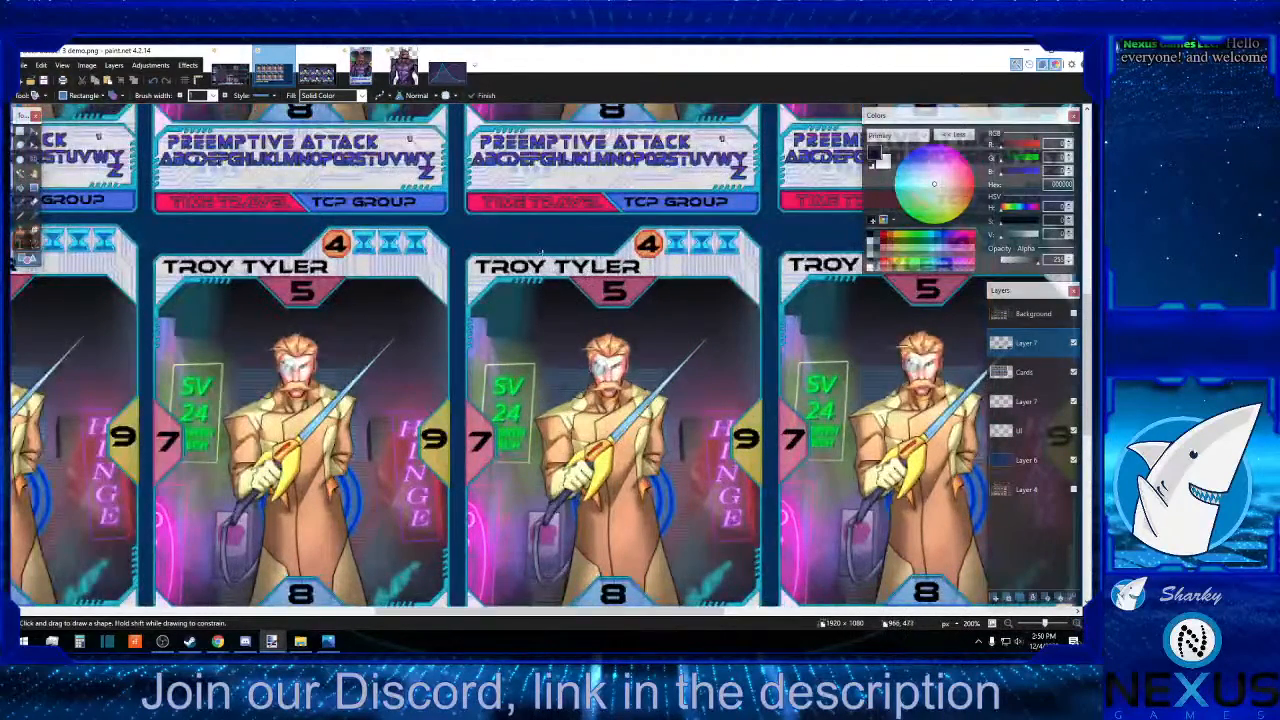
scroll(584, 265, "down", 3)
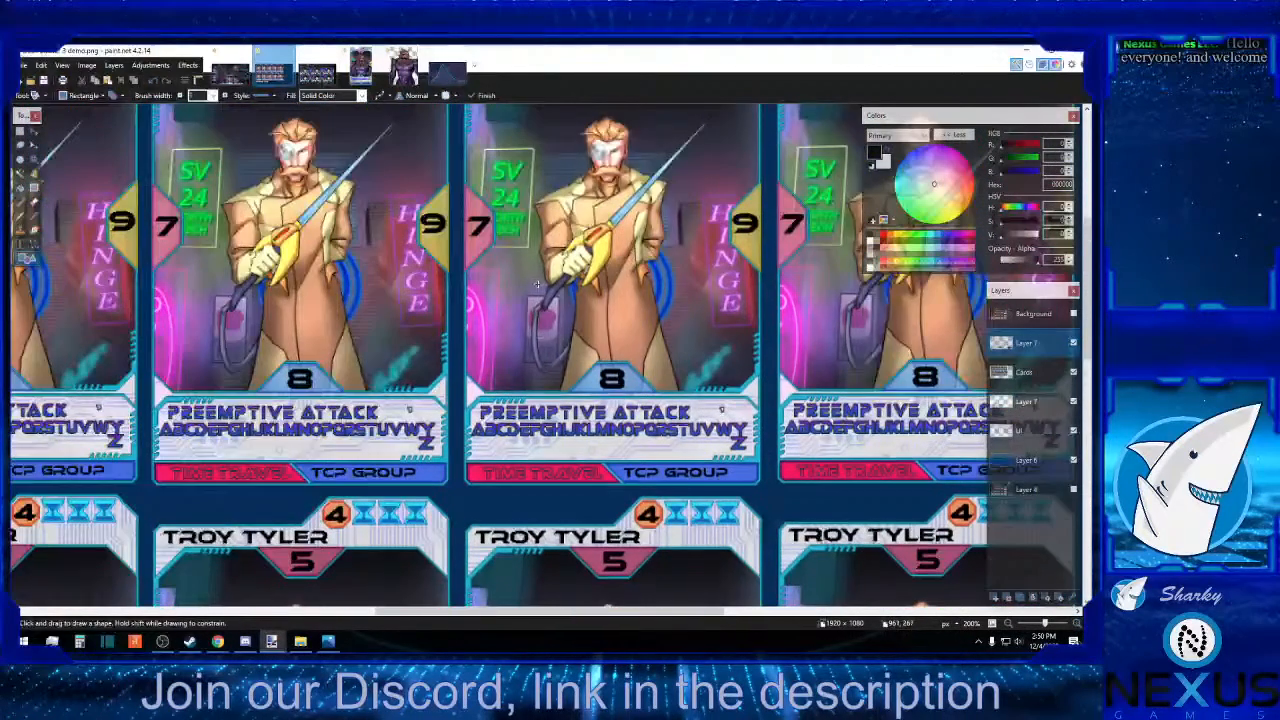
left_click(1008, 624)
left_click(1008, 624)
left_click(1008, 624)
left_click(1008, 624)
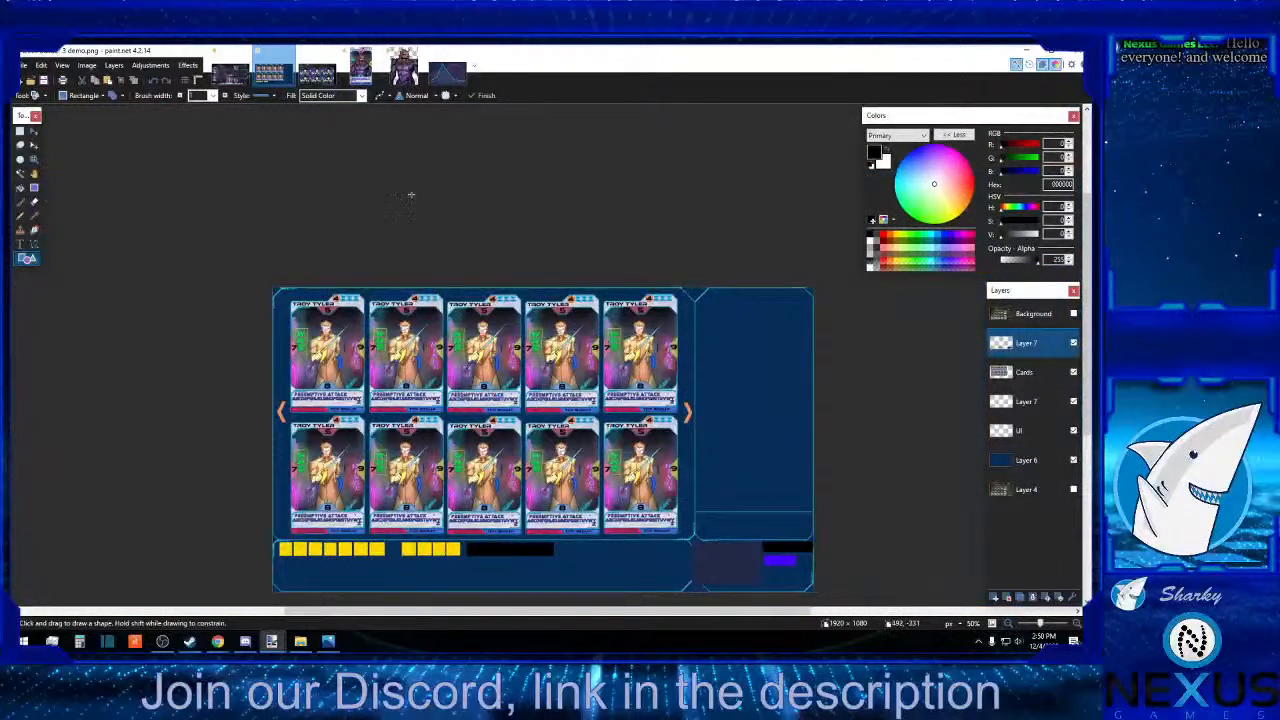
left_click(364, 72)
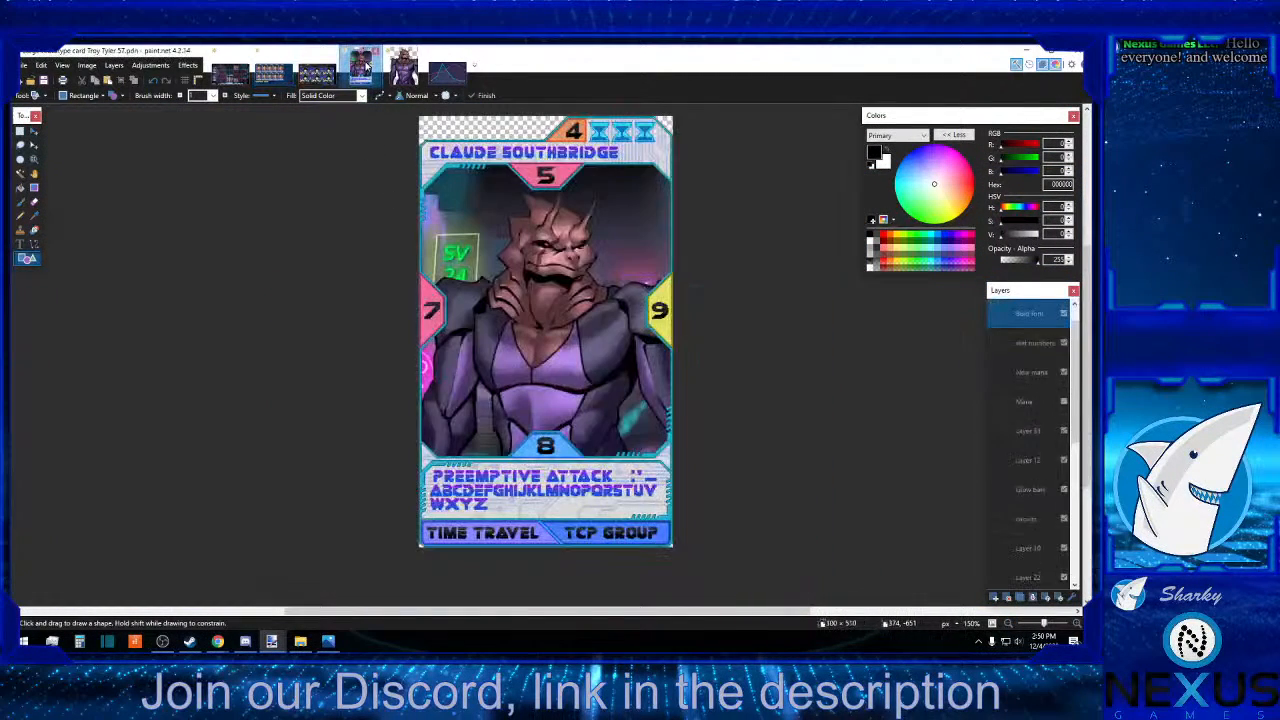
left_click(22, 66)
left_click(42, 151)
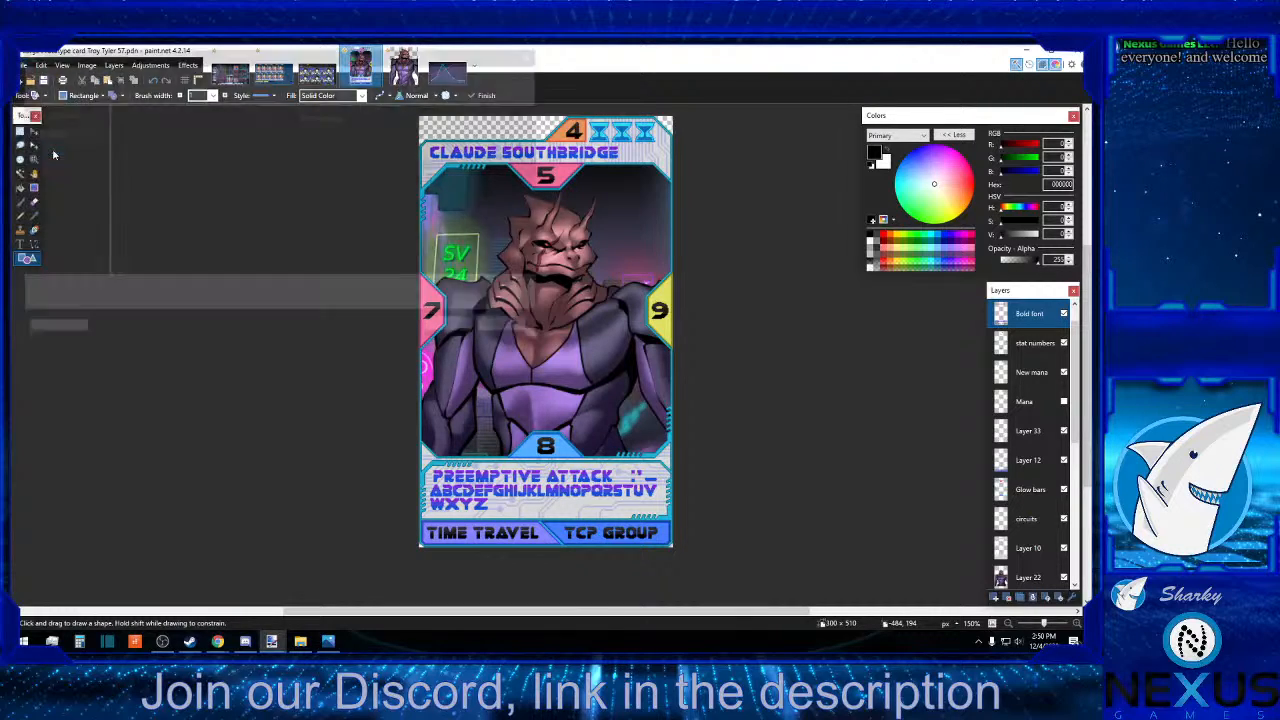
left_click(212, 290)
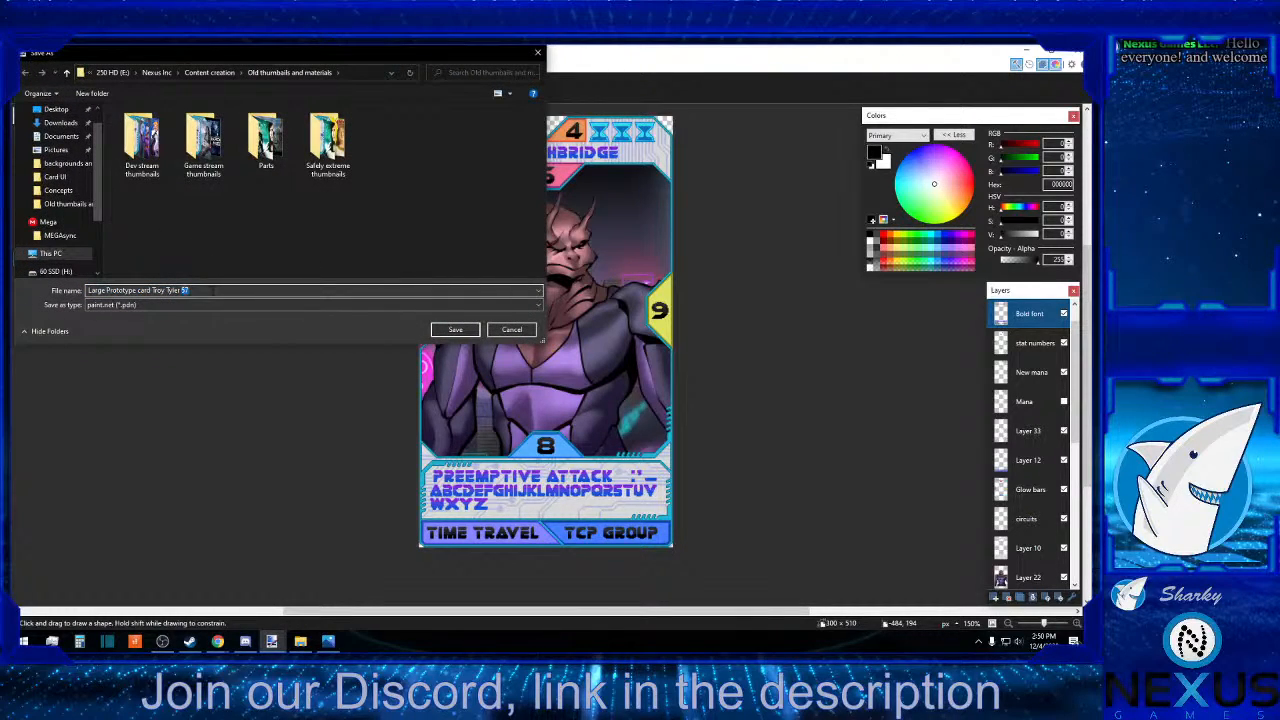
type("demo")
left_click(233, 305)
left_click(228, 328)
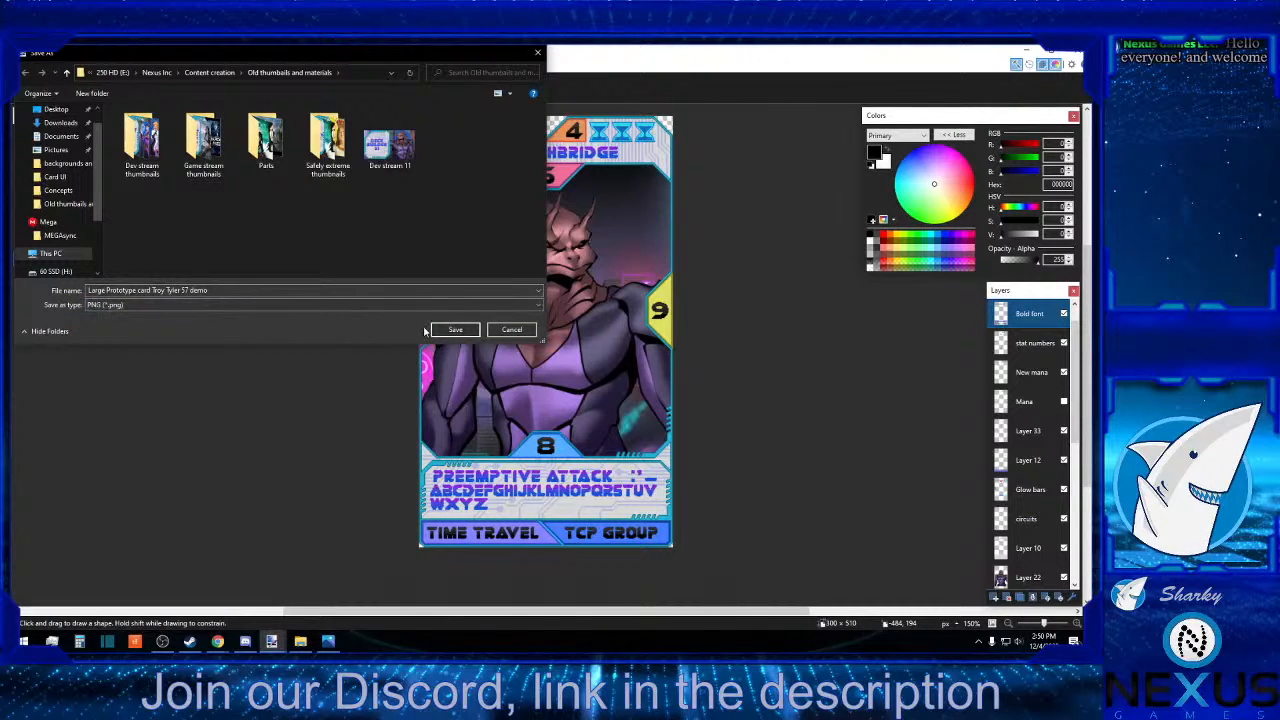
left_click(455, 329)
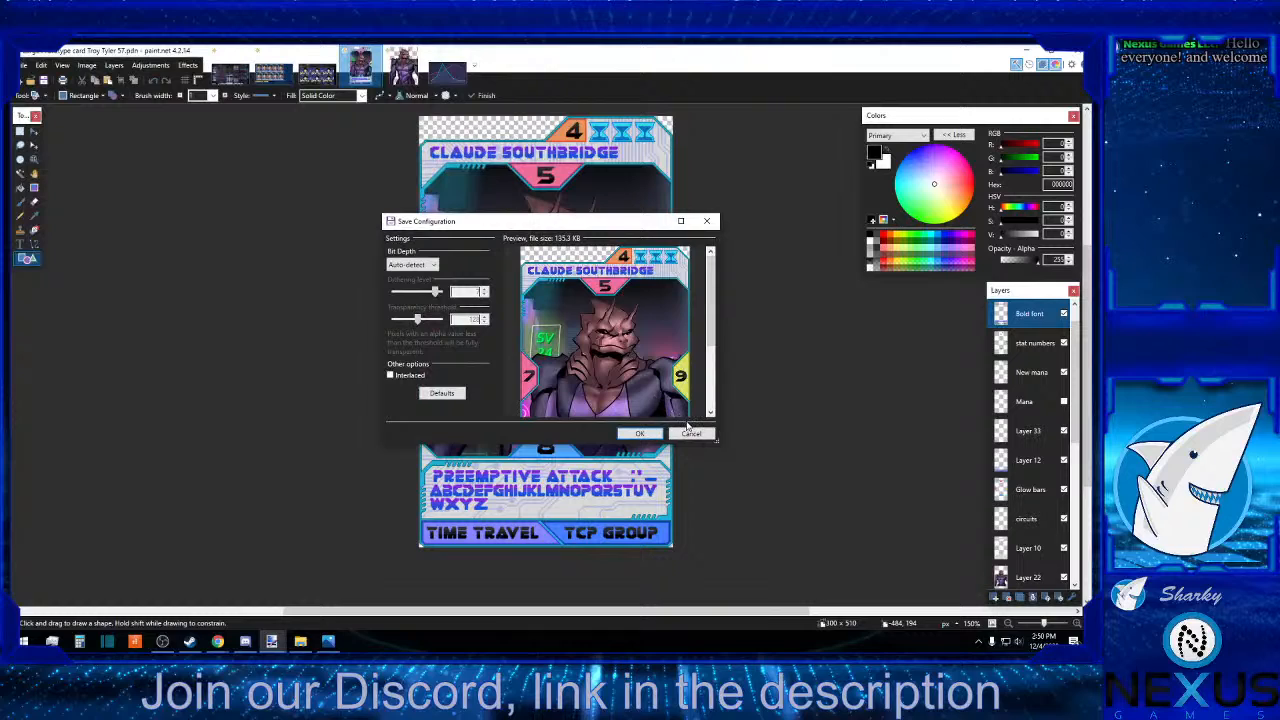
left_click(690, 433)
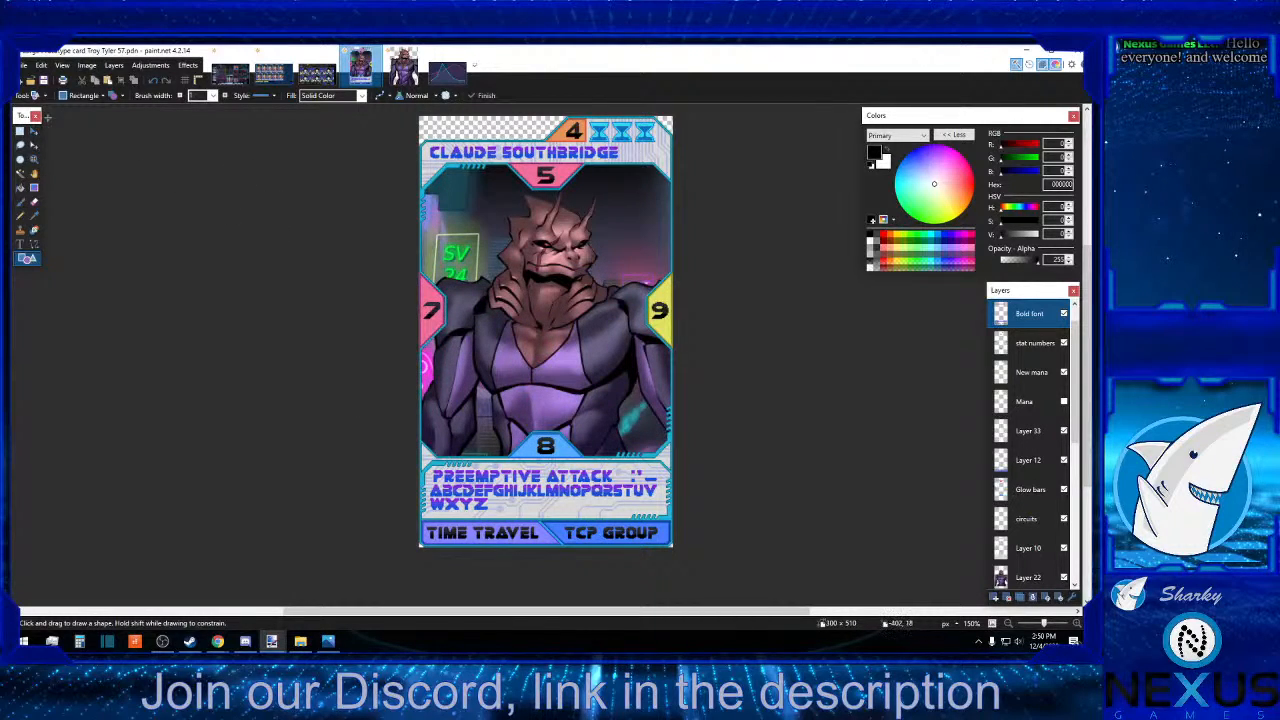
Start saving a copy of the card image and set the destination to Nexus Inc > 1 Neon Continuum > Art > Card UI.
left_click(22, 65)
left_click(50, 135)
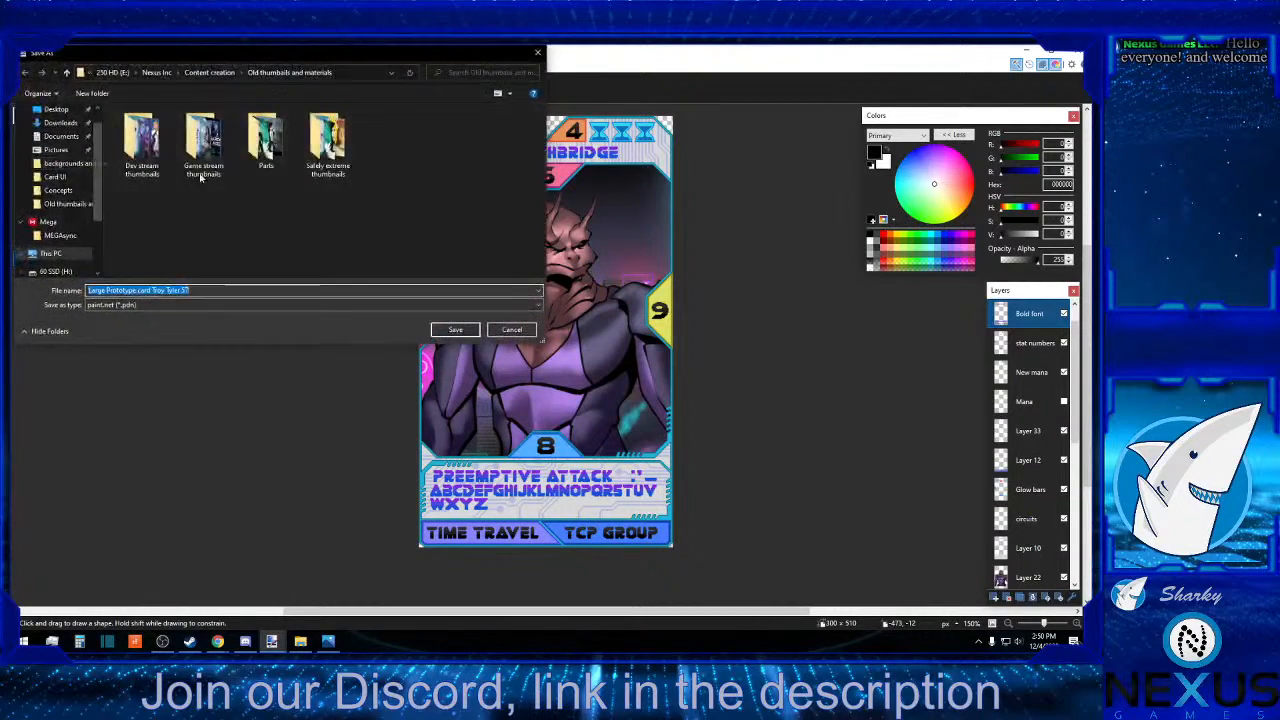
left_click(202, 73)
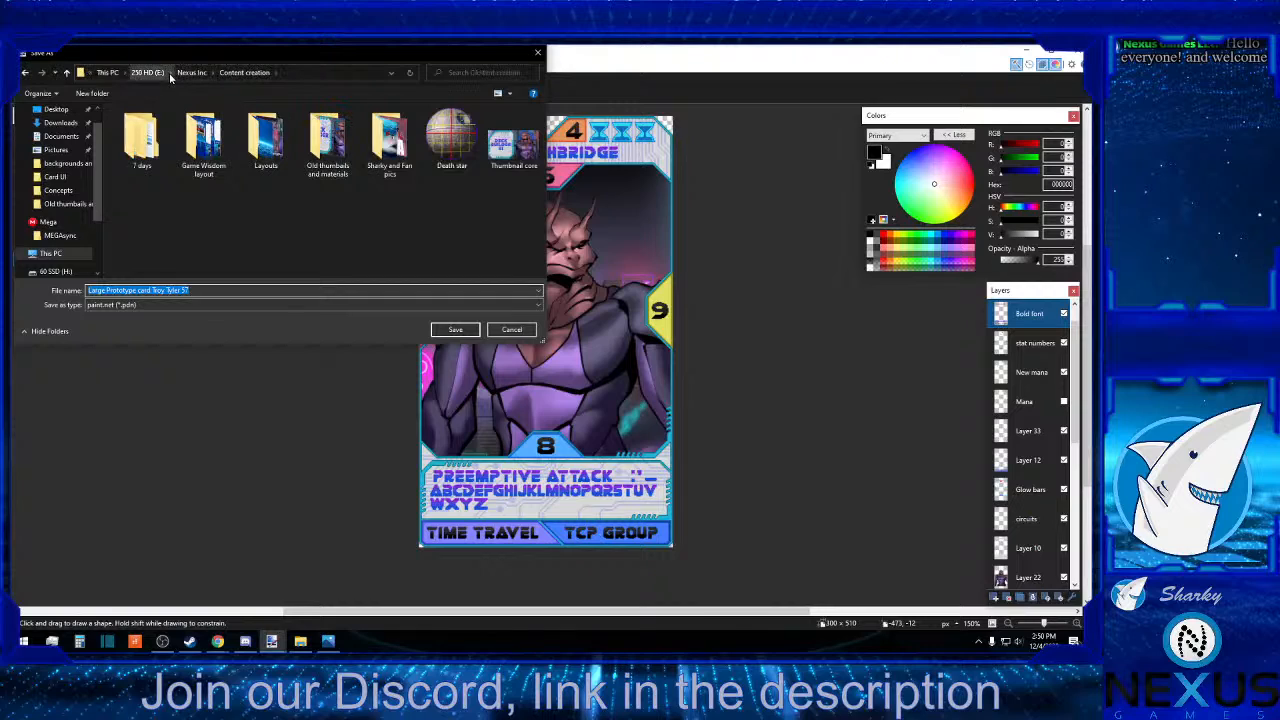
left_click(188, 73)
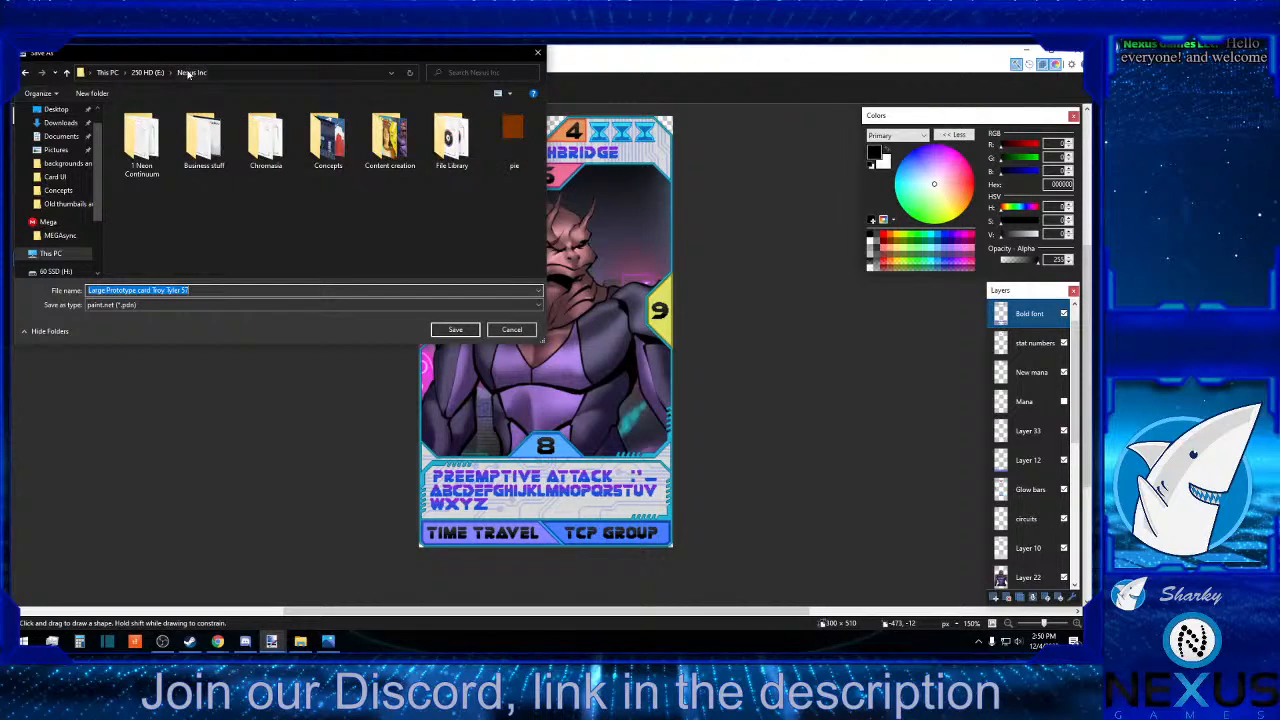
double_click(192, 136)
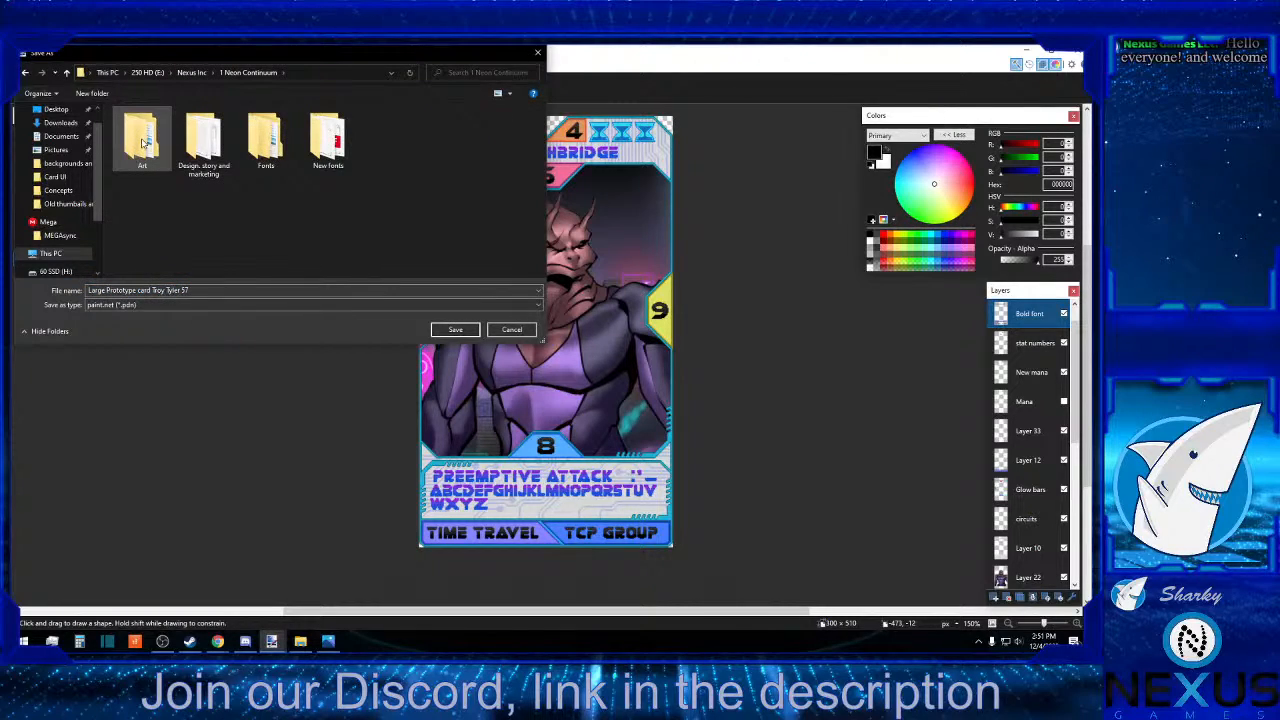
double_click(143, 140)
double_click(203, 138)
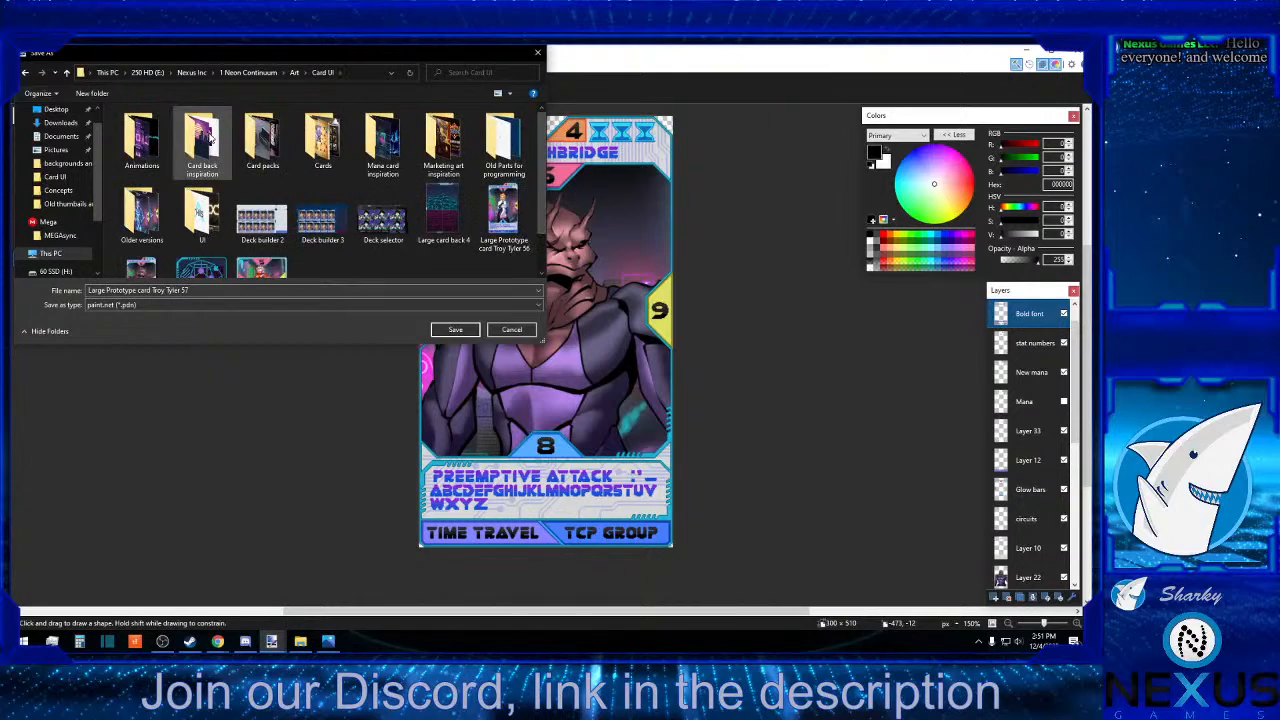
scroll(210, 140, "down", 1)
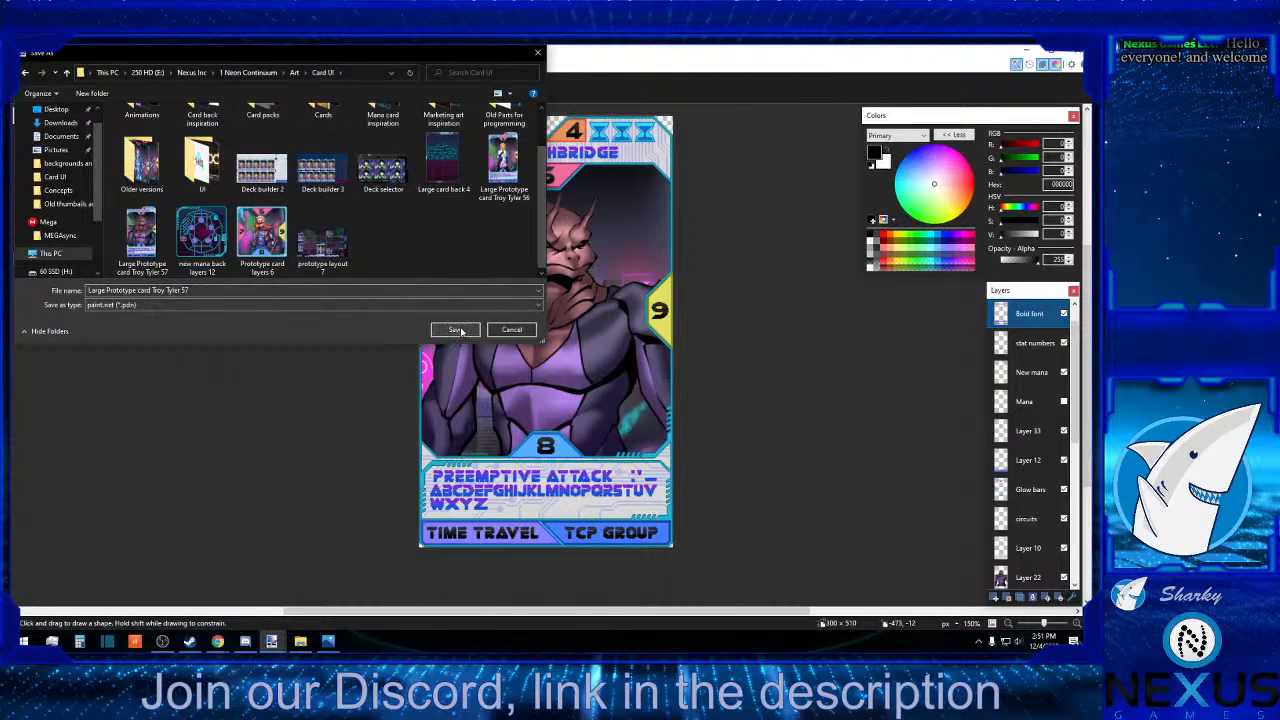
left_click(456, 330)
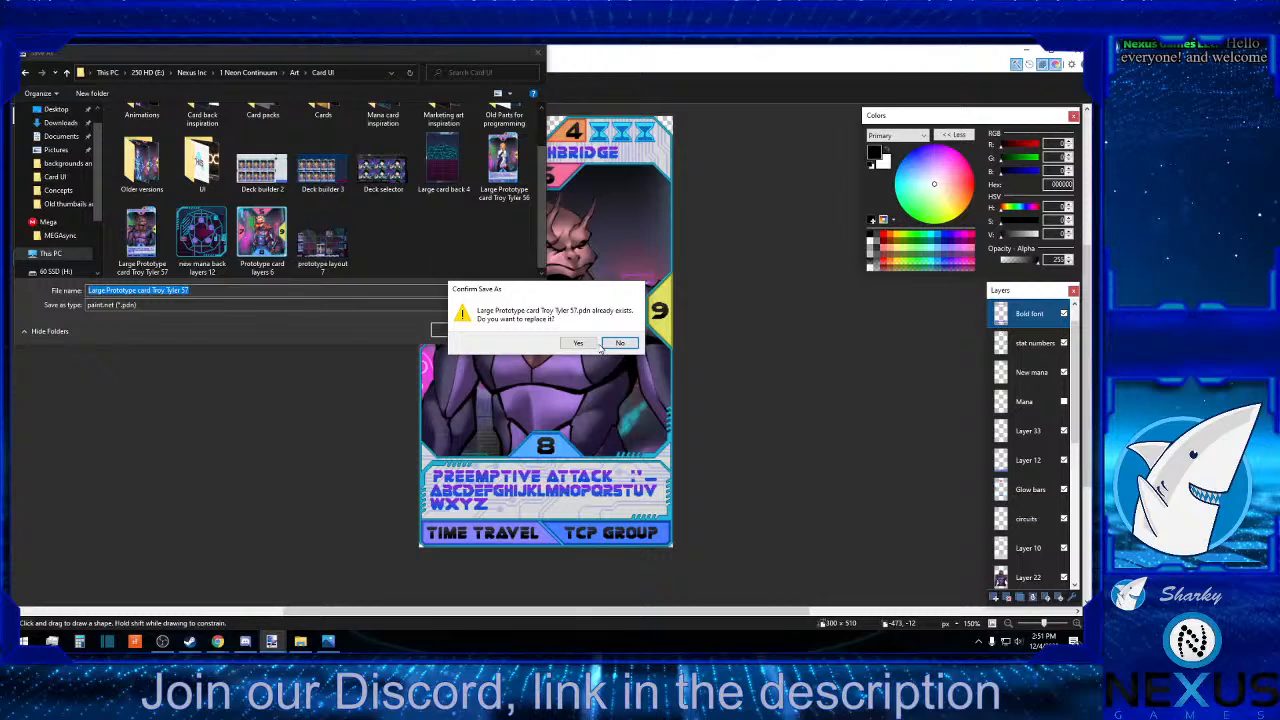
left_click(619, 343)
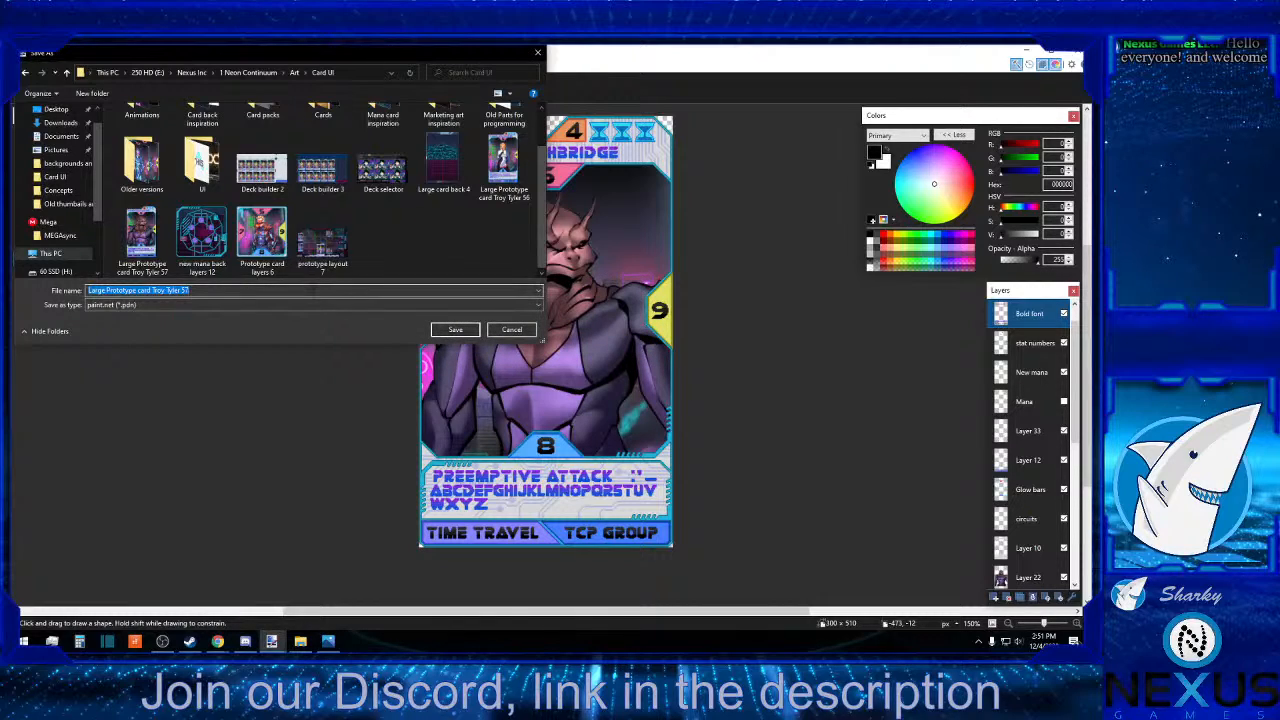
left_click(270, 305)
left_click(253, 327)
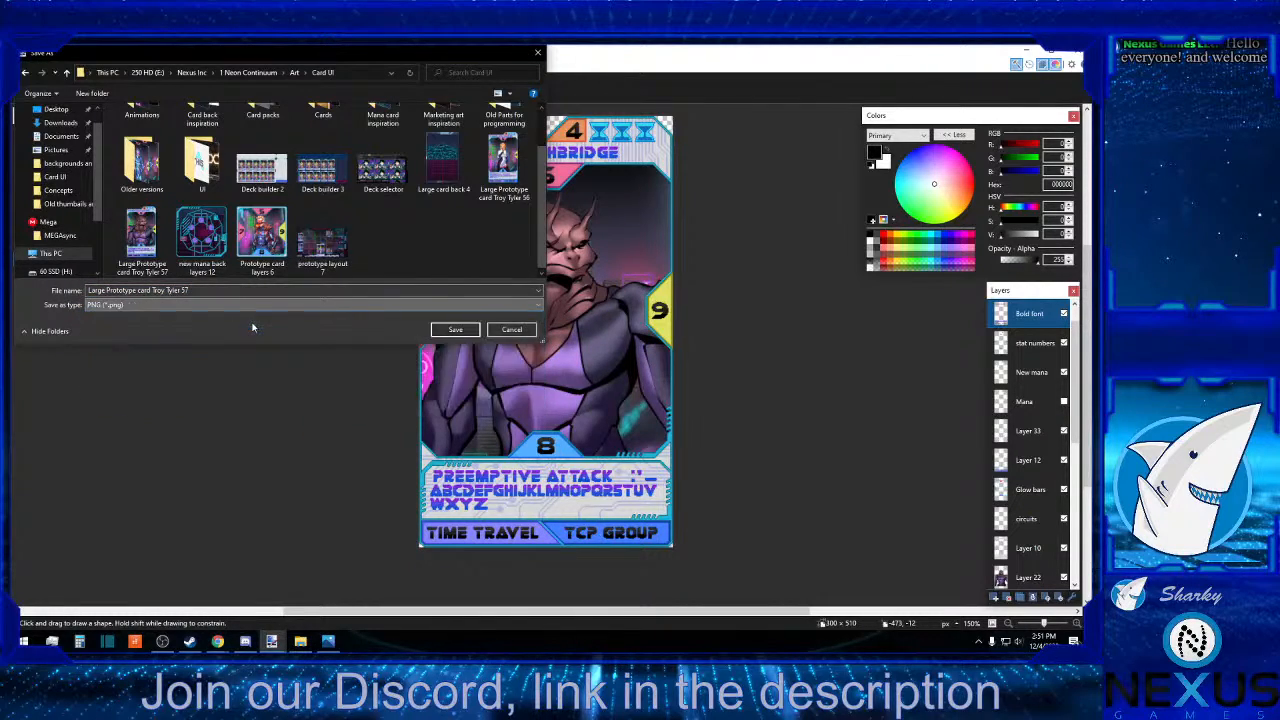
left_click(456, 330)
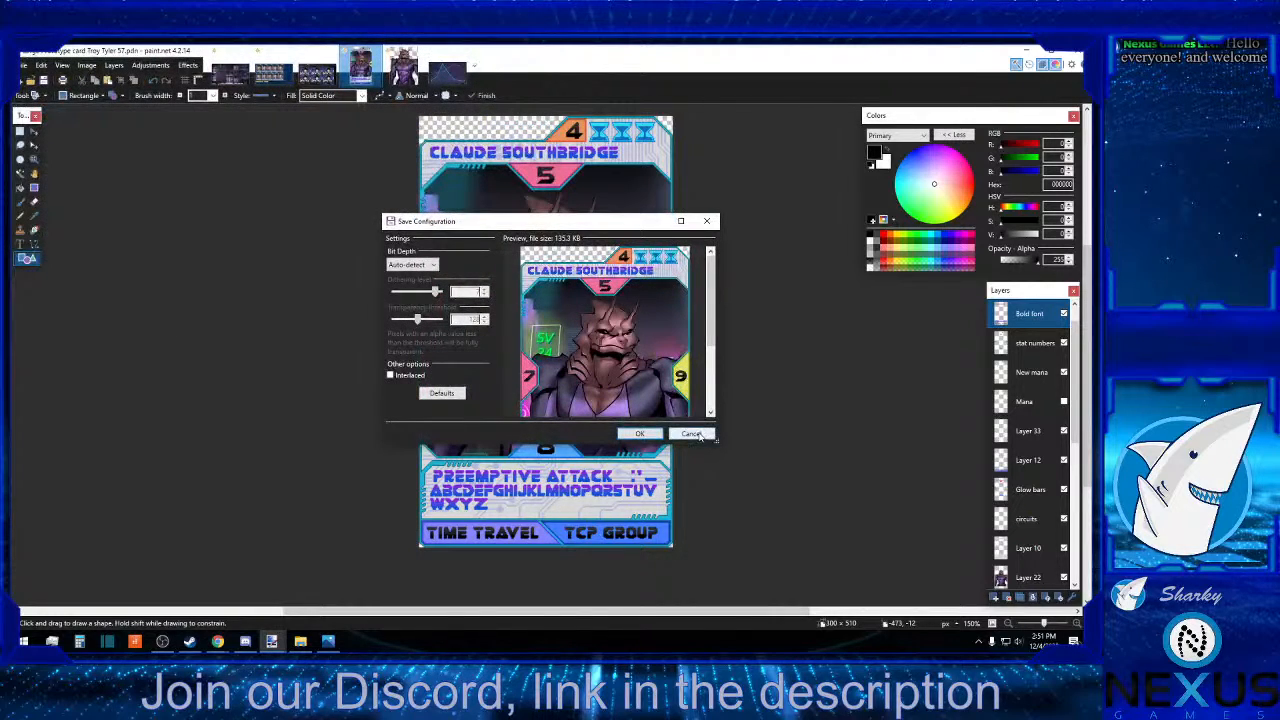
left_click(692, 434)
Save a flattened PNG copy of the card in the Card UI folder as Large Prototype card Troy Tyler 57 demo, with default settings.
left_click(22, 65)
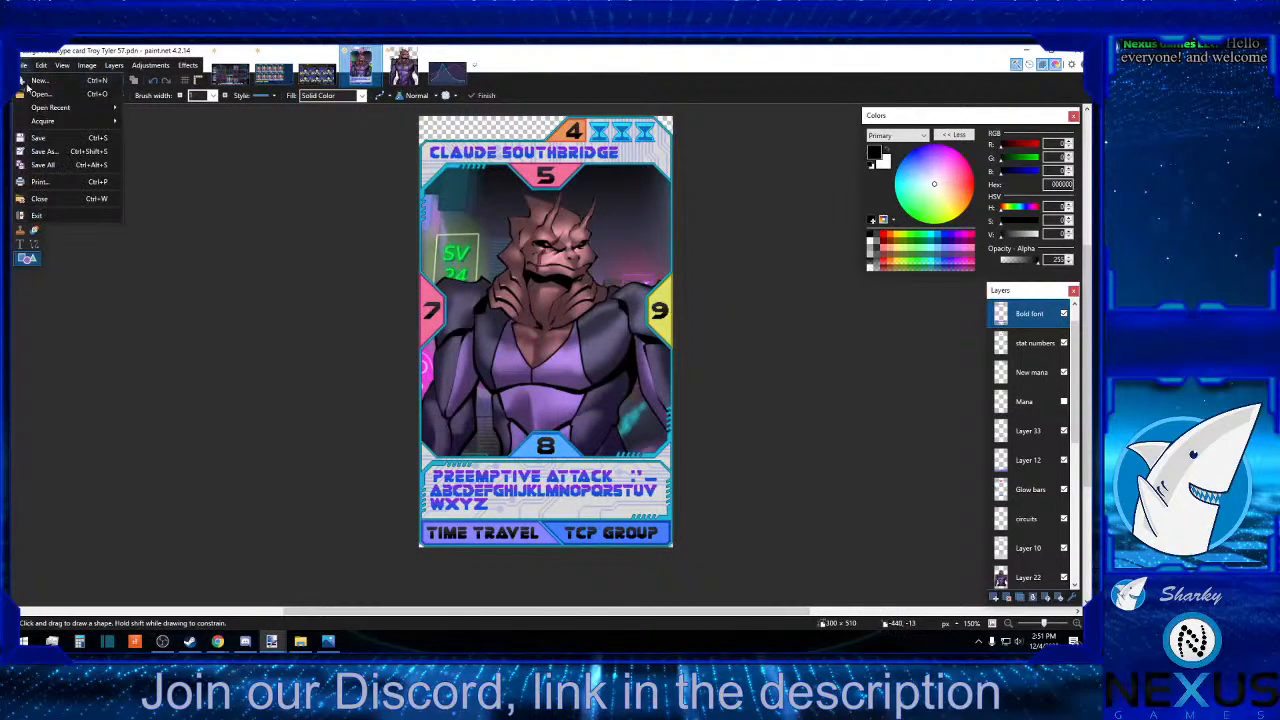
left_click(36, 152)
left_click(214, 304)
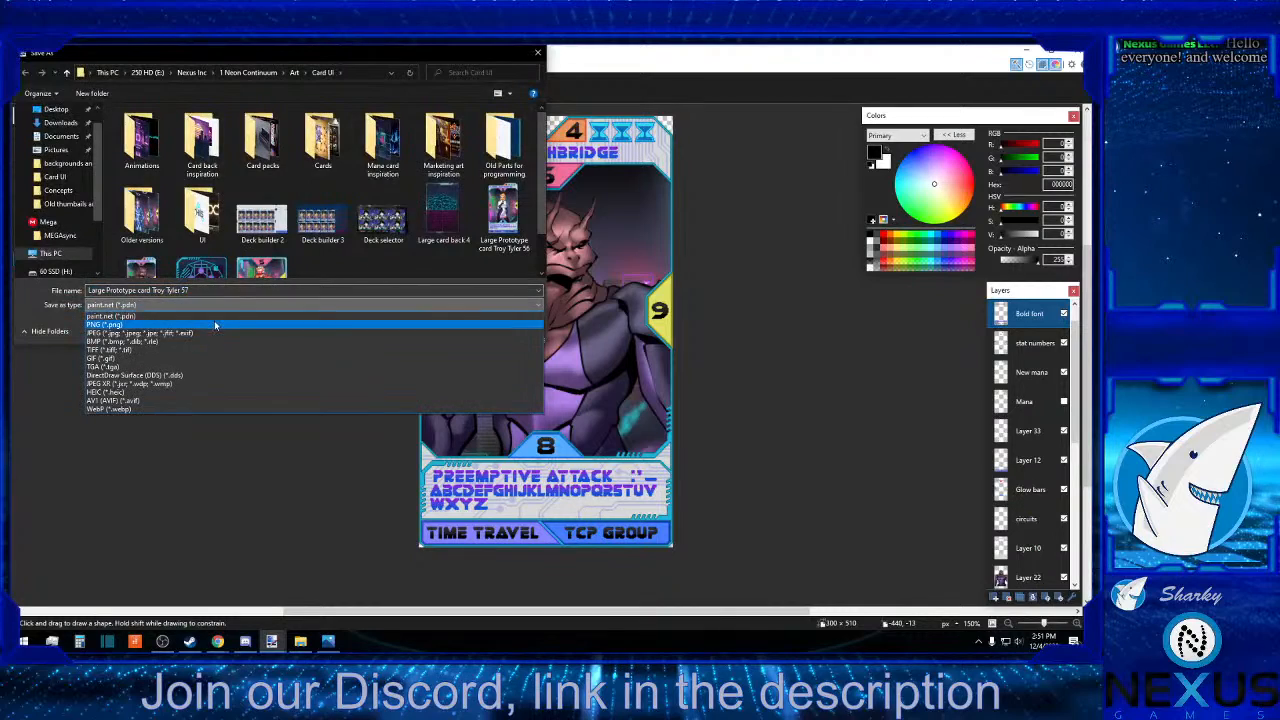
left_click(214, 325)
double_click(184, 290)
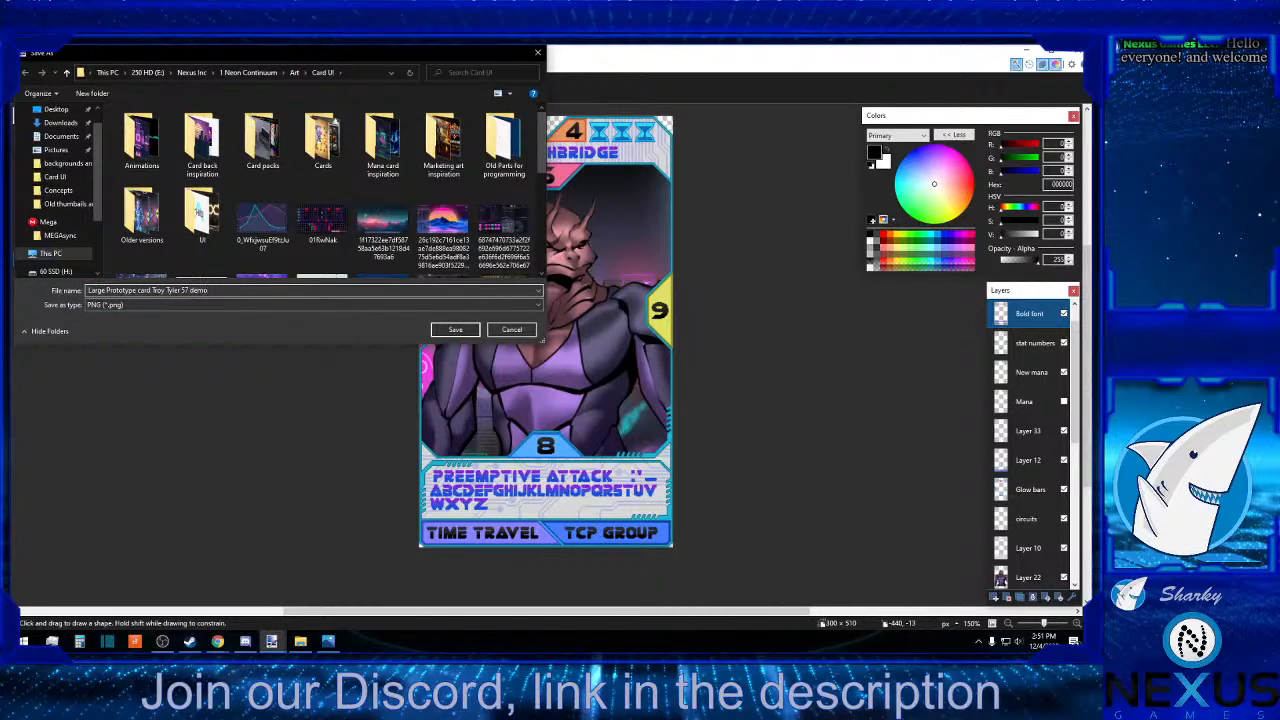
left_click(455, 329)
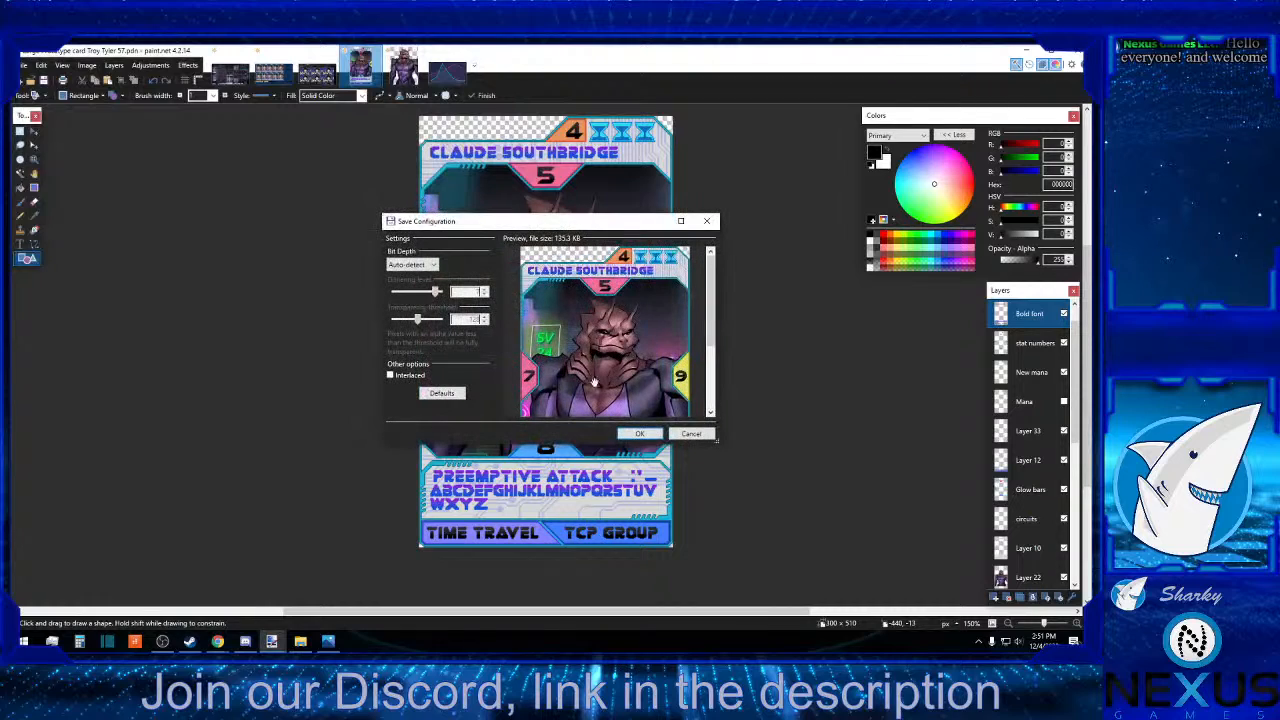
left_click(647, 436)
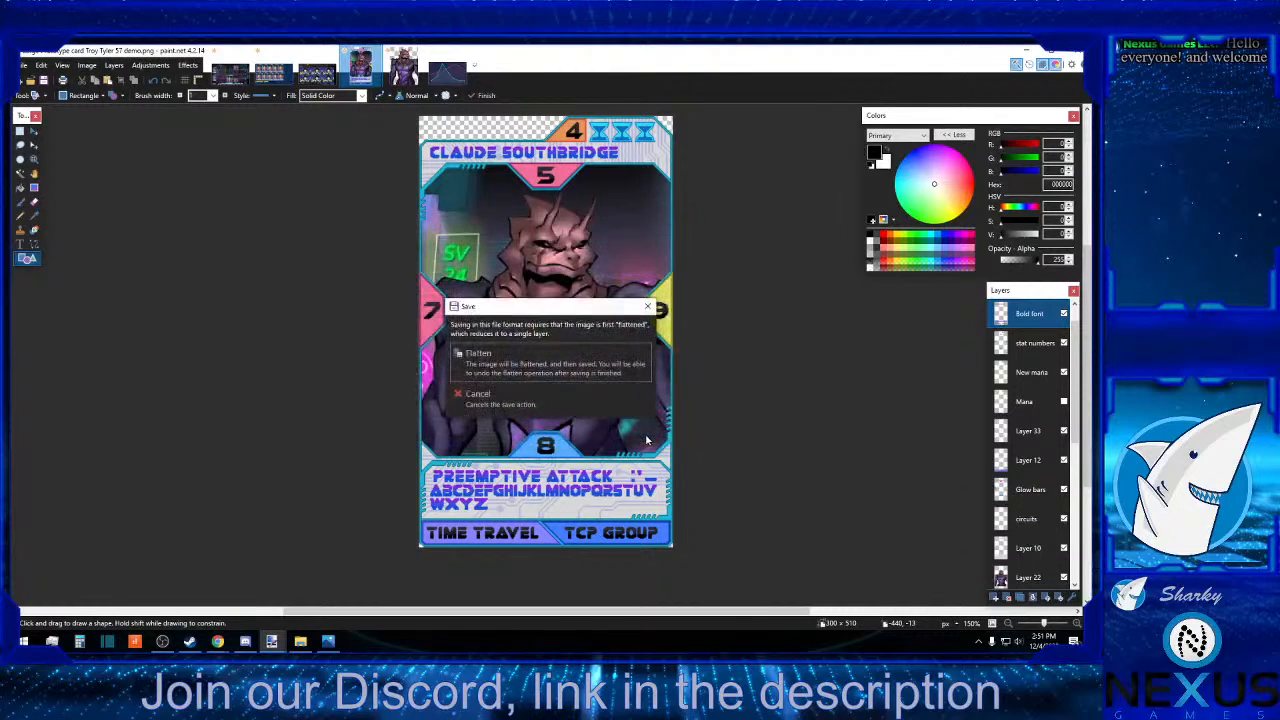
left_click(552, 368)
Undo the stray black rectangle over the card, and select and copy the whole flattened card image.
left_click_drag(710, 558, 236, 57)
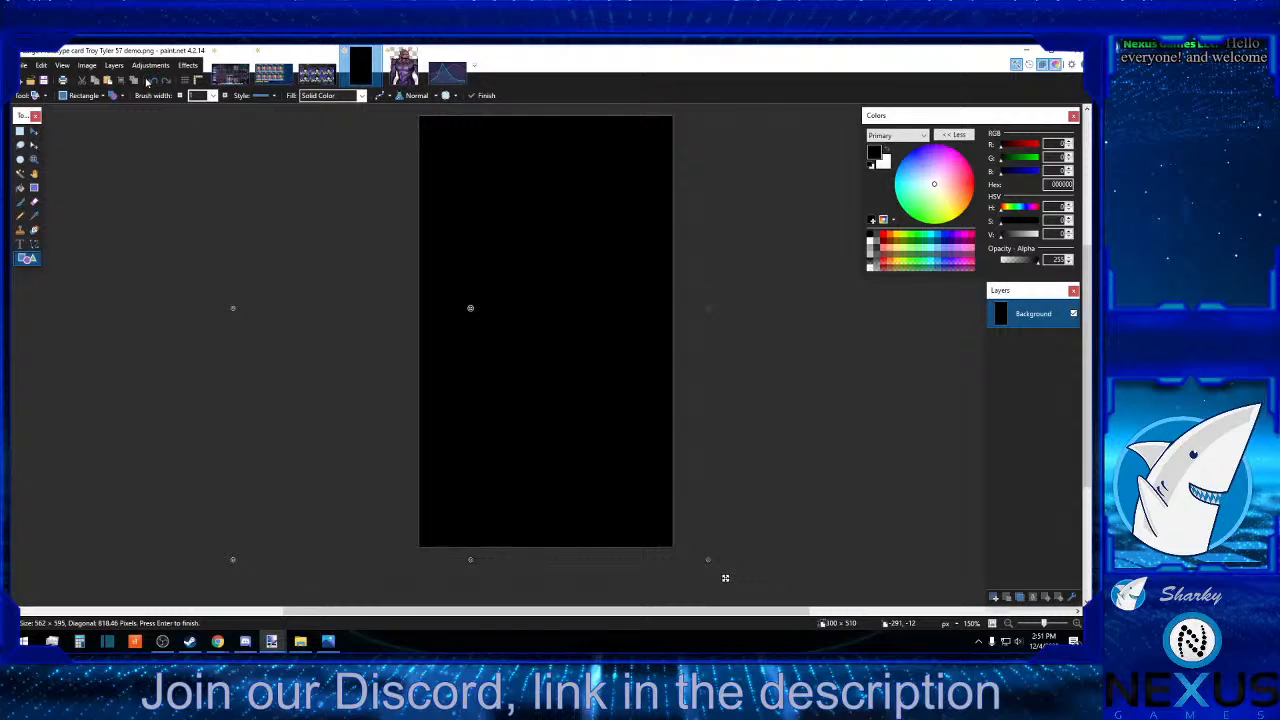
left_click(153, 80)
left_click(20, 131)
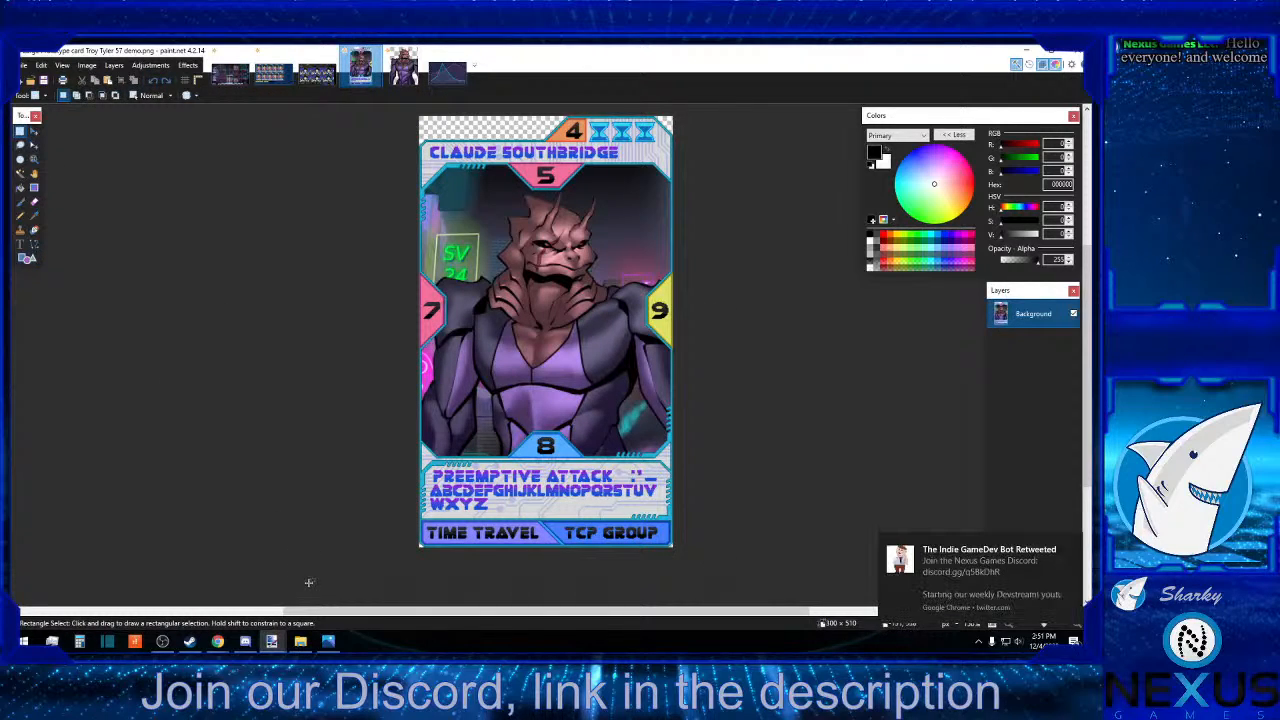
left_click_drag(373, 535, 711, 140)
left_click(711, 140)
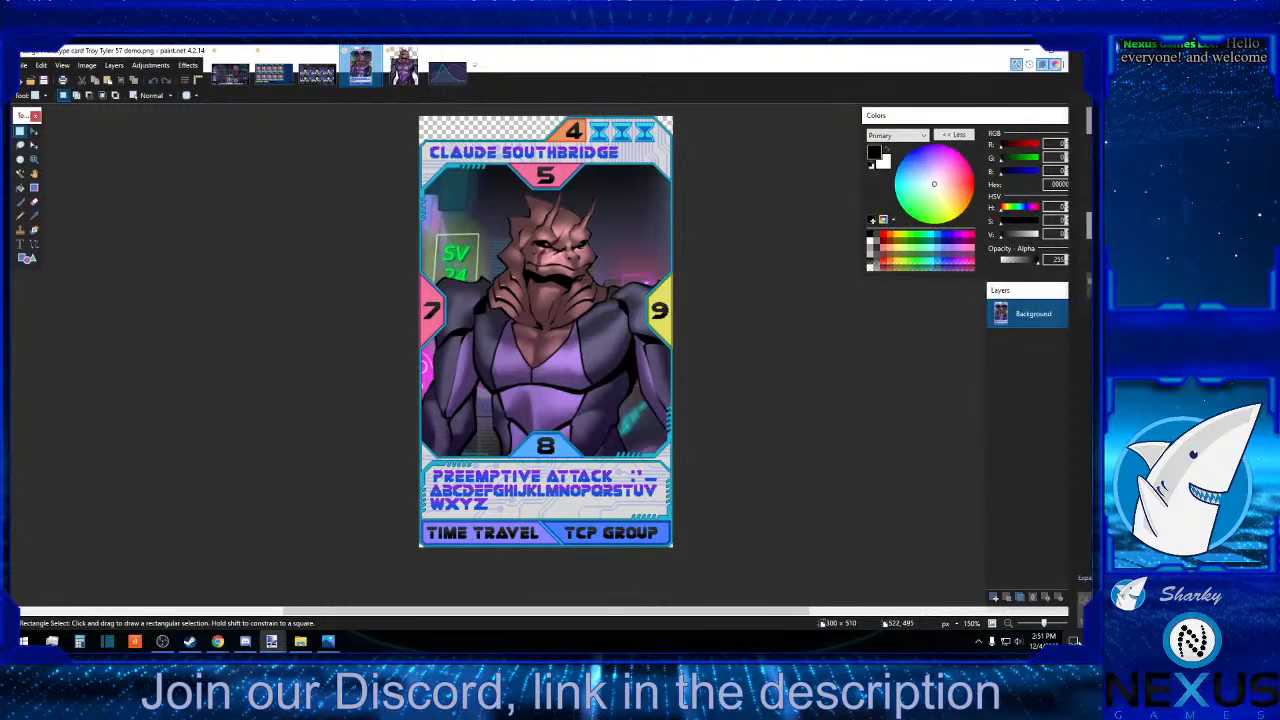
key("ctrl+z")
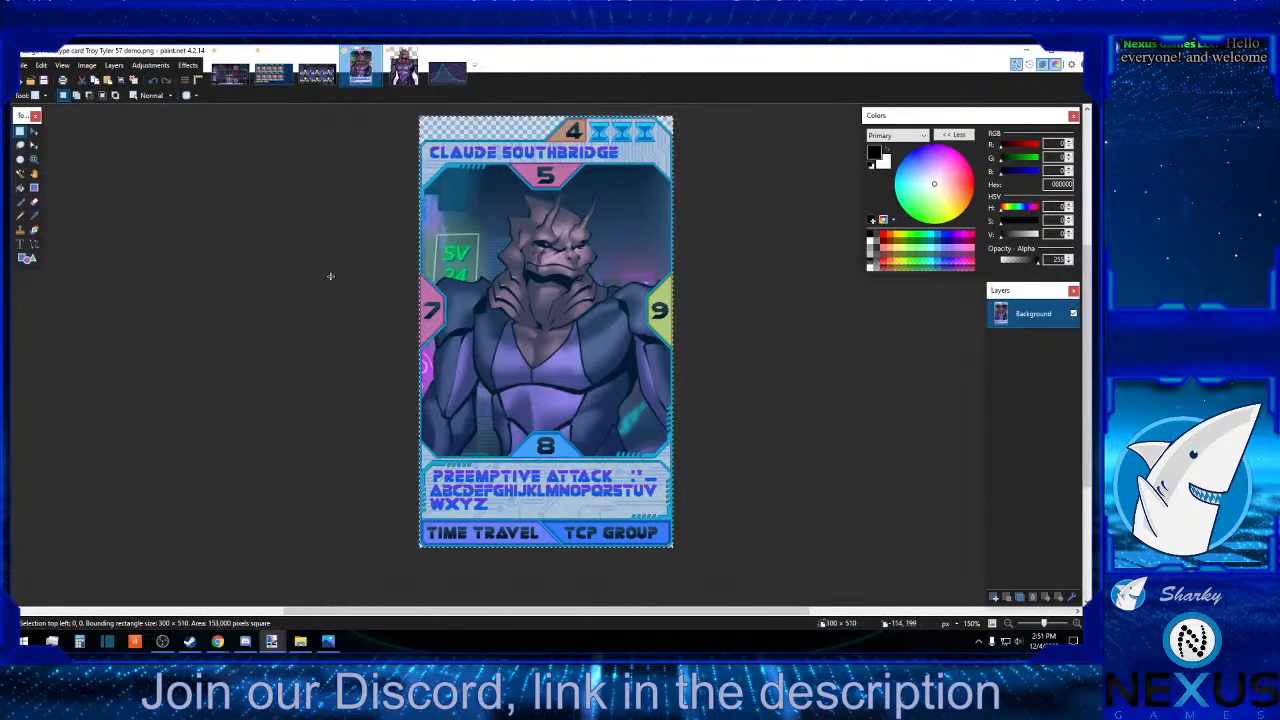
Switch to the card collection mockup, add a new layer above the upper Layer 7 and paste the Claude Southbridge card on it.
left_click(270, 72)
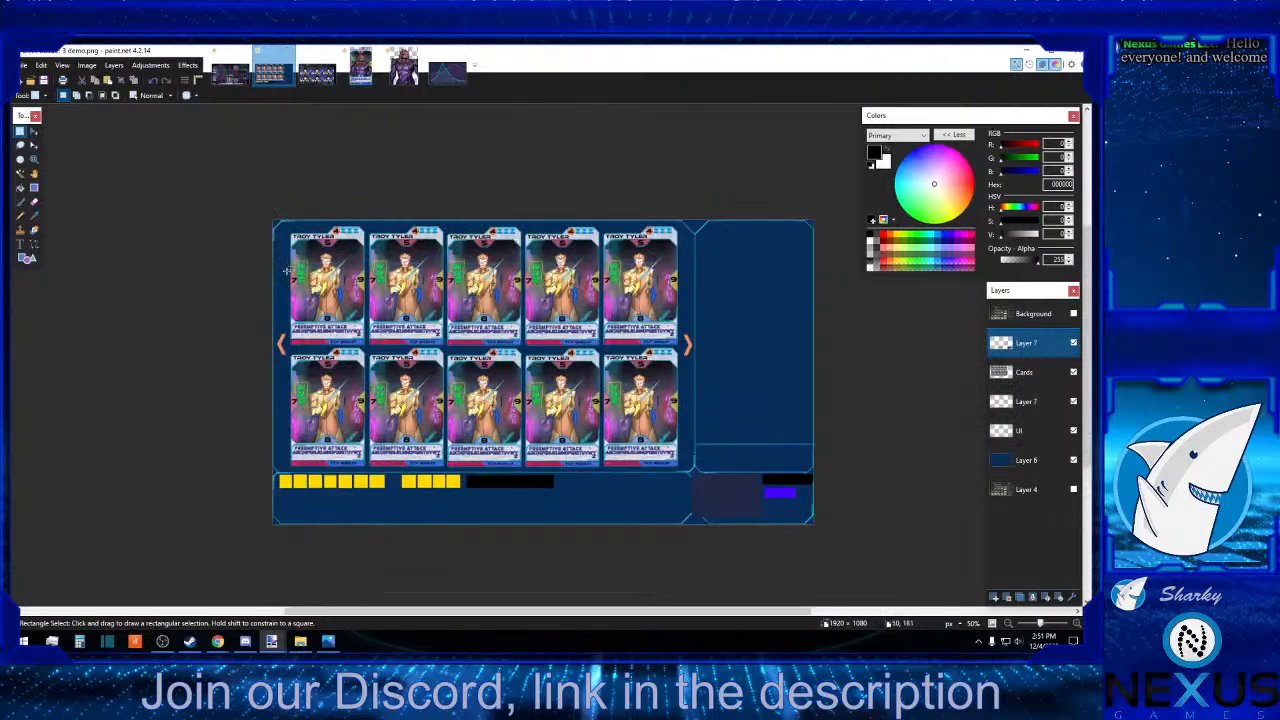
left_click(996, 597)
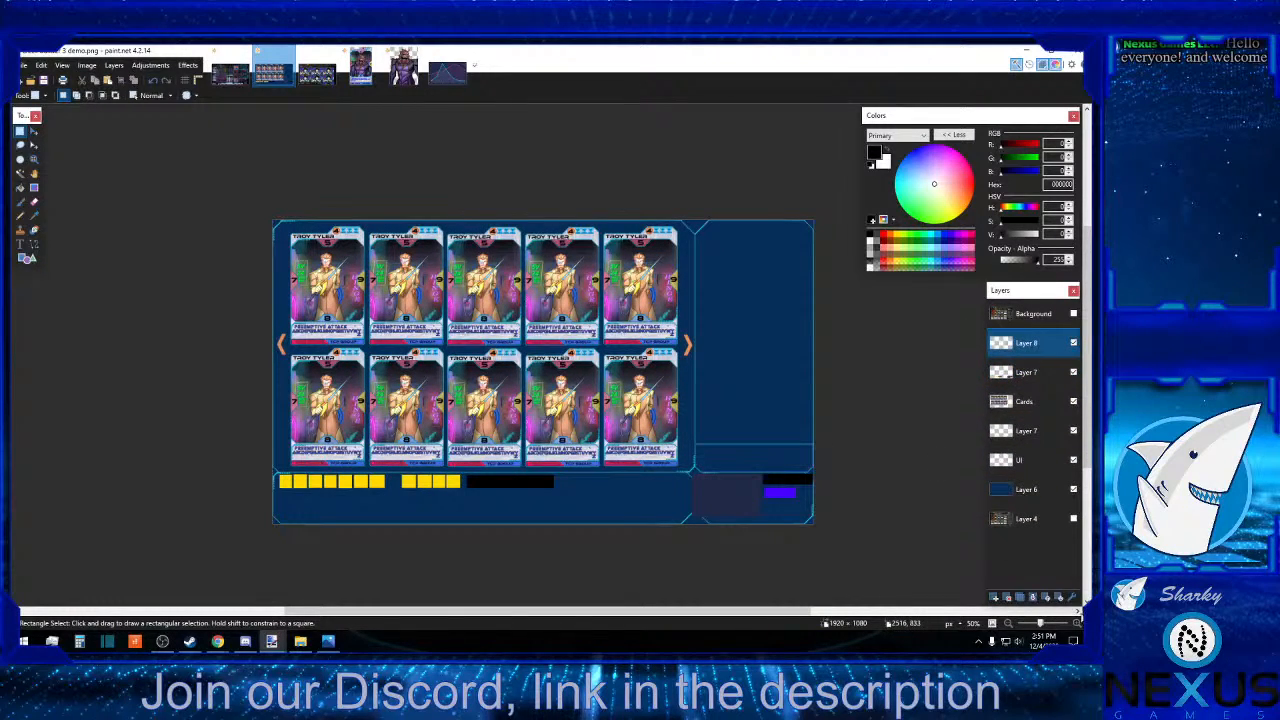
left_click(1078, 622)
left_click(1078, 622)
left_click(1078, 622)
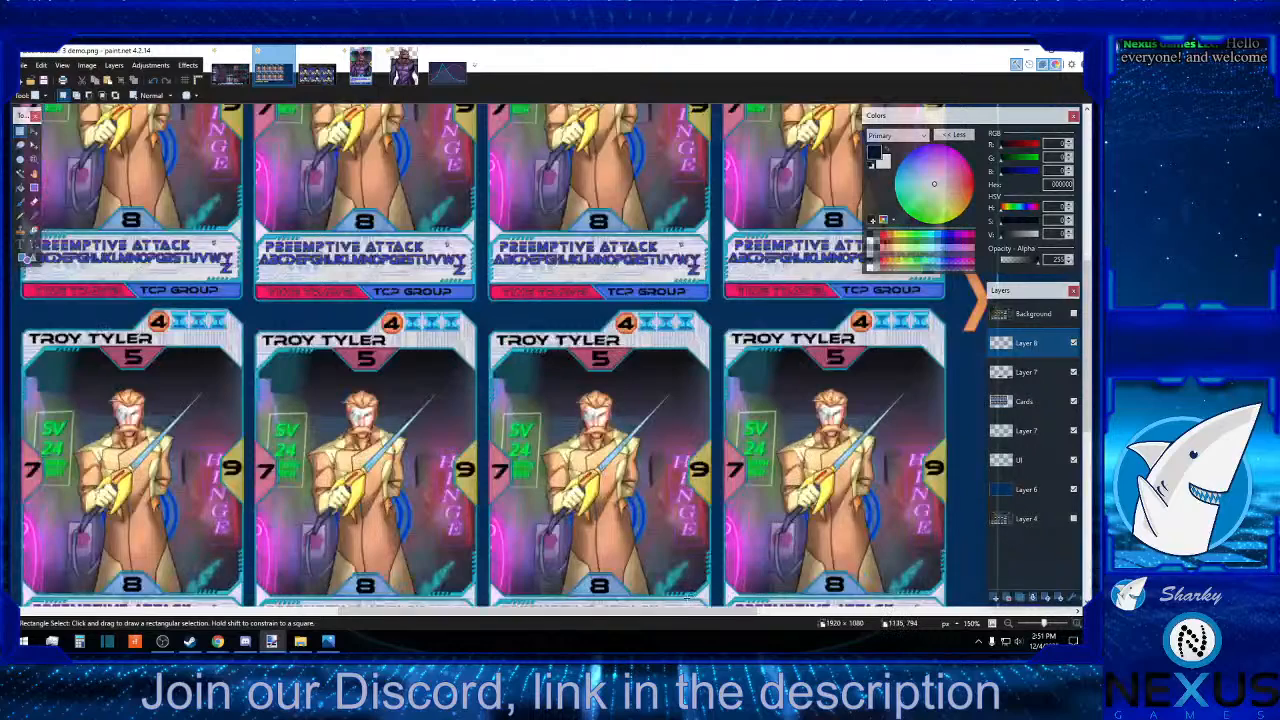
left_click_drag(624, 612, 449, 580)
scroll(449, 580, "up", 3)
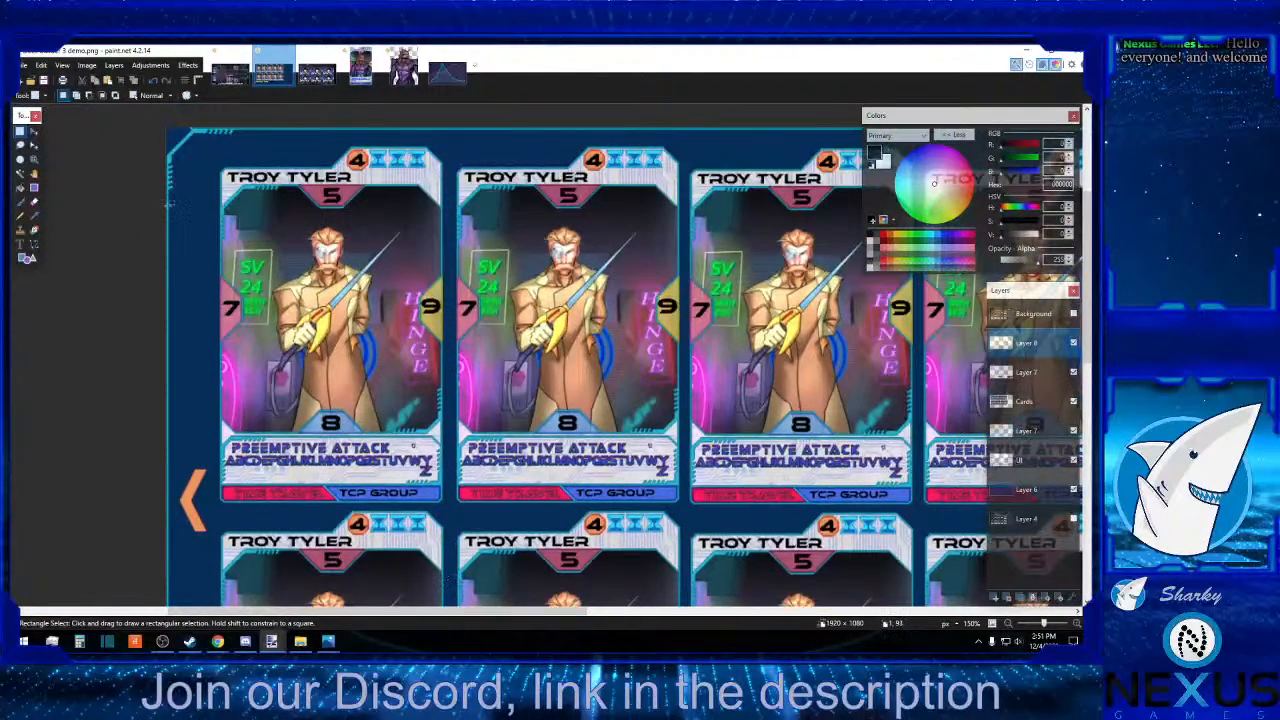
left_click(108, 83)
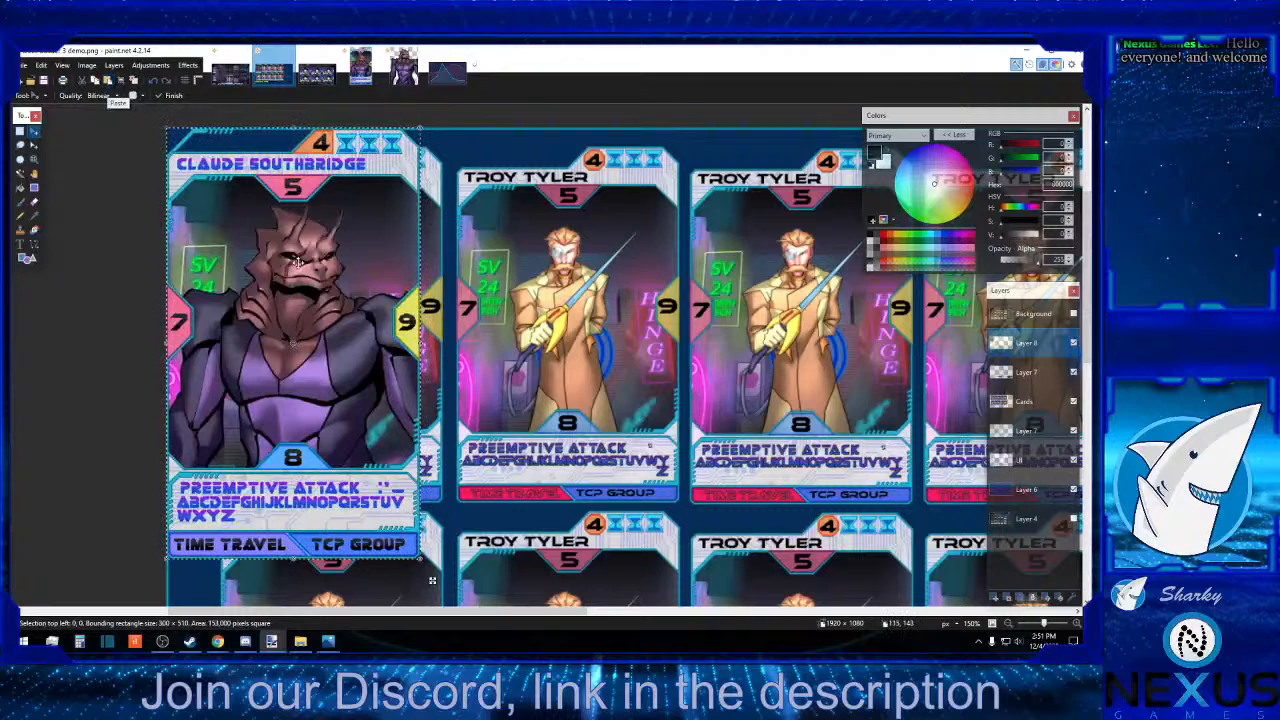
Move the pasted card over the first Troy Tyler card of the upper row, with its corner at about 63, 22.
left_click_drag(304, 265, 354, 282)
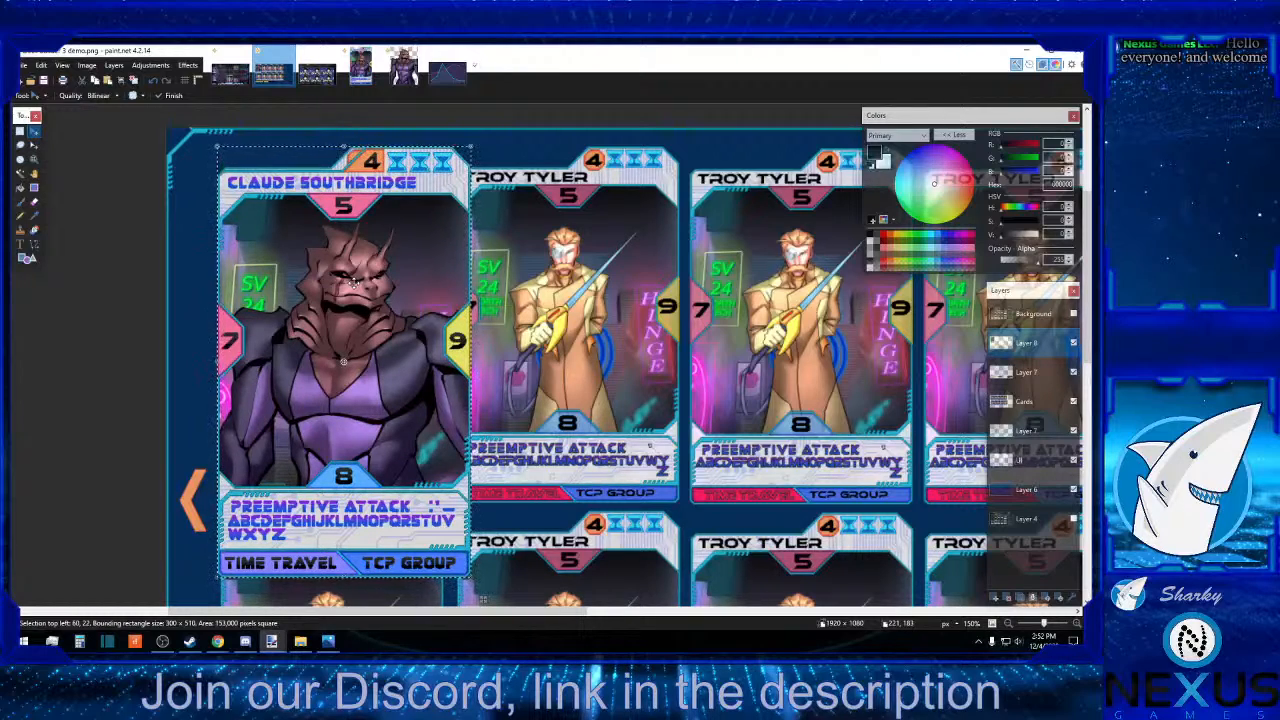
key("Right")
key("Right")
key("Right")
key("Right")
key("Left")
key("Left")
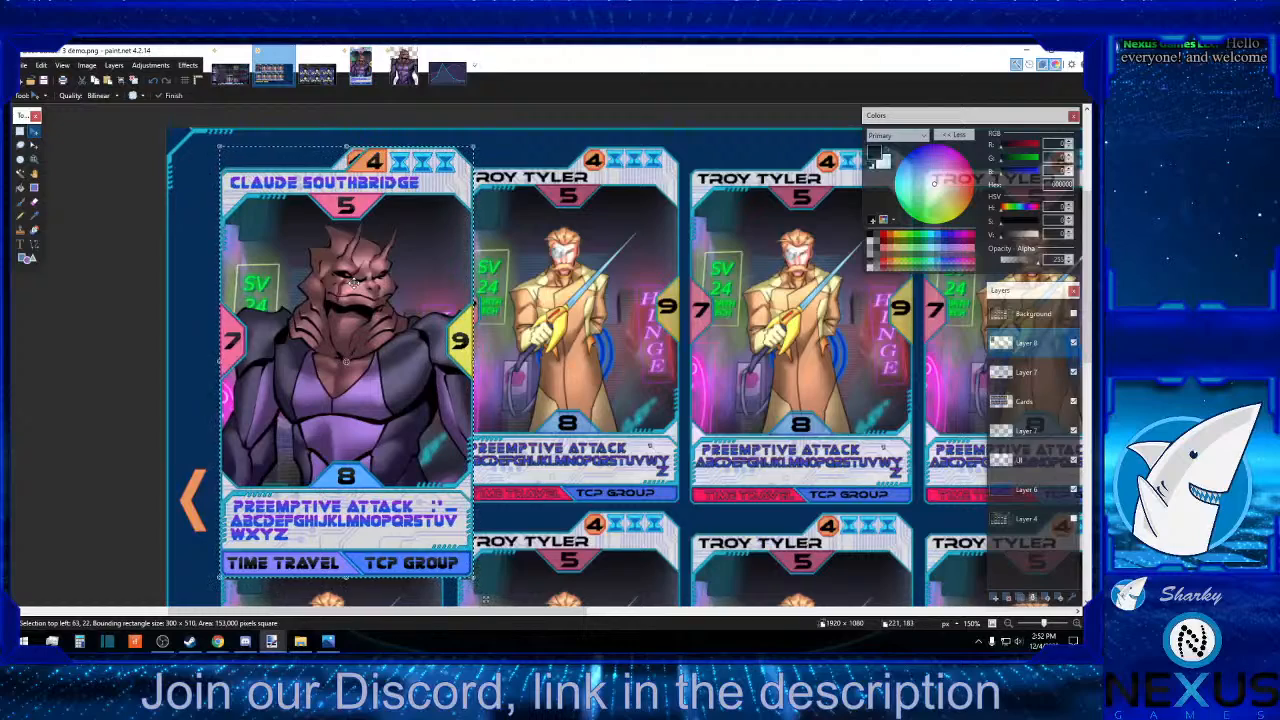
Paste a second Claude Southbridge card and place it directly below the first, with its corner at about 64, 536.
scroll(353, 283, "down", 6)
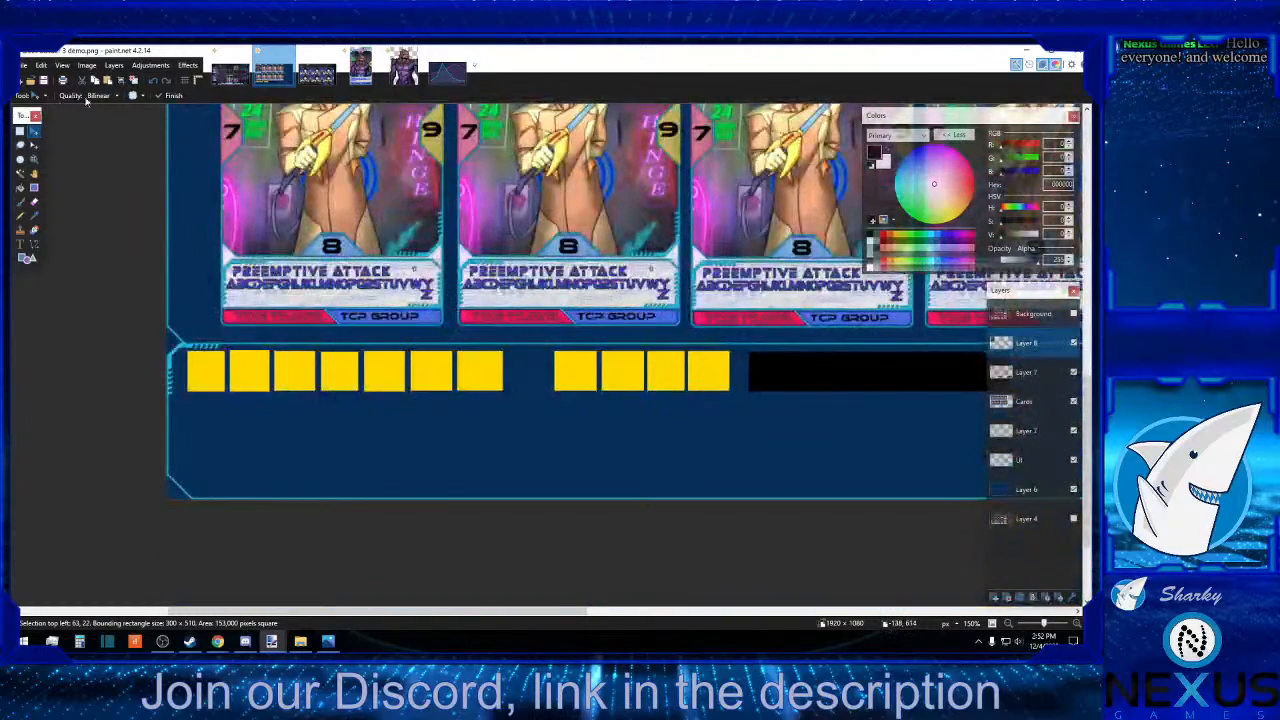
left_click(118, 82)
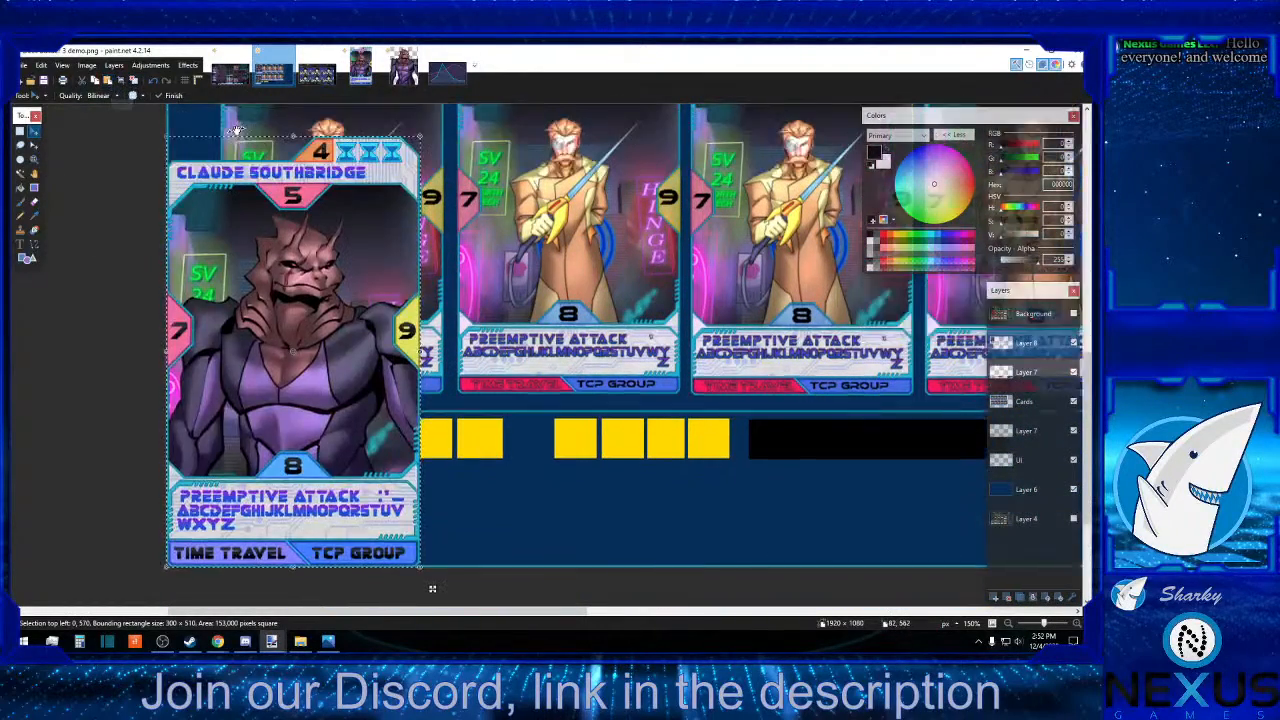
scroll(312, 360, "up", 2)
left_click_drag(312, 360, 359, 332)
scroll(358, 332, "down", 3)
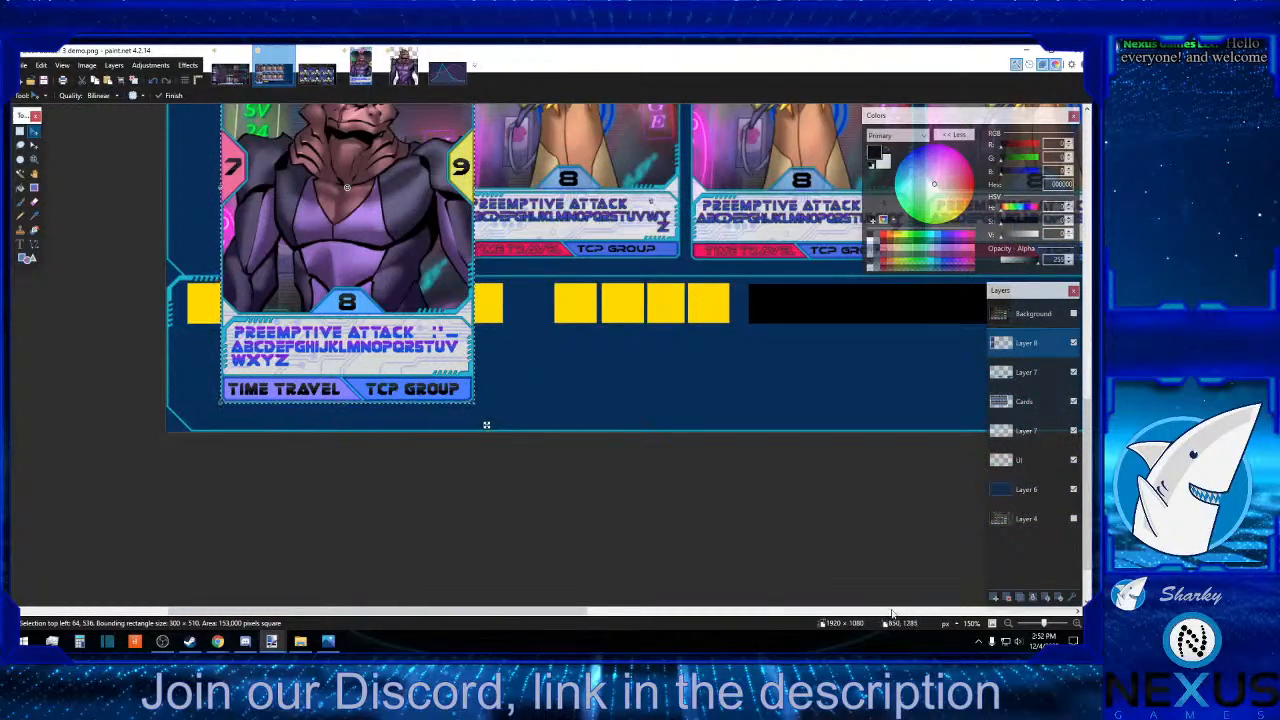
left_click(1008, 623)
left_click(1008, 623)
left_click(1008, 623)
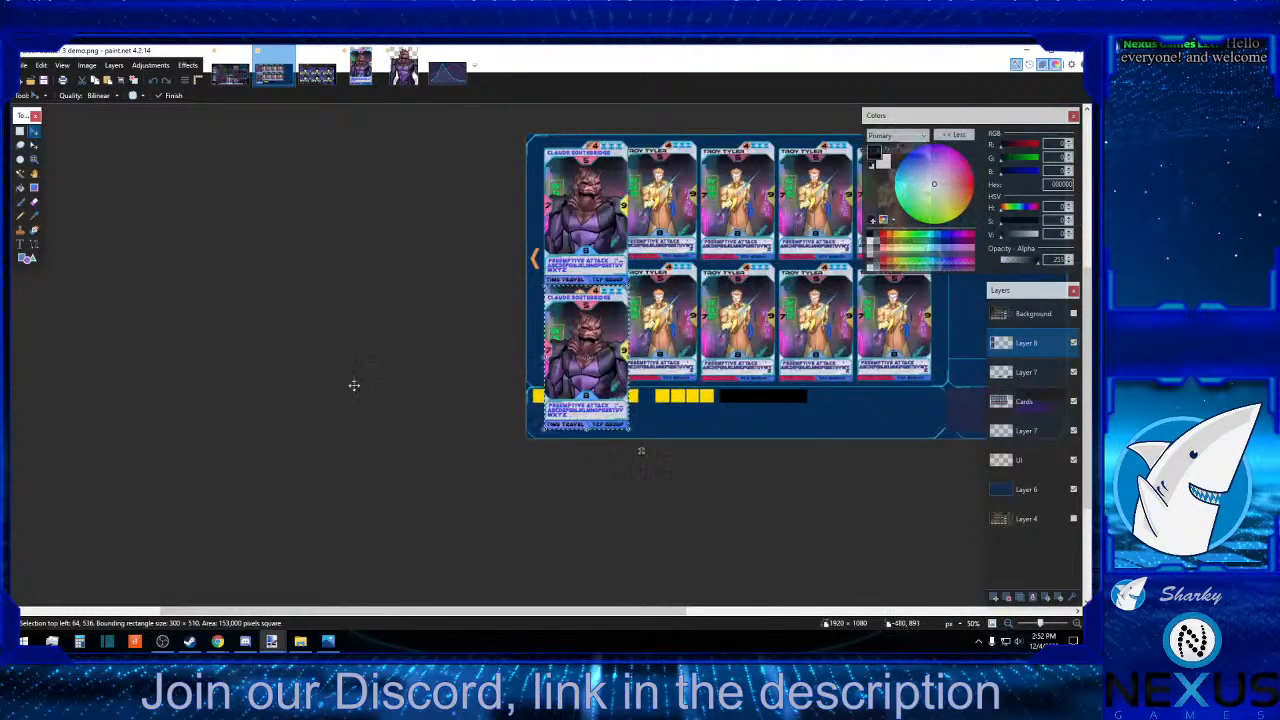
left_click(21, 130)
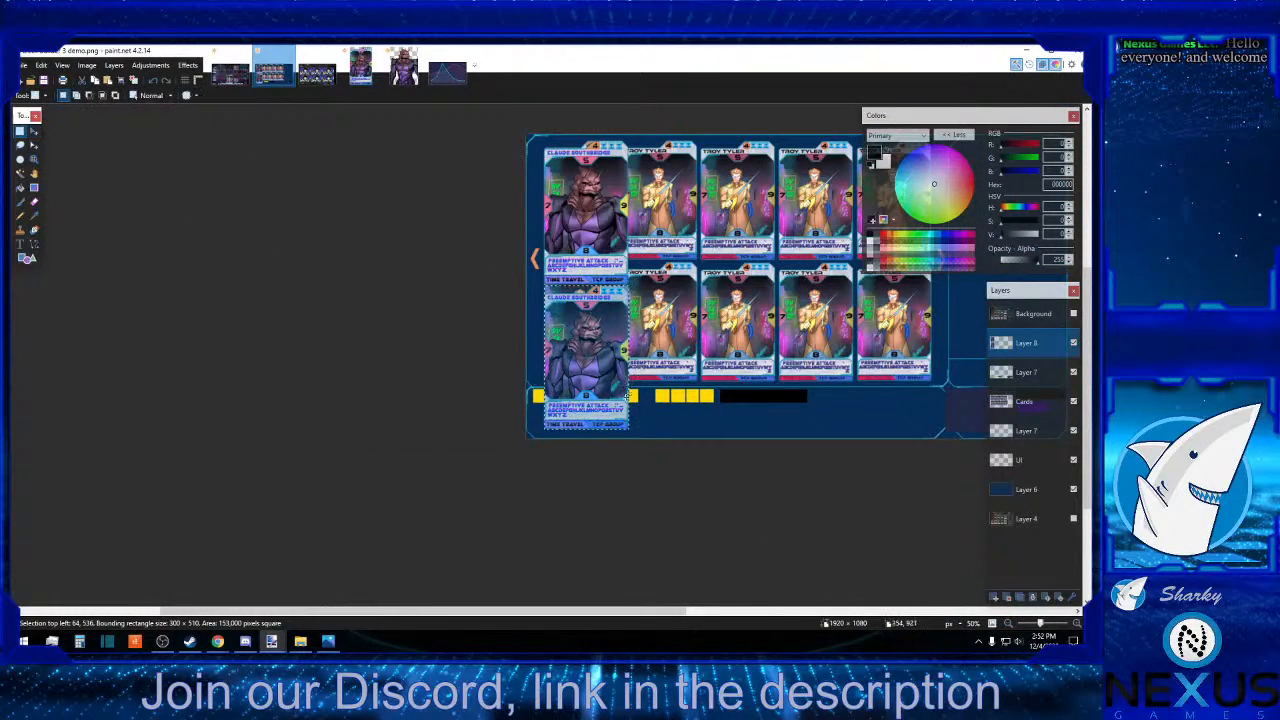
left_click_drag(641, 437, 487, 104)
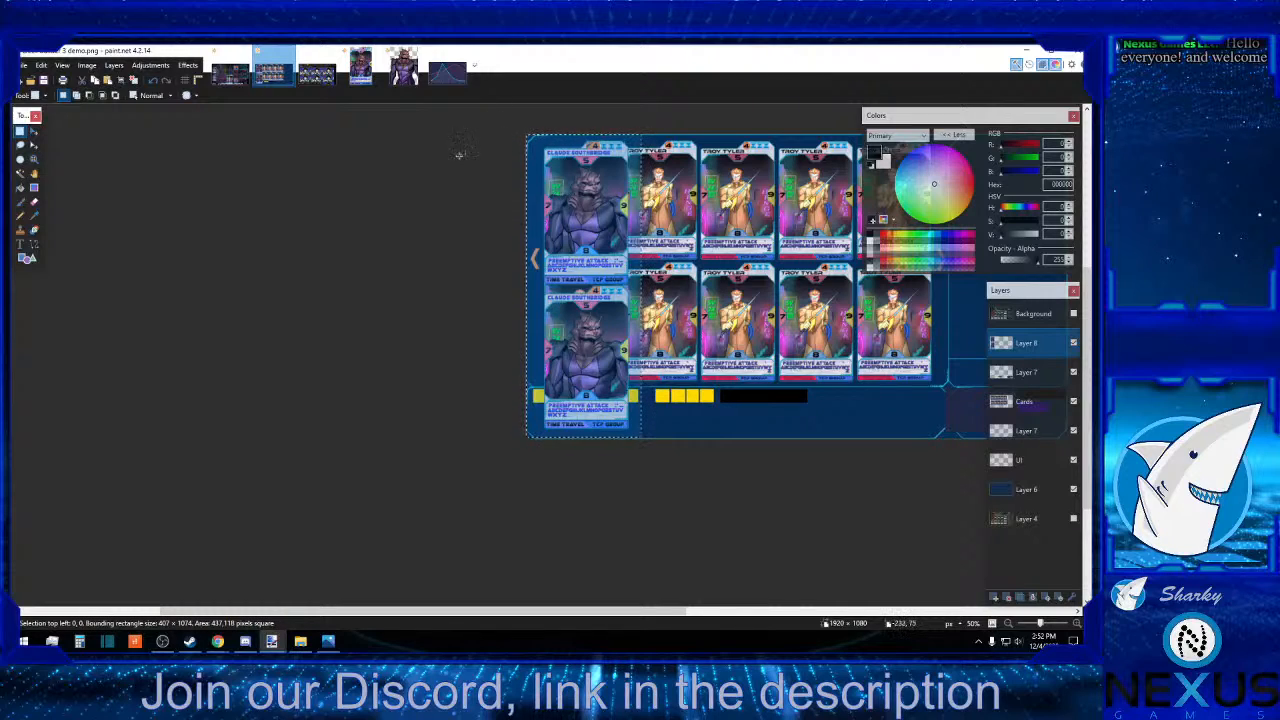
left_click(34, 131)
key("Up")
key("Up")
key("Up")
key("Up")
key("Up")
key("Up")
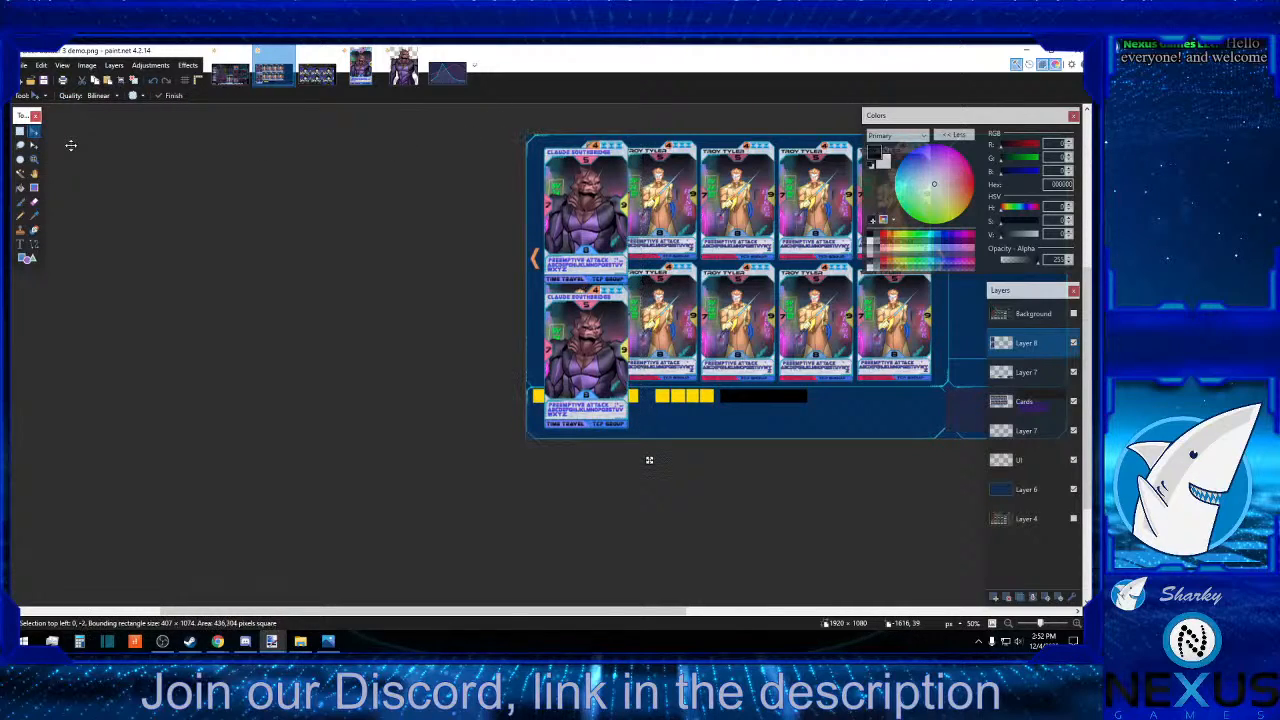
key("Up")
key("Up")
key("Up")
key("Up")
key("Up")
key("Up")
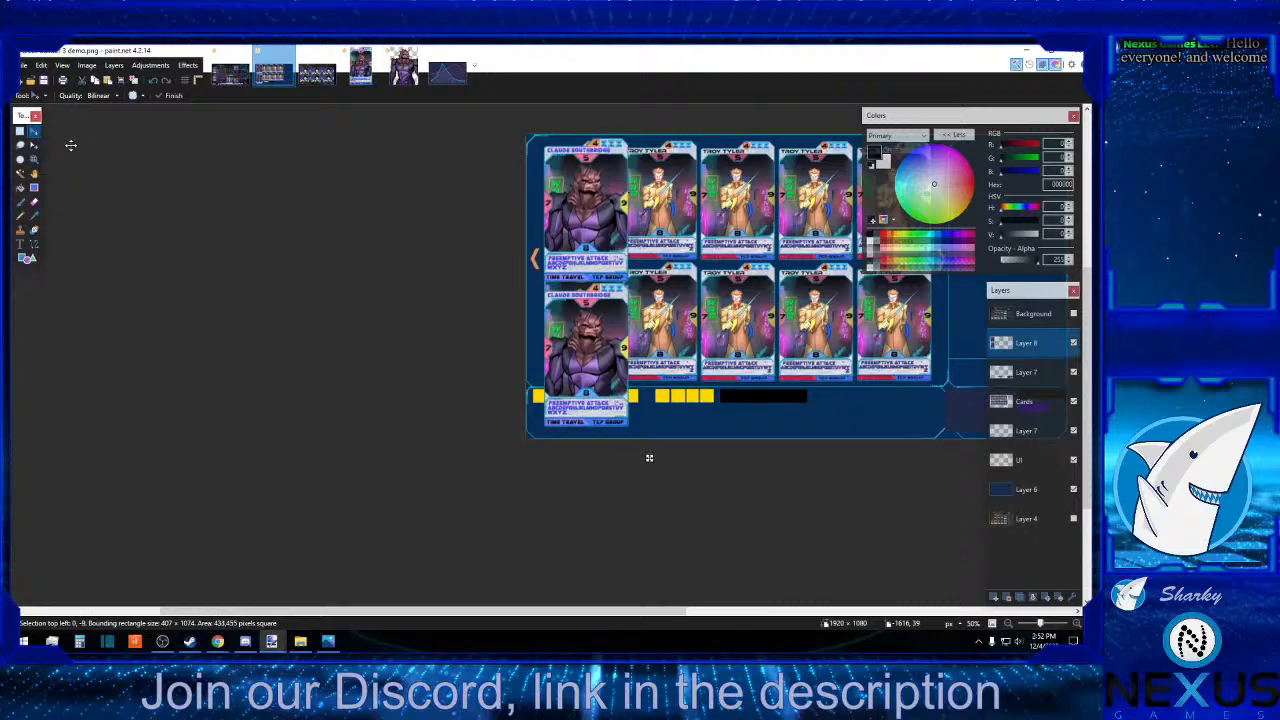
key("Down")
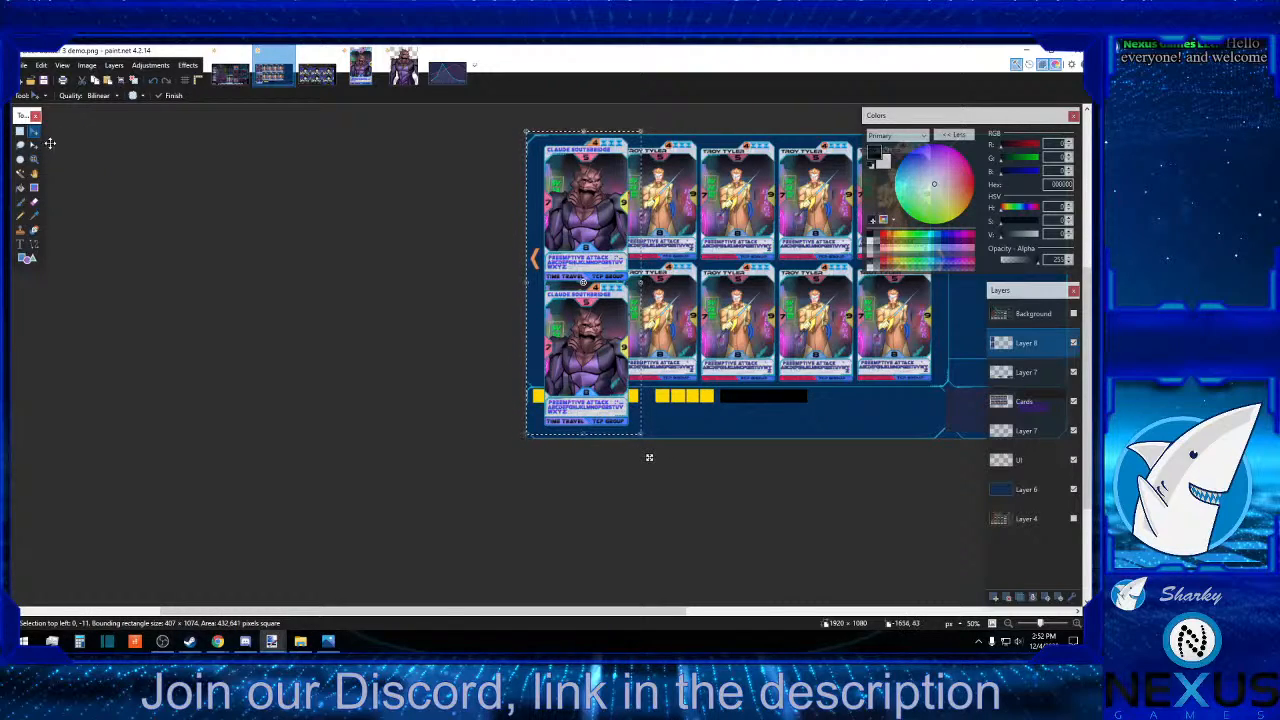
left_click(21, 133)
left_click(326, 385)
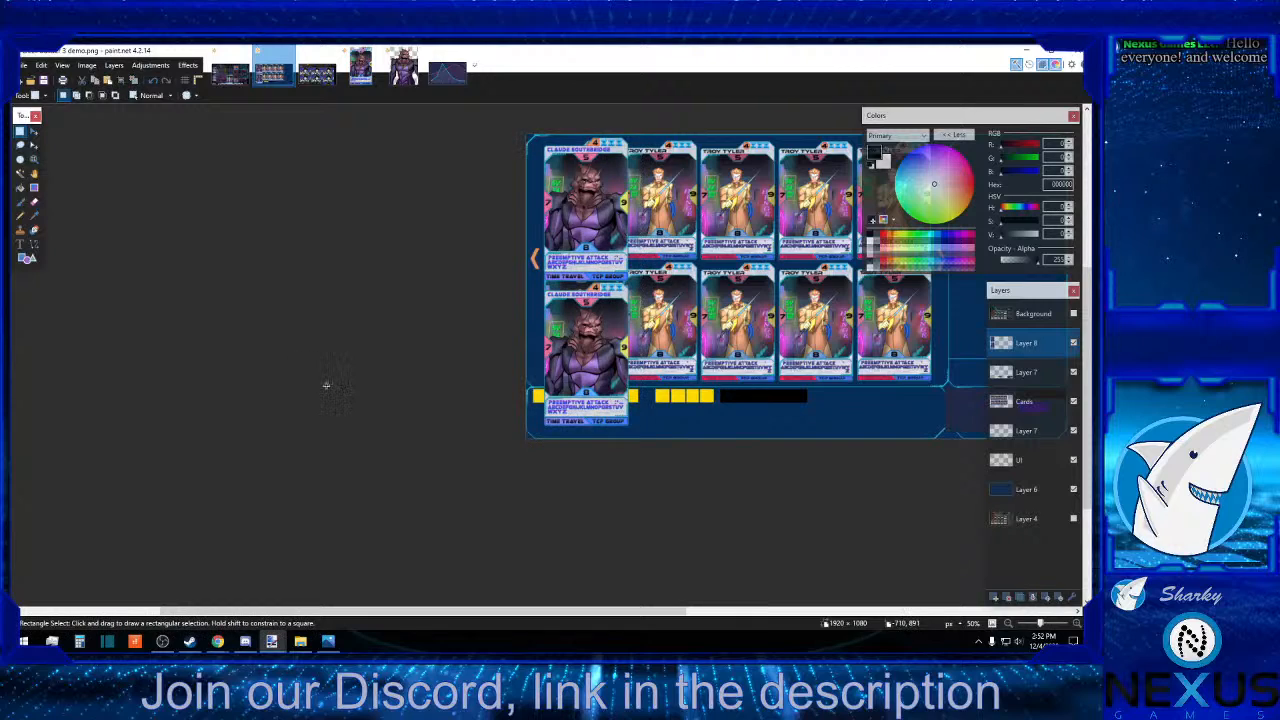
Select the filter placeholders on the upper Layer 7, move them down about 116 pixels to just above the lower frame edge, and clear the selection.
left_click(1077, 625)
left_click(1077, 625)
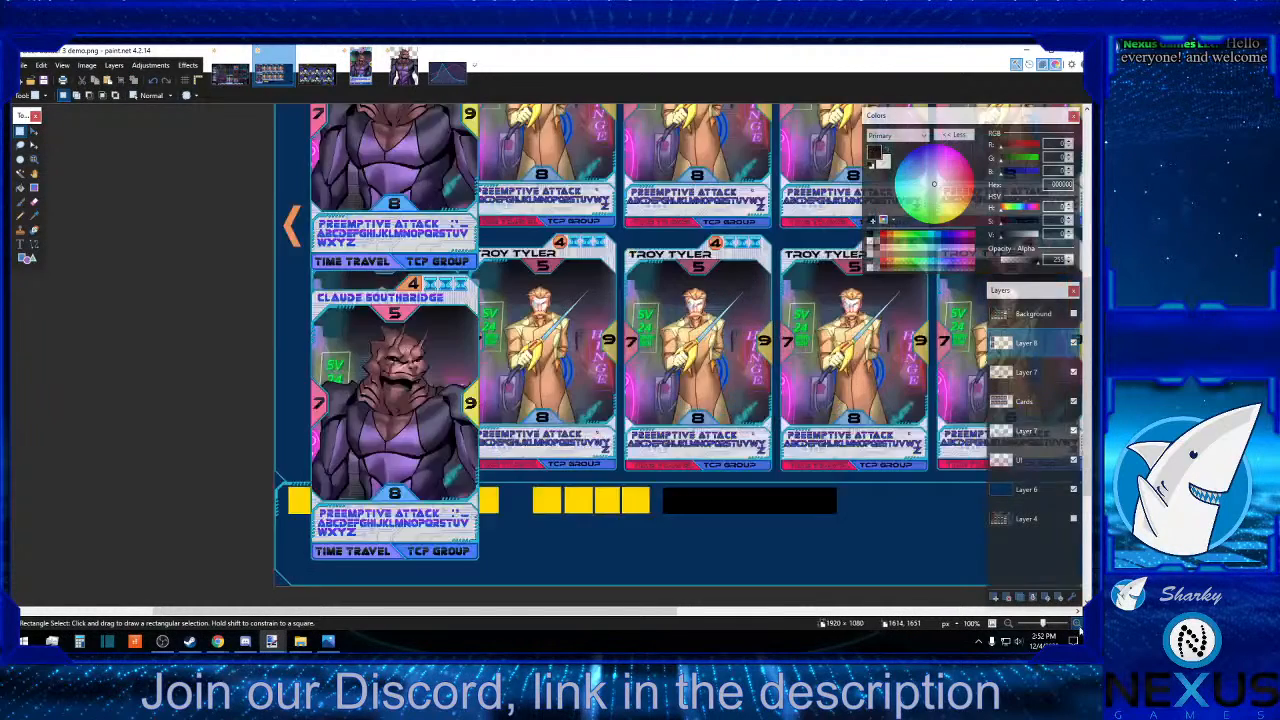
left_click(1077, 625)
scroll(517, 483, "down", 4)
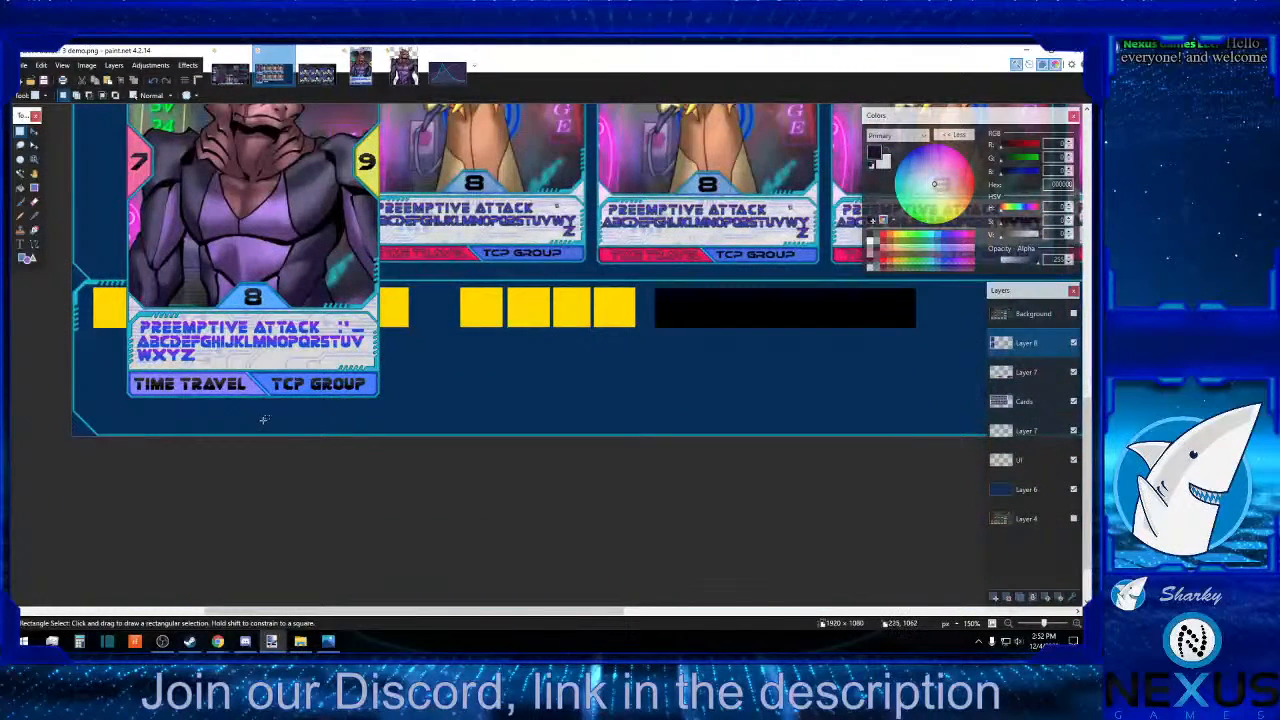
left_click(1038, 379)
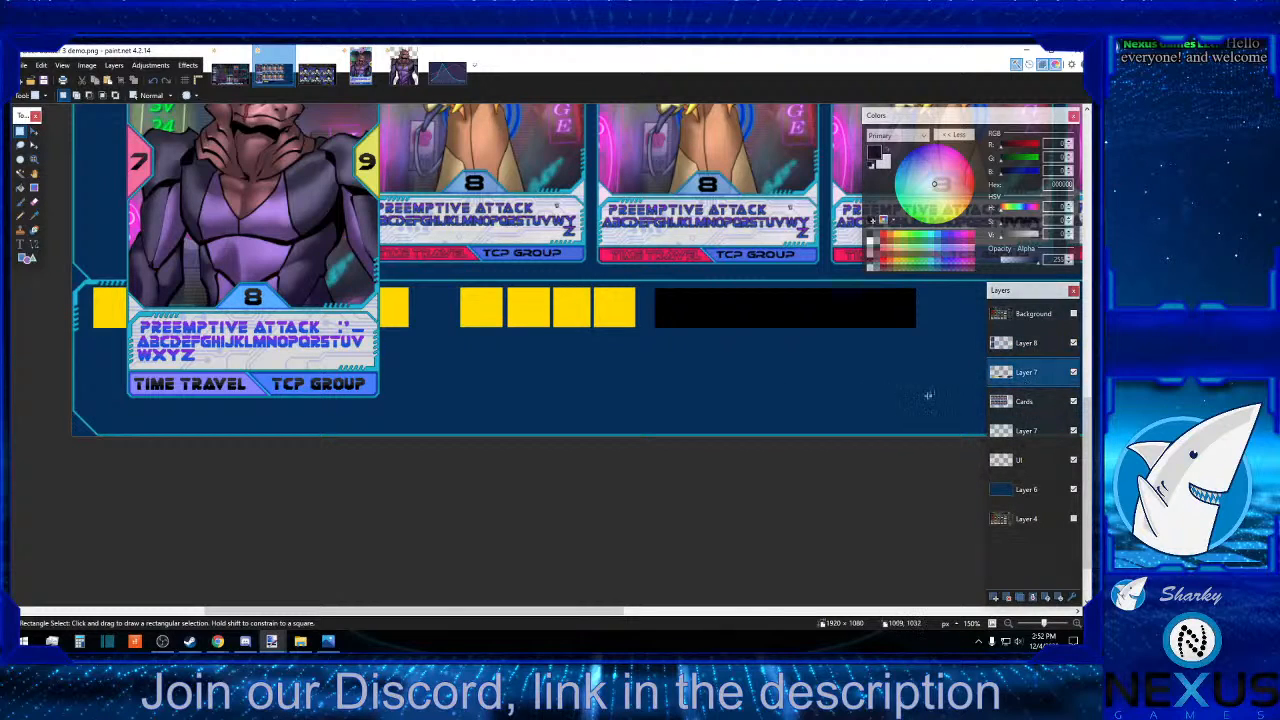
left_click_drag(954, 396, 62, 275)
left_click(34, 131)
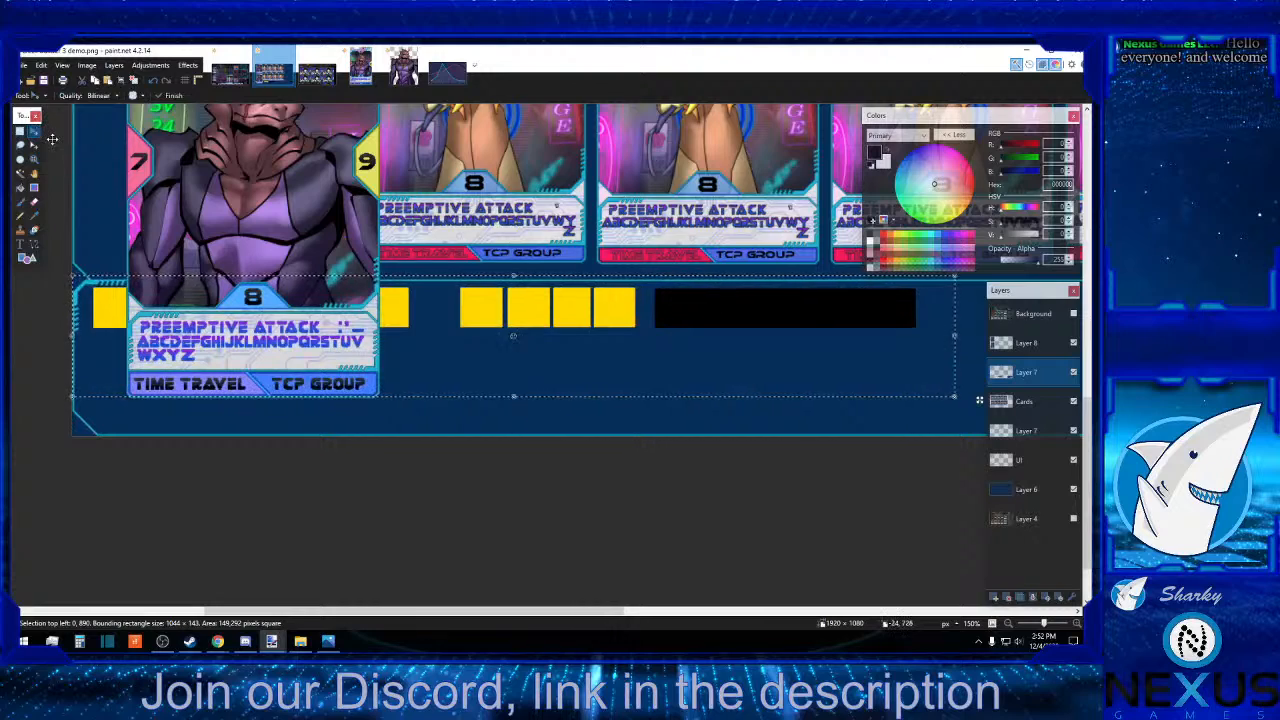
key("Down")
key("Down")
key("Down")
key("Down")
key("Down")
key("Down")
key("Down")
key("Down")
key("Down")
key("Down")
key("Down")
key("Down")
key("Down")
key("Down")
key("Down")
key("Down")
key("Down")
key("Down")
key("Down")
key("Down")
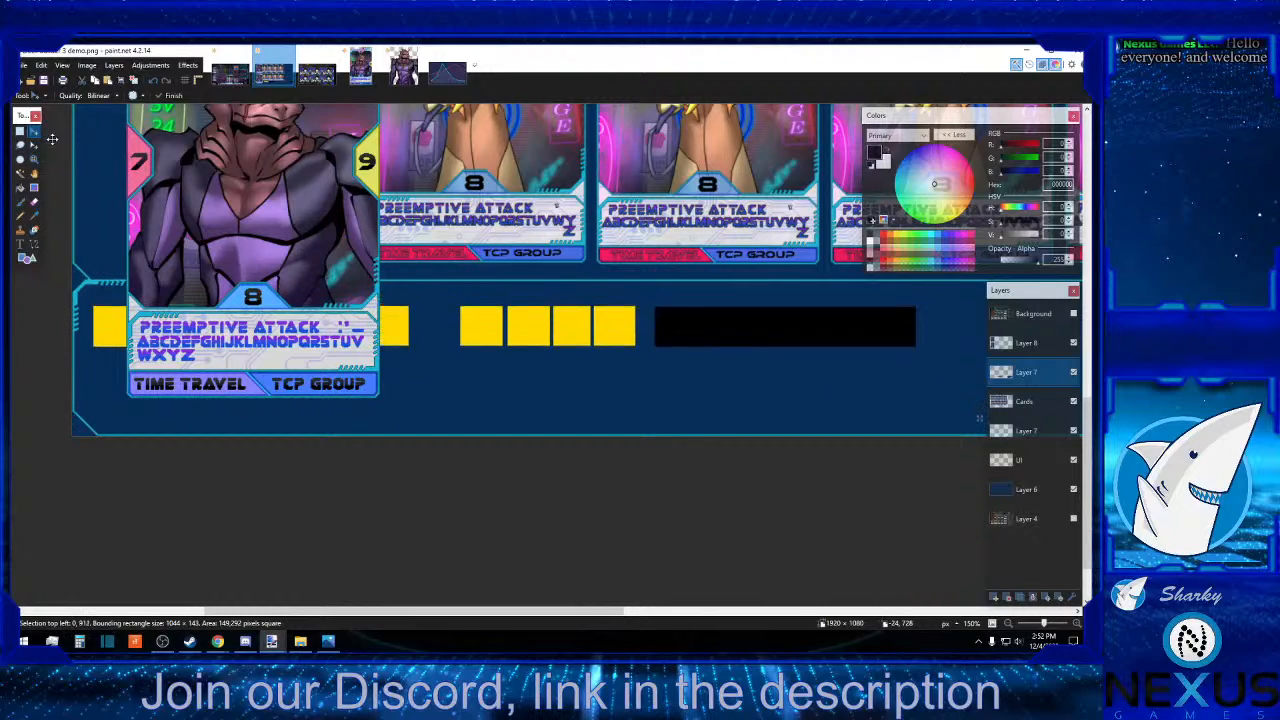
key("Down")
key("Down")
key("Down")
key("Down")
key("Down")
key("Down")
key("Down")
key("Down")
key("Down")
key("Down")
key("Down")
key("Down")
key("Down")
key("Down")
key("Down")
key("Down")
key("Down")
key("Down")
key("Down")
key("Down")
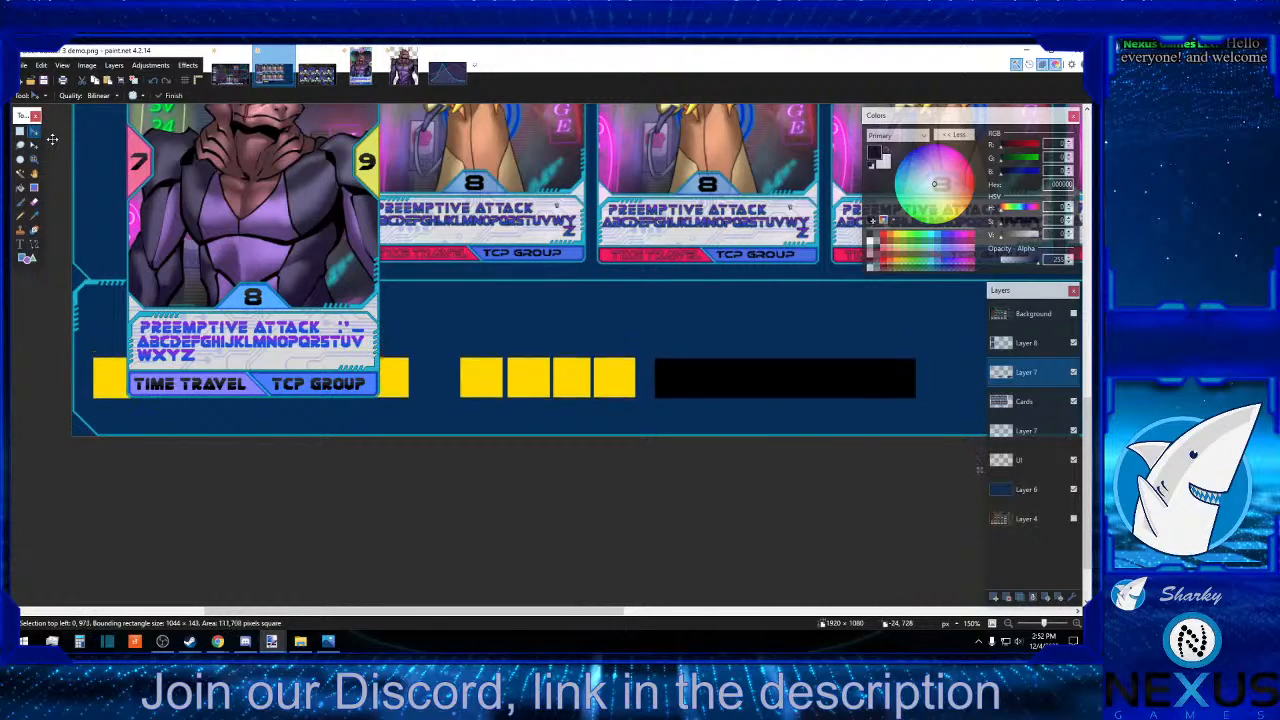
key("Down")
key("Down")
key("Down")
key("Down")
key("Down")
key("Down")
key("Down")
key("Down")
key("Down")
key("Down")
key("Down")
key("Down")
key("Down")
key("Down")
key("Down")
key("Down")
key("Down")
key("Down")
key("Down")
key("Down")
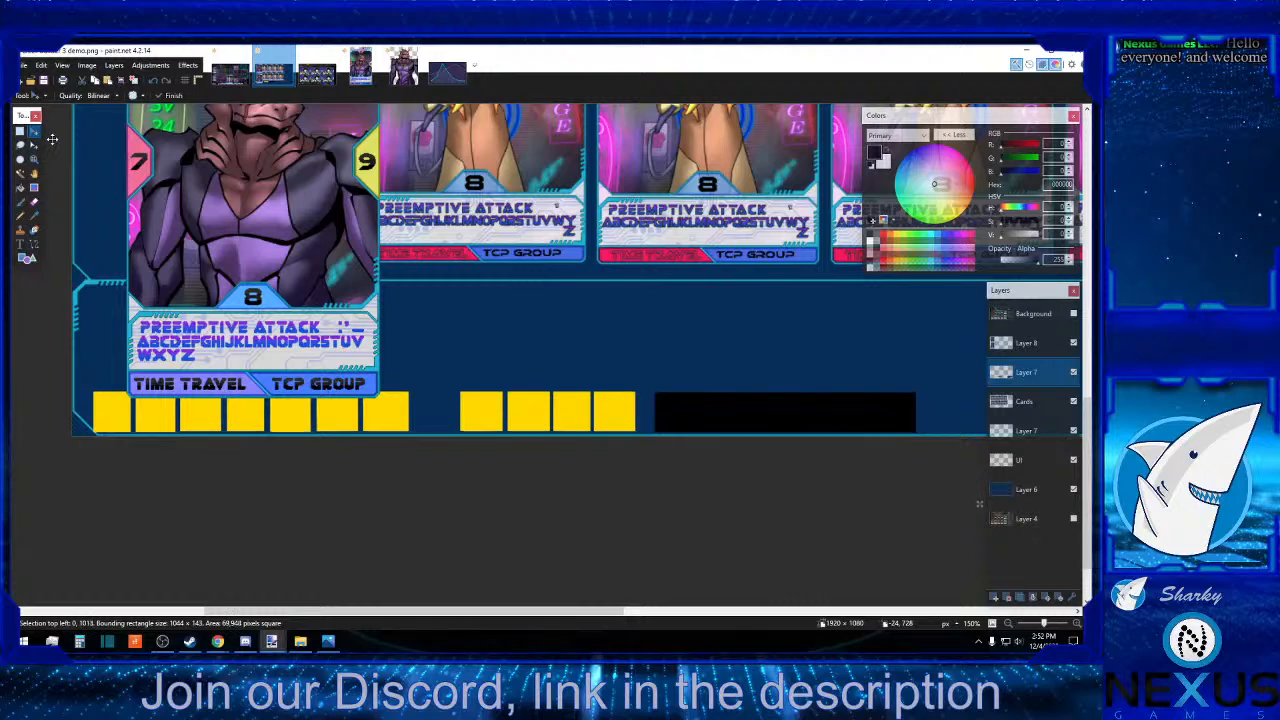
key("Up")
key("Up")
key("Up")
key("Up")
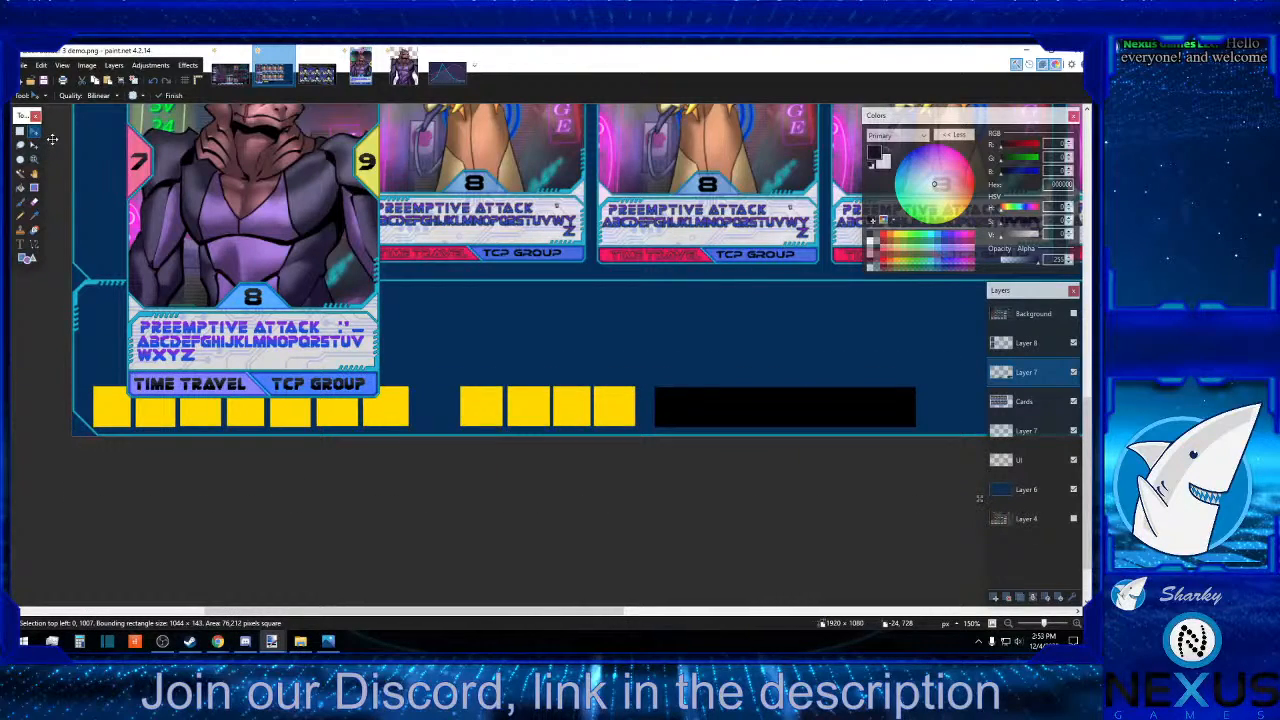
key("Up")
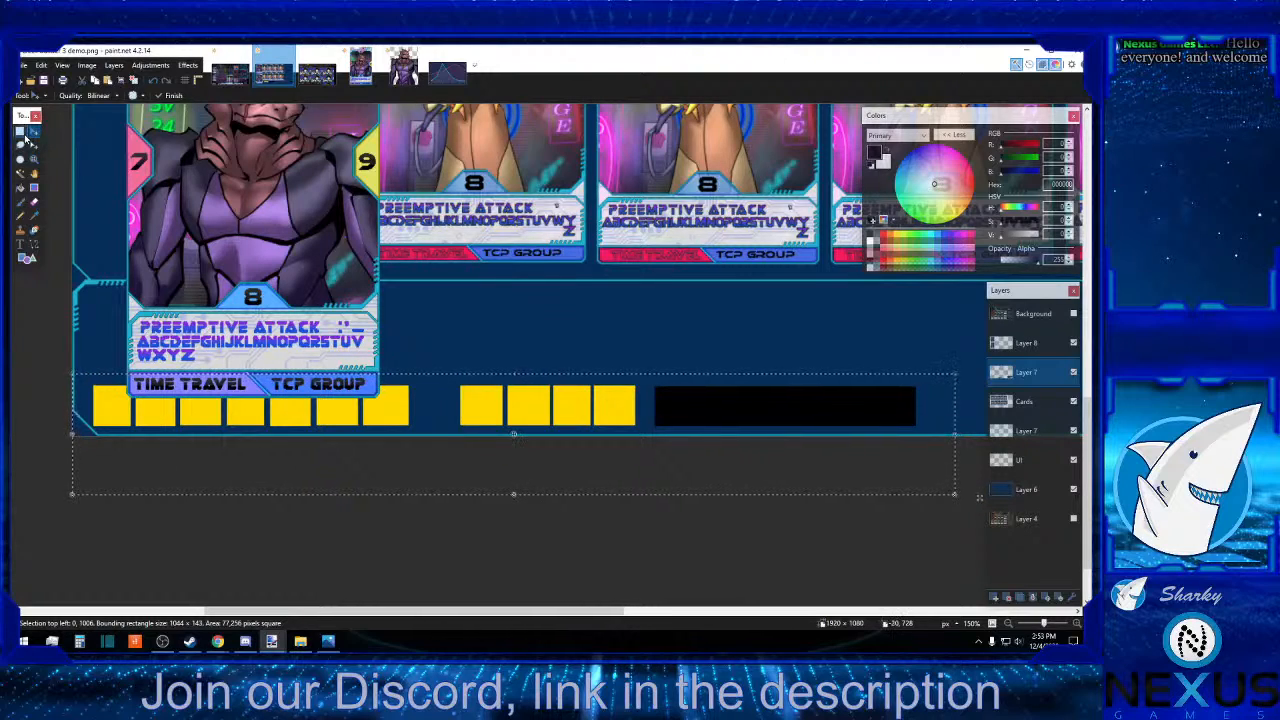
left_click(21, 132)
left_click(405, 400)
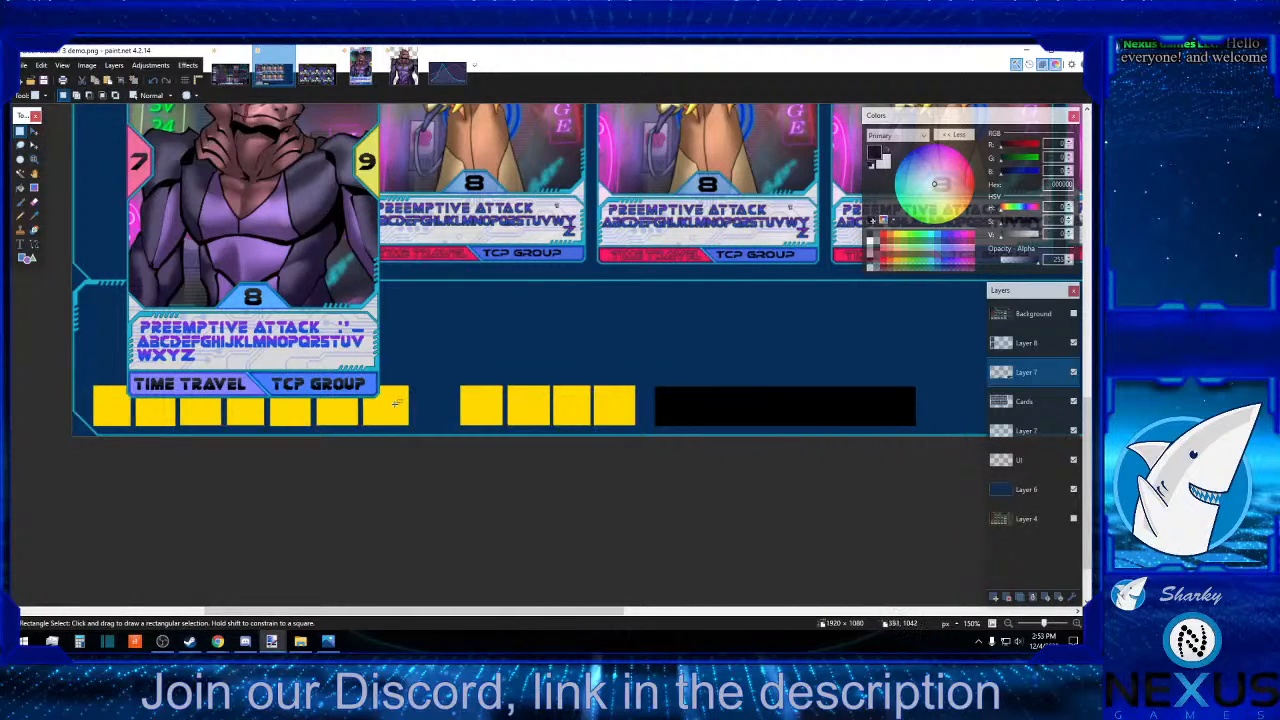
Select the area covering both Claude Southbridge cards and delete them from Layer 8.
left_click_drag(396, 404, 104, 199)
scroll(100, 237, "up", 3)
scroll(100, 237, "up", 8)
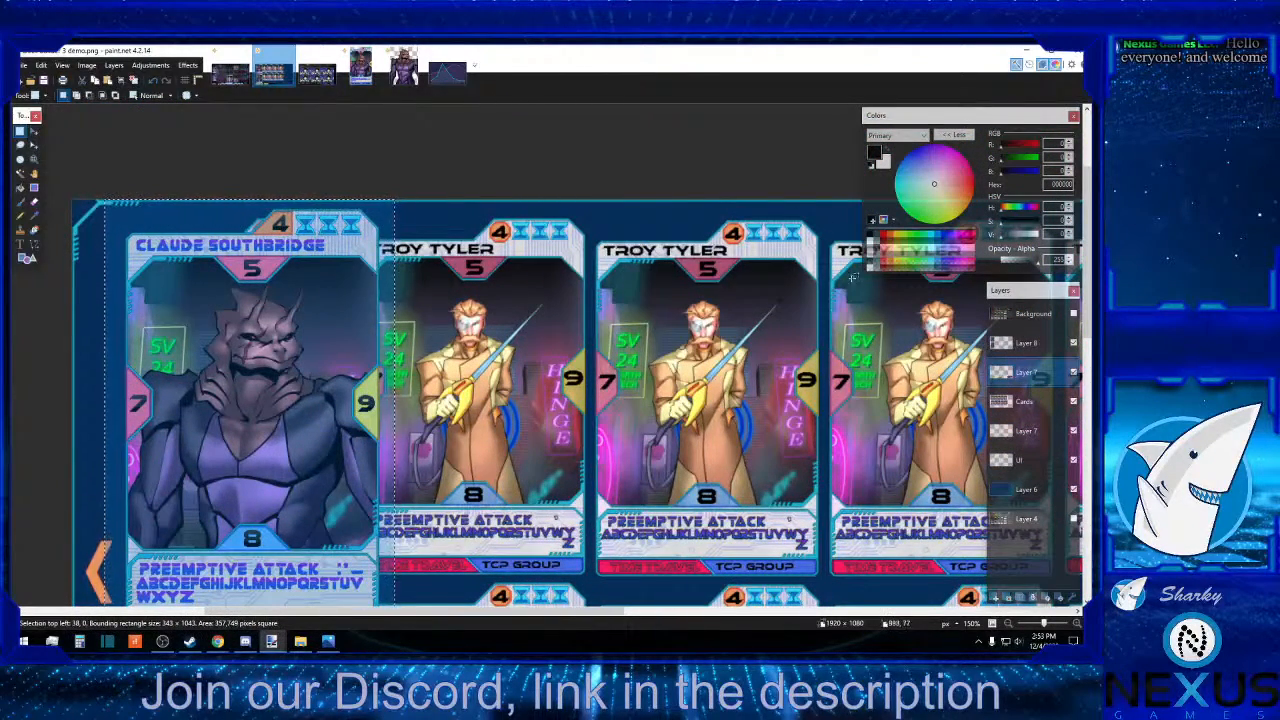
left_click(1015, 340)
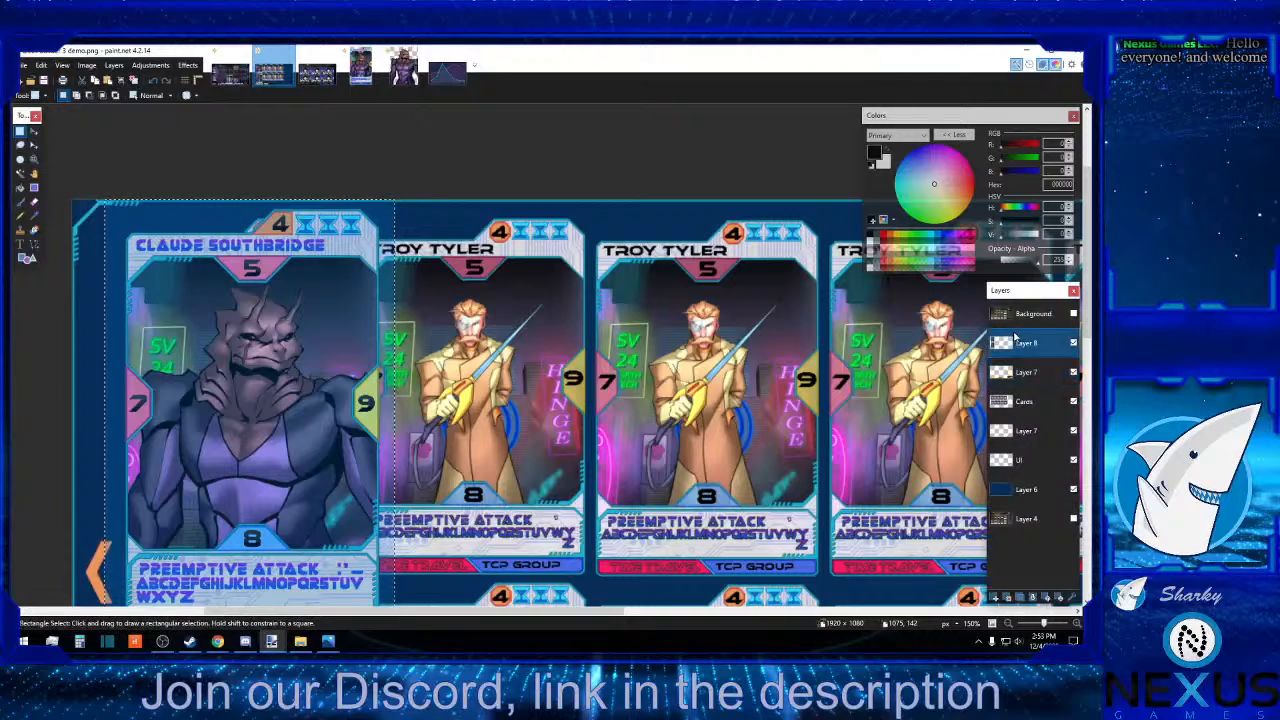
key("Delete")
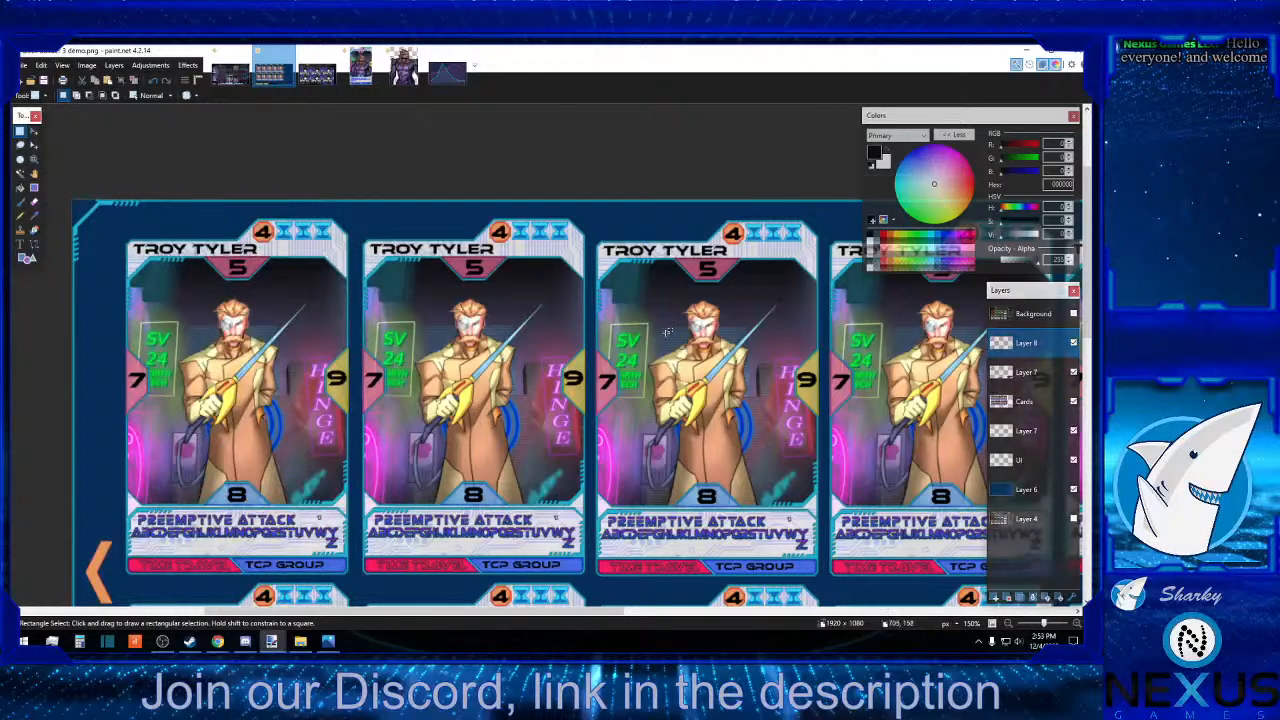
Move the emptied Layer 8 below the upper Layer 7 in the layer order.
scroll(667, 332, "down", 10)
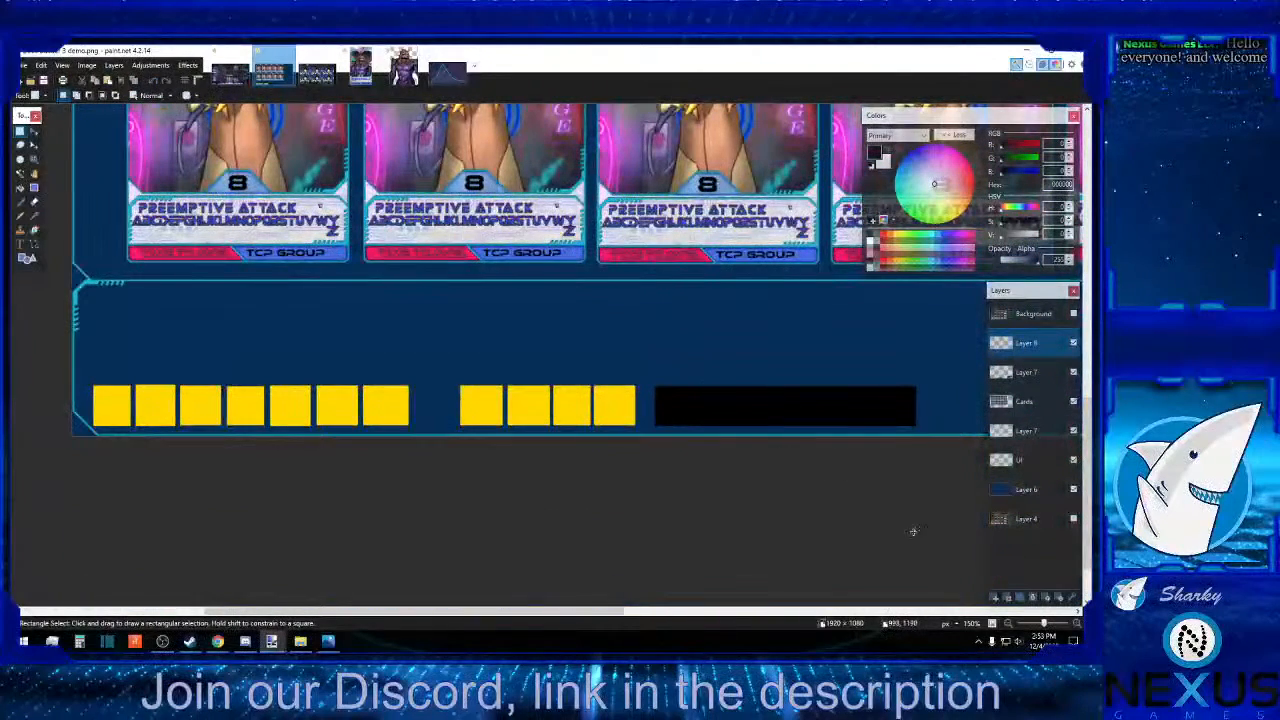
left_click(1010, 624)
left_click(1010, 624)
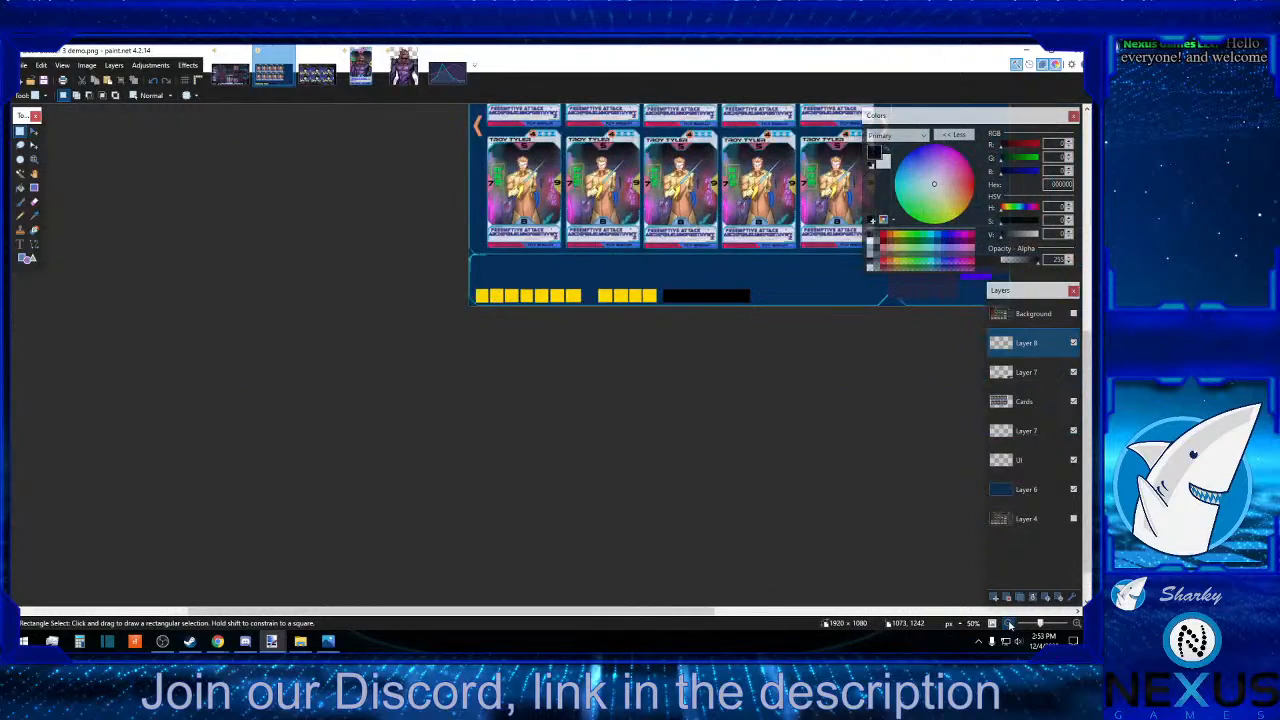
left_click_drag(690, 611, 584, 611)
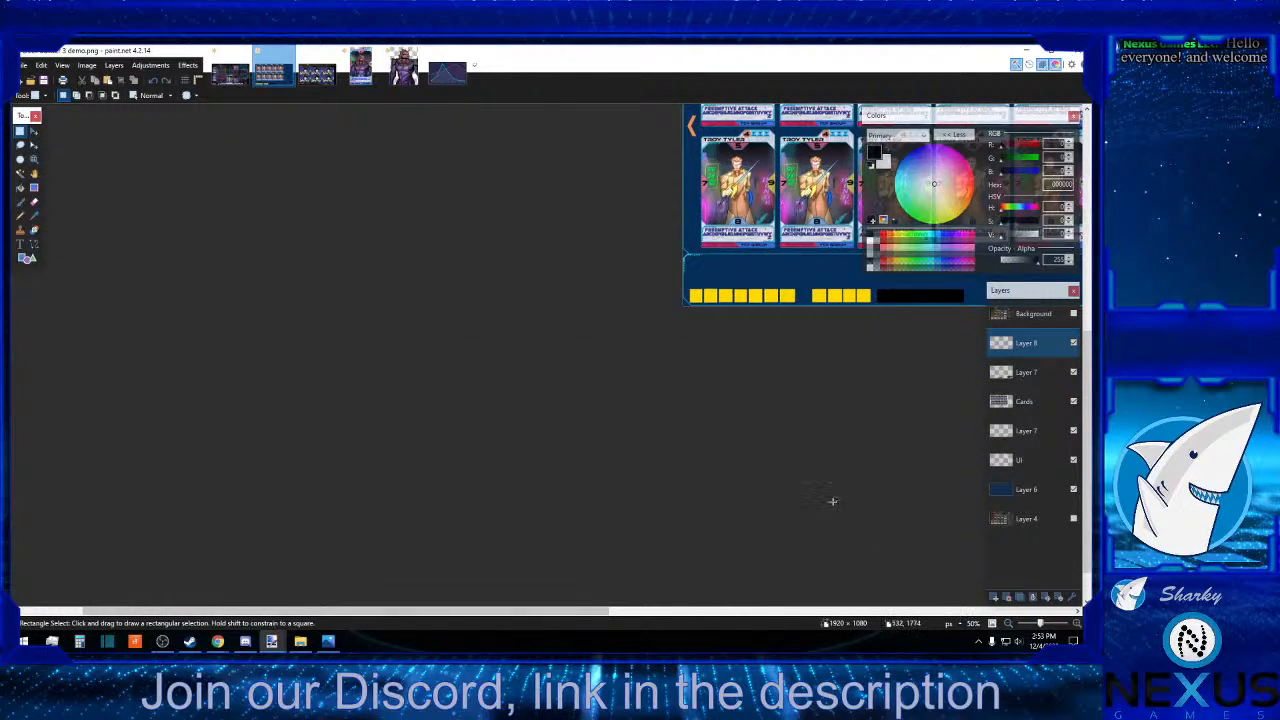
scroll(832, 502, "down", 1)
scroll(815, 504, "up", 3)
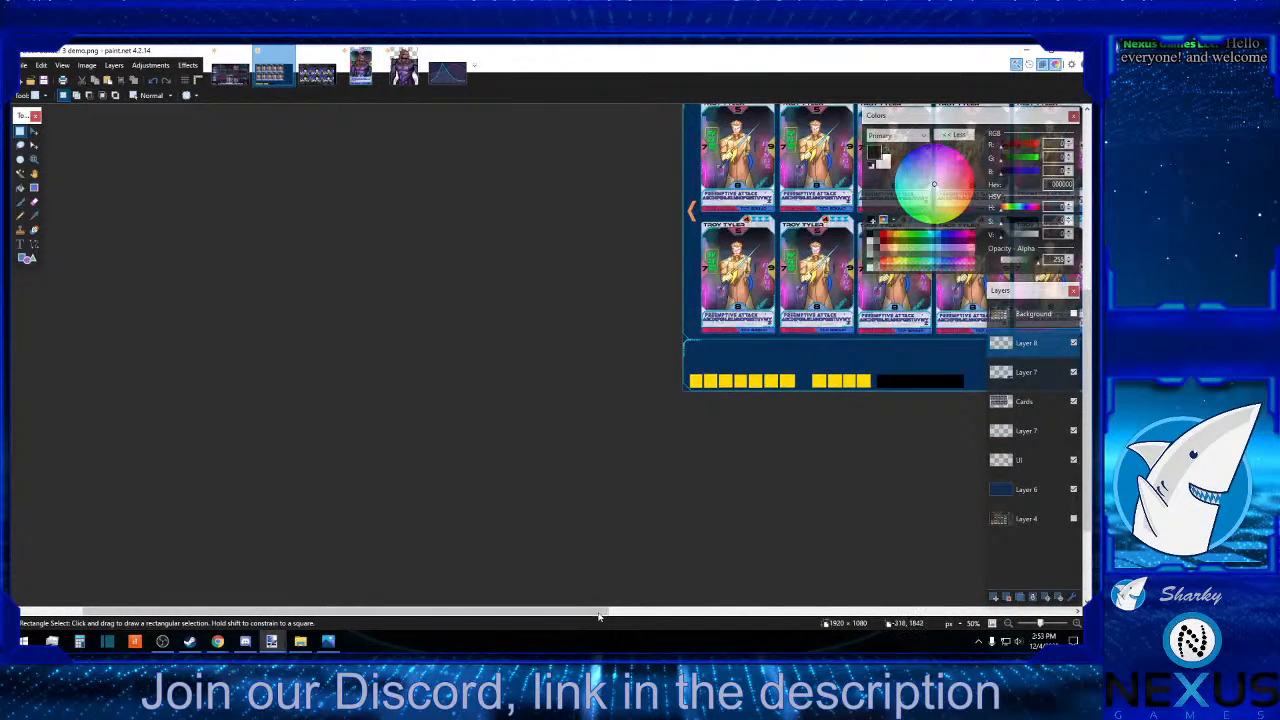
left_click(636, 612)
left_click_drag(667, 611, 393, 605)
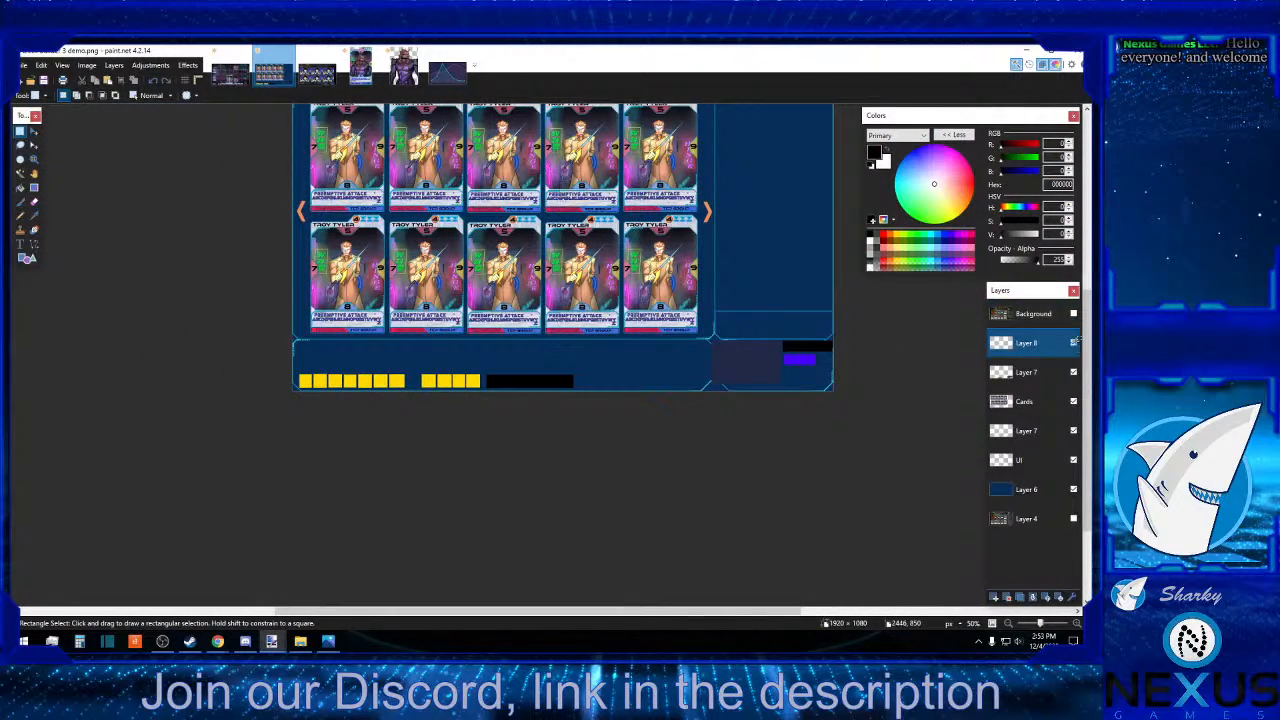
left_click_drag(1045, 345, 1040, 374)
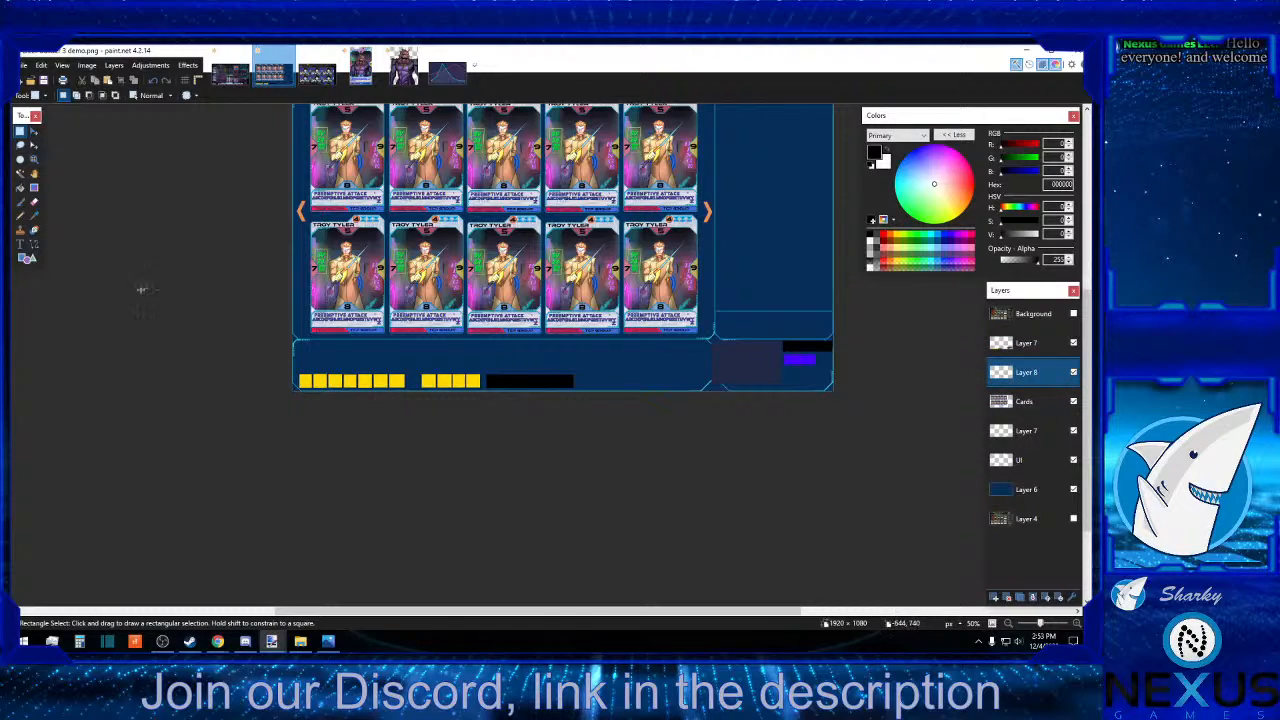
On Layer 8, draw a solid purple (B200FF) rectangle behind the filter placeholders and a green (4CFF00) one behind the lower-right corner boxes.
left_click(957, 236)
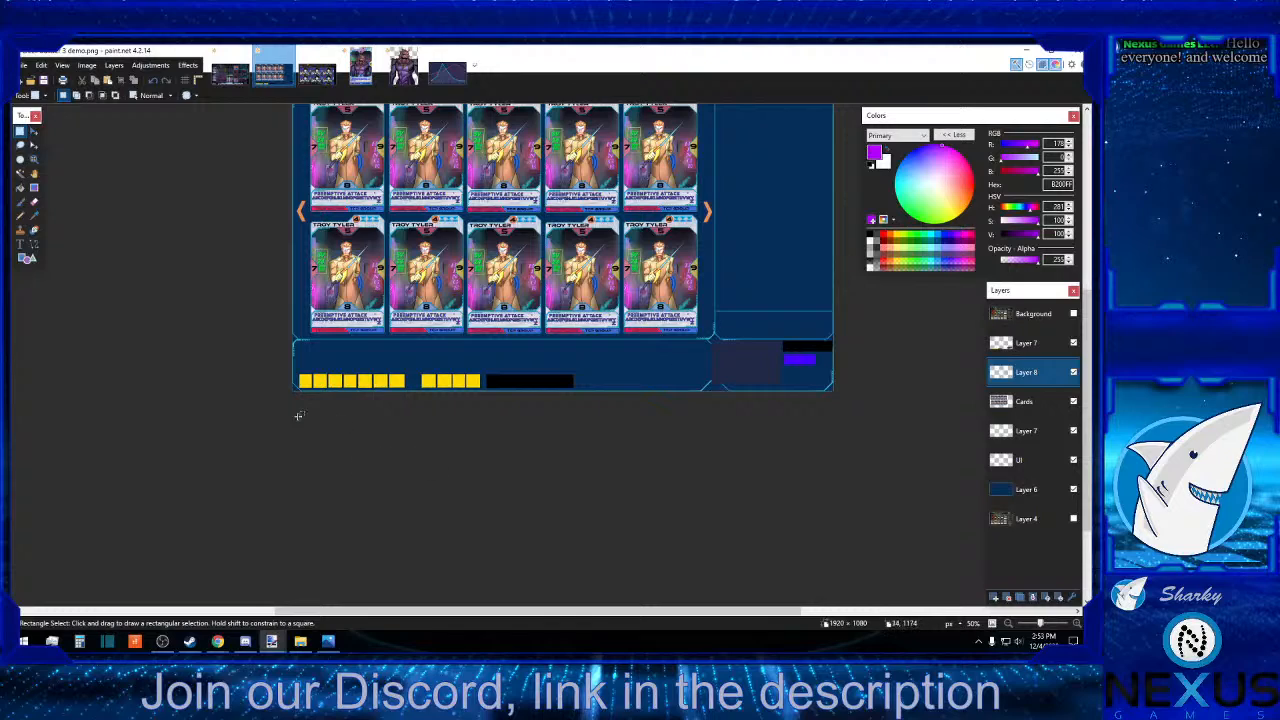
left_click(30, 259)
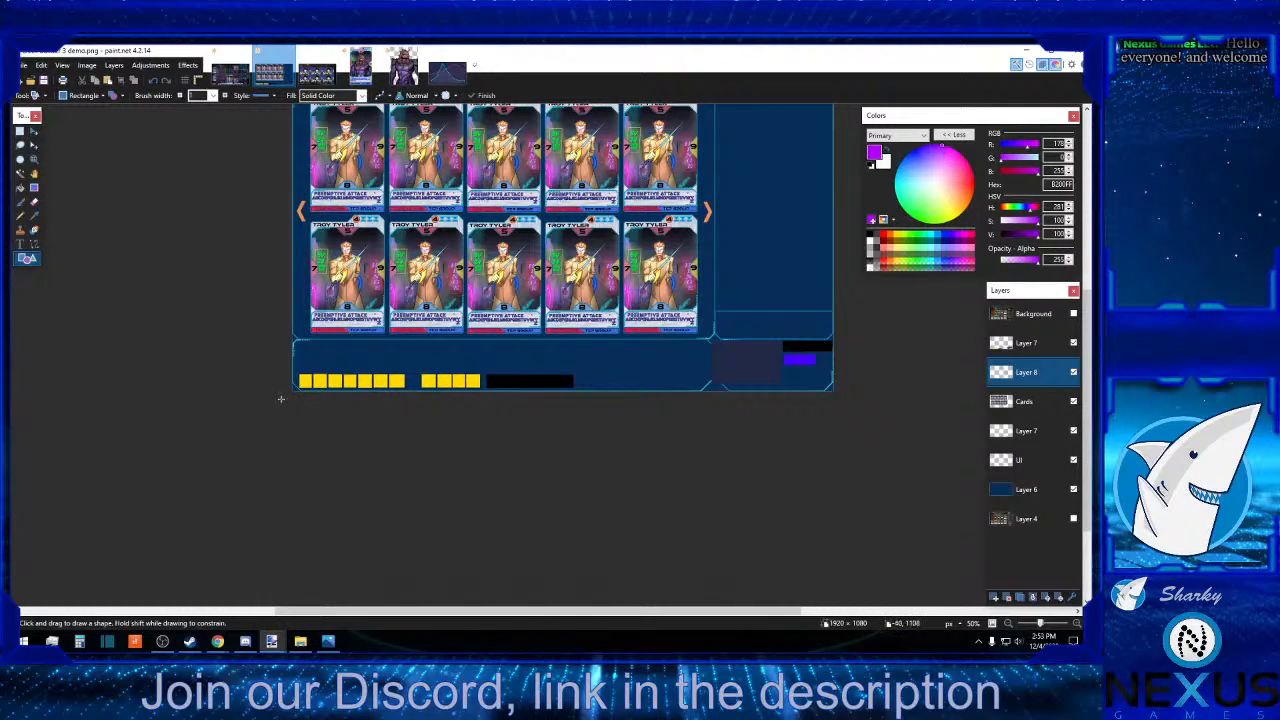
left_click_drag(280, 399, 706, 372)
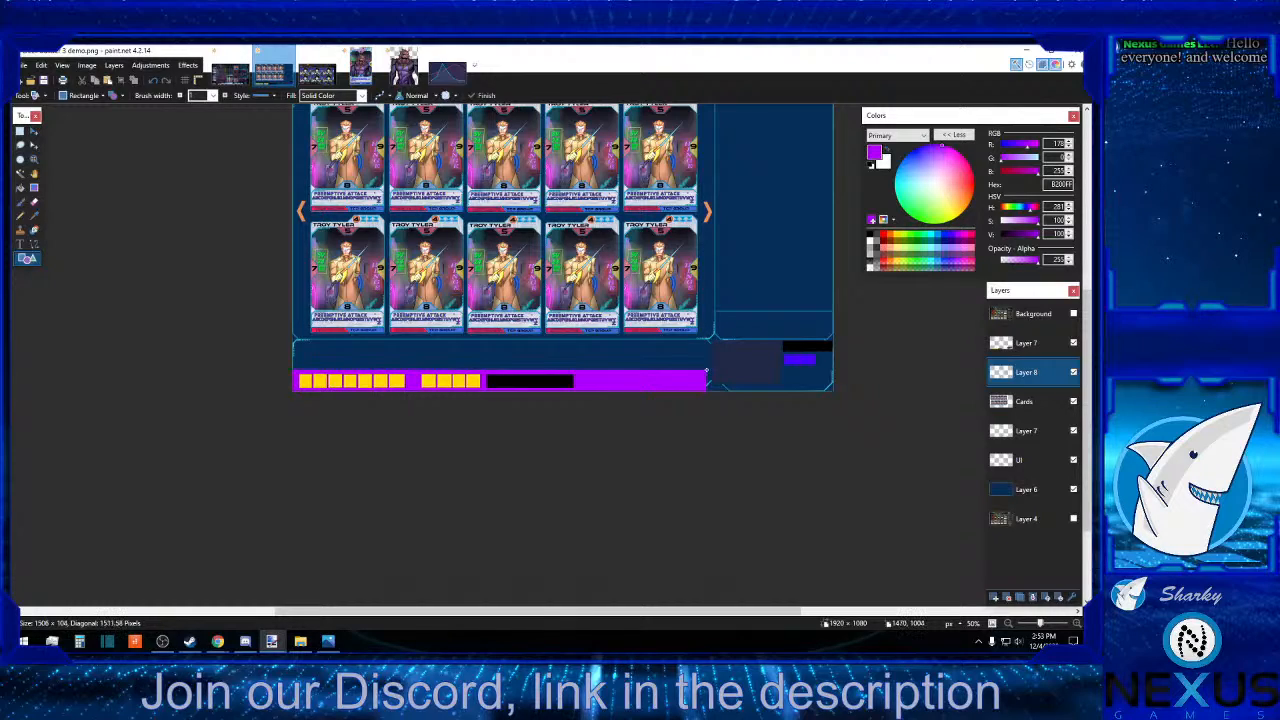
left_click_drag(706, 372, 706, 372)
key("Return")
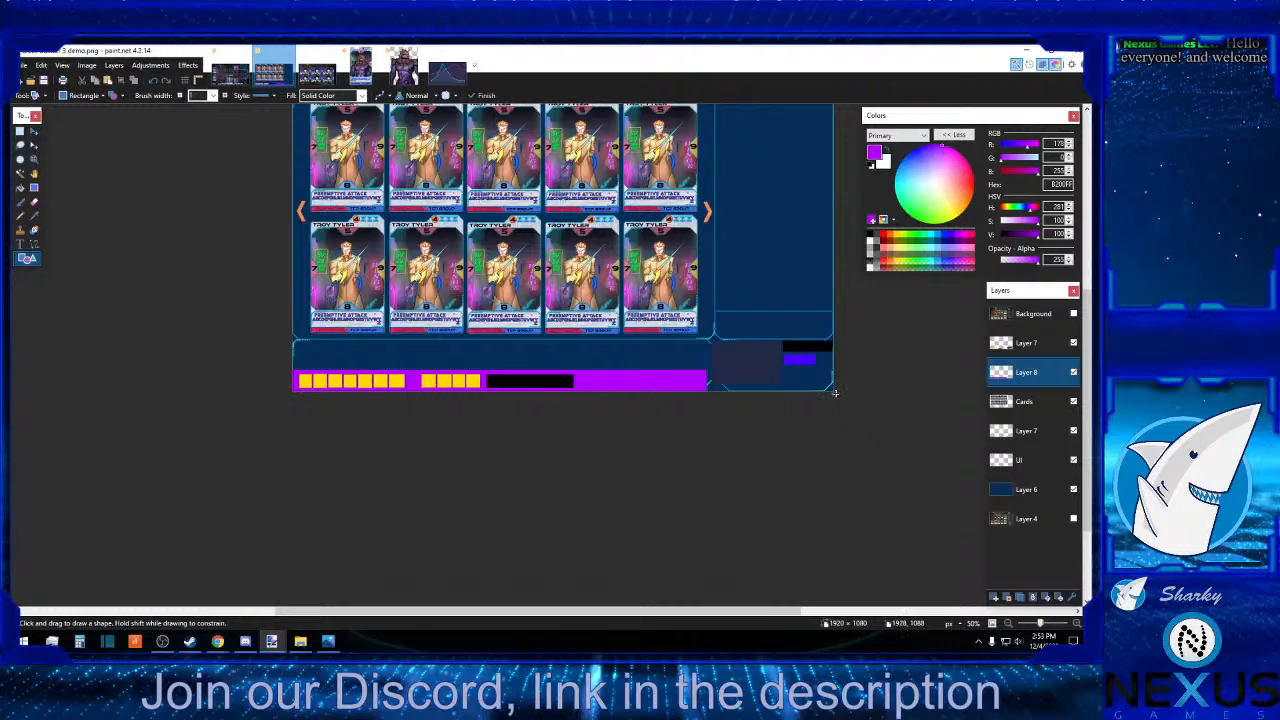
left_click(911, 235)
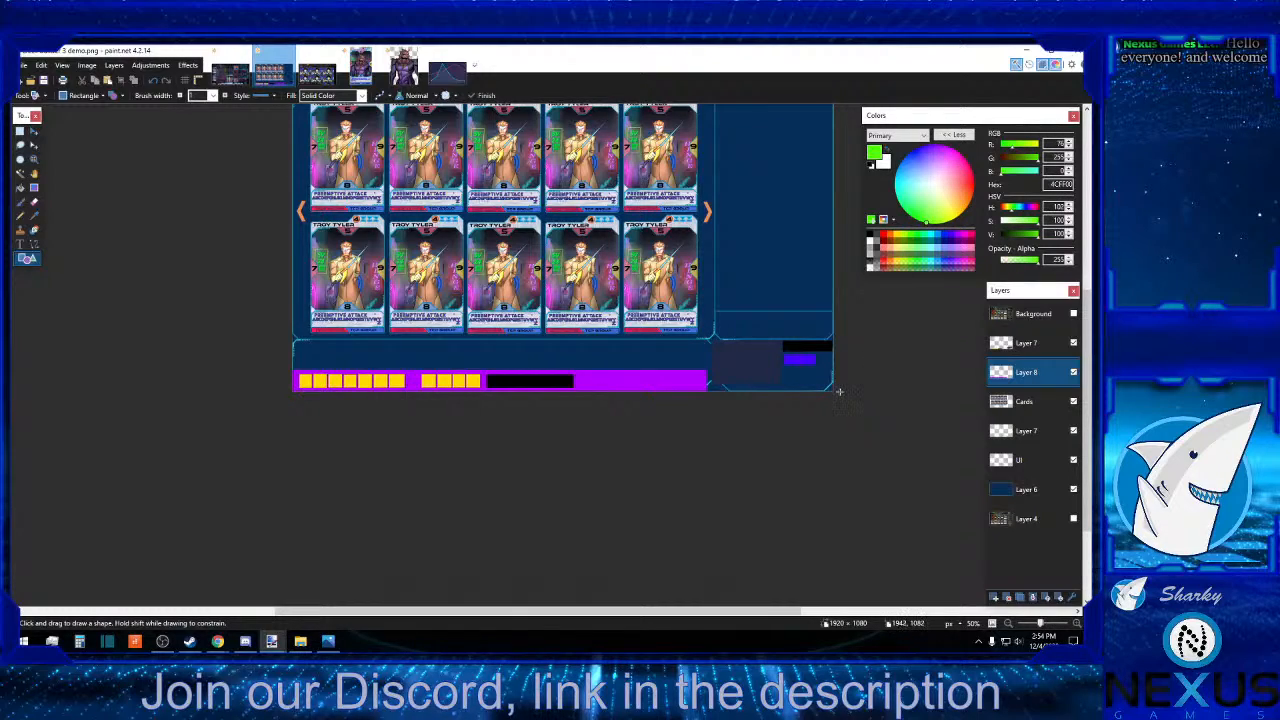
left_click_drag(838, 392, 713, 335)
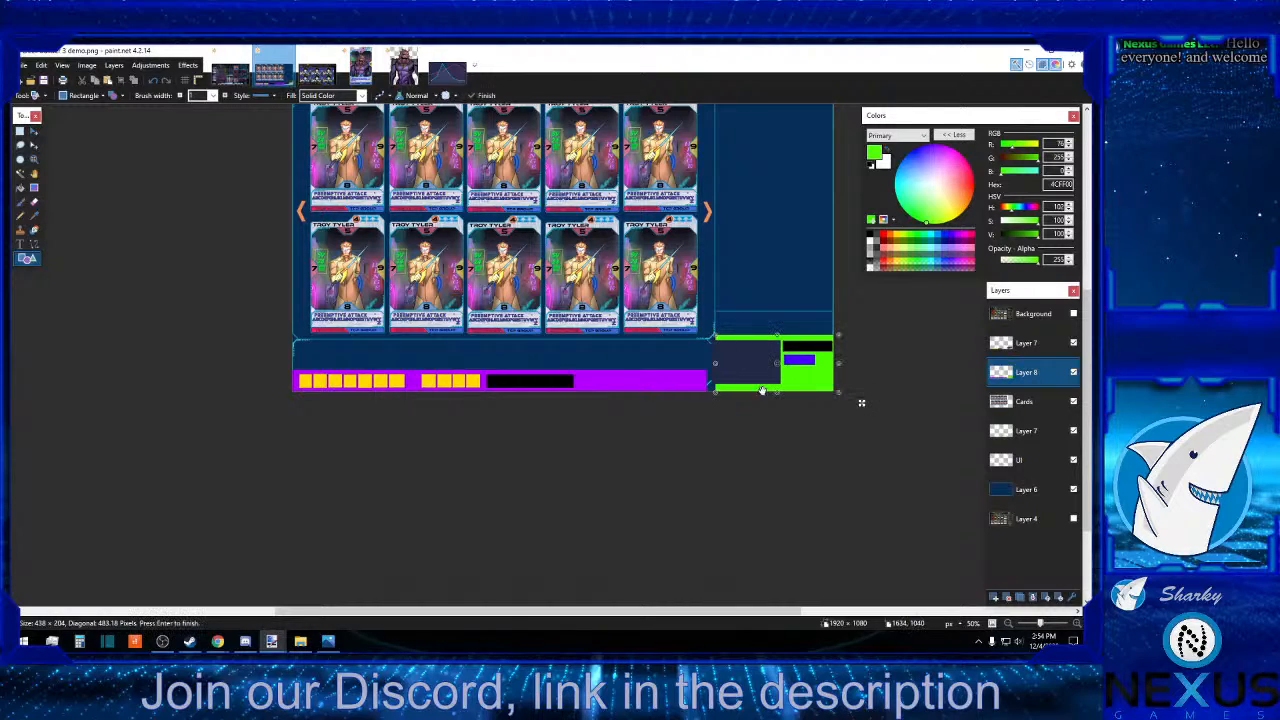
Sample the purple strip's colour and draw another purple rectangle that extends the strip to the green block.
left_click(34, 216)
left_click(668, 381)
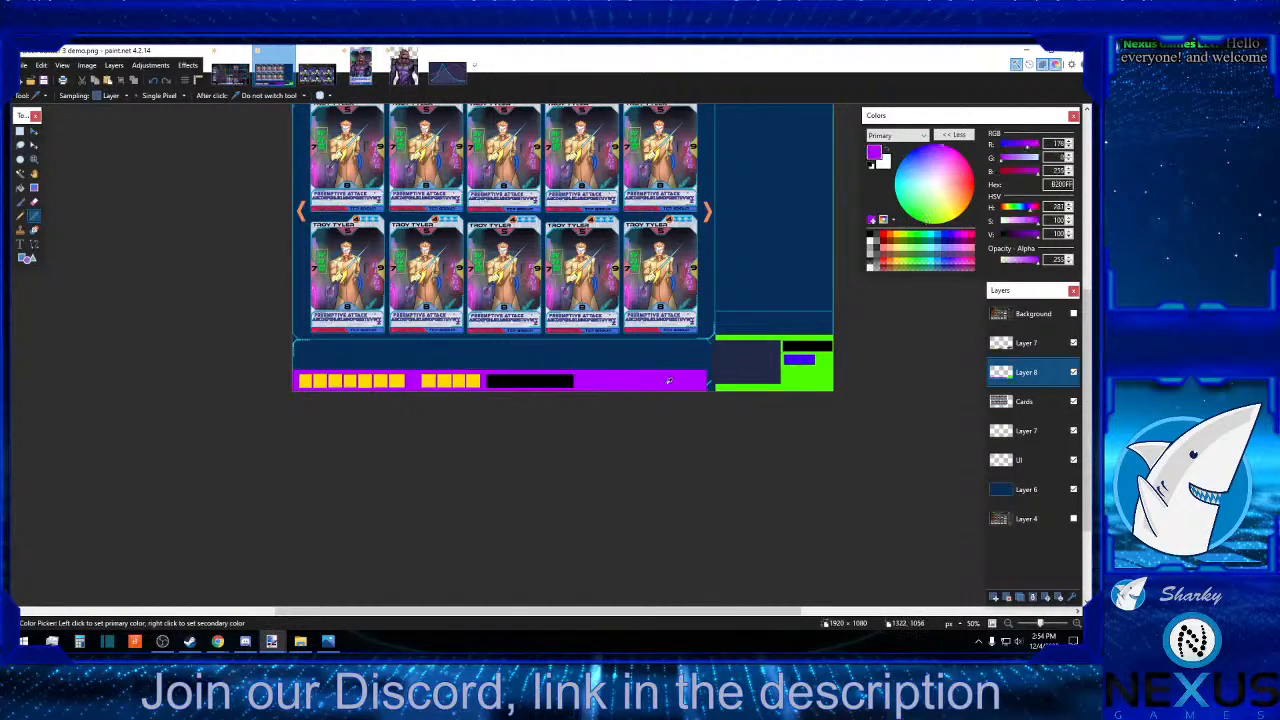
left_click(29, 257)
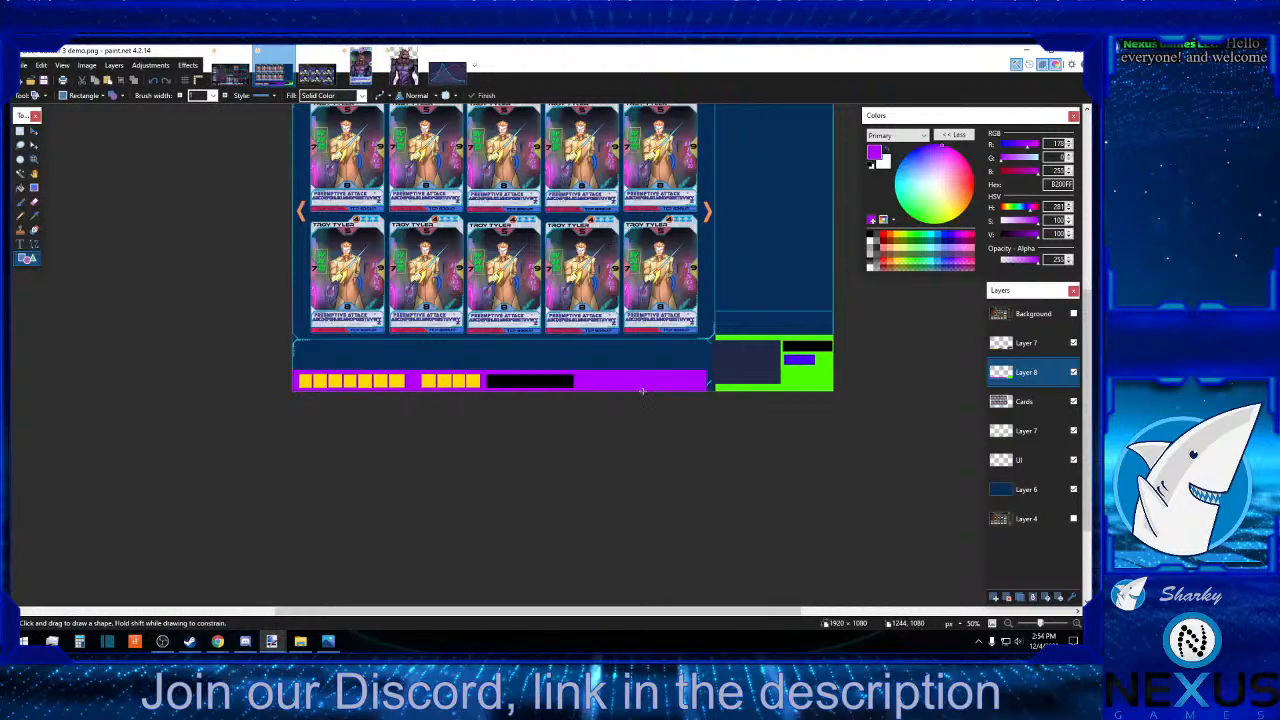
left_click_drag(642, 390, 693, 381)
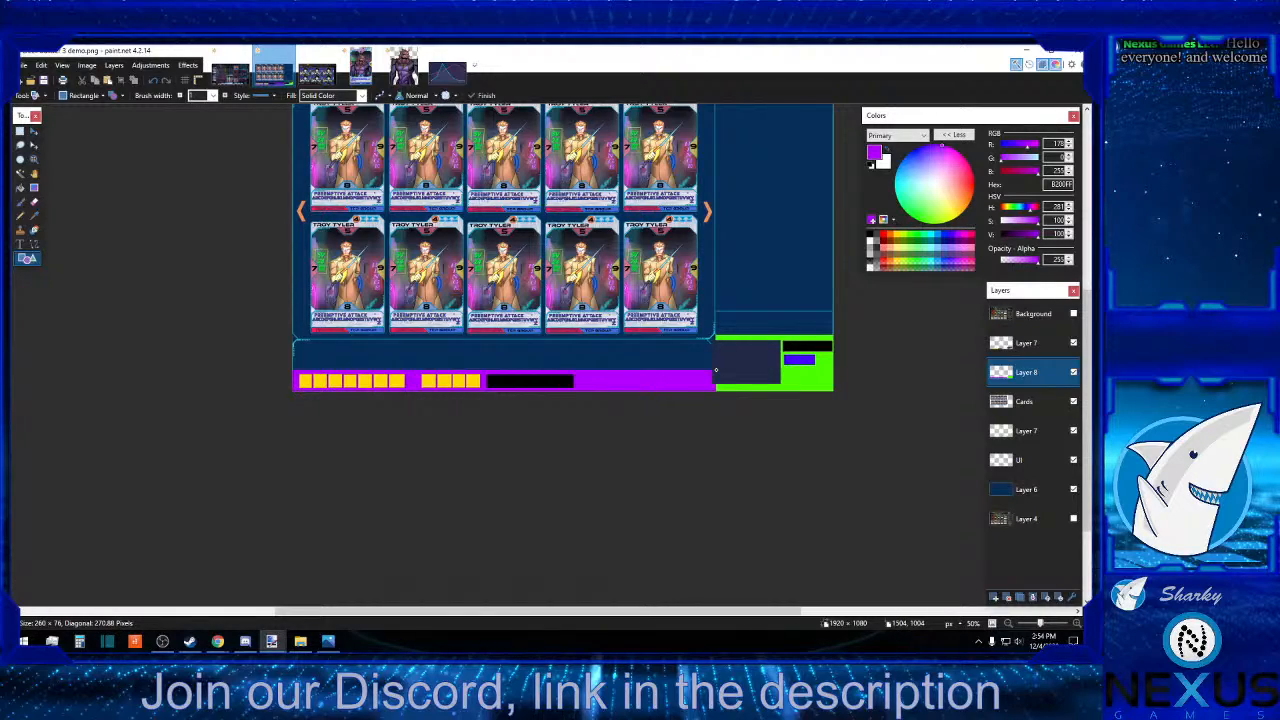
left_click_drag(715, 370, 715, 370)
key("Return")
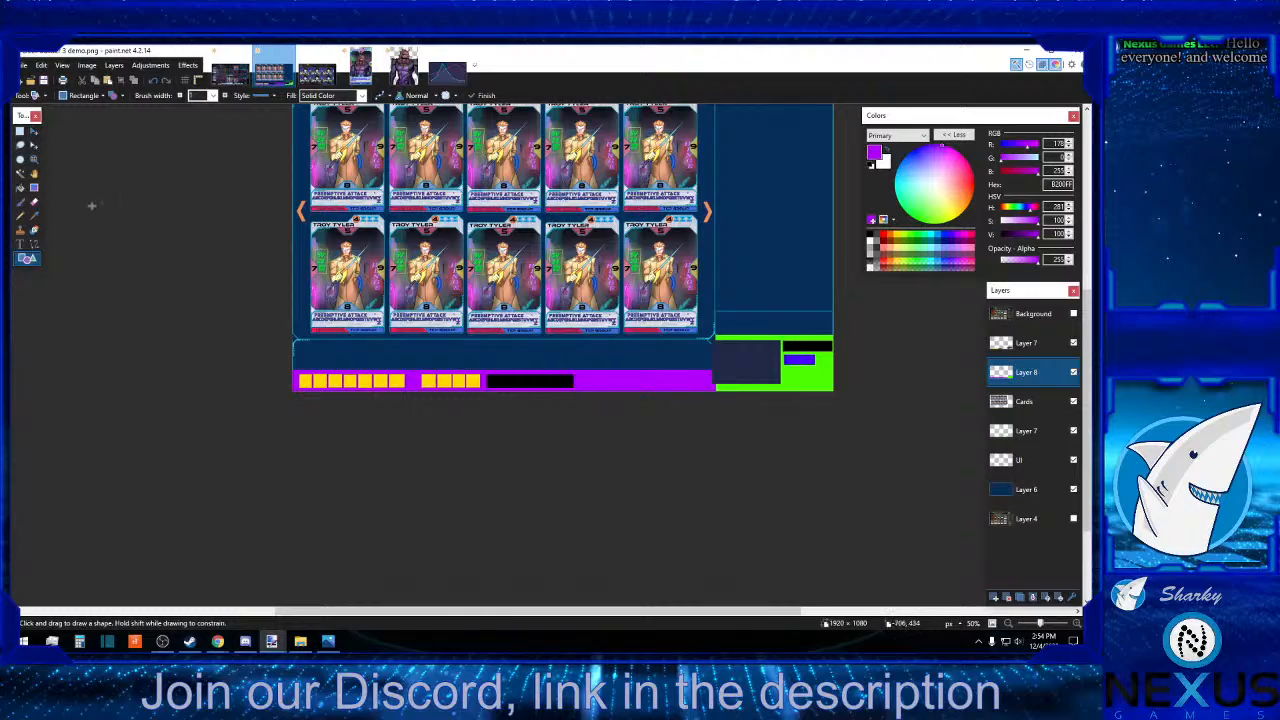
Draw a solid cyan (00FFFF) rectangle, about 1522 × 1022 pixels, over the card area down to the purple strip.
left_click(20, 131)
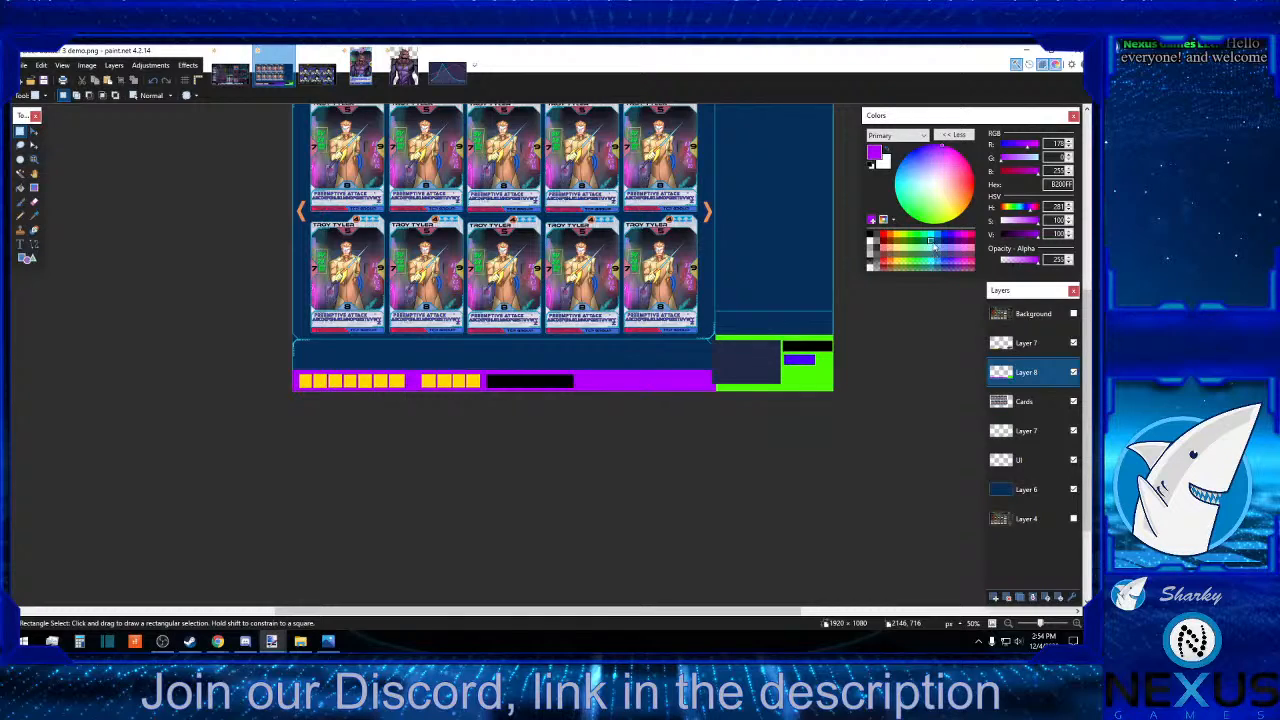
left_click(931, 237)
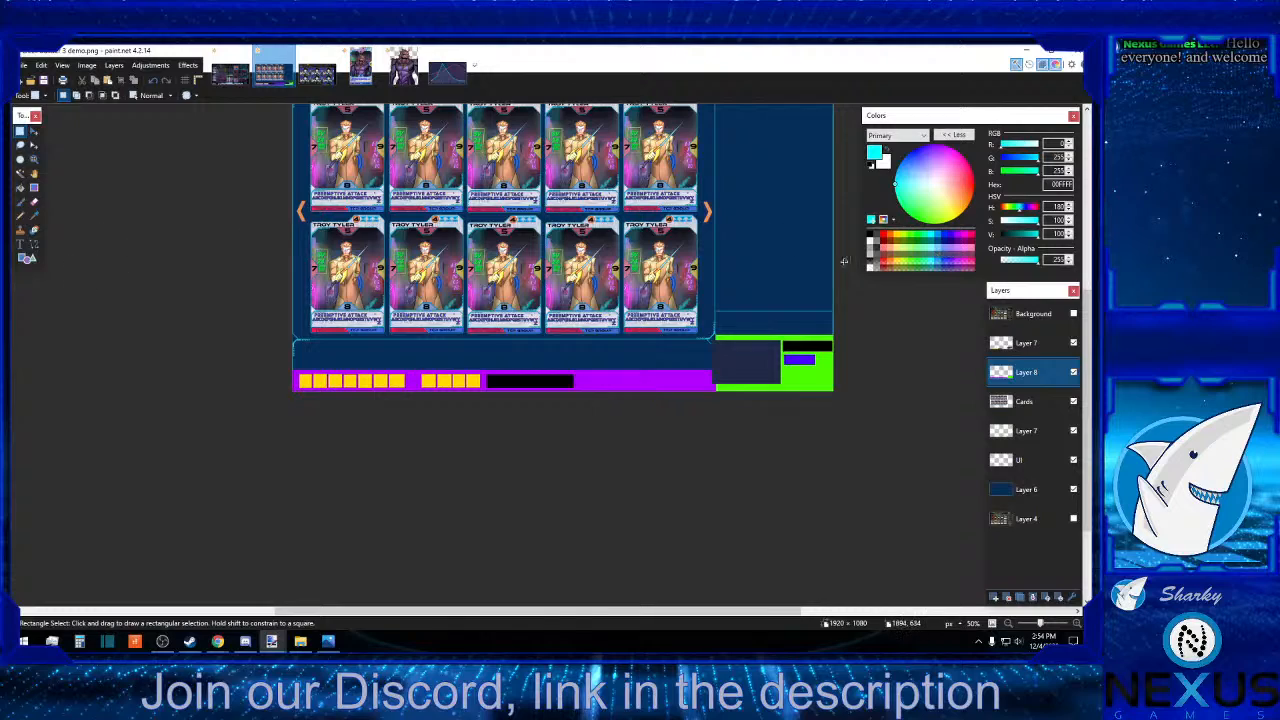
scroll(485, 346, "up", 3)
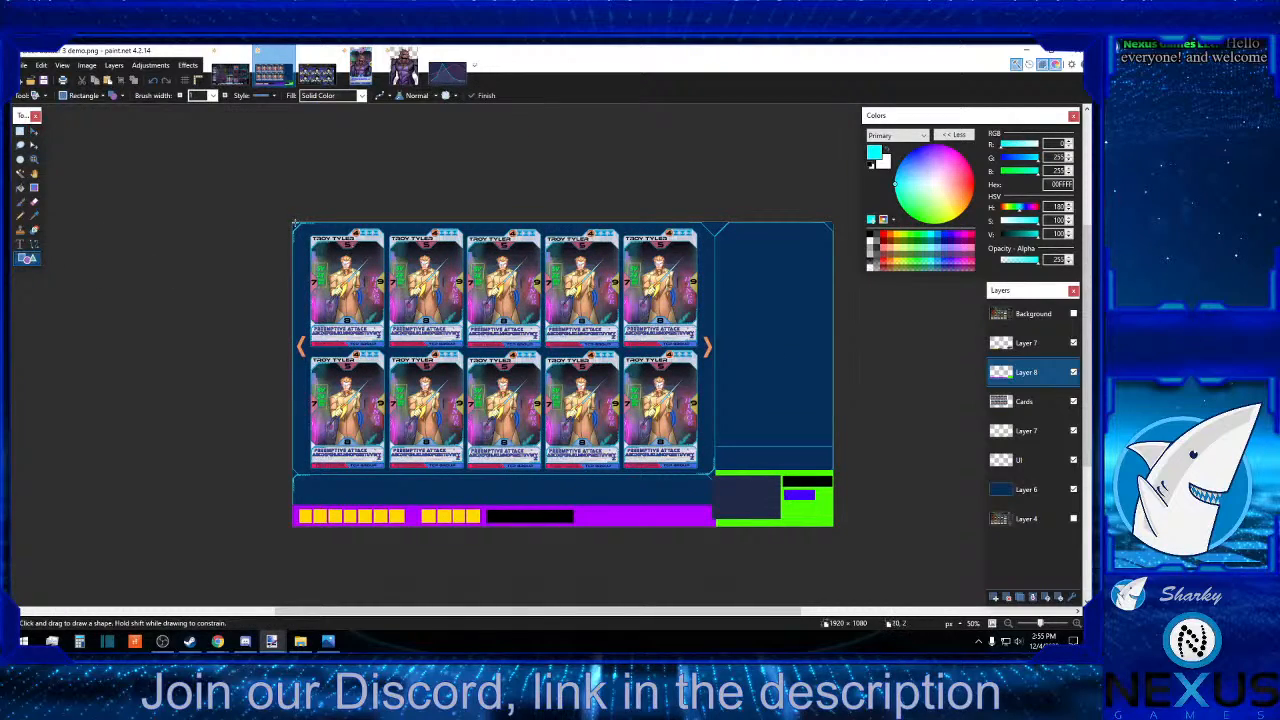
left_click_drag(288, 218, 716, 506)
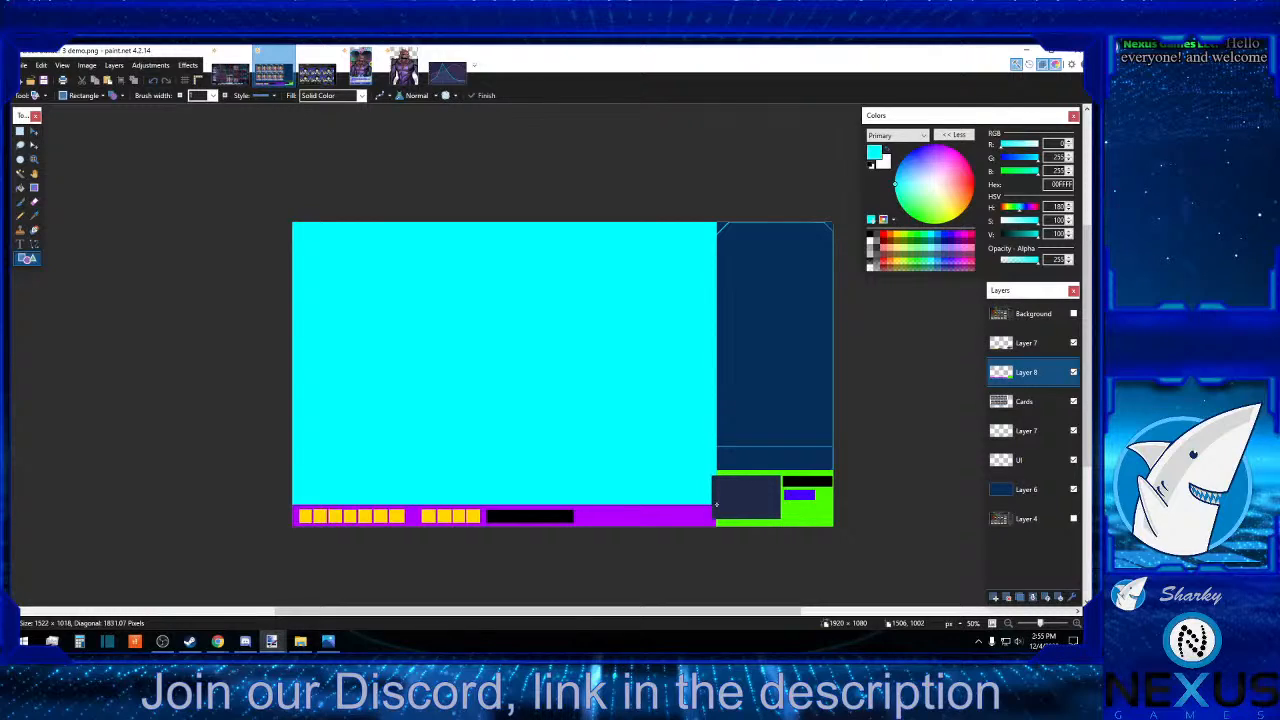
left_click_drag(716, 504, 716, 506)
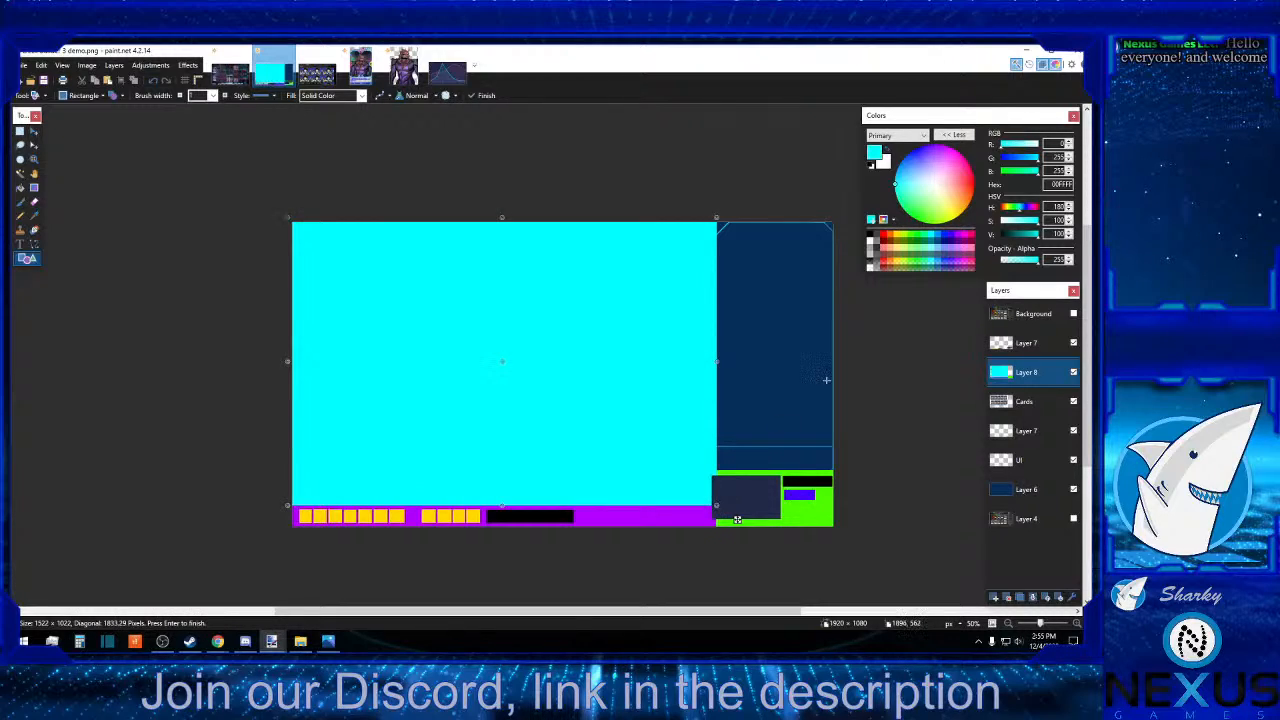
Finish the cyan rectangle and set the primary colour to dark blue (004A7F).
left_click(945, 236)
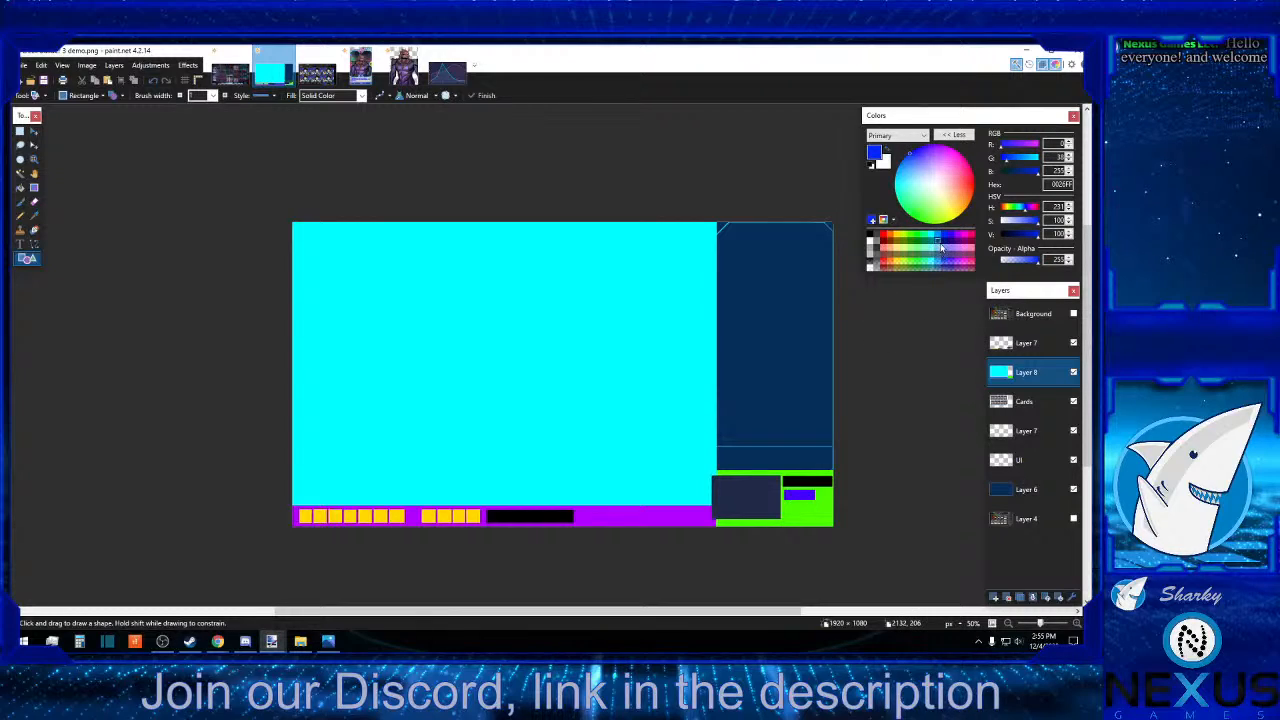
left_click(941, 248)
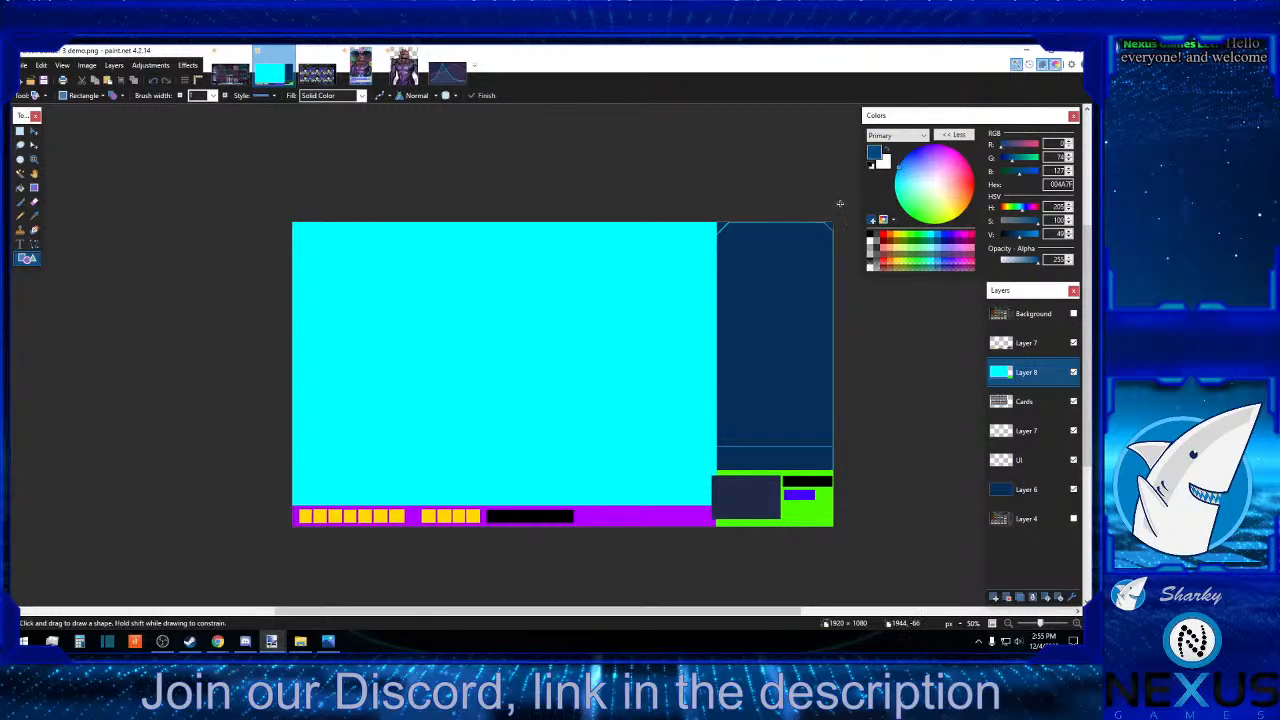
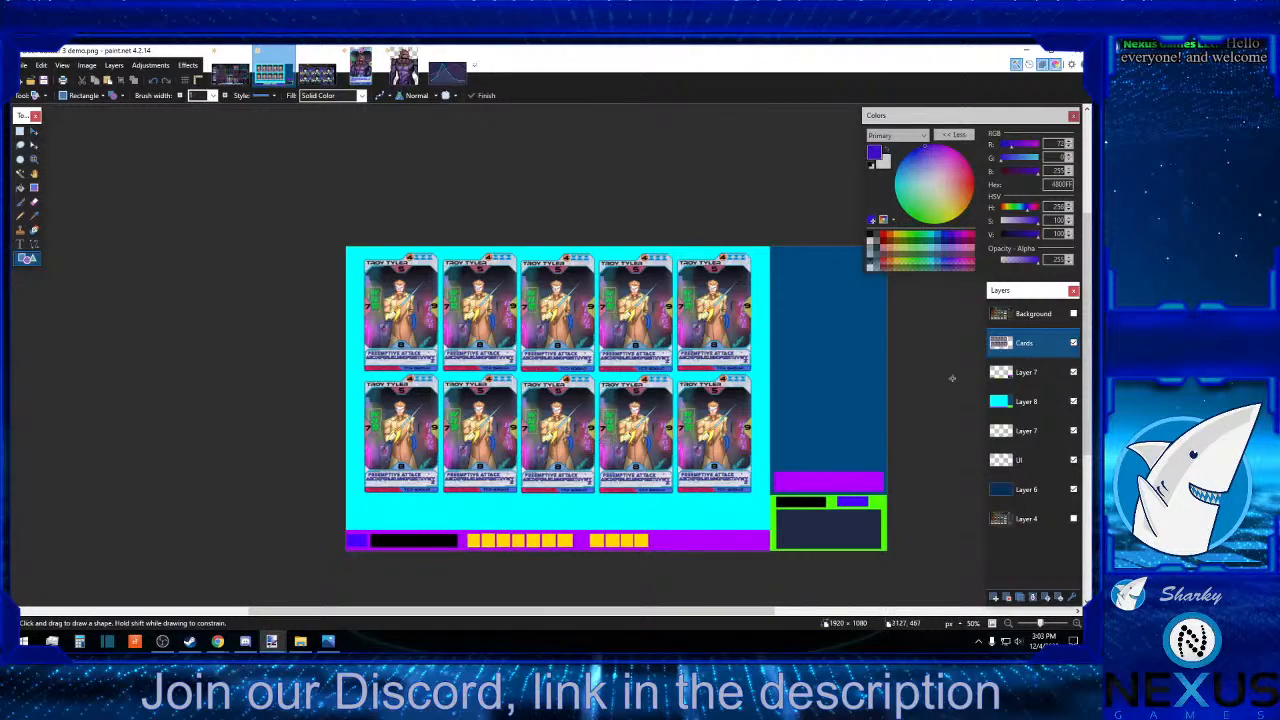
Recolour the cyan card-area rectangle on Layer 8 to solid orange (FF6A00) with the Paint Bucket.
left_click(1025, 401)
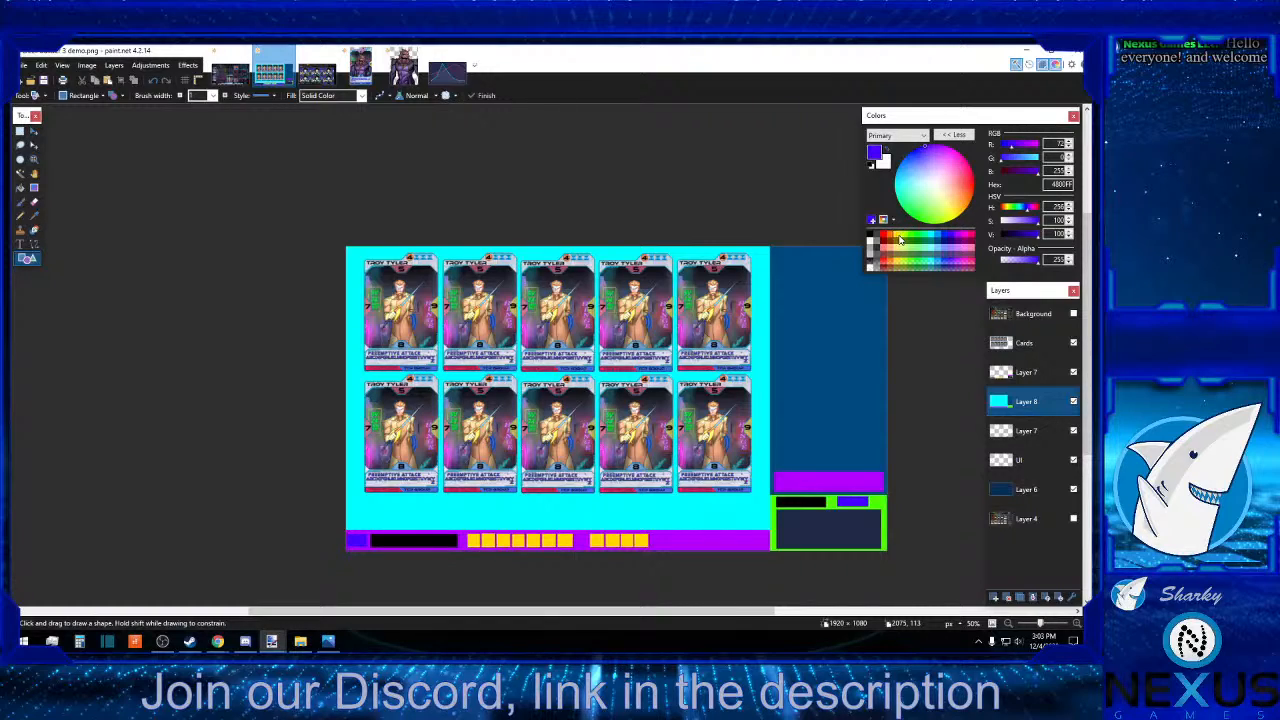
left_click(894, 235)
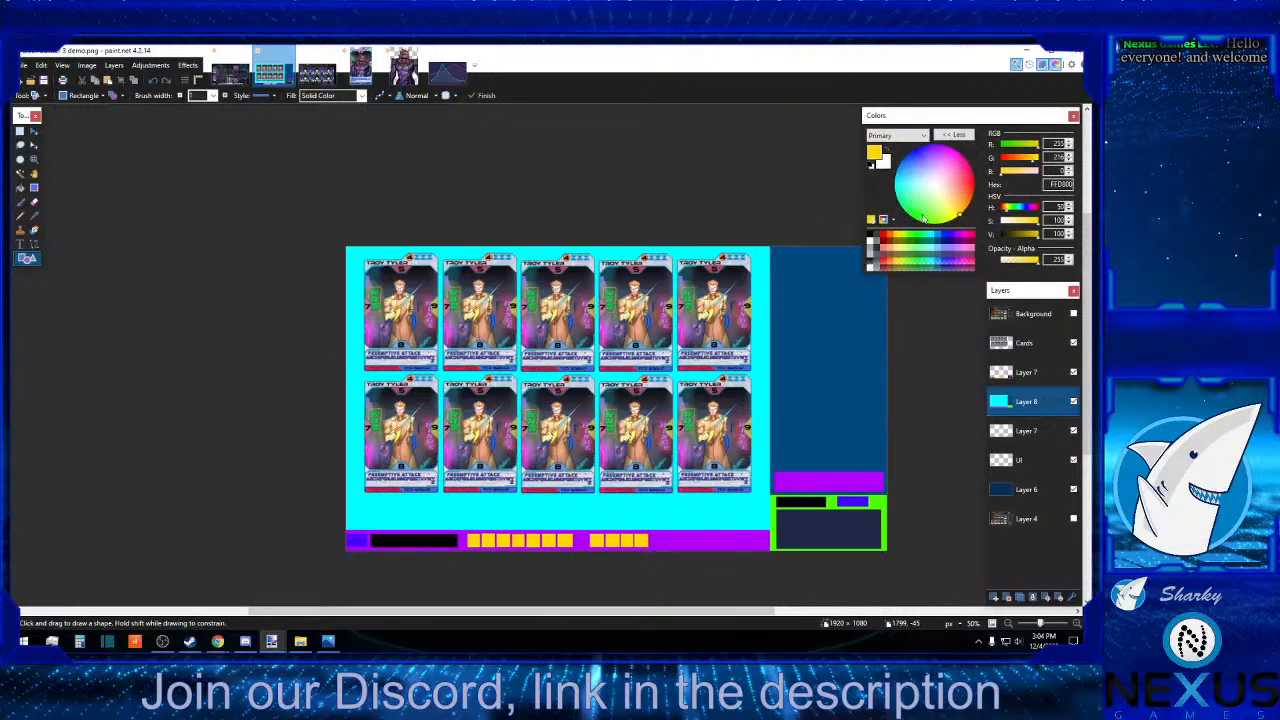
left_click(890, 237)
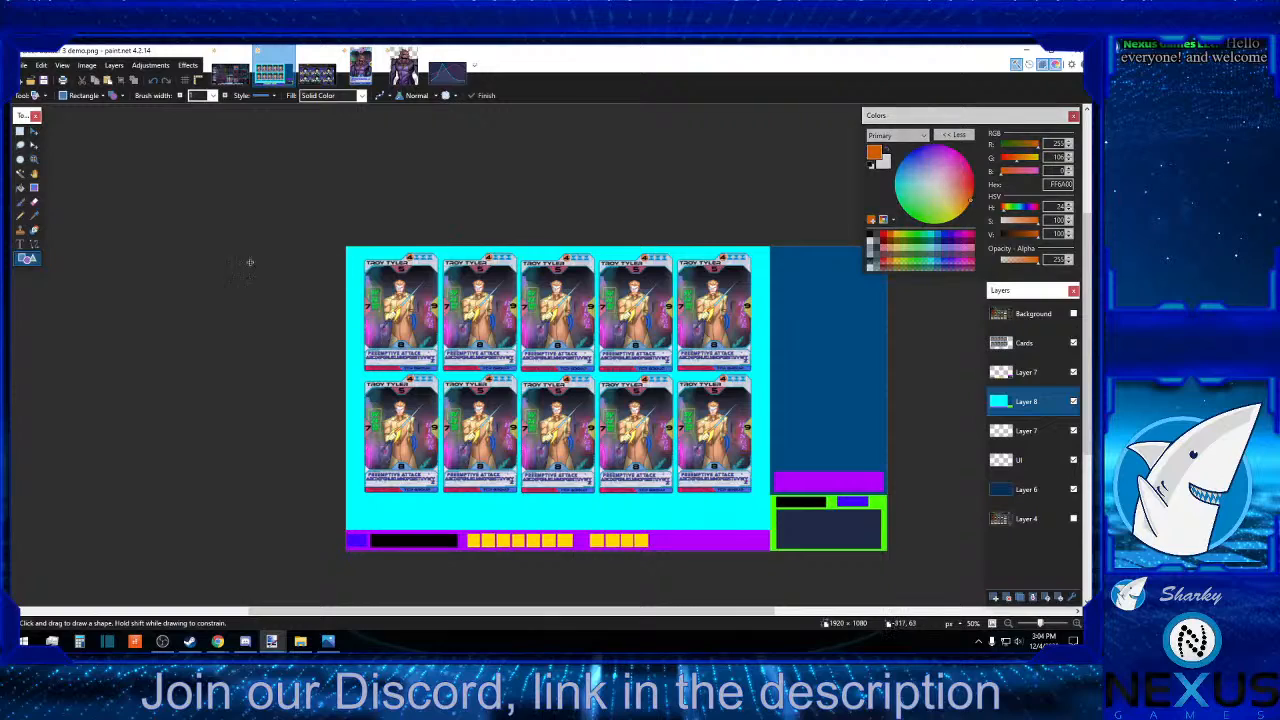
left_click(21, 187)
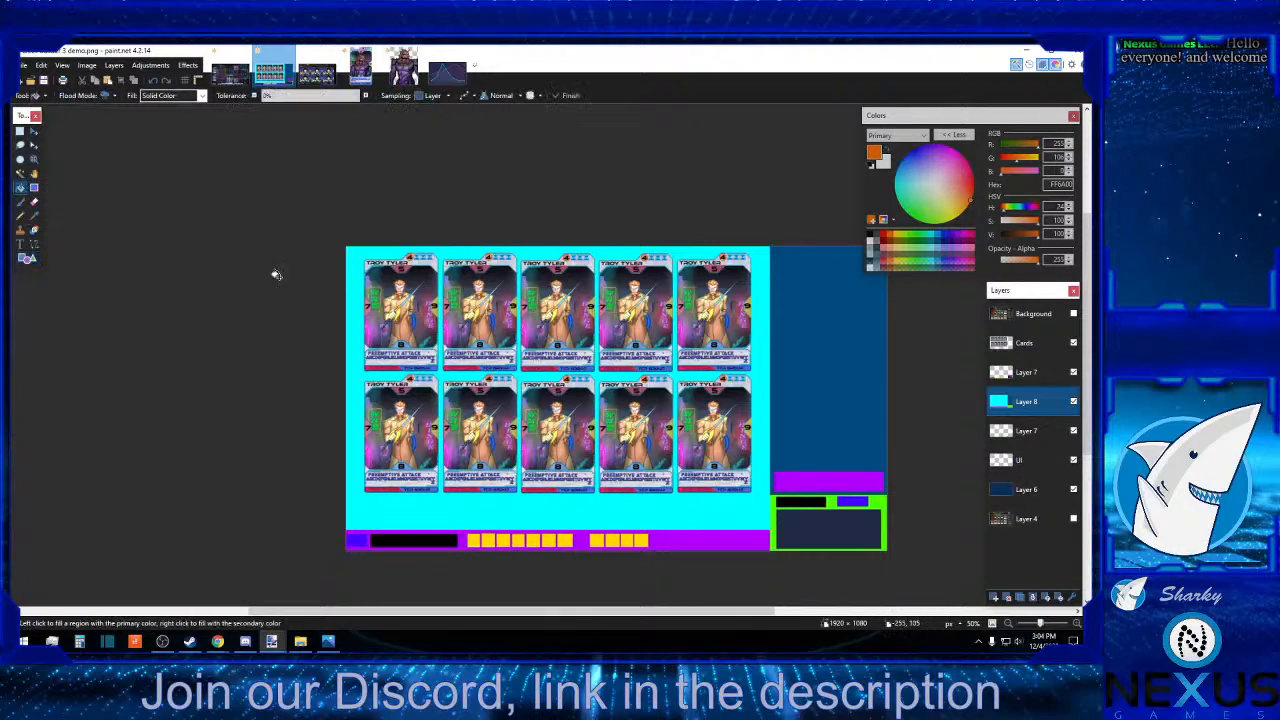
left_click(350, 294)
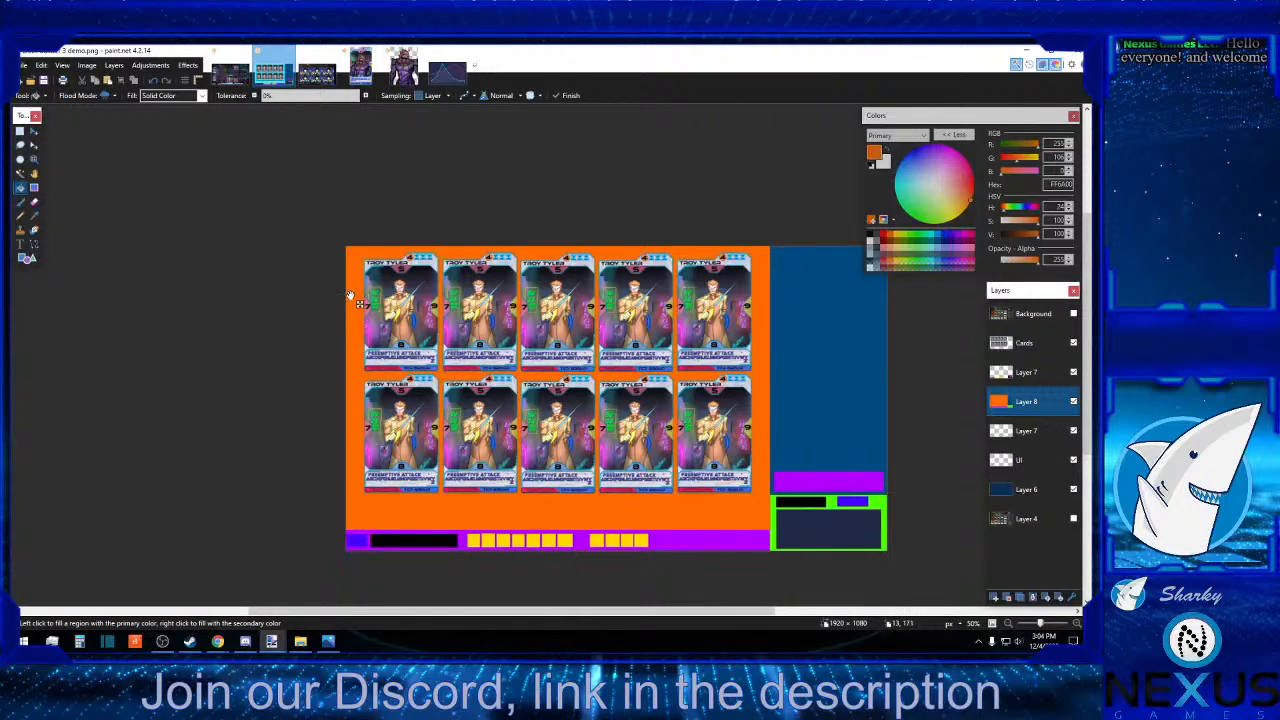
Review the layout by temporarily outlining the whole right column, the green corner block and its lower part with rectangular selections.
left_click(20, 131)
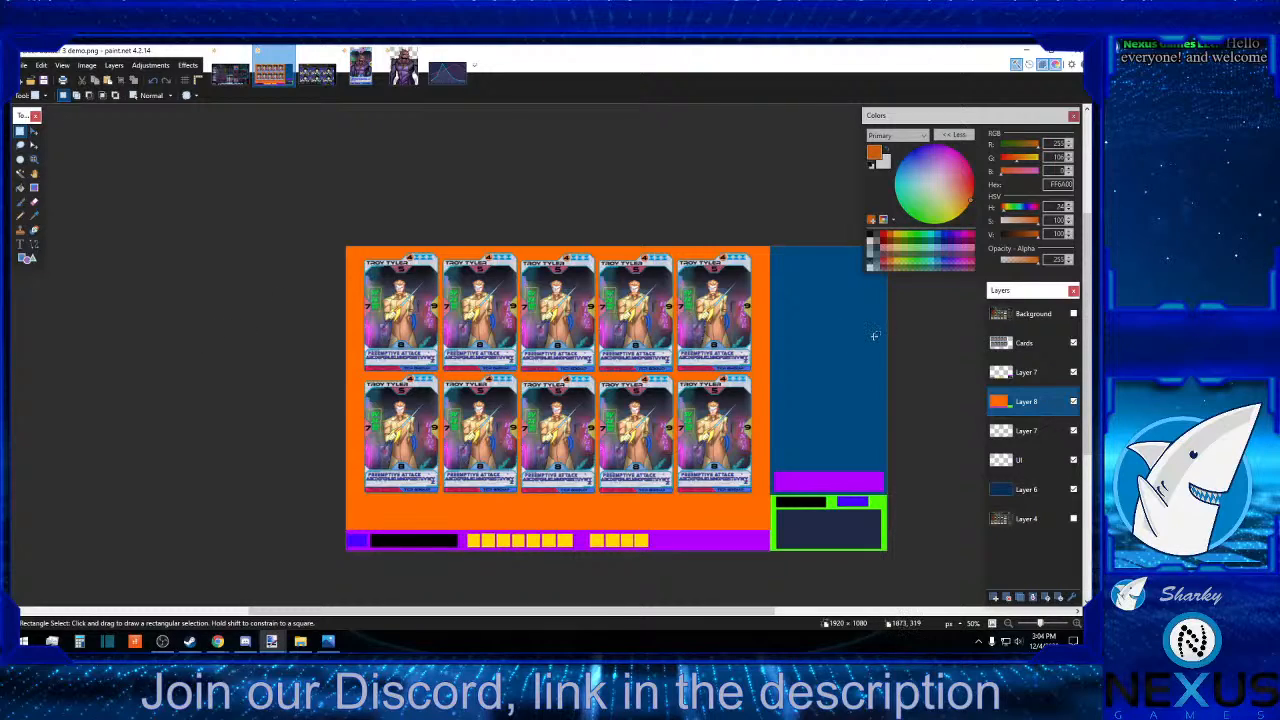
left_click_drag(768, 238, 887, 550)
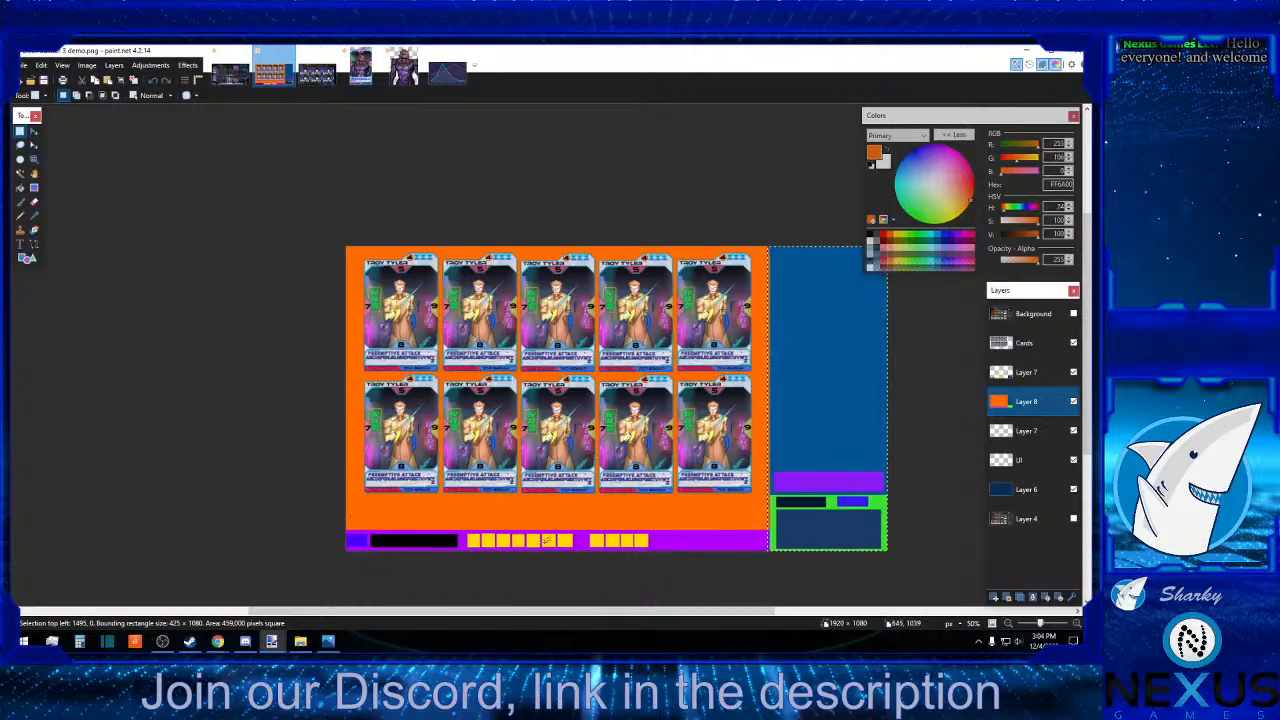
left_click(681, 583)
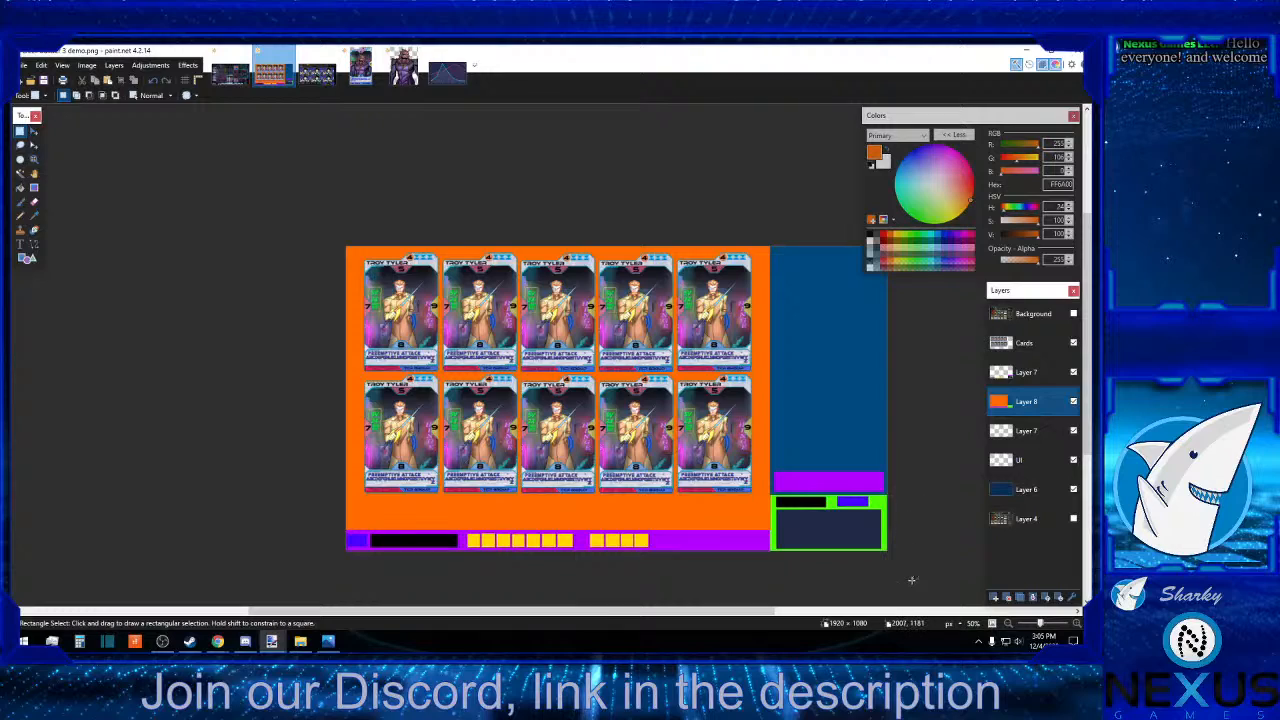
left_click_drag(913, 580, 770, 495)
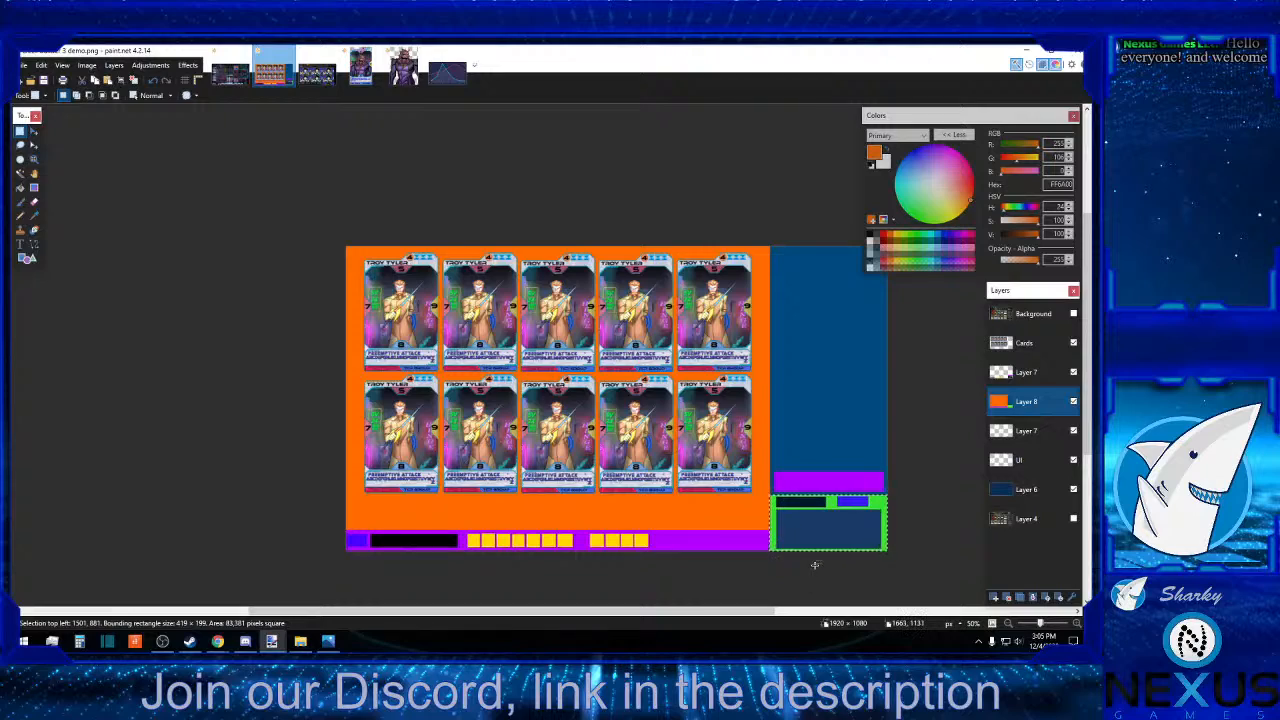
left_click(816, 525)
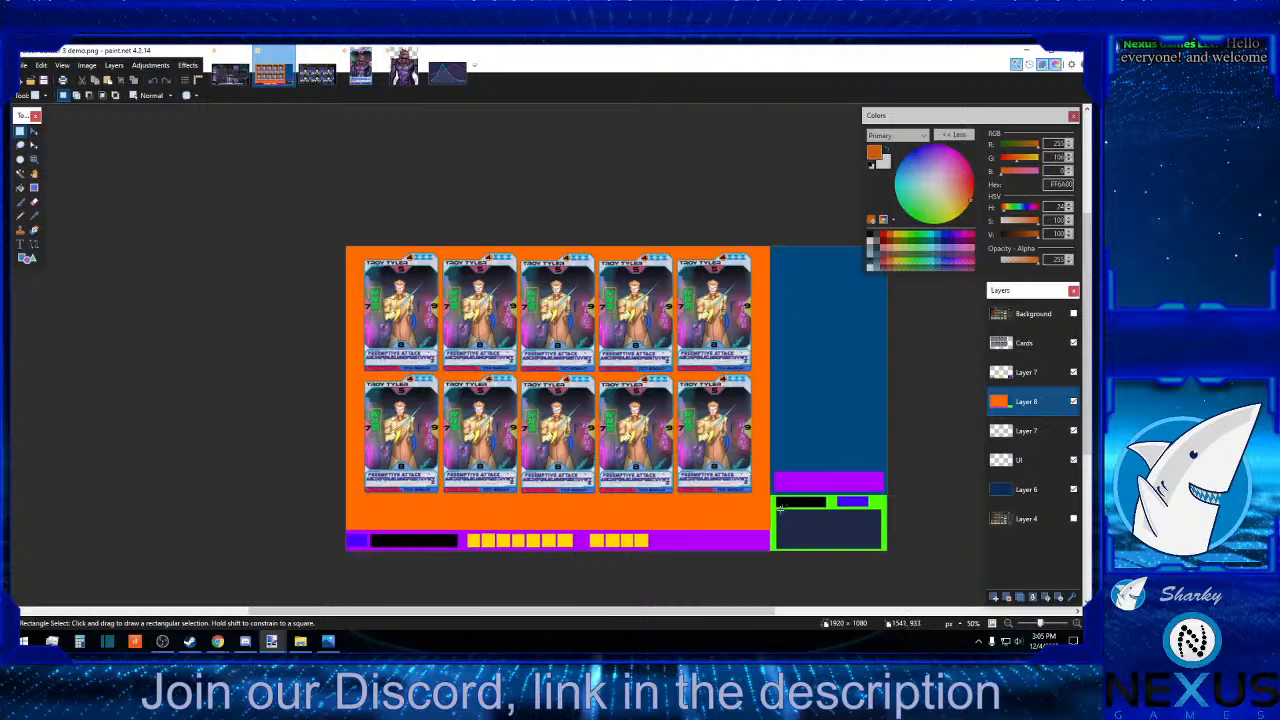
left_click_drag(773, 508, 908, 546)
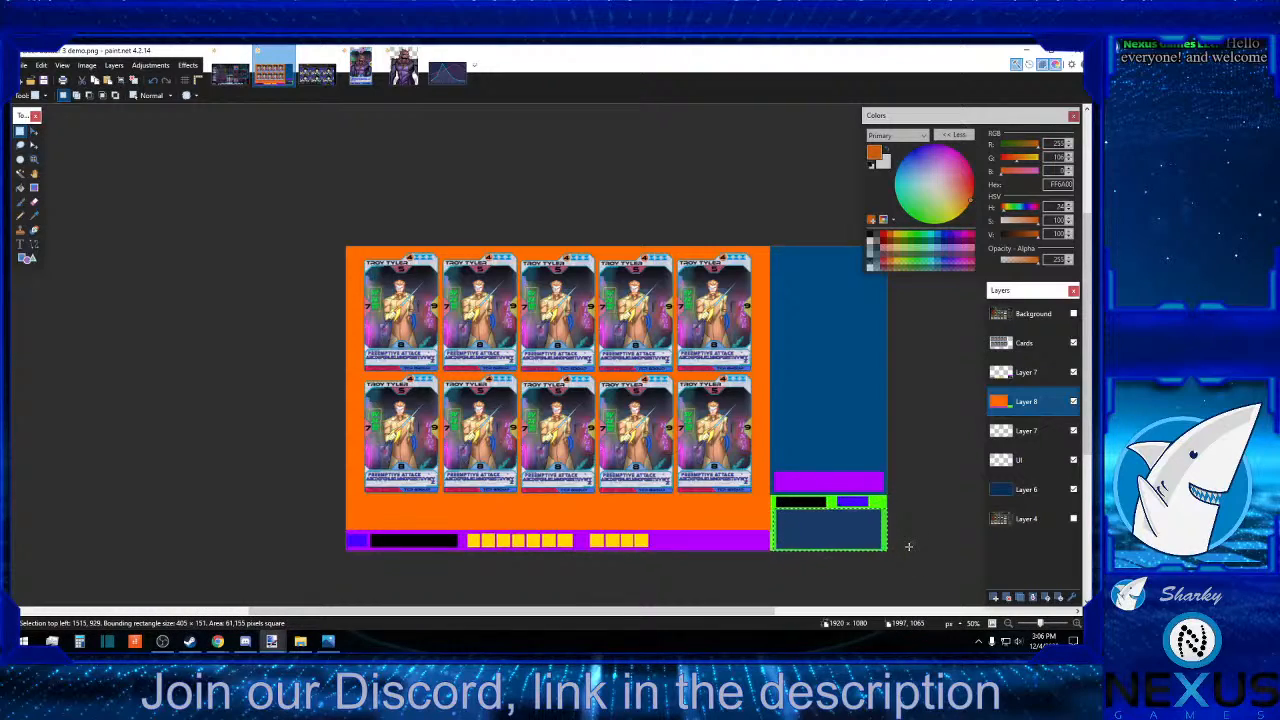
left_click(908, 546)
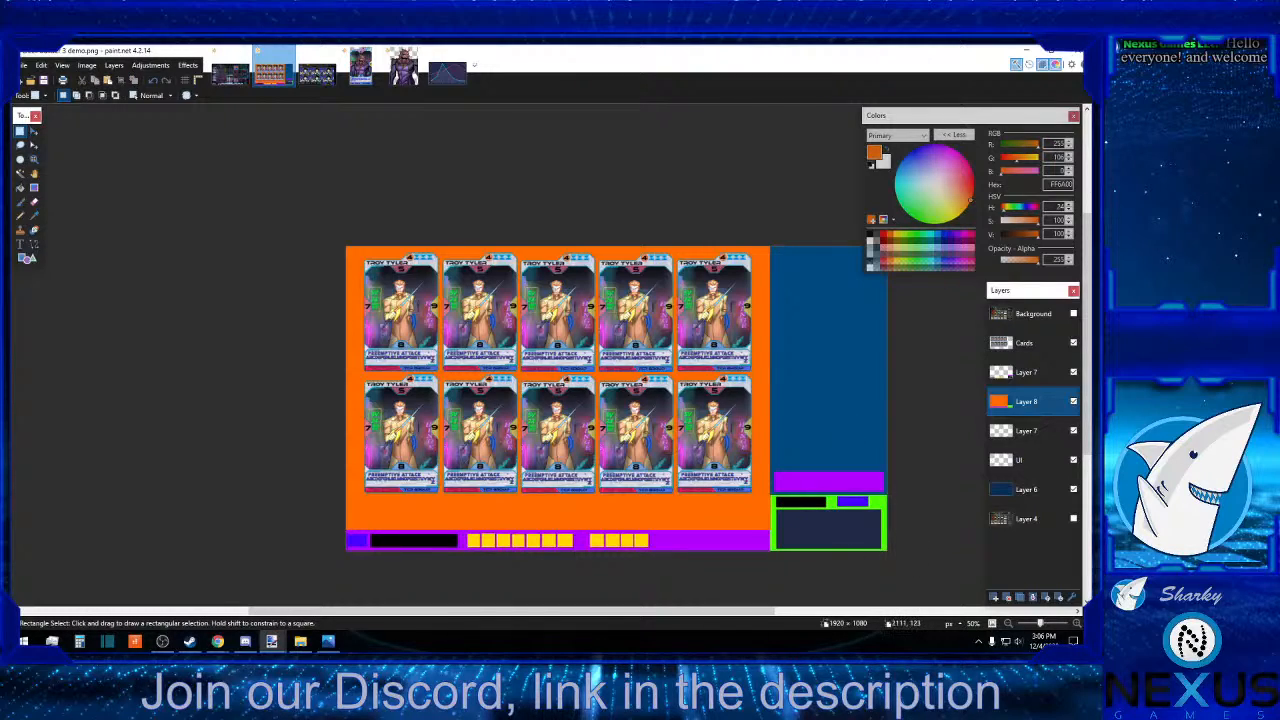
left_click(1026, 50)
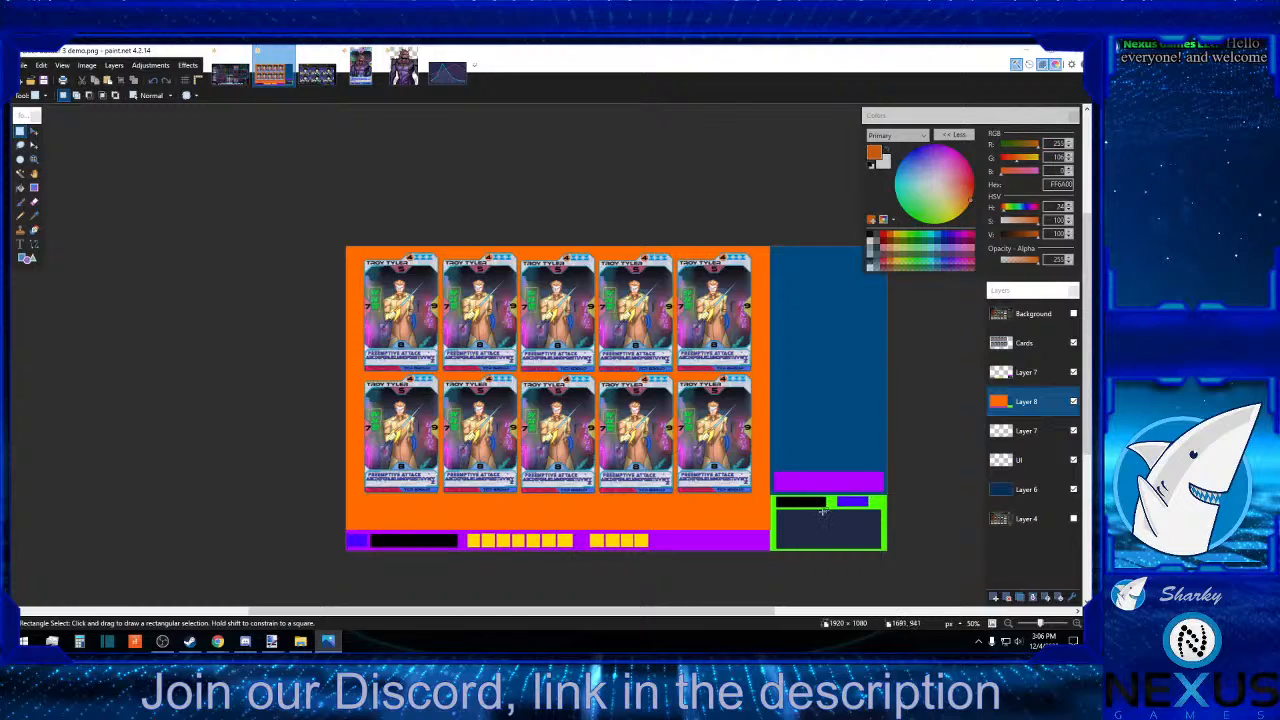
Mark out a chart area in the left part of the dark corner box and view the line chart image in Photos.
left_click_drag(774, 511, 837, 552)
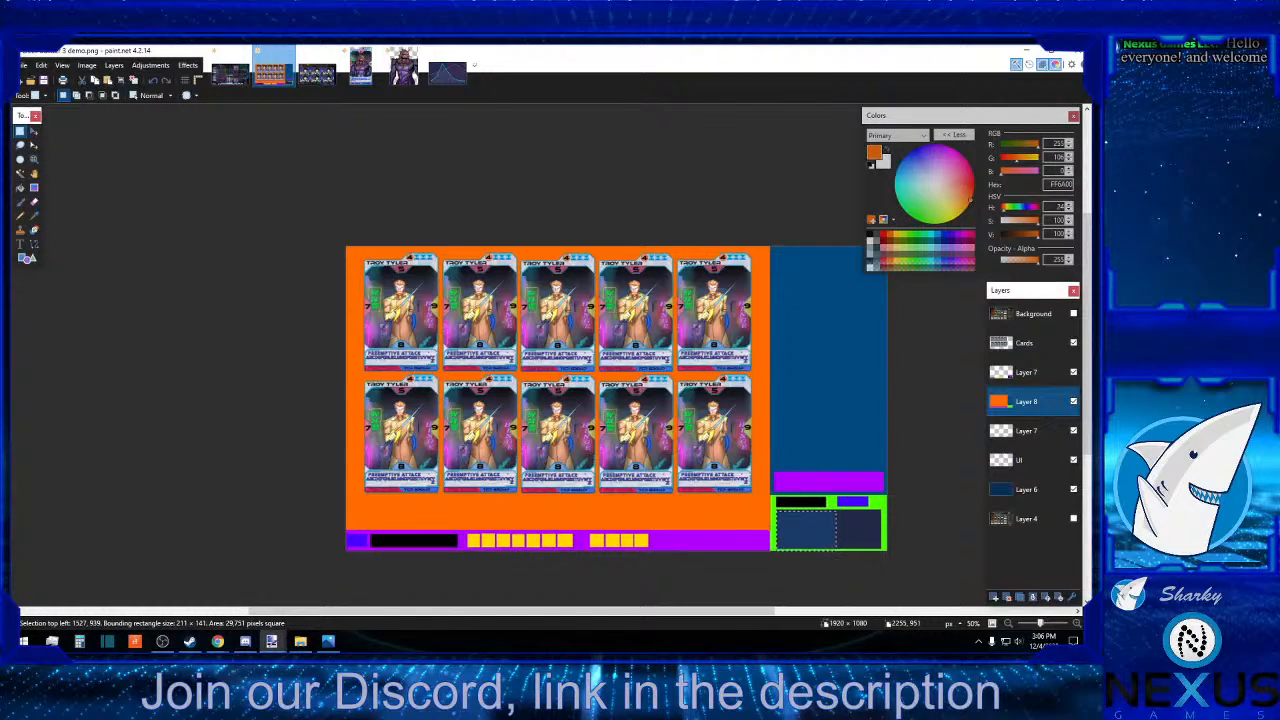
key("alt+Tab")
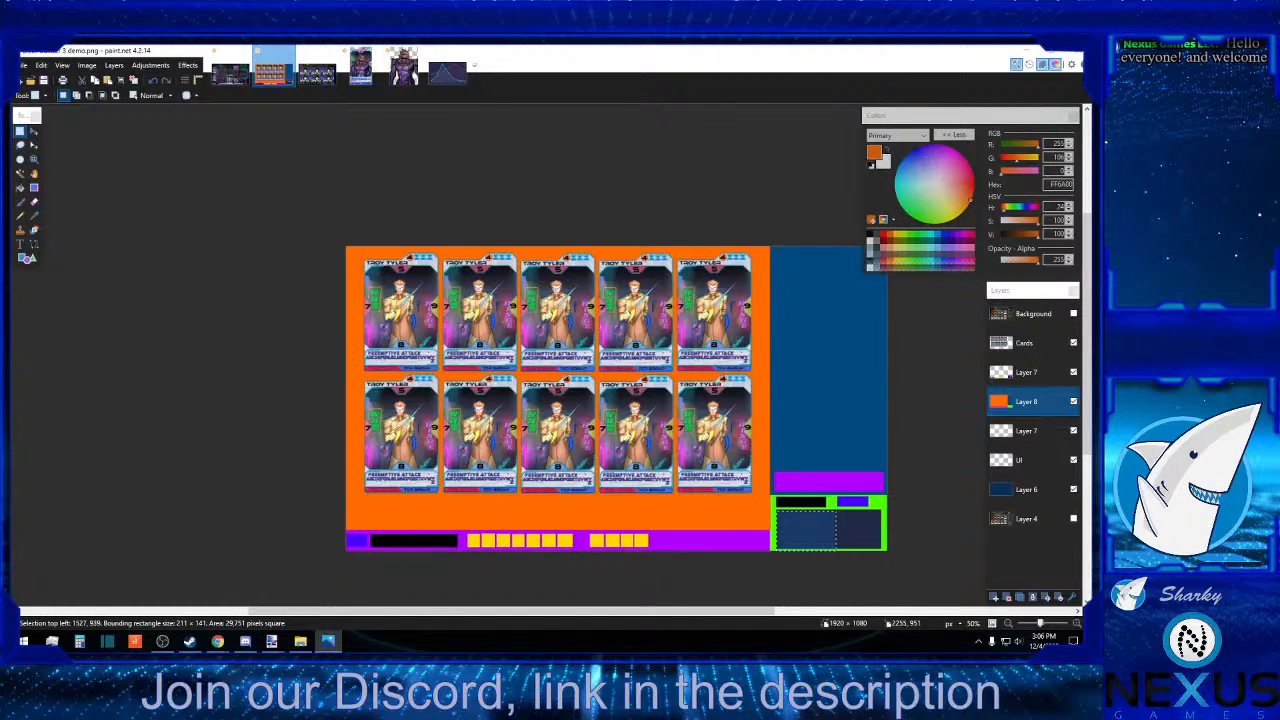
left_click_drag(542, 145, 312, 110)
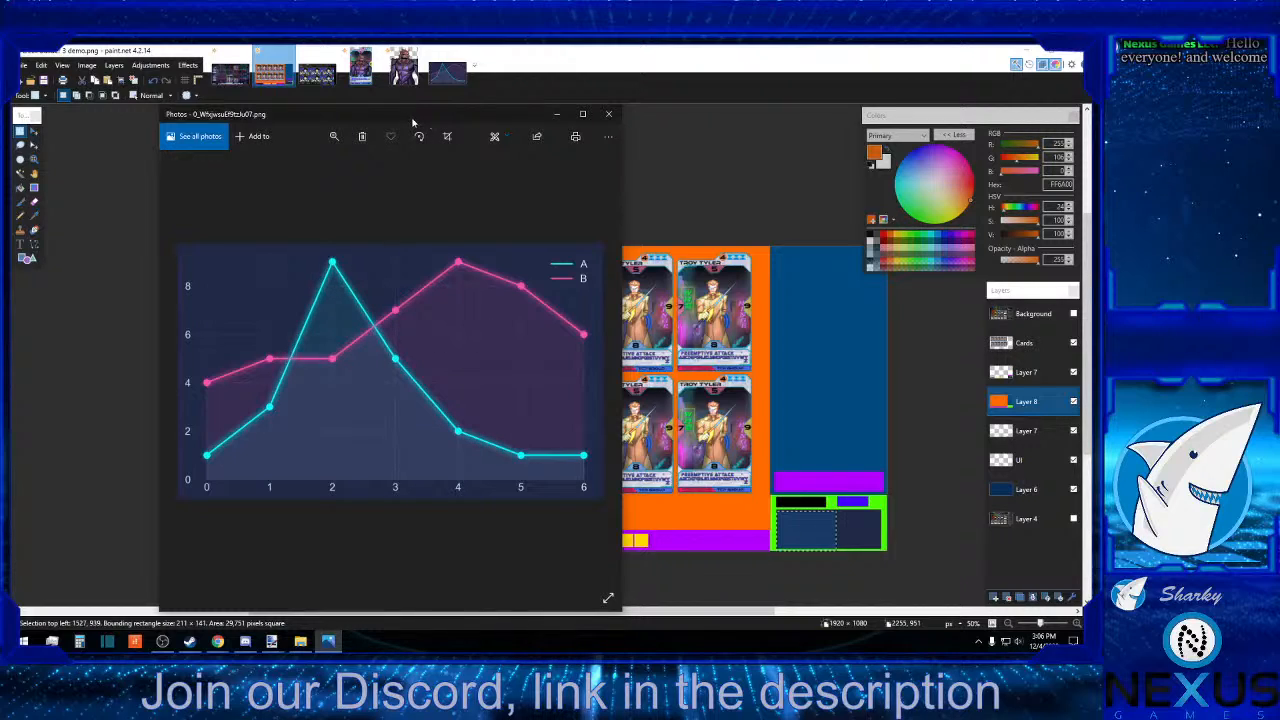
mouse_move(420, 121)
left_mouse_down()
mouse_move(952, 104)
mouse_move(1091, 120)
left_mouse_up()
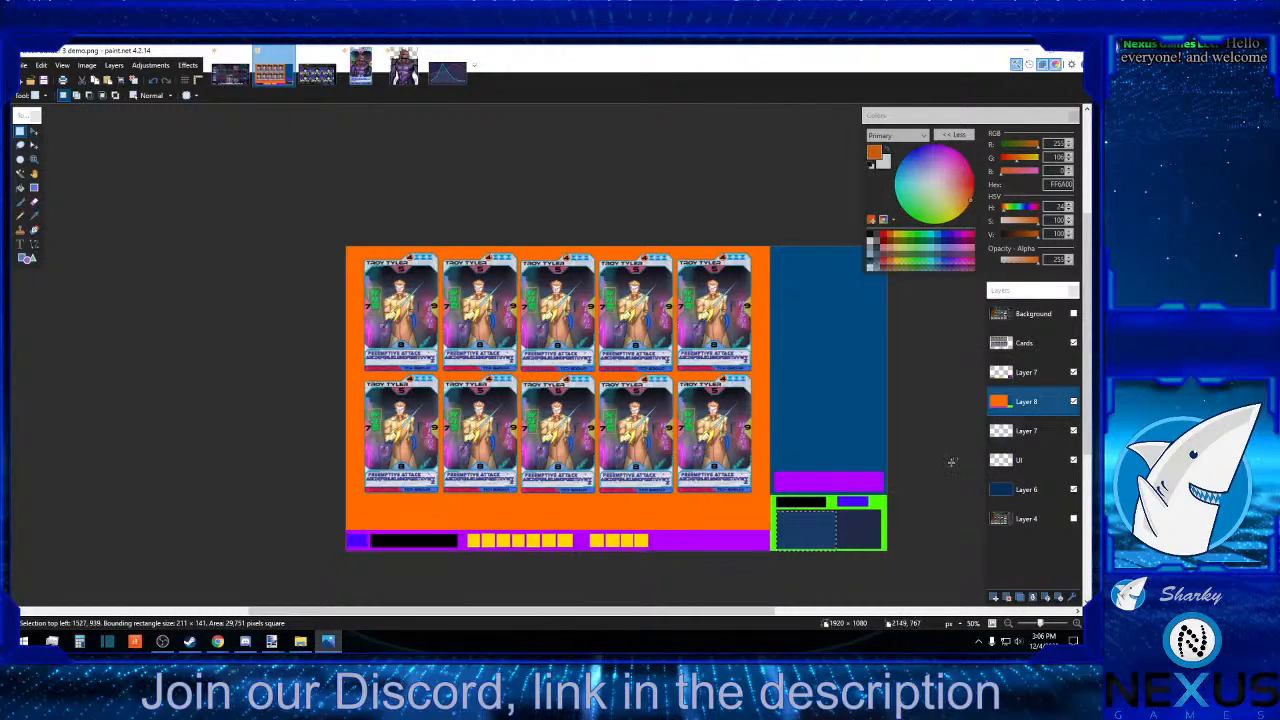
left_click(930, 498)
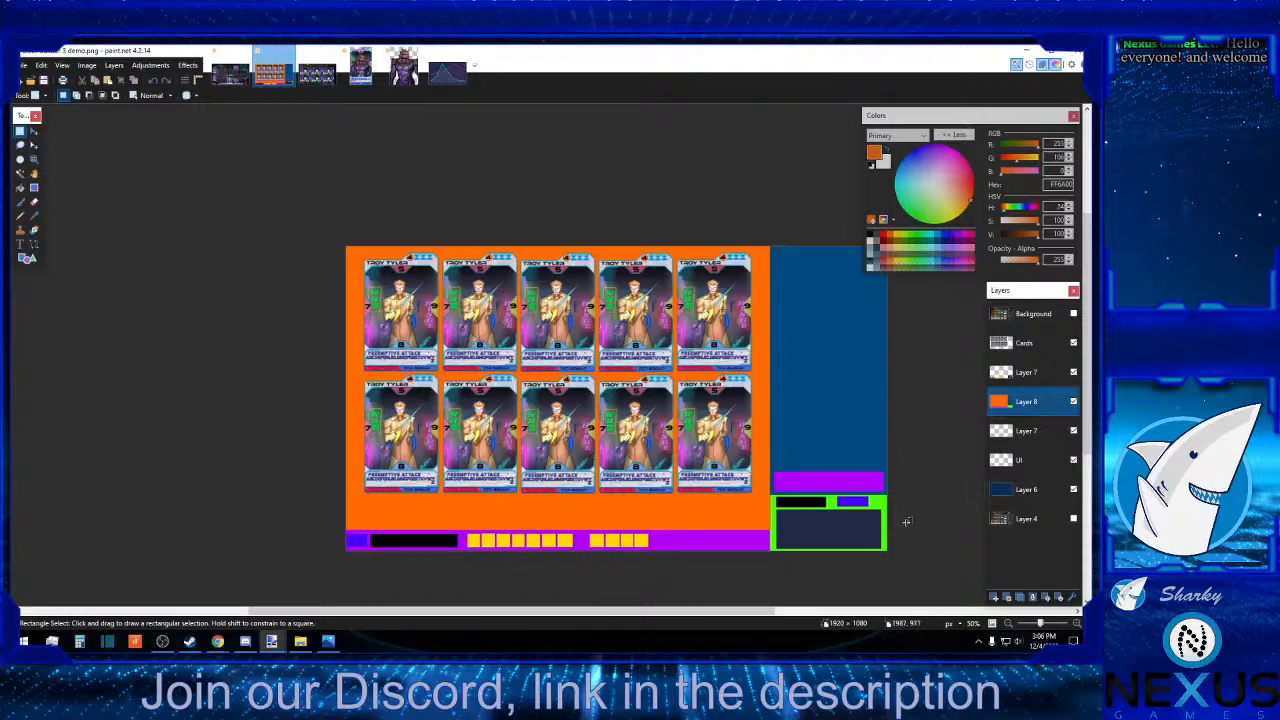
Examine the green corner block, the blue column above it and the boxes inside the block using temporary rectangular selections.
left_click_drag(894, 555, 770, 494)
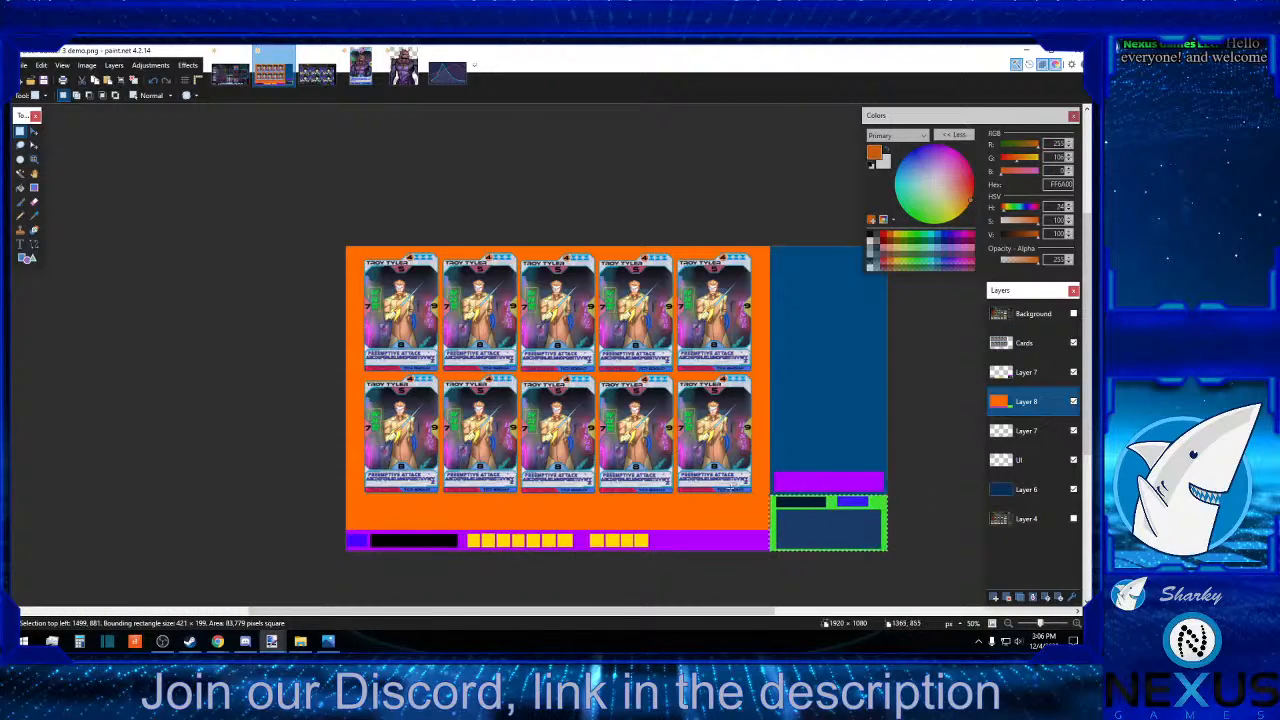
left_click(752, 503)
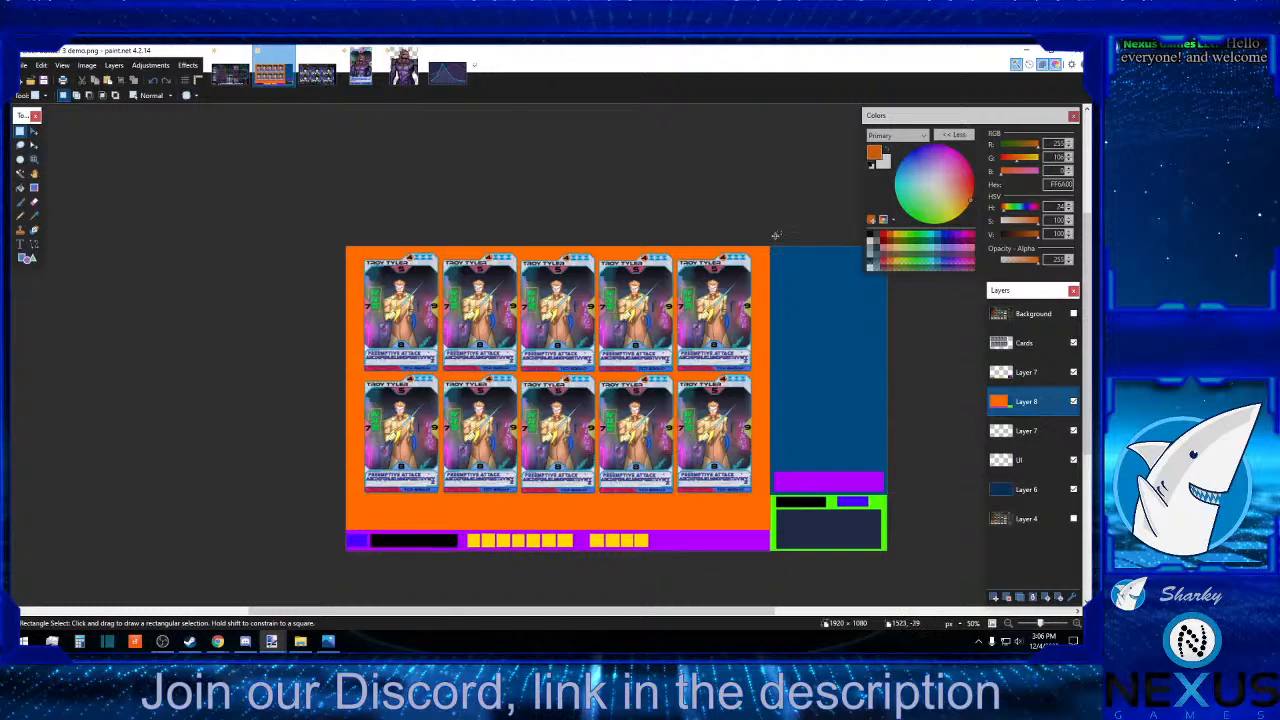
left_click_drag(767, 235, 911, 497)
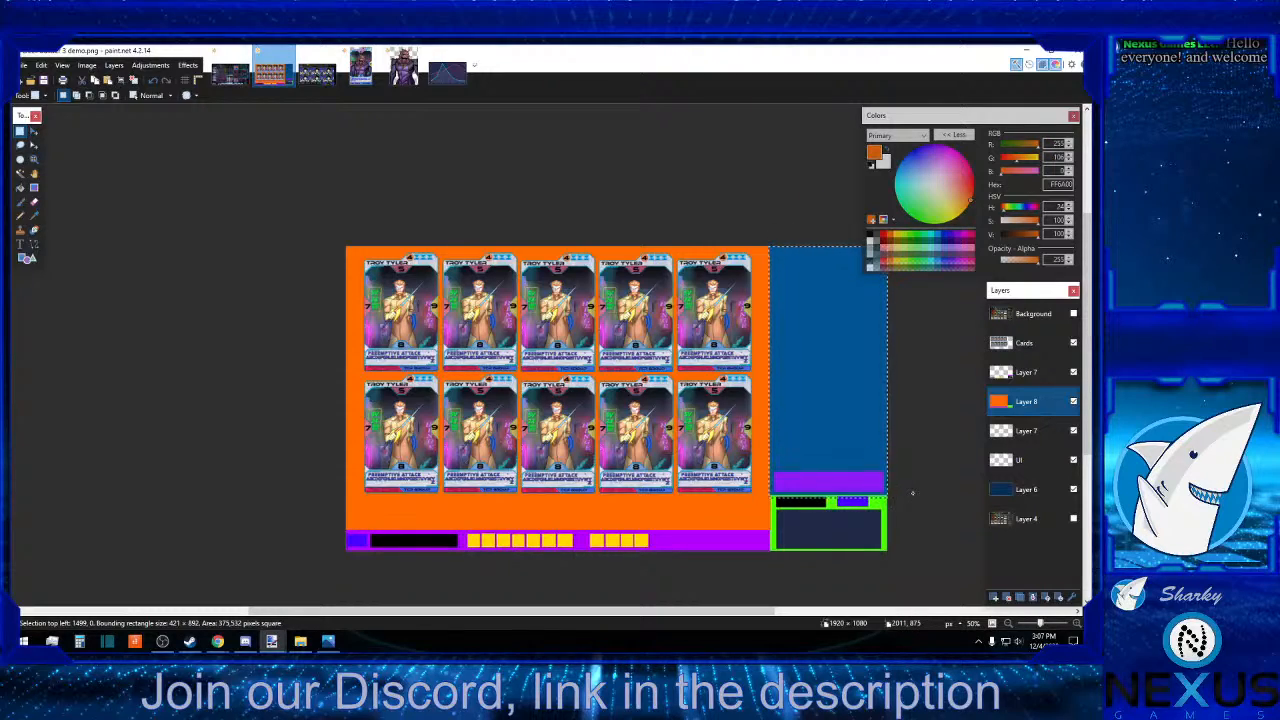
left_click(911, 492)
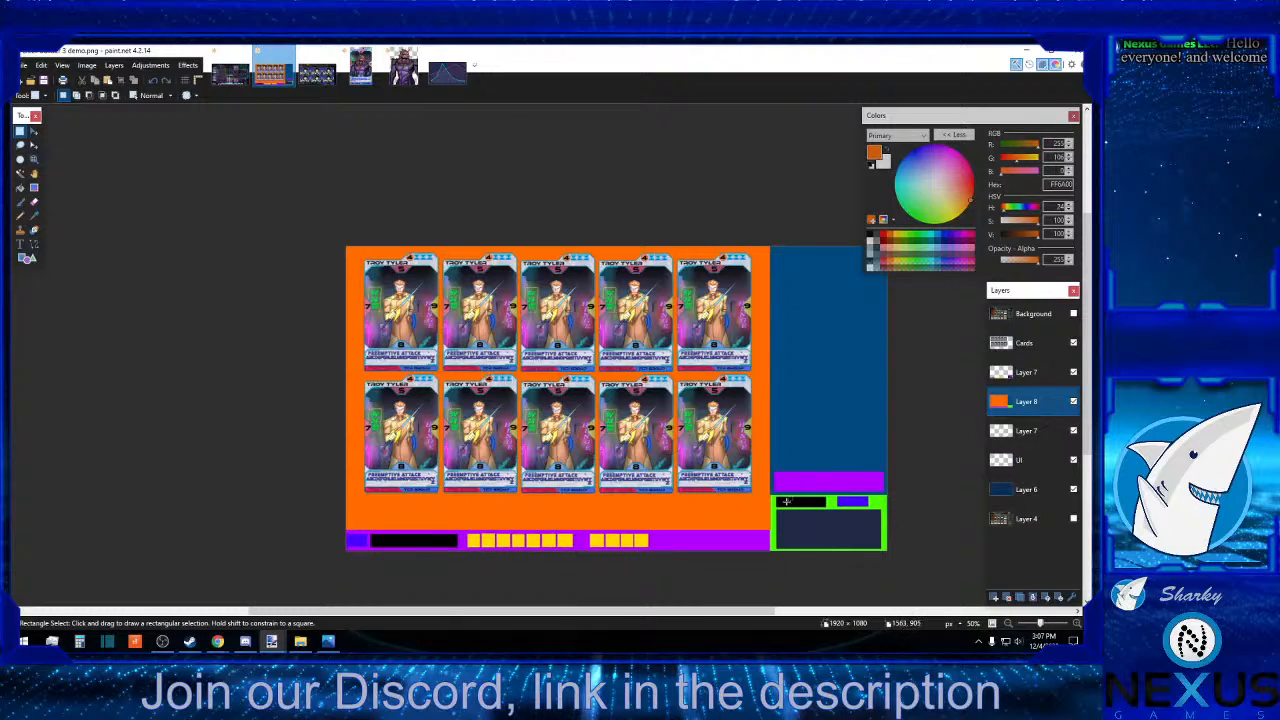
left_click_drag(841, 503, 887, 506)
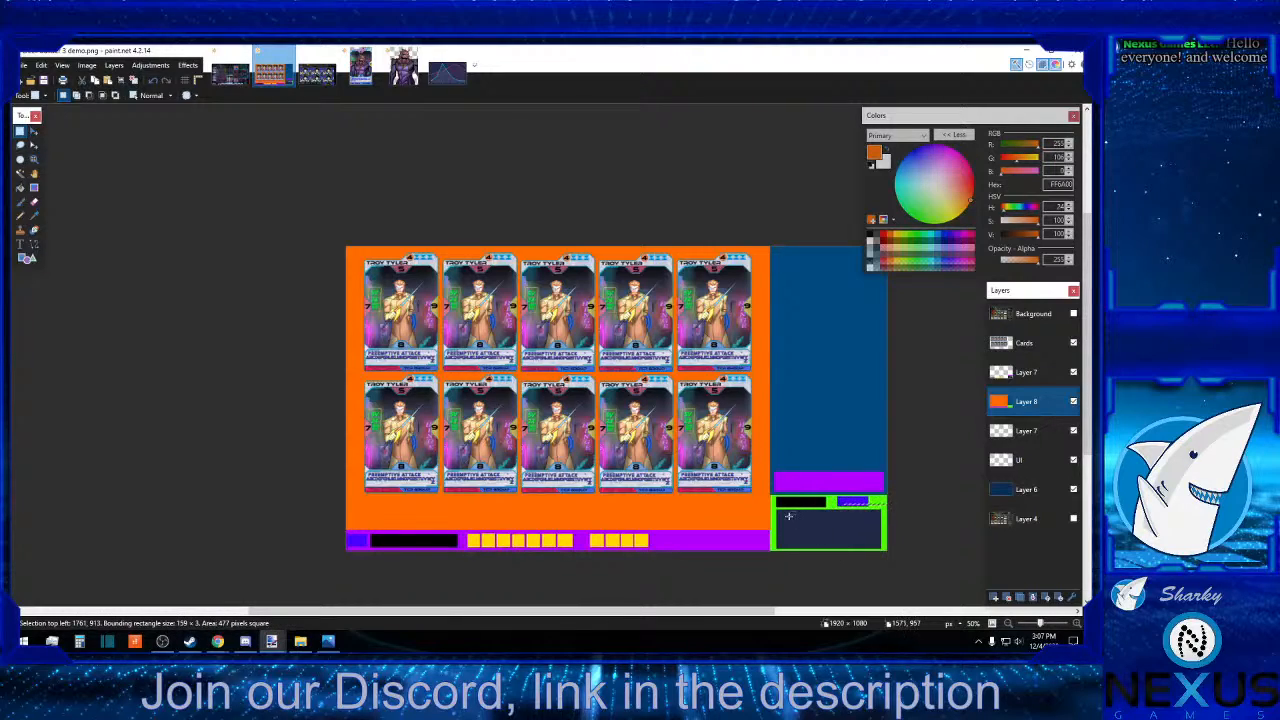
left_click_drag(789, 516, 861, 544)
left_click(938, 528)
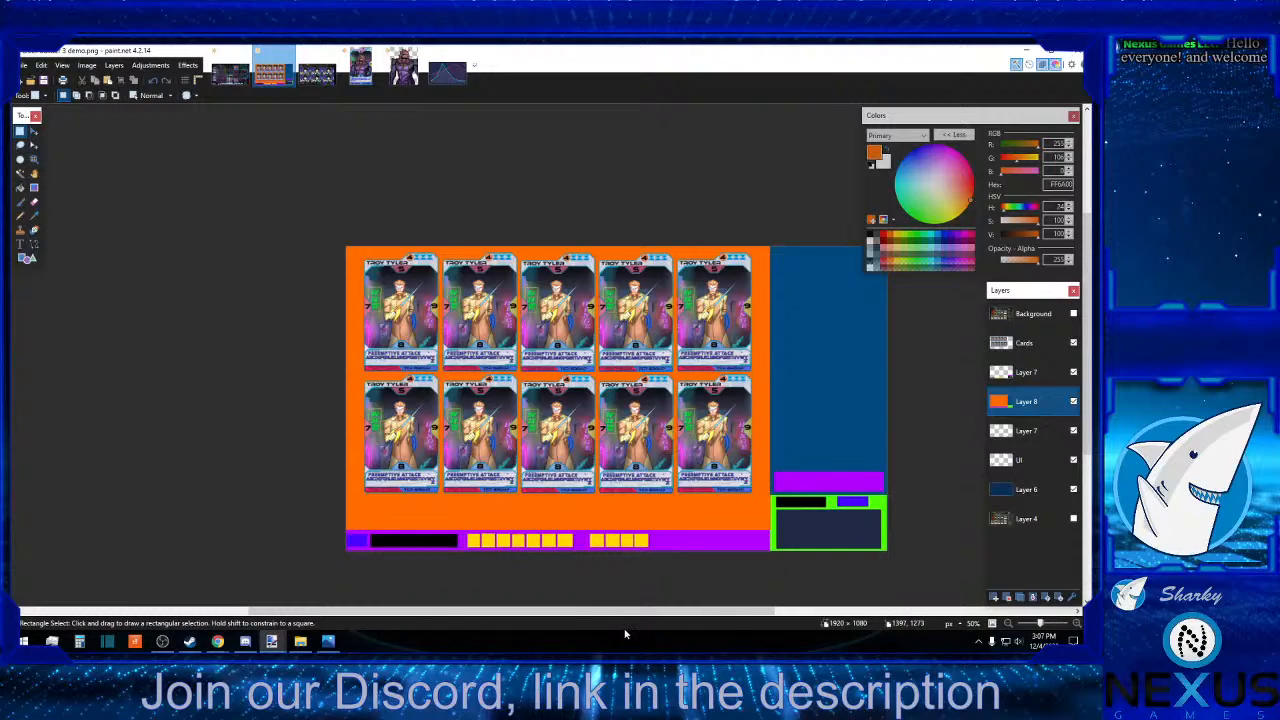
Examine the yellow filter placeholders, the card area, the black bar and the blue corner square using temporary rectangular selections.
left_click_drag(657, 556, 455, 528)
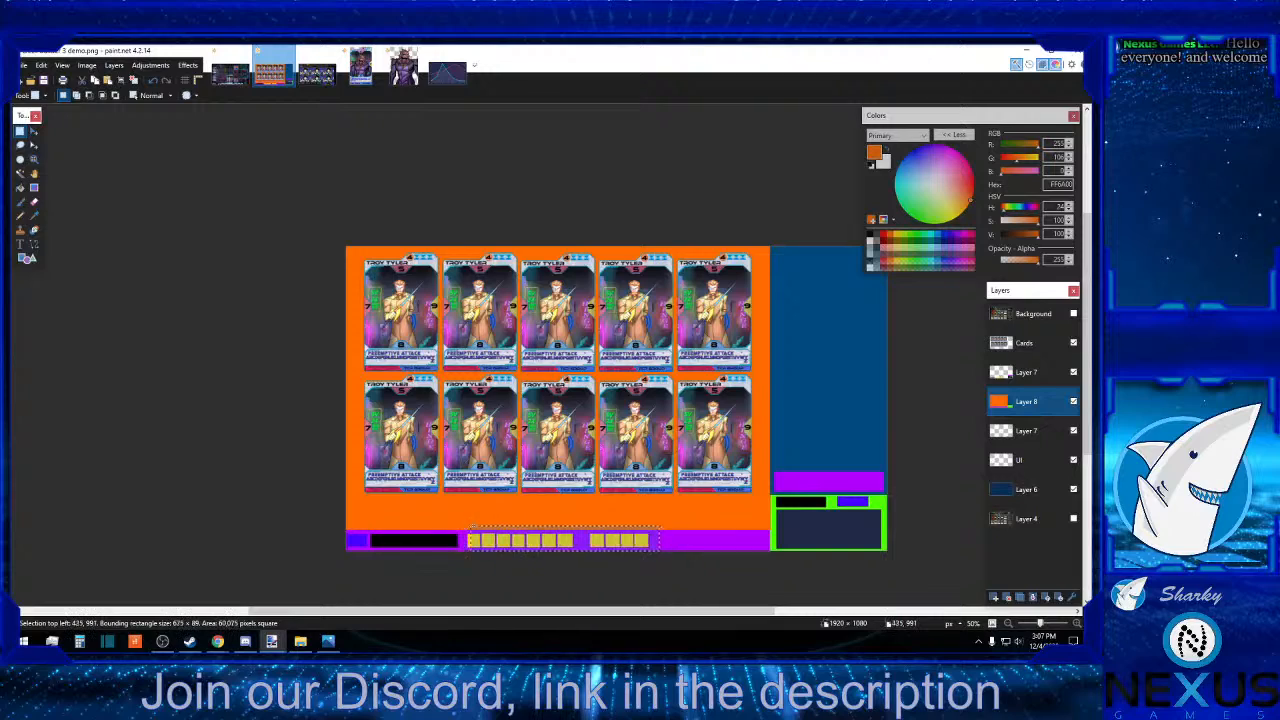
left_click_drag(758, 520, 247, 225)
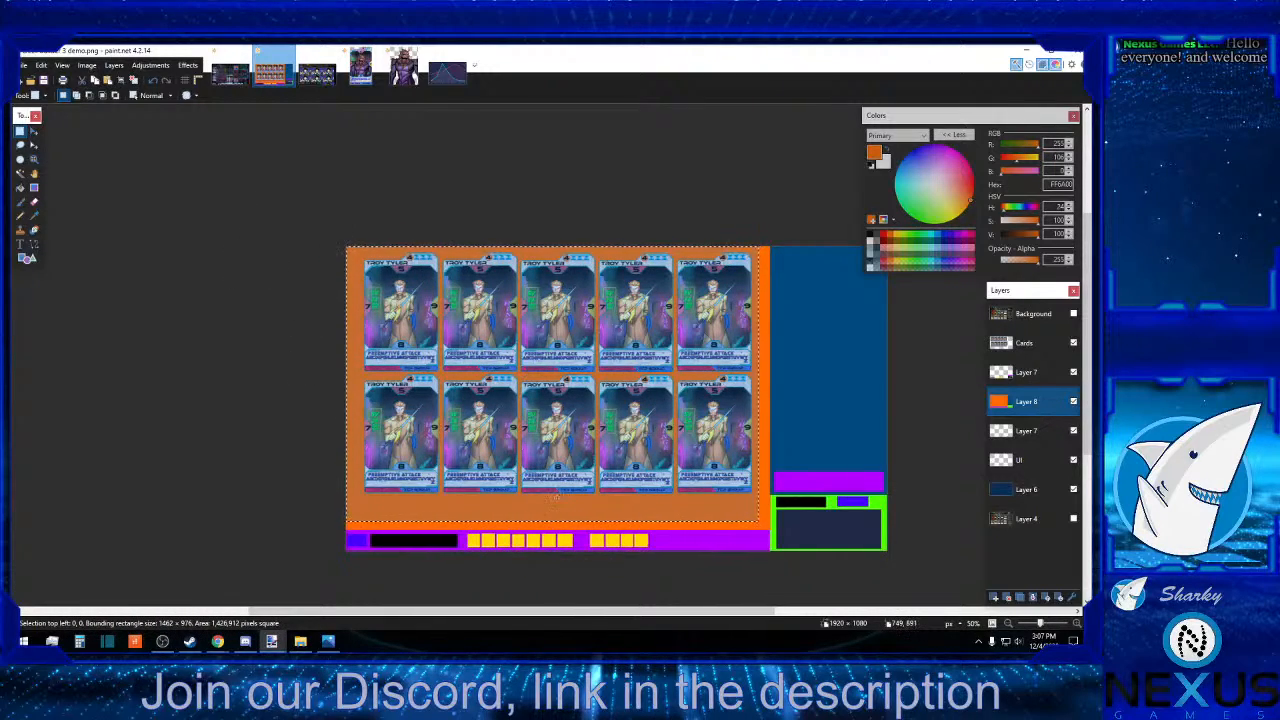
left_click(556, 503)
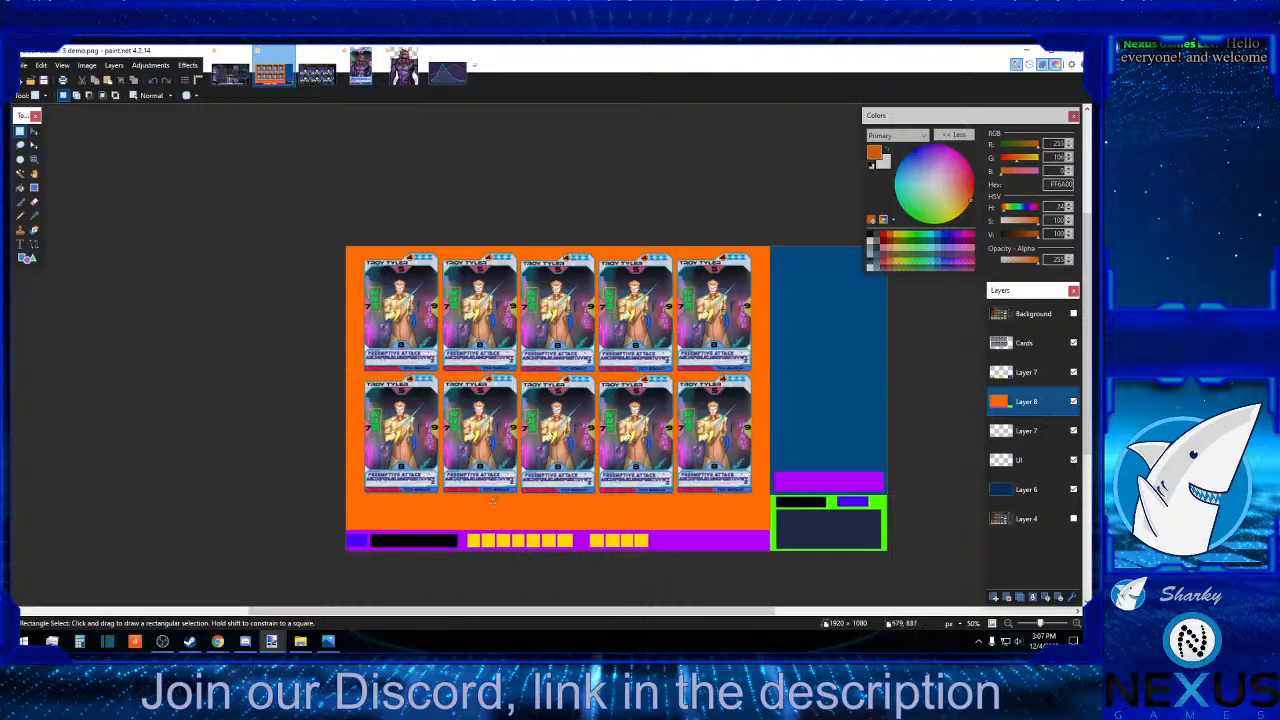
left_click_drag(368, 526, 464, 571)
left_click(461, 570)
left_click_drag(366, 524, 330, 562)
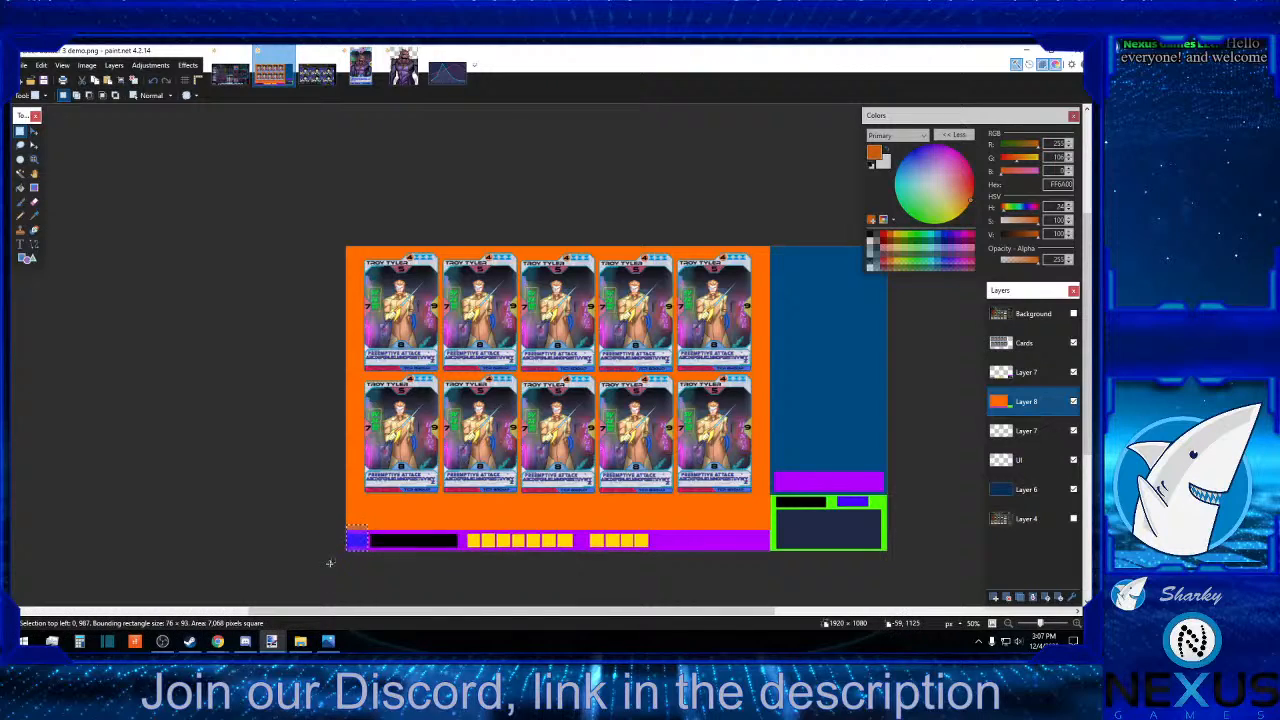
left_click(384, 583)
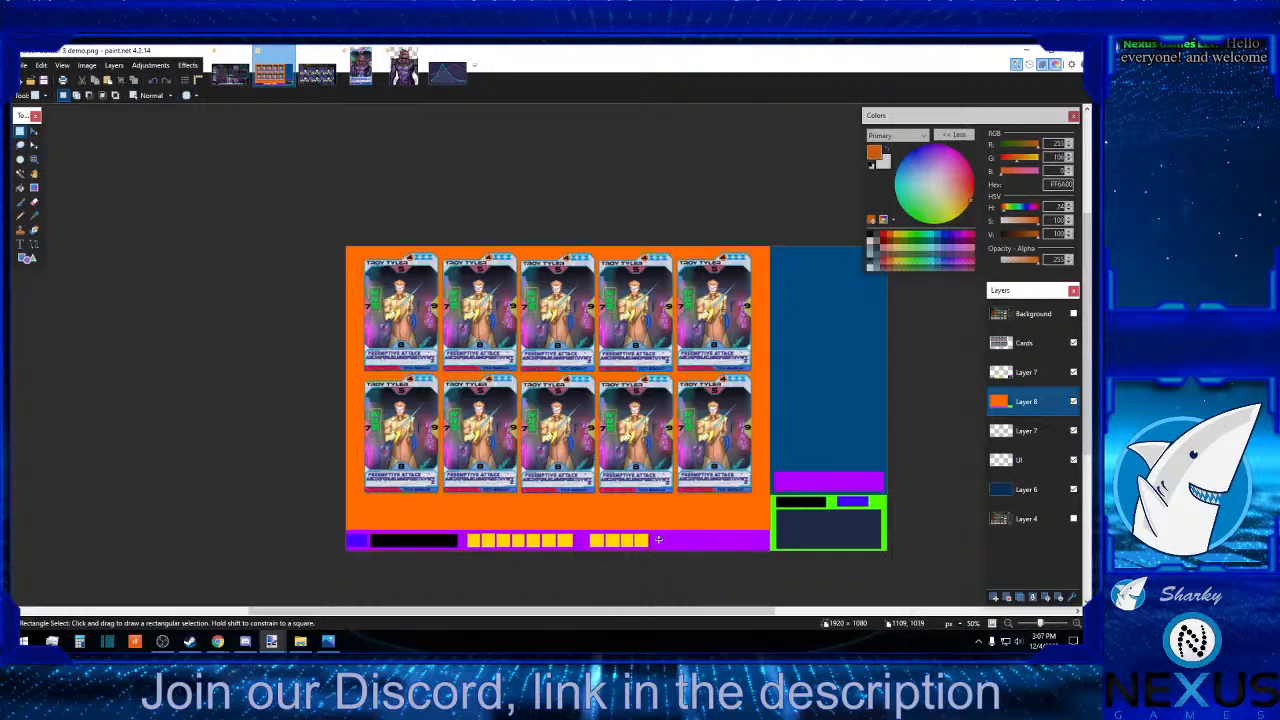
Examine the empty end of the purple strip and the strip's full width using temporary rectangular selections.
left_click_drag(655, 538, 749, 563)
left_click(748, 565)
left_click_drag(766, 525, 337, 560)
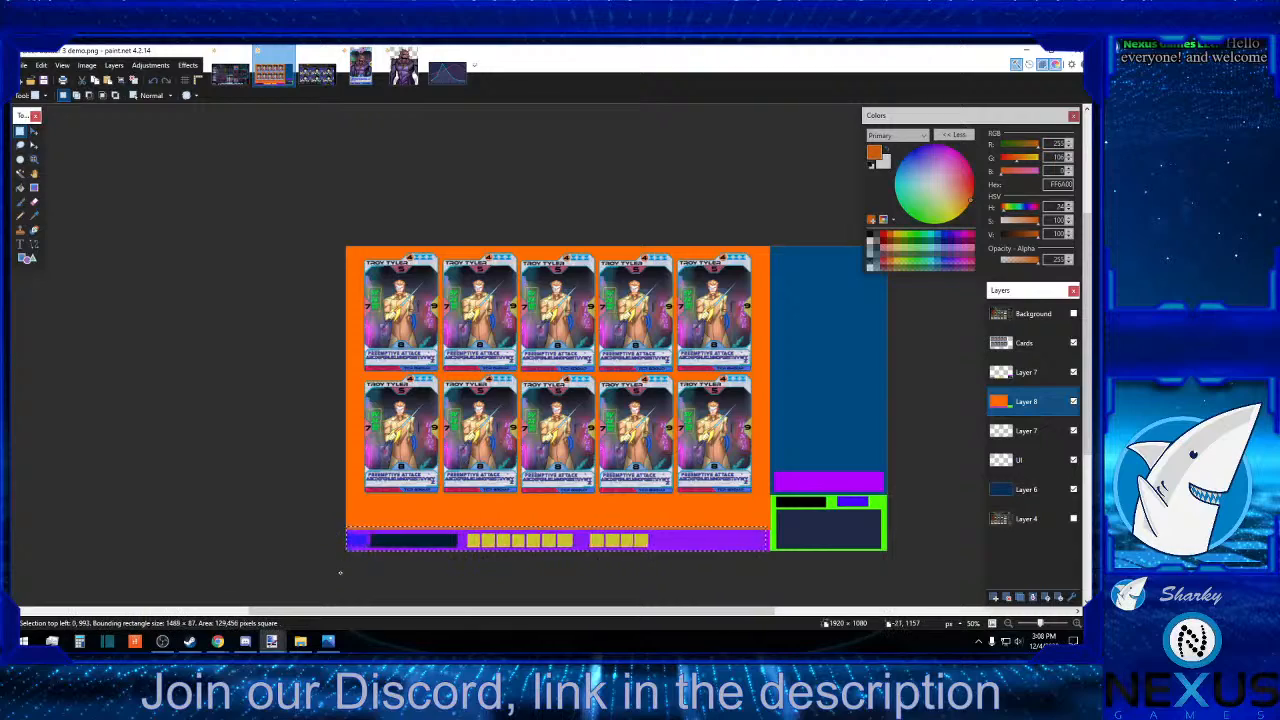
left_click(617, 648)
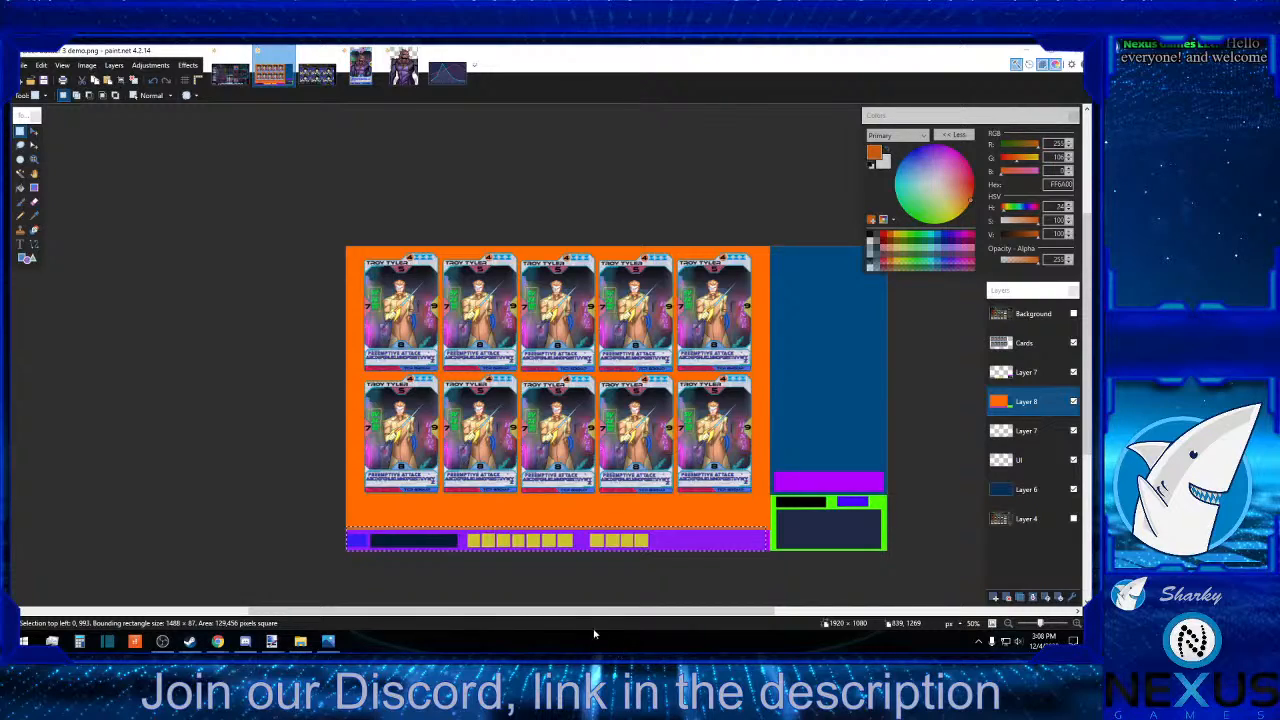
left_click(617, 586)
left_click_drag(338, 557, 770, 529)
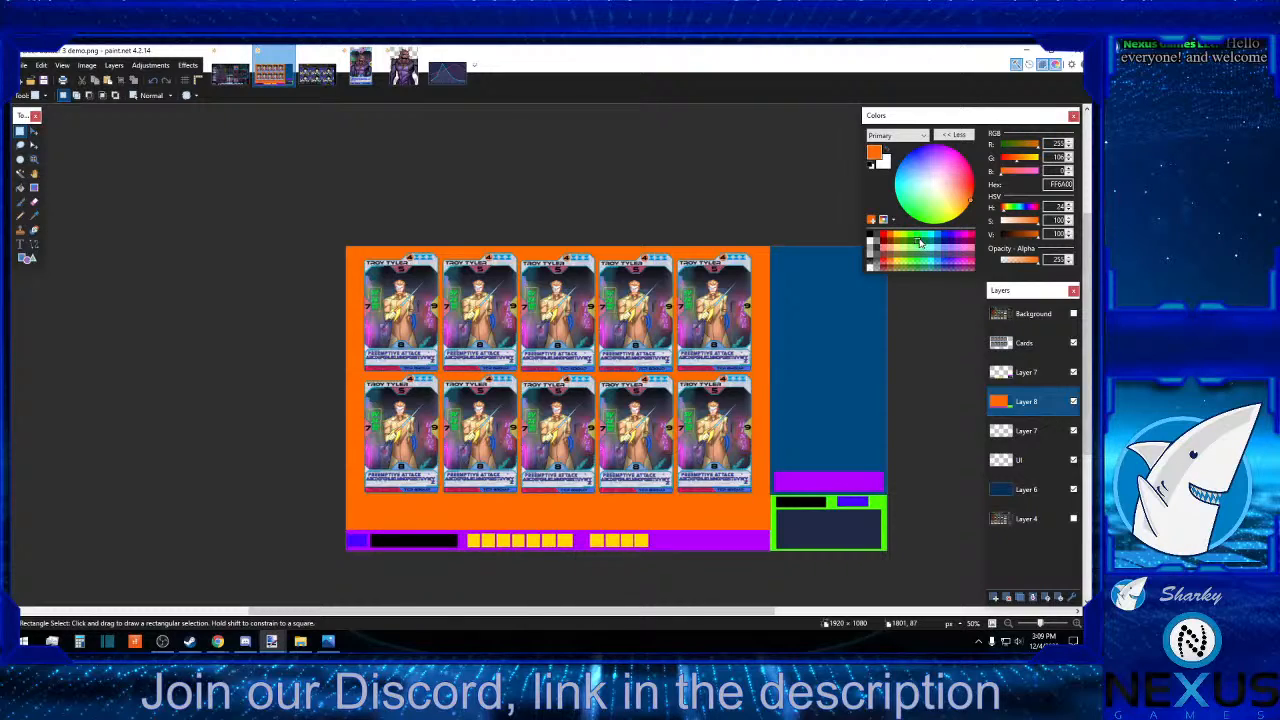
Draw a dark grey (404040) solid rectangle about 124 × 49 px at the purple strip's empty end, on the Layer 7 directly below Cards.
left_click(1023, 380)
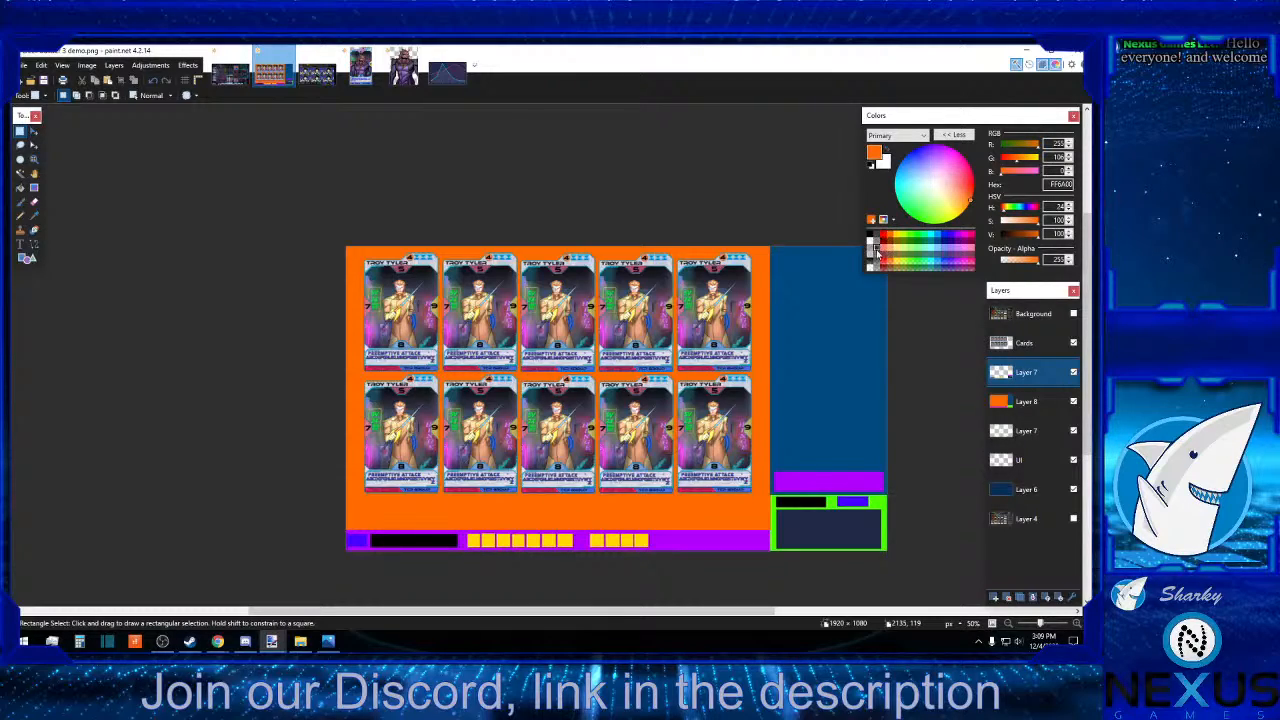
left_click(877, 237)
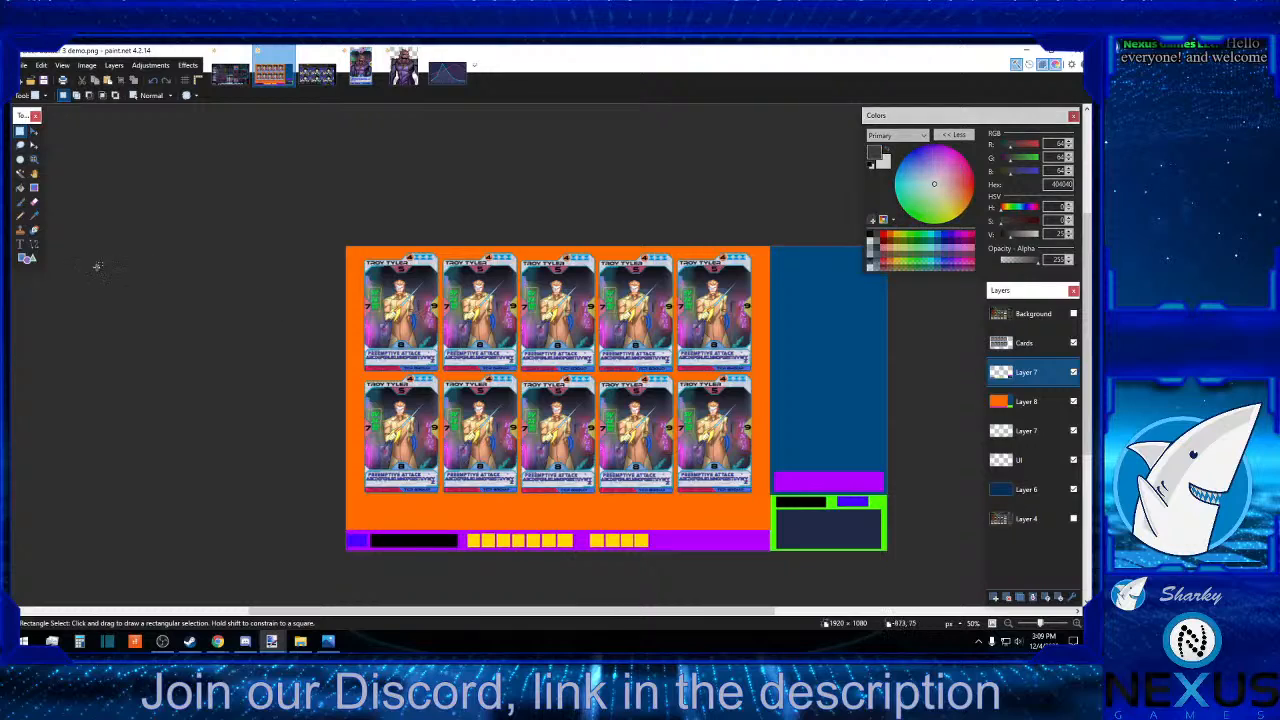
left_click(28, 258)
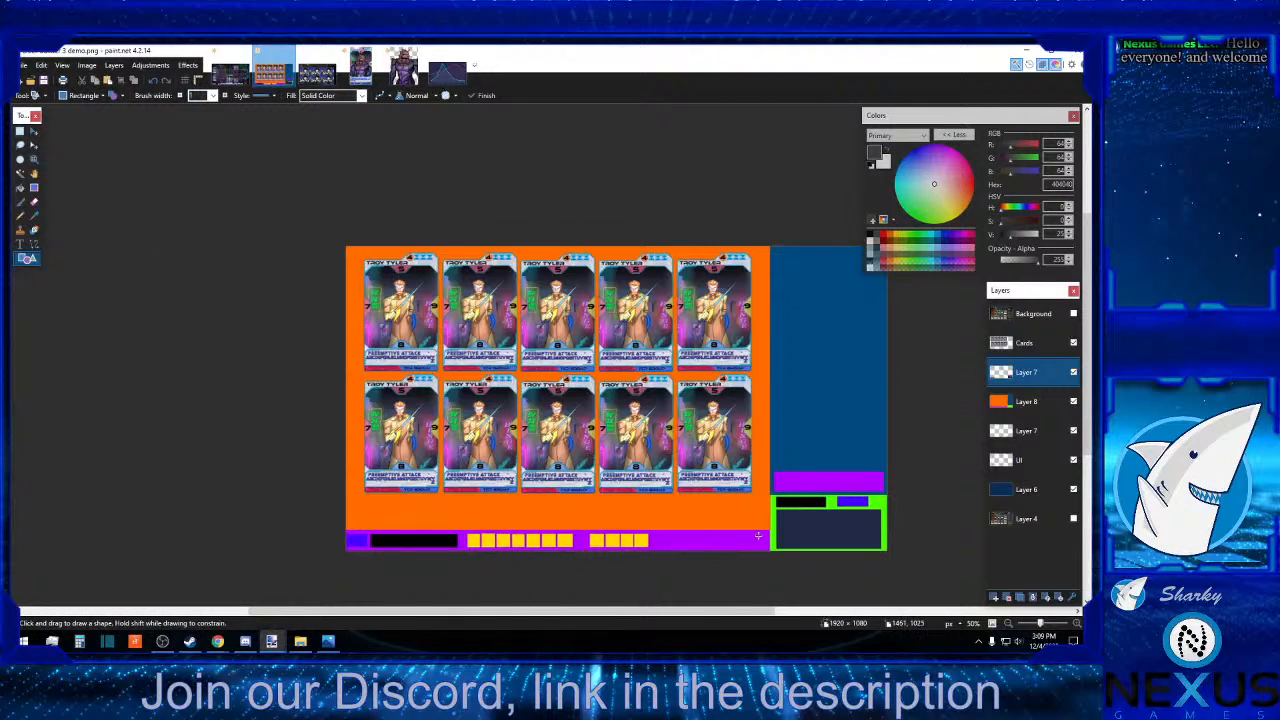
left_click_drag(764, 534, 728, 547)
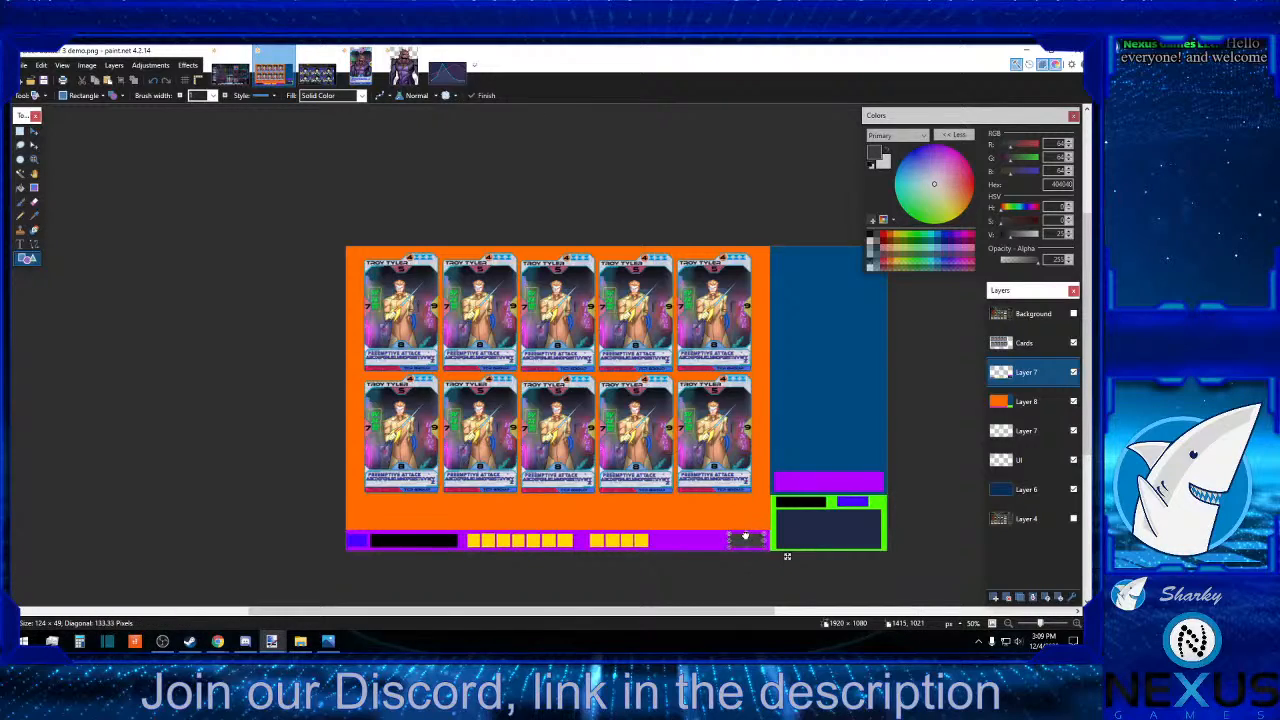
left_click(280, 519)
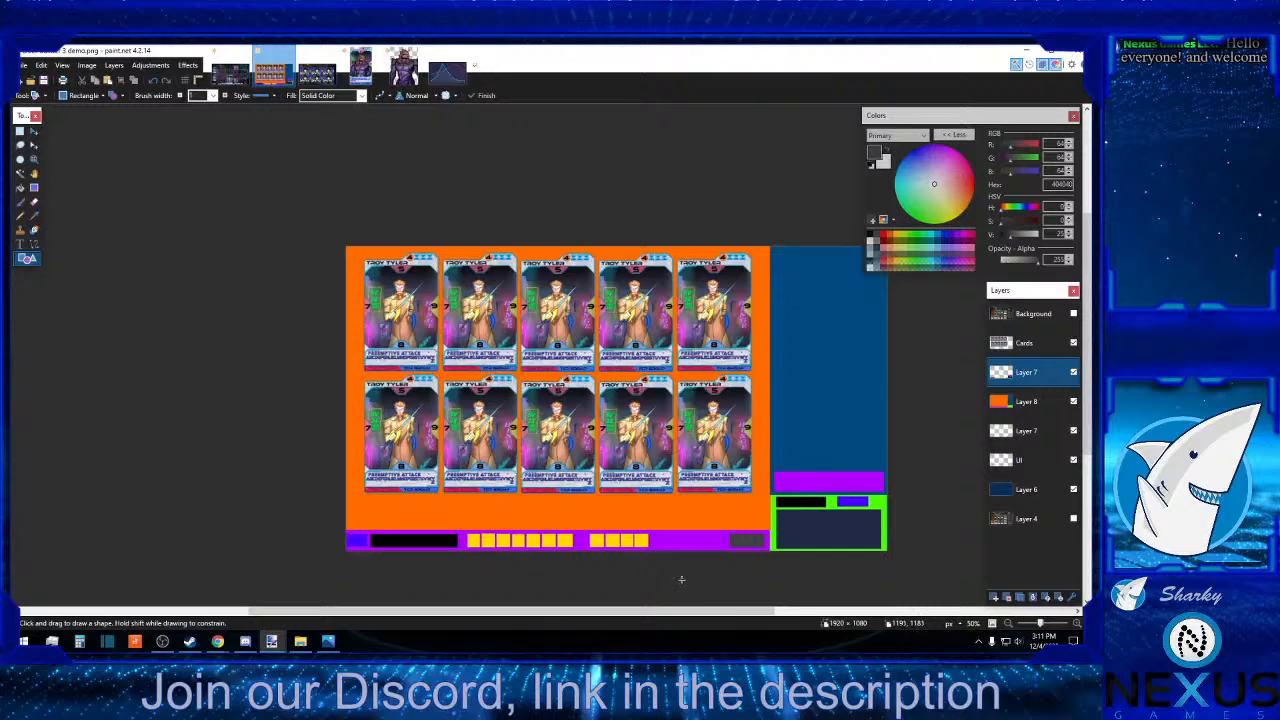
Select all ten cards on the Cards layer and enlarge the selection to about 1493 × 946 px.
left_click(1019, 346)
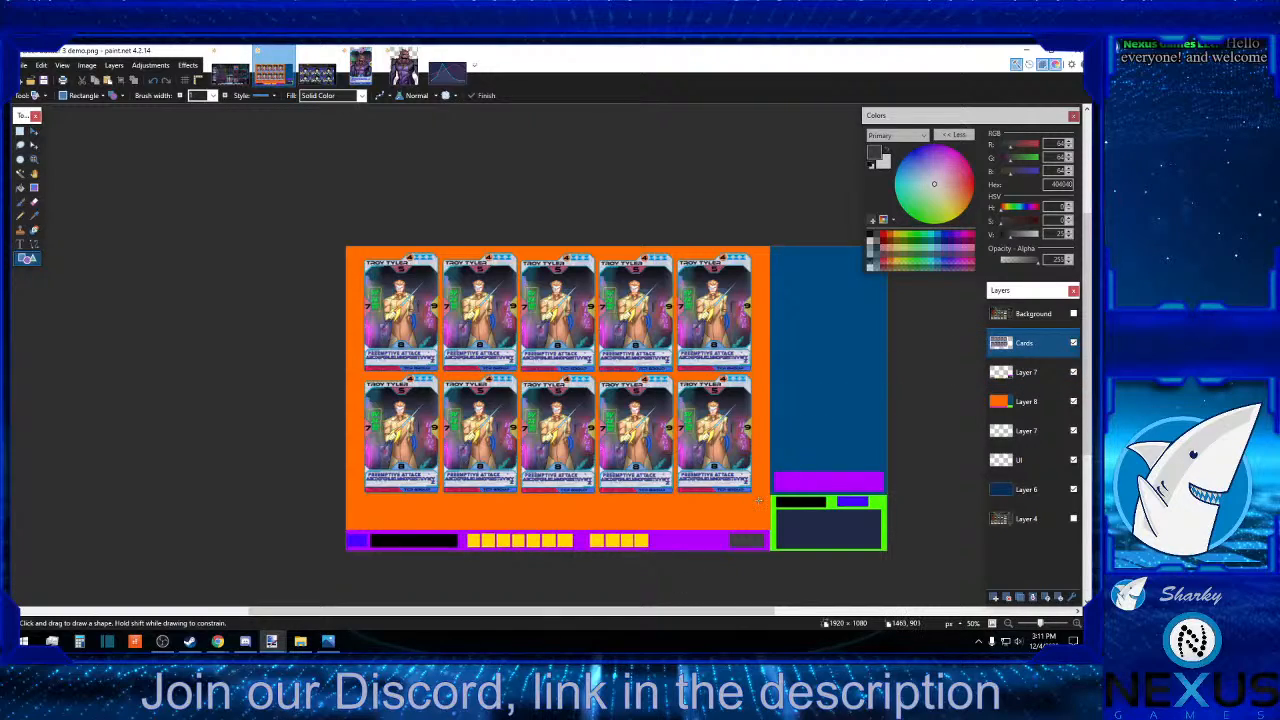
left_click_drag(758, 500, 693, 458)
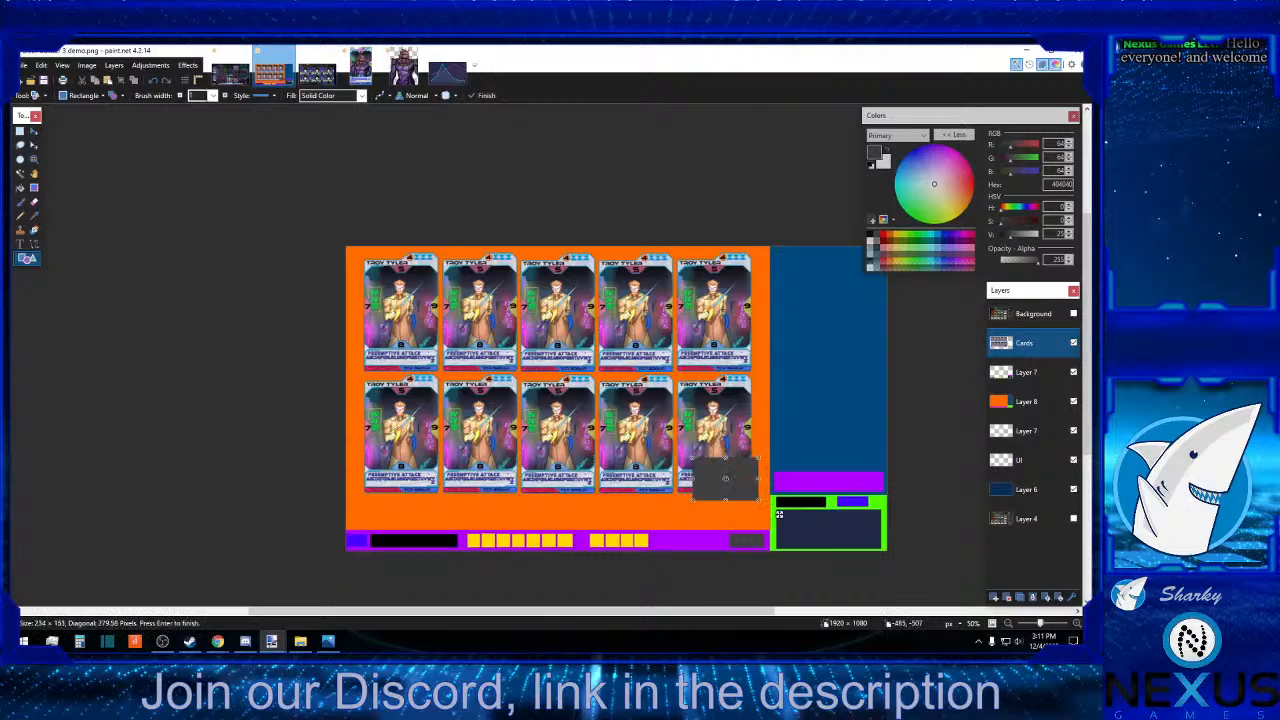
left_click(153, 81)
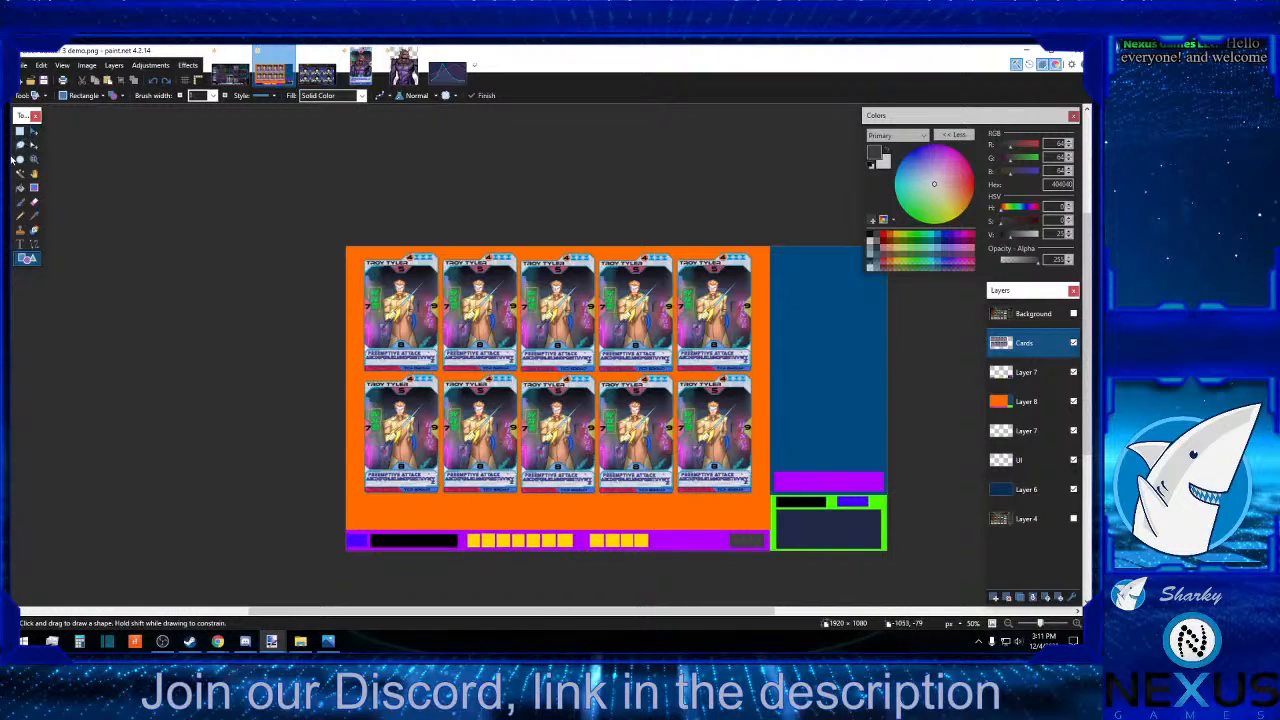
left_click(20, 131)
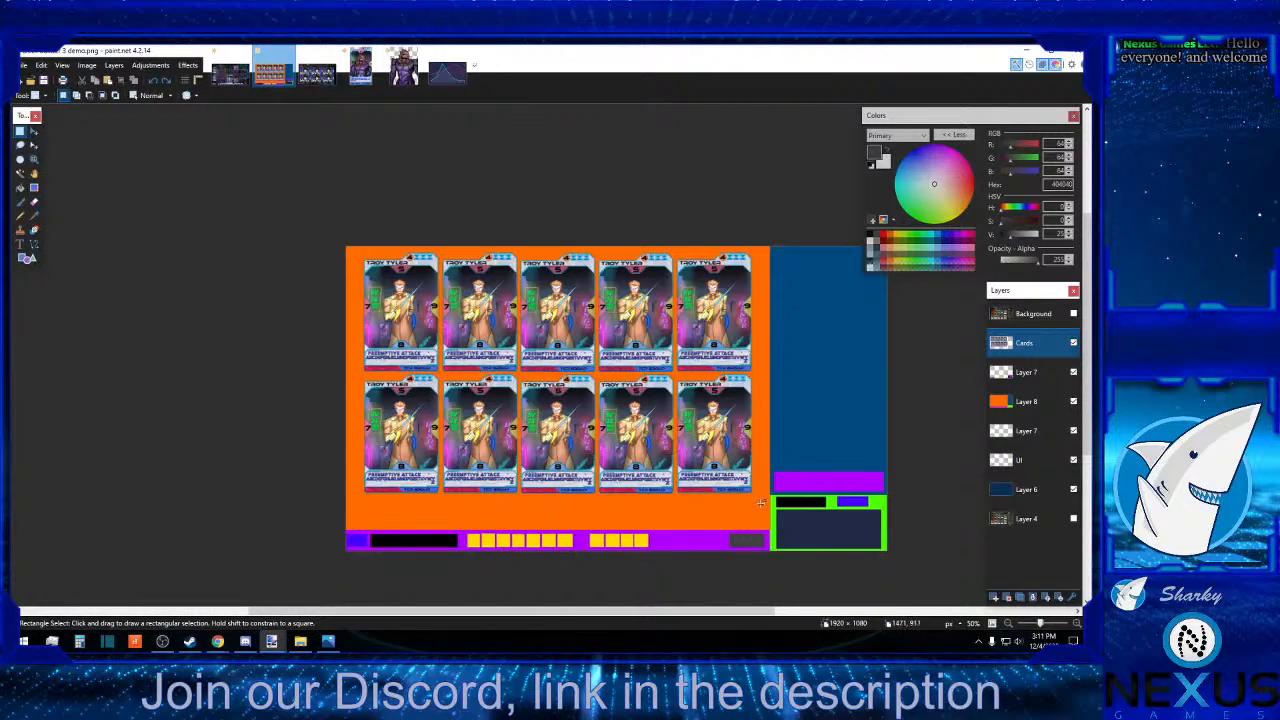
left_click_drag(760, 503, 350, 232)
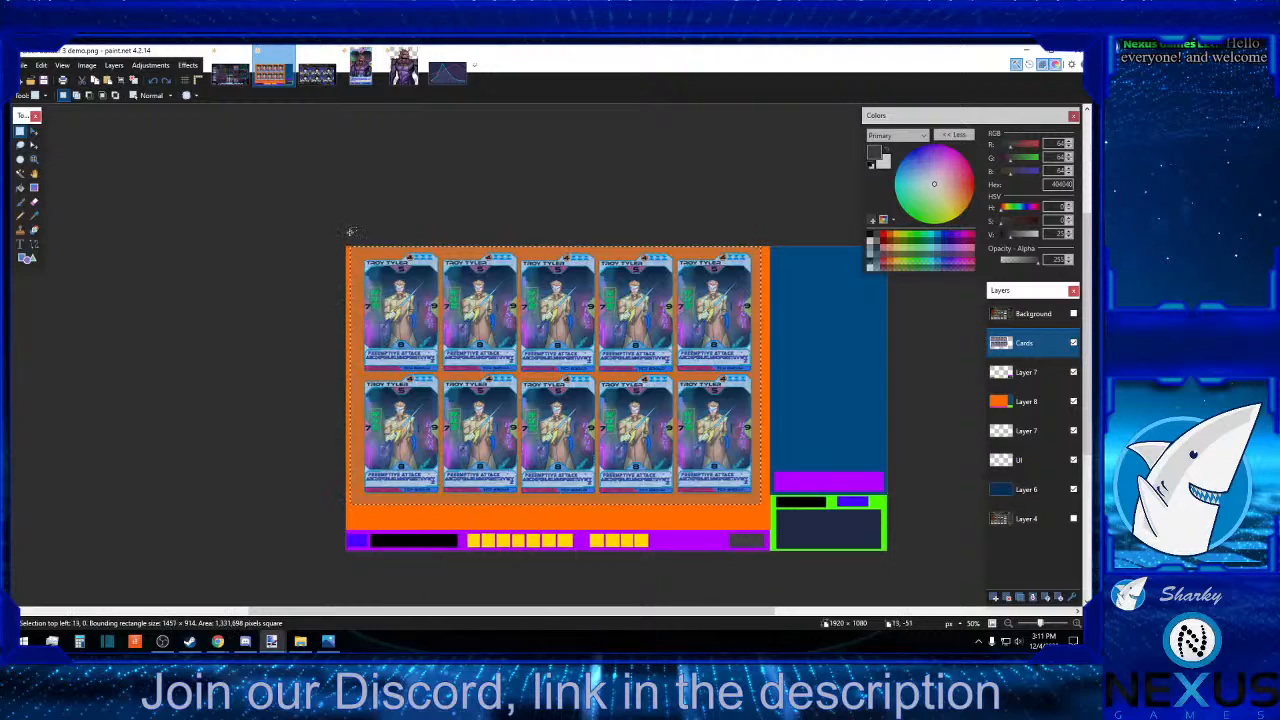
left_click(34, 132)
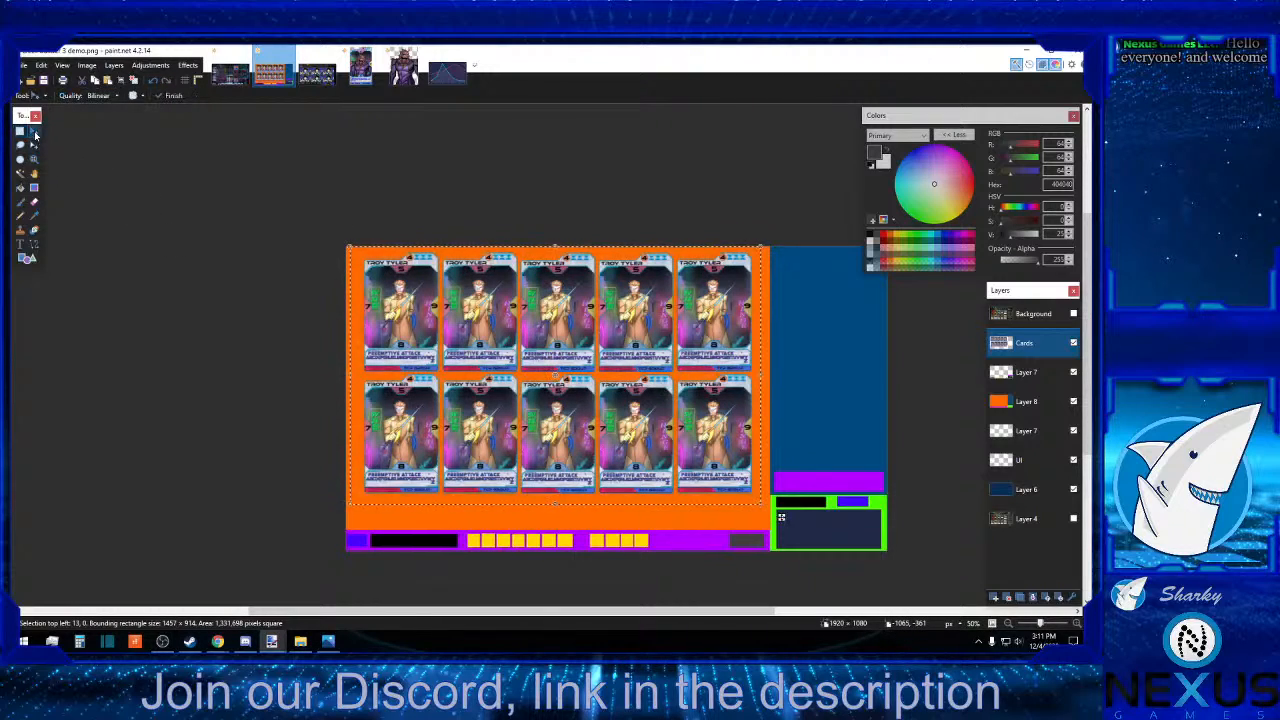
left_click_drag(349, 509, 337, 519)
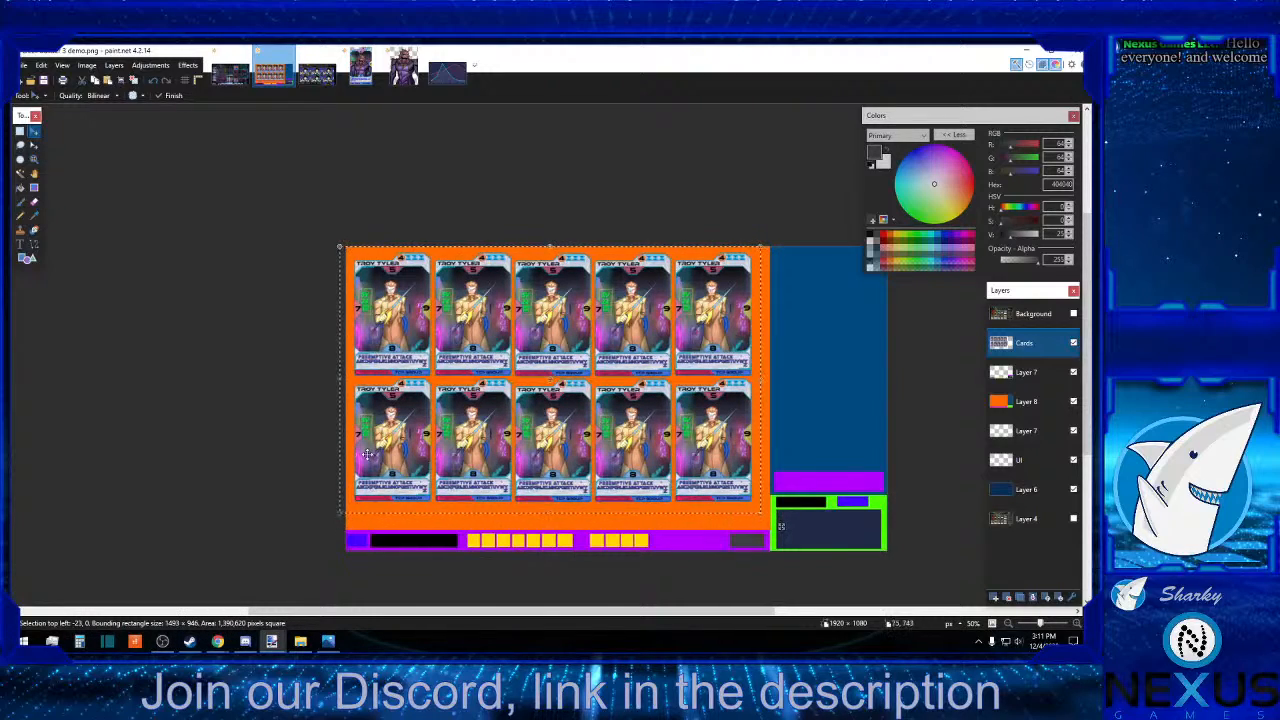
Shift the enlarged card grid about 16 px right and 29 px down to centre it within the orange area.
left_click_drag(511, 400, 514, 401)
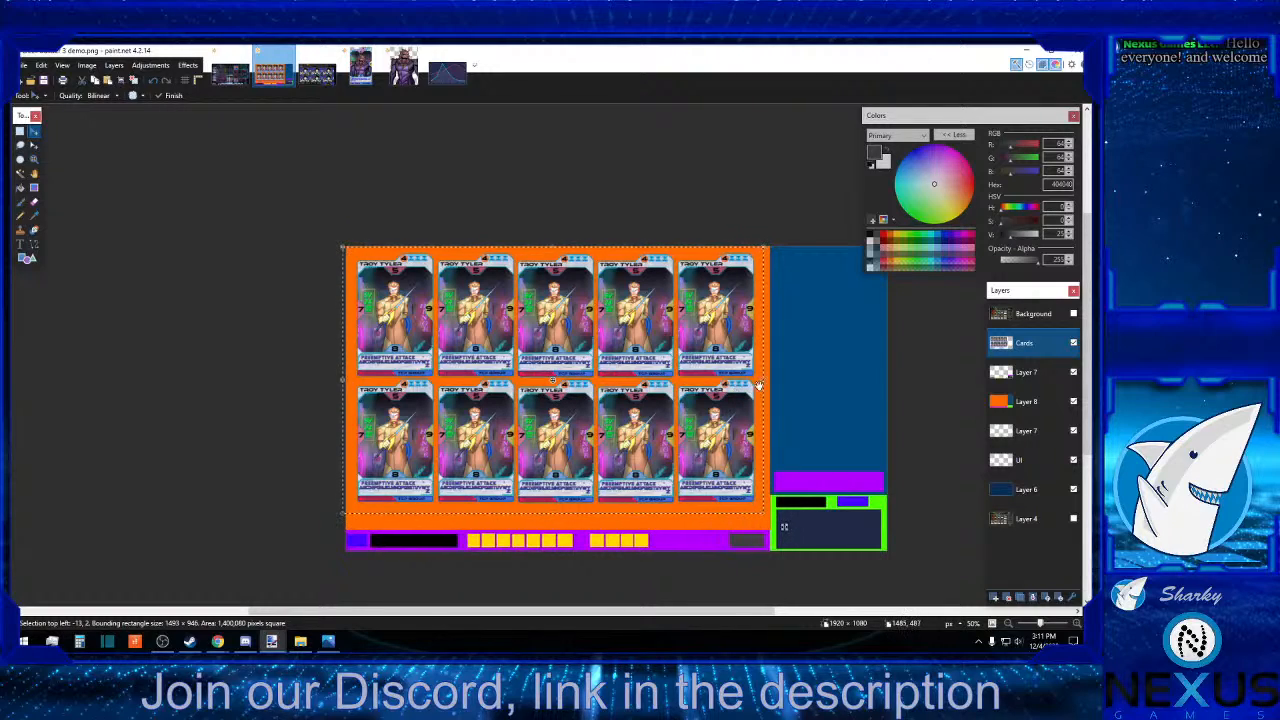
left_click_drag(603, 421, 603, 424)
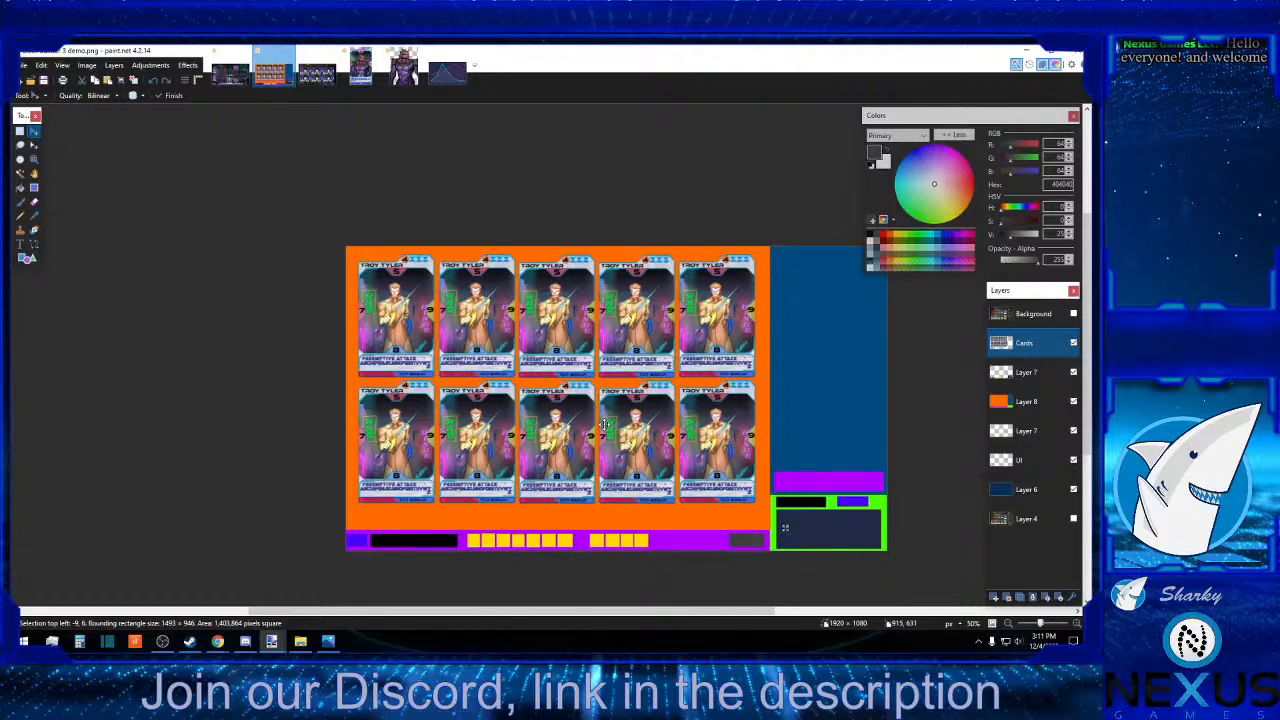
left_click_drag(604, 424, 604, 430)
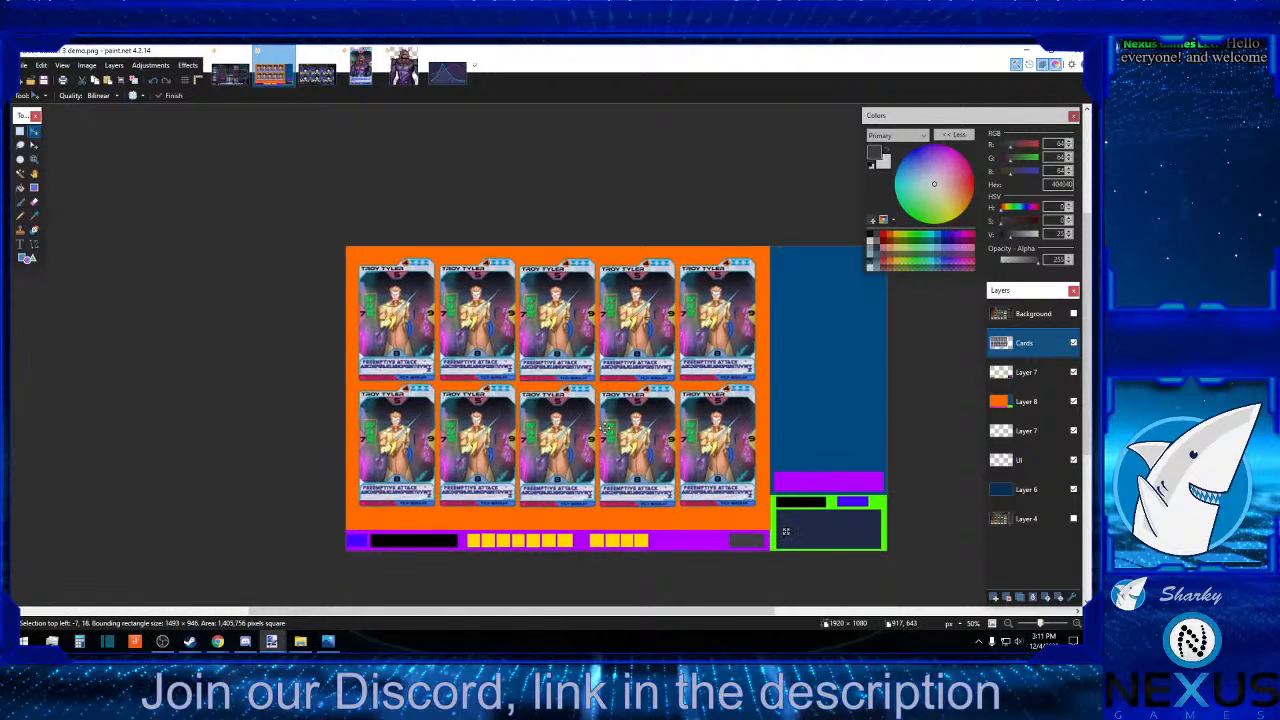
key("Down")
key("Down")
key("Down")
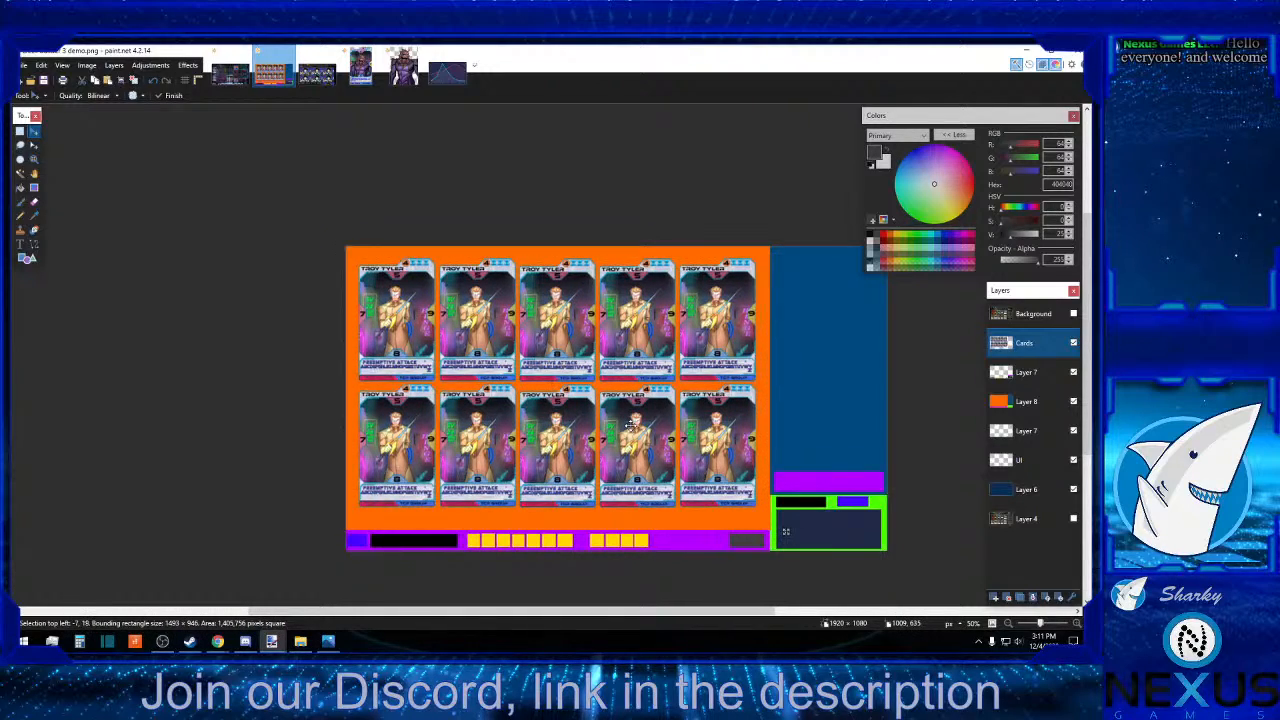
key("Down")
key("Down")
key("Down")
key("Down")
key("Down")
key("Down")
key("Down")
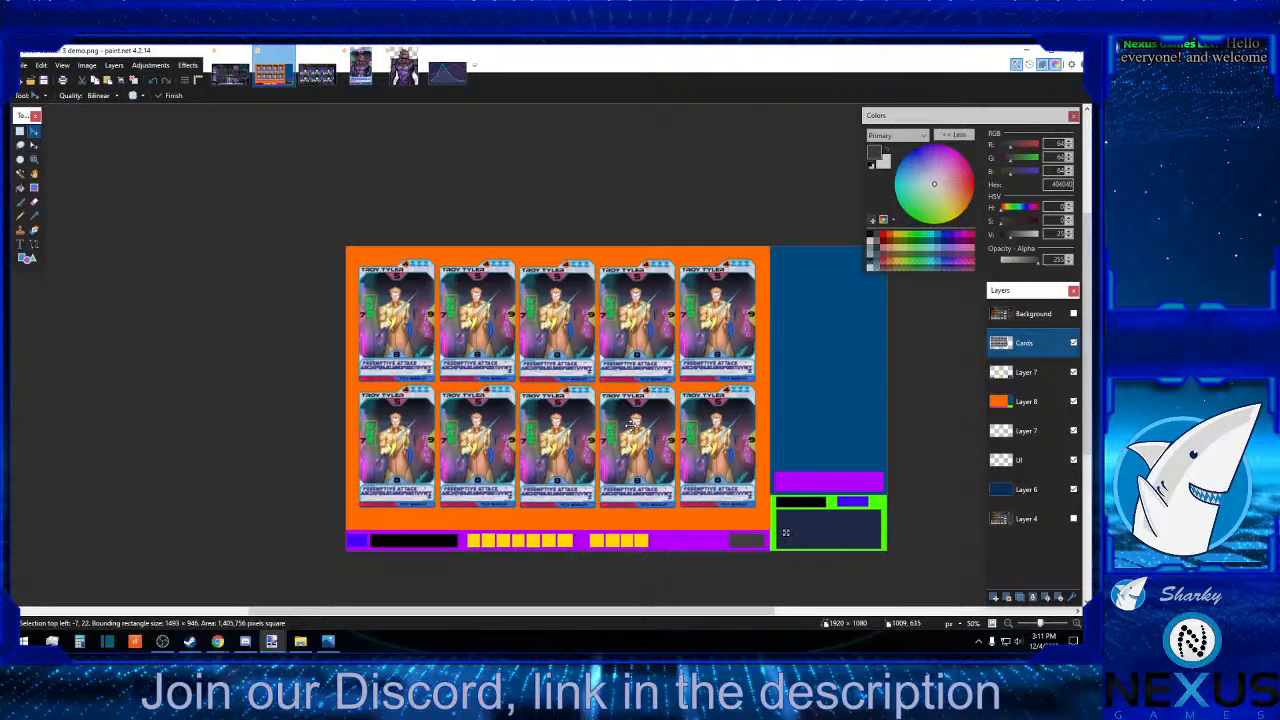
key("Down")
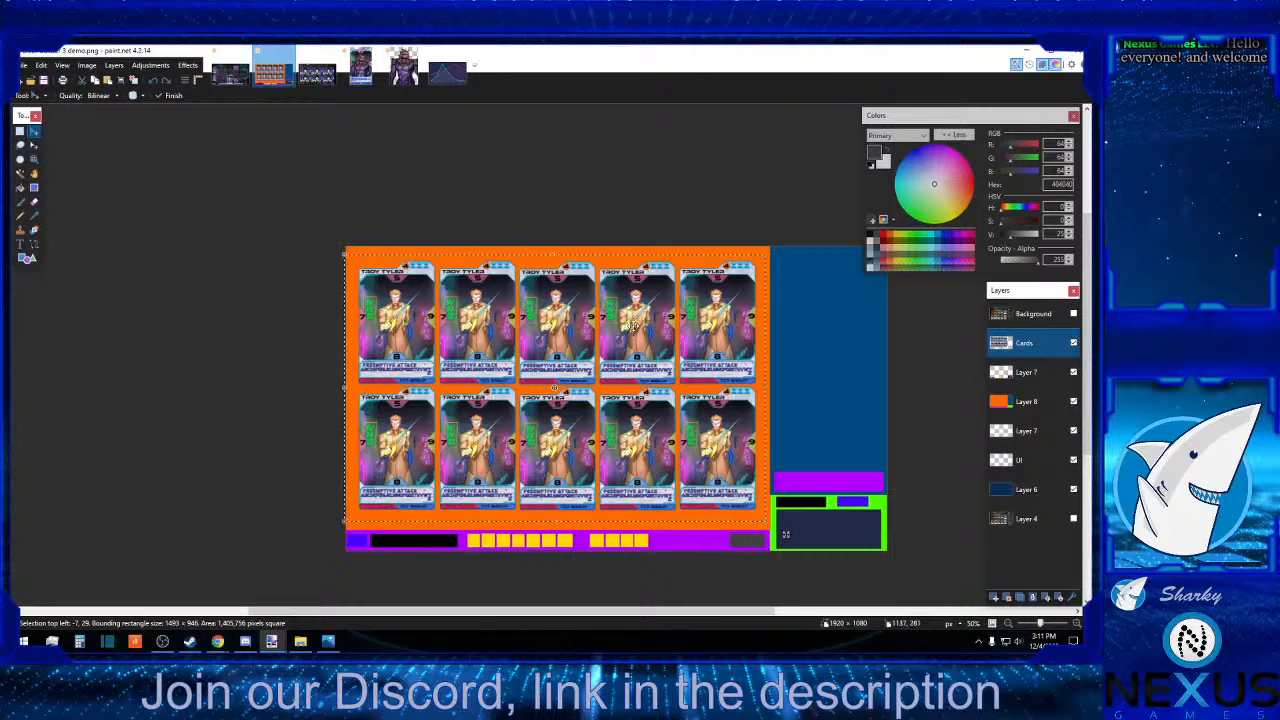
Stretch the card grid's selection to about 968 px high, nudge it down about 6 px and deselect it.
left_click_drag(556, 256, 556, 253)
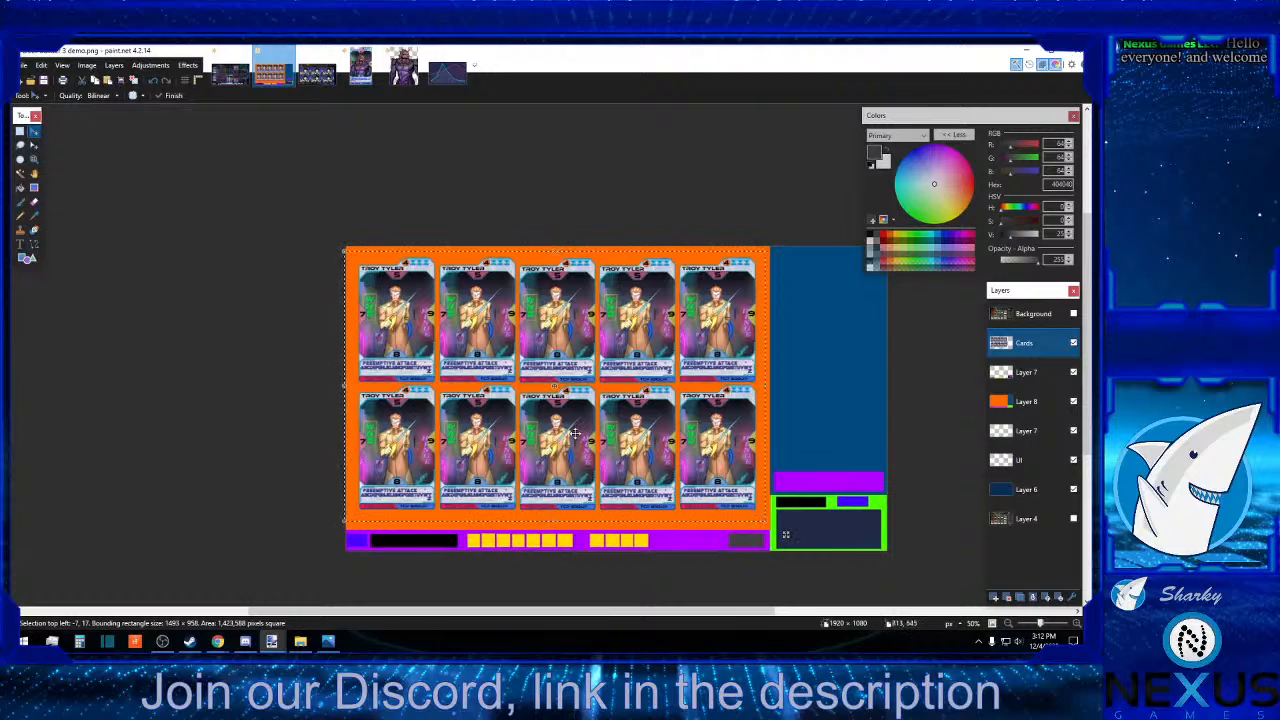
left_click_drag(561, 513, 554, 525)
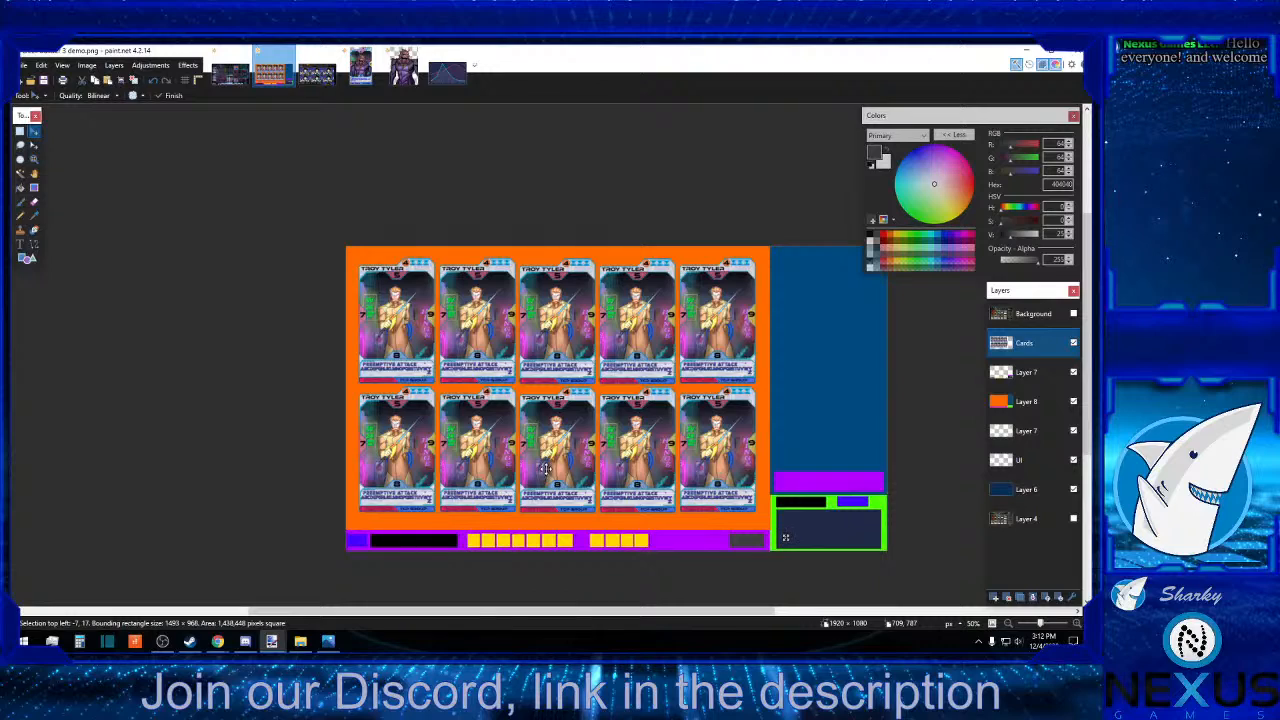
left_click_drag(546, 468, 546, 470)
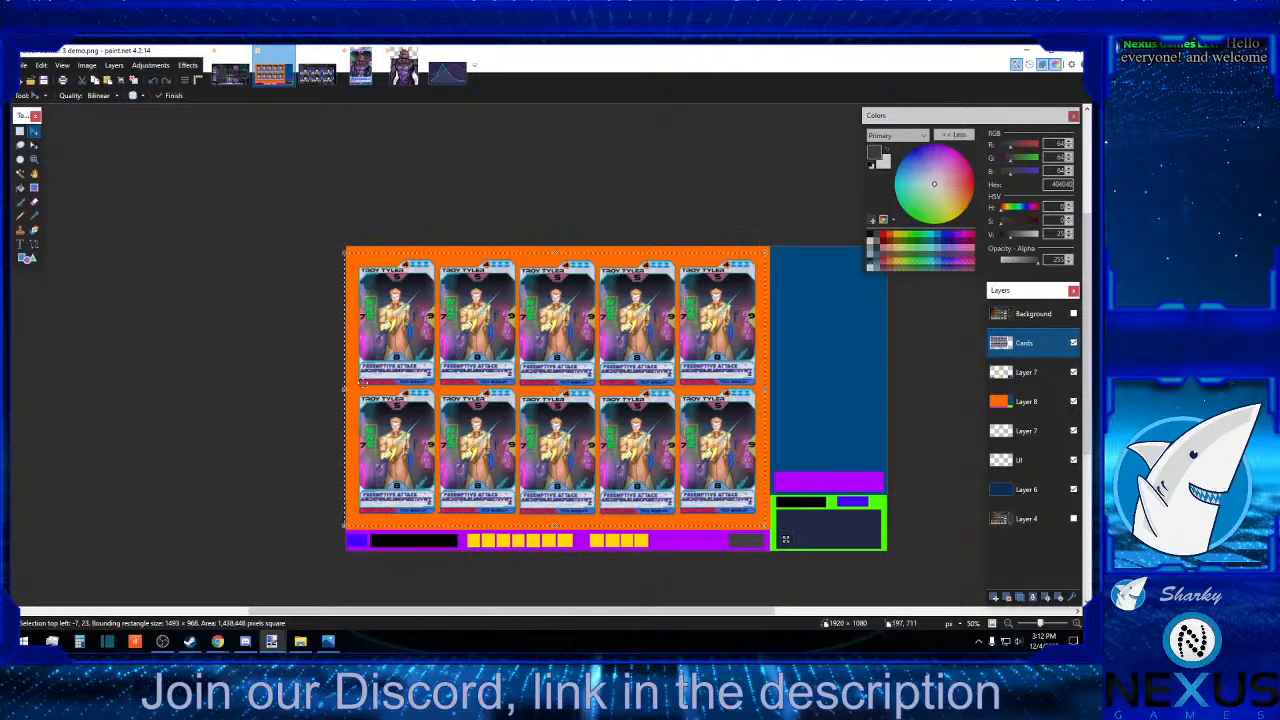
left_click(19, 131)
left_click(183, 311)
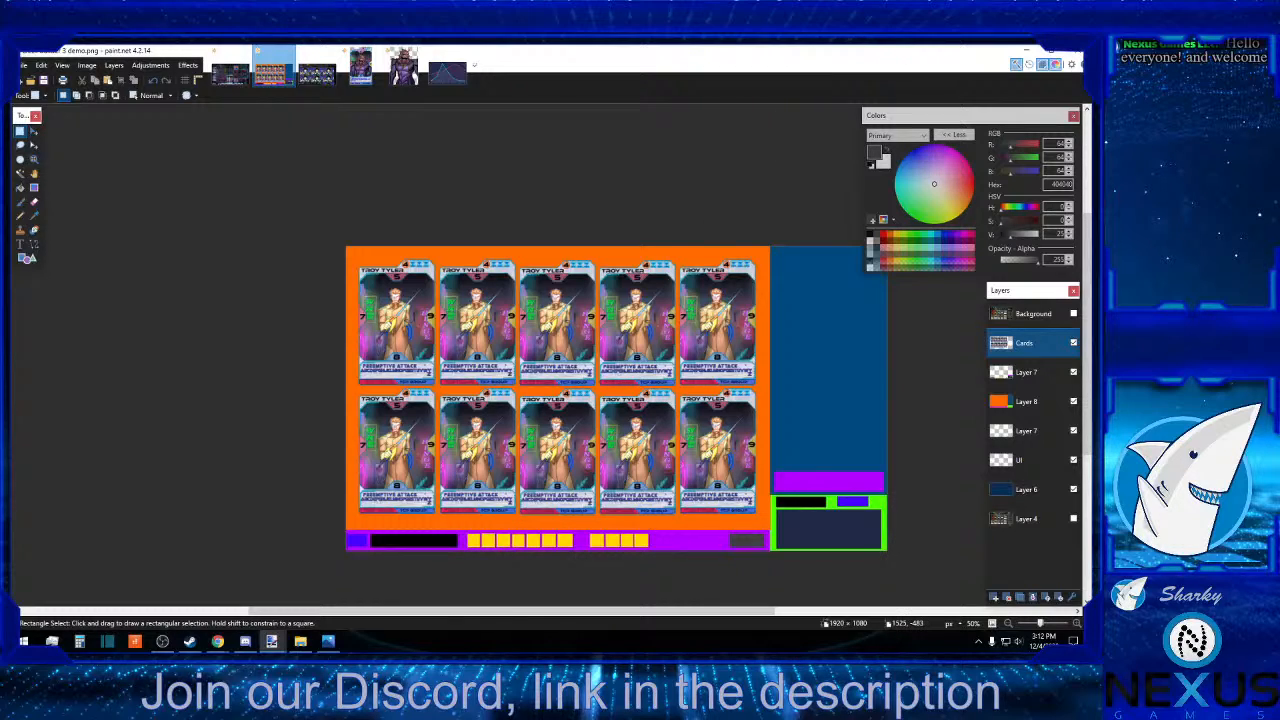
Switch to Photos, browse the cyberpunk reference images from the line chart to the sunset desktop screenshot, and return to the mockup.
mouse_move(1086, 118)
left_mouse_down()
mouse_move(817, 118)
mouse_move(640, 50)
left_mouse_up()
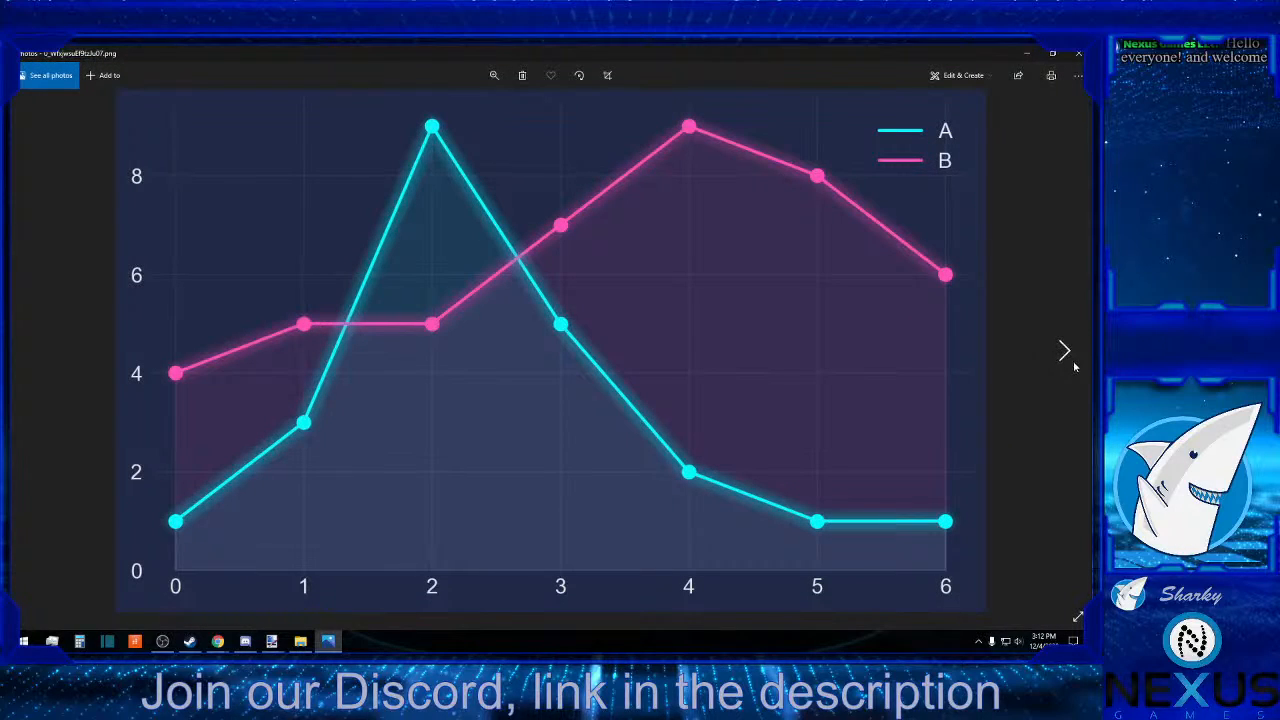
left_click(1066, 354)
left_click(1066, 354)
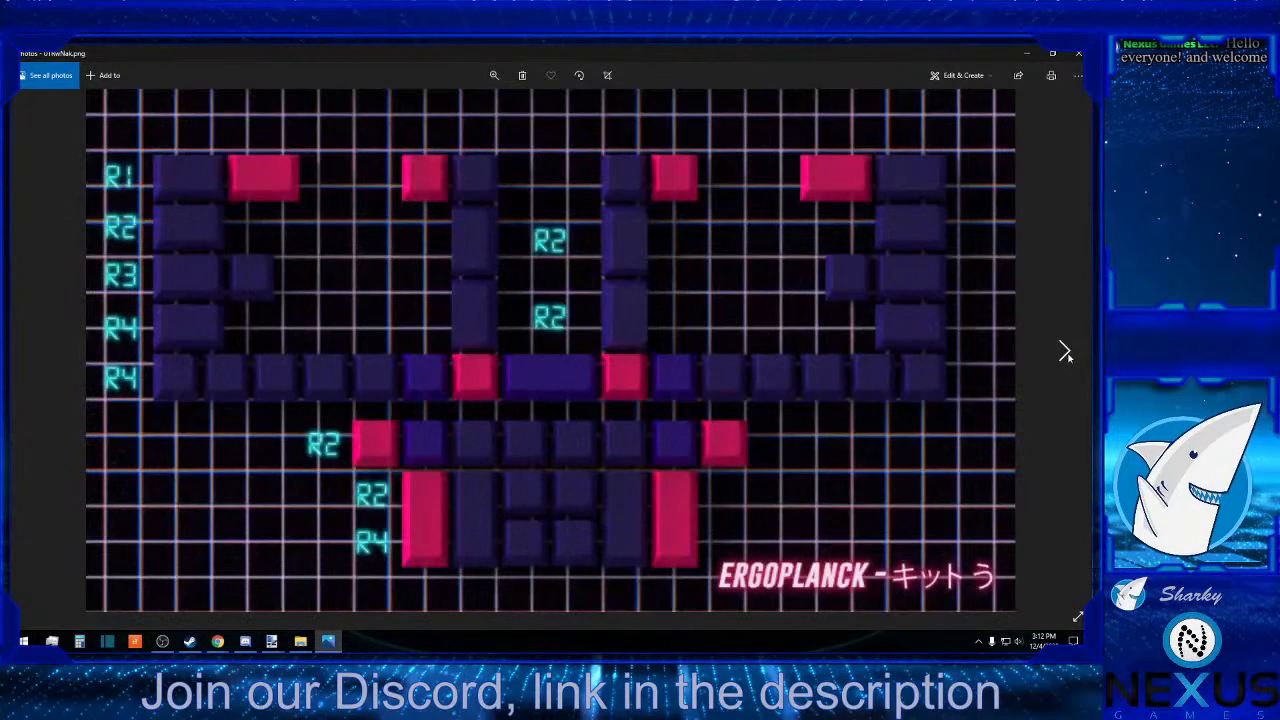
left_click(1066, 354)
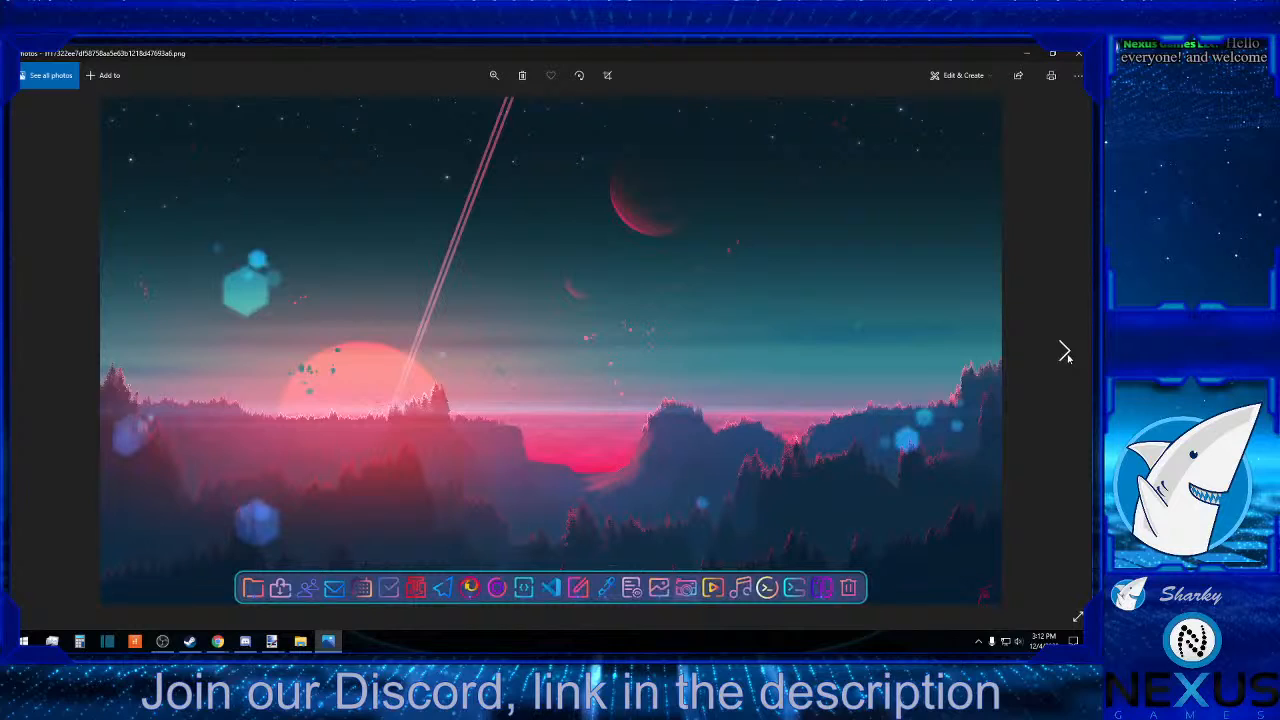
left_click(1066, 354)
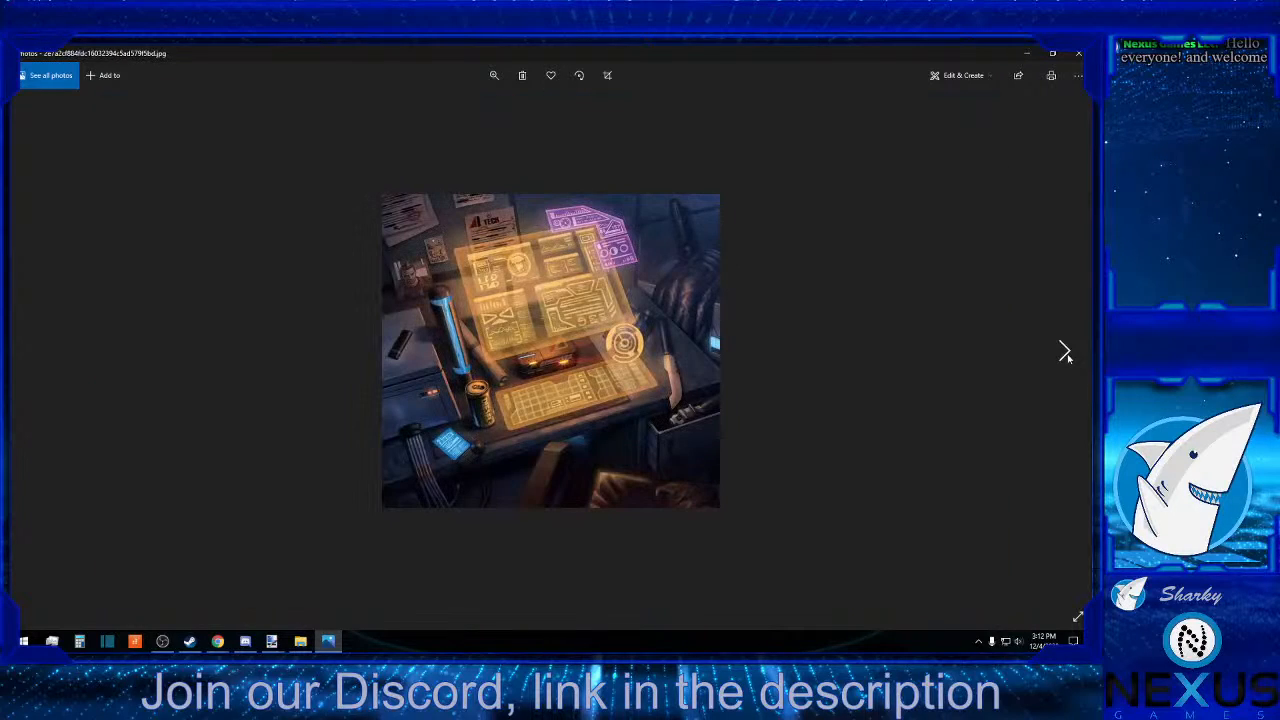
left_click(1066, 354)
left_click(1066, 354)
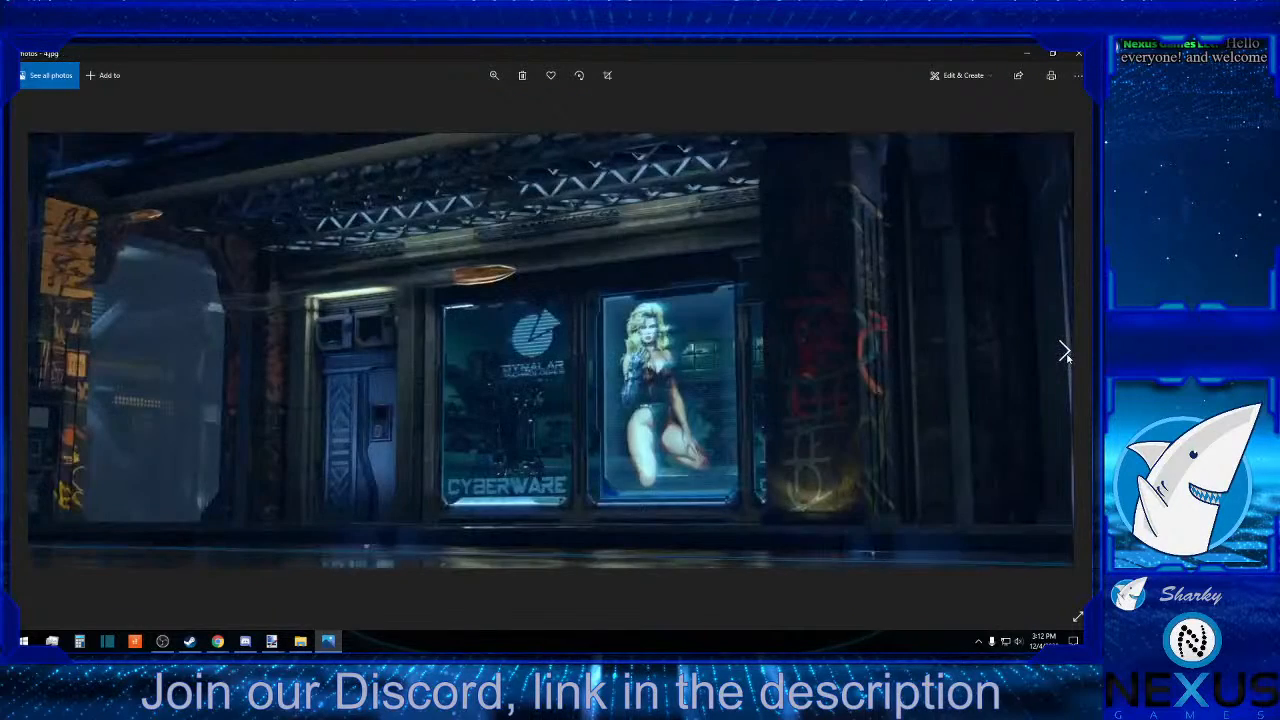
left_click(1066, 354)
left_click(1066, 354)
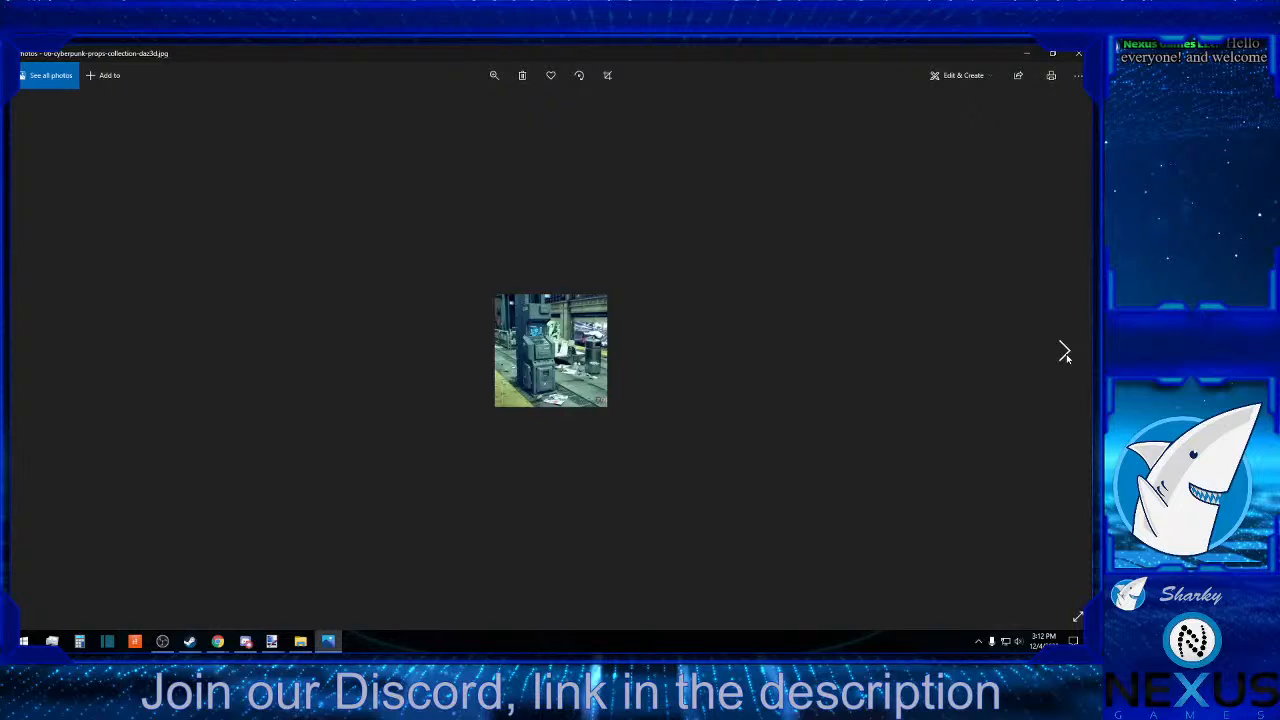
left_click(1066, 354)
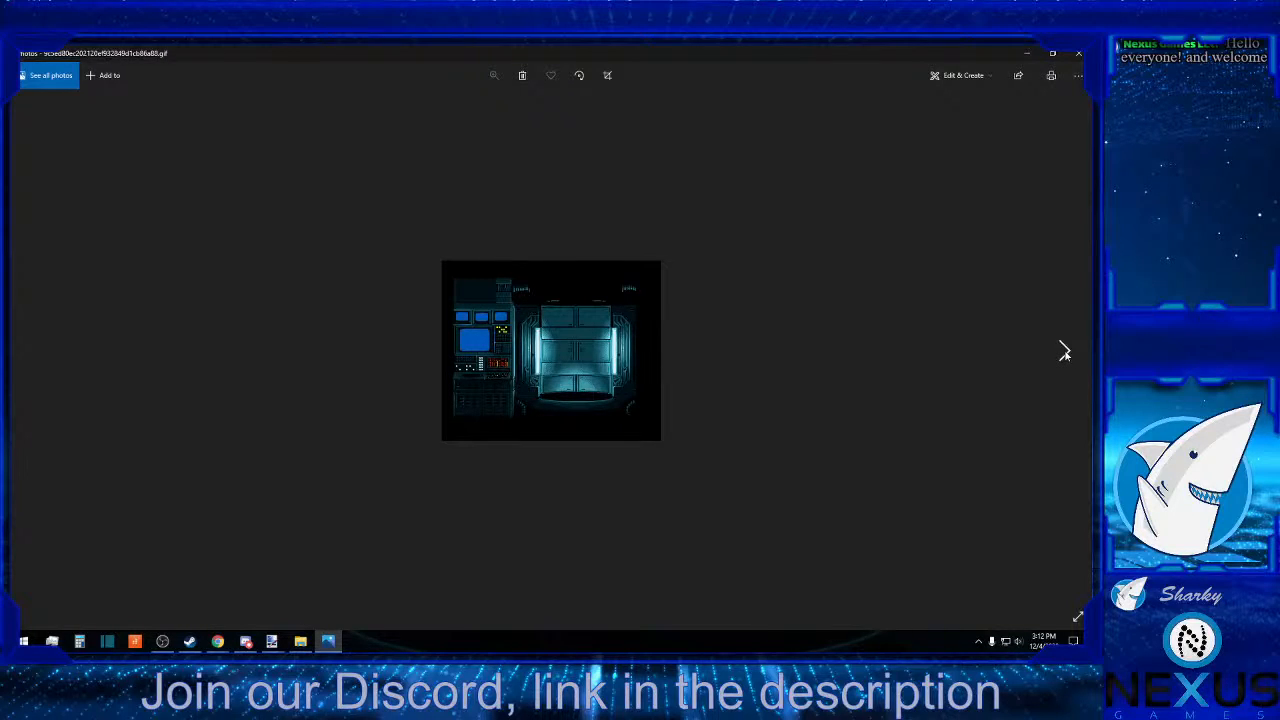
left_click(1066, 354)
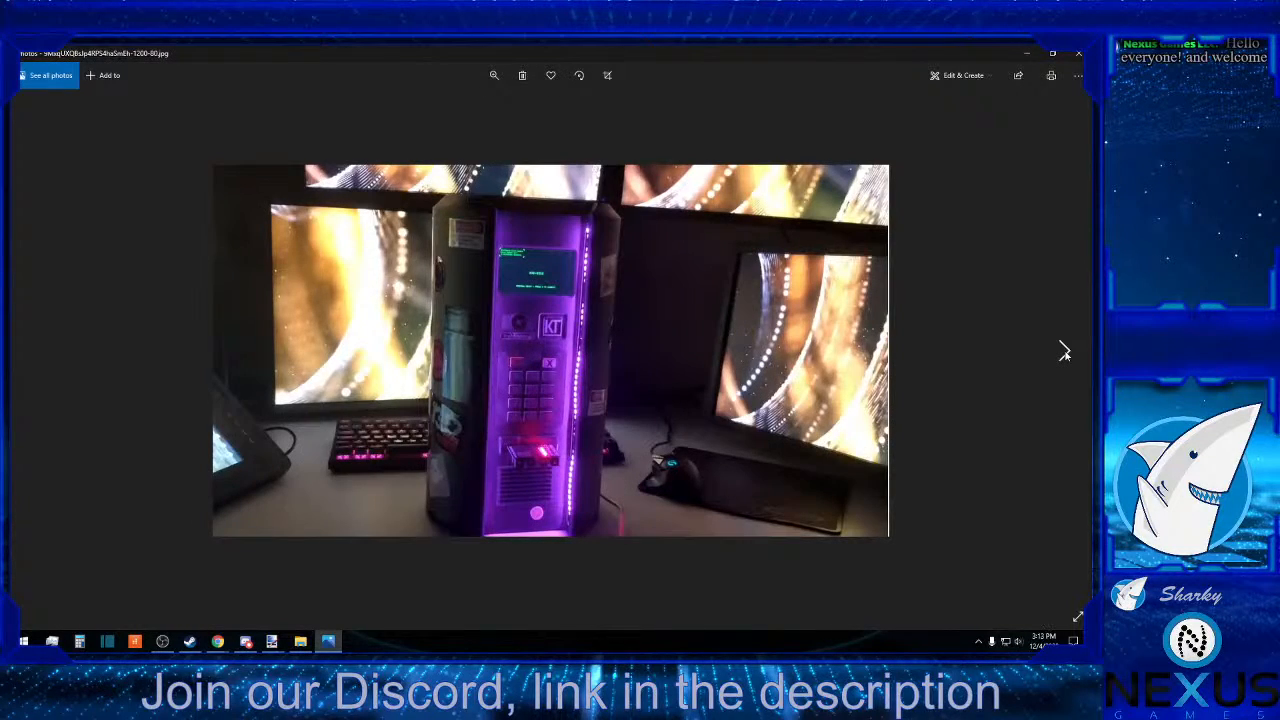
left_click(1066, 354)
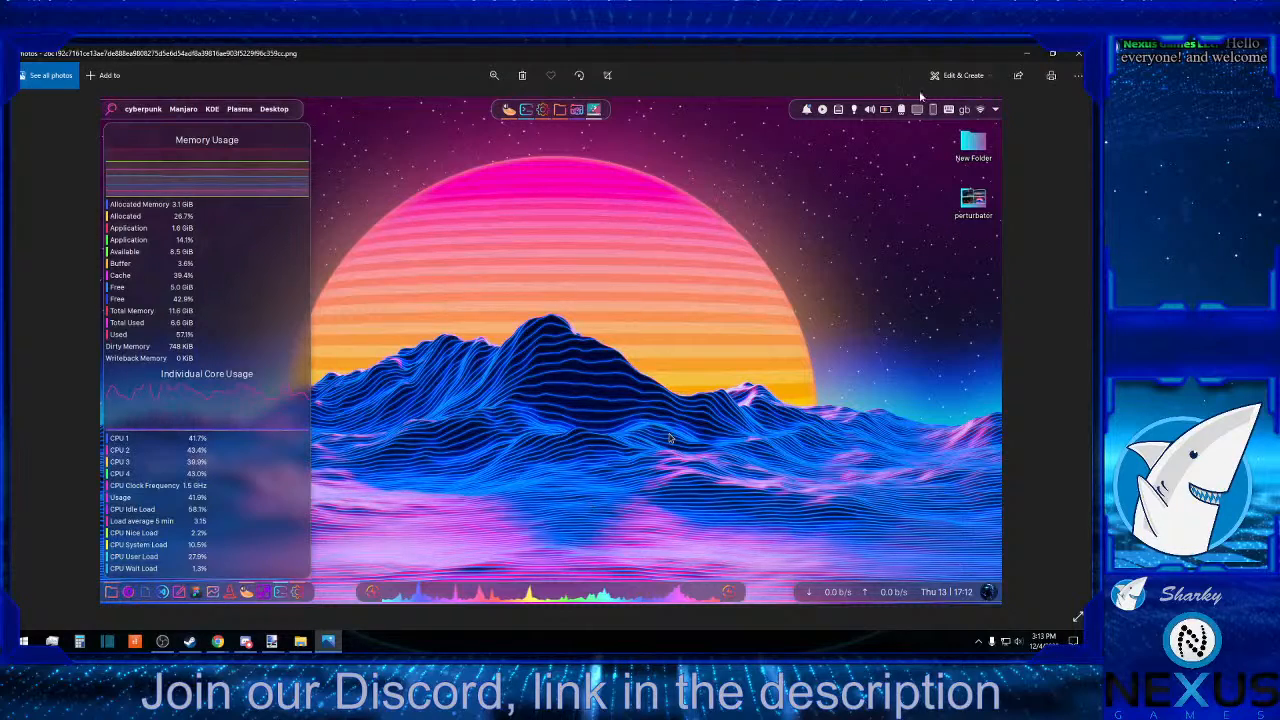
left_click(1027, 52)
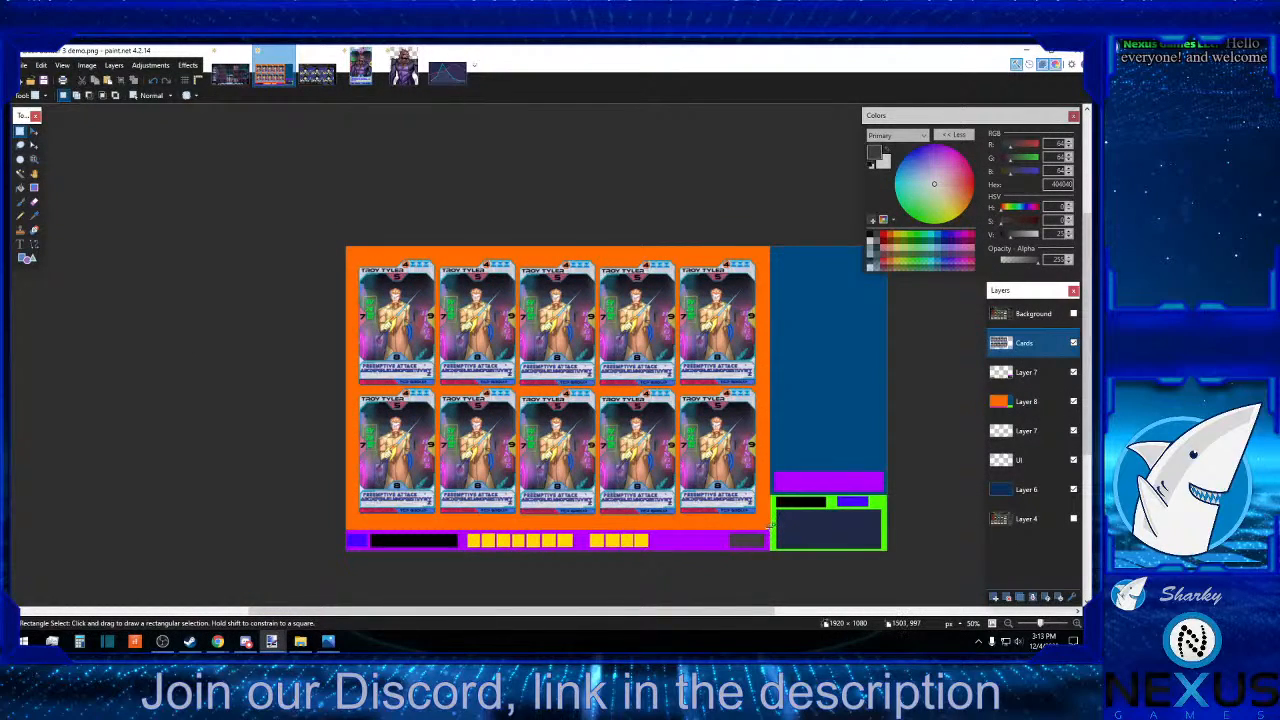
Examine the orange card area, the full-width upper area and the green corner block using temporary rectangular selections.
left_click_drag(770, 525, 336, 227)
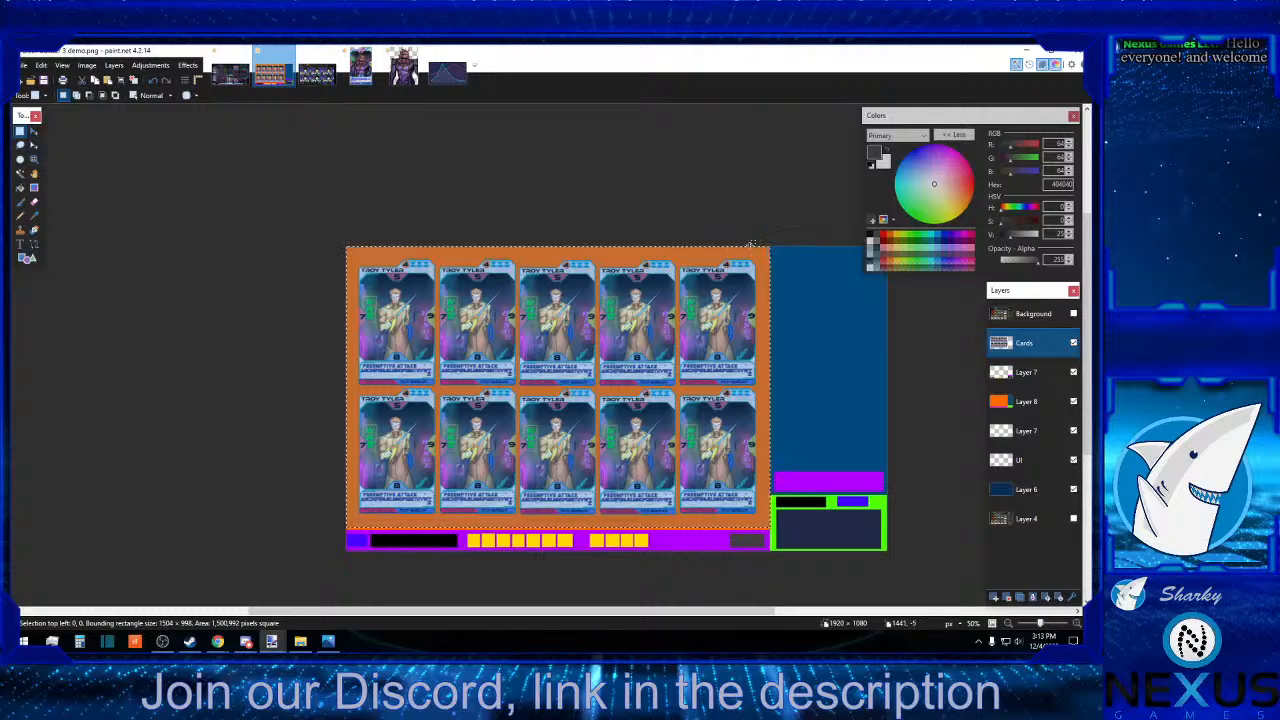
left_click_drag(337, 234, 955, 493)
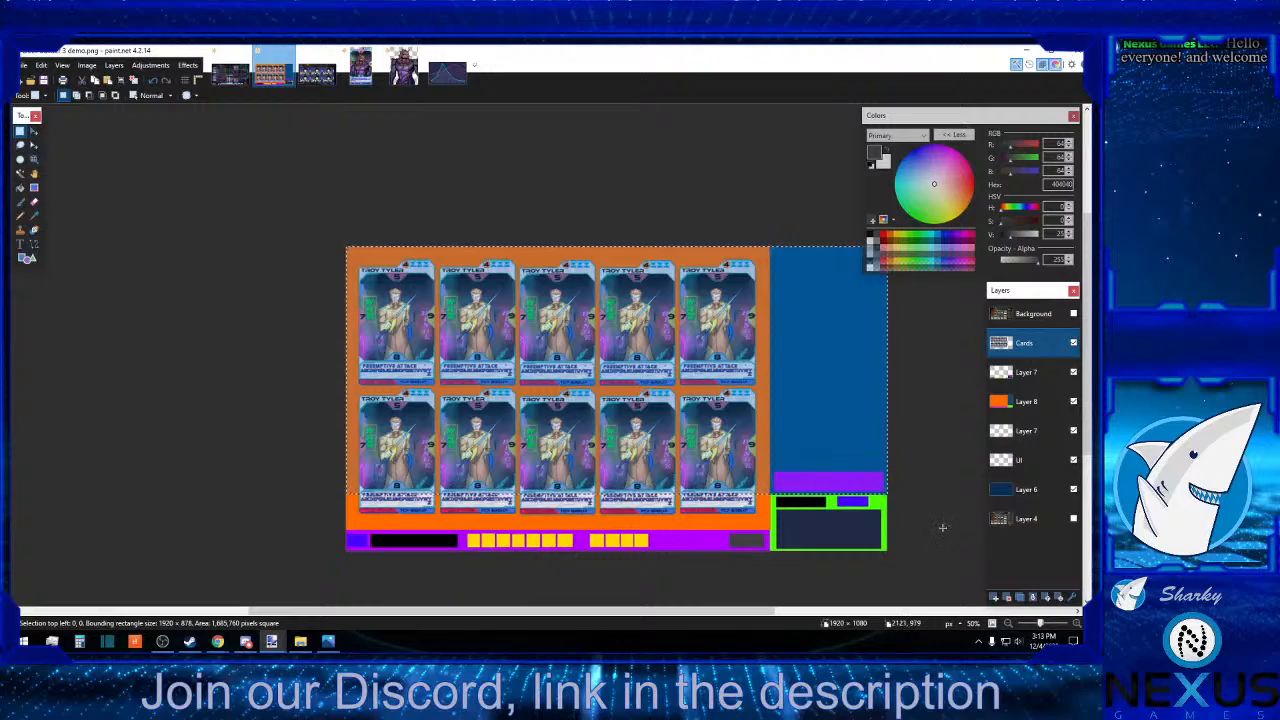
left_click_drag(888, 552, 769, 493)
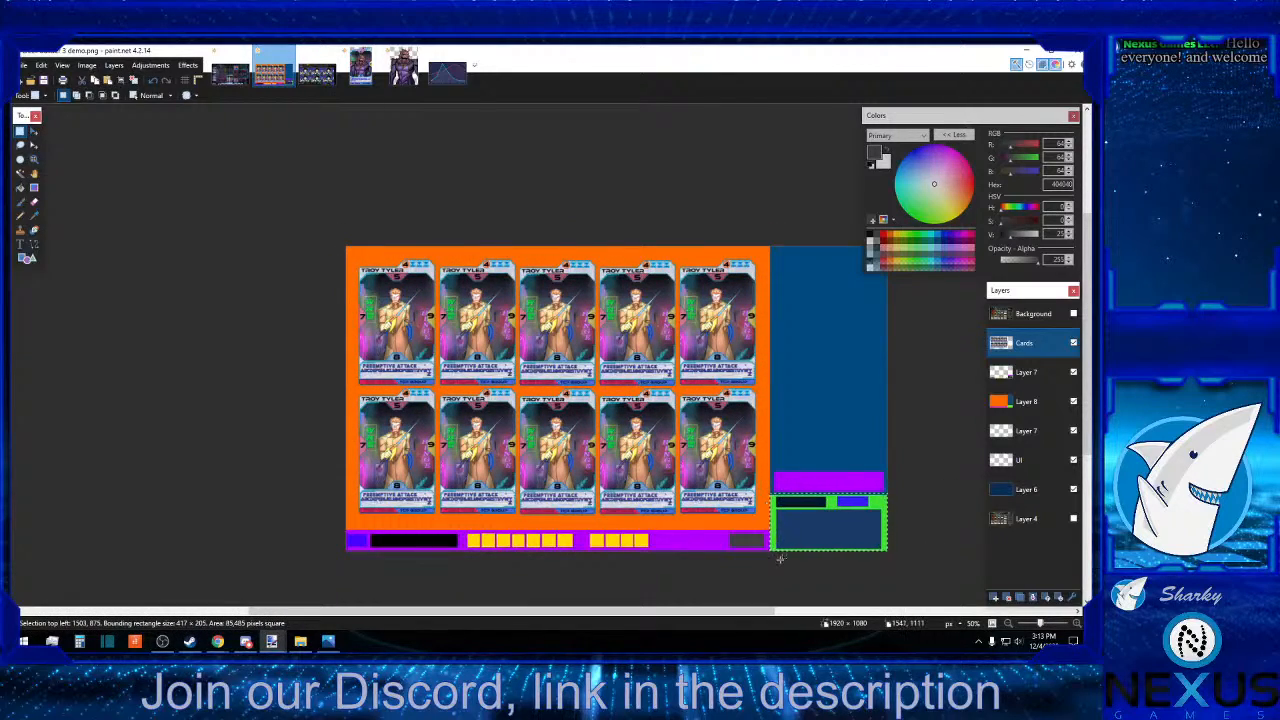
Deselect the green corner block, view the sunset desktop reference in Photos and return to the mockup.
left_click(886, 602)
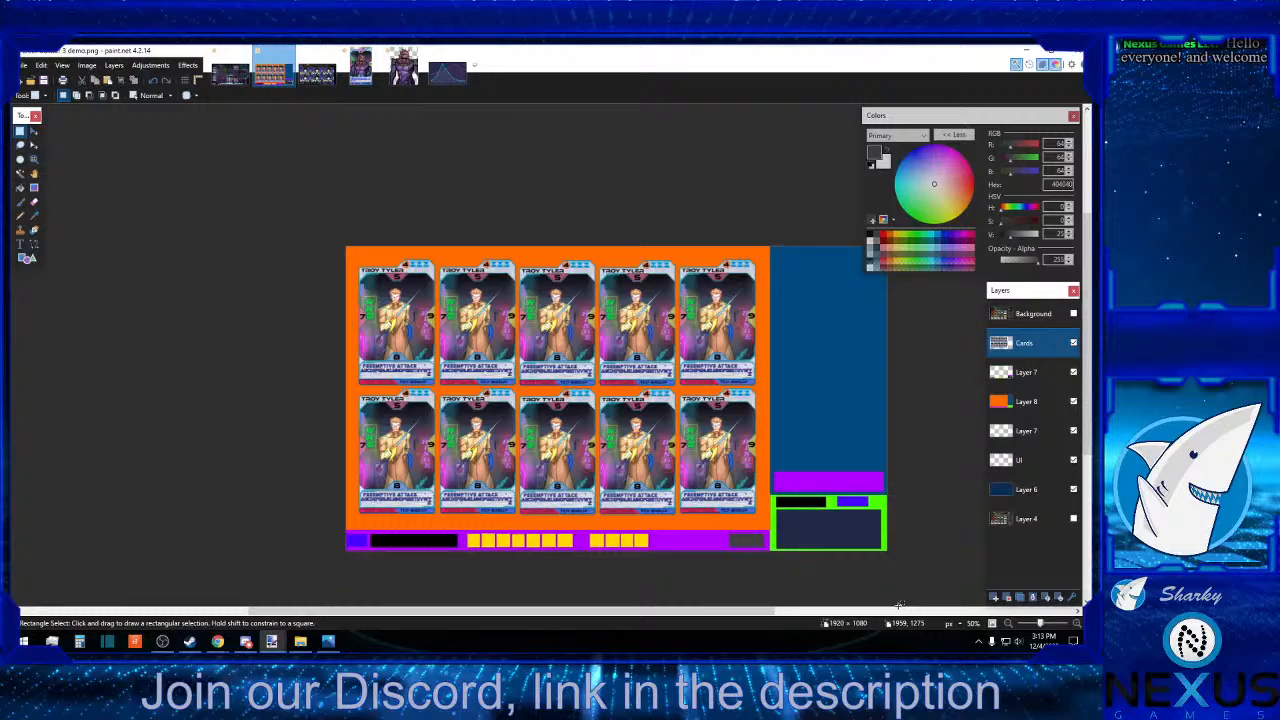
left_click(338, 644)
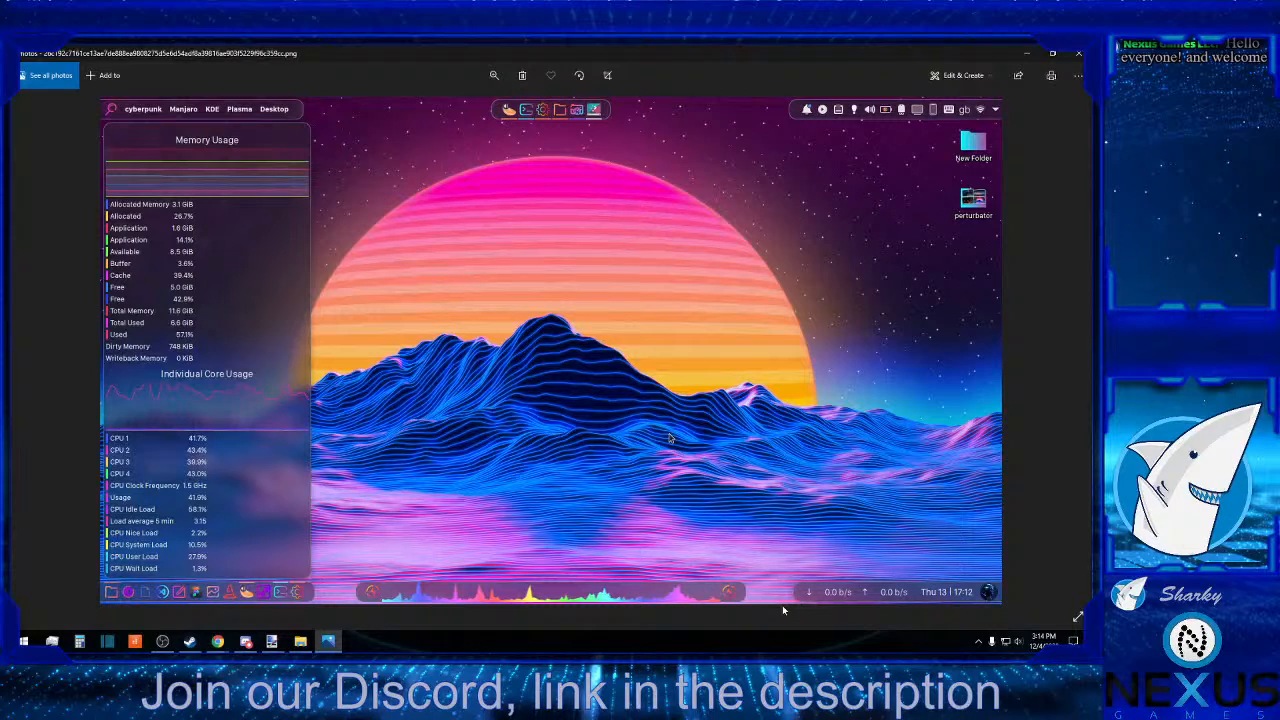
left_click(1026, 55)
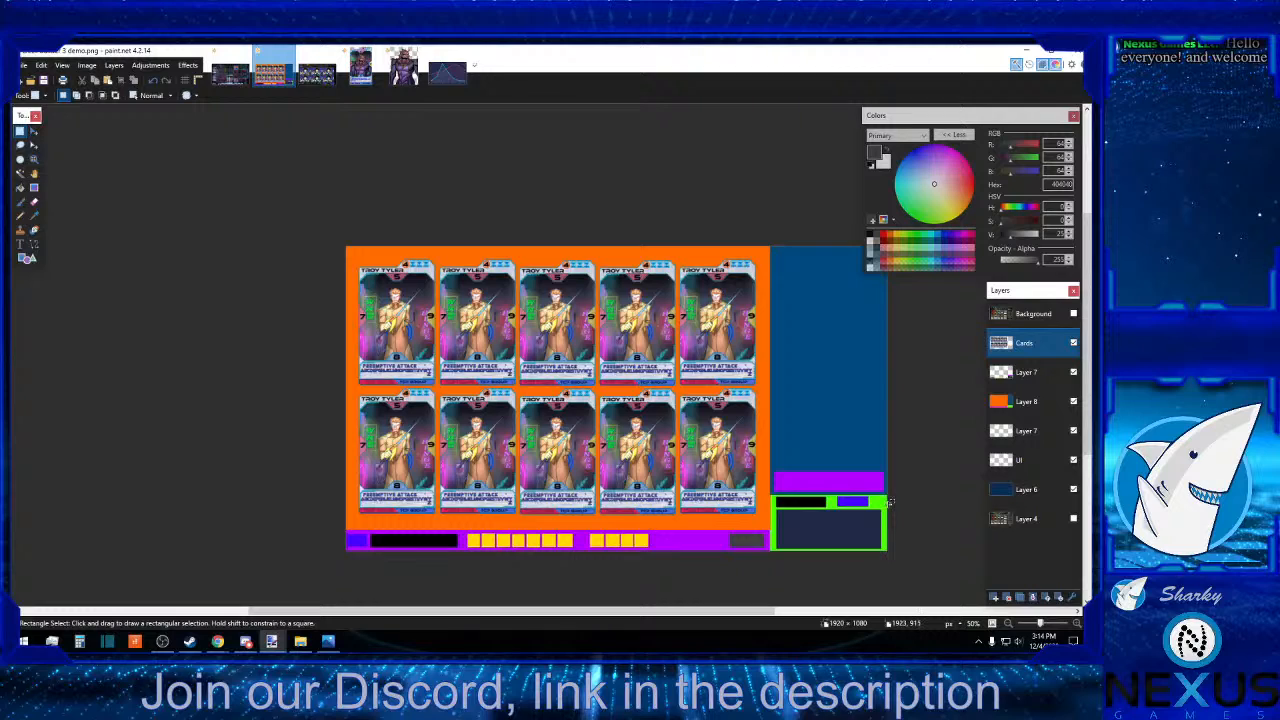
Switch to Photos and browse the references from the sunset desktop to the blue multi-panel interface with wireframe buildings.
left_click(336, 646)
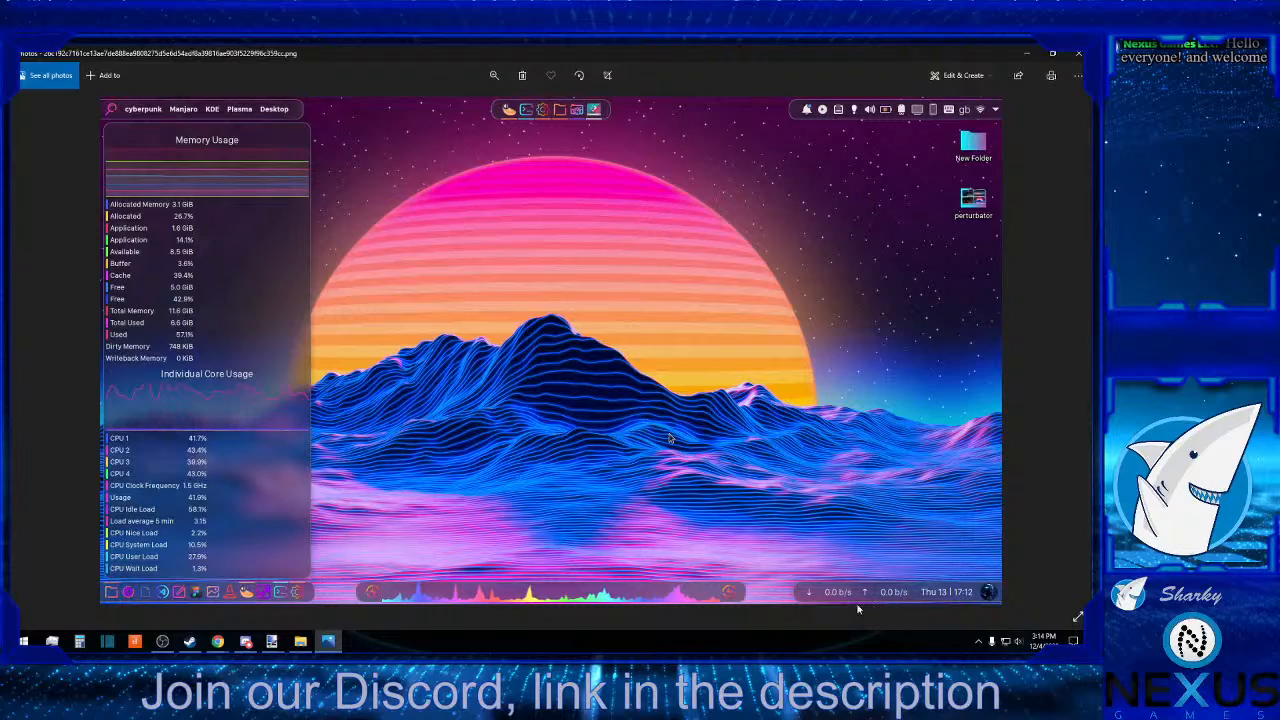
left_click(1064, 351)
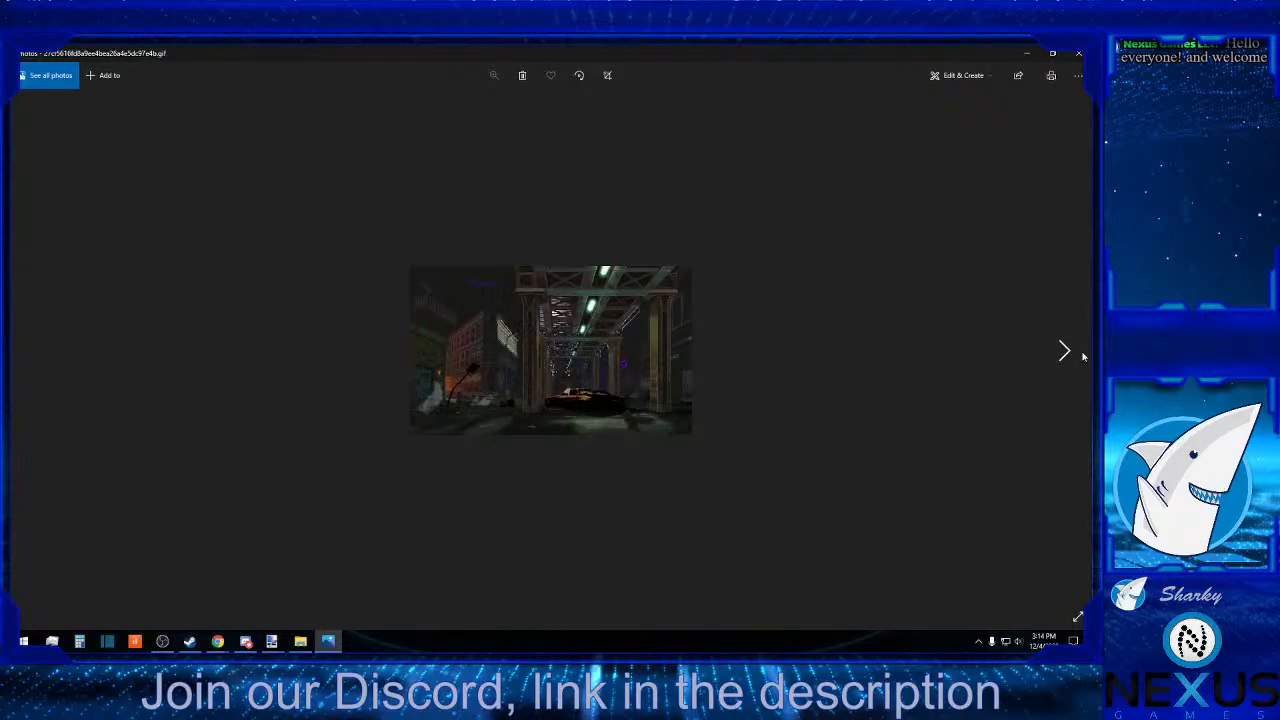
left_click(1083, 356)
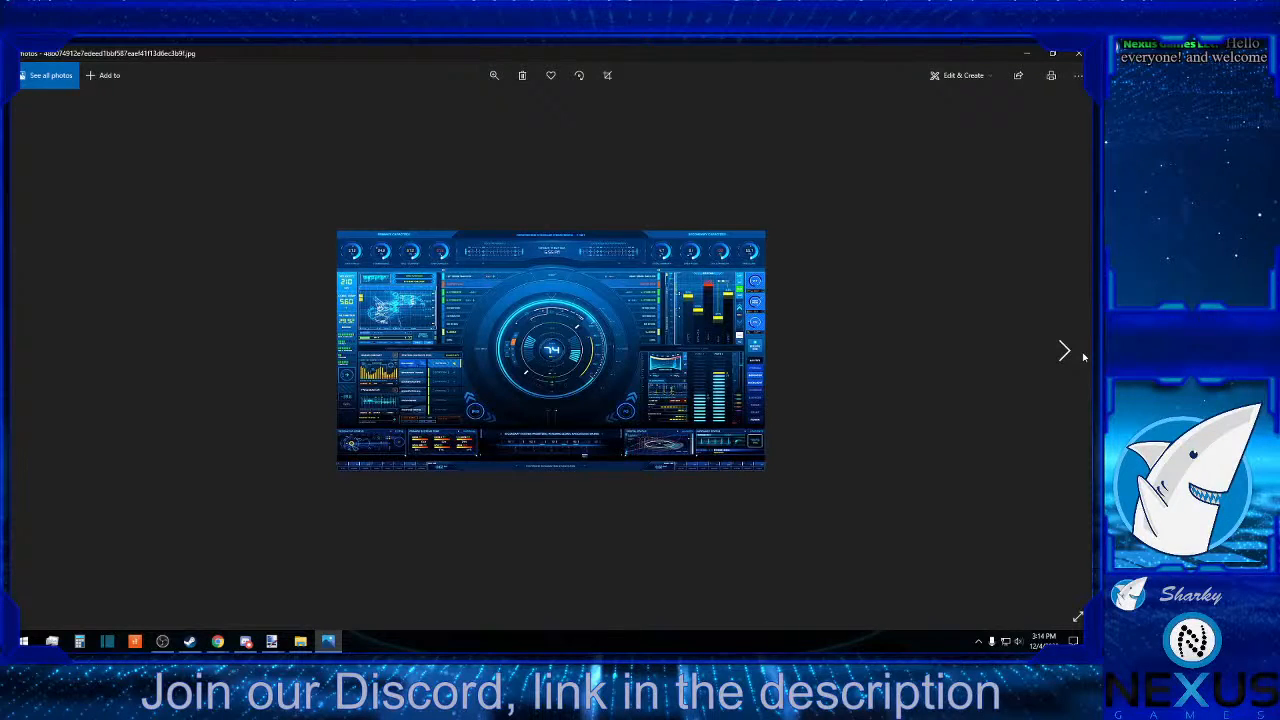
left_click(1083, 356)
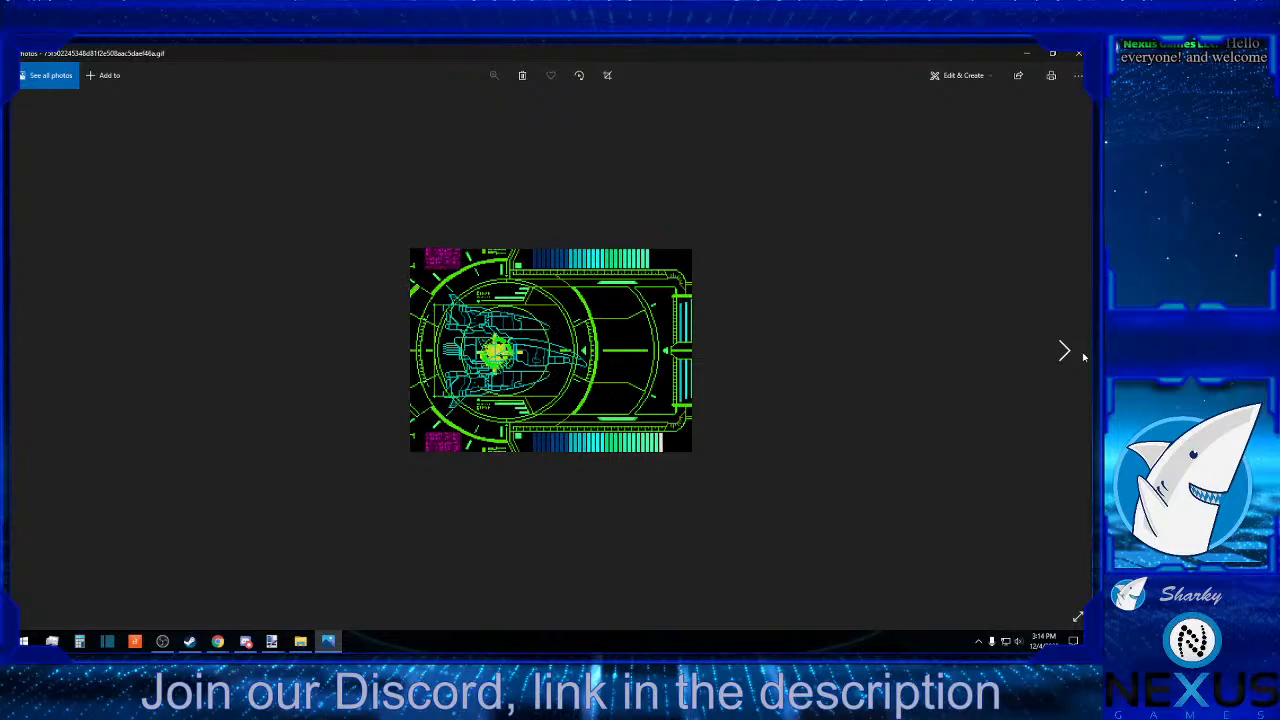
left_click(1083, 356)
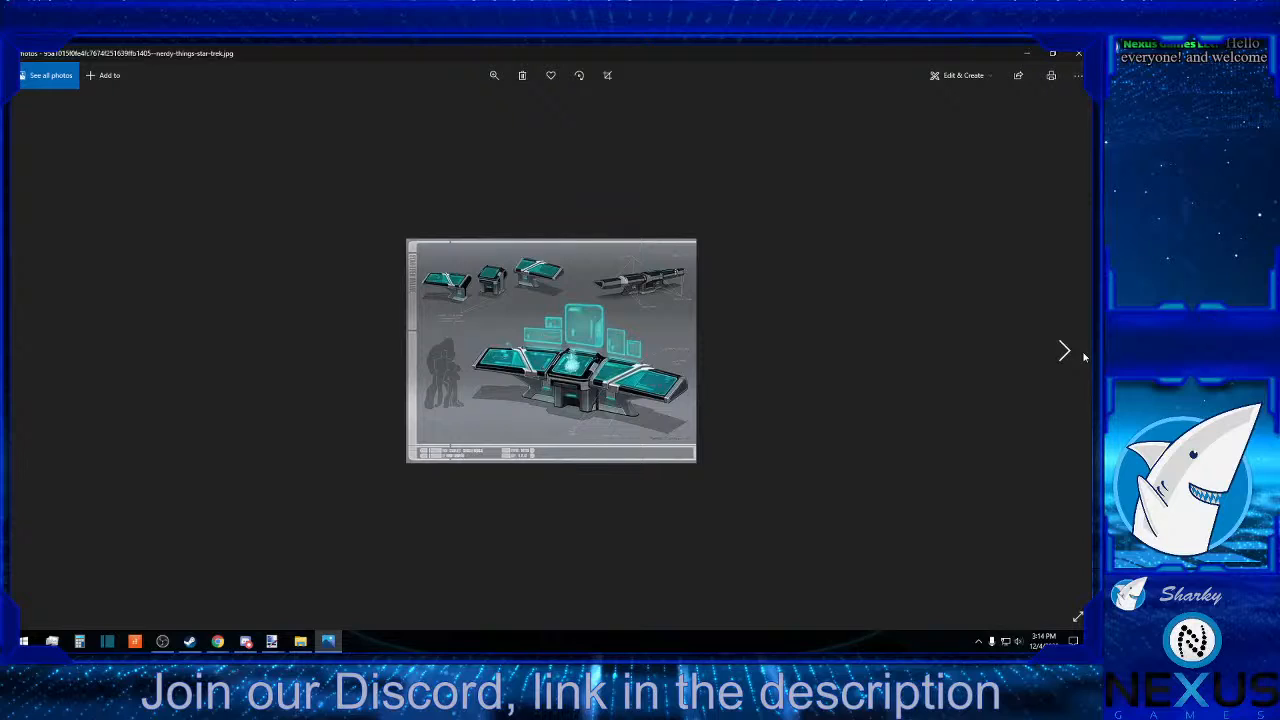
left_click(1083, 356)
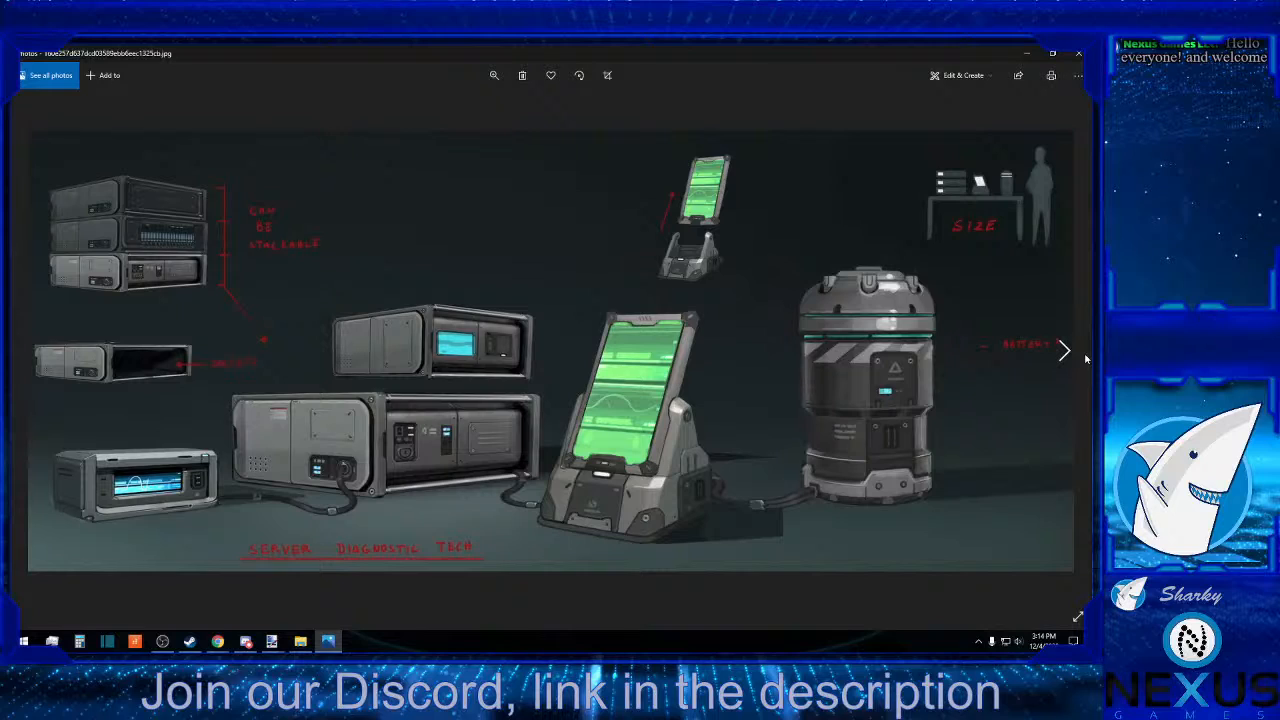
left_click(1086, 358)
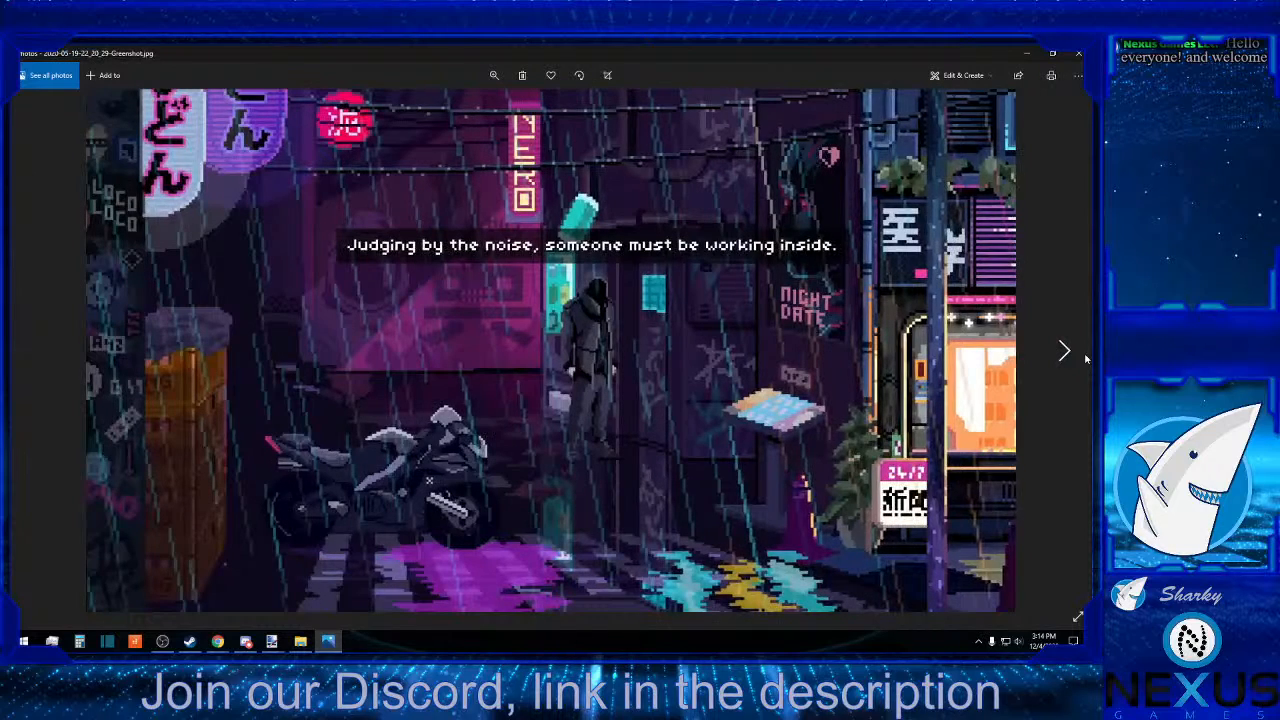
left_click(1087, 361)
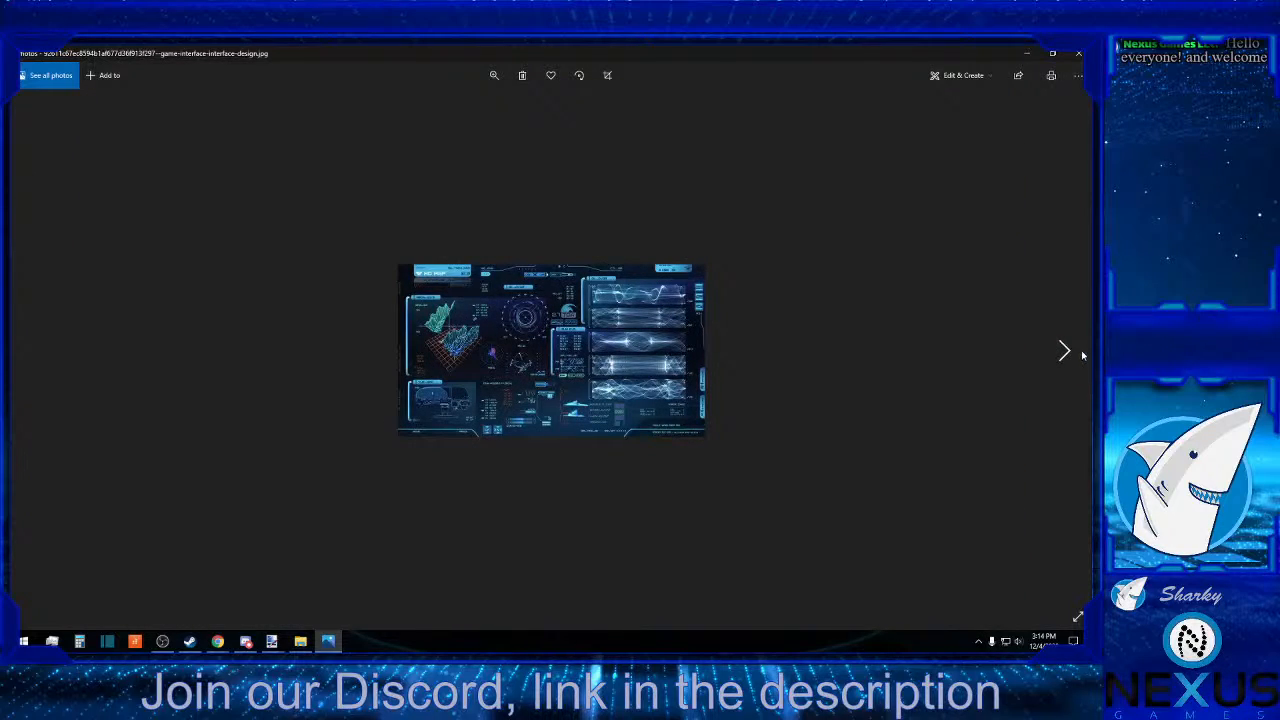
left_click(1082, 355)
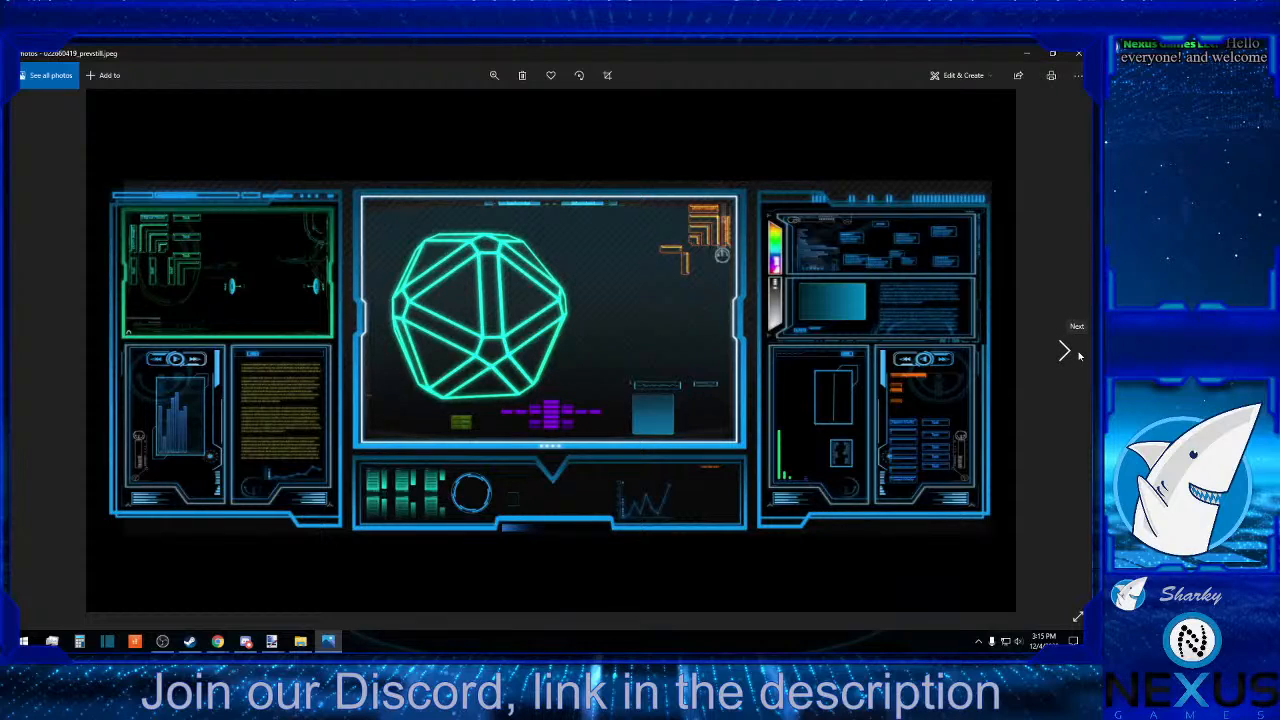
left_click(1079, 354)
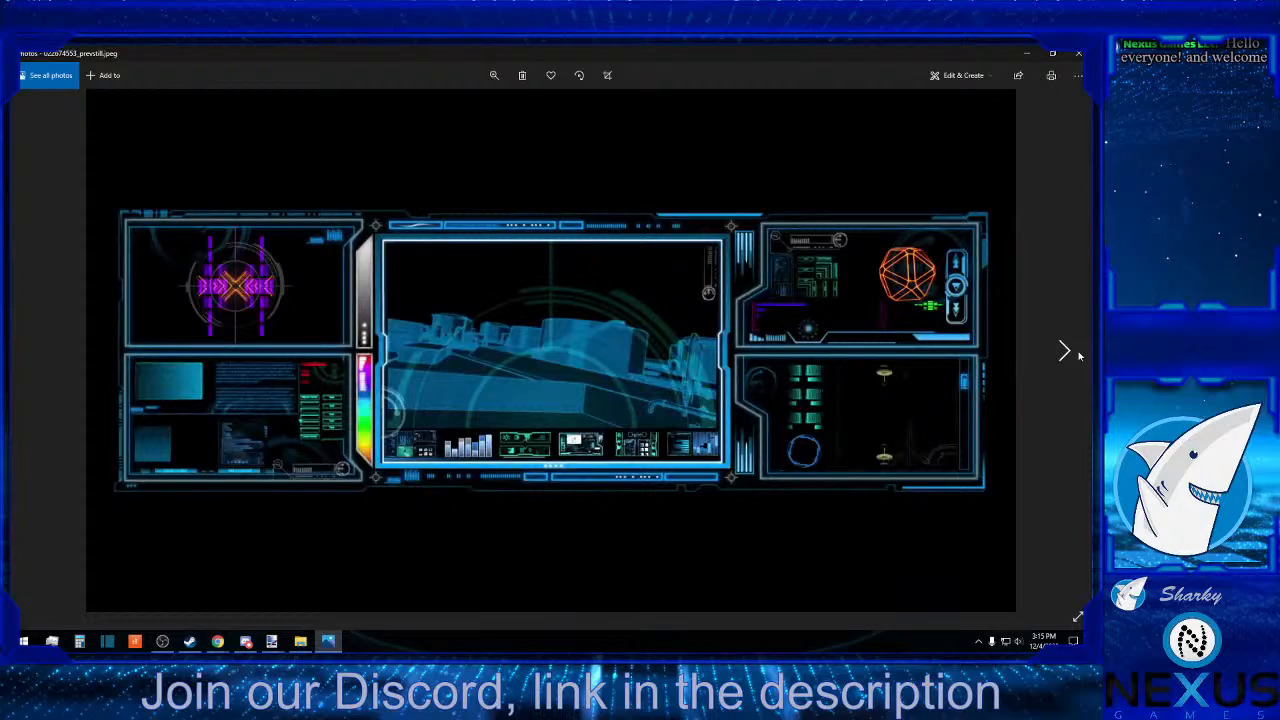
Examine further references, from the tiled desktop with pixel ghosts through retro terminals and consoles to the purple arched cityscape artwork.
left_click(1079, 354)
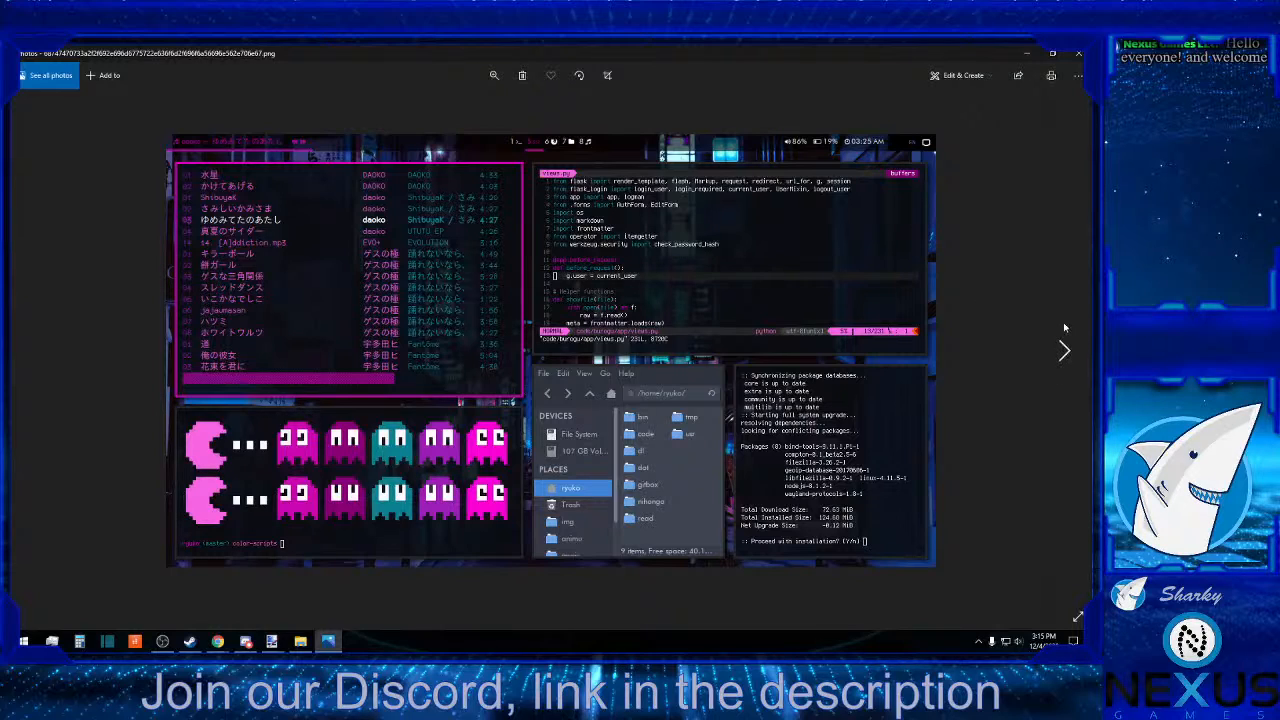
left_click(1065, 351)
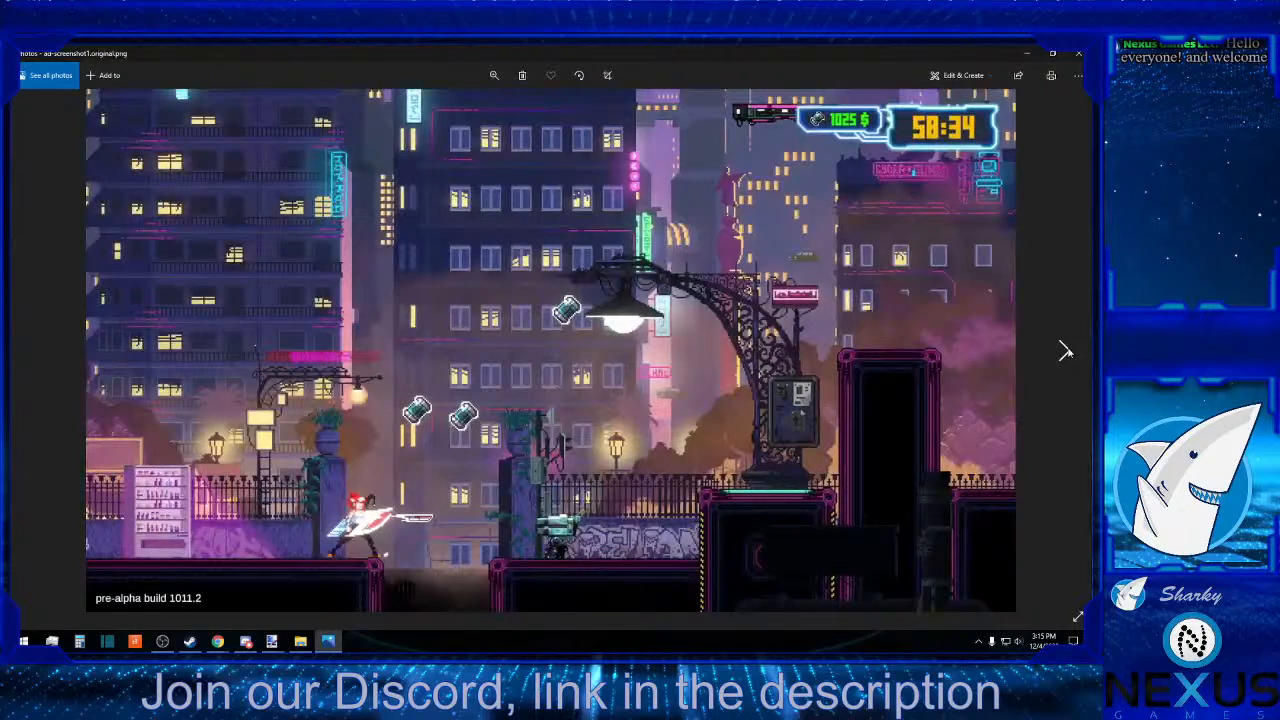
left_click(1065, 351)
left_click(1065, 351)
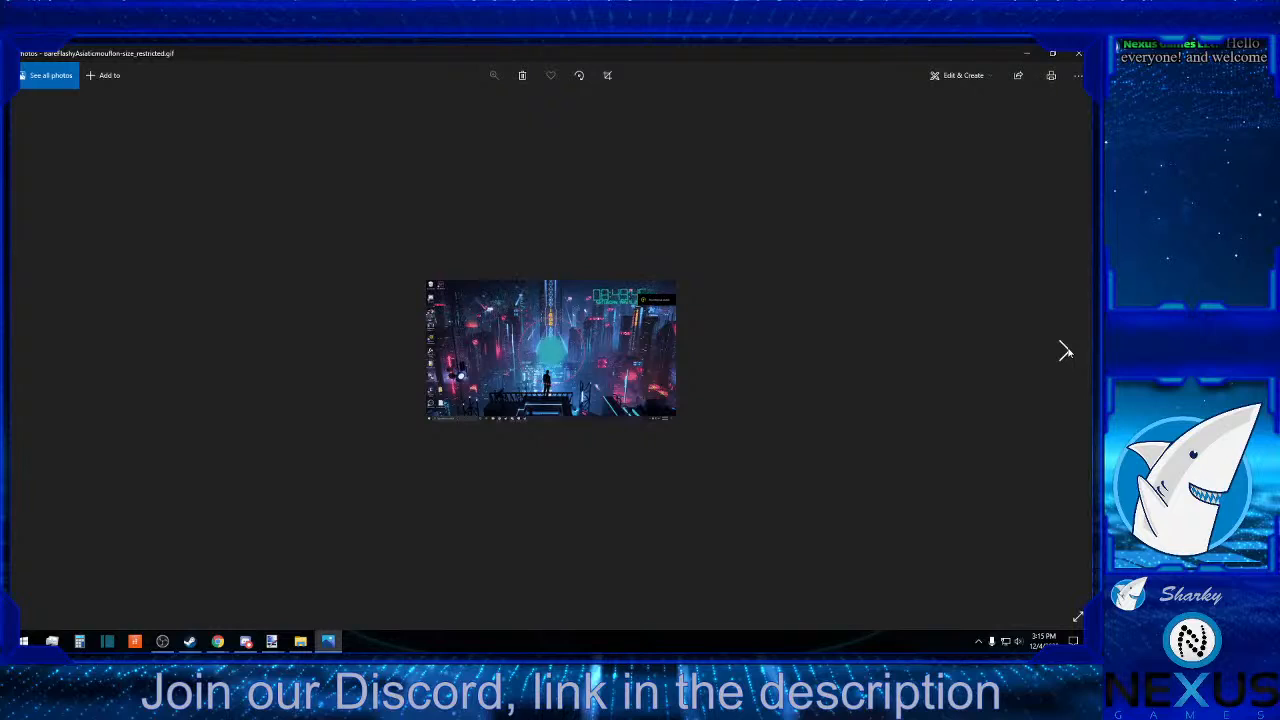
left_click(1065, 351)
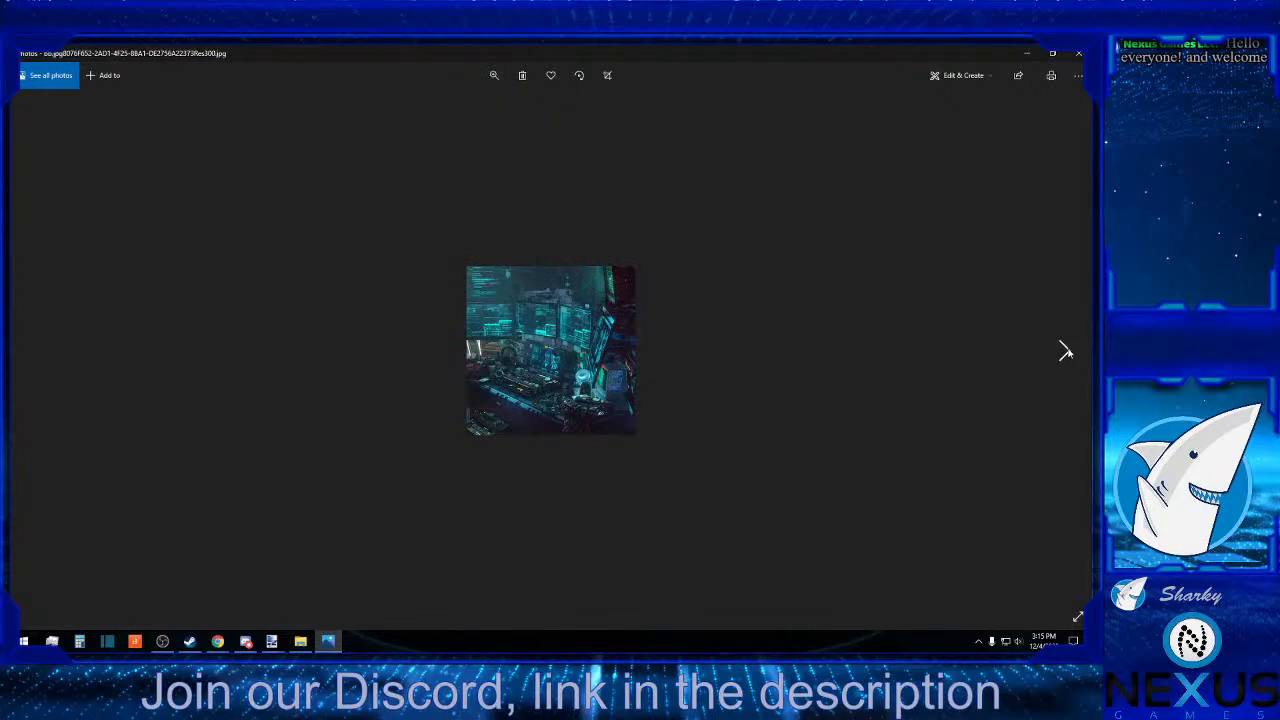
left_click(1065, 351)
left_click(1065, 351)
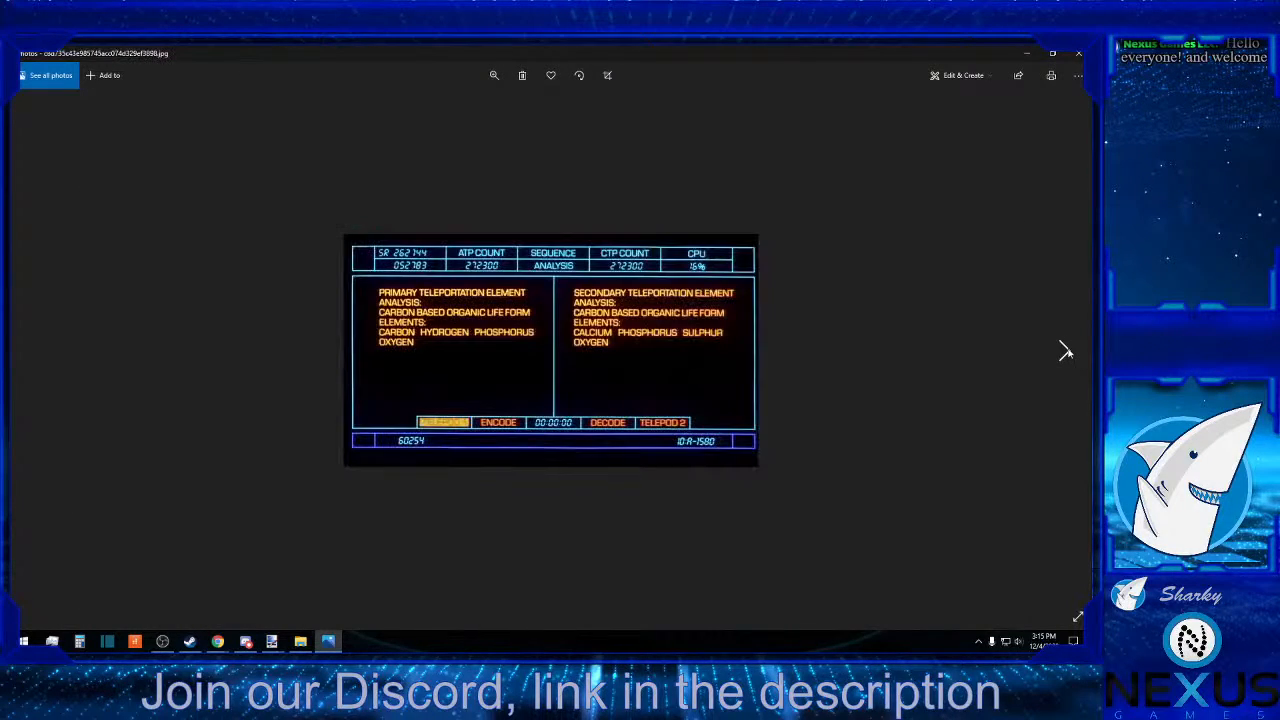
left_click(1065, 351)
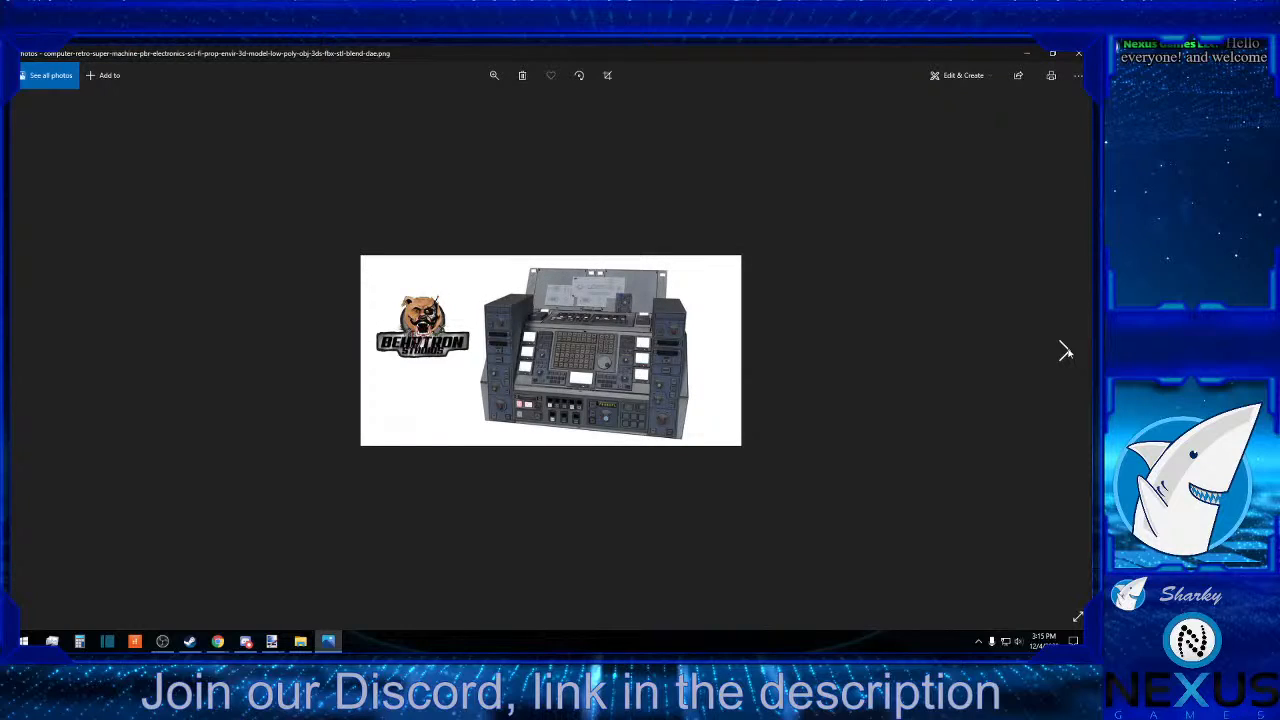
left_click(1065, 351)
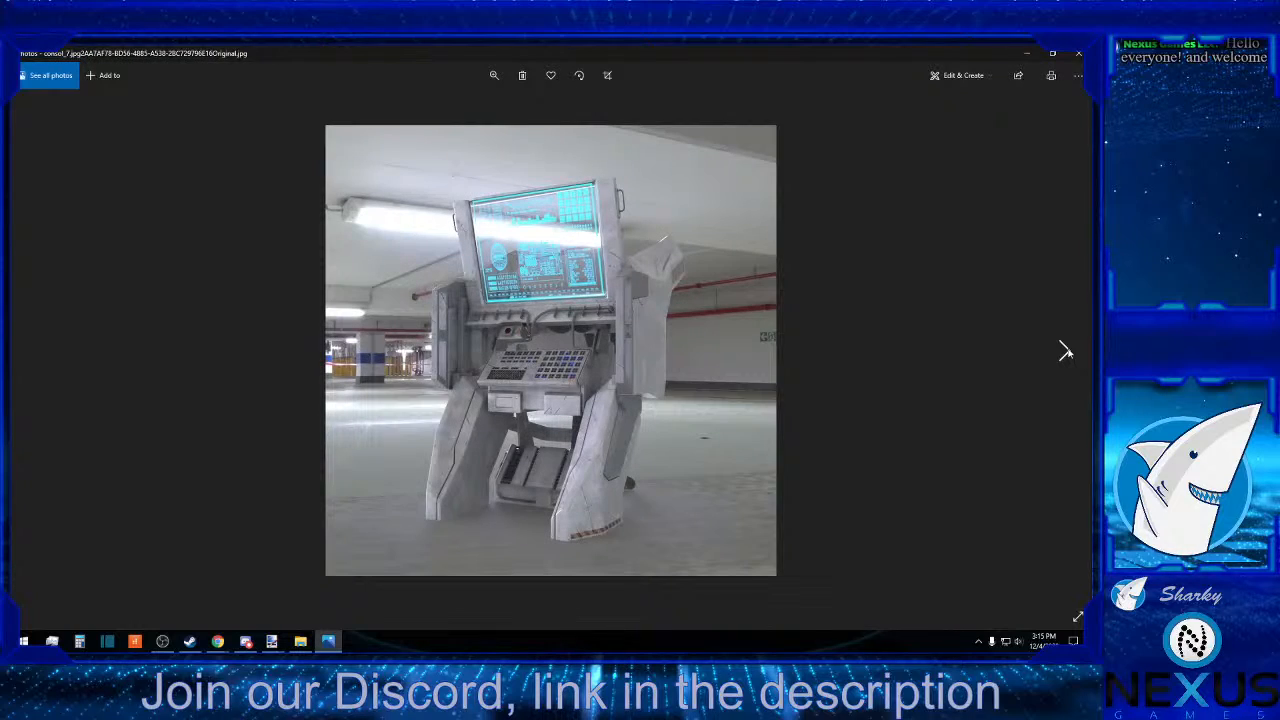
left_click(1065, 351)
left_click(1065, 351)
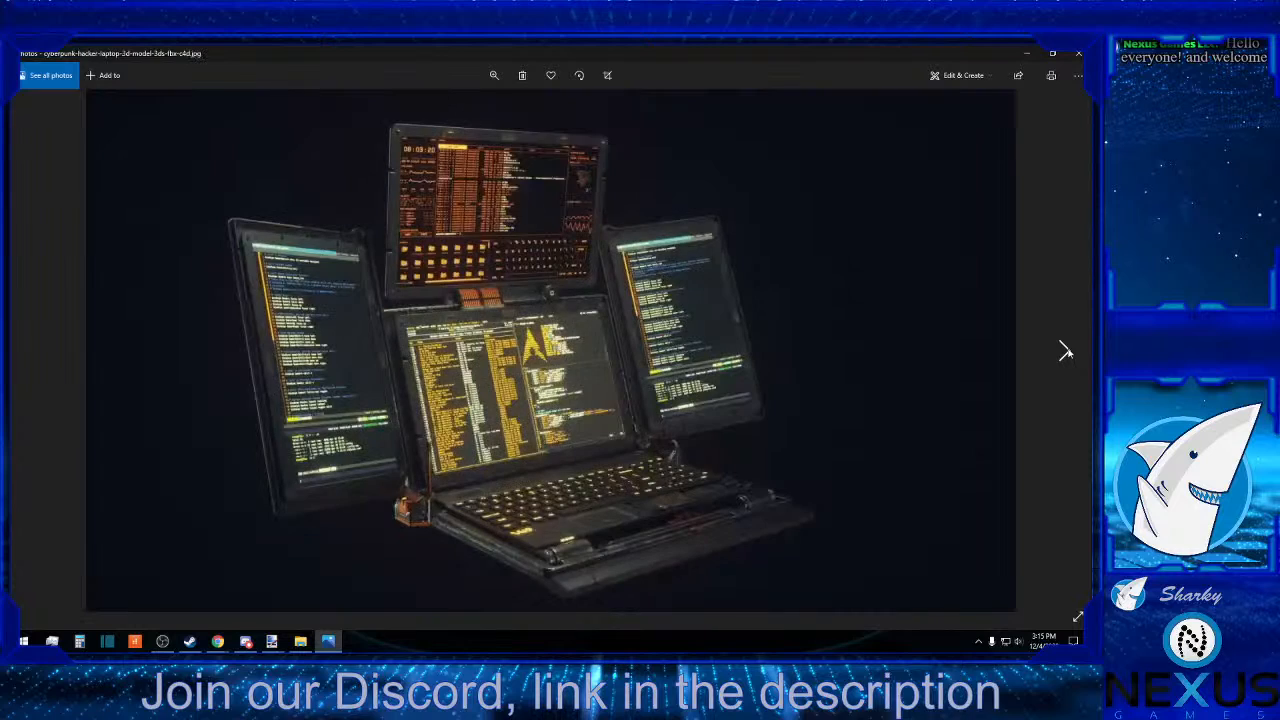
left_click(1065, 351)
left_click(1065, 351)
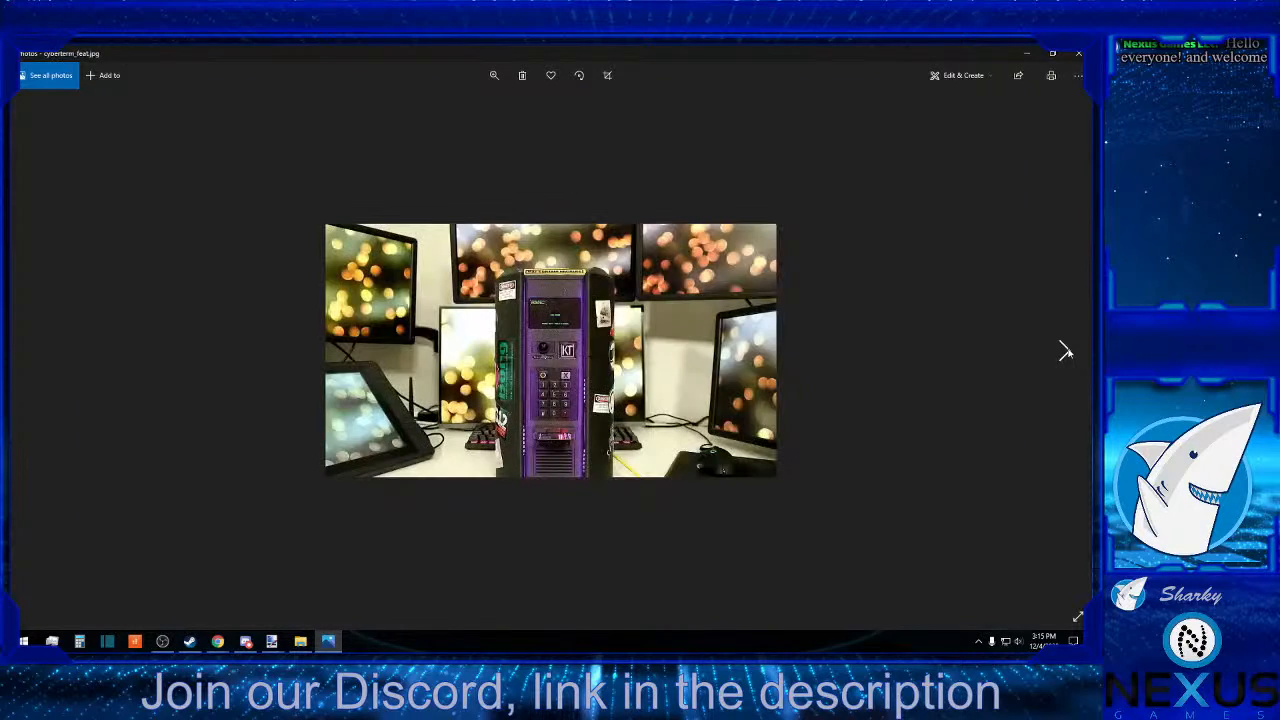
left_click(1065, 351)
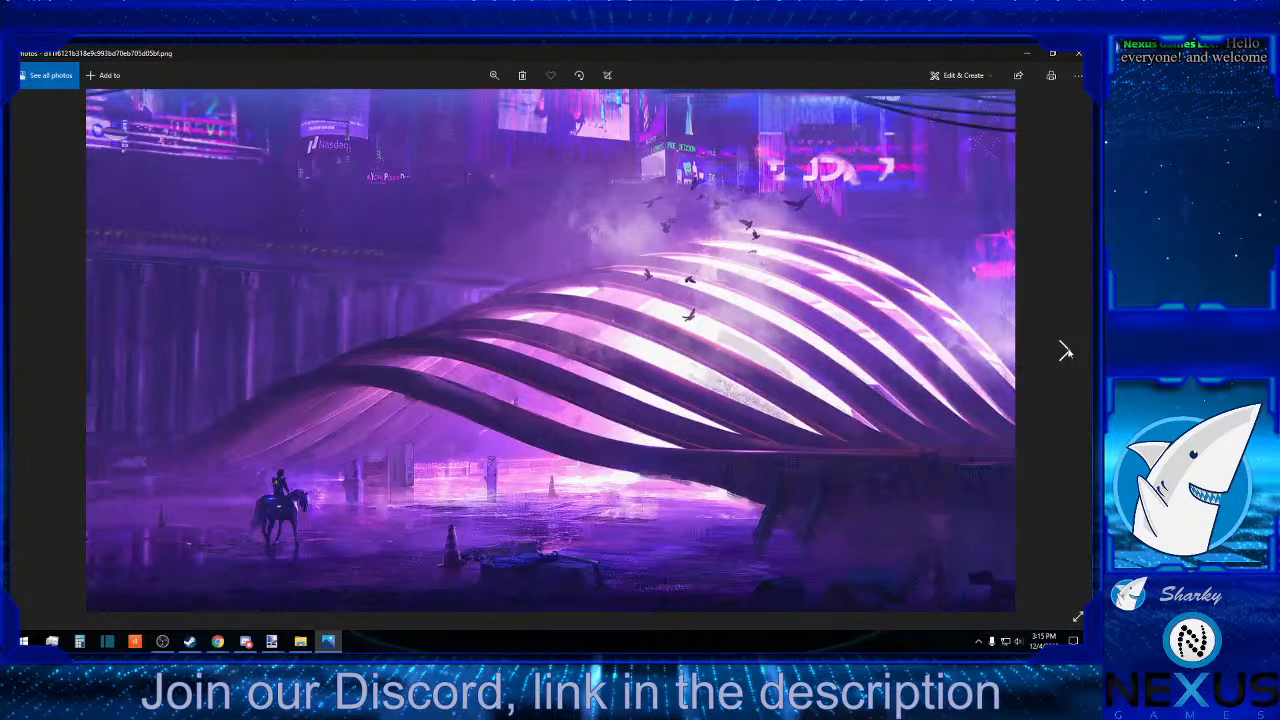
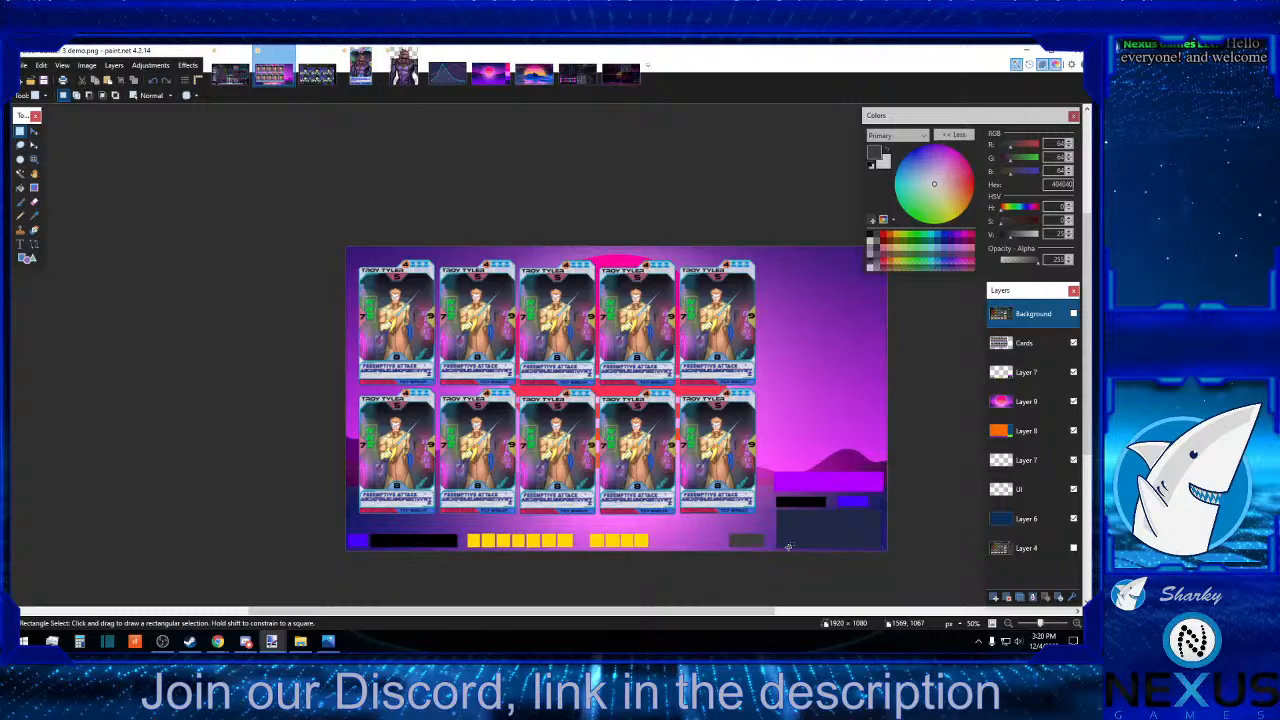
Add a new layer directly beneath the upper Layer 7 and set up the rectangle shape with semi-transparent black.
left_click(1034, 378)
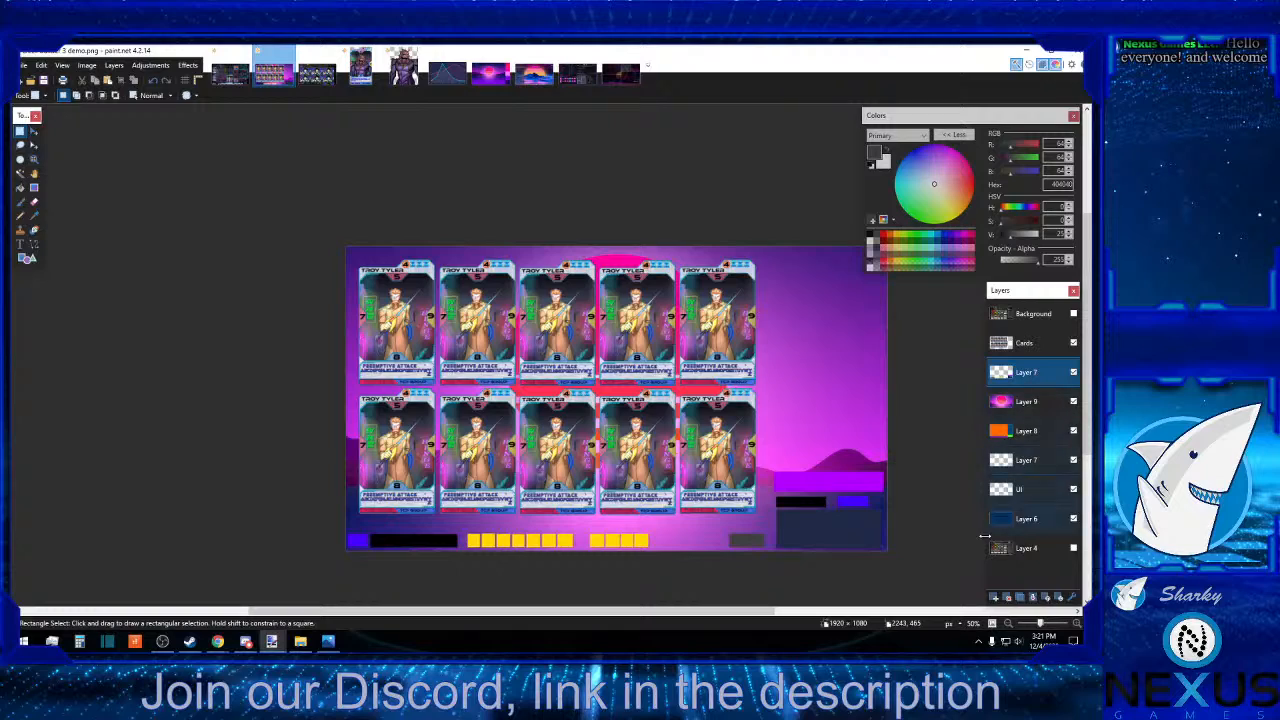
left_click(996, 597)
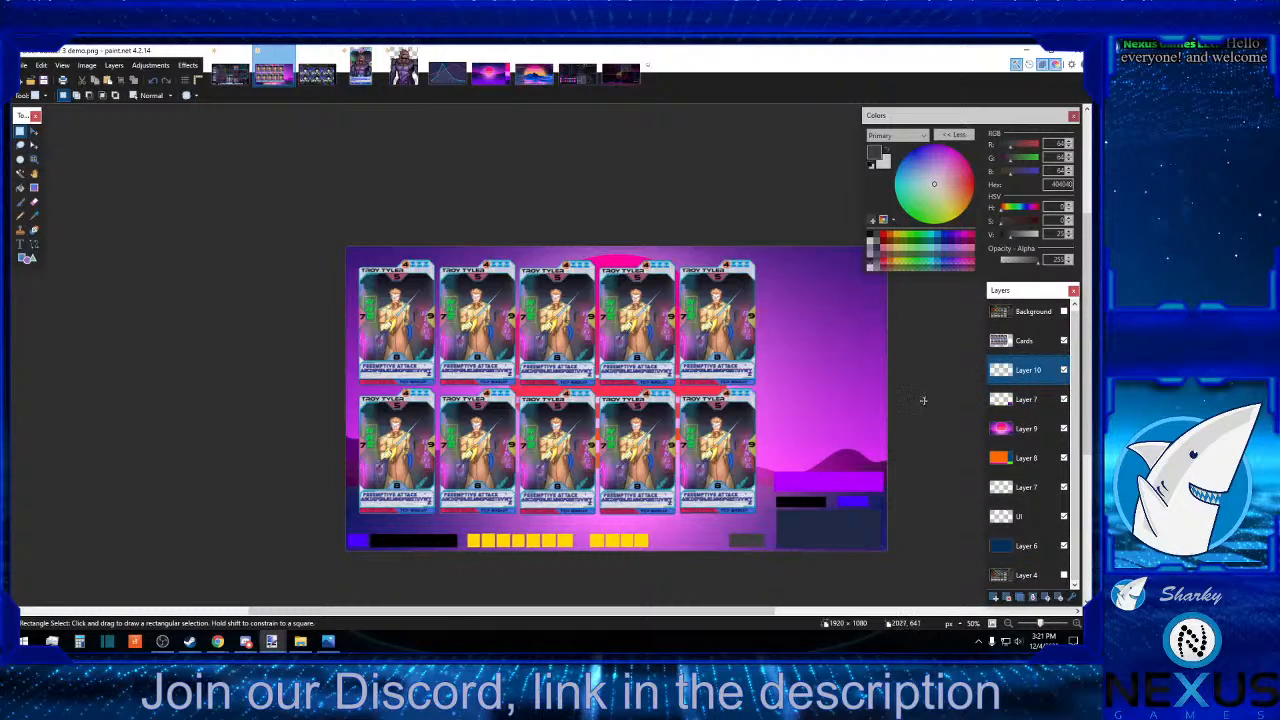
left_click(870, 262)
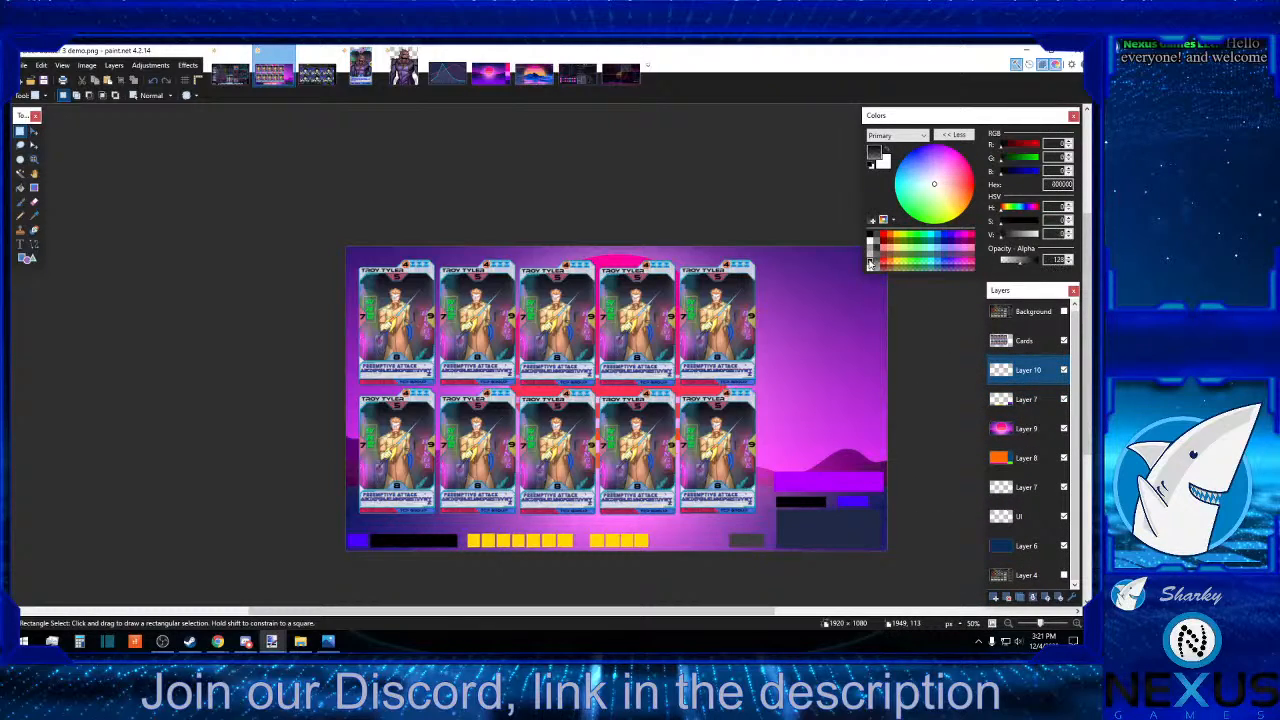
left_click(28, 259)
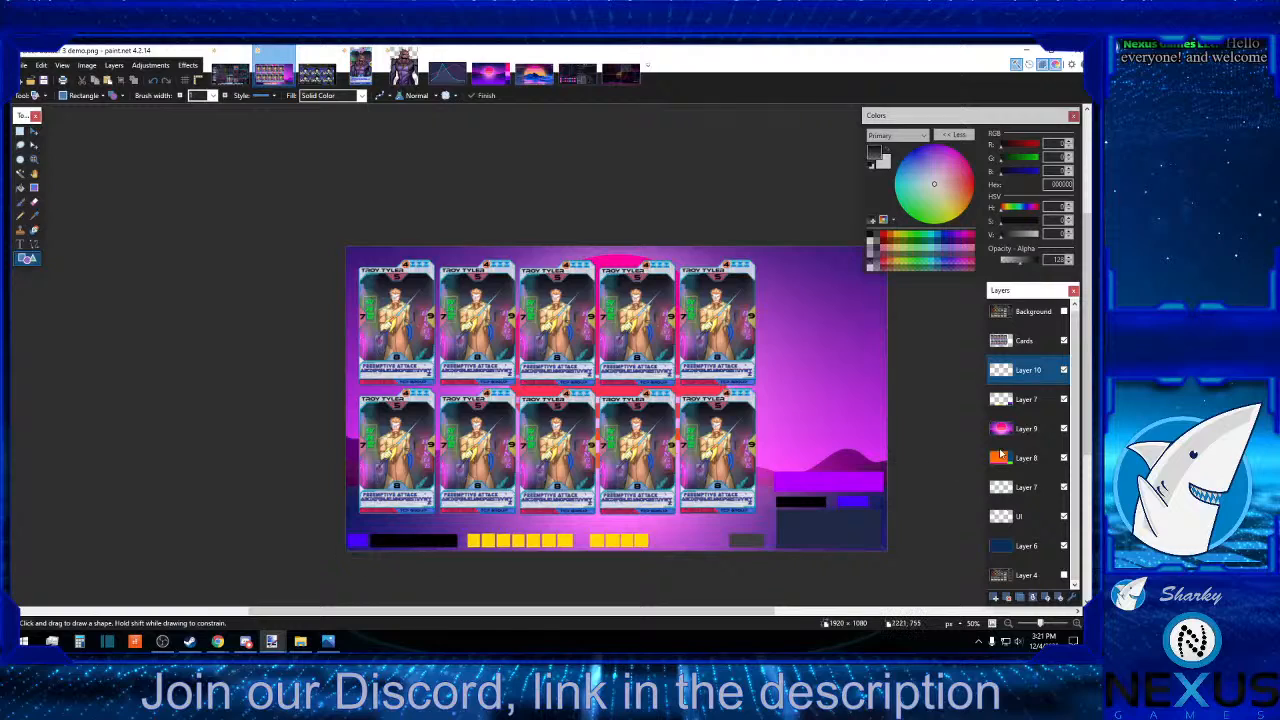
left_click_drag(1035, 370, 1035, 400)
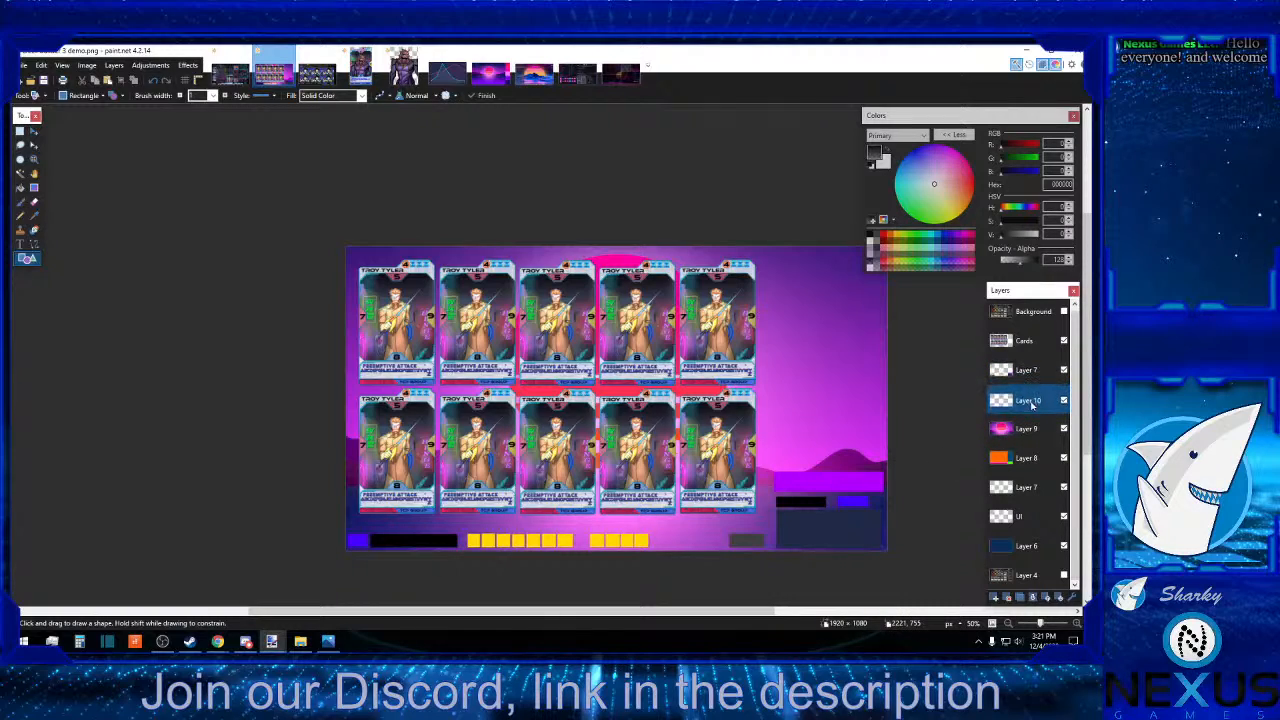
Draw semi-transparent black rectangles behind the bottom control strip, about 1542 by 95 px, and the full-height side column, about 430 px wide.
left_click_drag(339, 556, 773, 529)
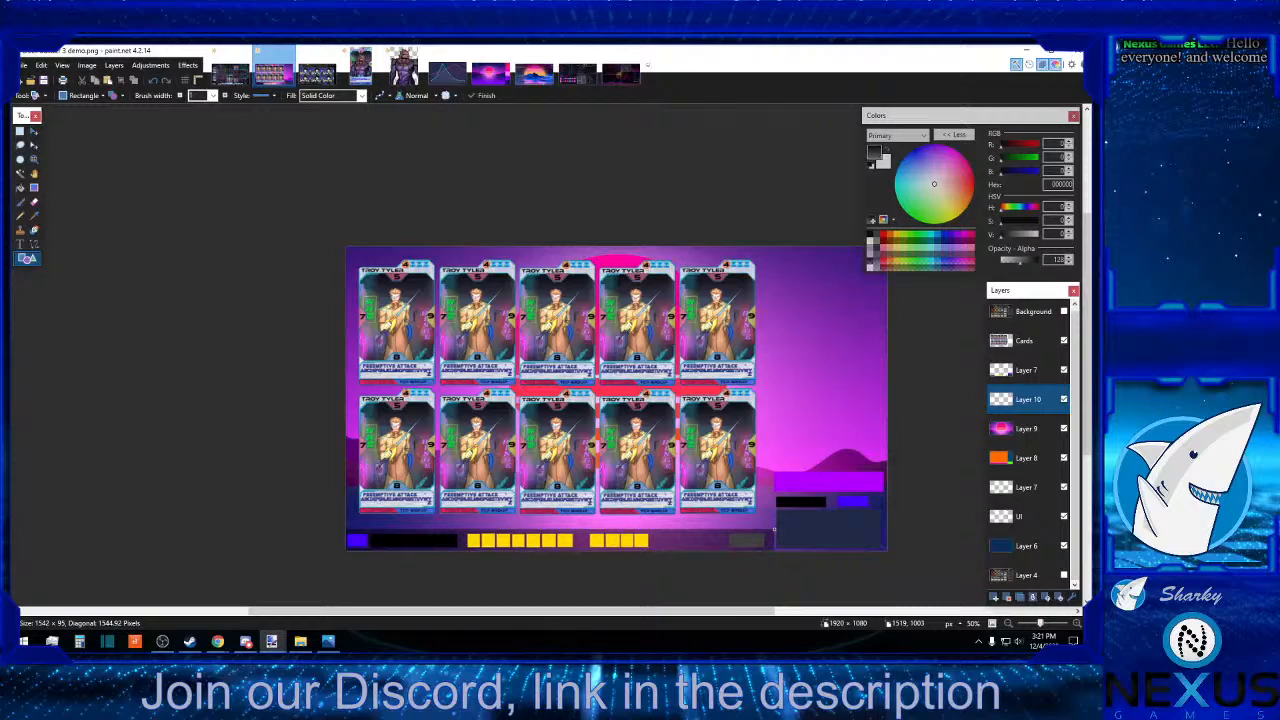
left_click_drag(773, 530, 770, 530)
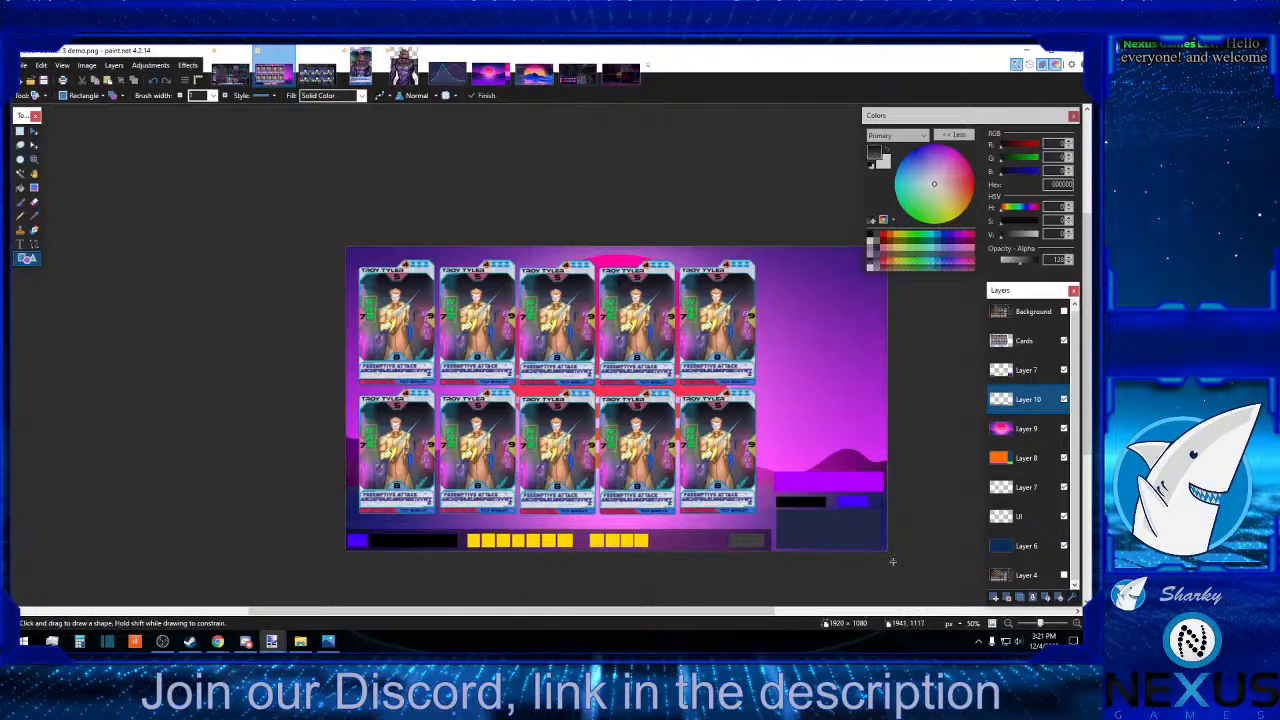
left_click_drag(892, 562, 772, 241)
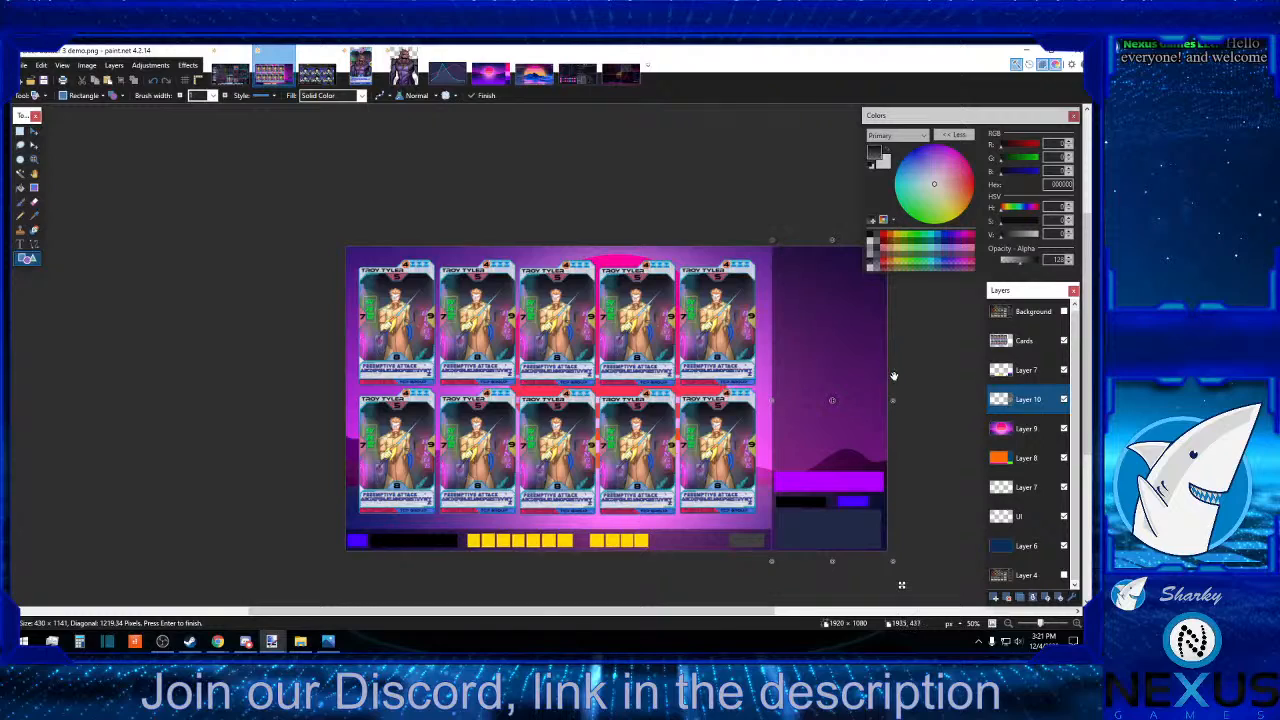
left_click_drag(893, 402, 899, 401)
Clear a narrow vertical strip at the end of the dark bottom bar to leave a gap beside the side panel.
left_click(20, 131)
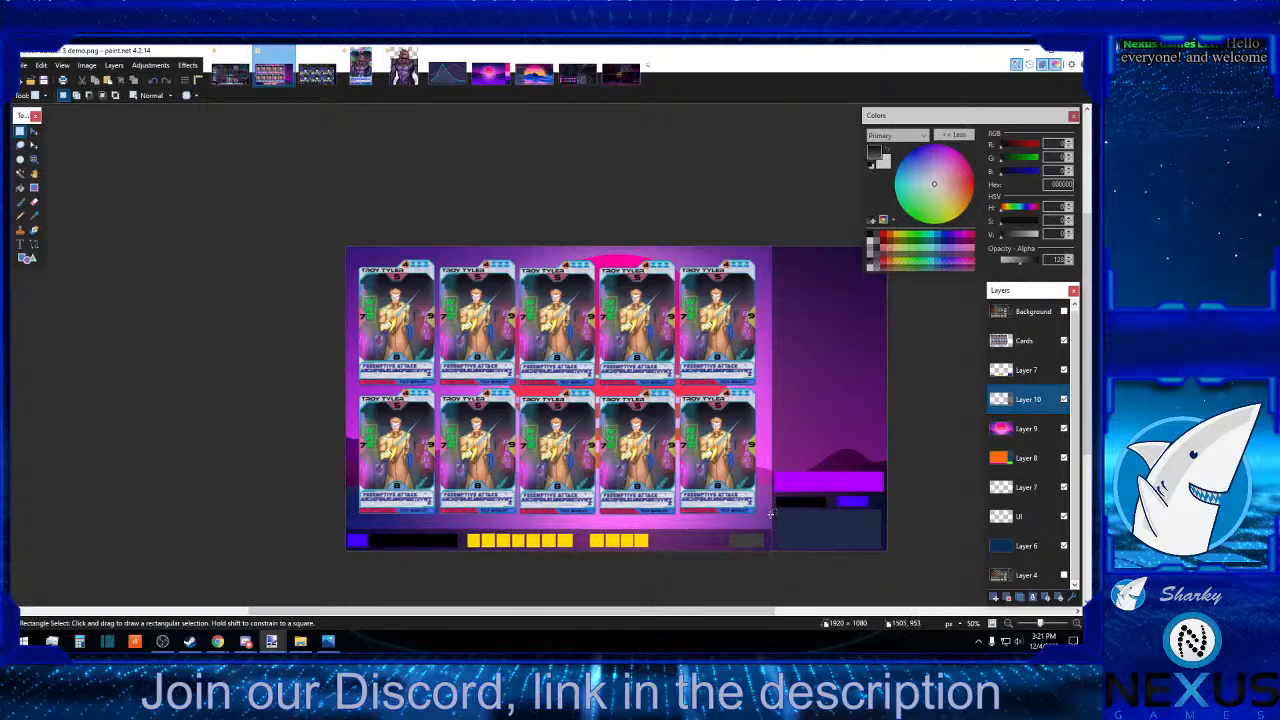
left_click_drag(770, 519, 768, 566)
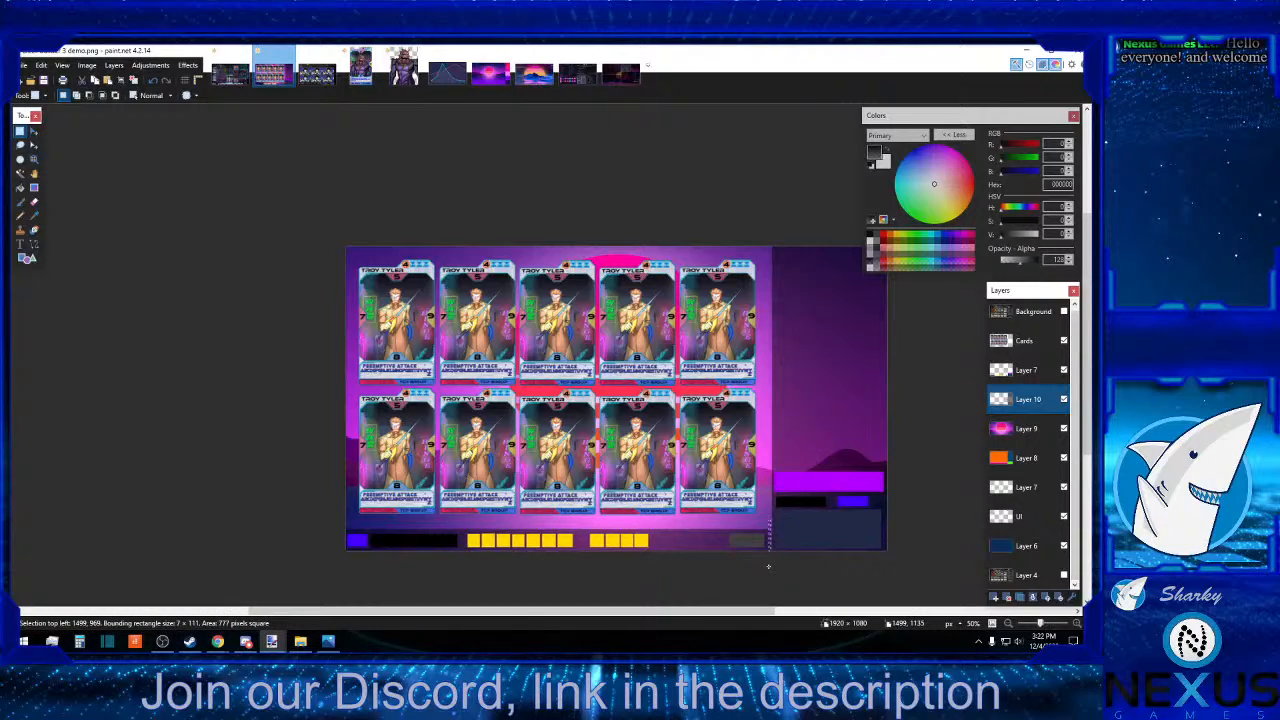
left_click(770, 565)
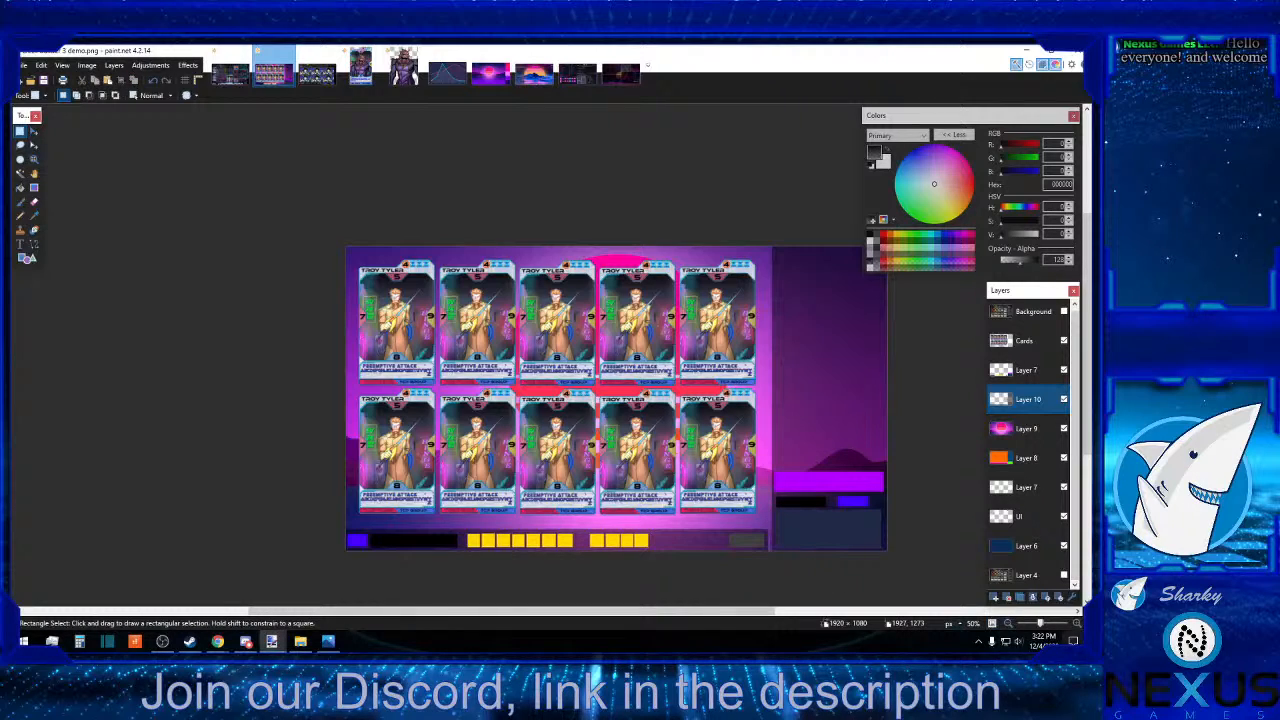
left_click(1077, 623)
left_click(1077, 623)
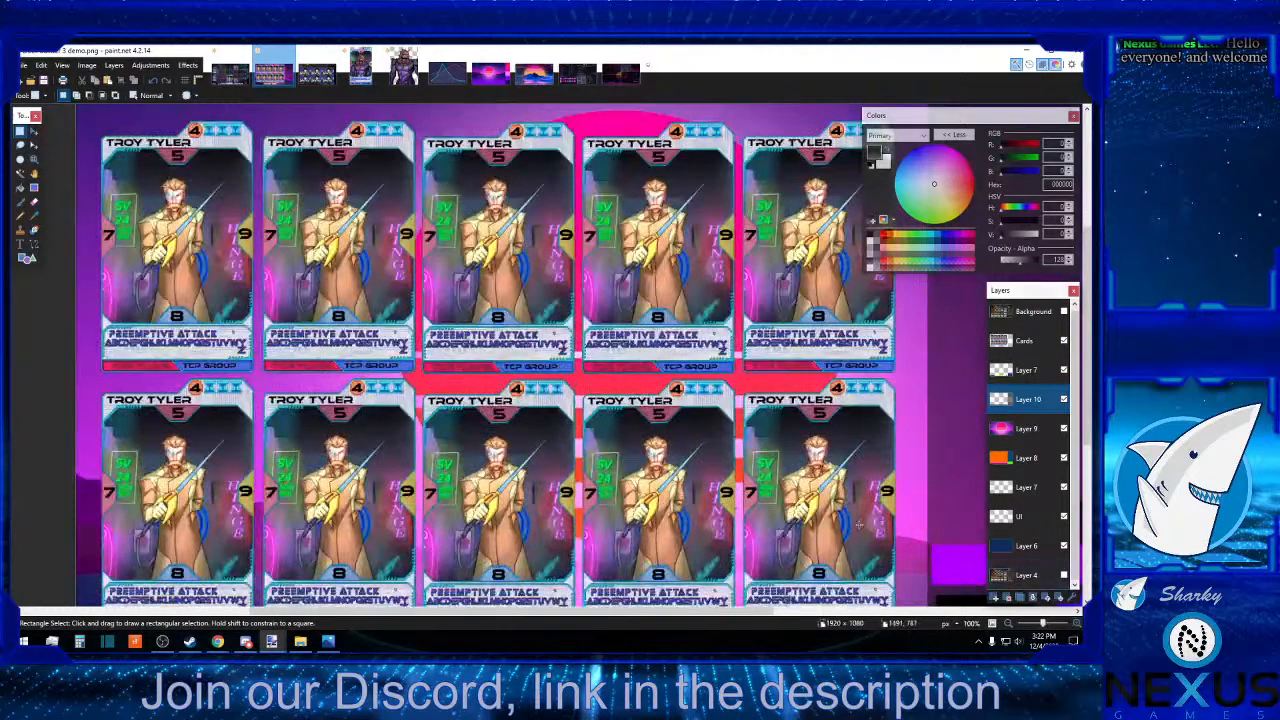
scroll(918, 490, "down", 3)
left_click_drag(920, 450, 928, 496)
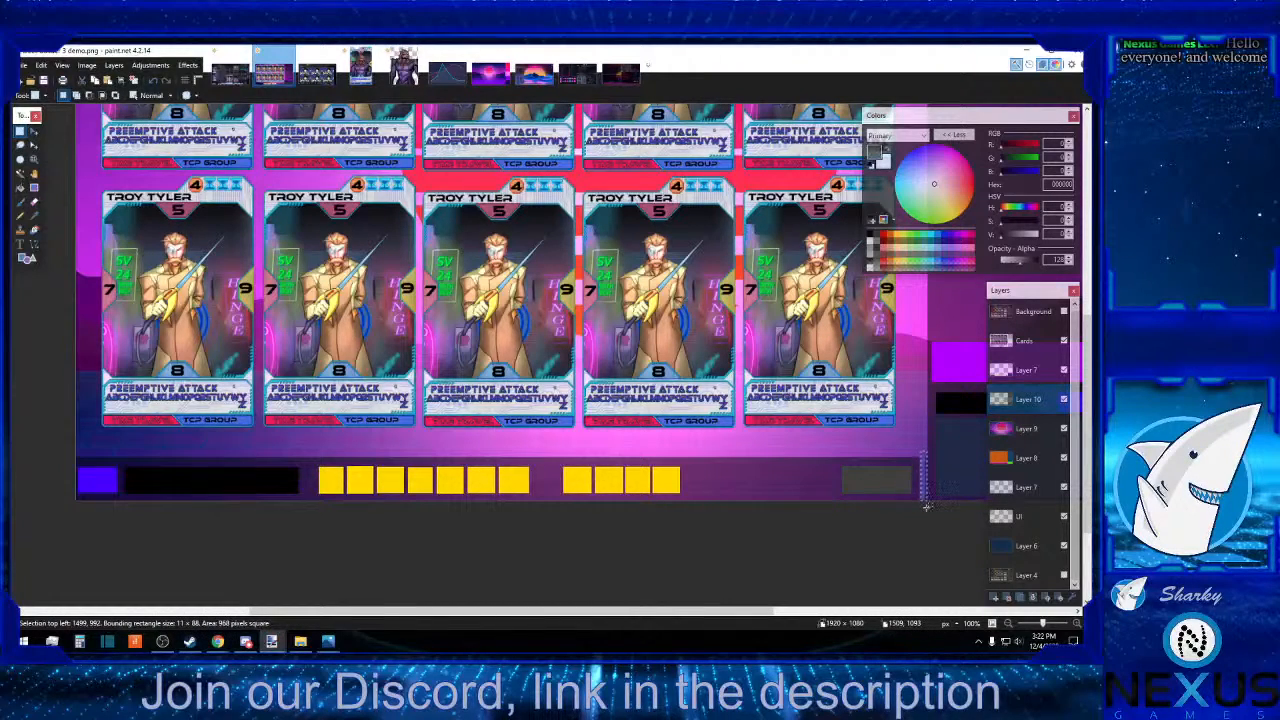
left_click(927, 510)
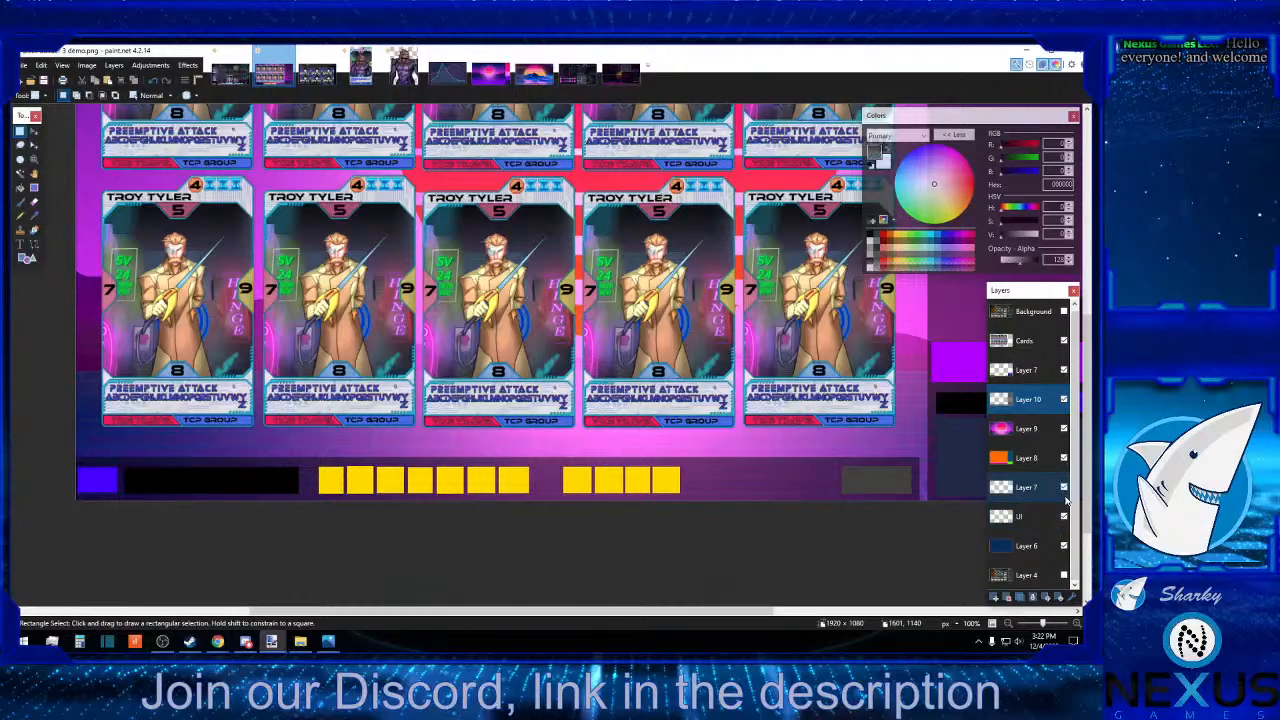
Bring the UI layer above the dark panel layer and cut the band containing both orange navigation arrows from it.
left_click_drag(1036, 526, 1029, 408)
double_click(1028, 401)
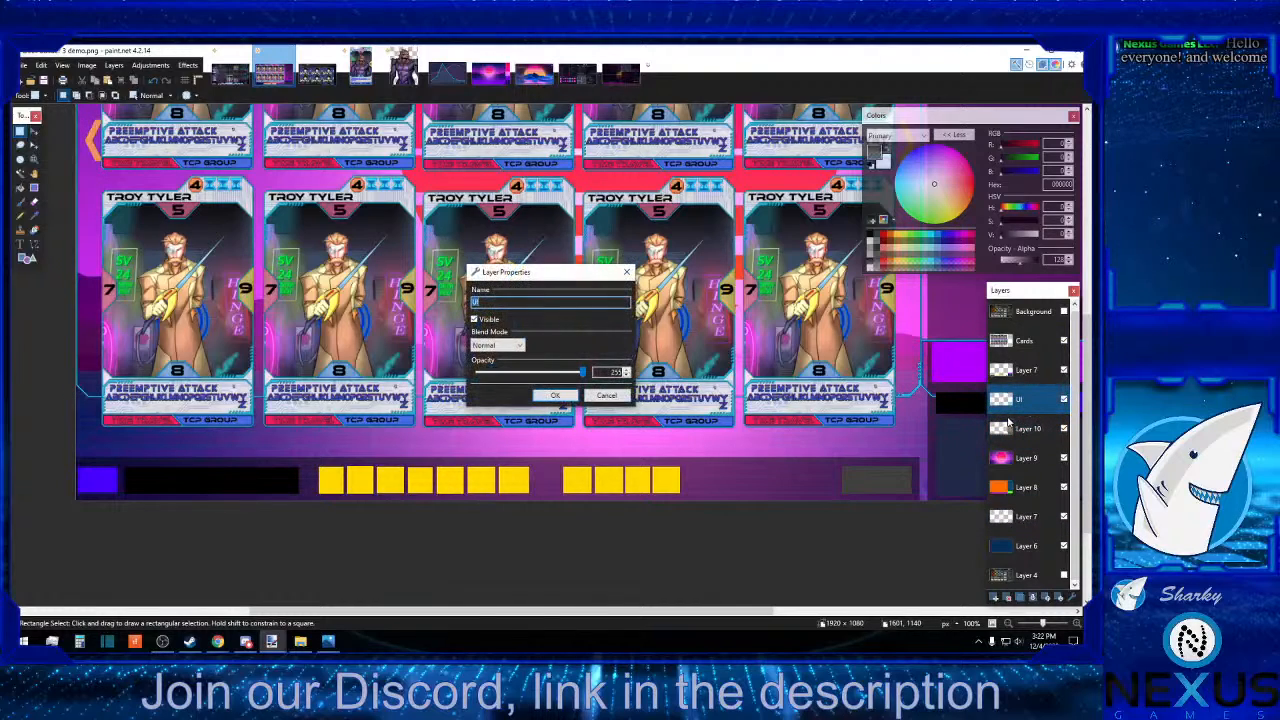
left_click(606, 395)
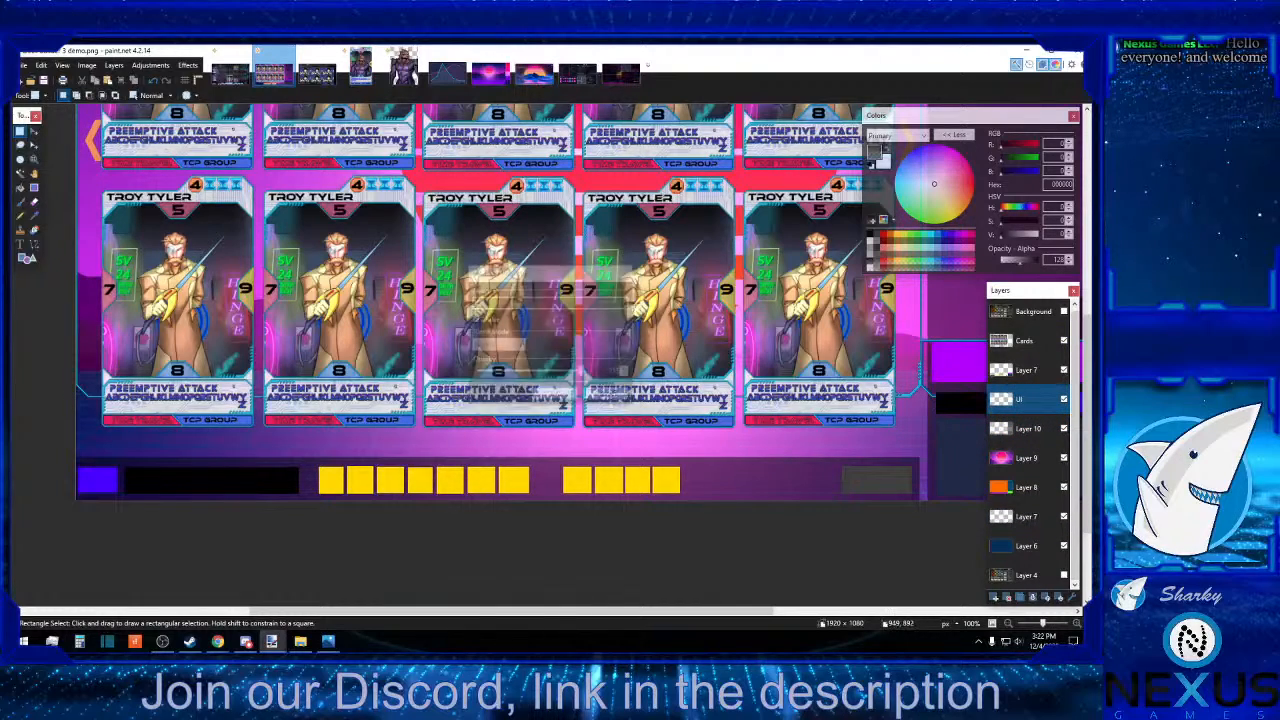
scroll(650, 420, "up", 5)
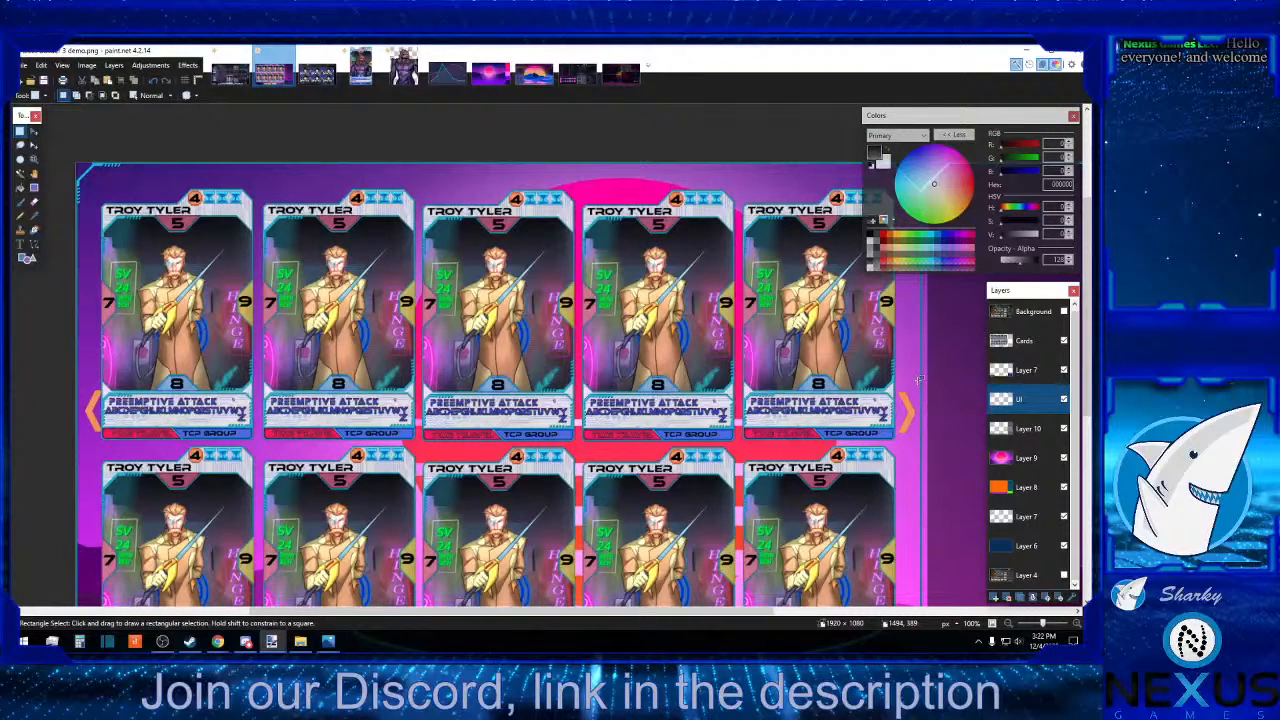
left_click_drag(916, 378, 82, 444)
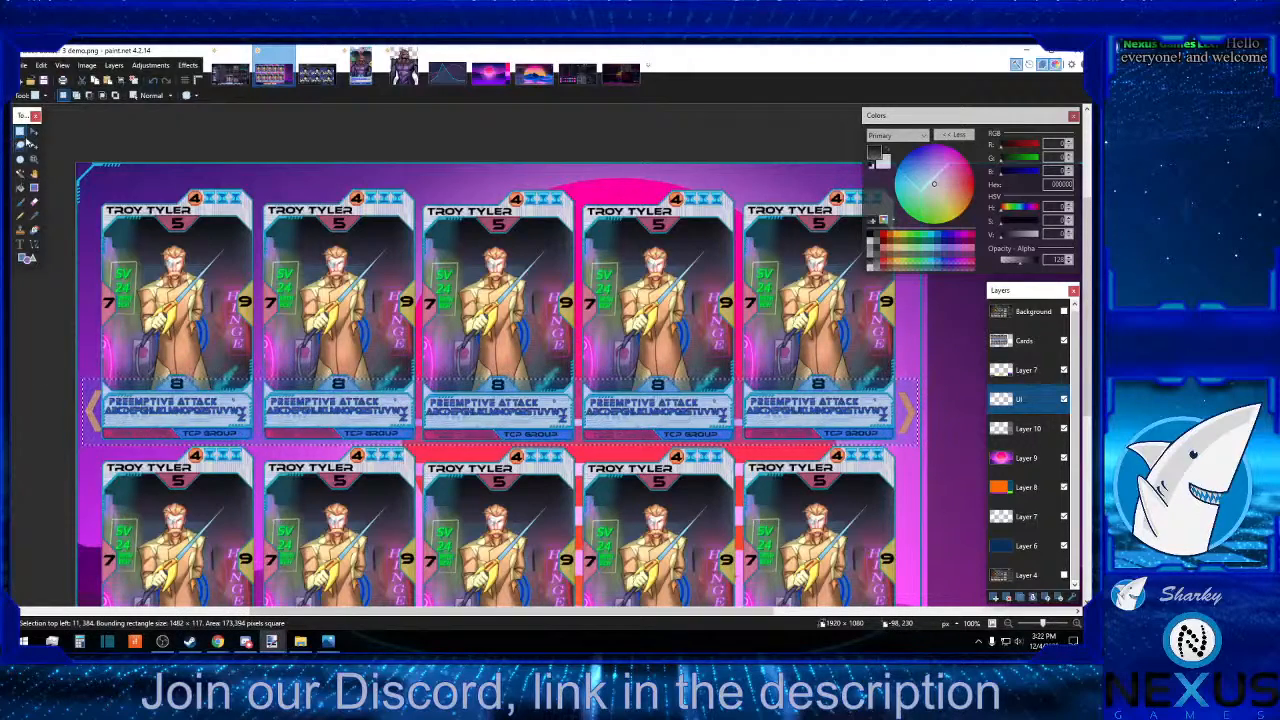
left_click(81, 81)
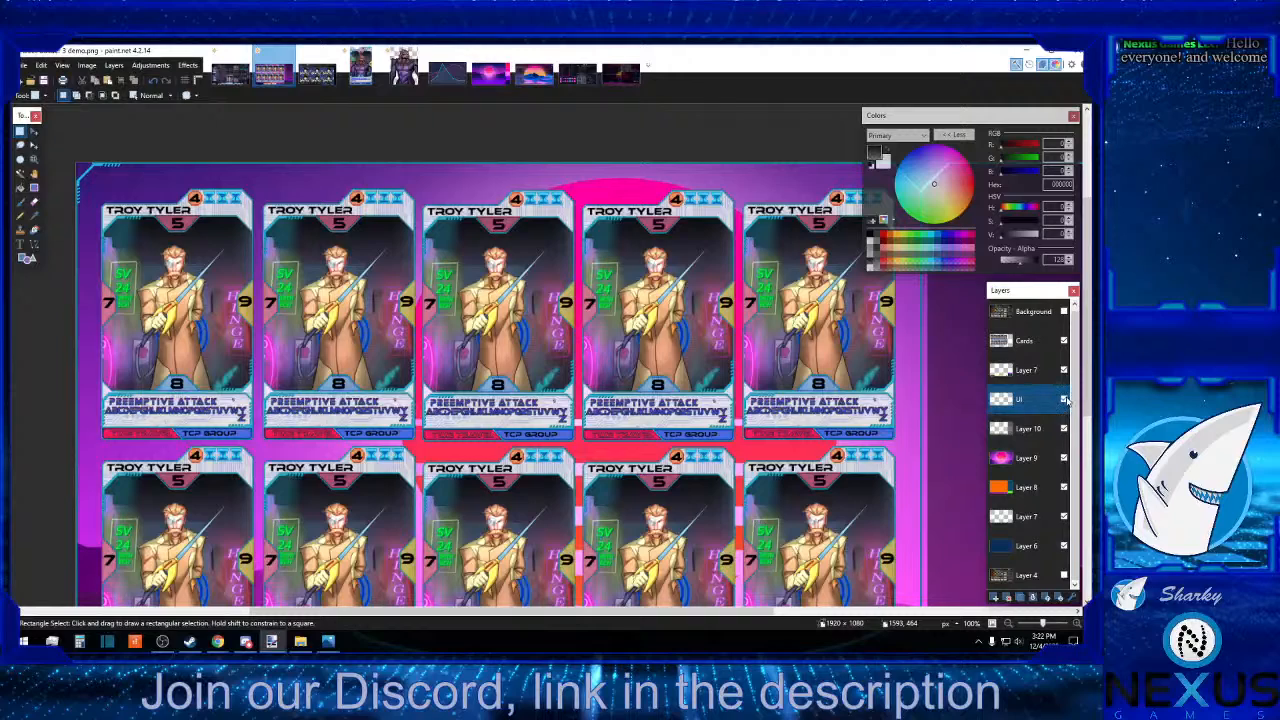
Hide the UI layer beneath Layer 8 and paste the arrows onto a new layer above Layer 9, centred between the card rows.
left_click_drag(1033, 402, 1030, 488)
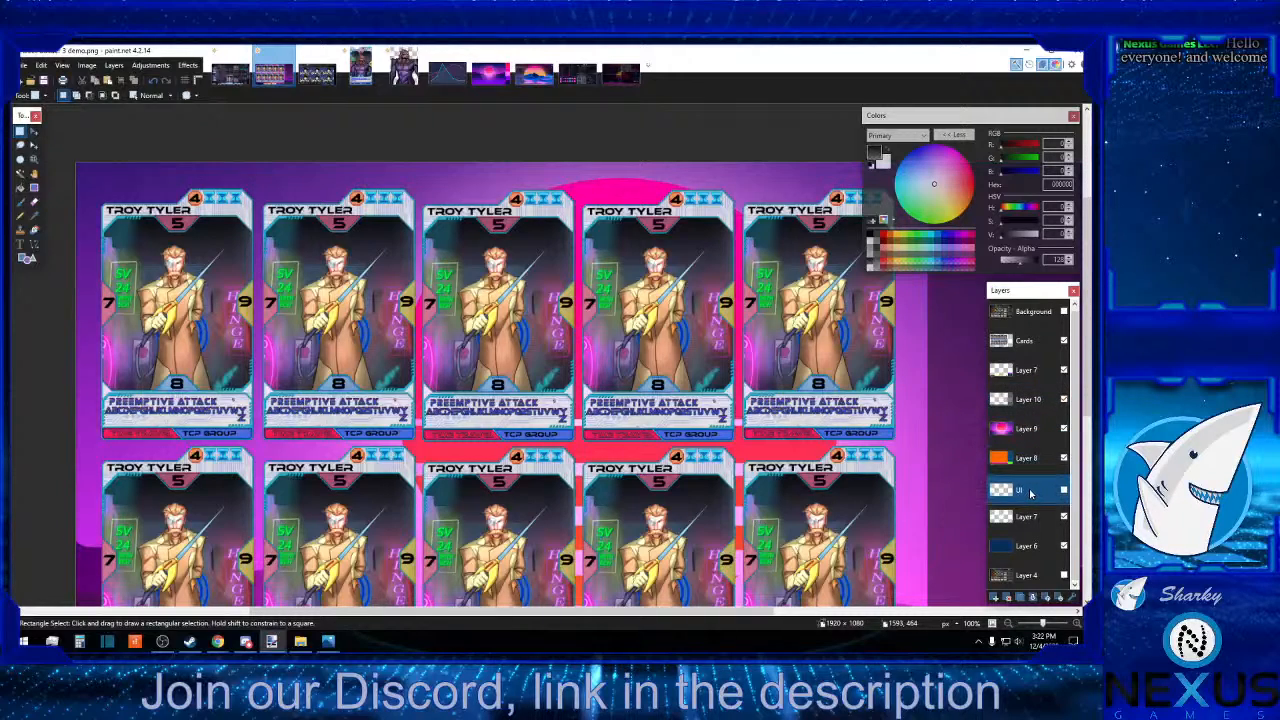
left_click(1030, 430)
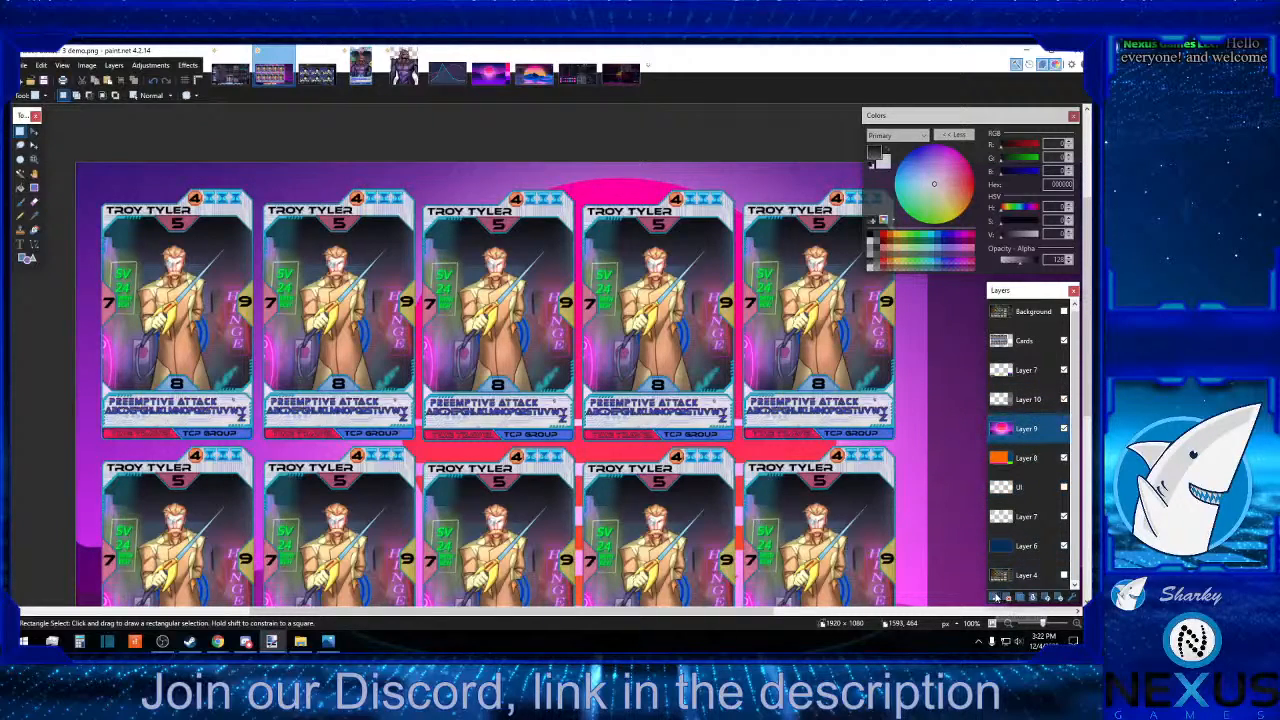
left_click(996, 597)
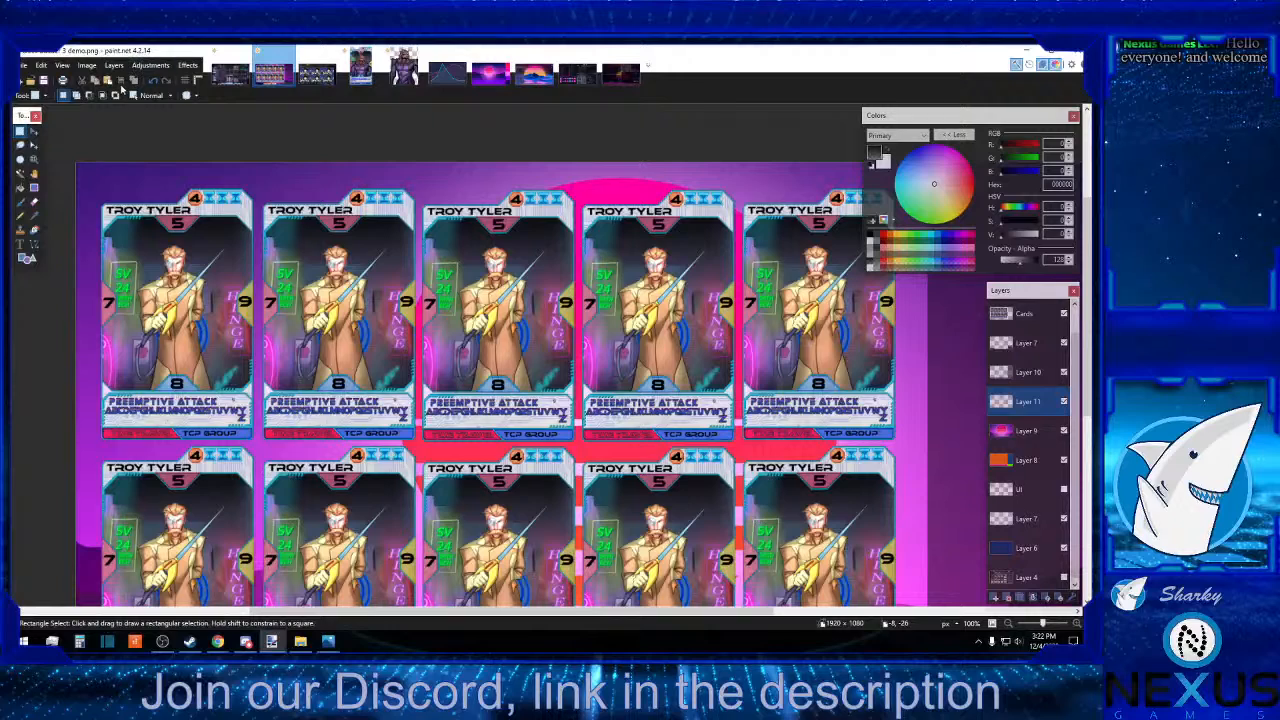
left_click(109, 81)
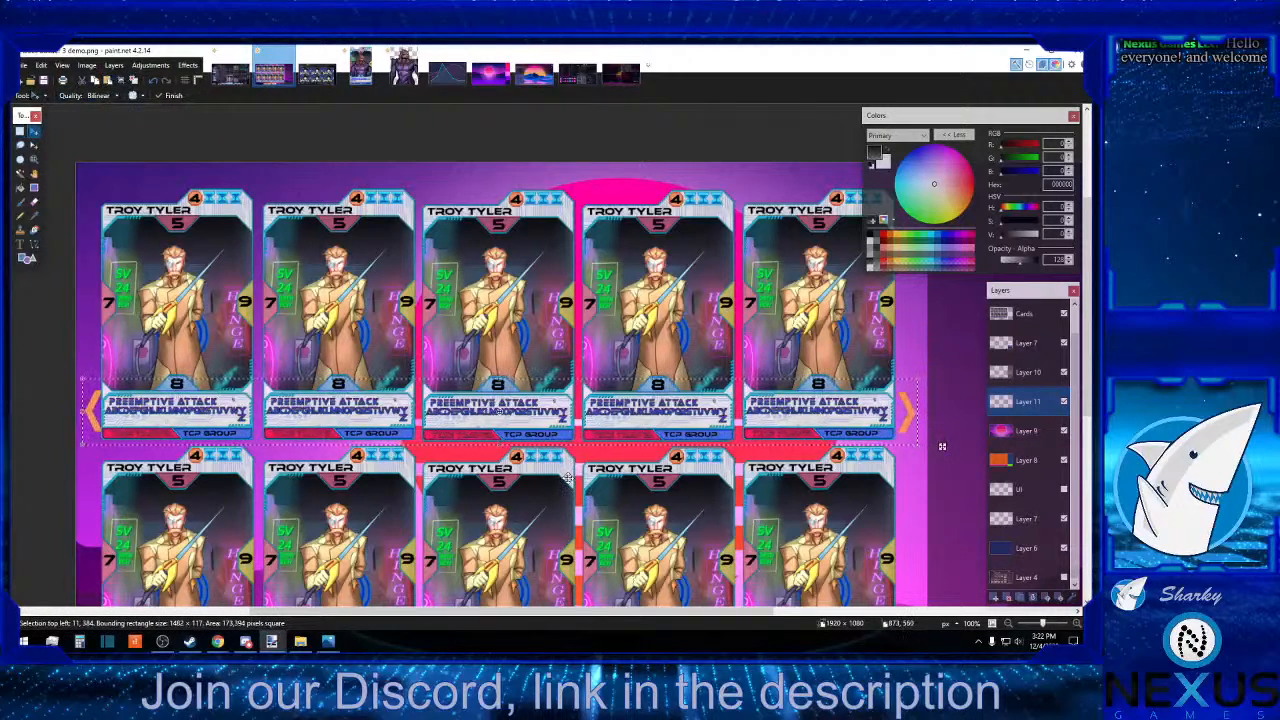
left_click_drag(941, 447, 941, 476)
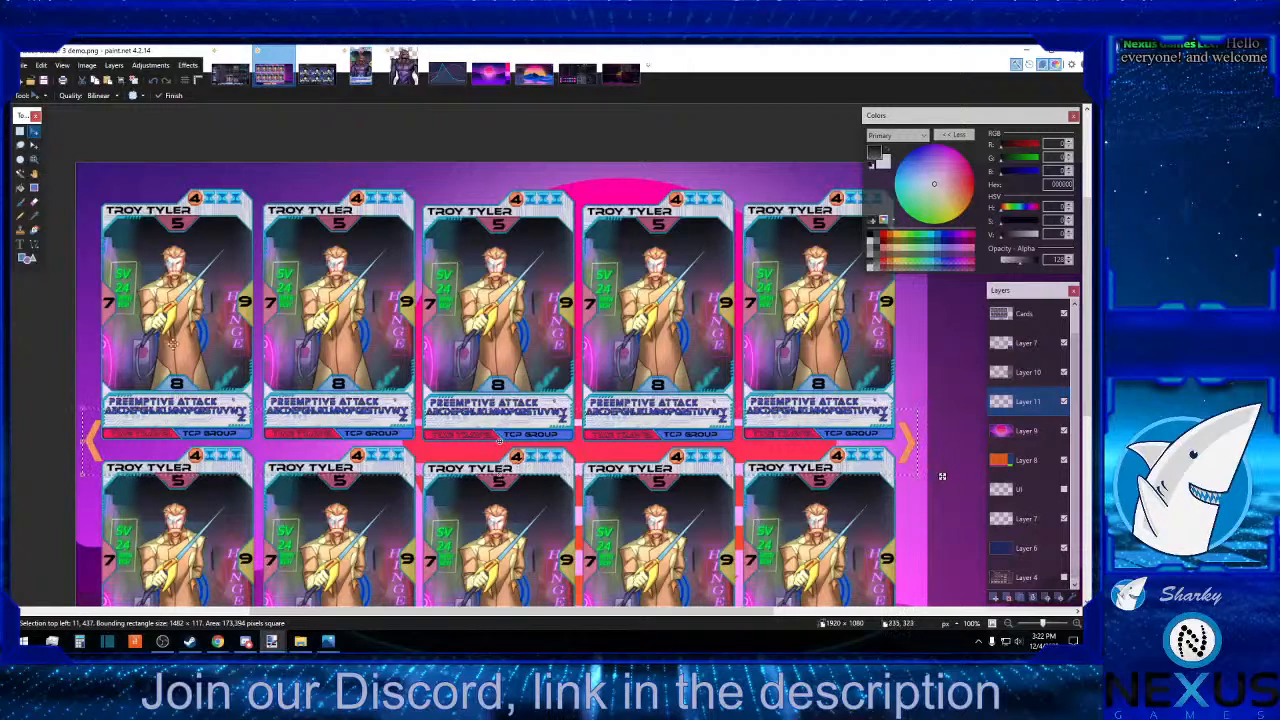
Select the left orange arrow and shift it about 8 px outward from the cards.
left_click(19, 131)
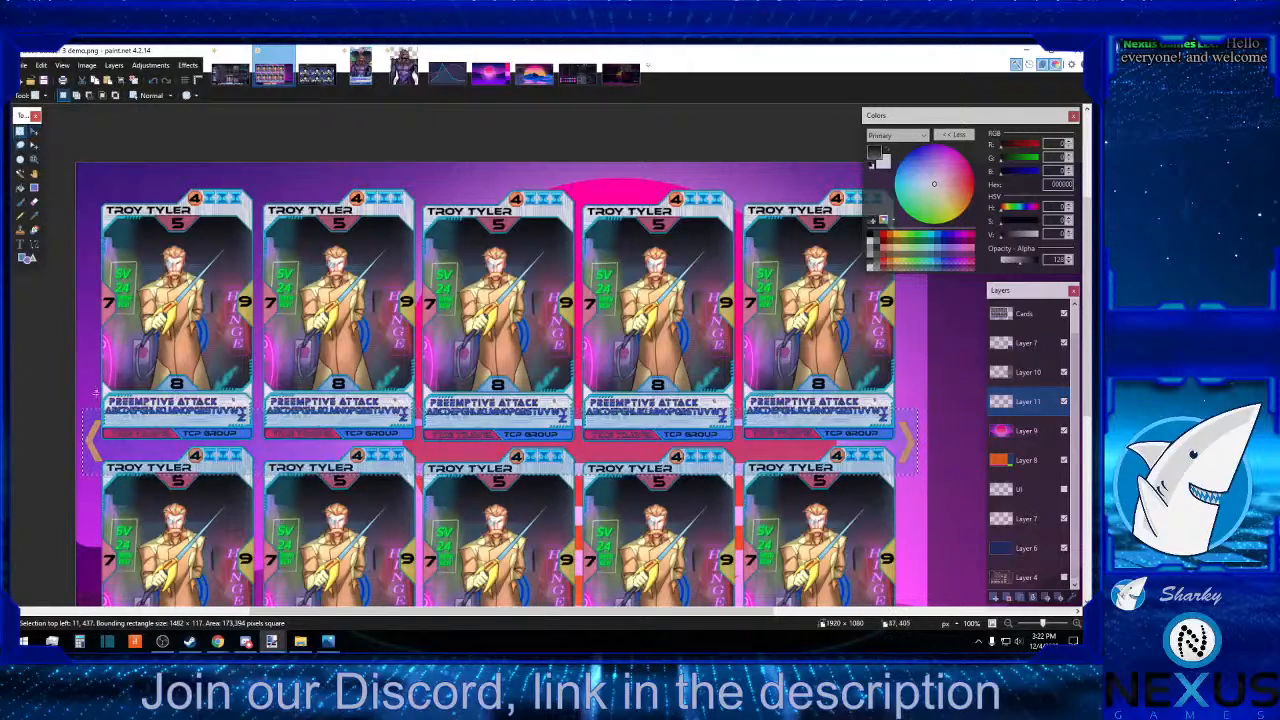
left_click_drag(71, 401, 106, 485)
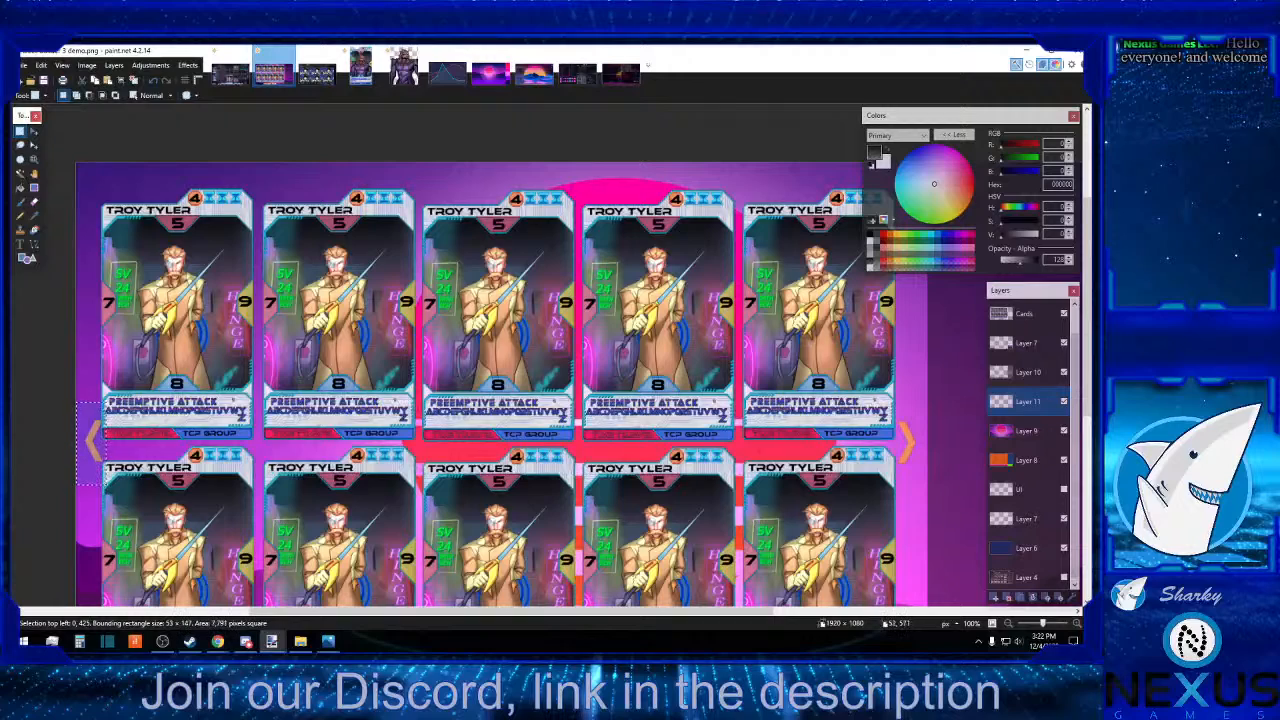
left_click(34, 131)
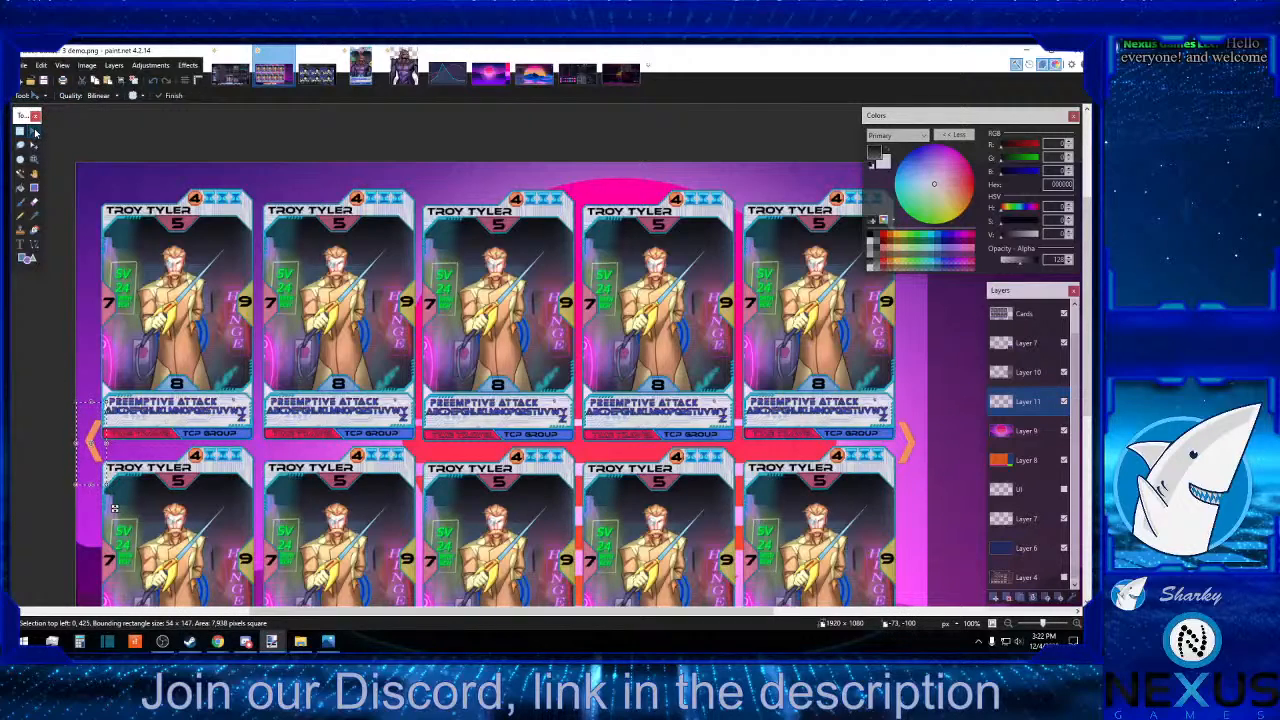
left_click_drag(114, 508, 110, 508)
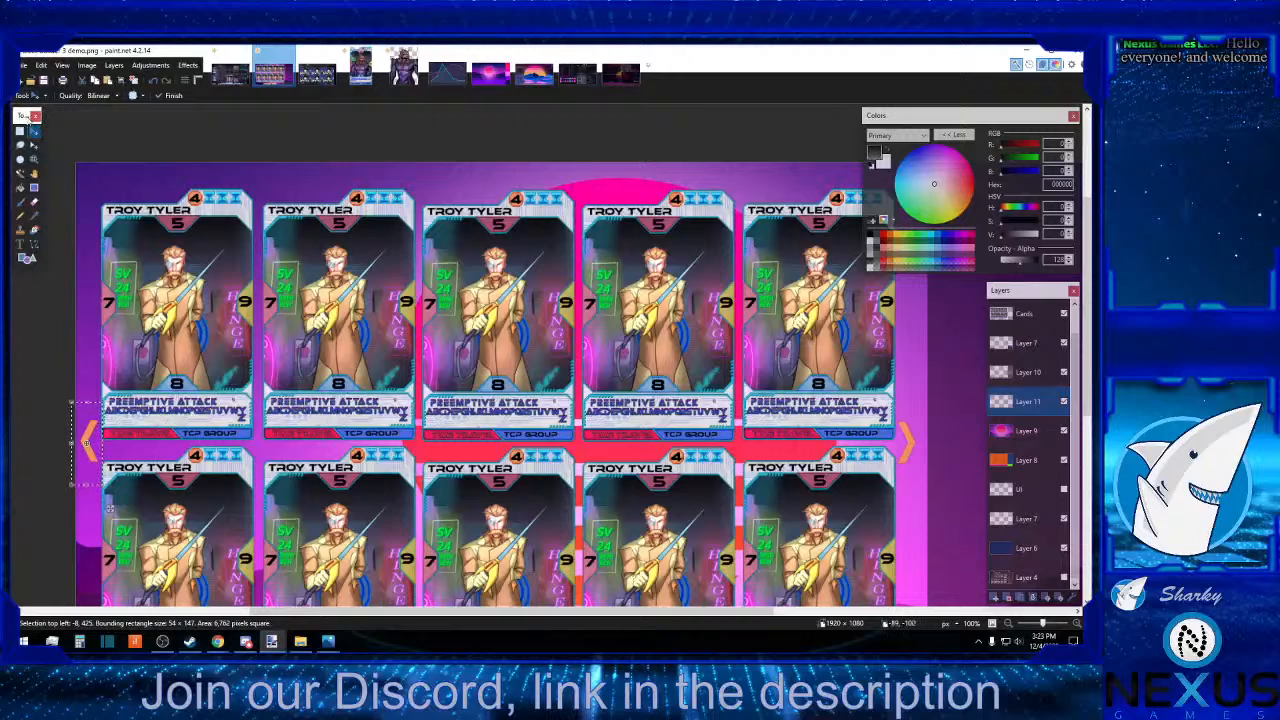
Select the right orange arrow, shift it about 5 px outward from the cards and deselect it.
left_click(21, 133)
left_click_drag(880, 394, 924, 498)
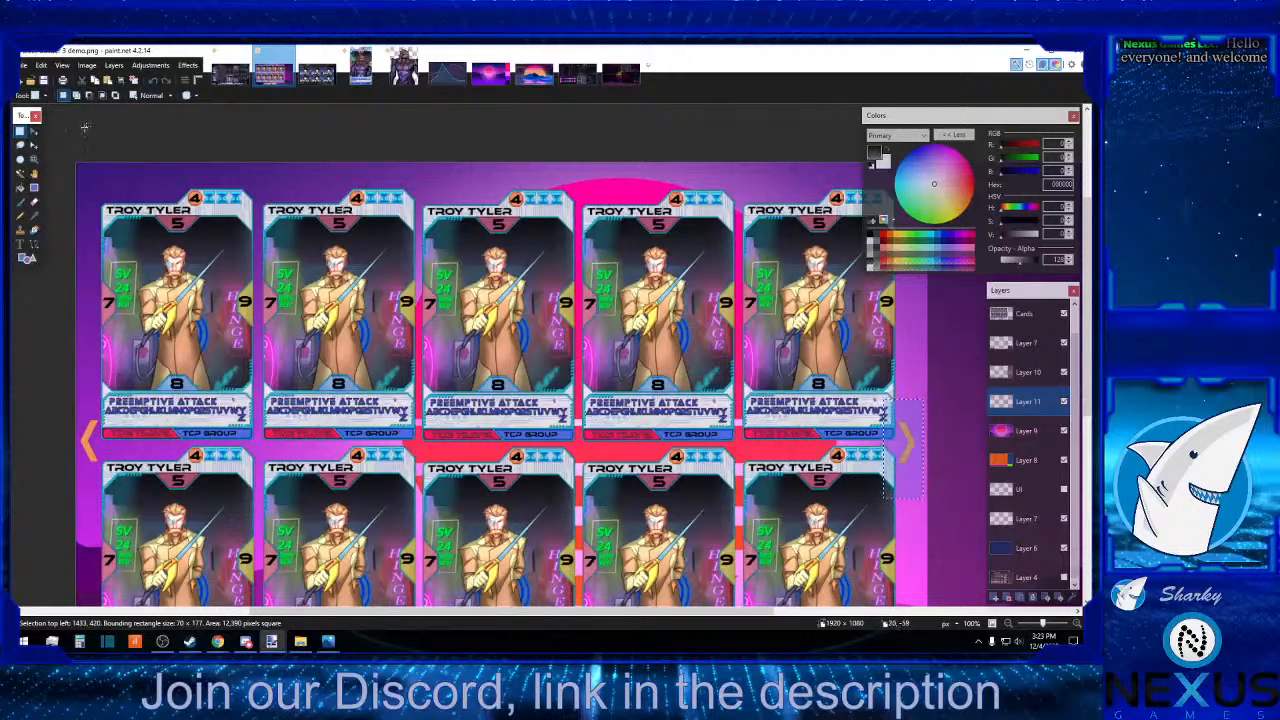
left_click(33, 132)
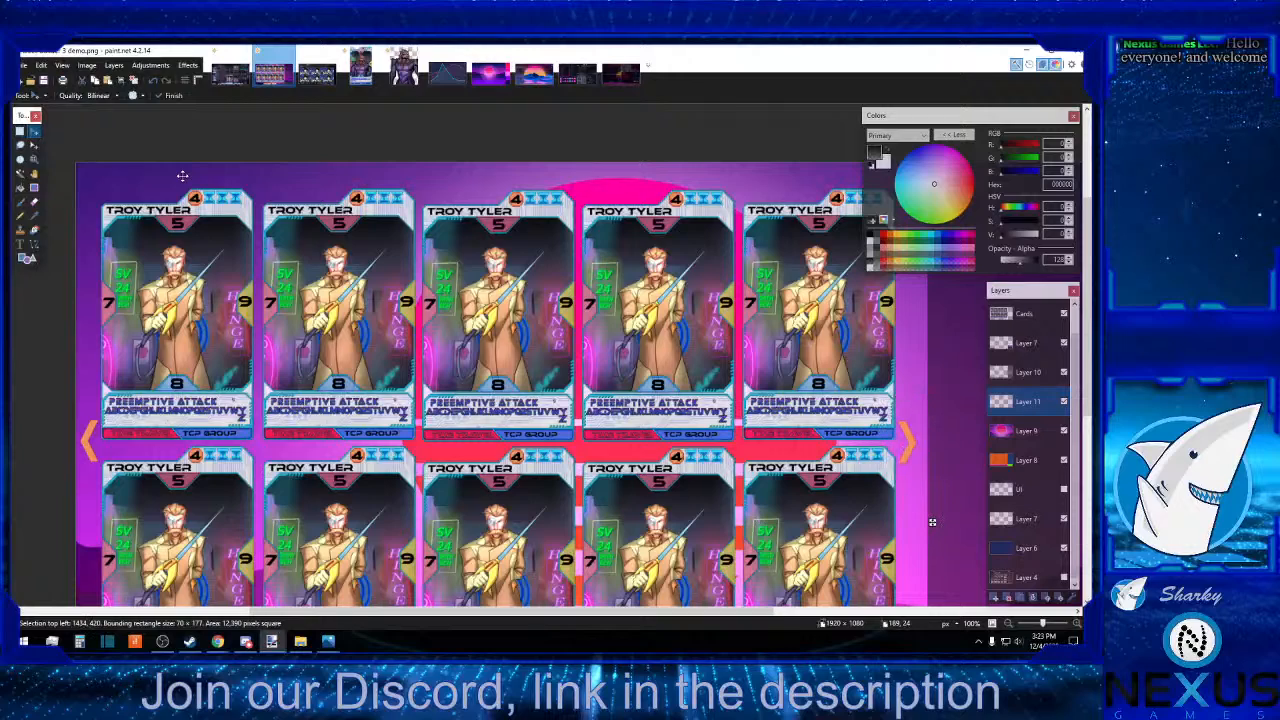
key("Right")
left_click(19, 131)
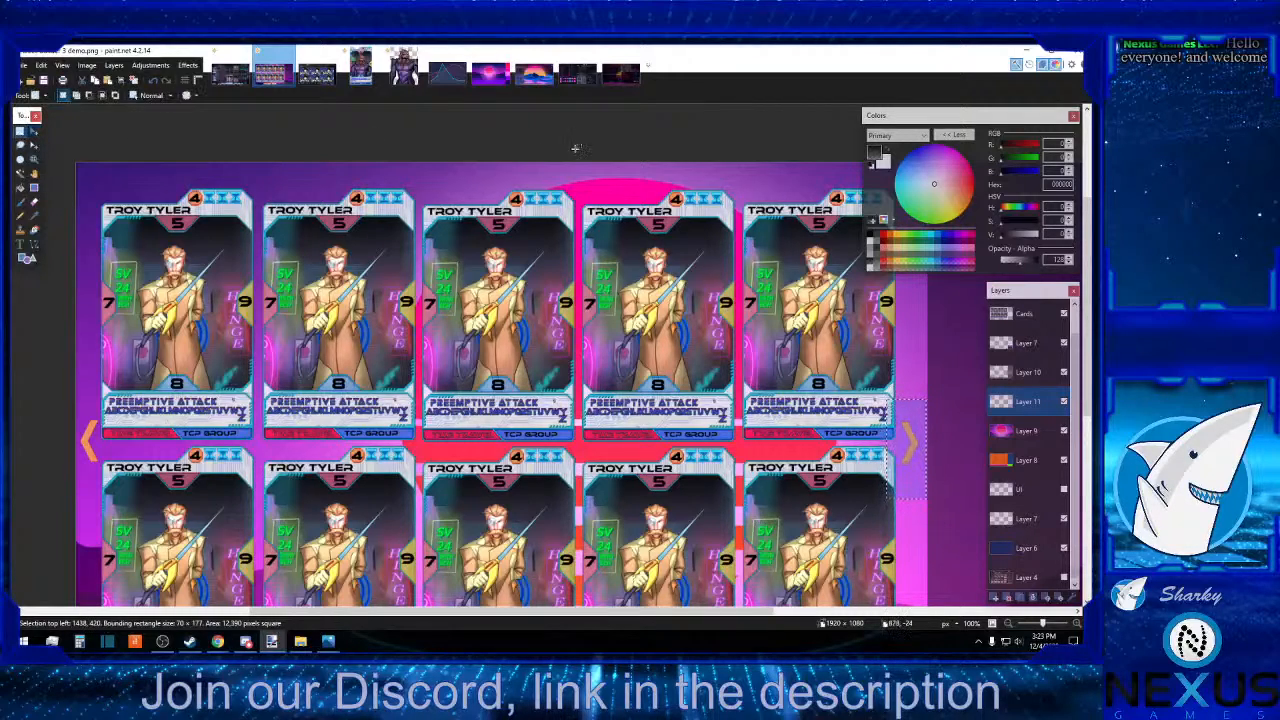
left_click(573, 160)
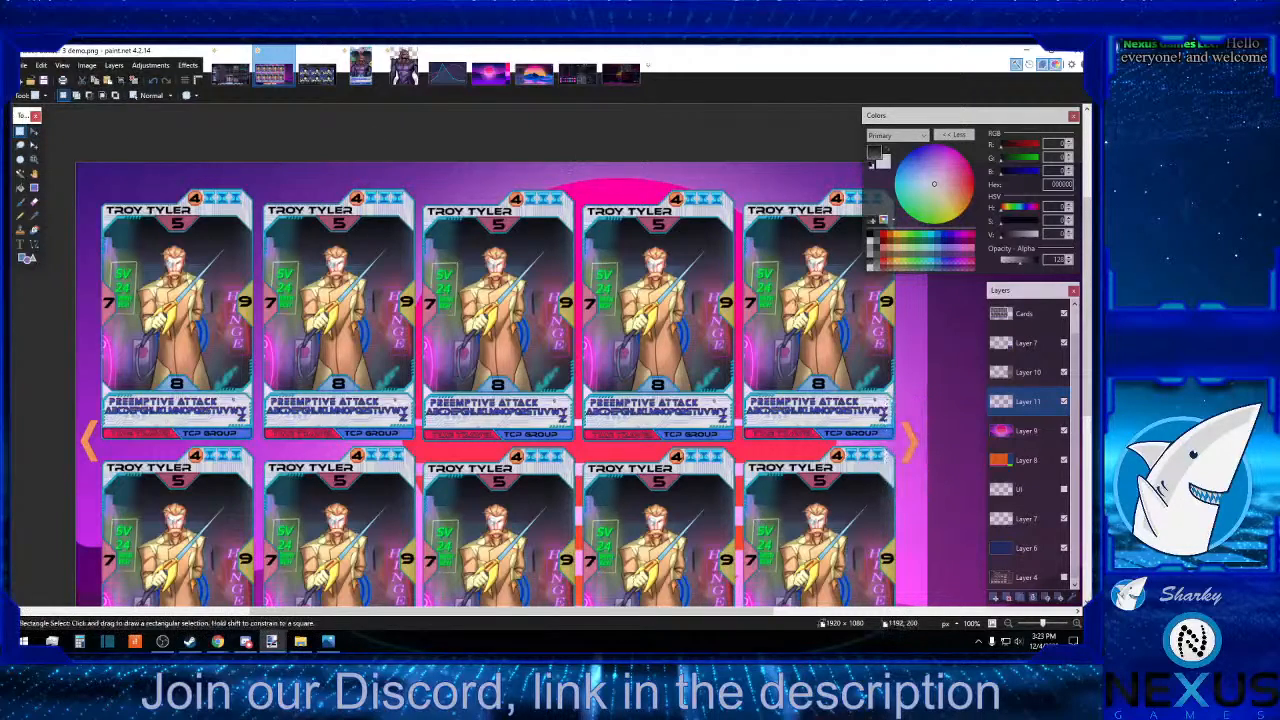
left_click(1009, 623)
left_click(1009, 623)
left_click(1009, 623)
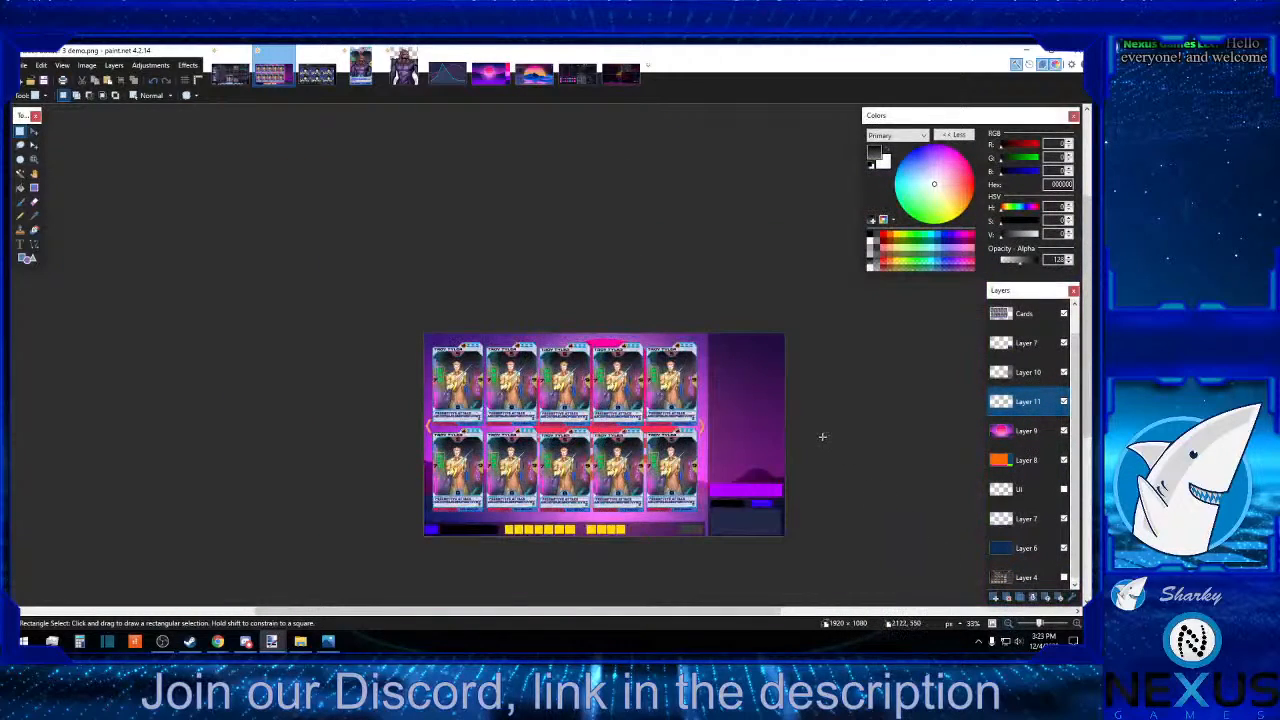
left_click(1076, 623)
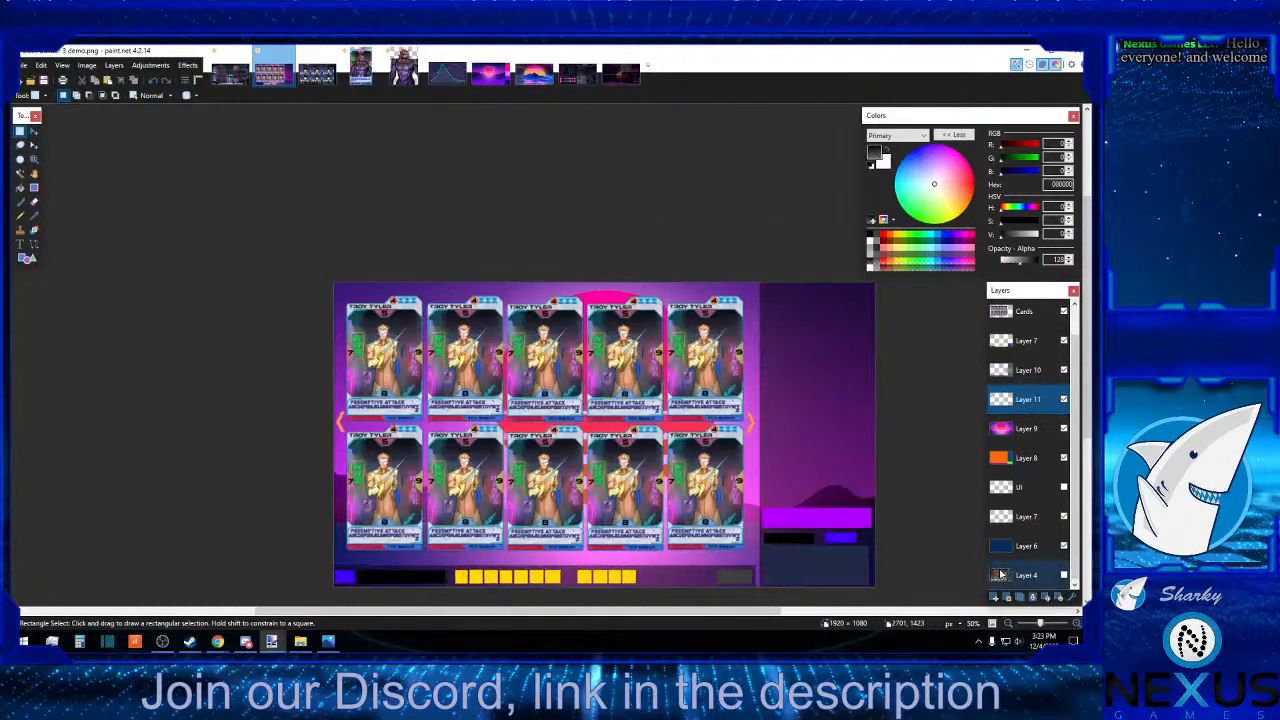
scroll(910, 492, "down", 2)
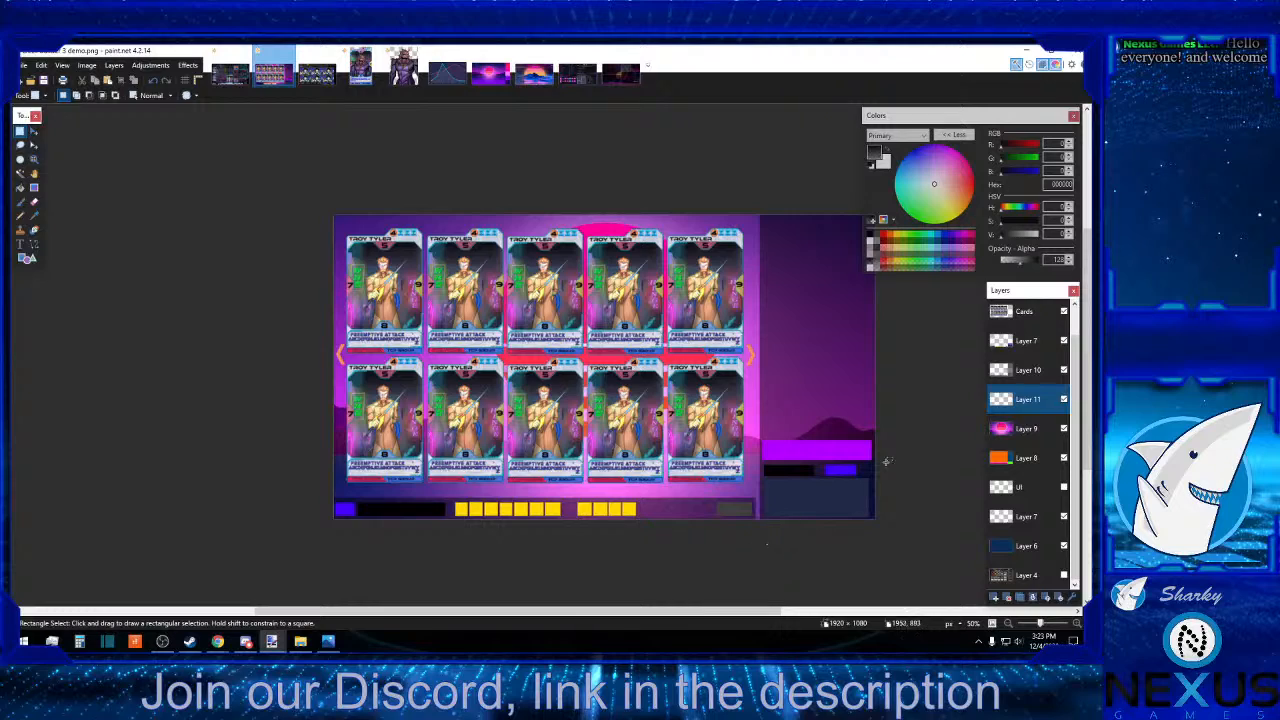
Preview the sunset background and arrows with the Cards layer hidden, and show the cards again.
left_click(1064, 311)
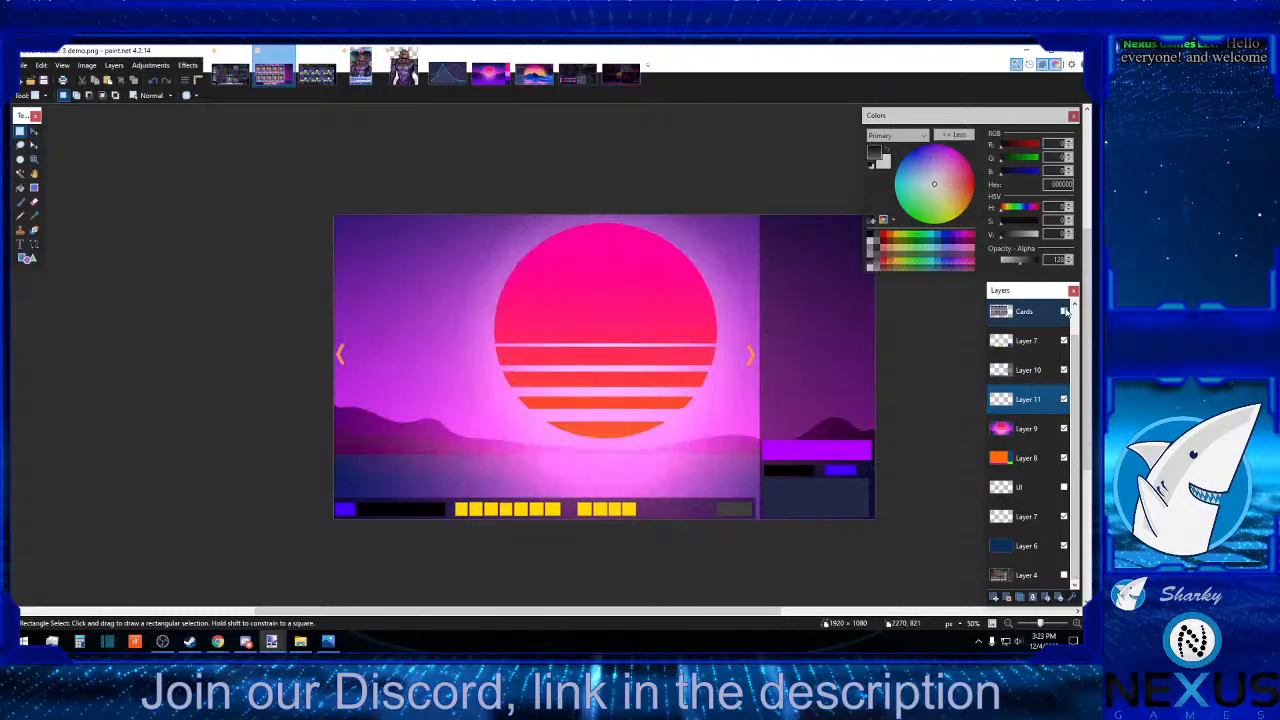
left_click(1064, 311)
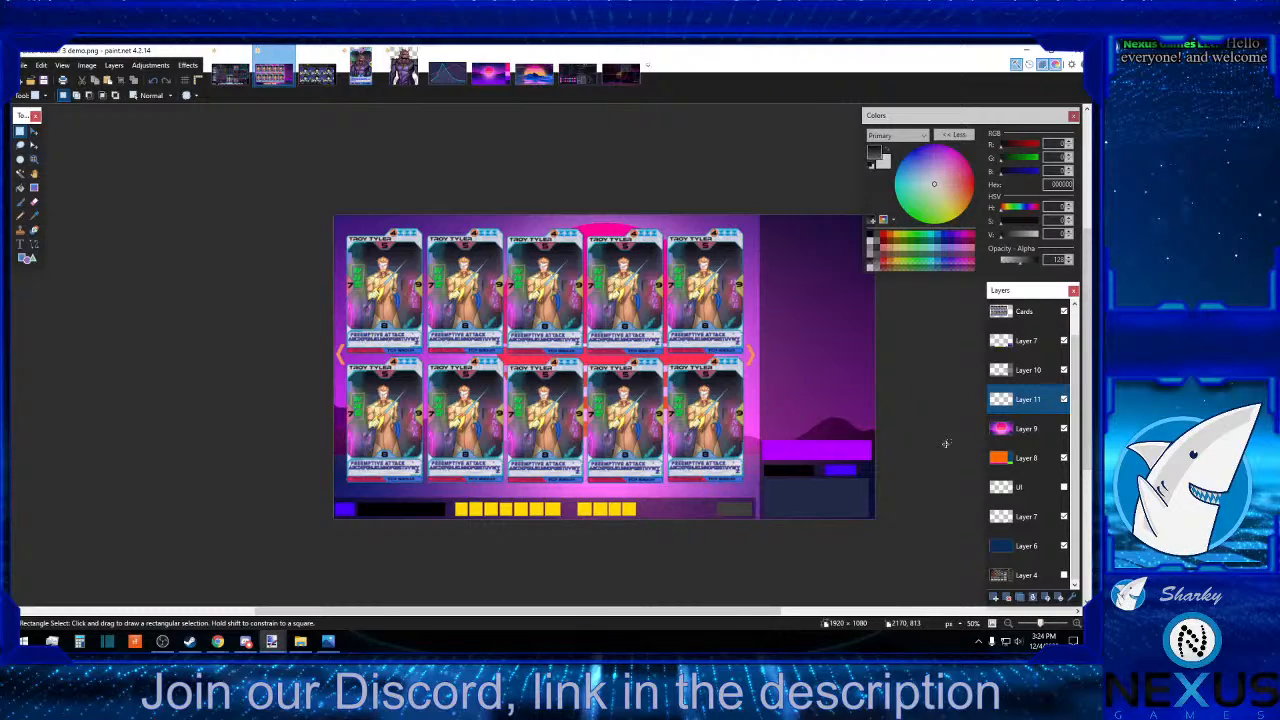
left_click(1036, 318)
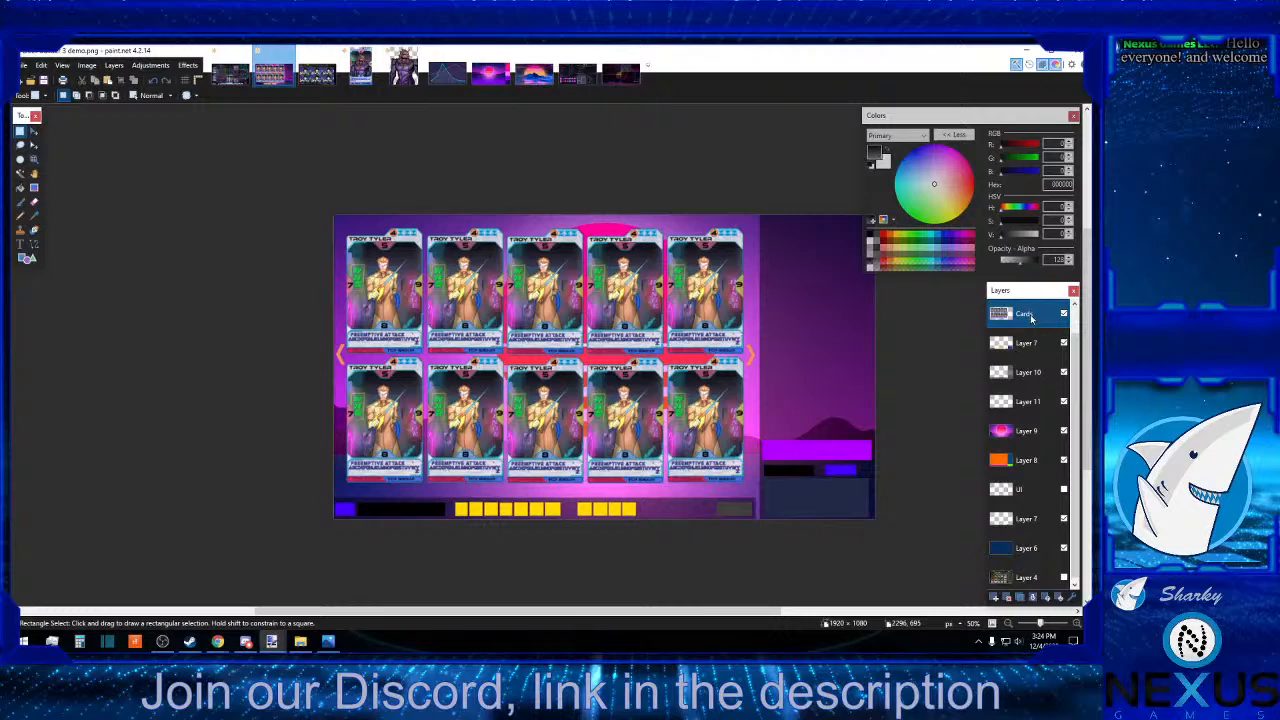
double_click(1031, 318)
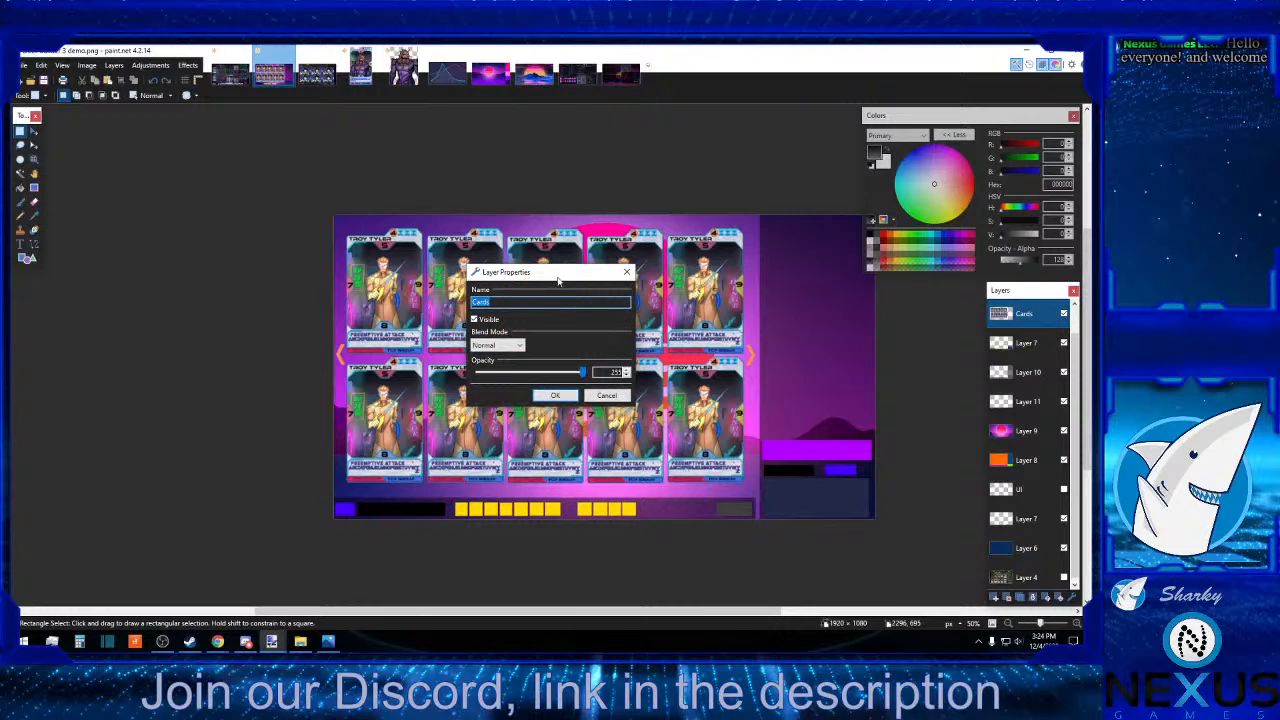
left_click_drag(554, 277, 890, 299)
mouse_move(916, 394)
left_mouse_down()
mouse_move(868, 405)
mouse_move(928, 408)
left_mouse_up()
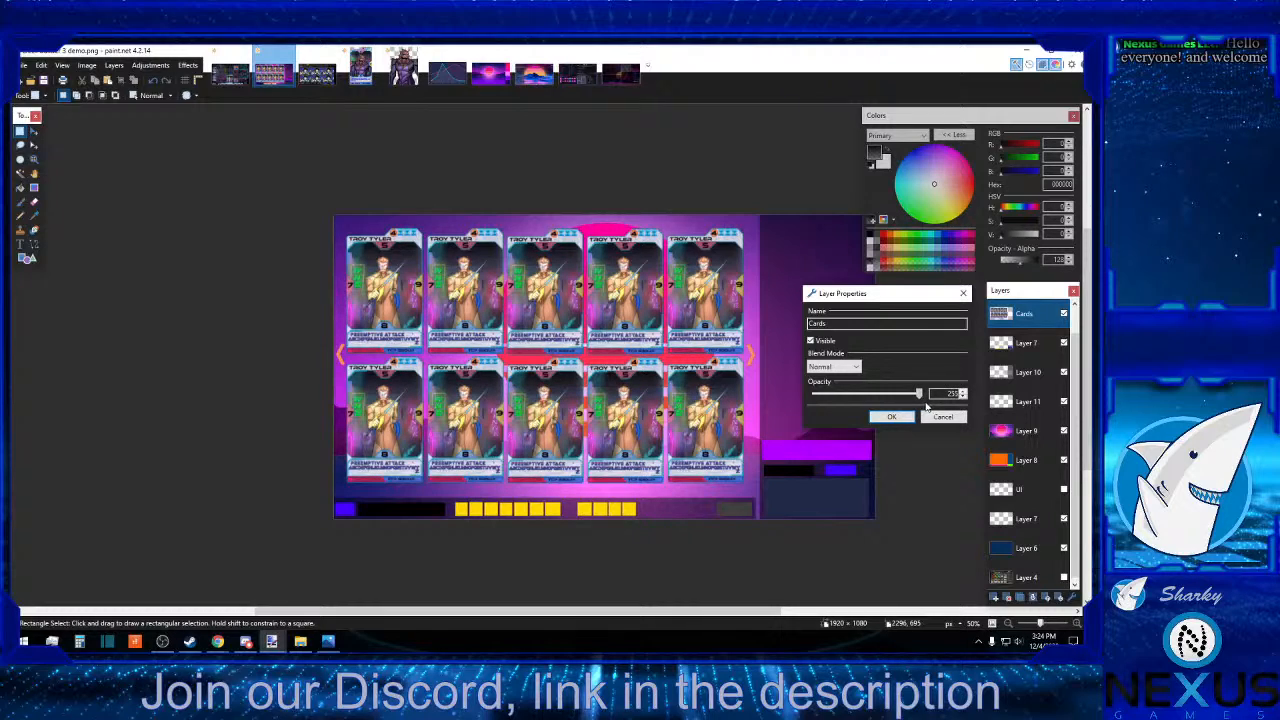
left_click(944, 418)
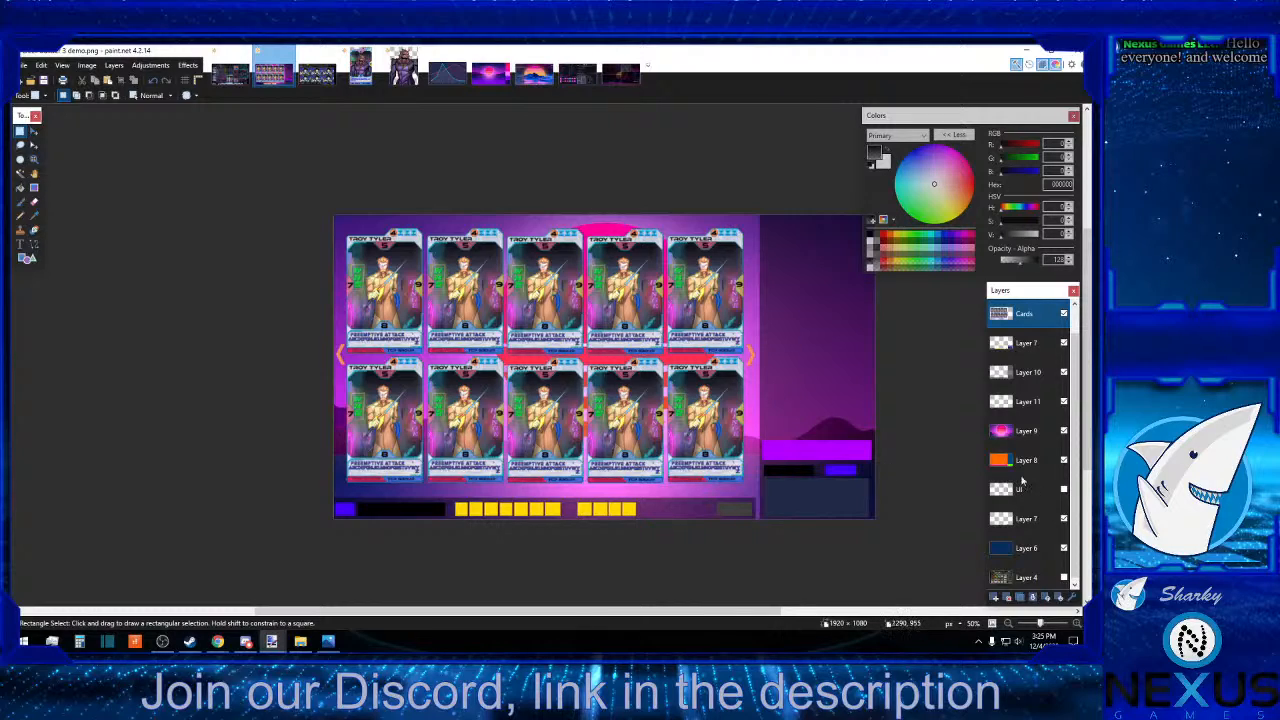
Hide the Cards layer and Layer 10, and copy a full-height strip of Layer 9, about 23 px wide, to the right of the sun.
left_click(1022, 431)
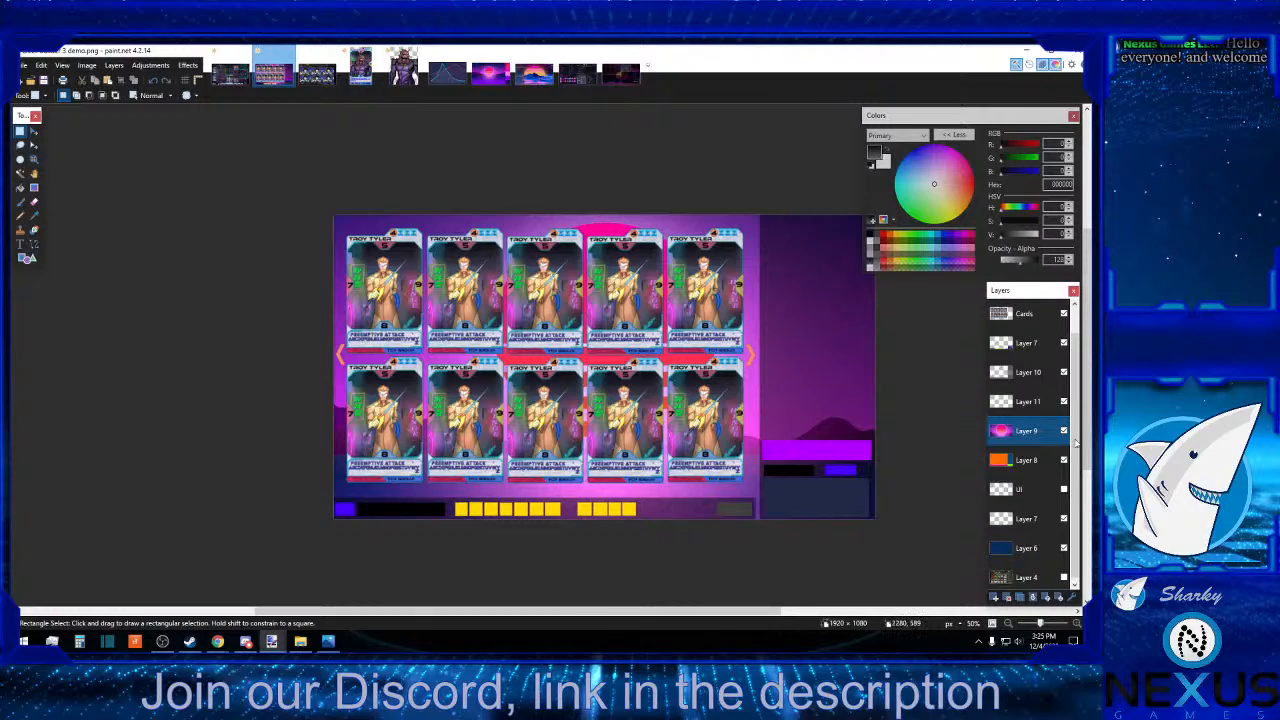
left_click(1064, 314)
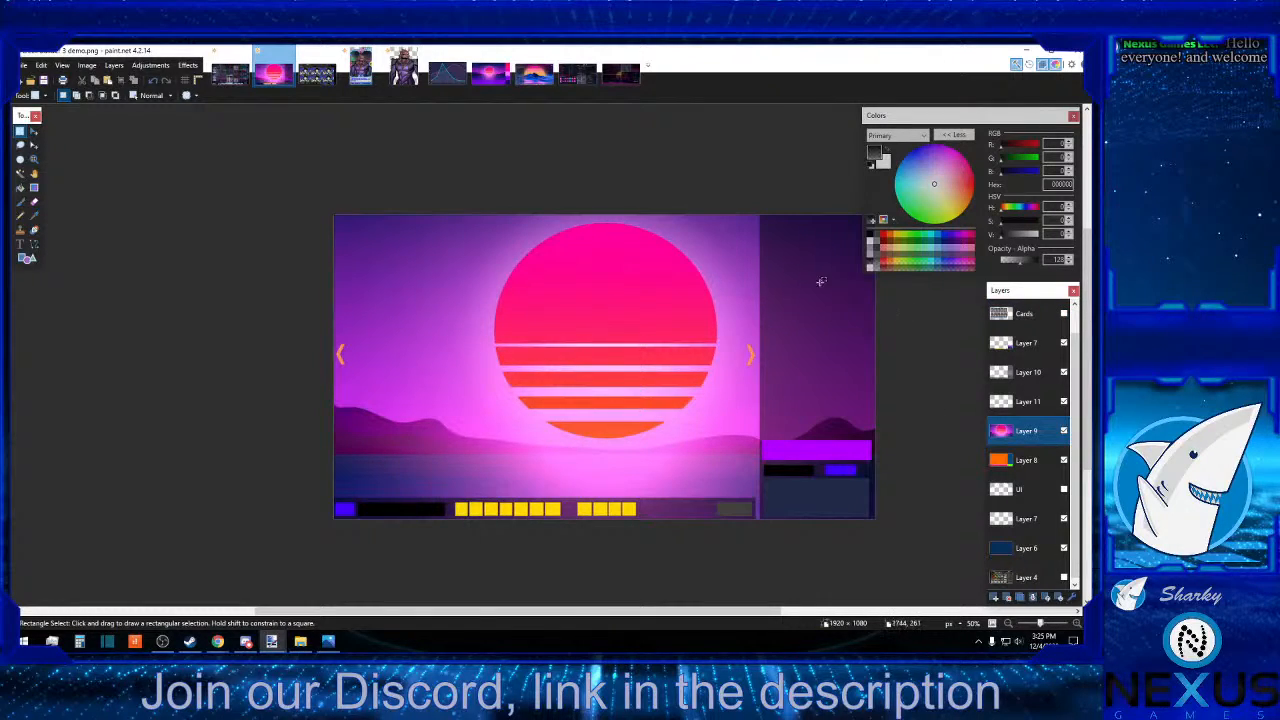
left_click(1064, 372)
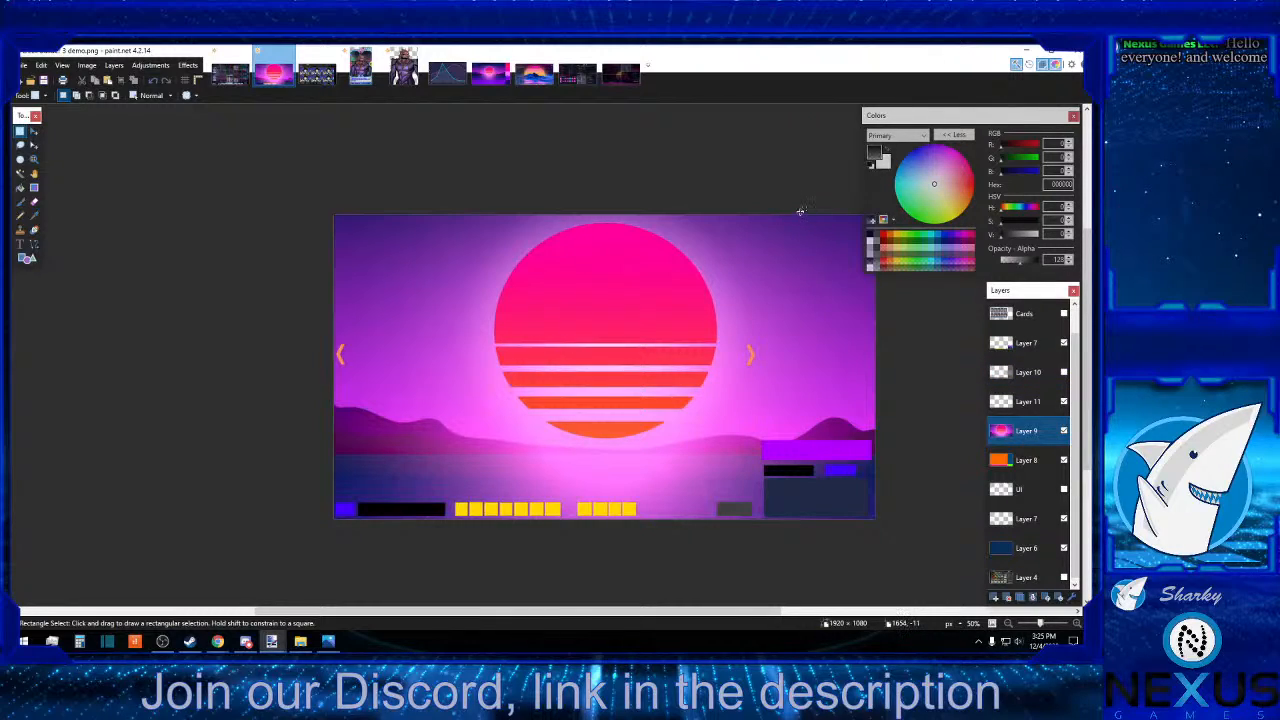
left_click_drag(801, 212, 822, 306)
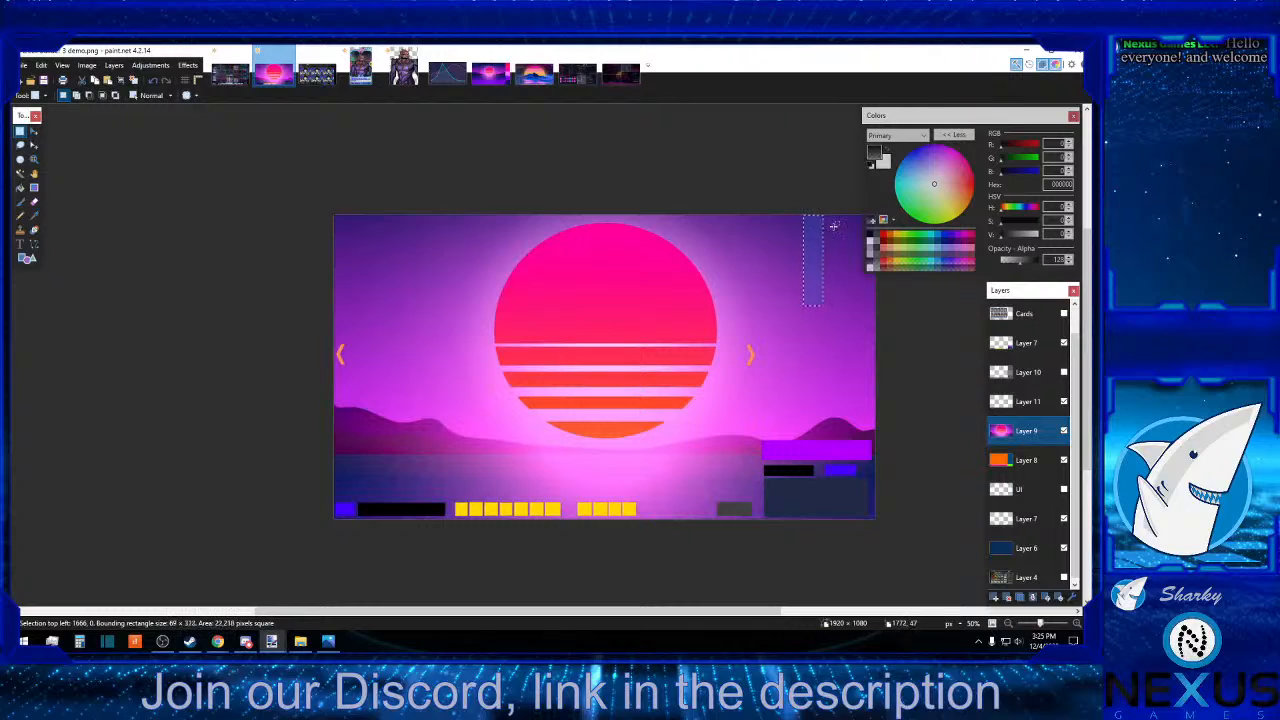
left_click_drag(830, 213, 837, 522)
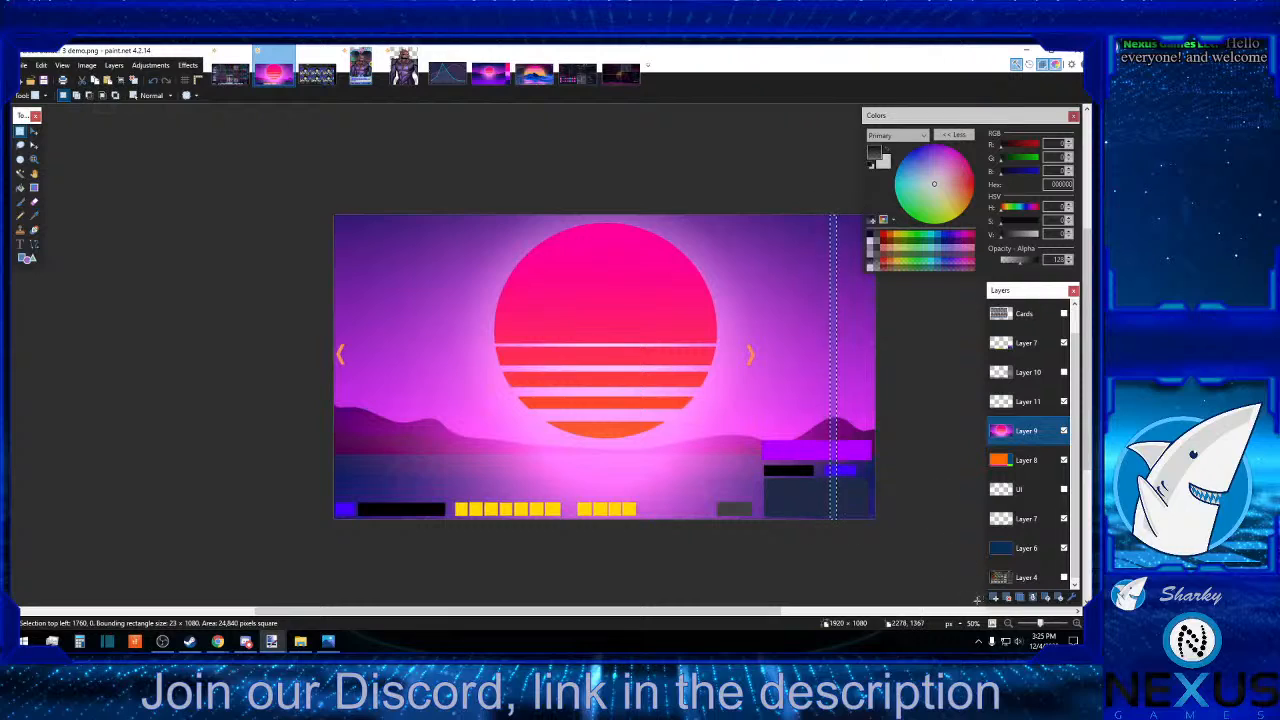
Paste the sunset strip onto a new layer above Layer 9 and stretch it across the full canvas width.
left_click(994, 597)
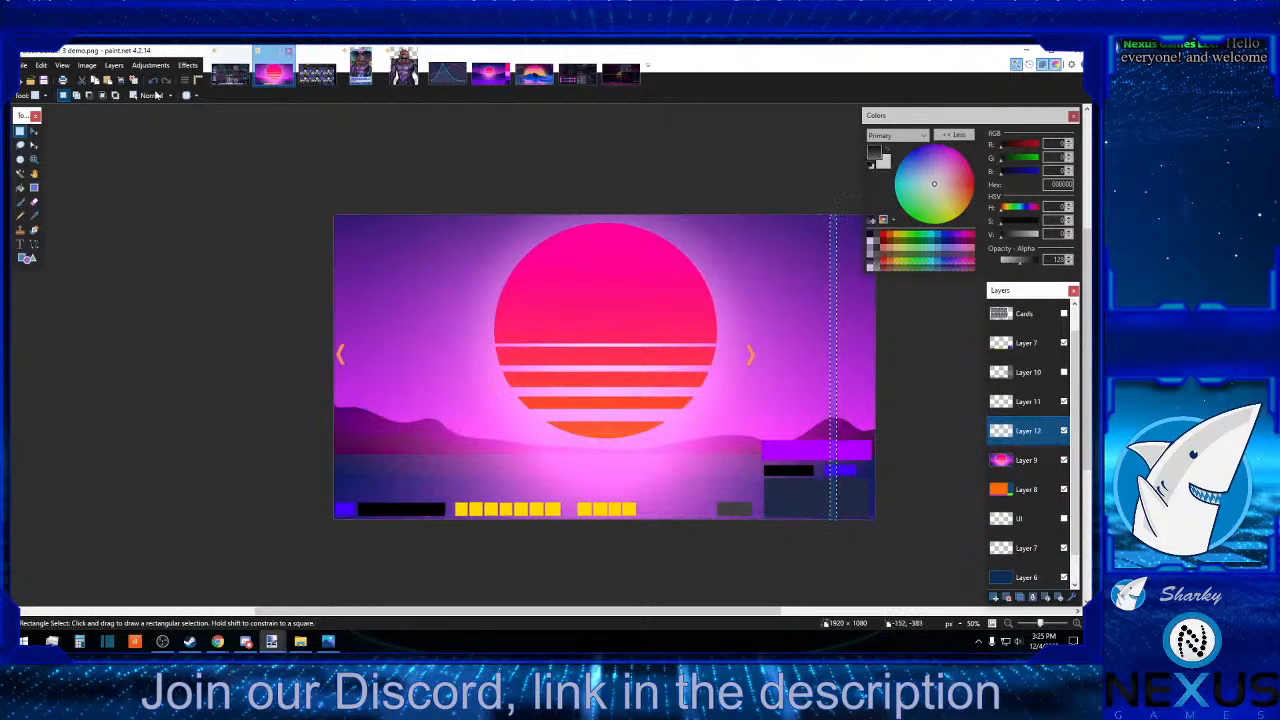
key("m")
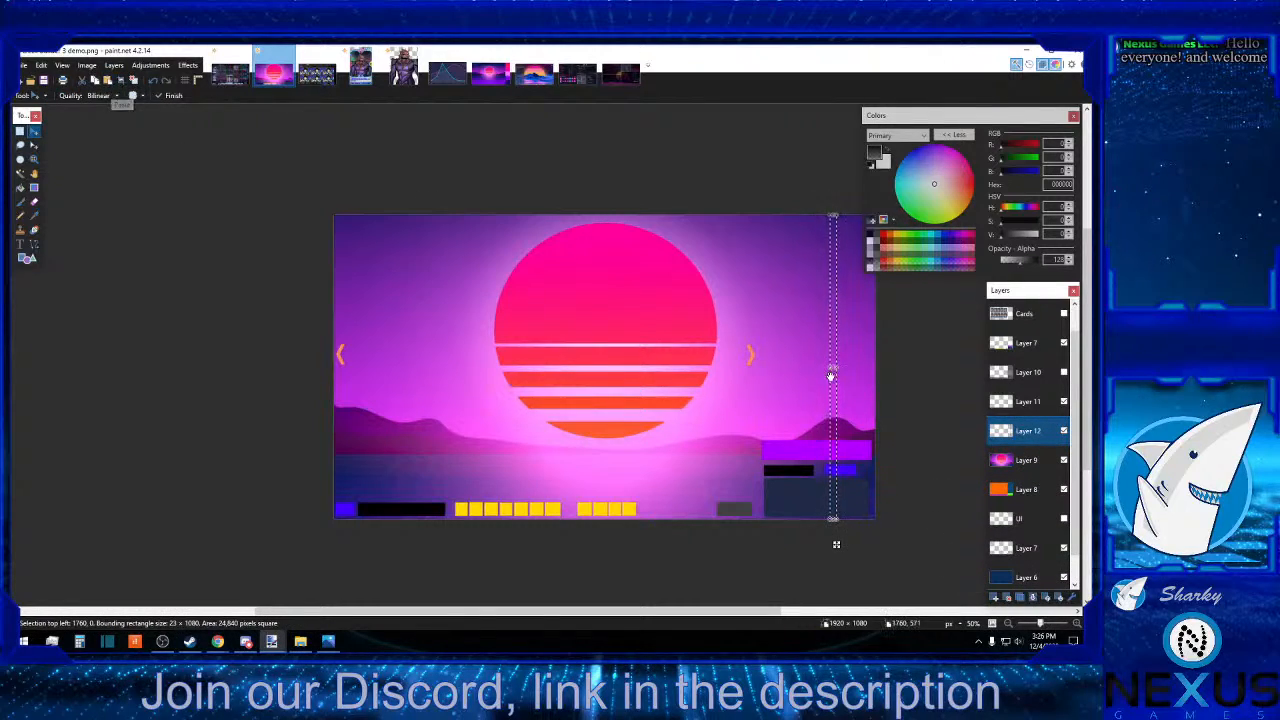
left_click_drag(830, 372, 331, 367)
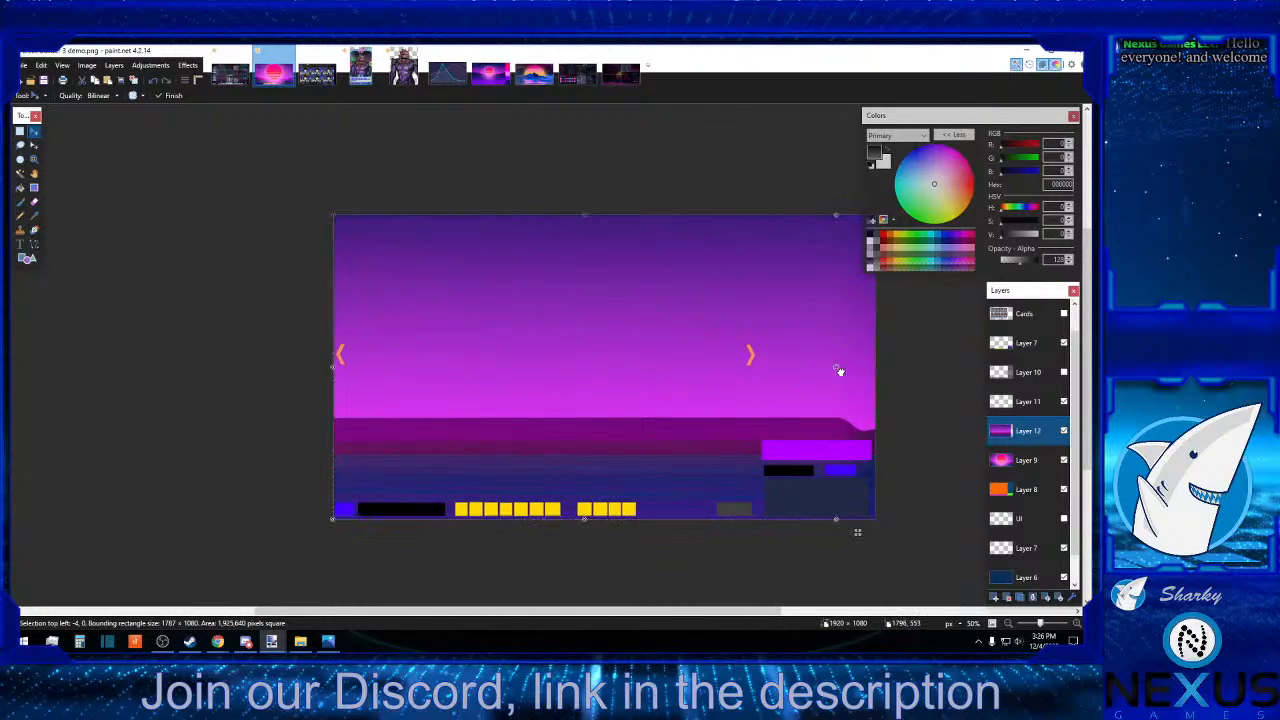
left_click_drag(839, 371, 880, 371)
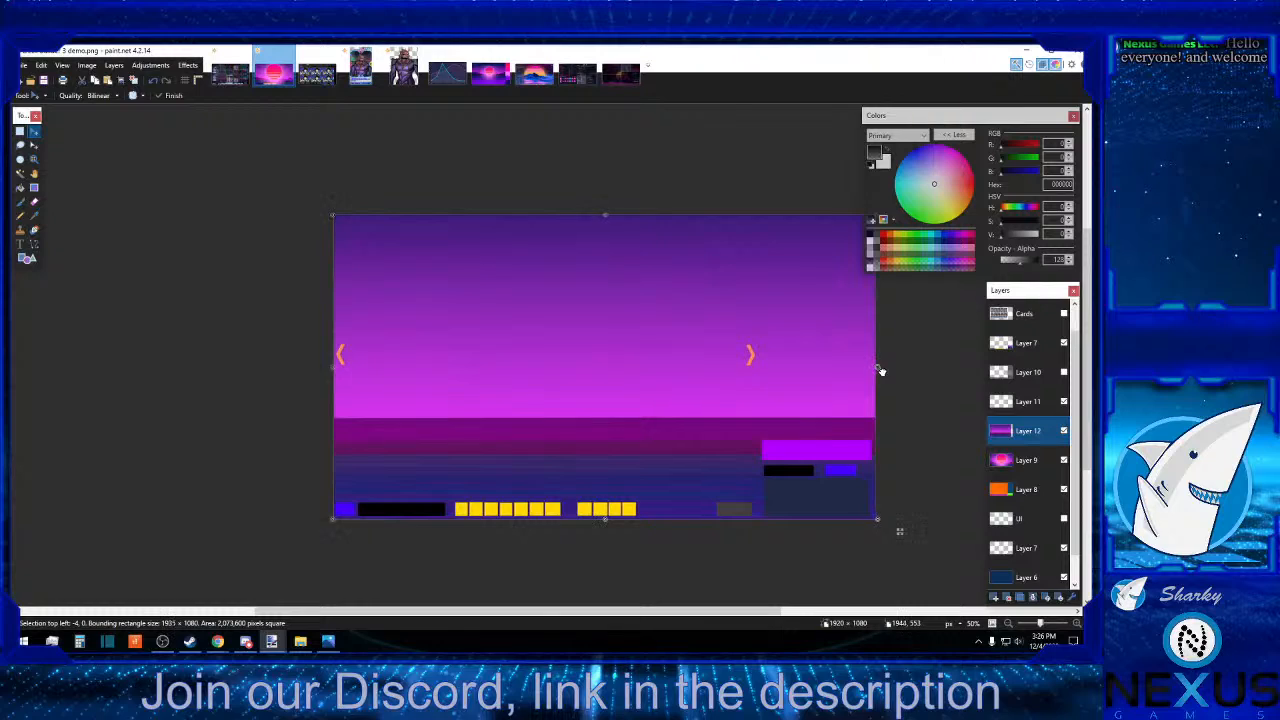
Deselect the stretched gradient and show the Cards layer and Layer 10 again.
left_click(20, 131)
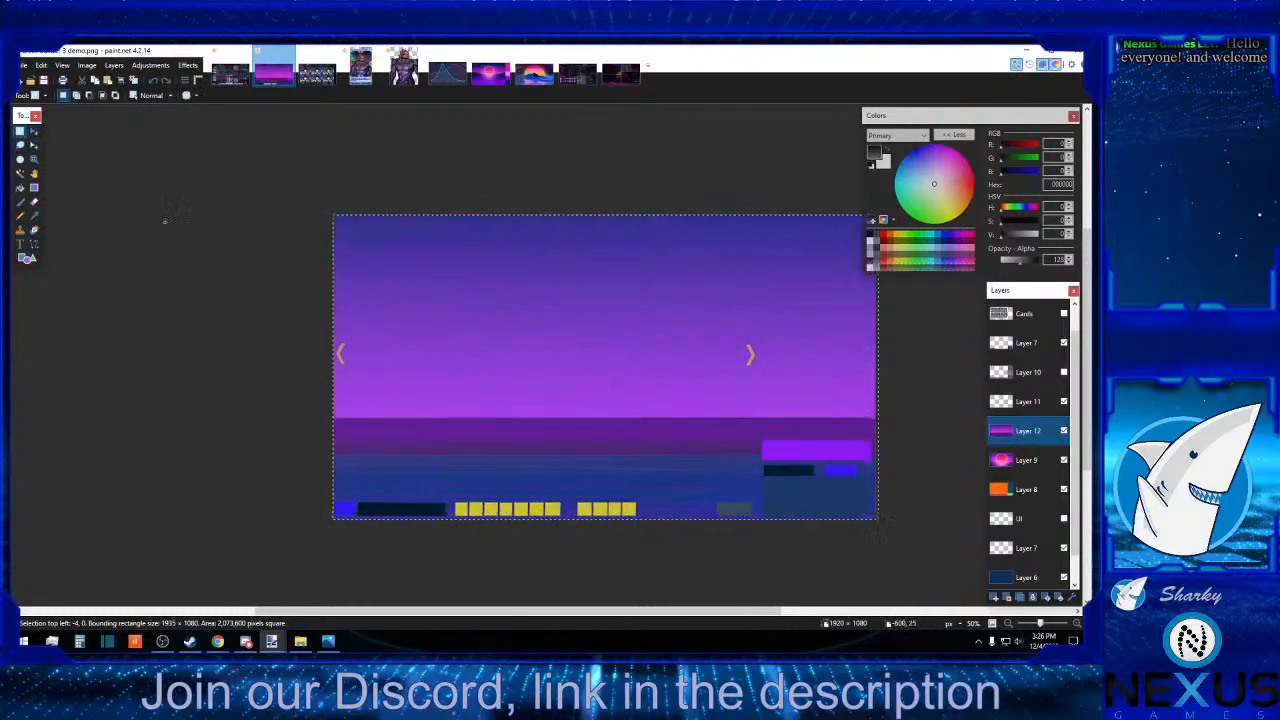
left_click(165, 221)
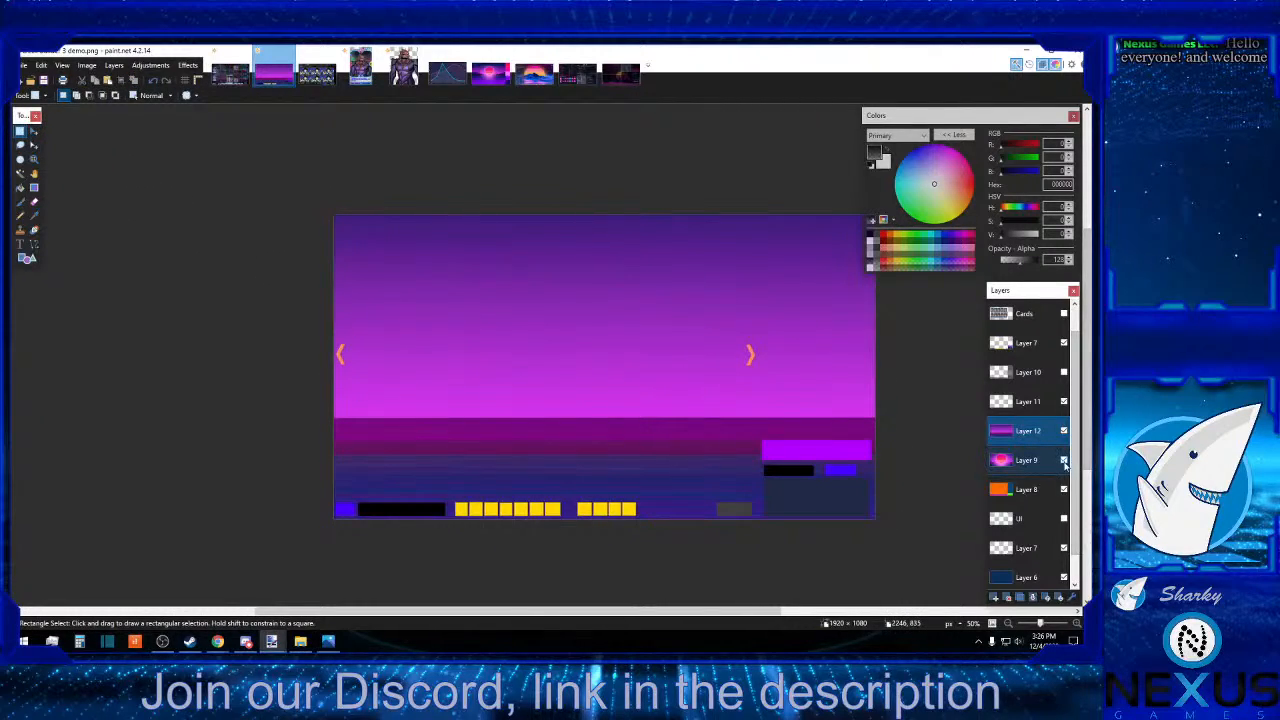
left_click(1064, 314)
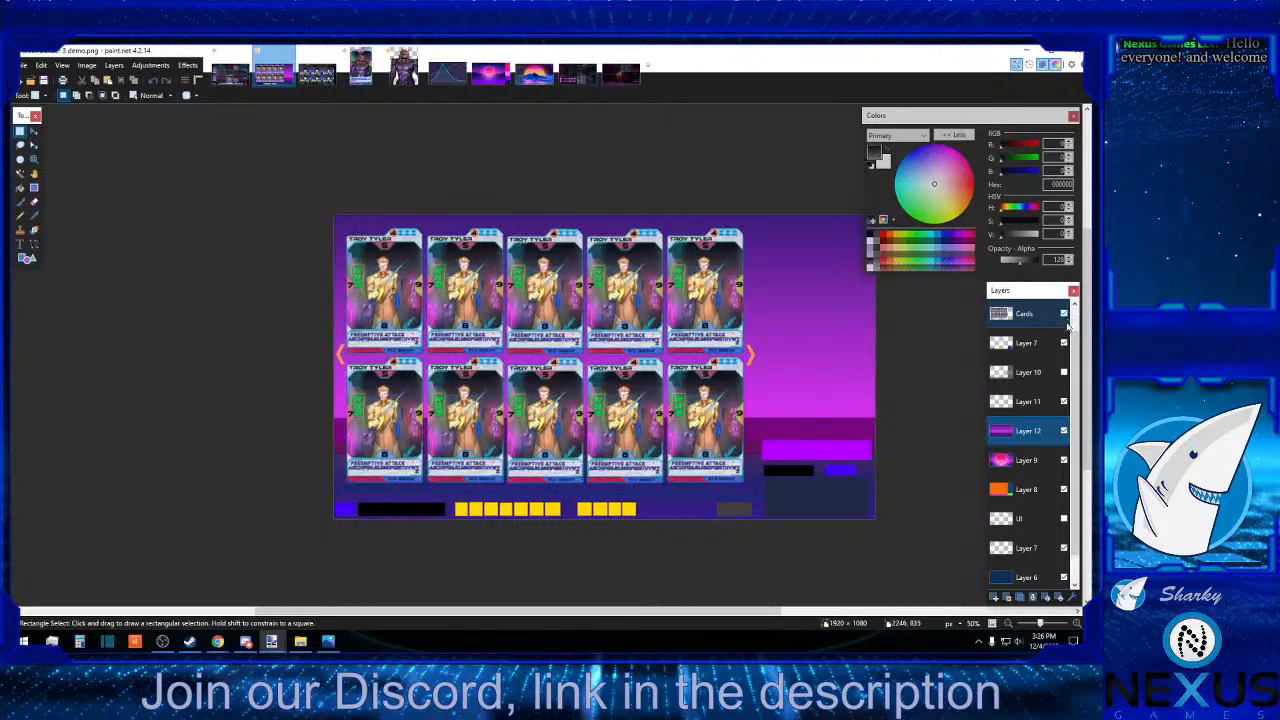
left_click(1064, 372)
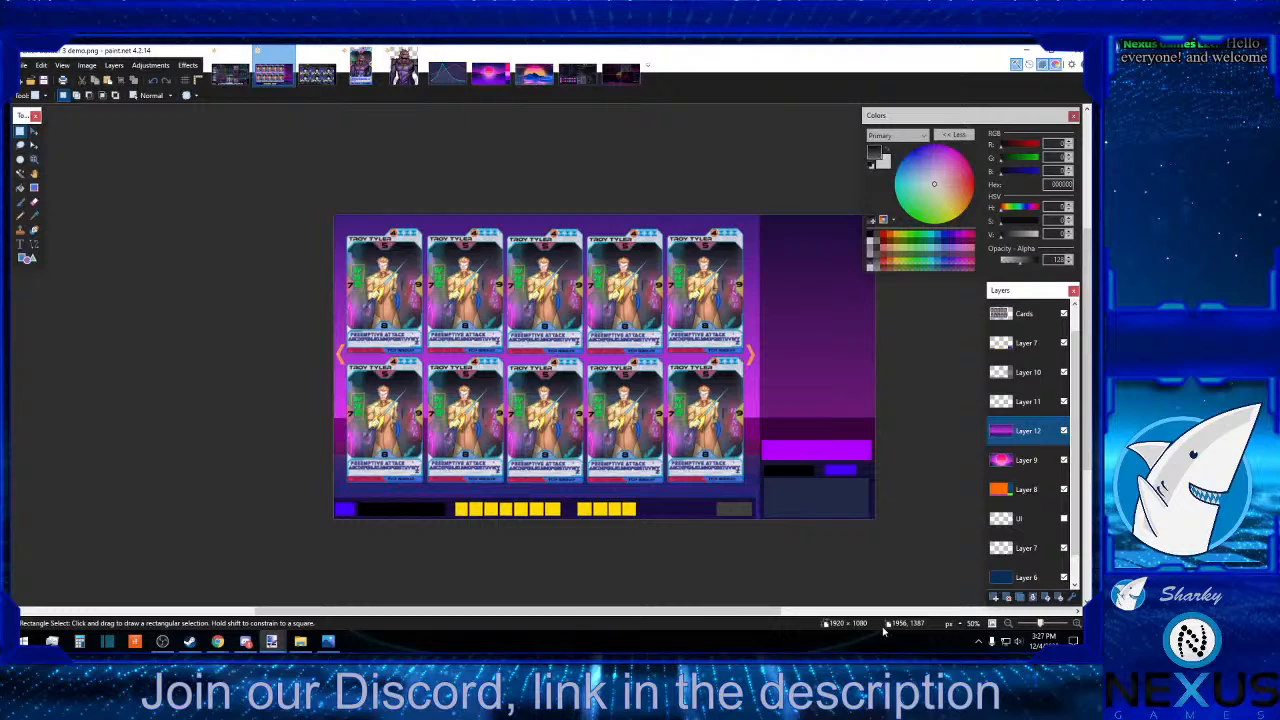
Switch to the game board layout image, activate its Main layer and check that the Project Triad card backs belong to it.
left_click(231, 72)
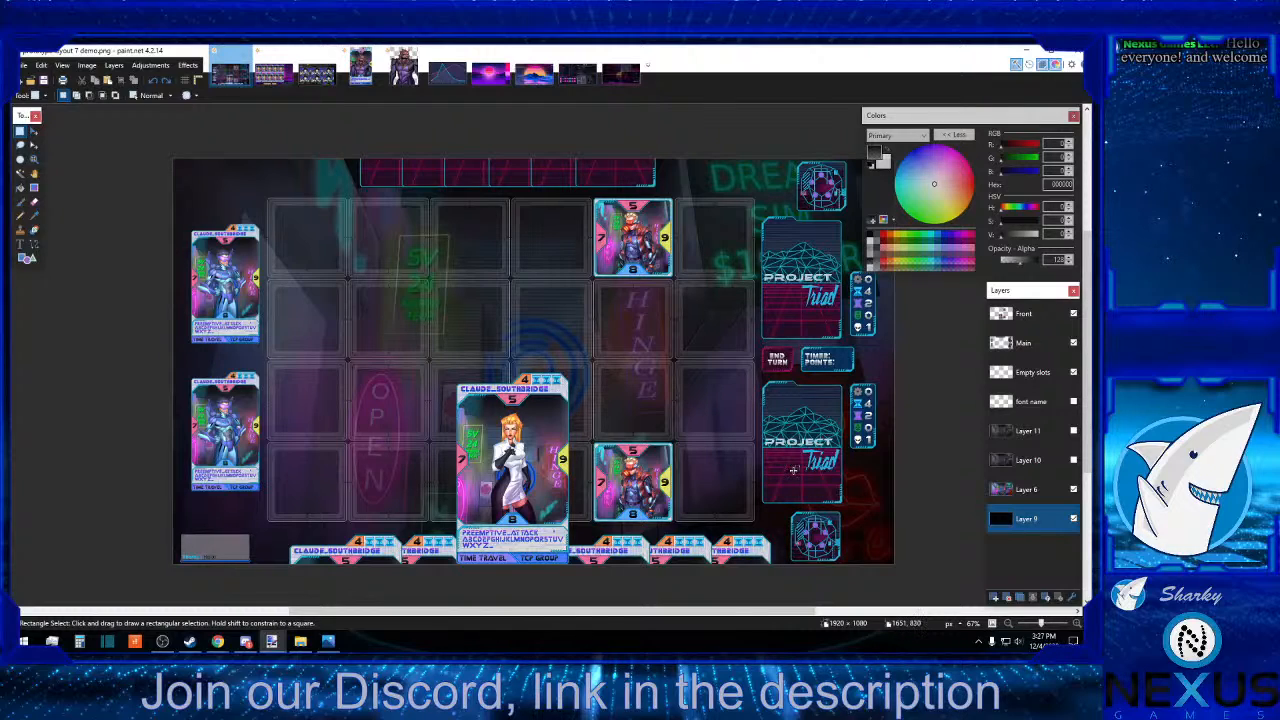
left_click(1075, 625)
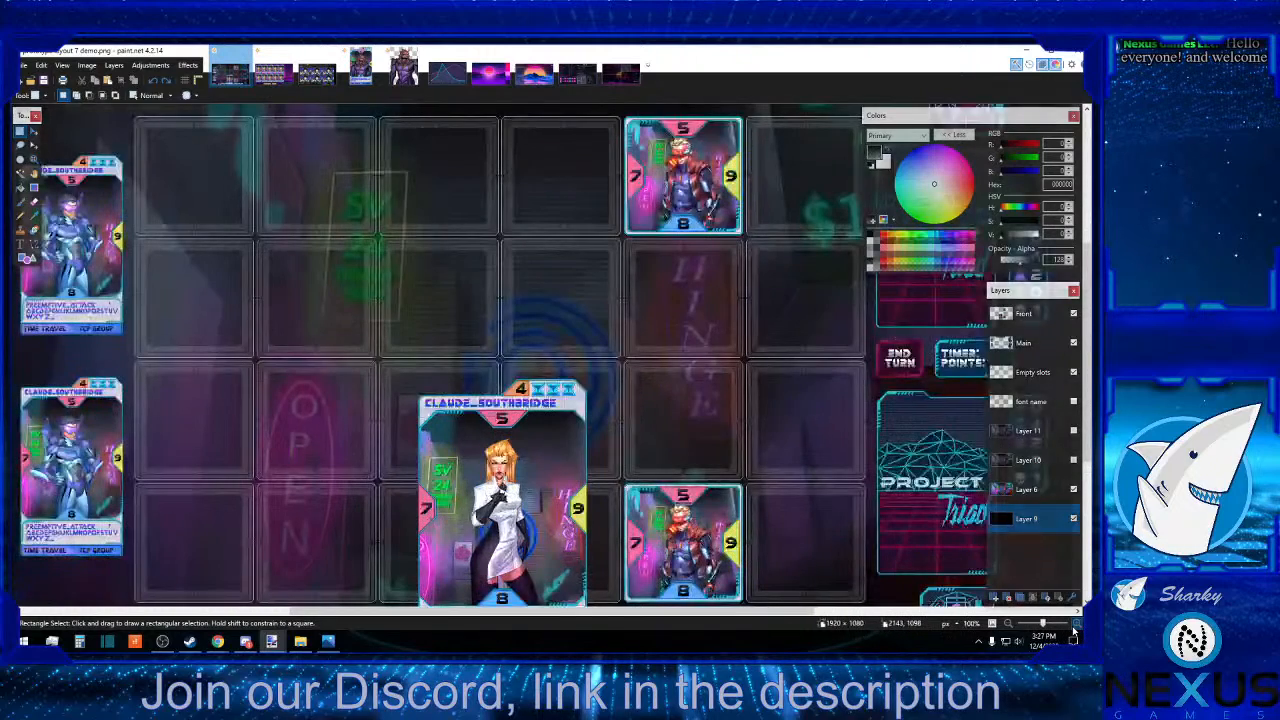
left_click(1030, 345)
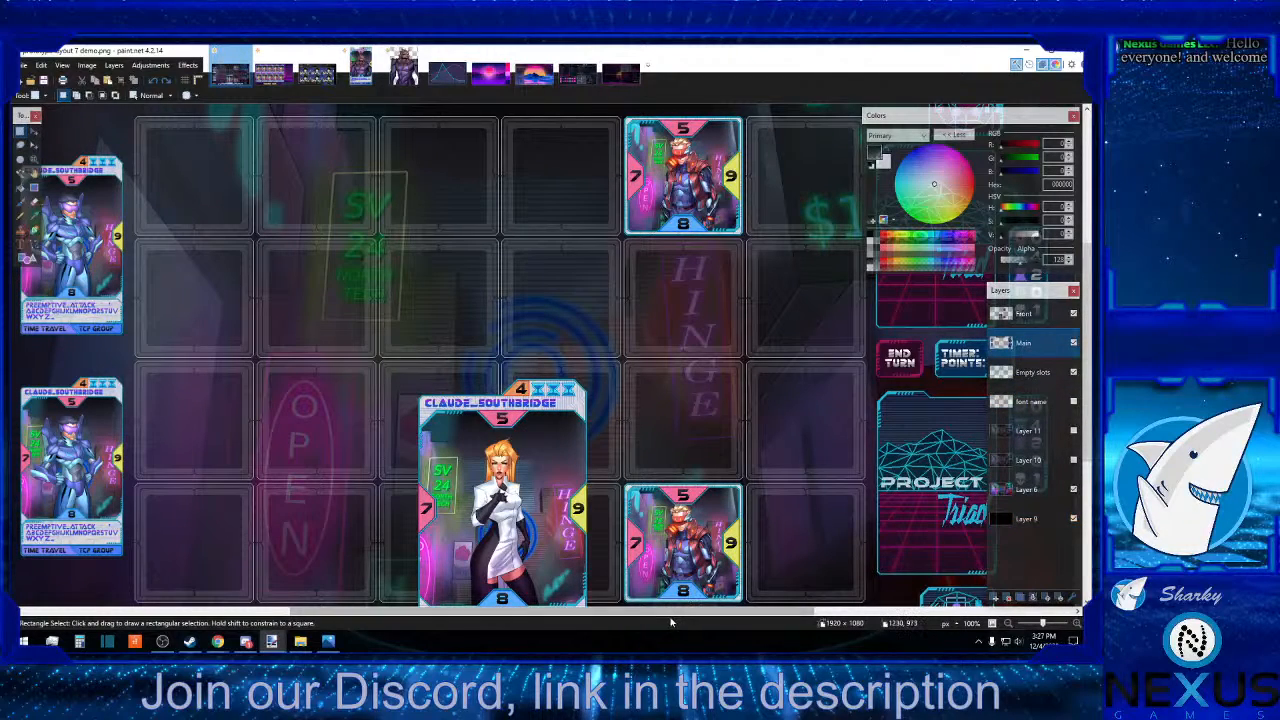
left_click_drag(653, 615, 871, 615)
left_click(1077, 624)
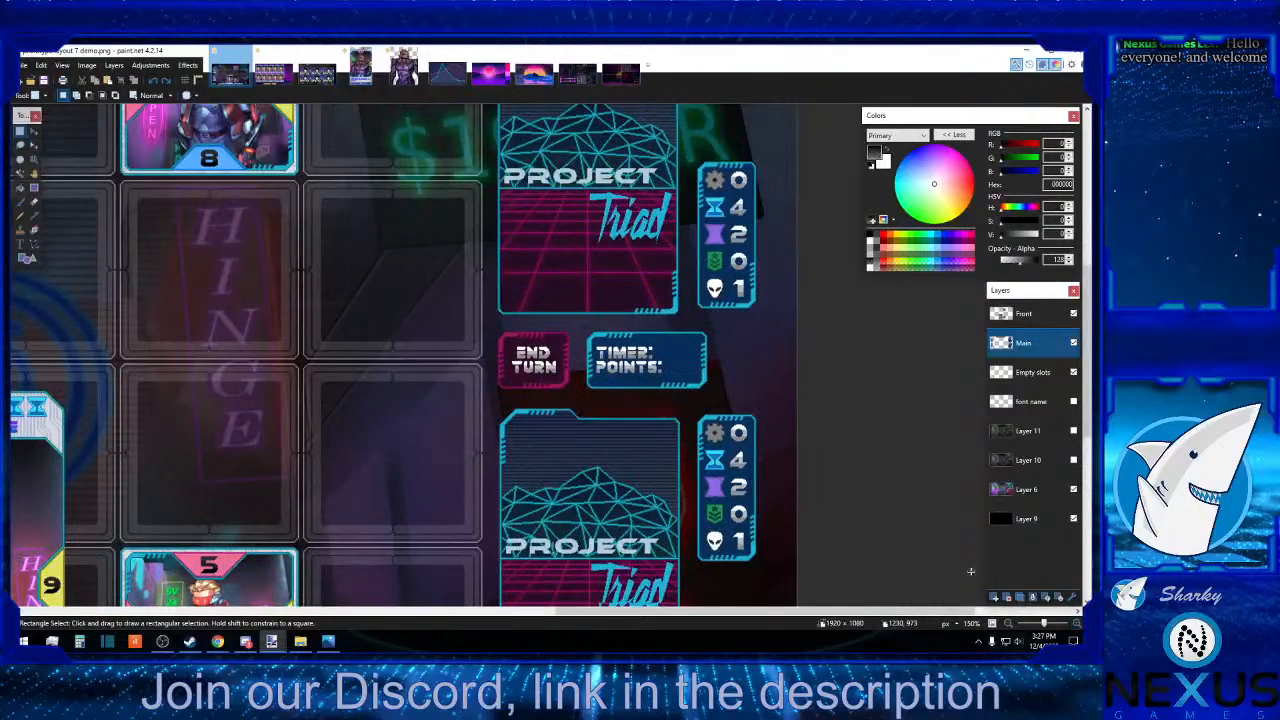
scroll(930, 581, "down", 2)
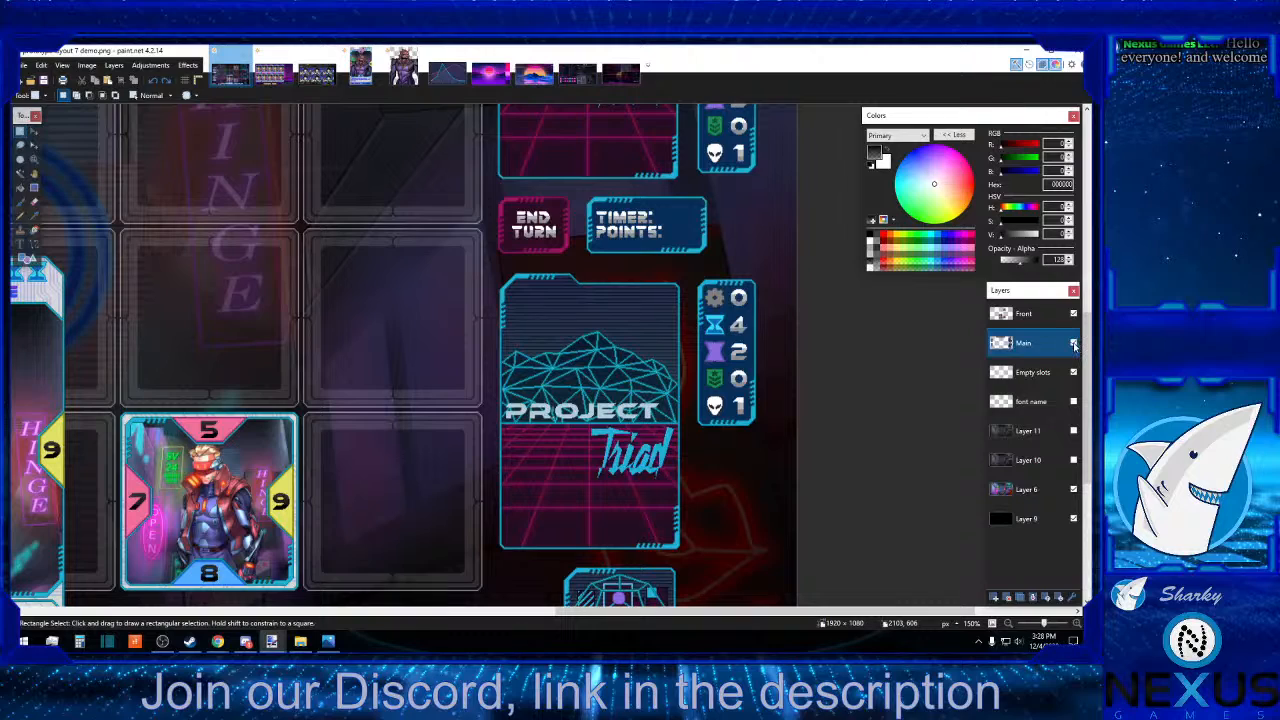
left_click(1074, 344)
left_click(1074, 344)
Copy a vertical strip of about 17 × 321 px from inside the lower Project Triad card back.
left_click_drag(557, 276, 567, 545)
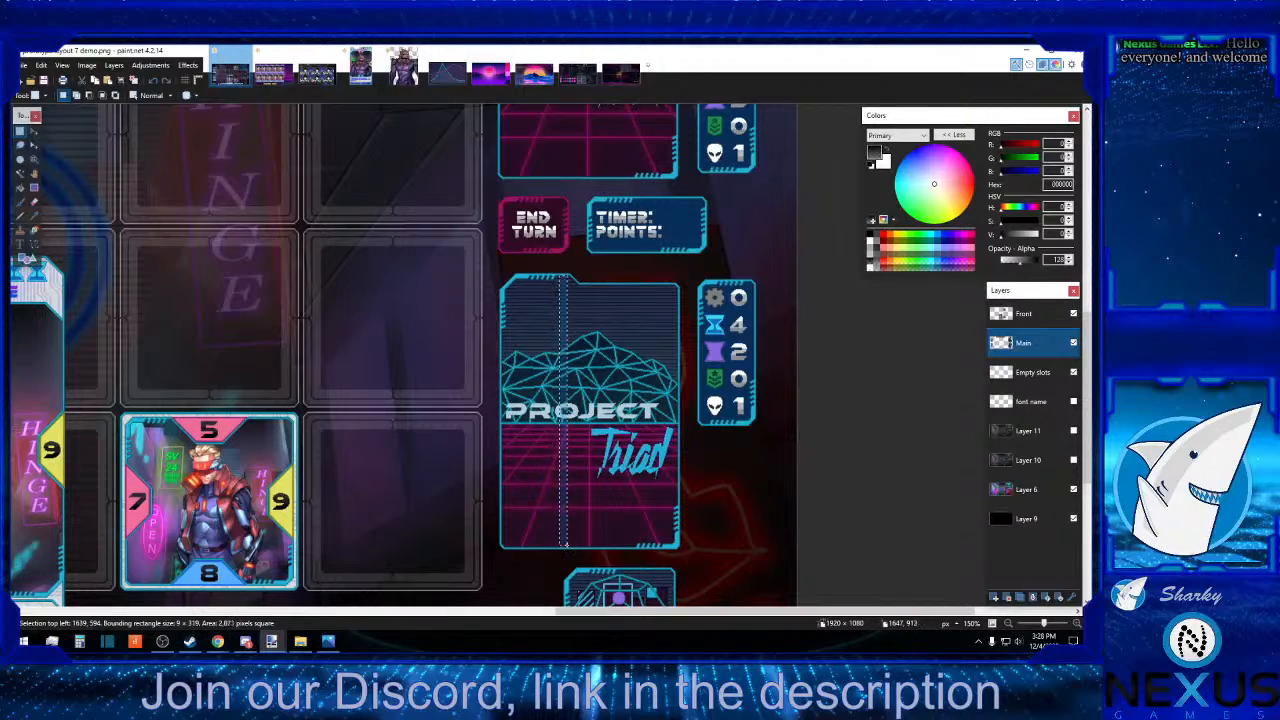
left_click(565, 543)
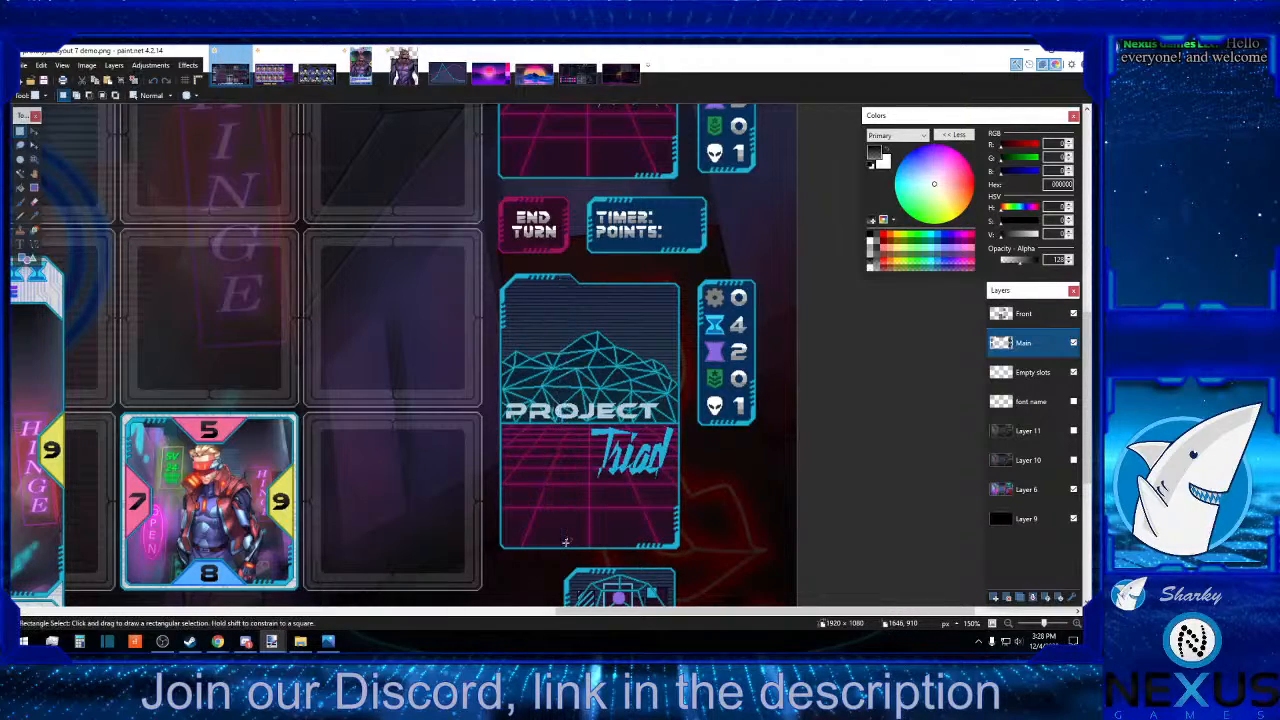
left_click(1077, 624)
left_click(1077, 624)
left_click(1077, 624)
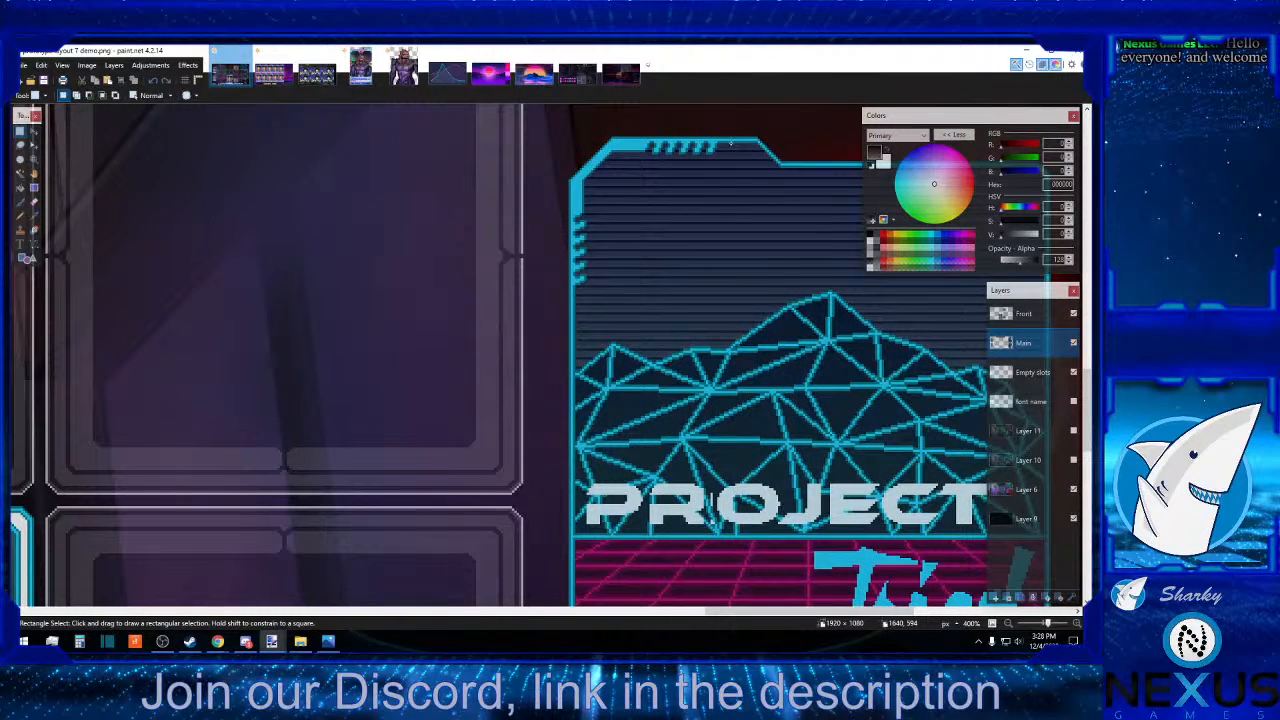
left_click_drag(731, 143, 768, 390)
scroll(748, 222, "down", 7)
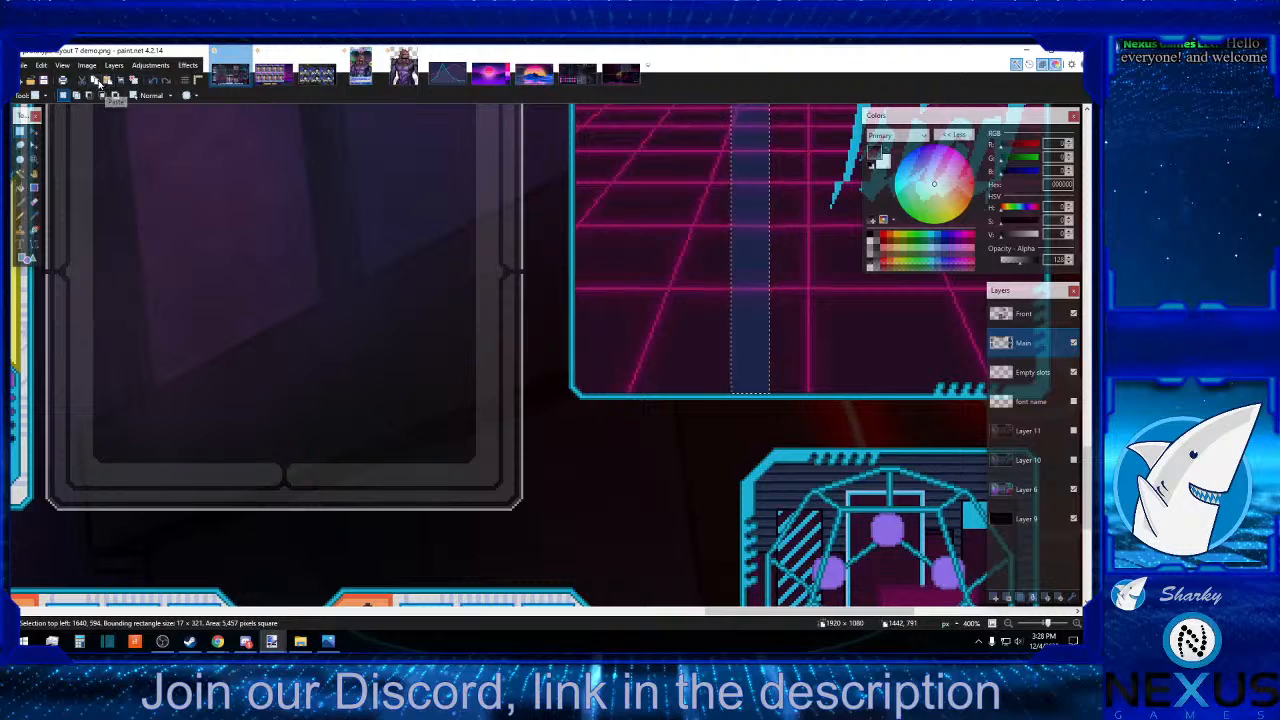
Return to the card collection image and paste the card-back strip onto a new layer above Layer 12.
left_click(270, 72)
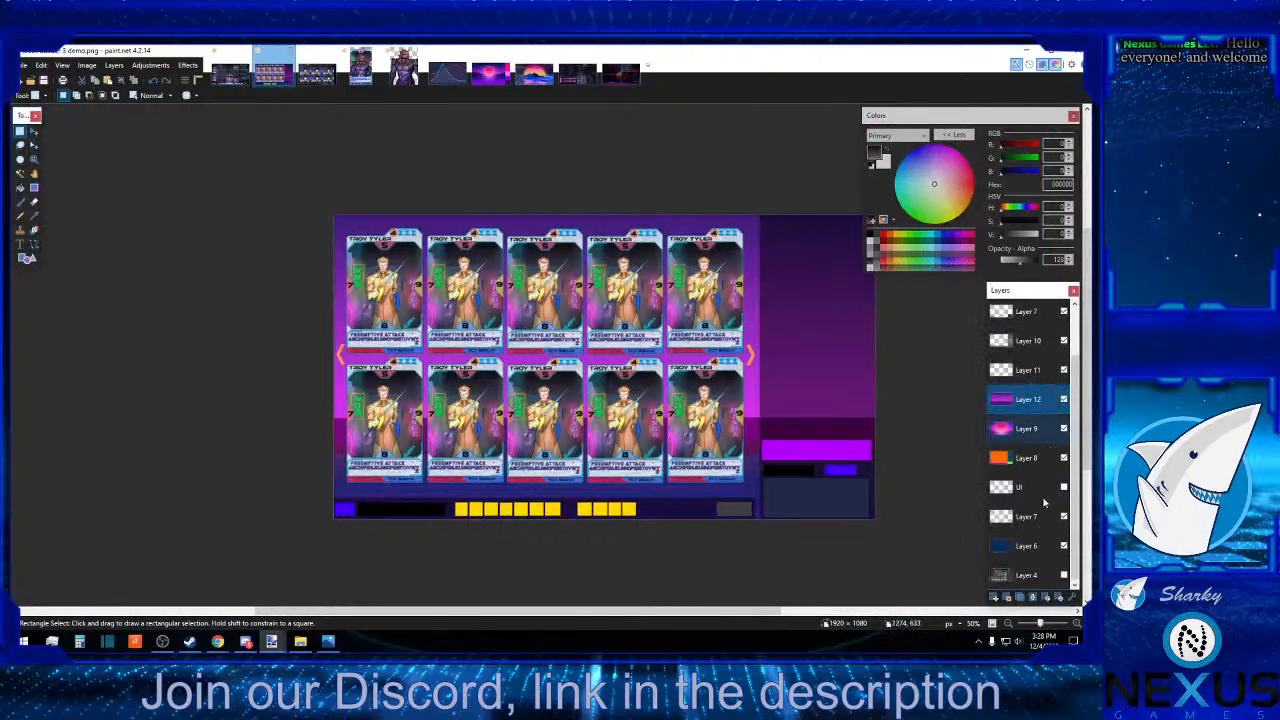
left_click(995, 597)
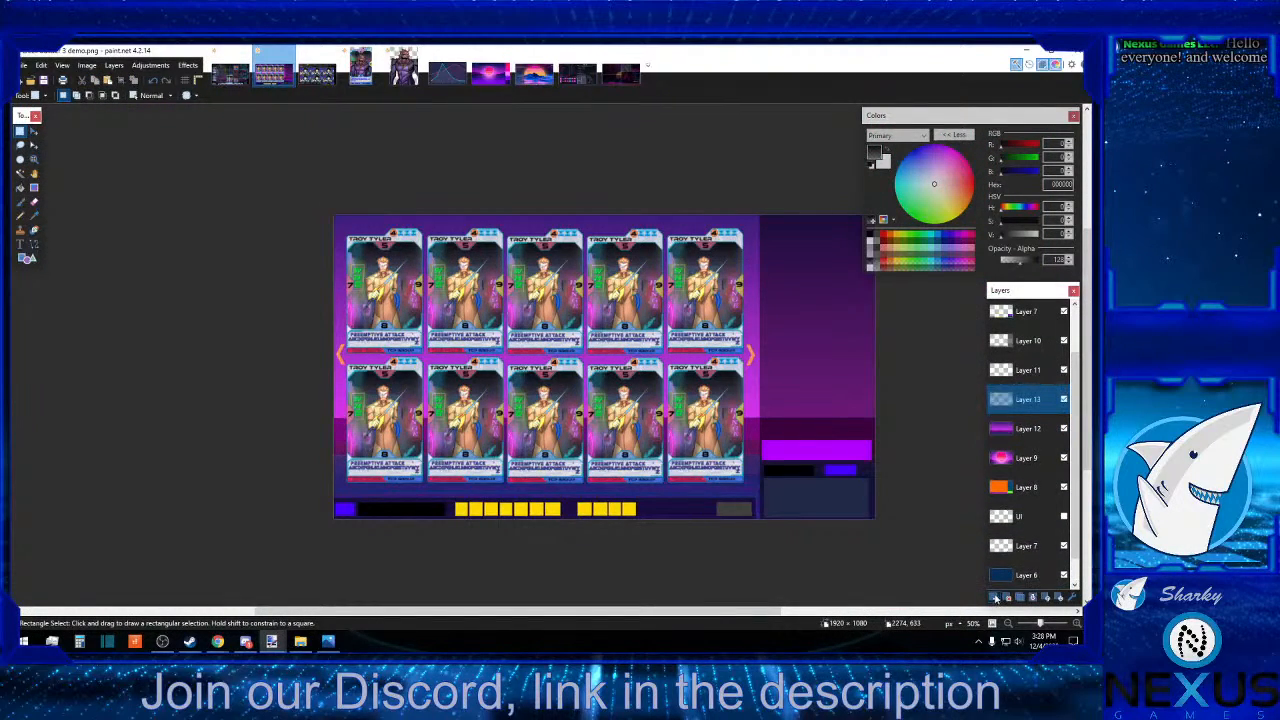
left_click(107, 82)
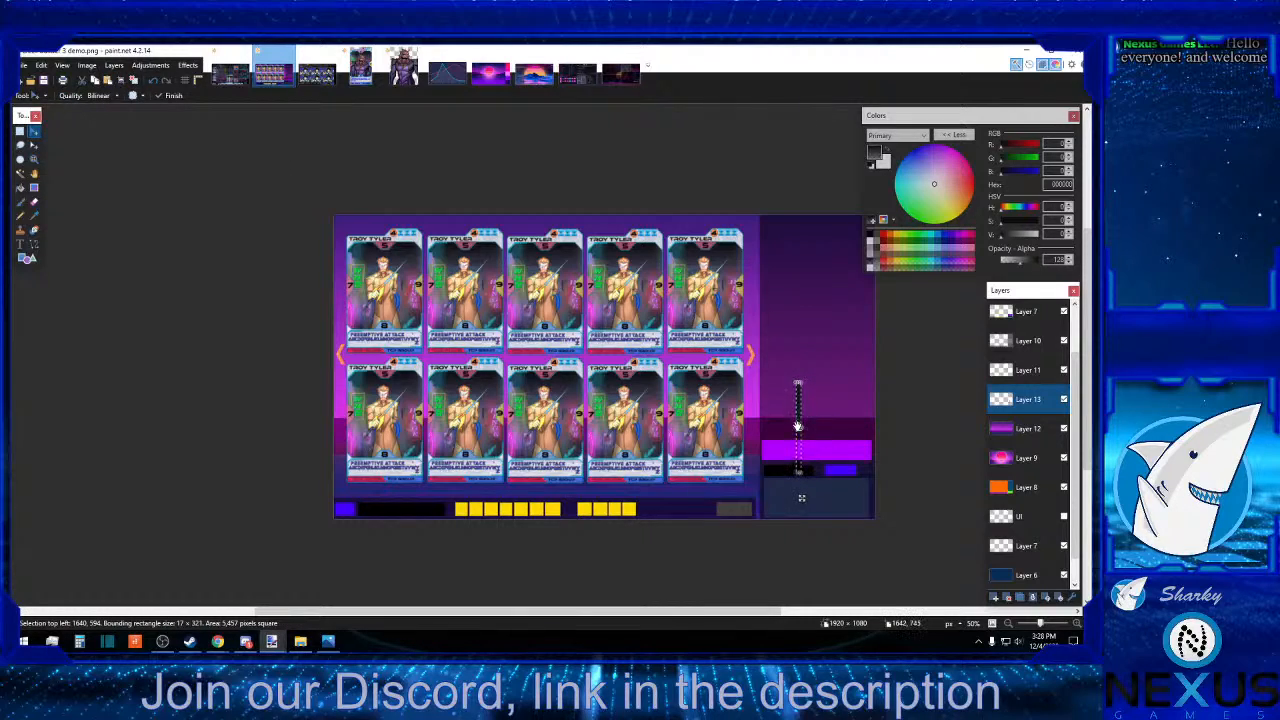
Stretch the pasted card-back strip to about 1921 × 1079 px so it covers the whole canvas.
left_click_drag(797, 427, 330, 419)
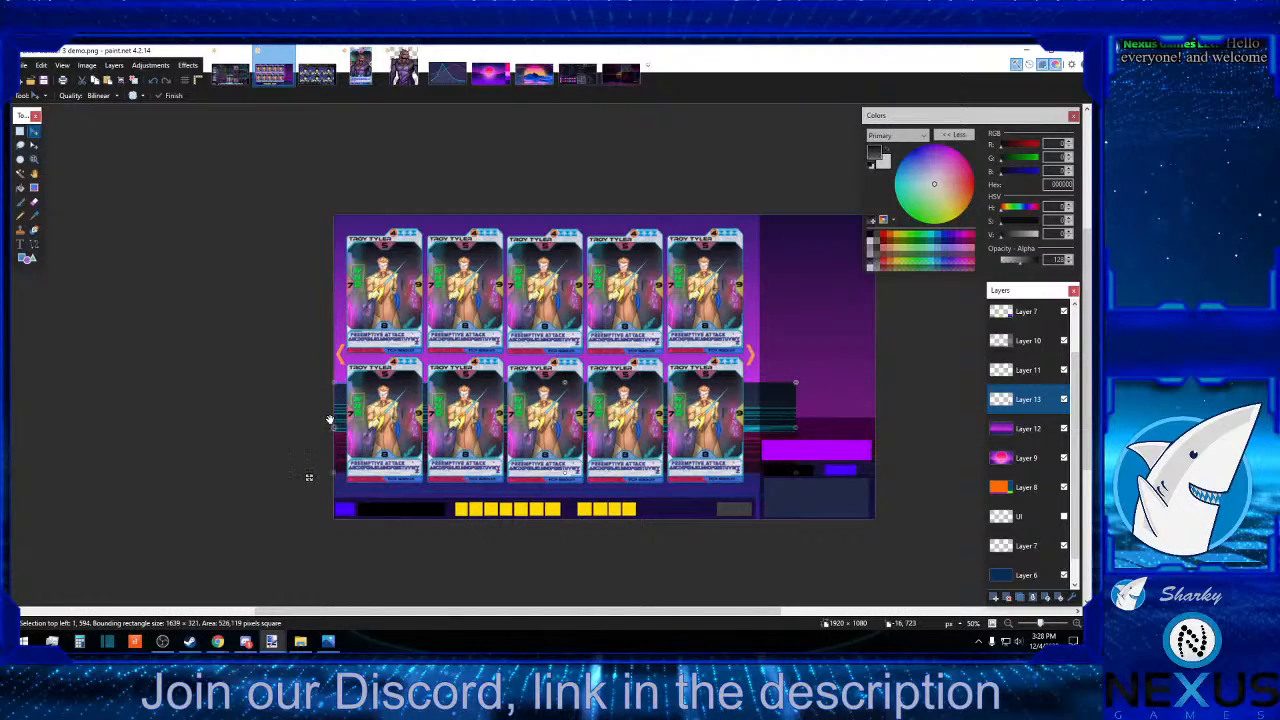
left_click_drag(797, 428, 877, 431)
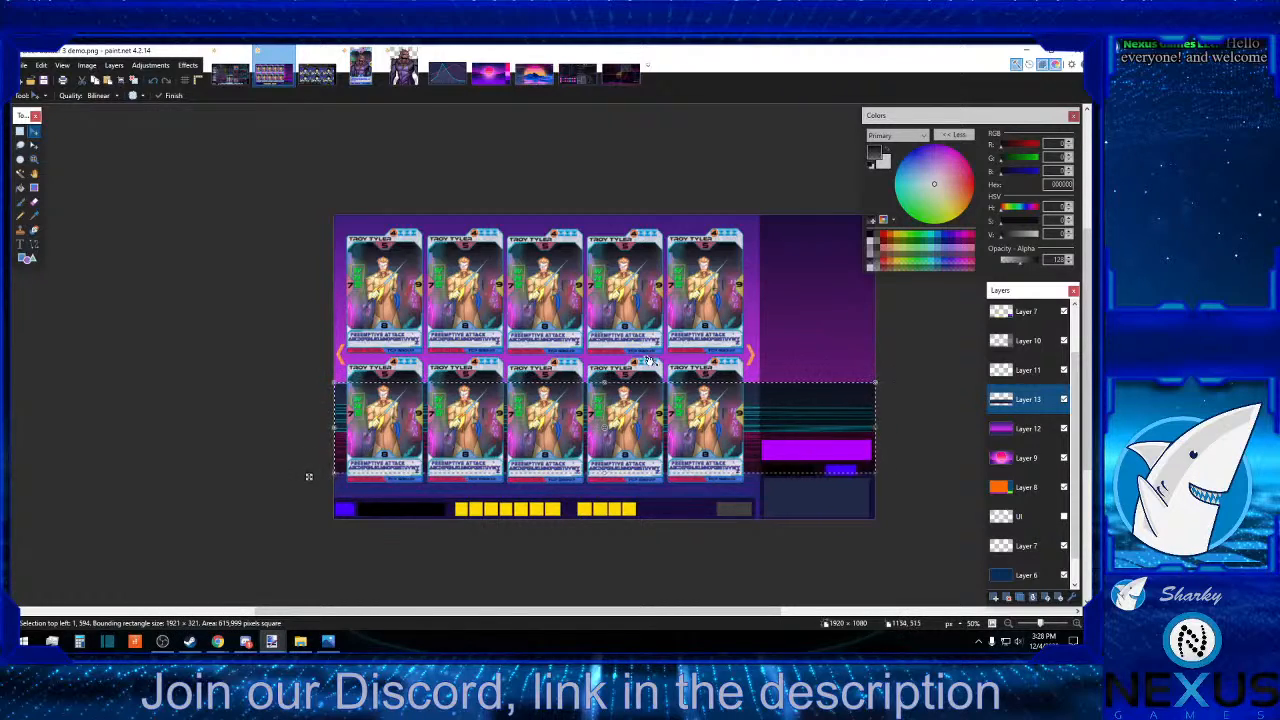
left_click_drag(604, 381, 607, 215)
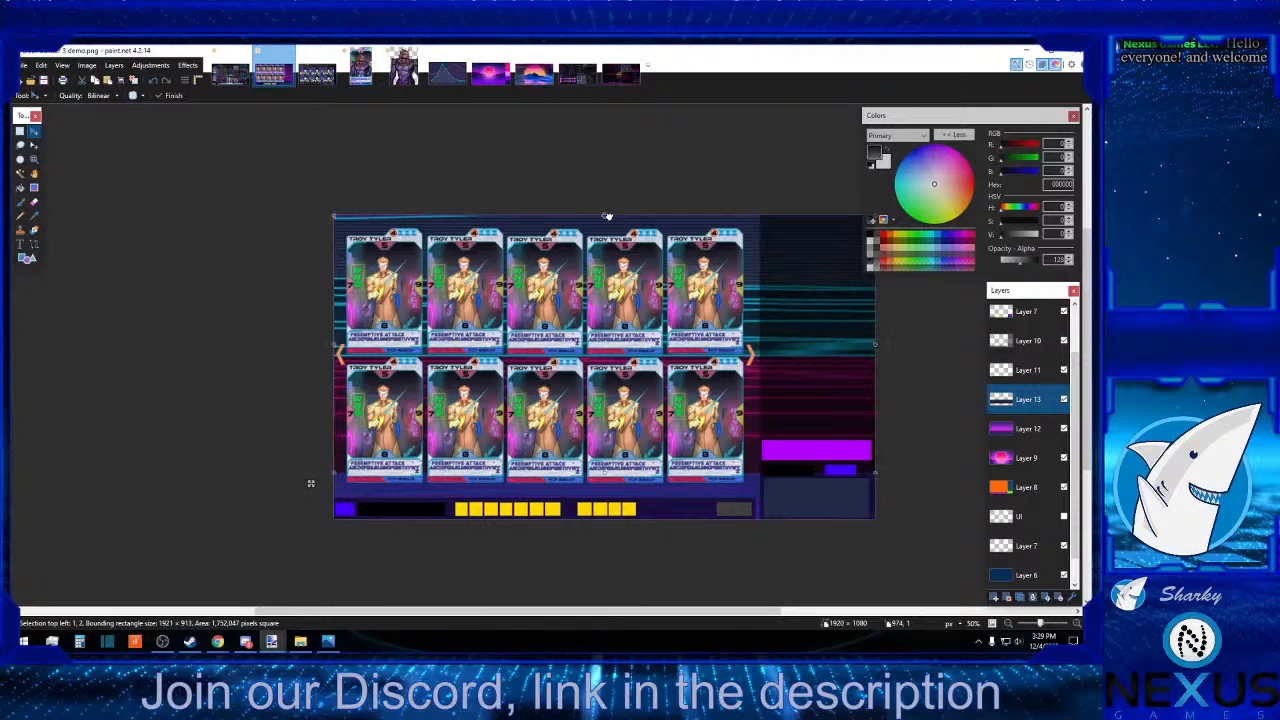
left_click_drag(606, 476, 605, 521)
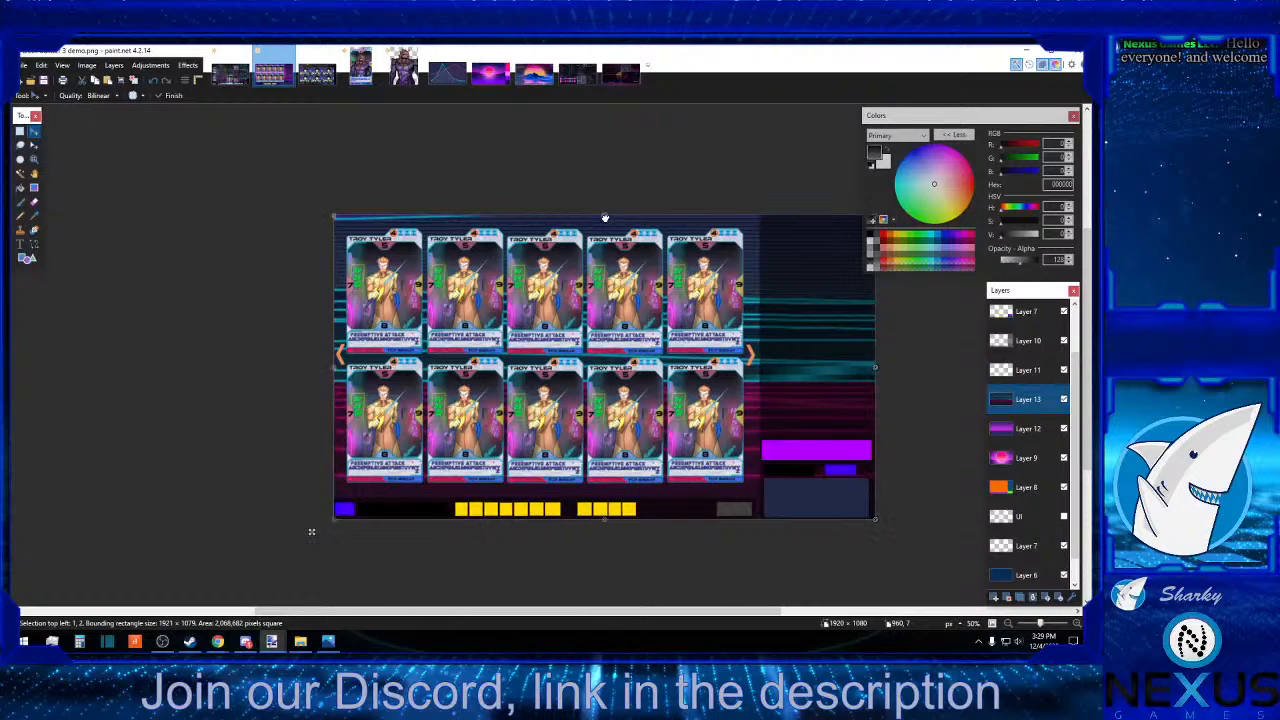
Extend the card-back strip upward past the canvas's top edge to about 1921 × 1101 px and deselect it.
left_click_drag(605, 217, 605, 211)
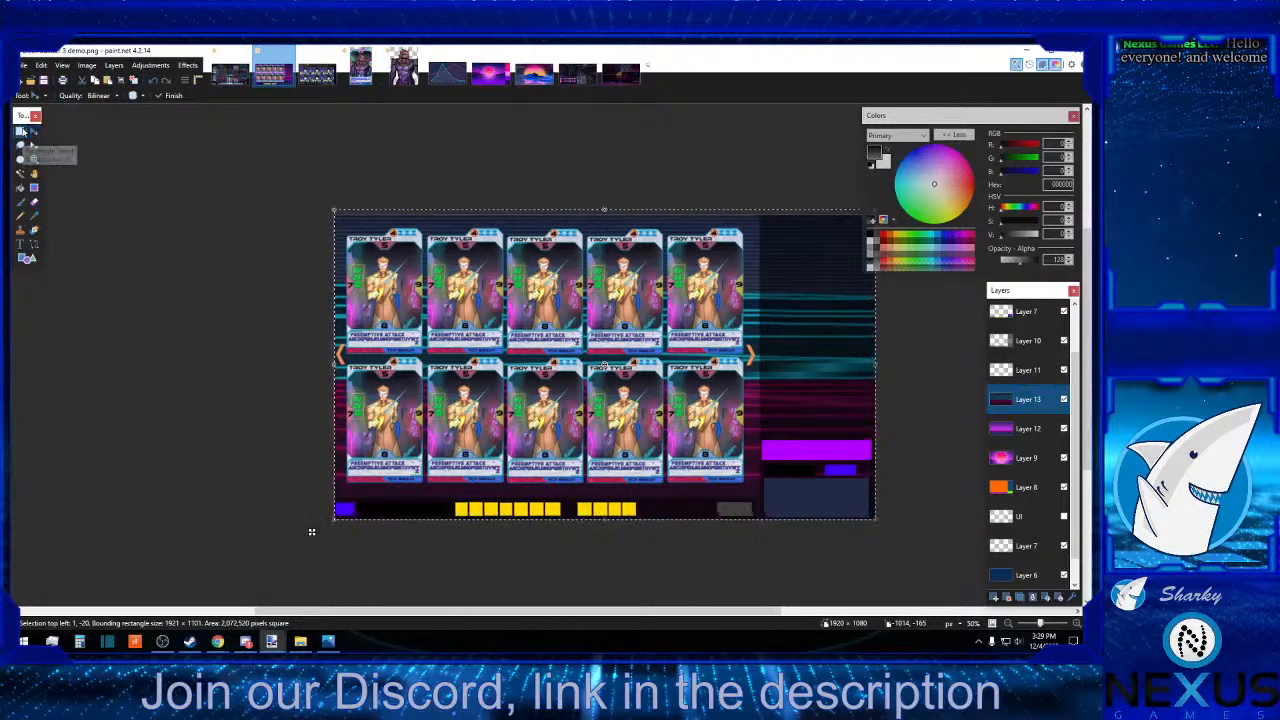
left_click(22, 132)
left_click(185, 269)
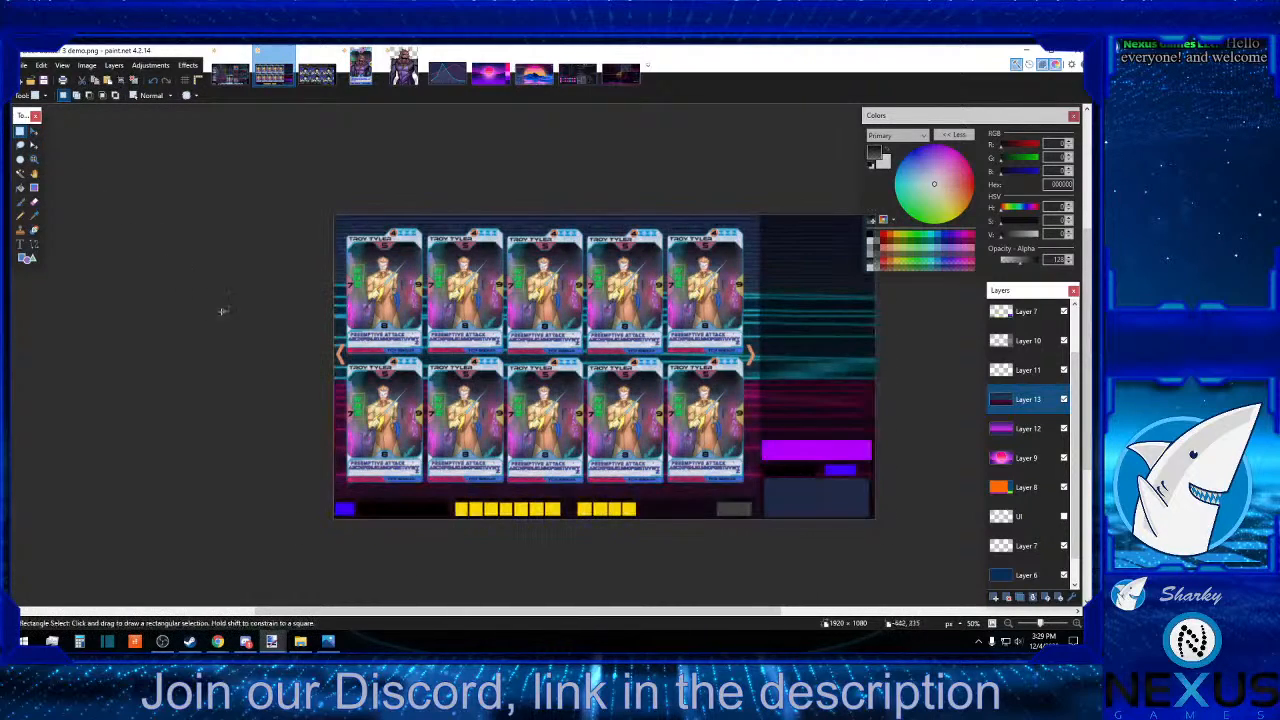
Compare the striped card-back background with the purple gradient by toggling Layer 13's visibility with the whole canvas in view.
left_click(993, 624)
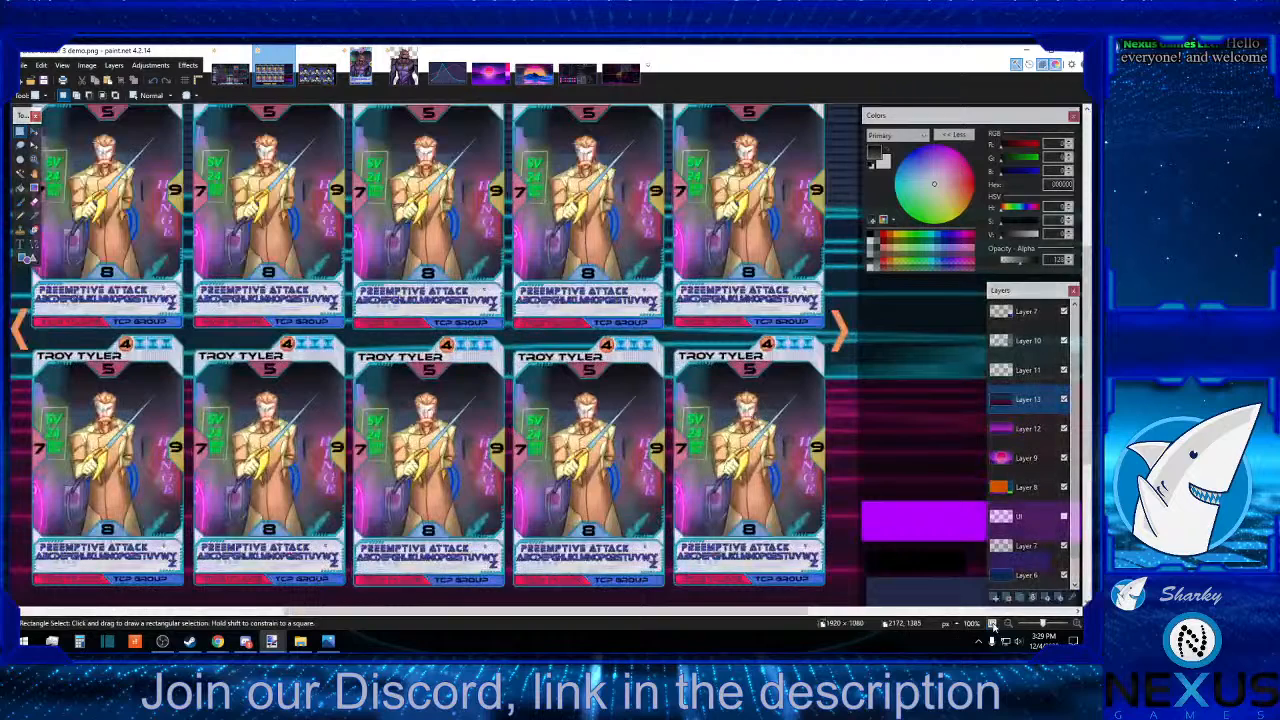
left_click(1010, 624)
left_click(1010, 624)
left_click(1010, 624)
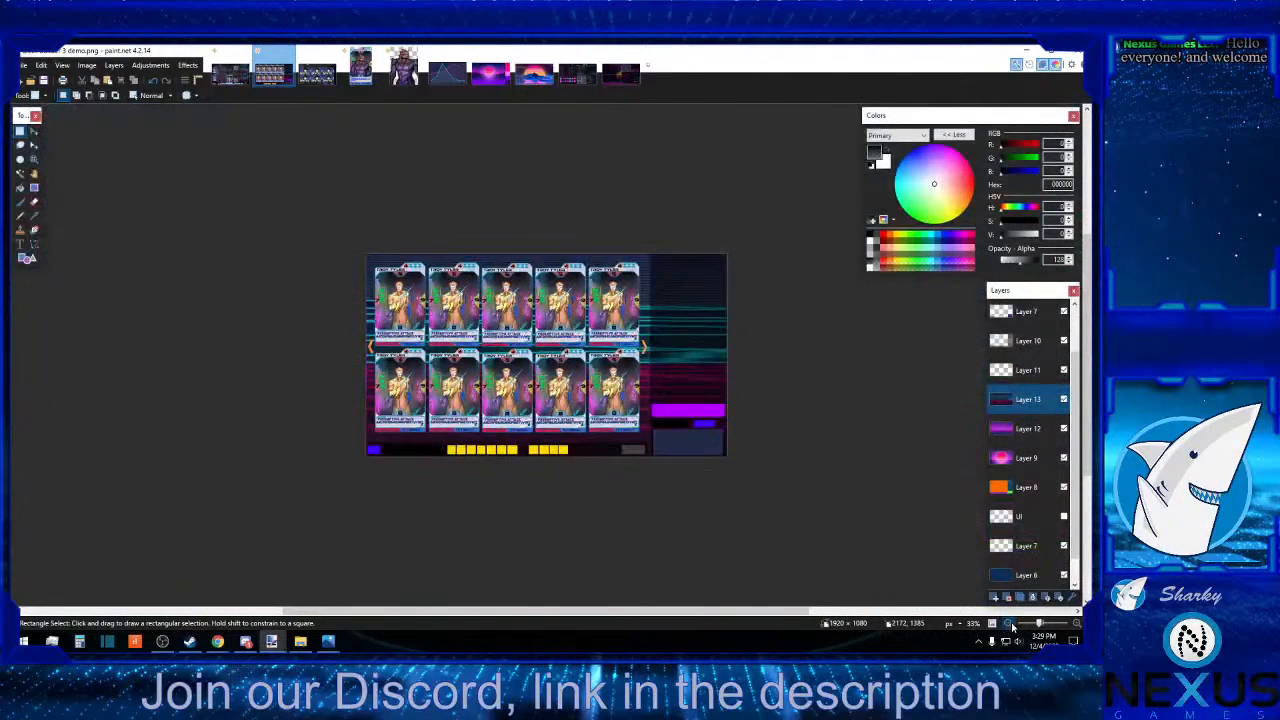
left_click(1010, 624)
left_click(1075, 624)
left_click(1064, 399)
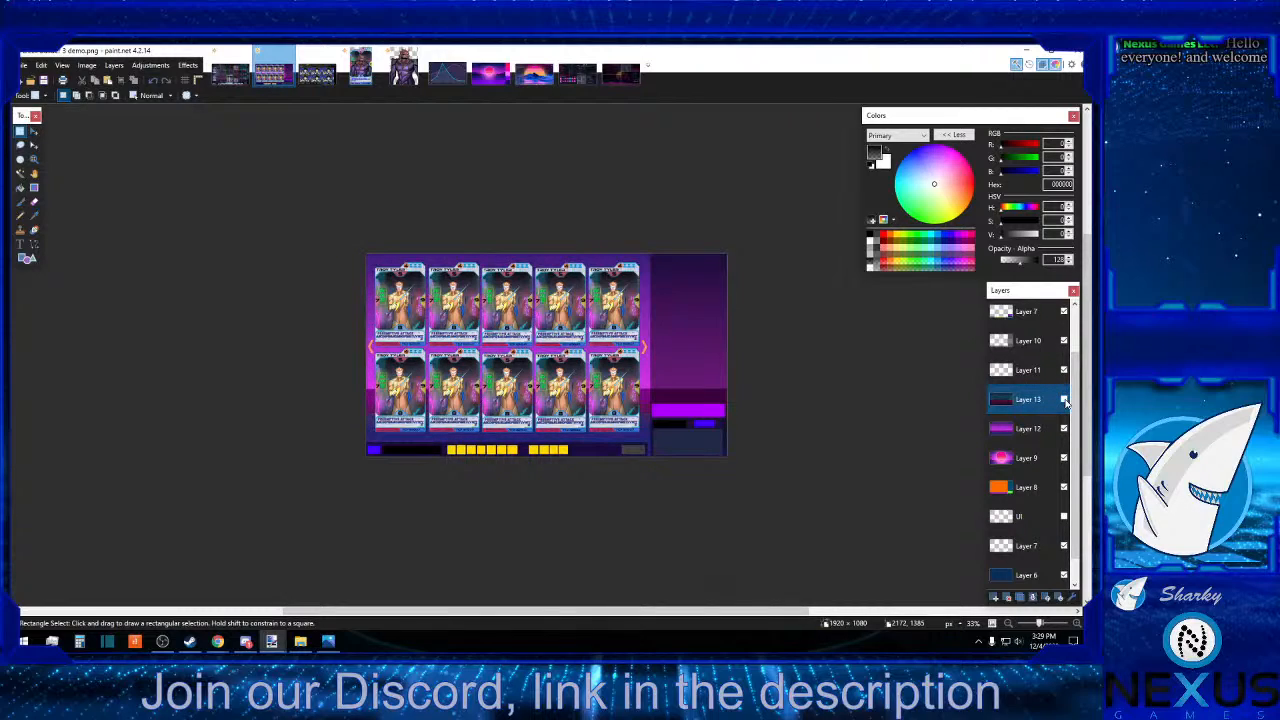
left_click(1064, 399)
left_click(1064, 399)
left_click(1064, 399)
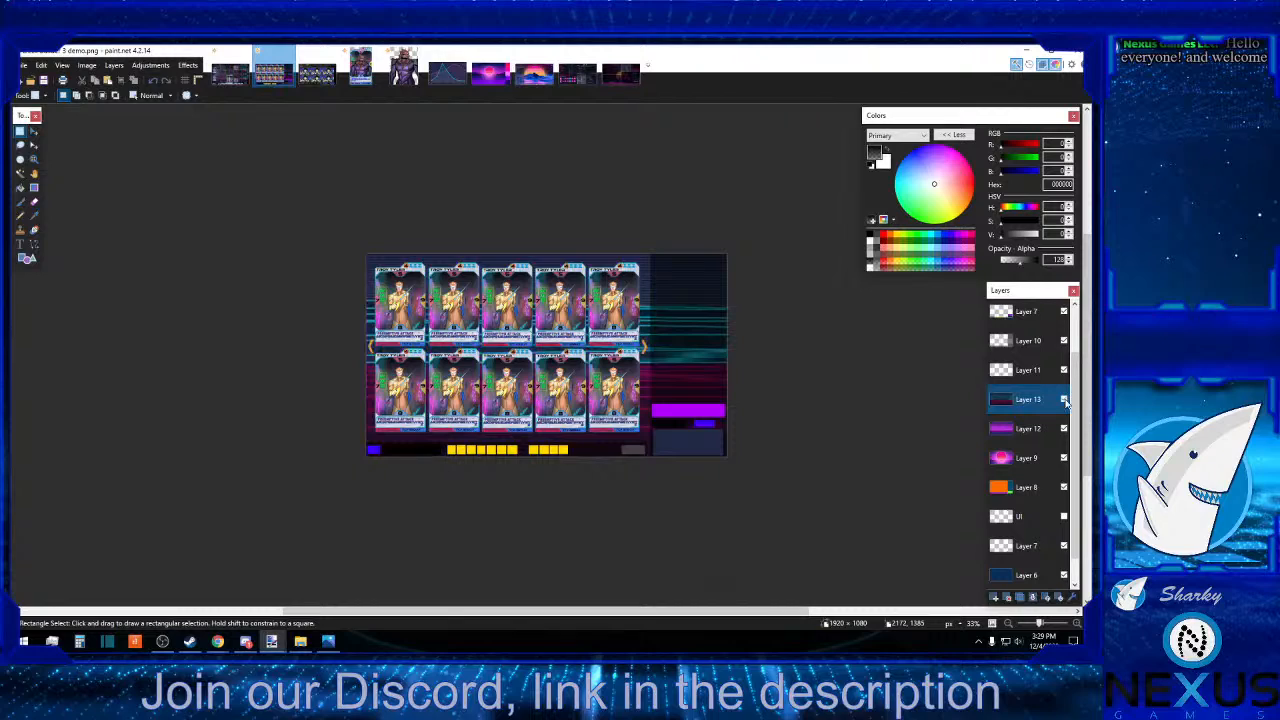
left_click(1064, 399)
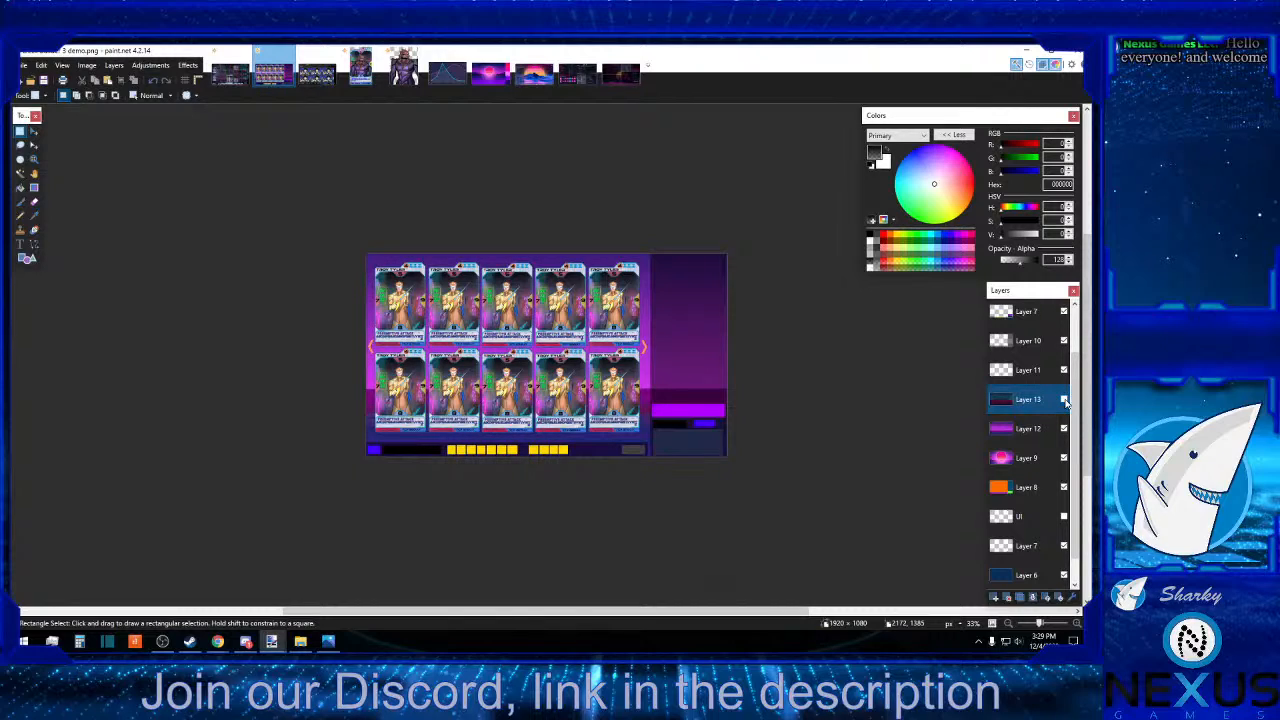
left_click(1064, 399)
left_click(1064, 399)
left_click(1064, 399)
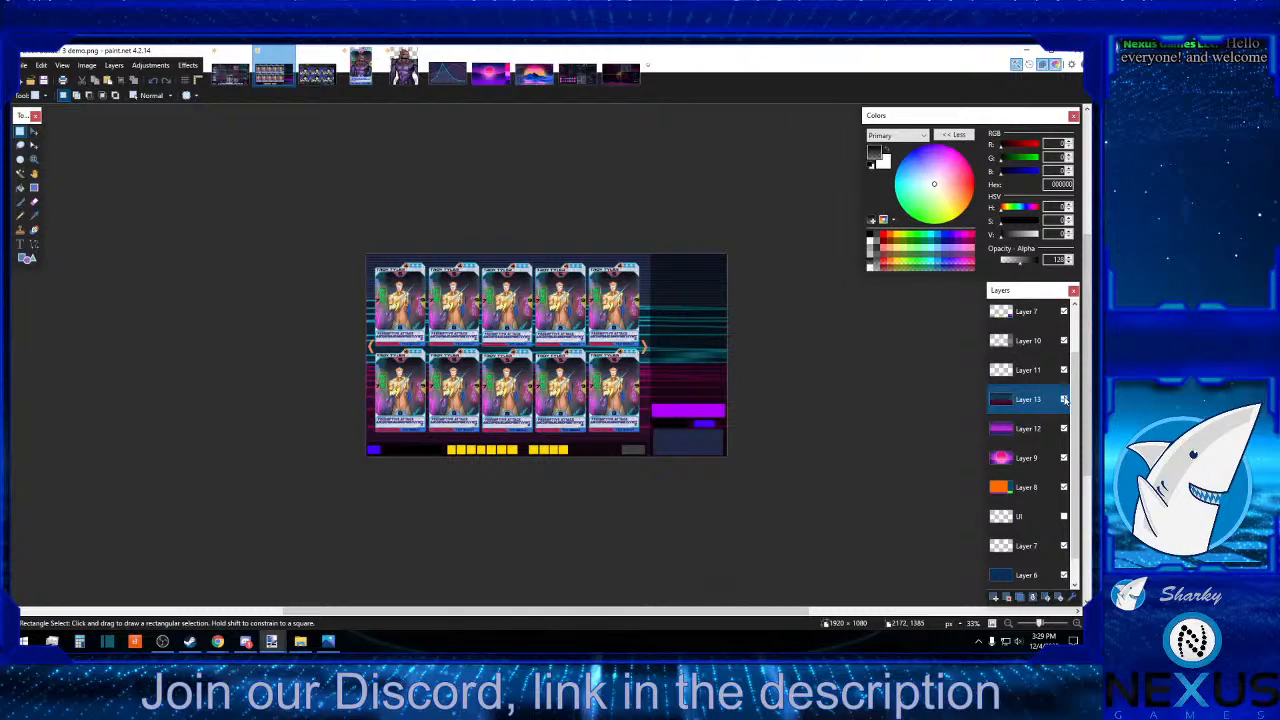
left_click(1064, 399)
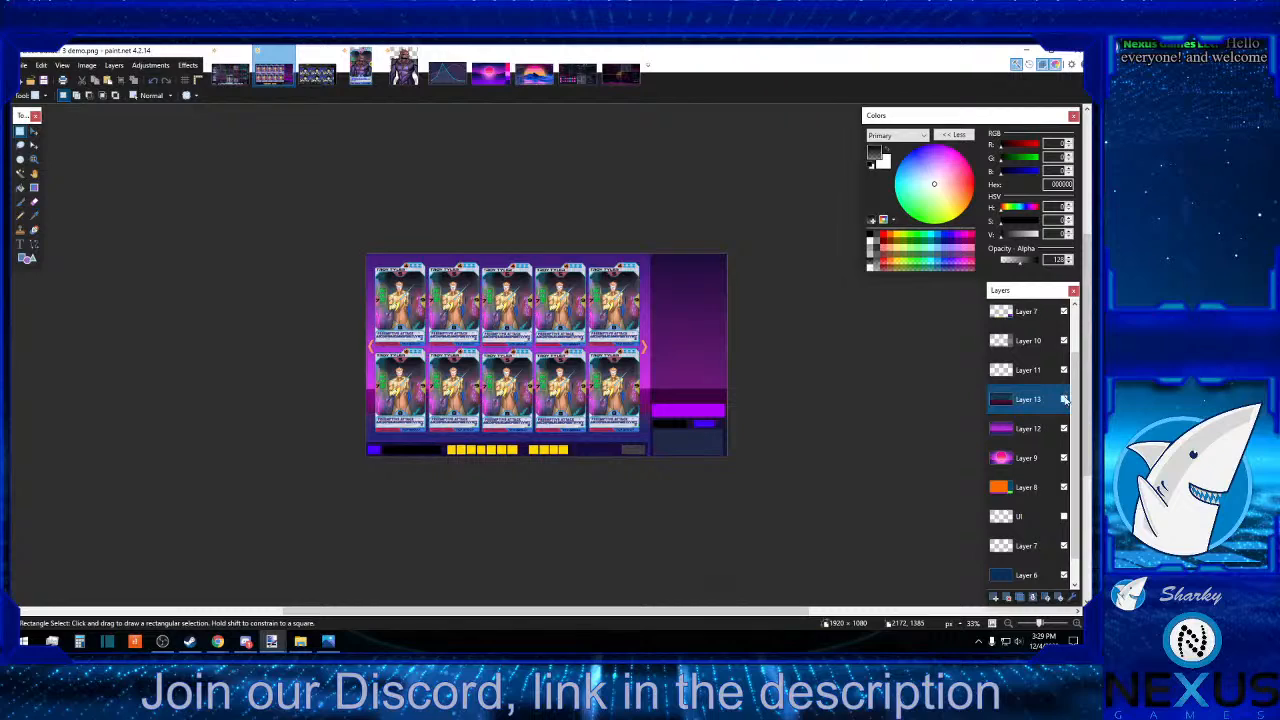
left_click(1064, 399)
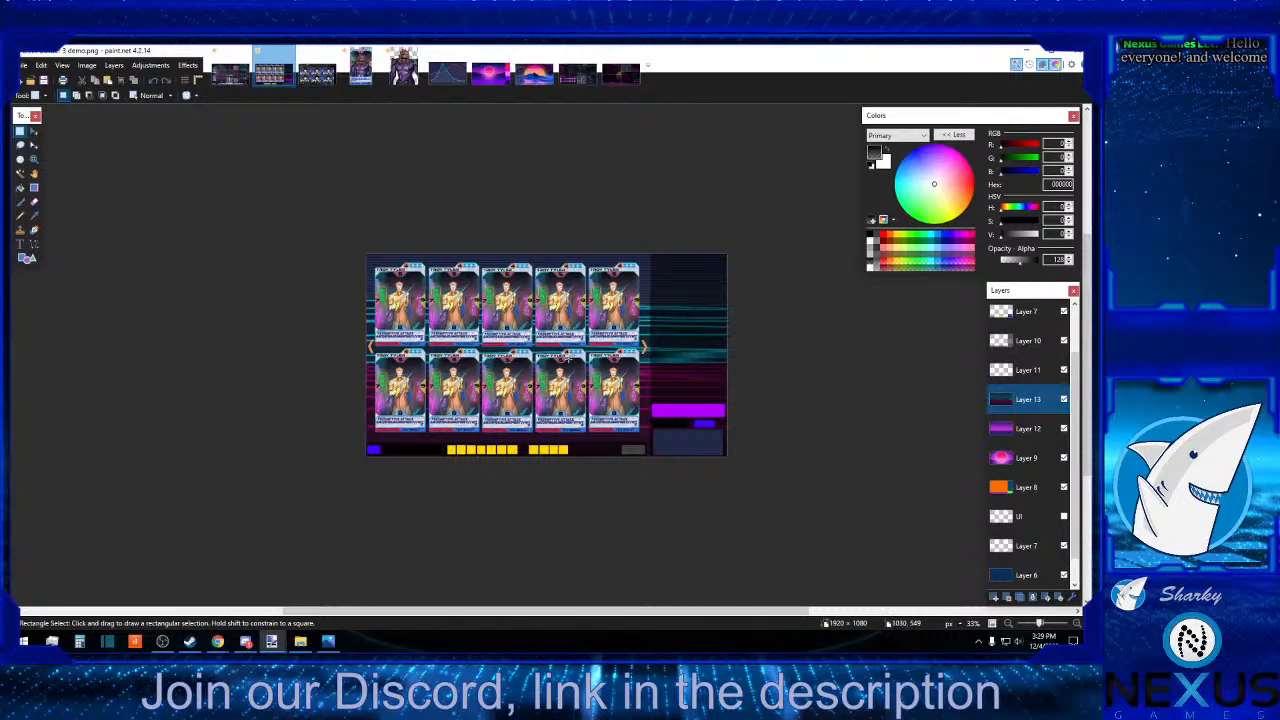
Check the gap between the two card rows against the stripes, and hide Layer 13.
left_click_drag(587, 350, 730, 358)
left_click_drag(586, 351, 606, 361)
left_click(645, 352)
left_click(1063, 399)
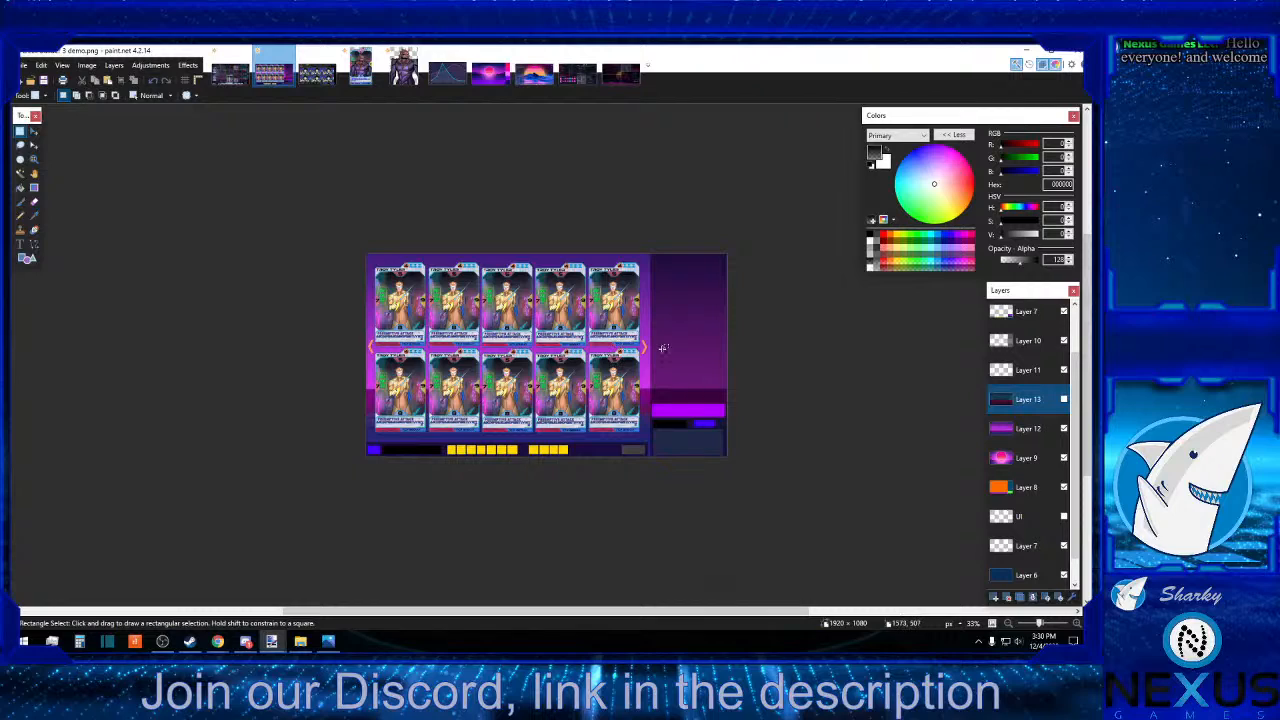
Examine the gap between the two card rows and the coloured bars along the cards' bottom edges against the purple gradient.
left_click_drag(732, 345, 343, 356)
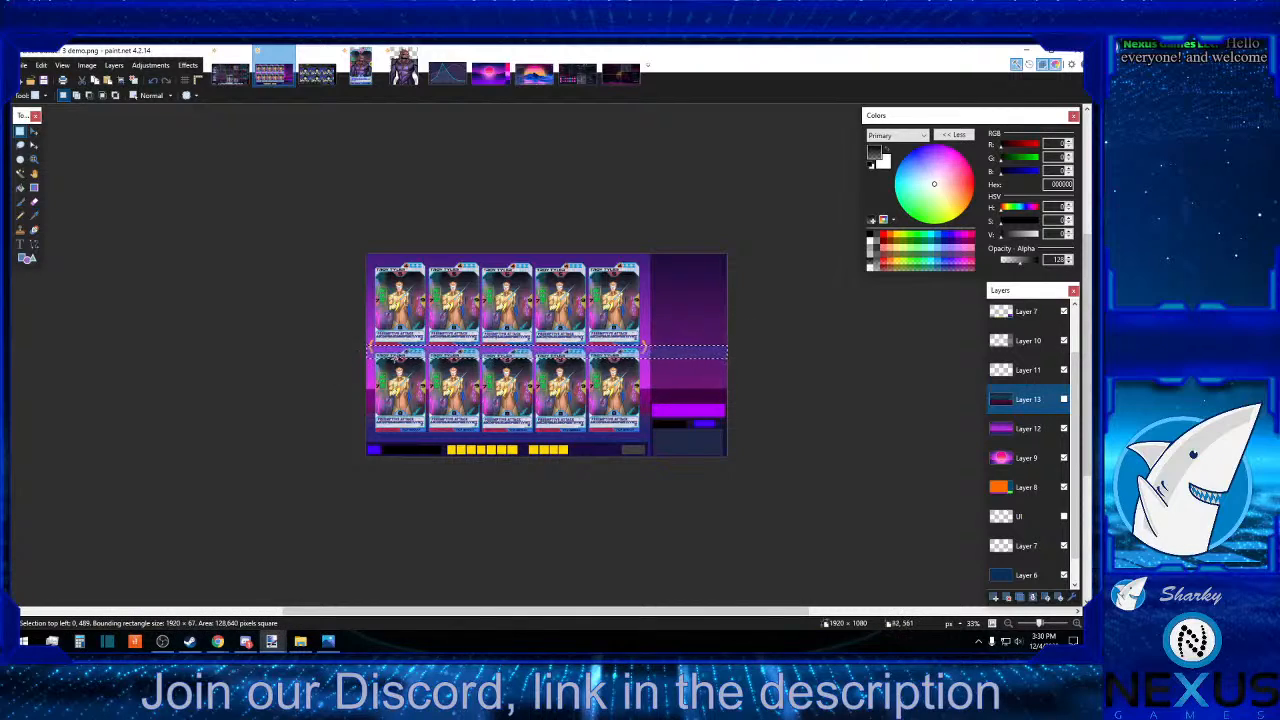
left_click(520, 355)
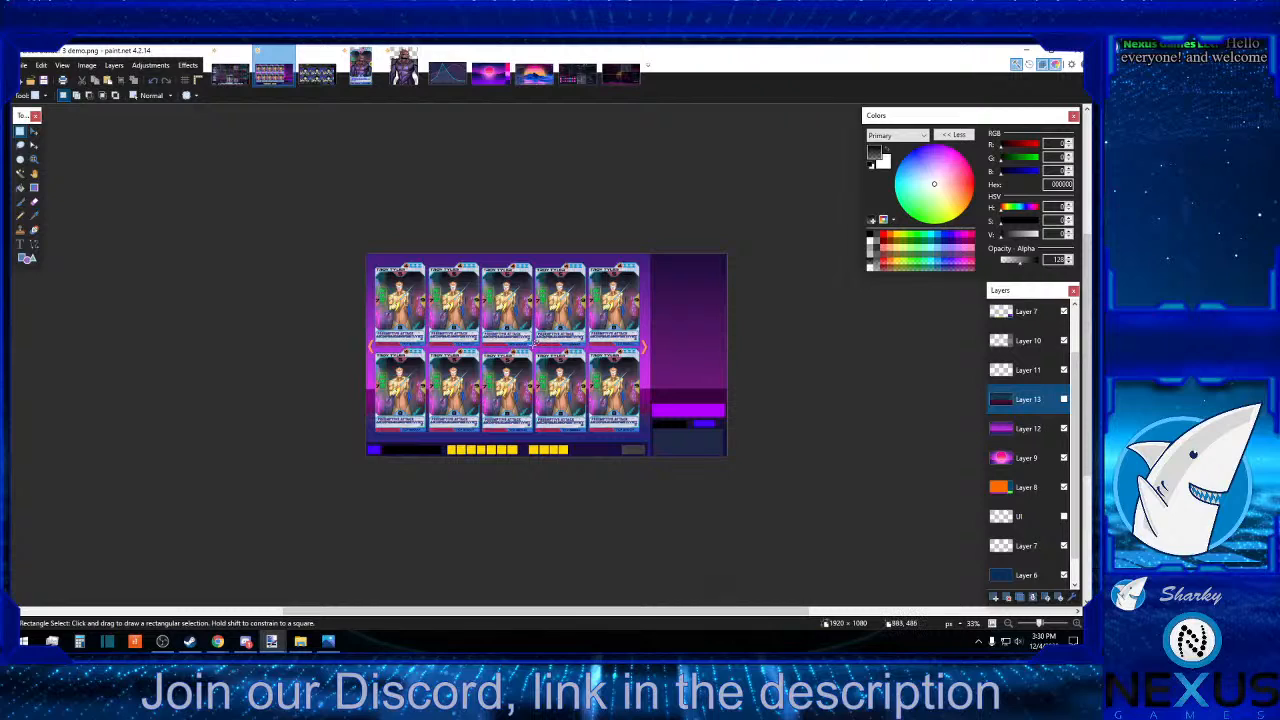
left_click_drag(532, 345, 563, 343)
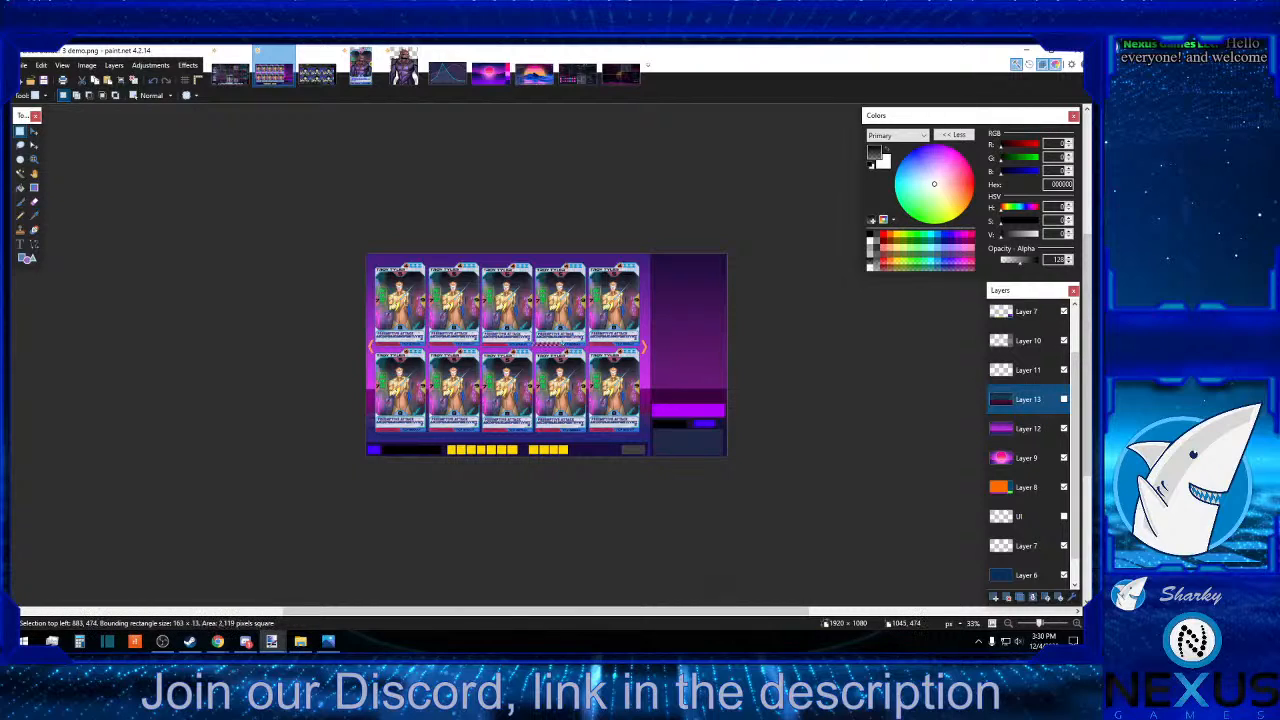
left_click(1077, 624)
left_click(1077, 624)
left_click(1077, 624)
left_click(1077, 624)
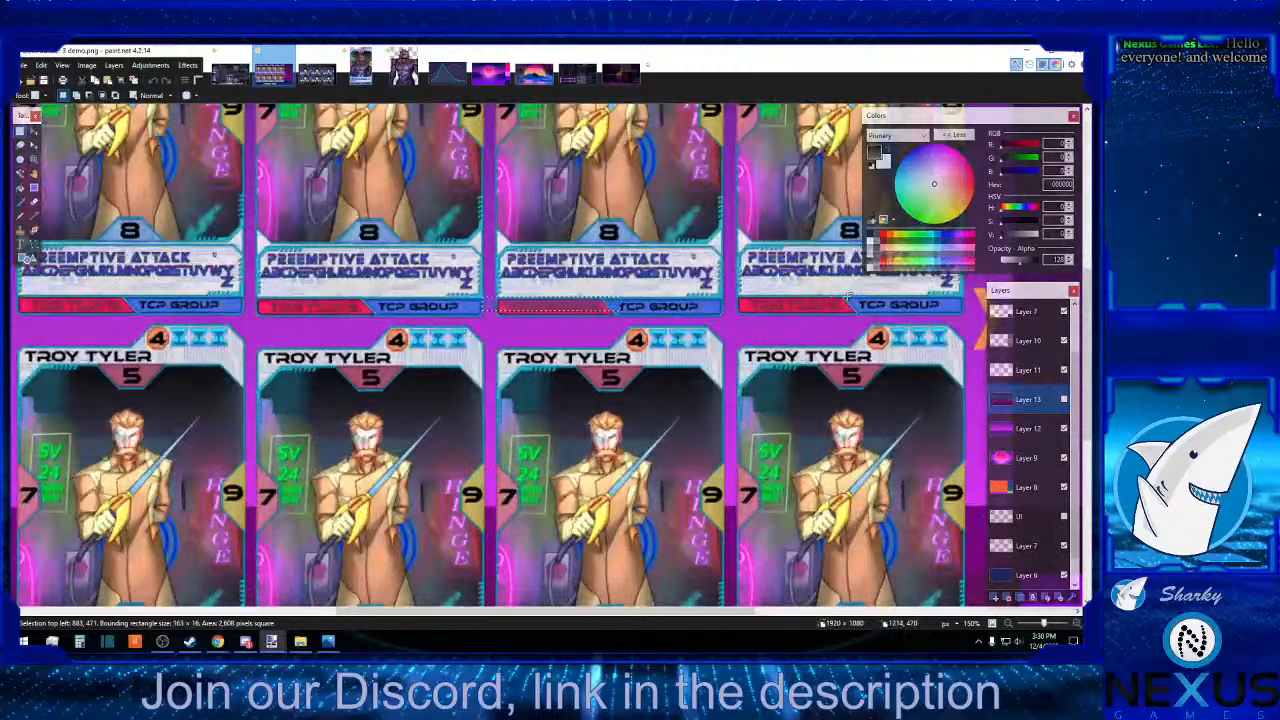
left_click_drag(814, 312, 739, 315)
left_click(735, 330)
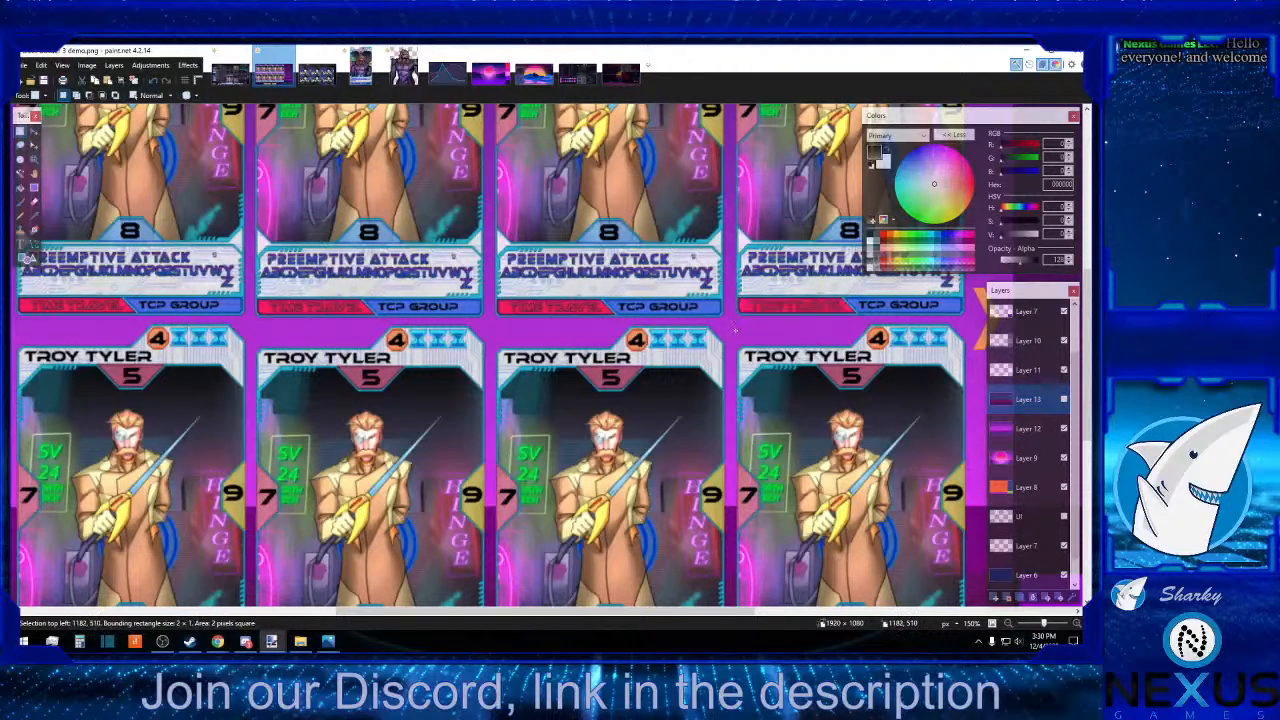
Examine the Time Travel bar in the separate single-card image, and return to the card collection image showing the whole canvas.
left_click(360, 66)
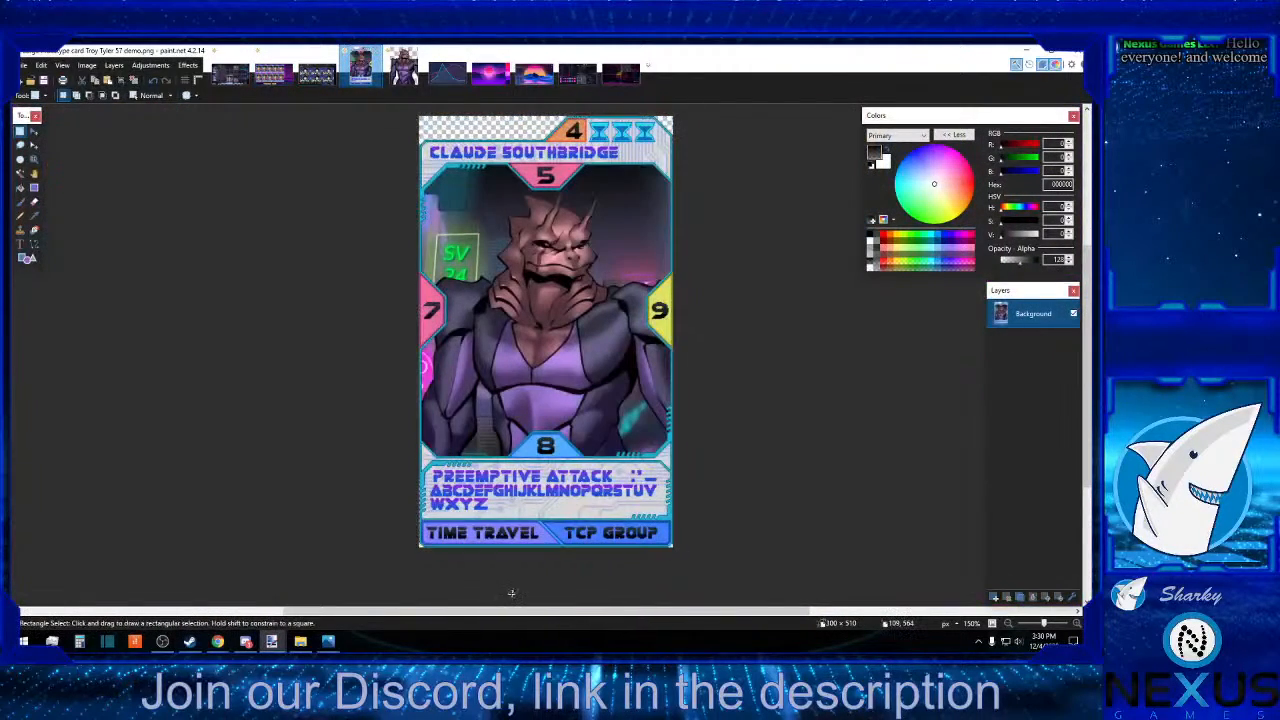
left_click_drag(421, 517, 562, 556)
left_click(569, 565)
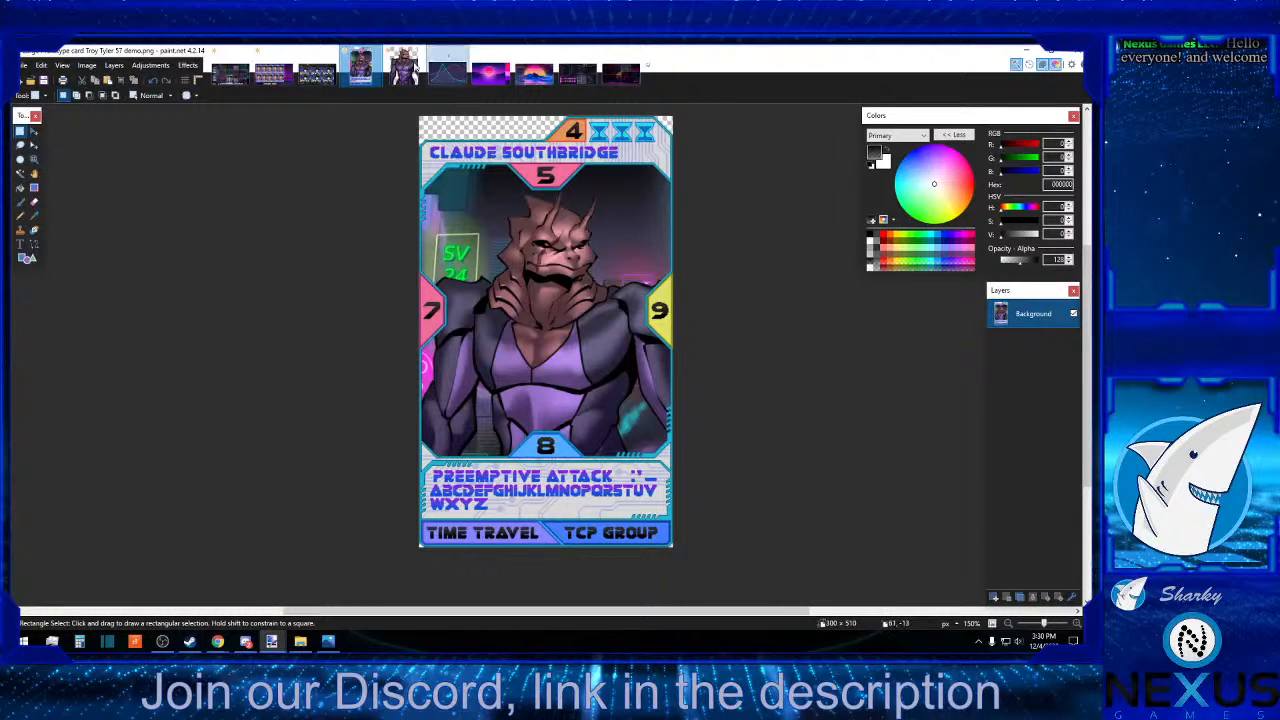
left_click(285, 80)
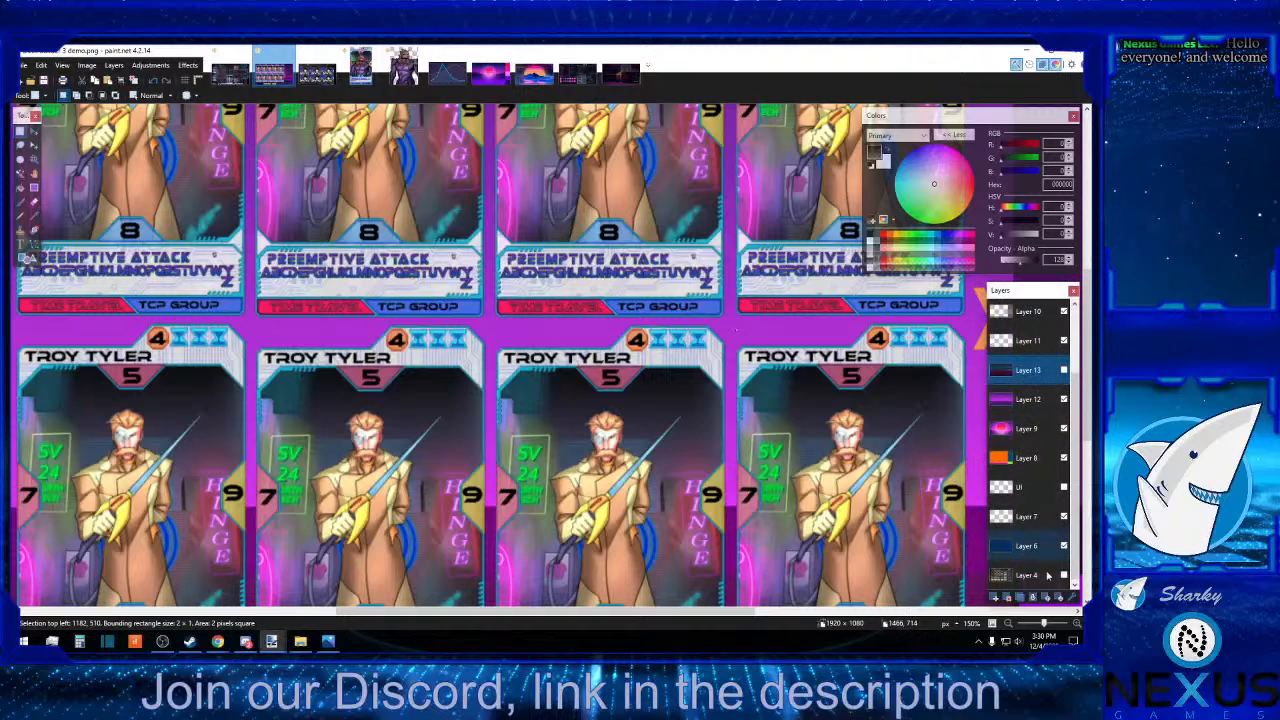
left_click(1008, 625)
left_click(1008, 625)
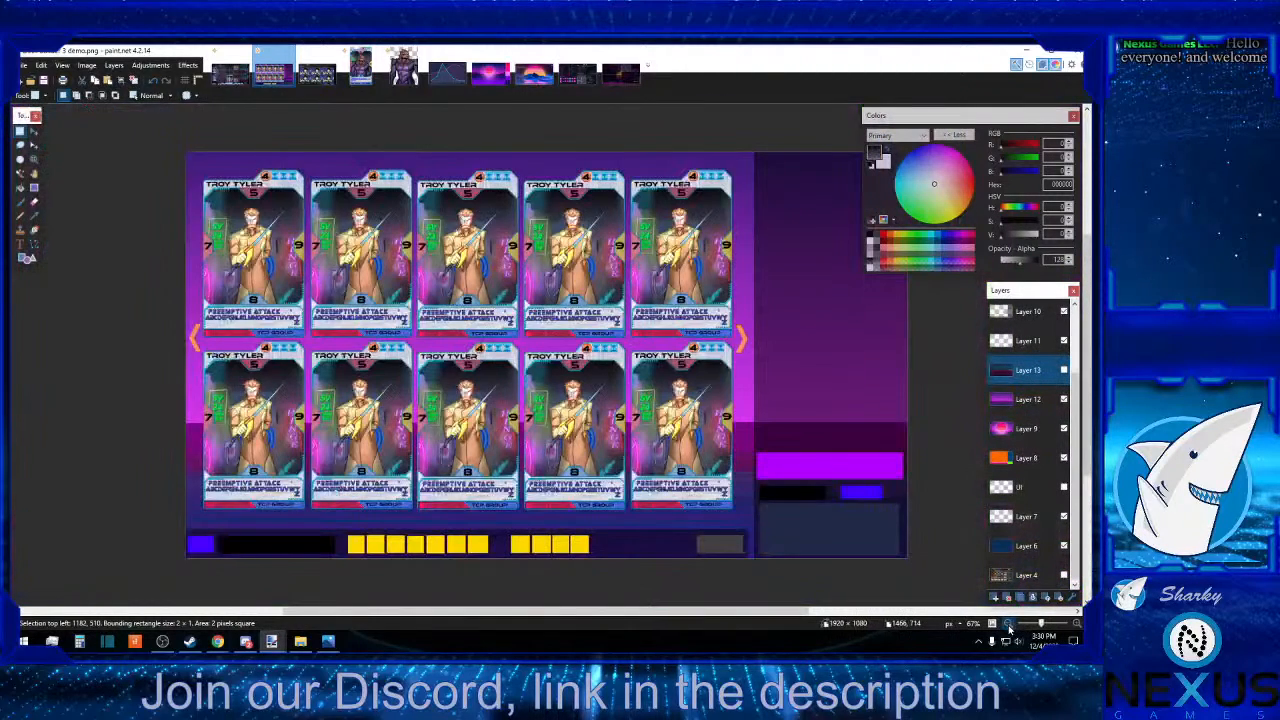
left_click(1008, 625)
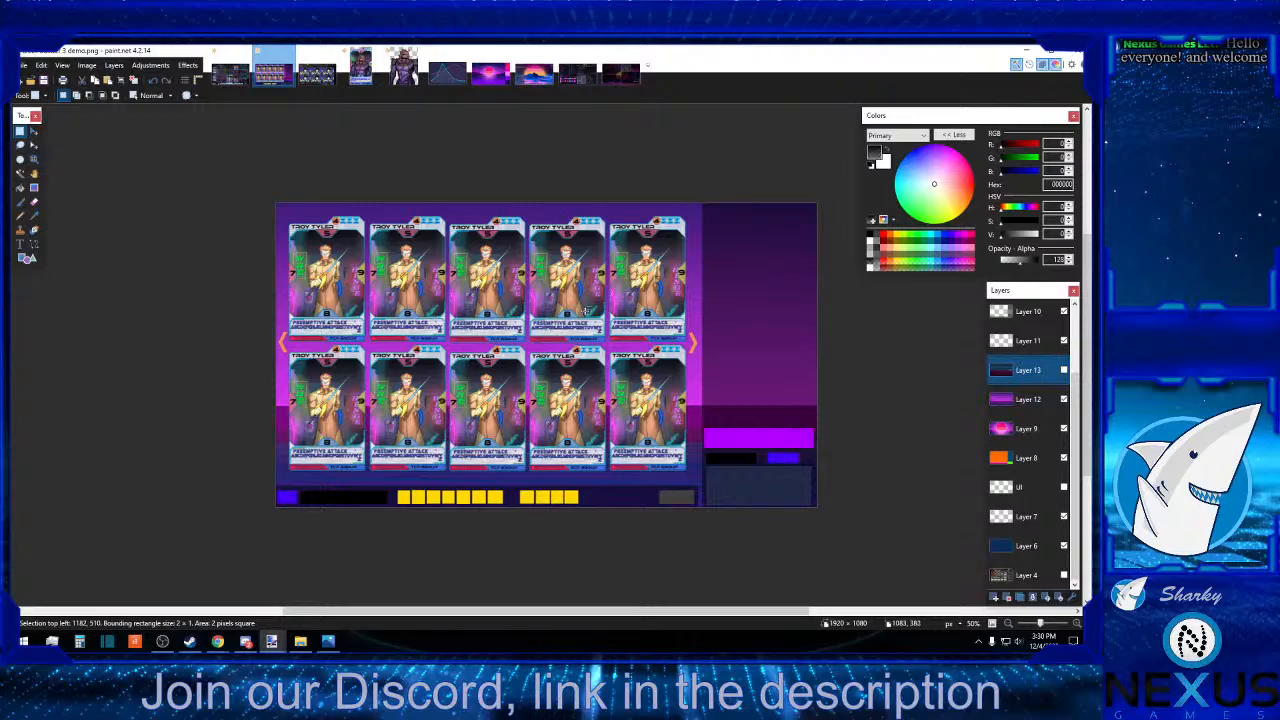
Check Layers 12 and 11 by toggling their visibility, and hide the Cards layer.
left_click(1064, 400)
left_click(1064, 400)
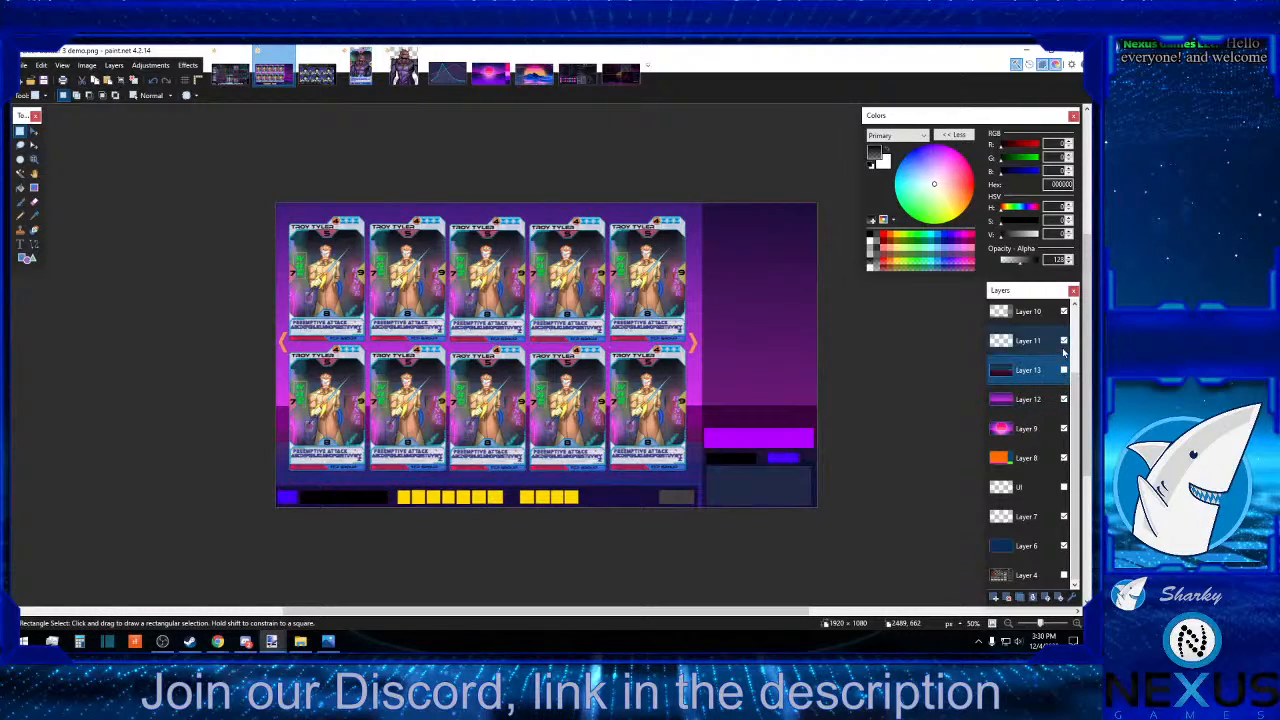
left_click(1064, 341)
left_click(1065, 342)
scroll(1064, 343, "up", 2)
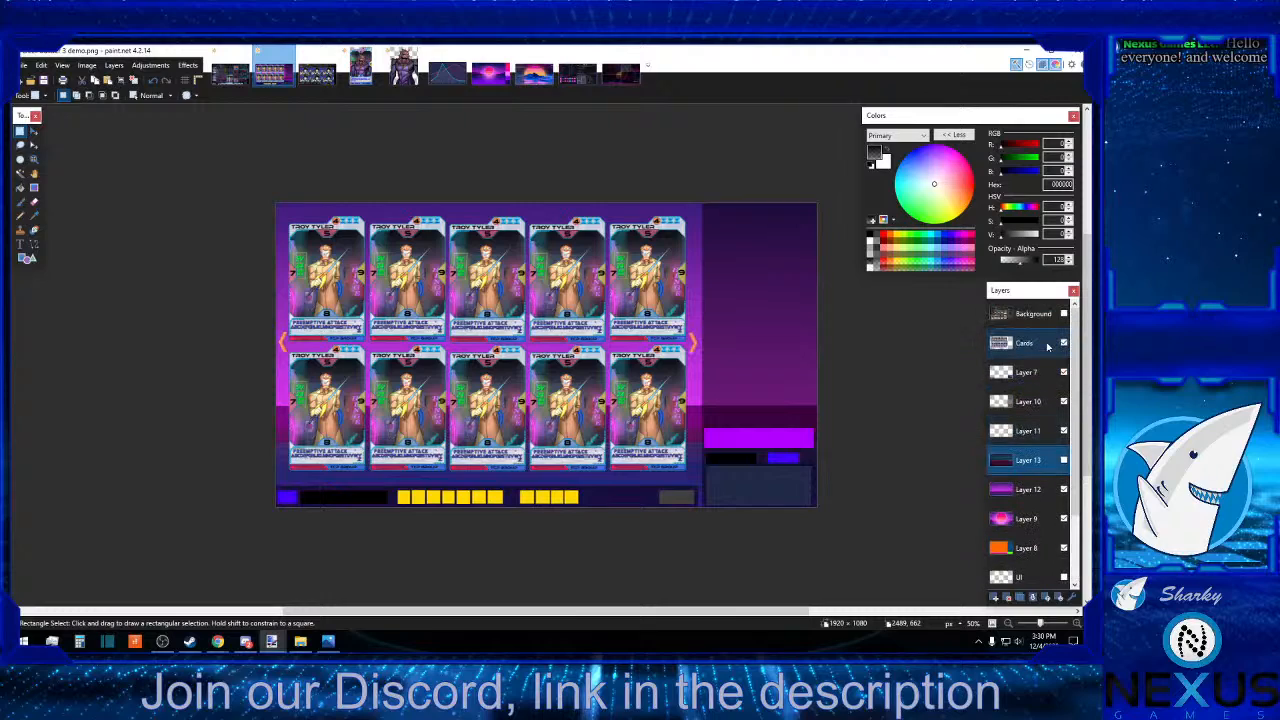
left_click(1064, 342)
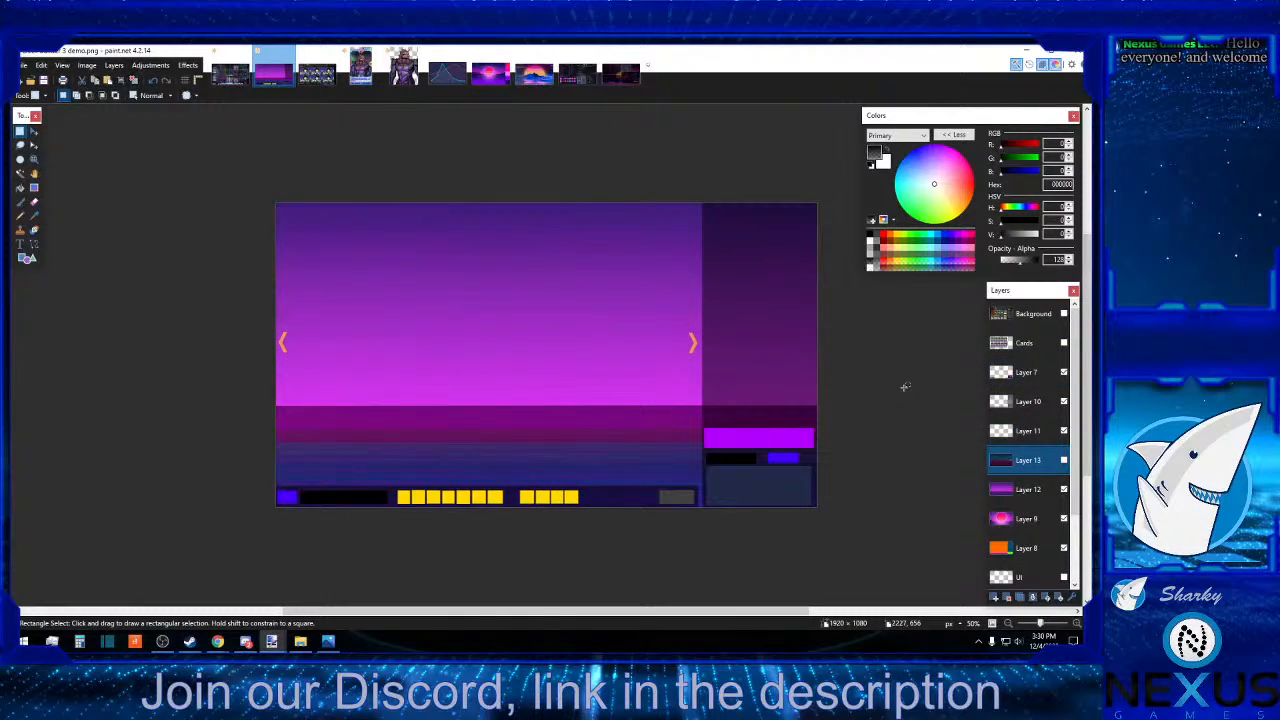
Activate Layer 12 and sample the dark magenta band below the bright gradient as the primary colour, hex 611159.
left_click(34, 215)
left_click(412, 203)
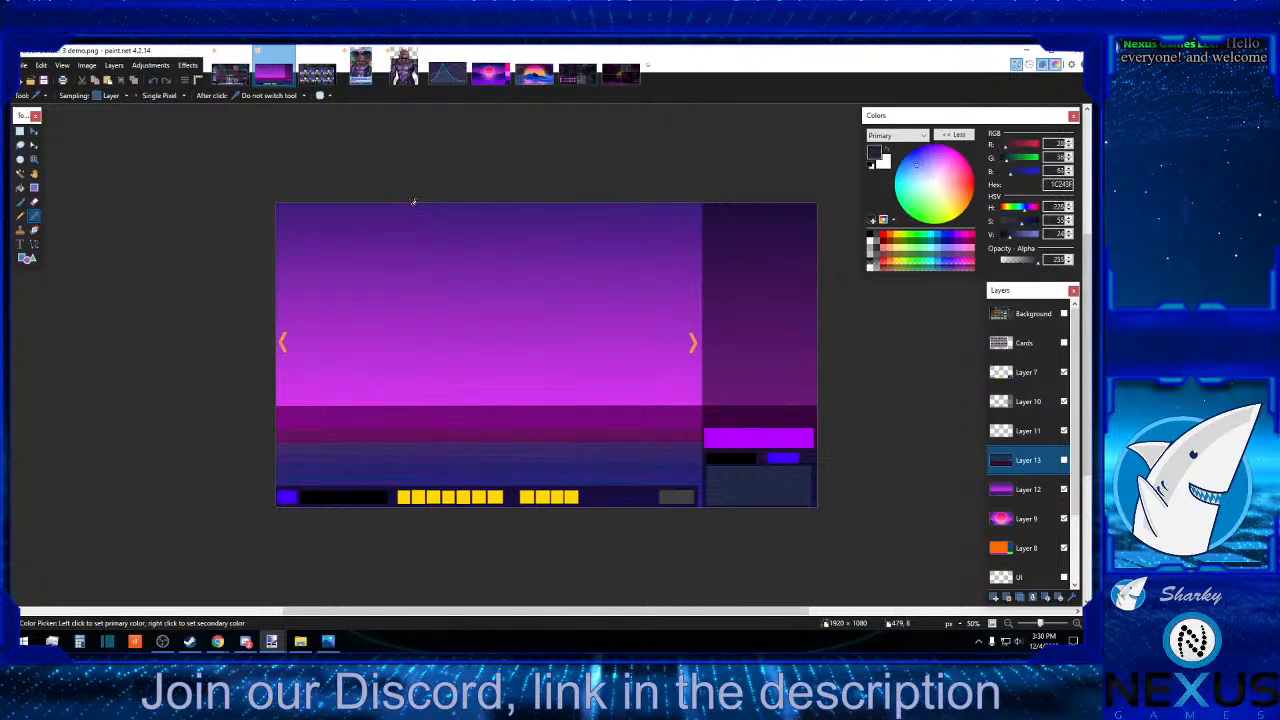
left_click(476, 433)
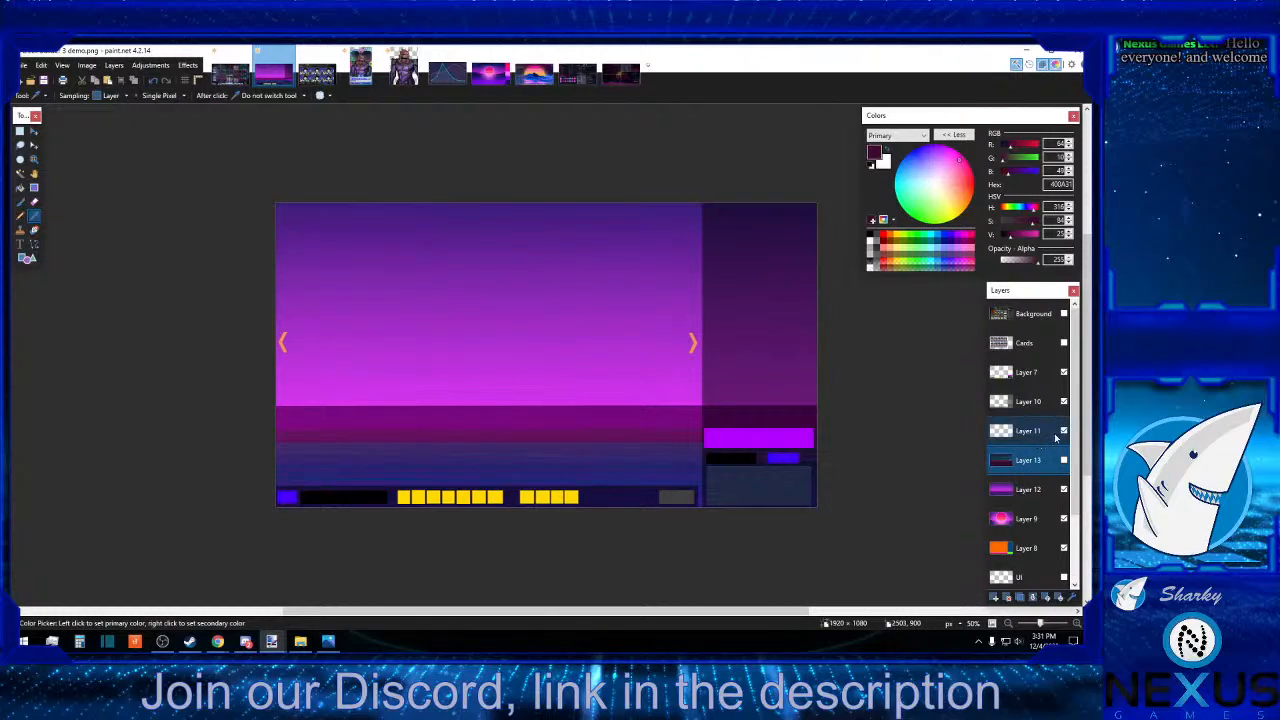
left_click(1041, 489)
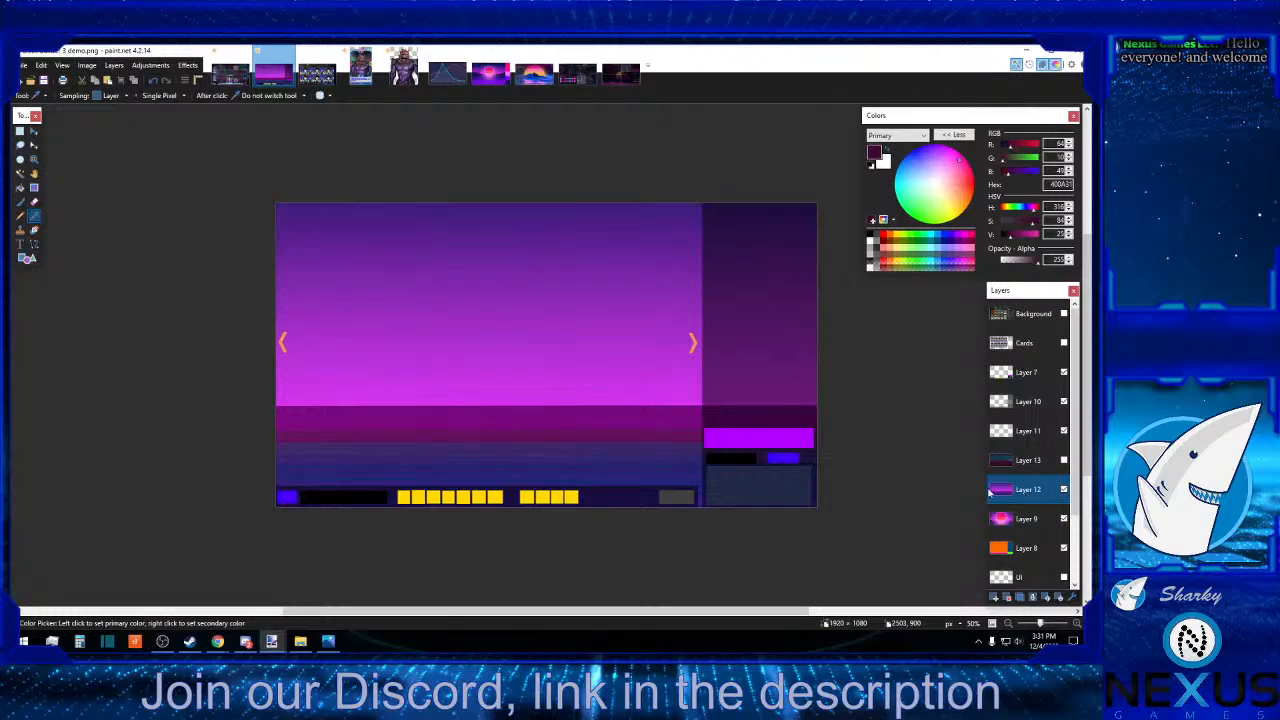
left_click(527, 435)
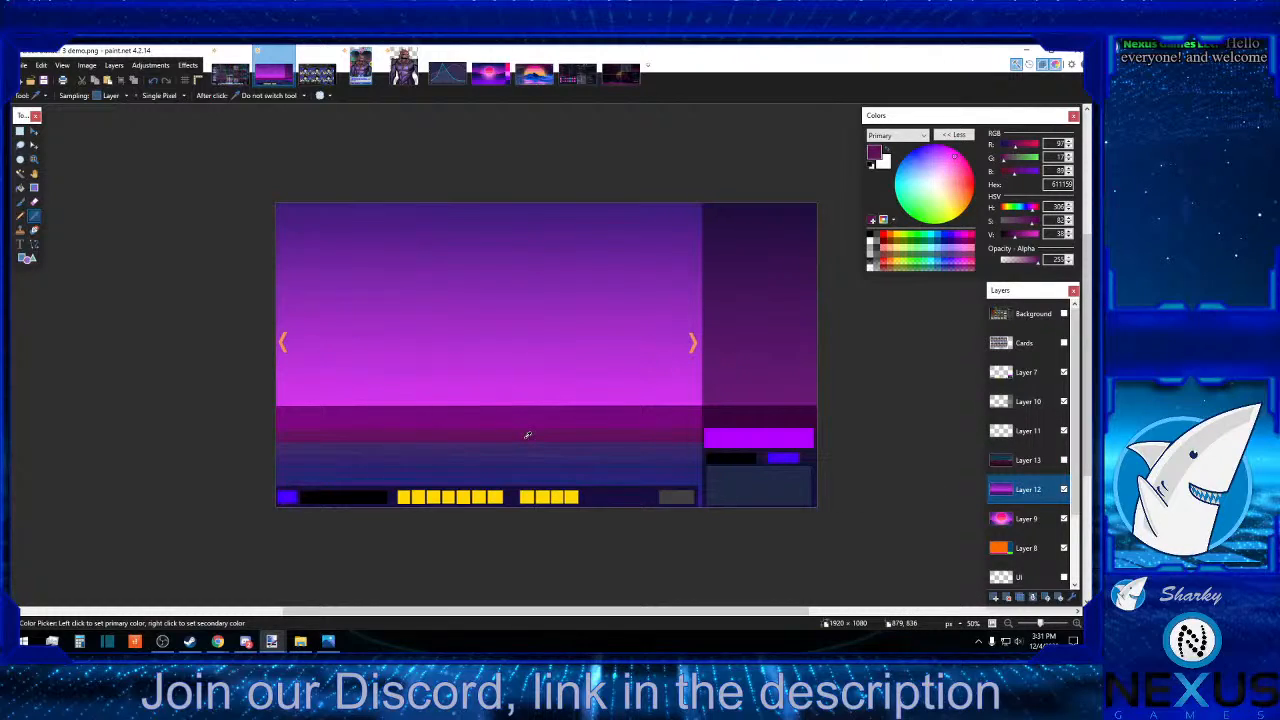
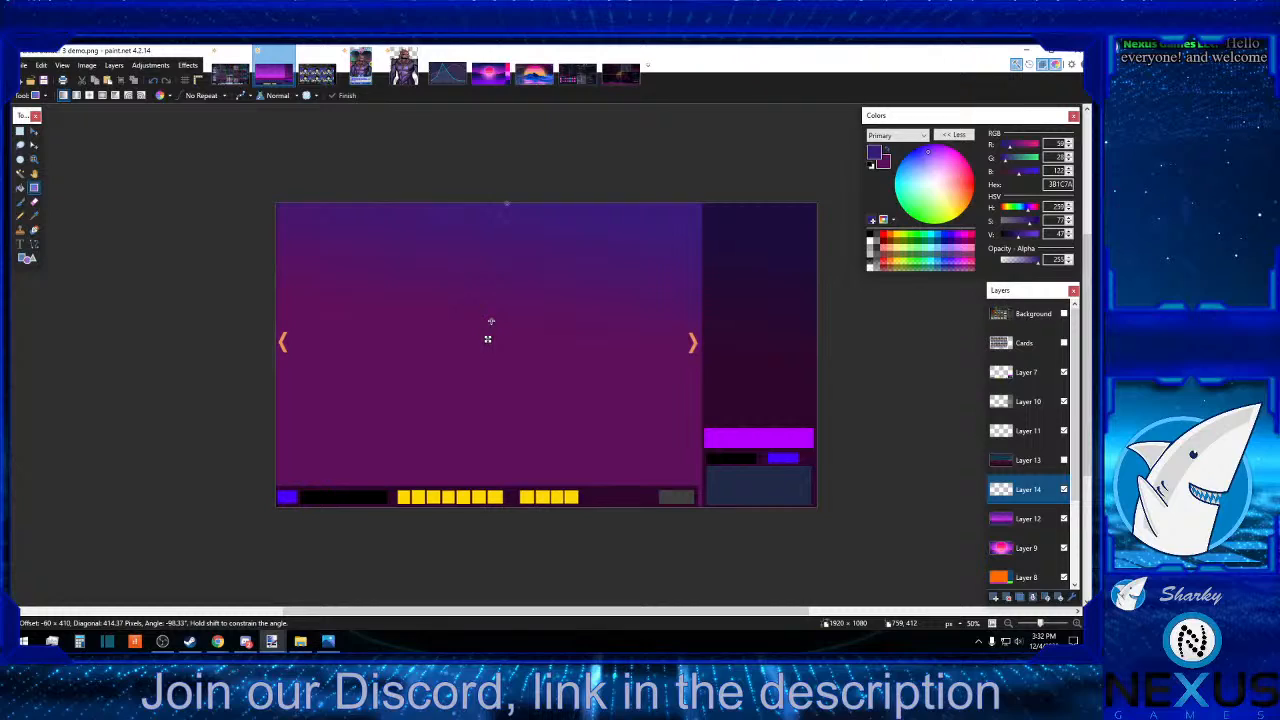
Adjust the blue-to-magenta gradient on Layer 14 to run nearly vertically over about 636 pixels.
left_click_drag(491, 321, 502, 348)
left_click_drag(502, 352, 505, 383)
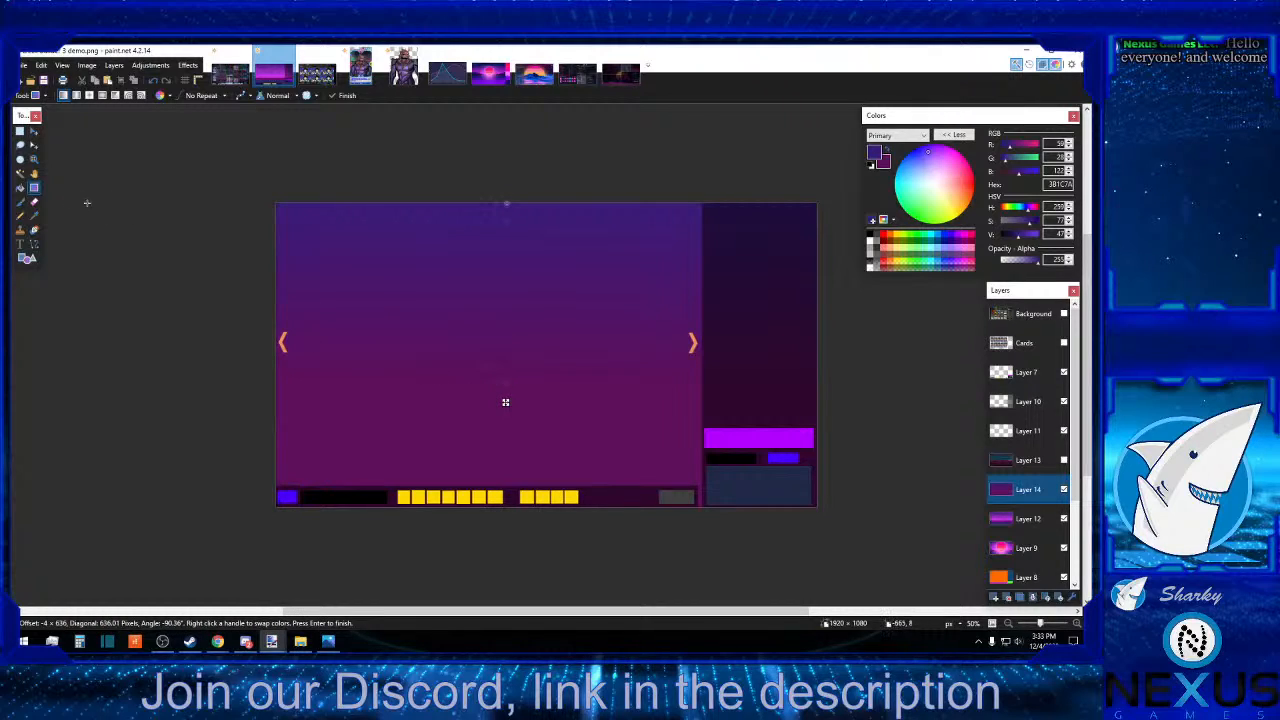
Select the whole canvas on Layer 14 and move the gradient up by about 245 pixels.
left_click(19, 134)
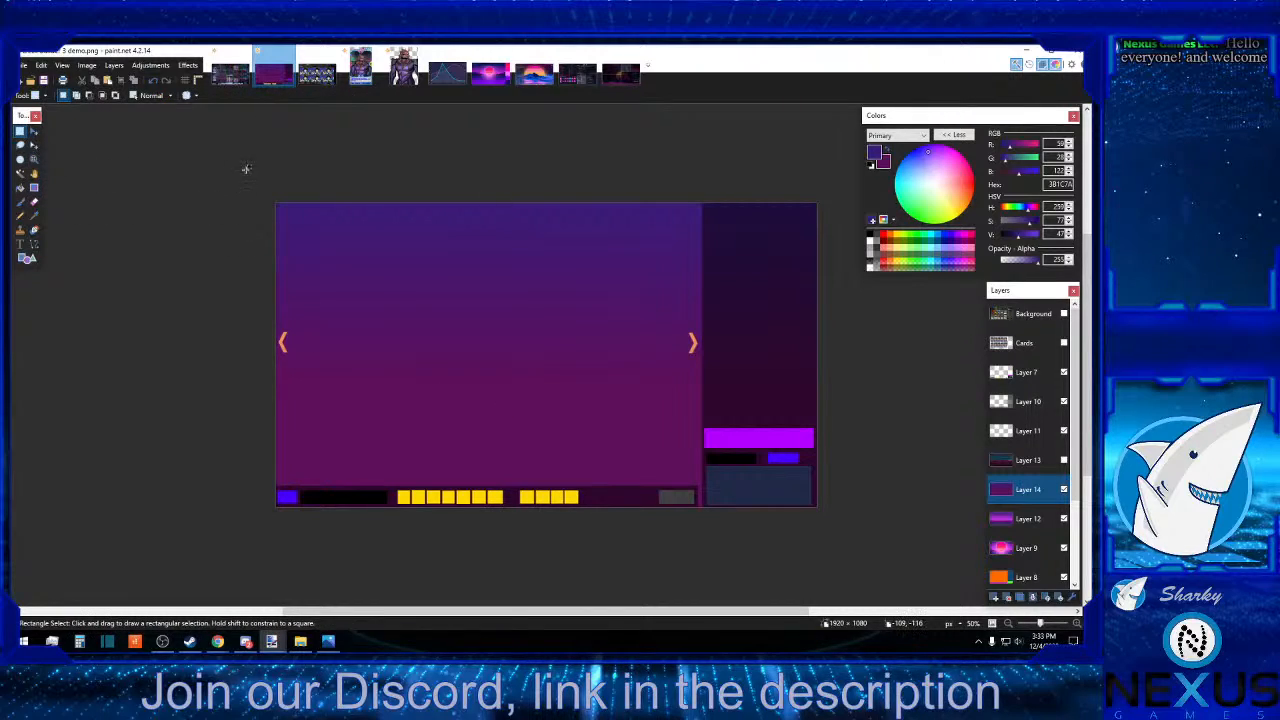
left_click_drag(247, 168, 849, 500)
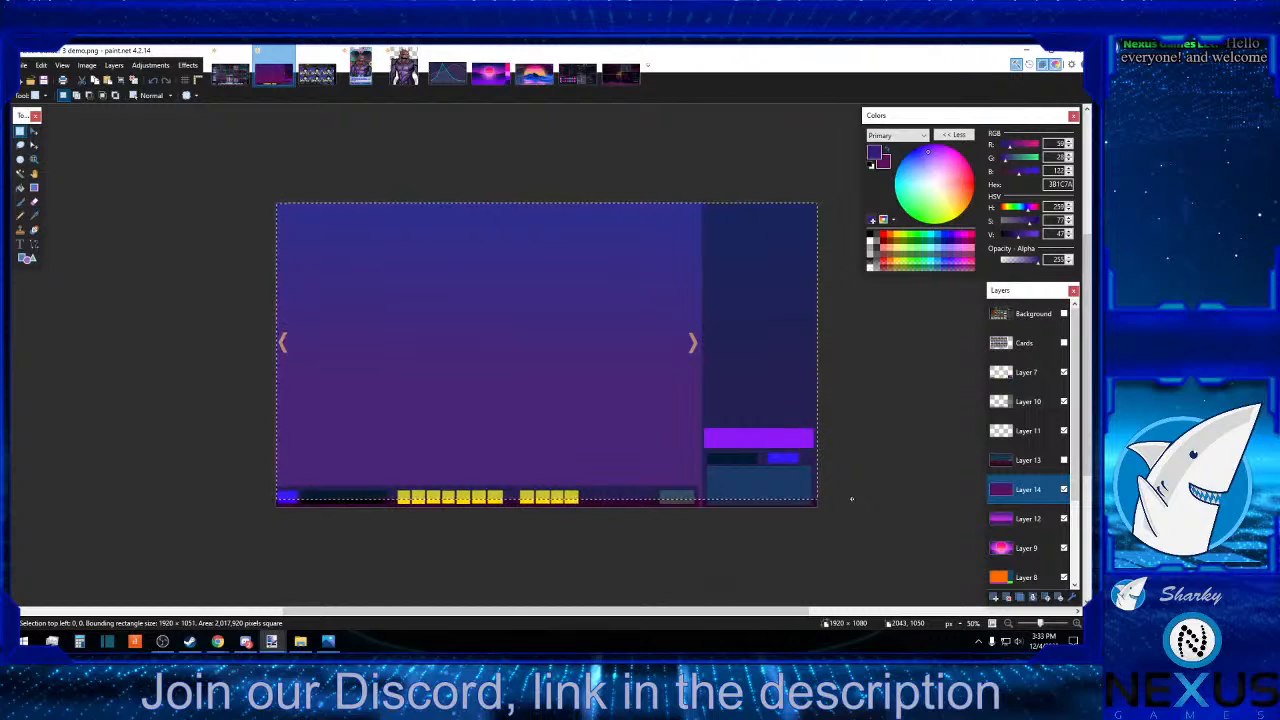
left_click(34, 131)
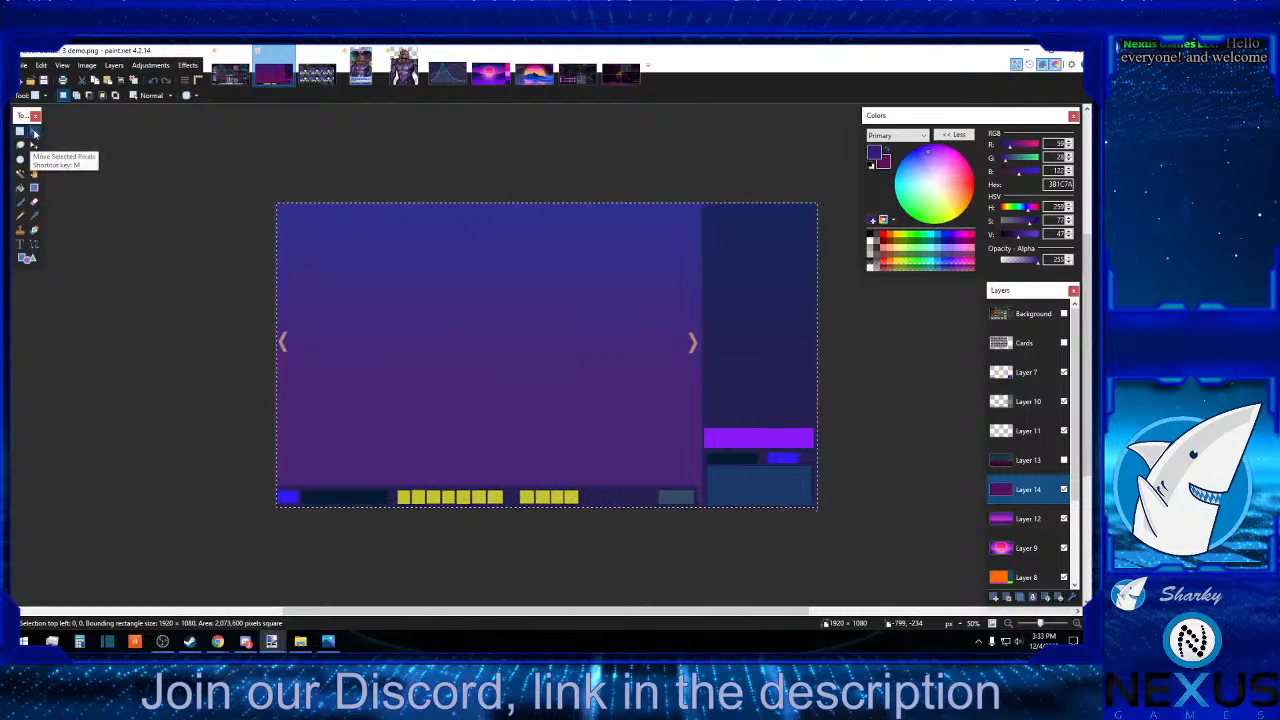
key("Up")
key("Up")
key("Up")
key("Up")
key("Up")
key("Up")
key("Up")
key("Up")
key("Up")
key("Up")
key("Up")
key("Up")
key("Up")
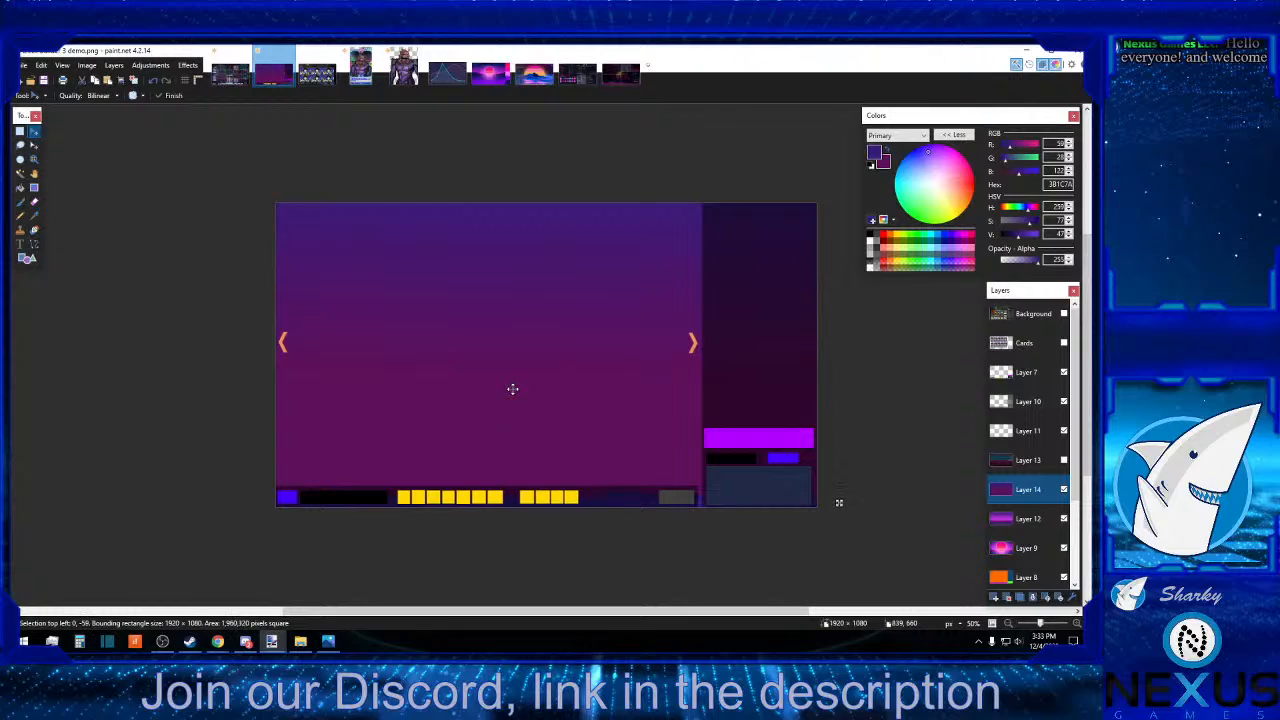
left_click_drag(839, 494, 839, 490)
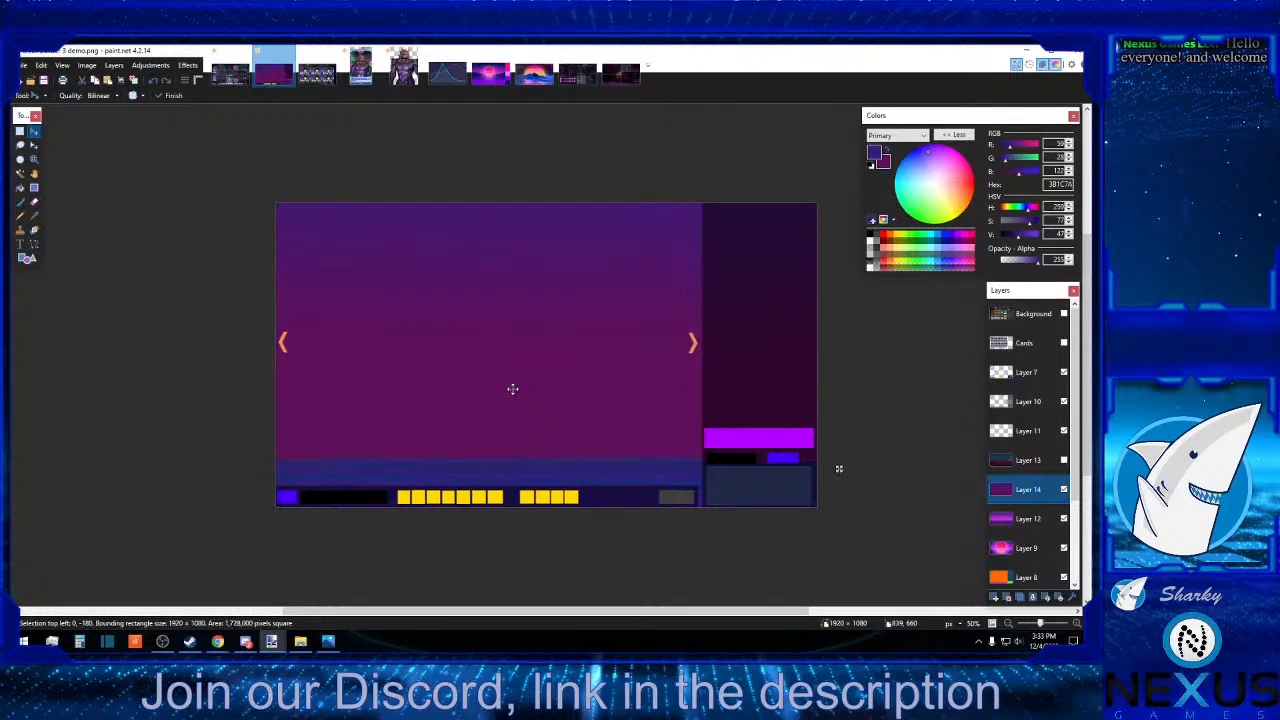
left_click_drag(839, 468, 839, 456)
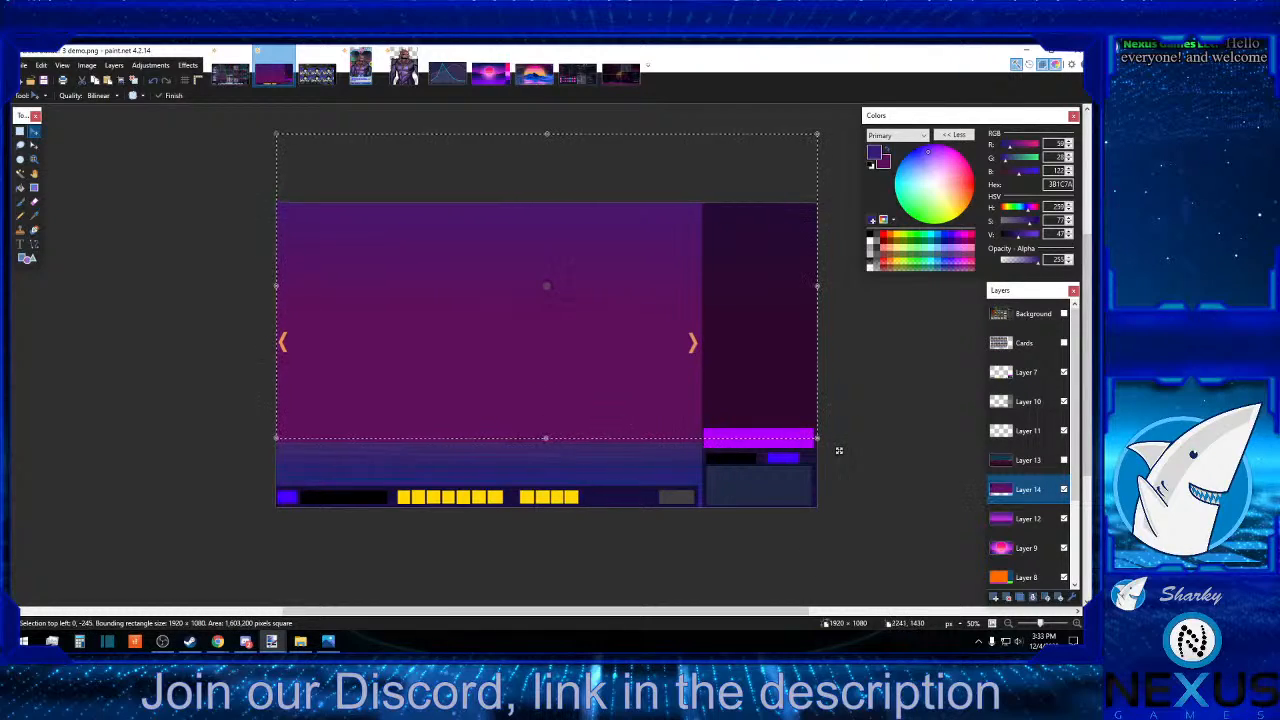
Fine-tune the moved gradient so its top sits 228 pixels above the canvas, and deselect it.
left_click(1077, 624)
left_click(1077, 624)
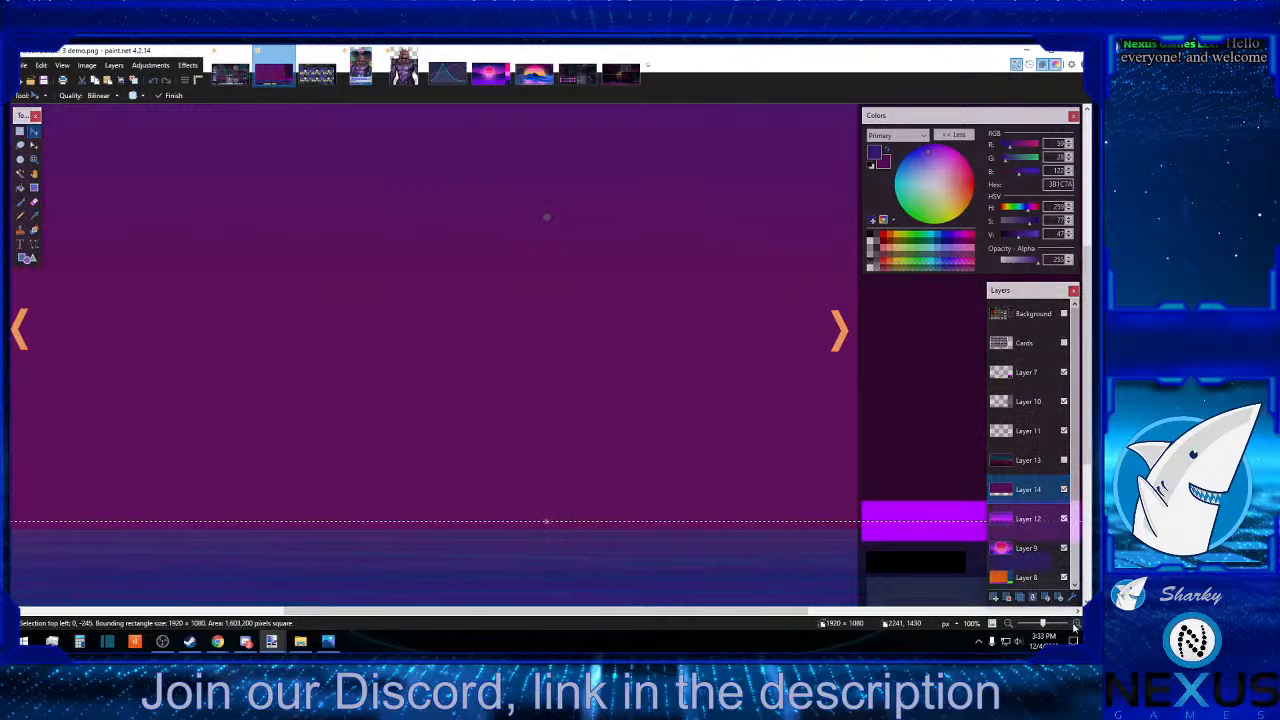
left_click(1077, 624)
scroll(789, 543, "down", 5)
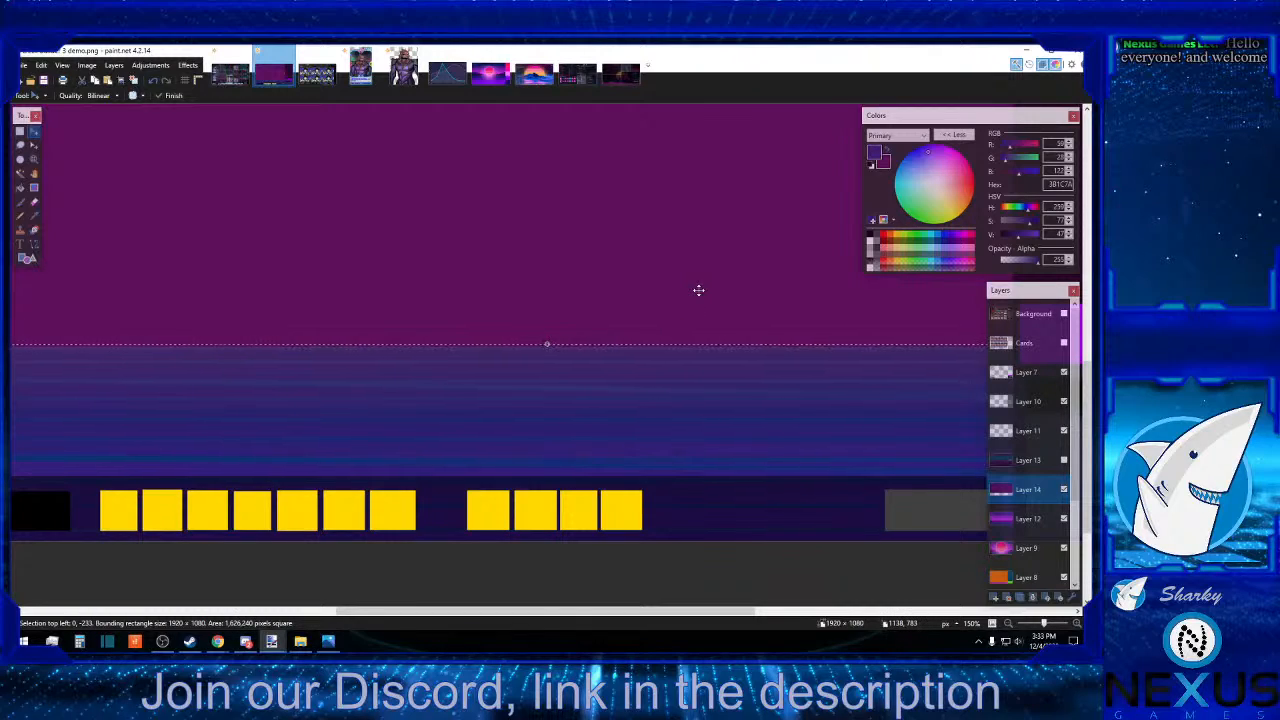
key("Down")
key("Down")
key("Down")
key("Up")
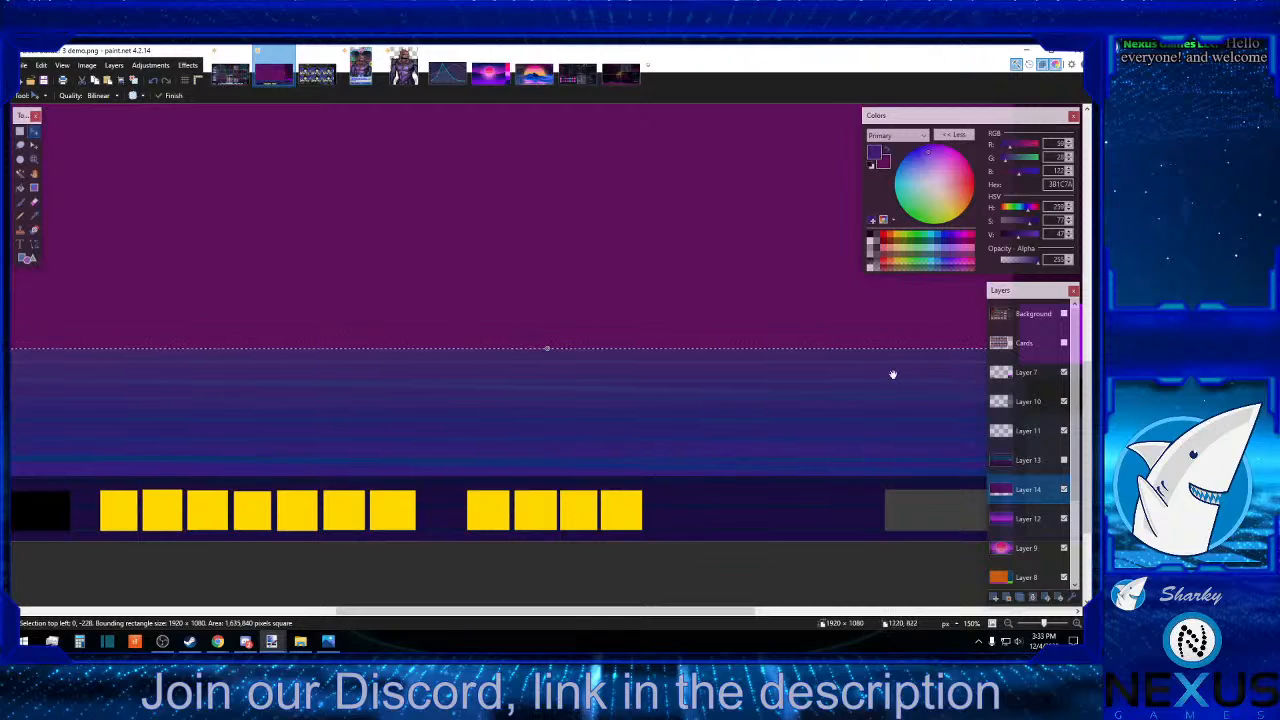
left_click(1010, 625)
left_click(1010, 625)
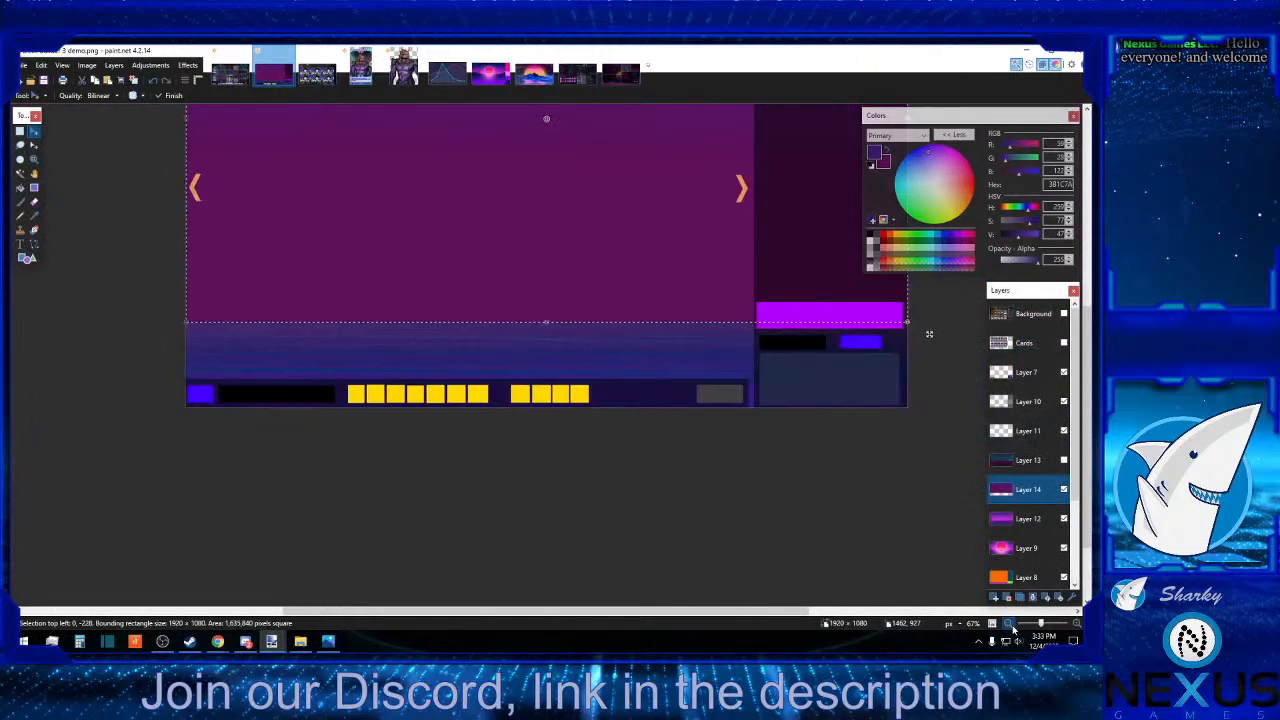
left_click(1010, 625)
left_click(1010, 625)
scroll(890, 586, "up", 1)
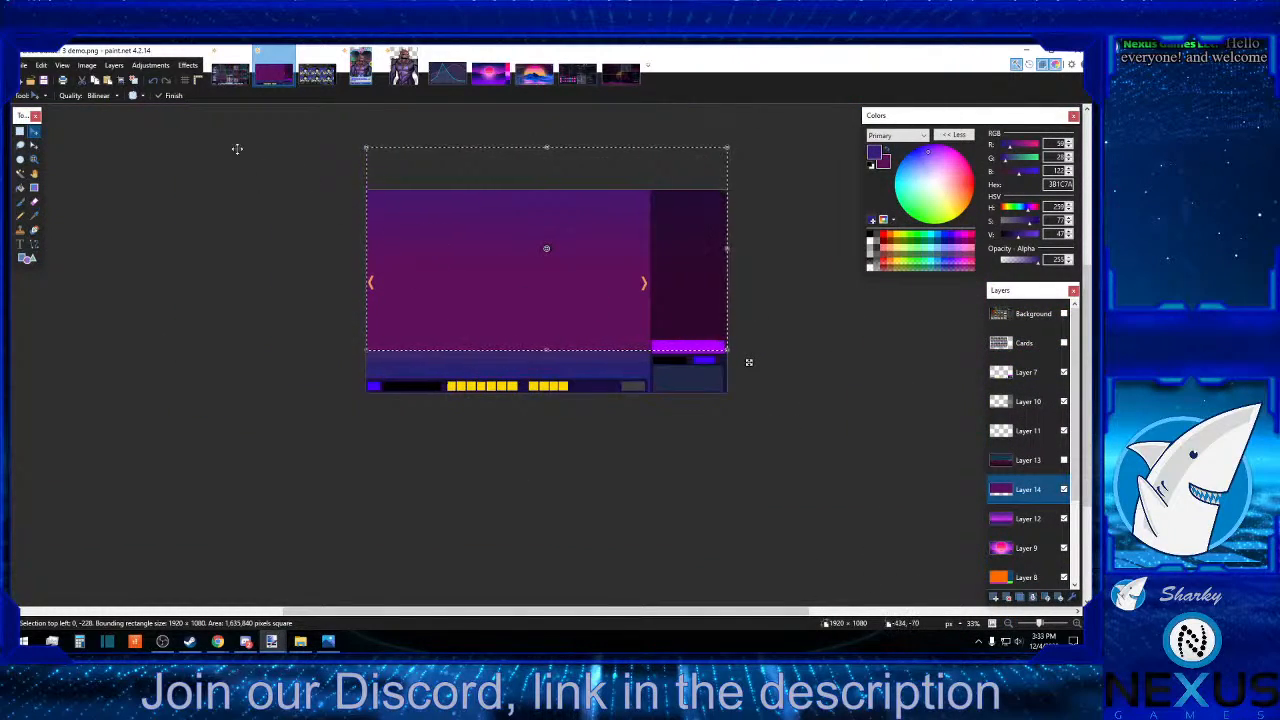
left_click(20, 131)
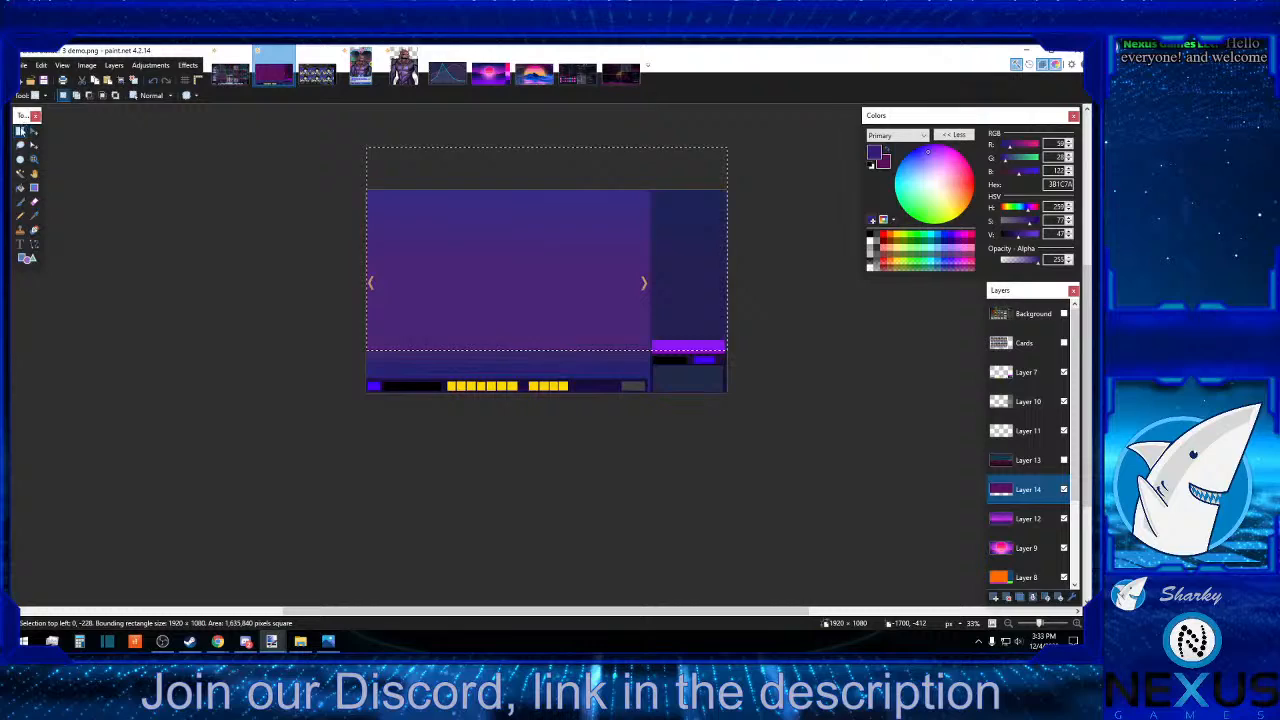
left_click(166, 208)
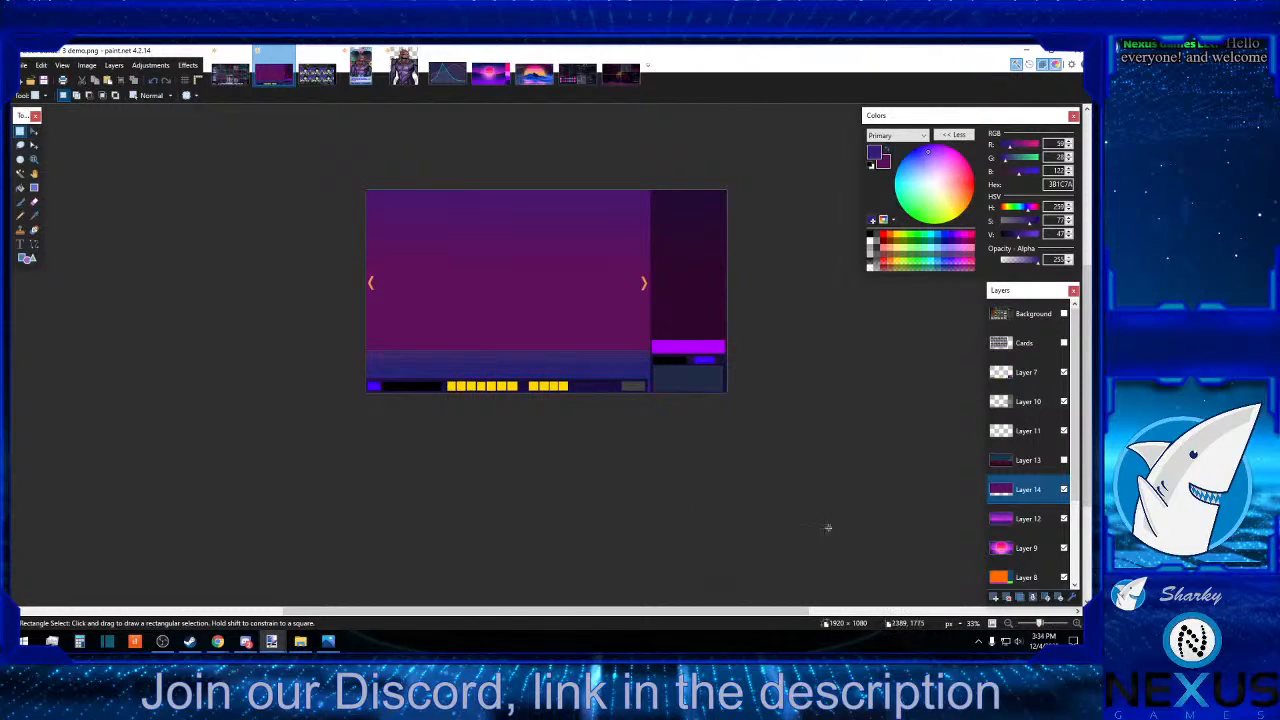
Activate Layer 12 and sample the dark purple band just below Layer 14's gradient edge as the primary colour.
left_click(1077, 624)
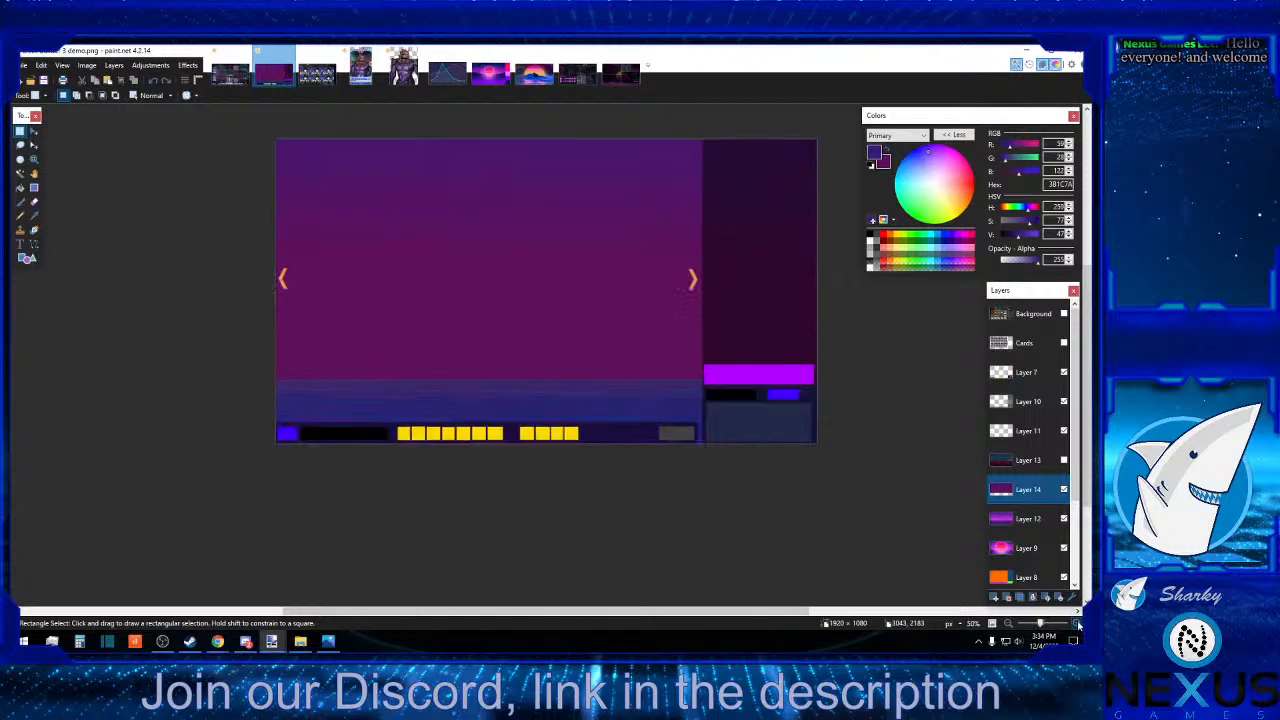
left_click(1077, 624)
left_click(1077, 624)
left_click(1077, 624)
scroll(930, 574, "down", 5)
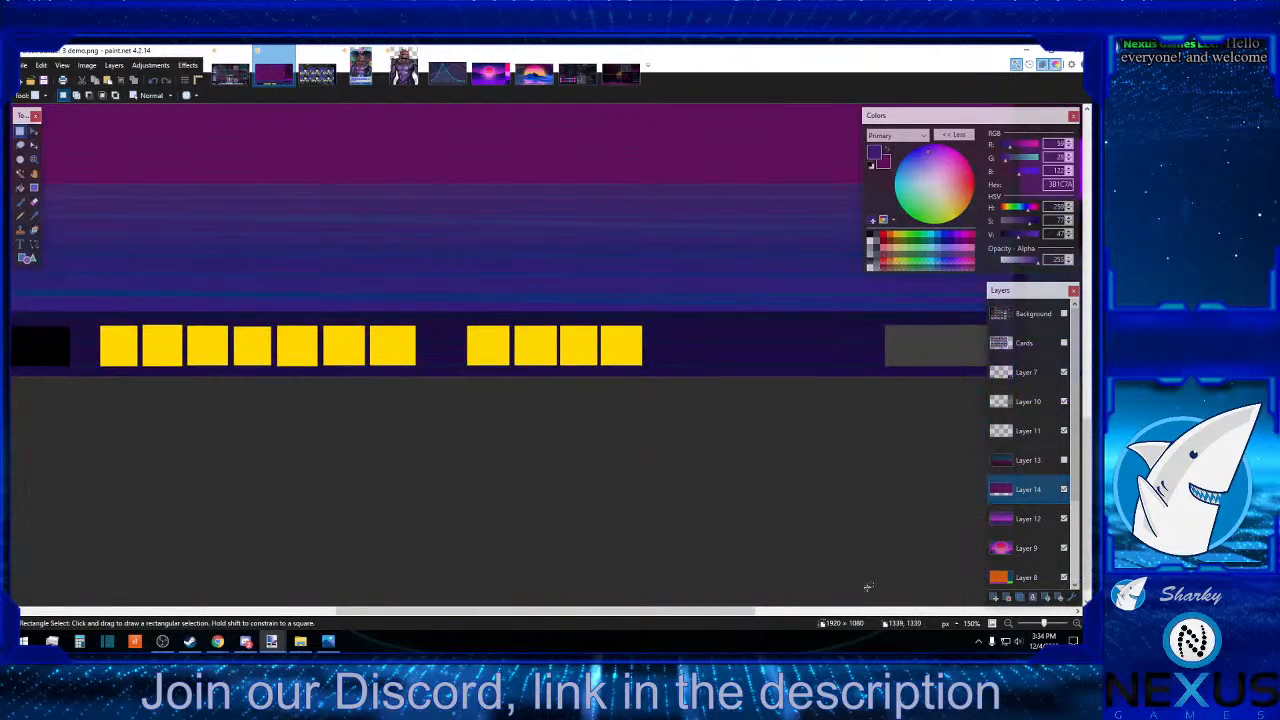
scroll(868, 587, "up", 2)
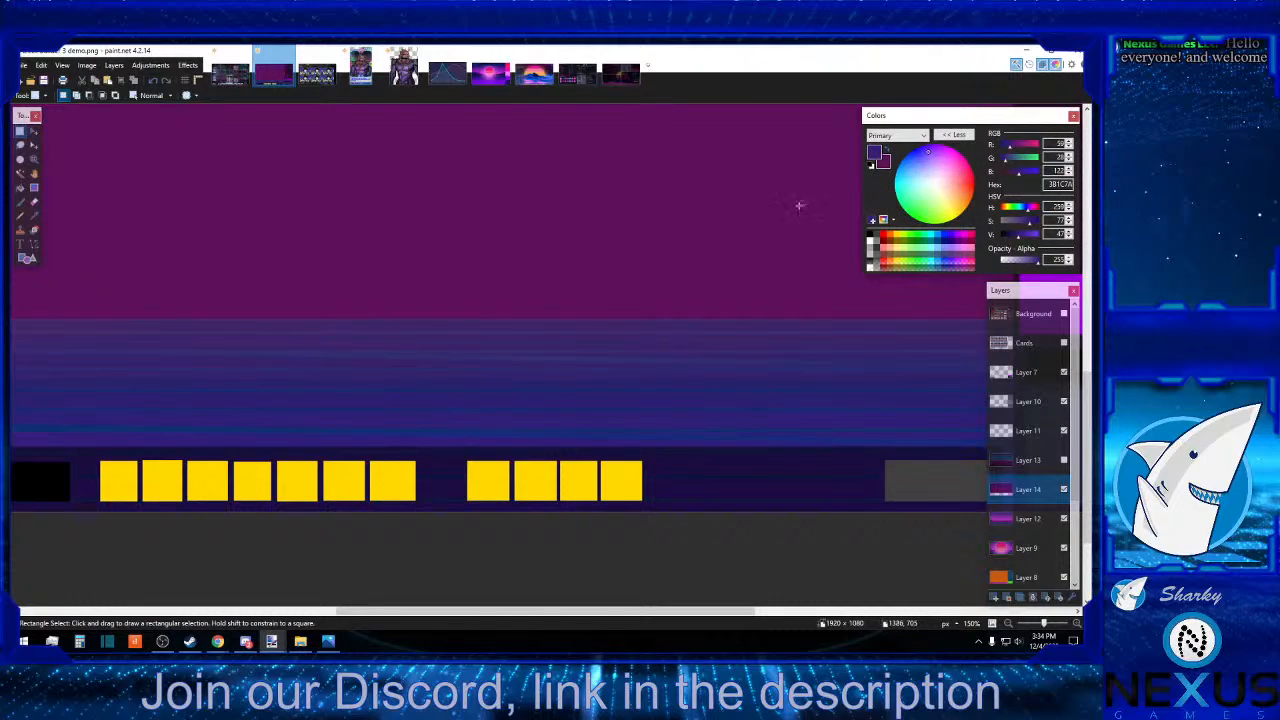
left_click(33, 215)
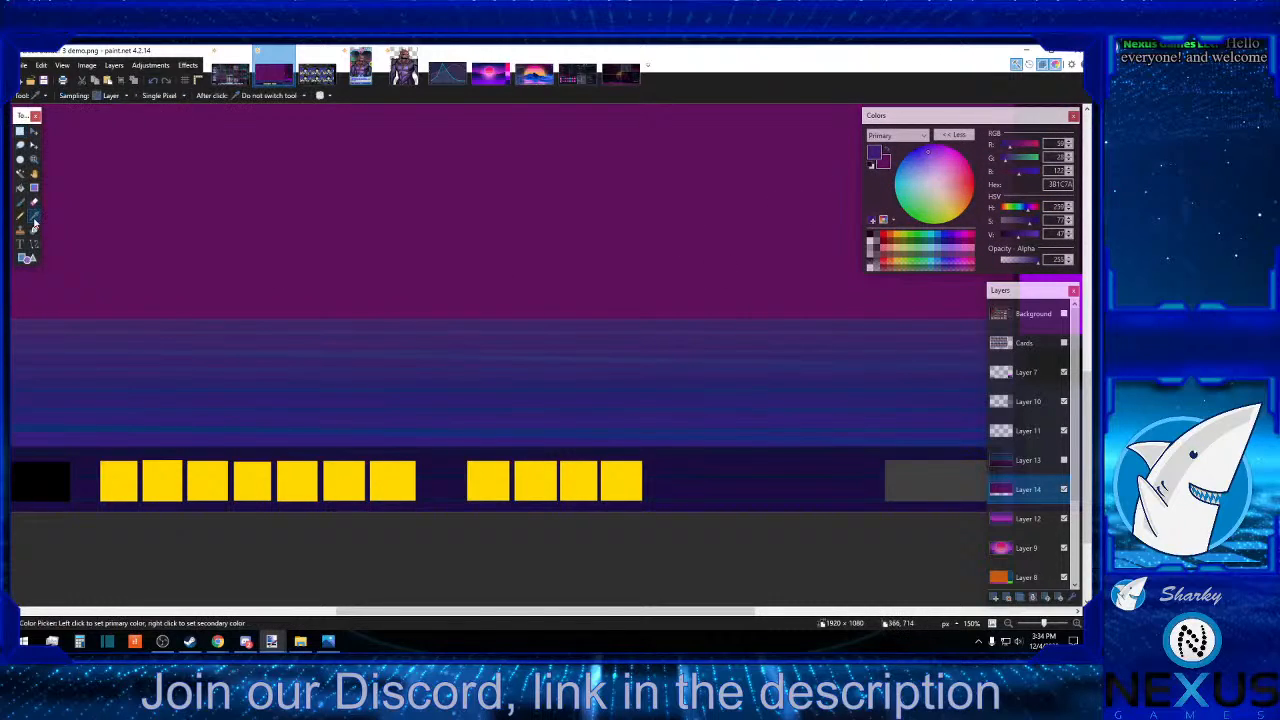
left_click(566, 343)
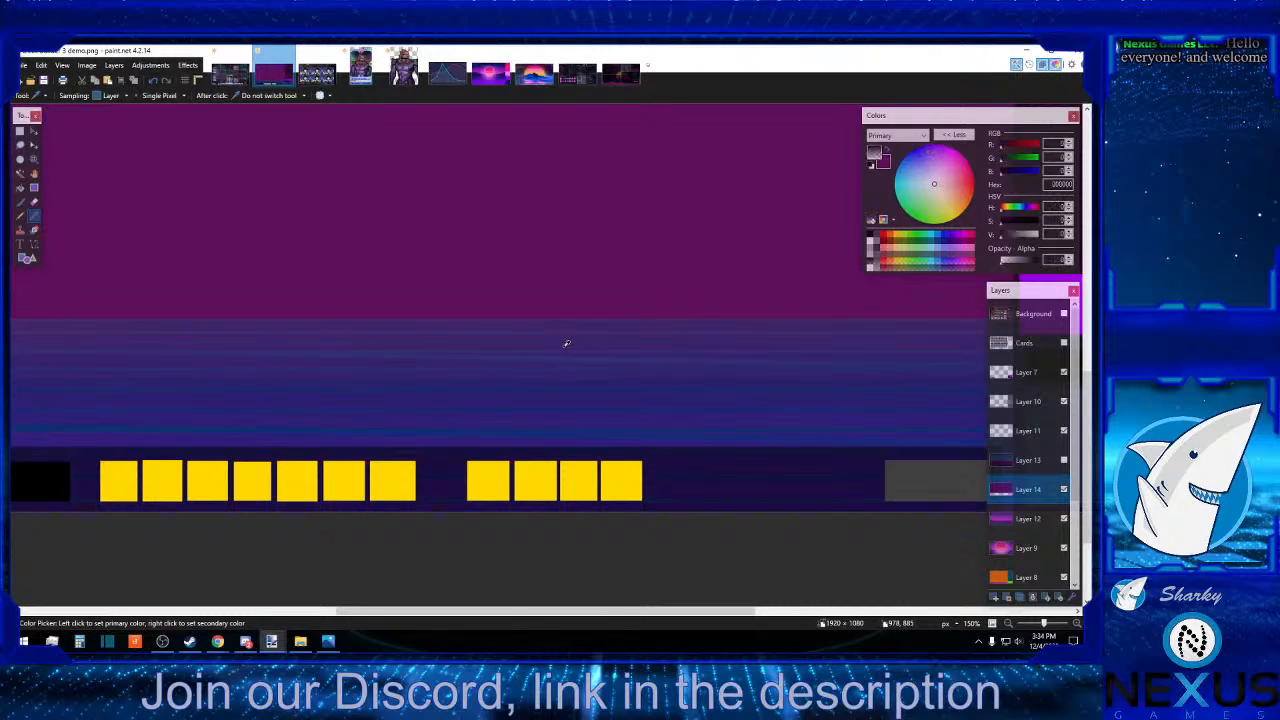
left_click(1028, 518)
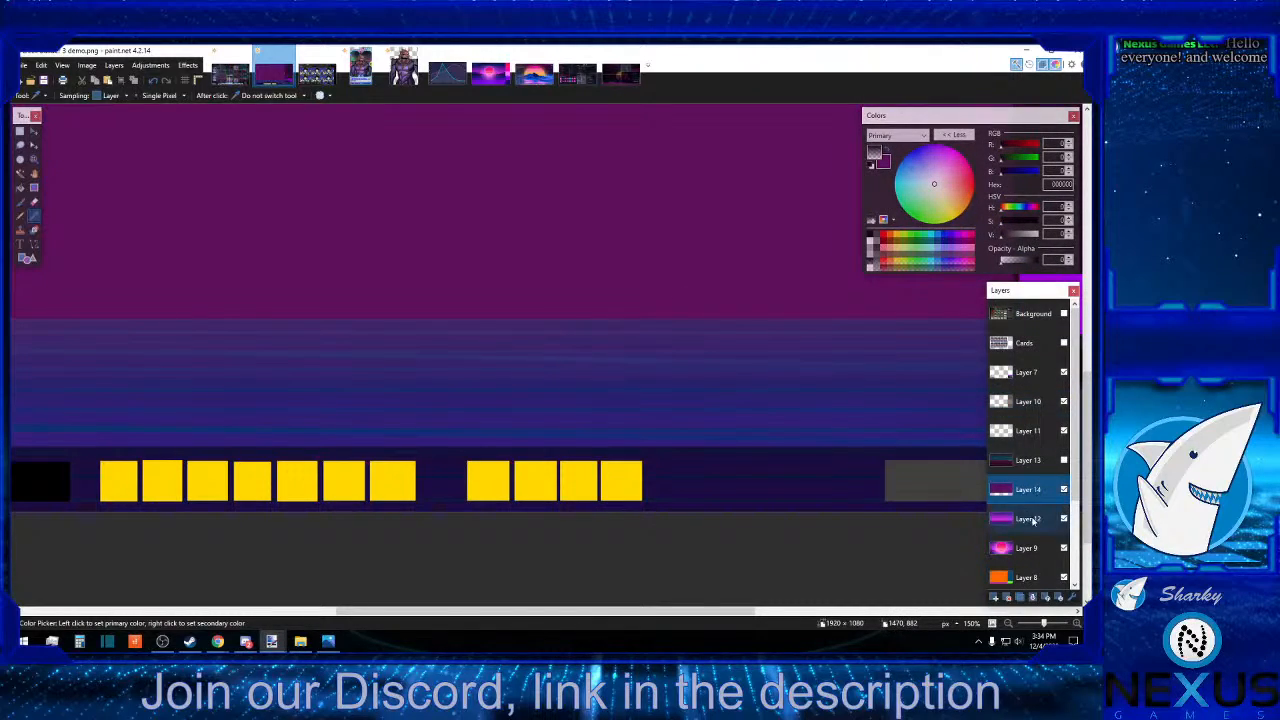
left_click(581, 343)
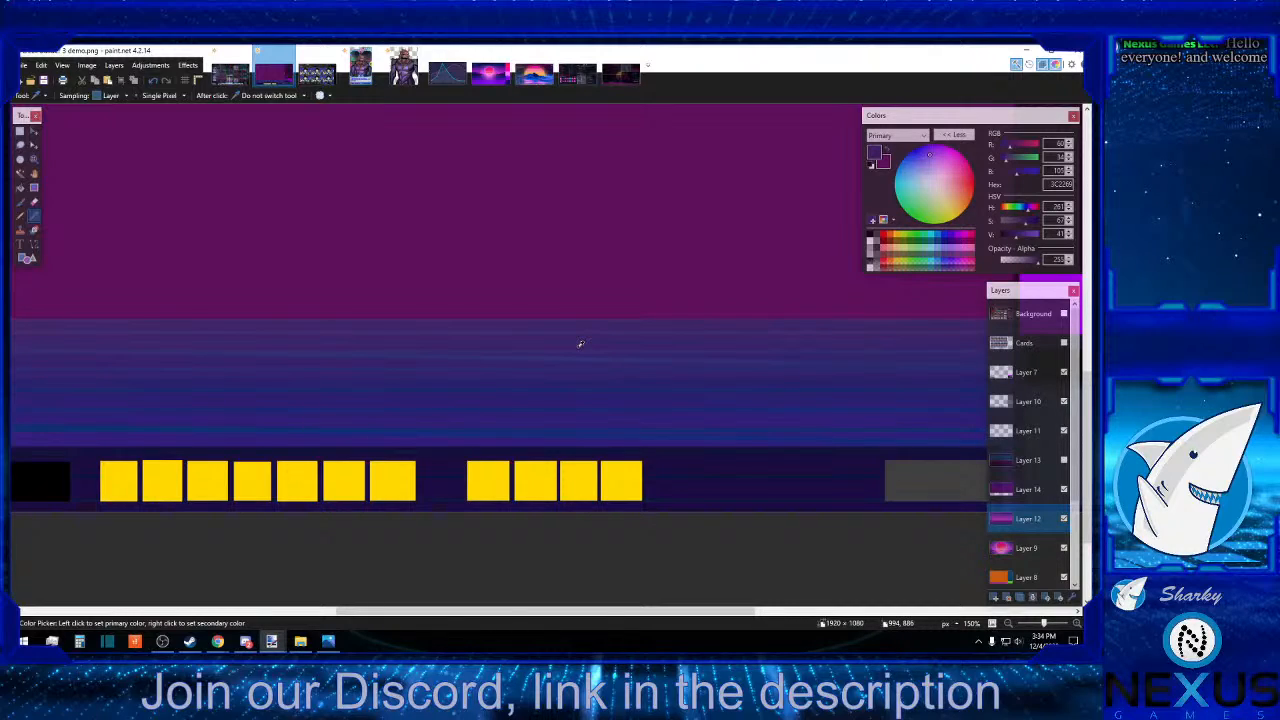
Set the secondary colour to white and choose dark purple, hex 3C2269, as the primary colour.
left_click(886, 163)
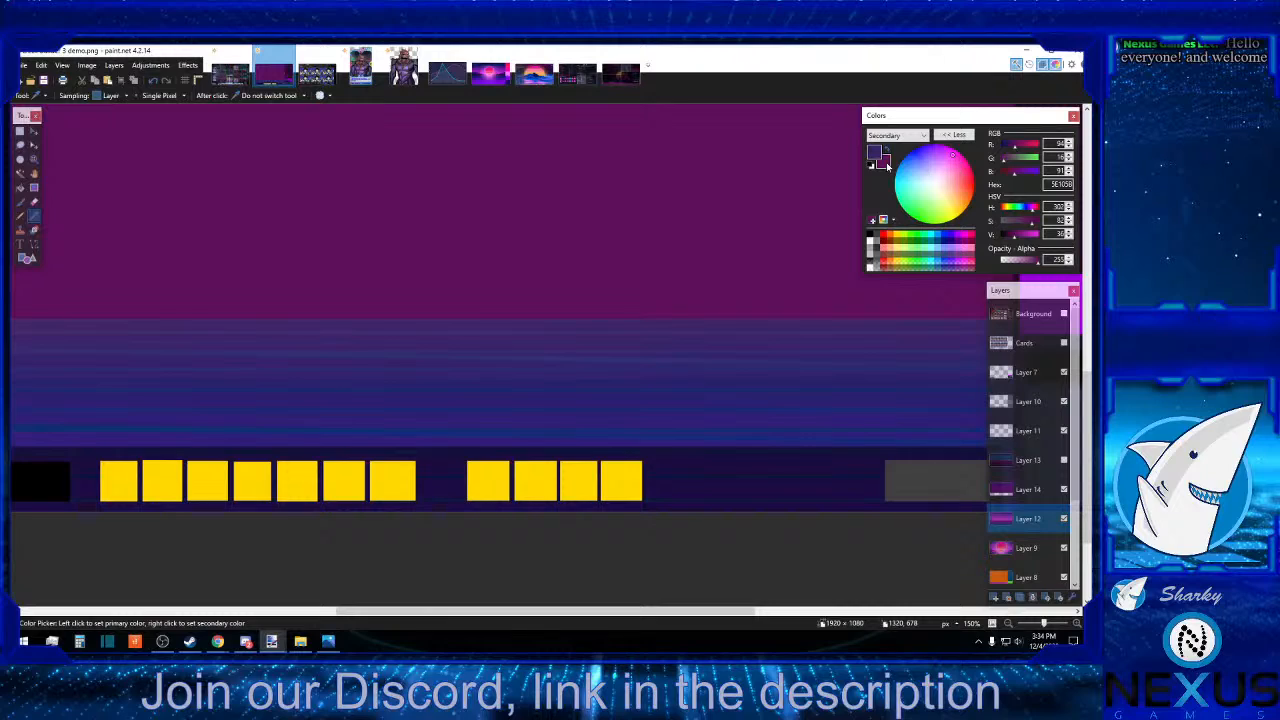
left_click(872, 242)
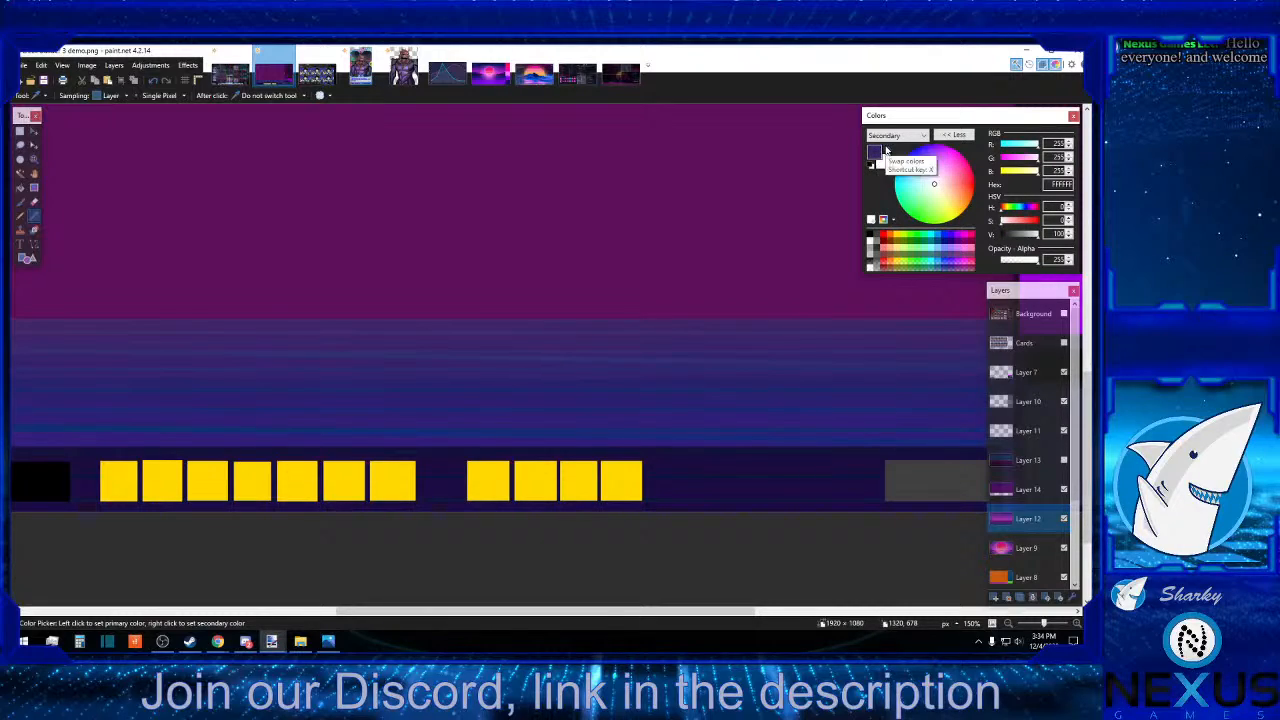
left_click(886, 150)
left_click(886, 151)
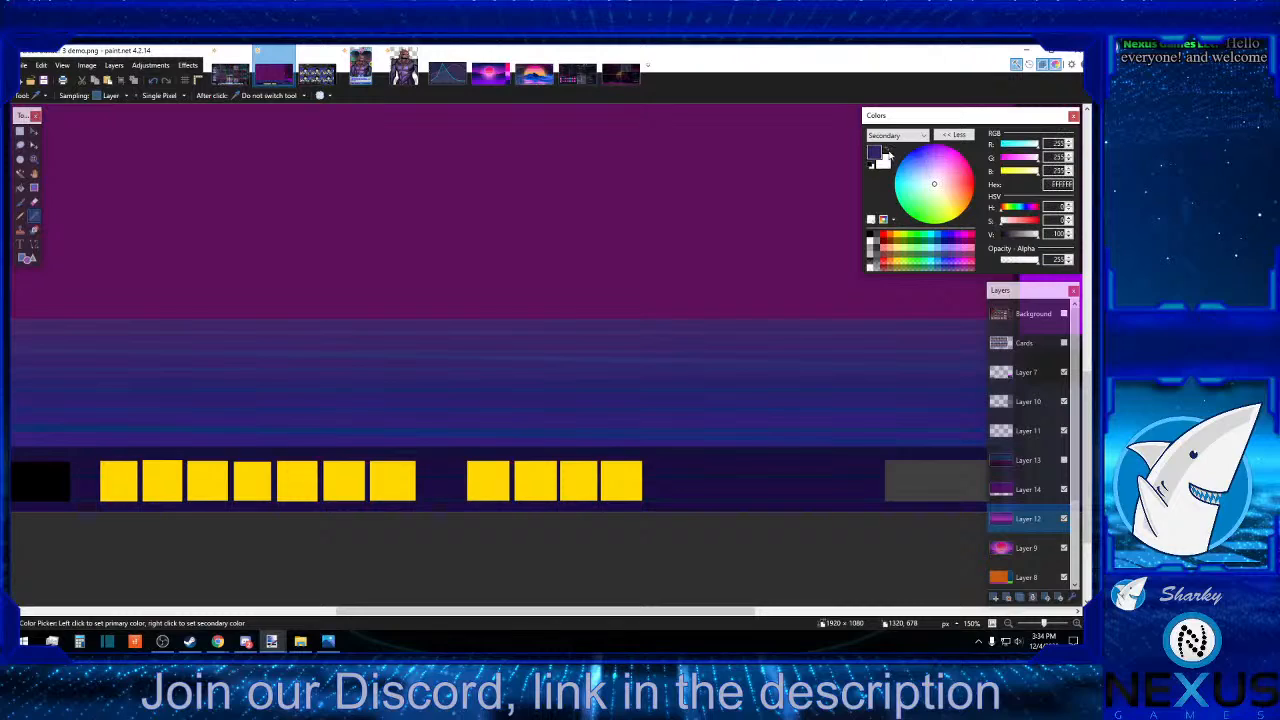
left_click(875, 153)
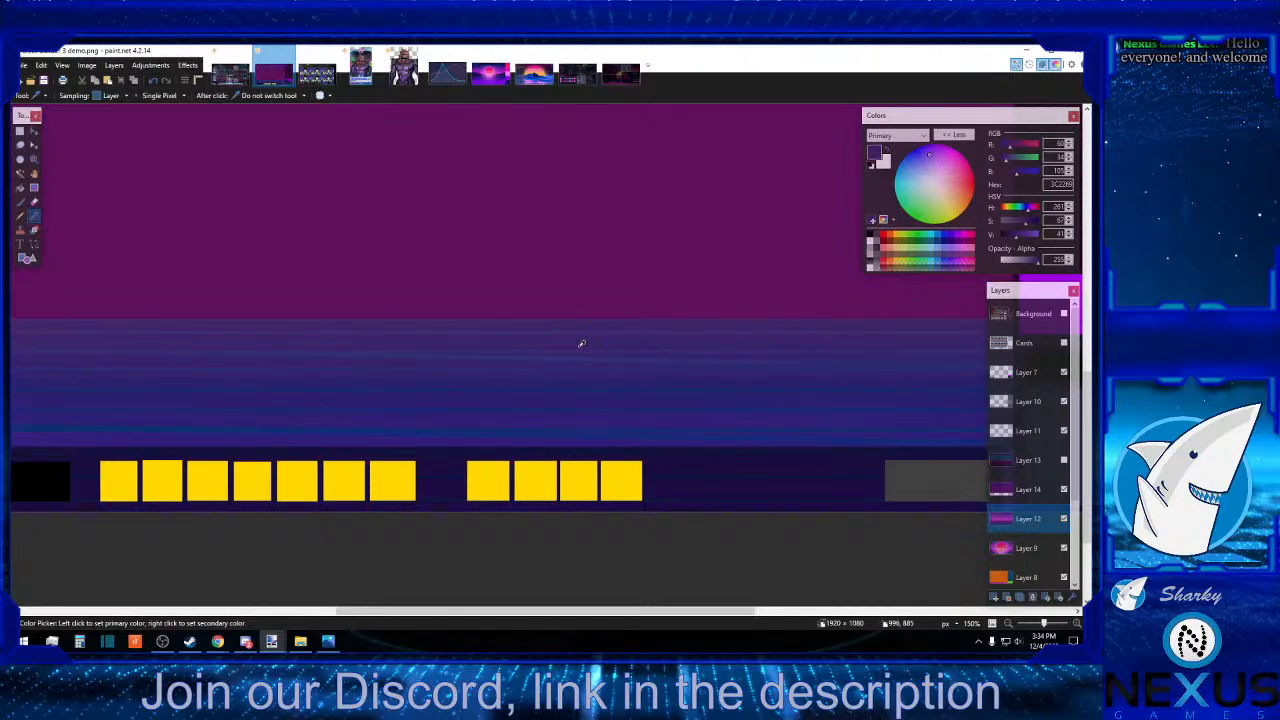
left_click(20, 215)
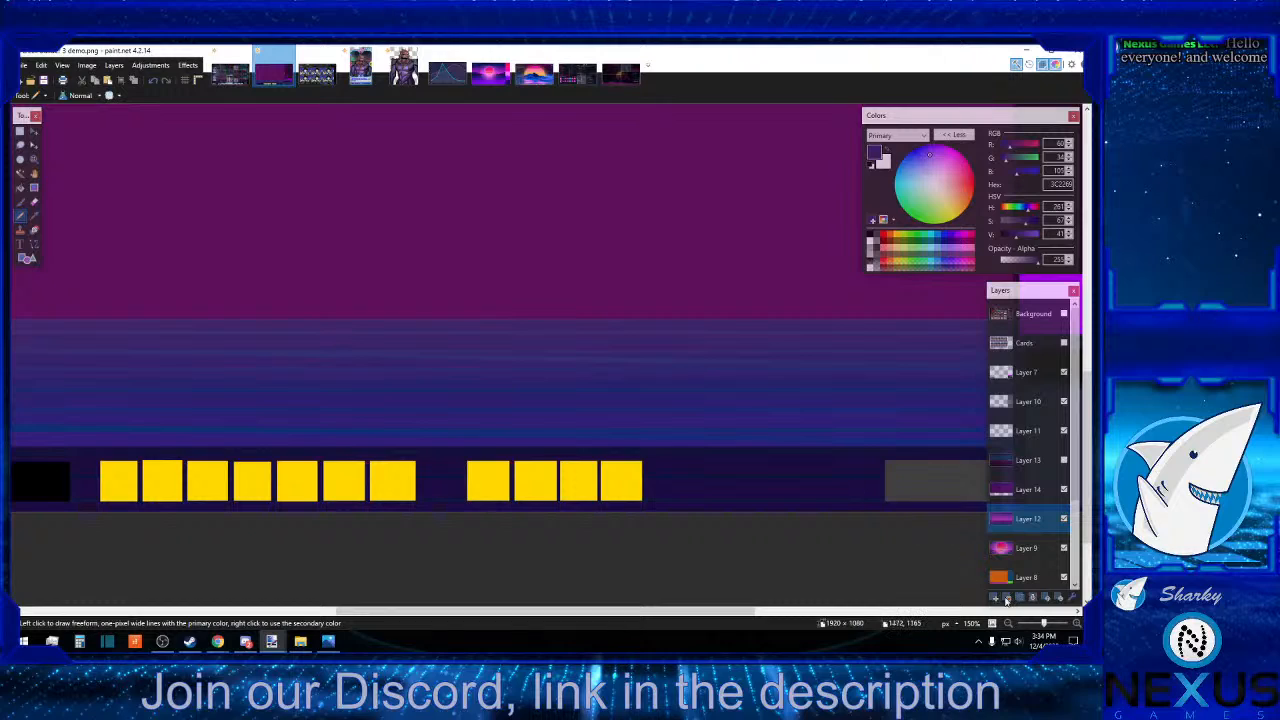
left_click(1075, 626)
left_click(1075, 626)
left_click(1075, 626)
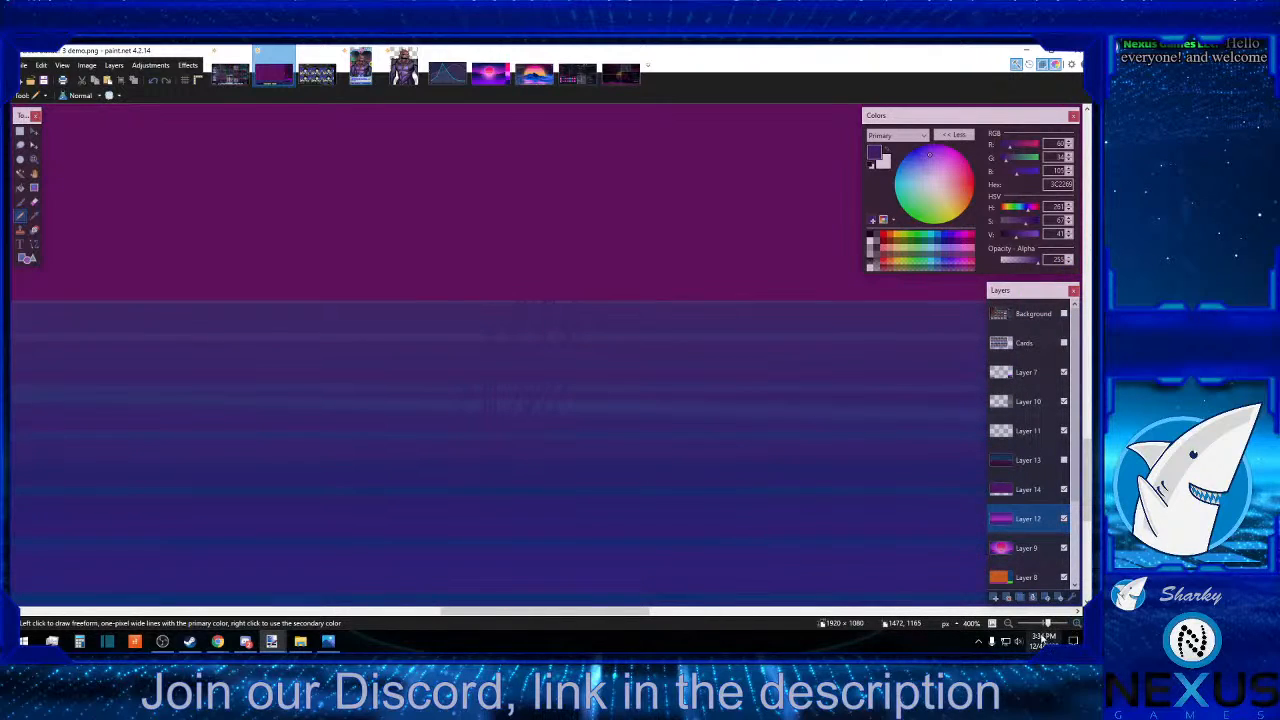
left_click(1010, 624)
left_click(1010, 624)
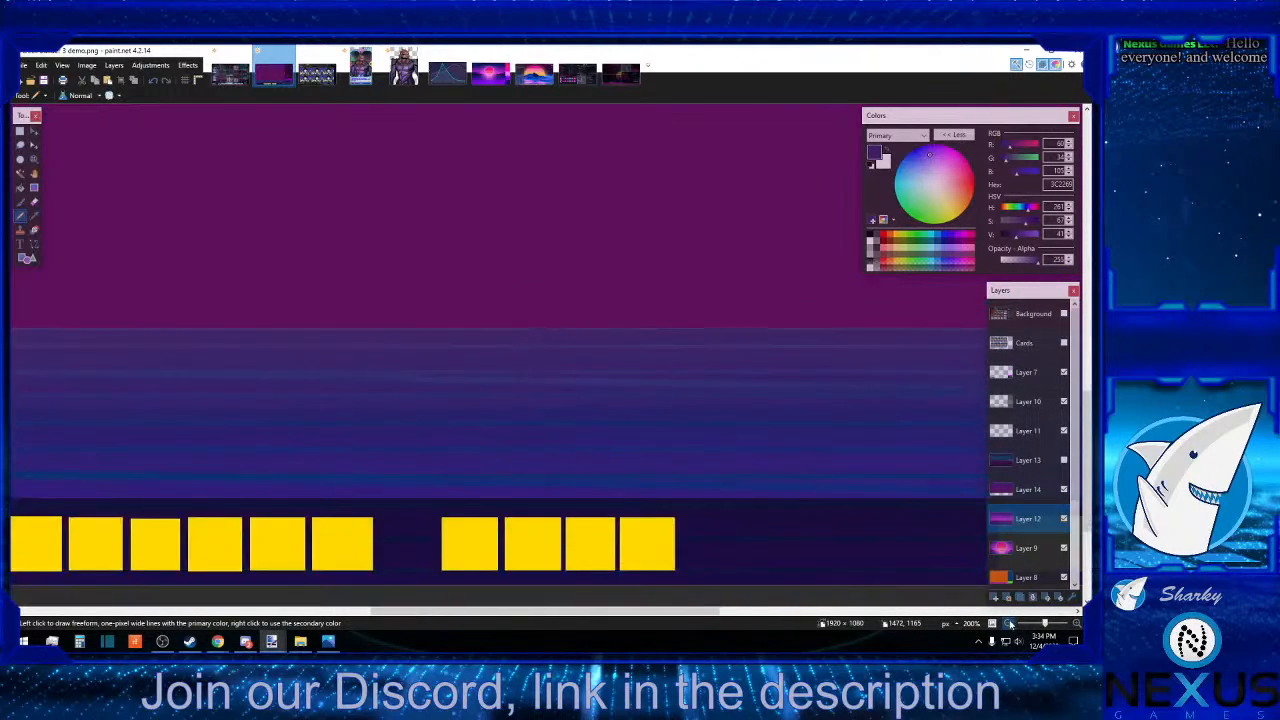
left_click(1010, 624)
left_click(1010, 624)
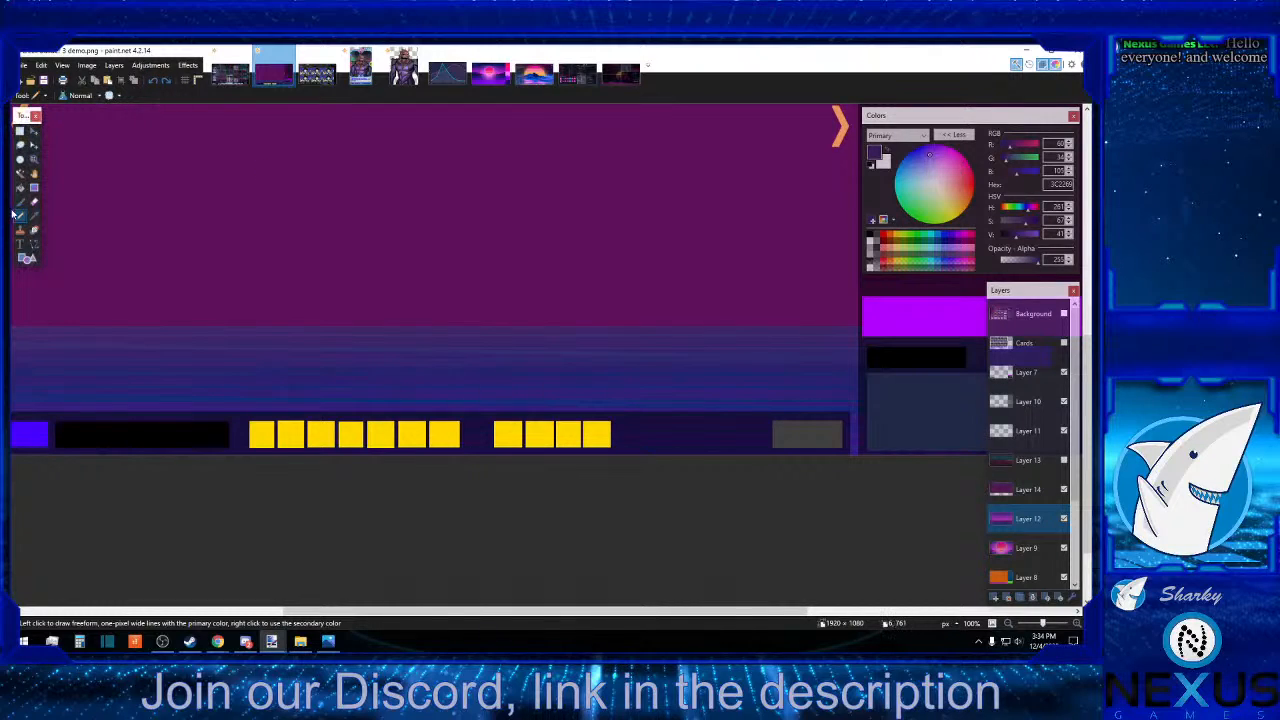
Add a layer above Layer 12 and draw a dark purple rectangle, about 2175 × 80 pixels, across the canvas along the gradient's lower edge.
left_click(33, 244)
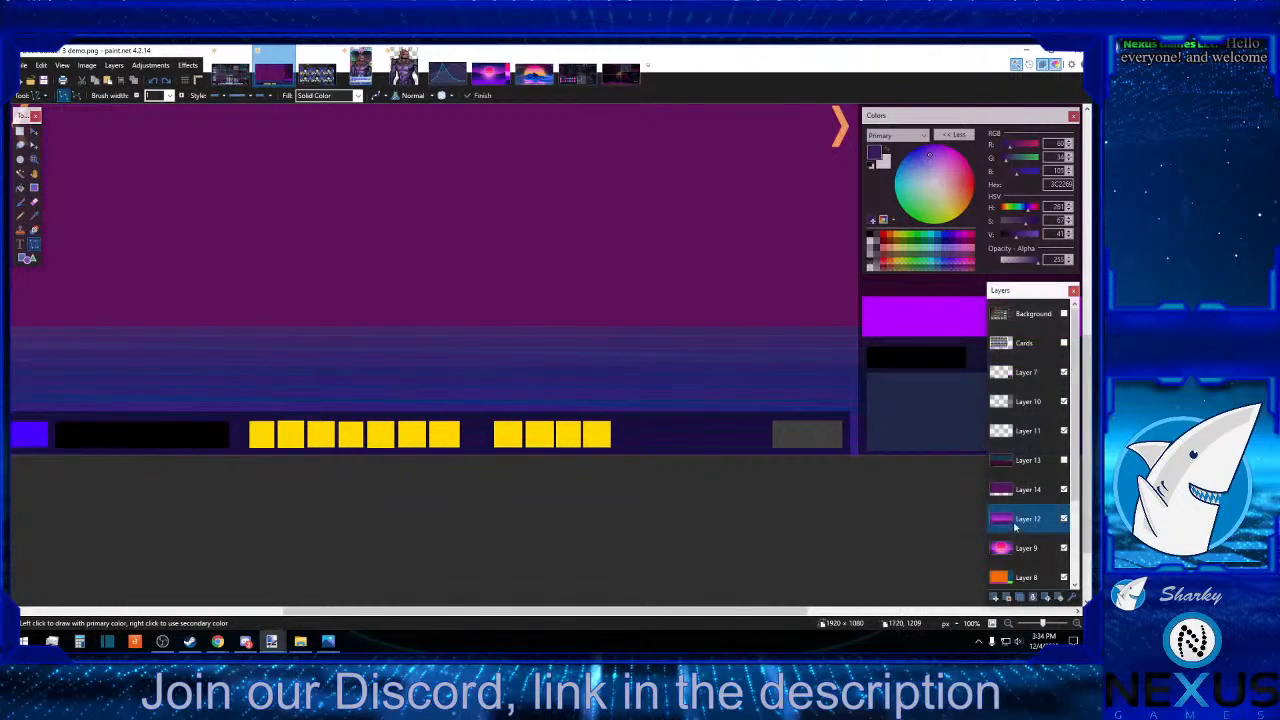
left_click(996, 598)
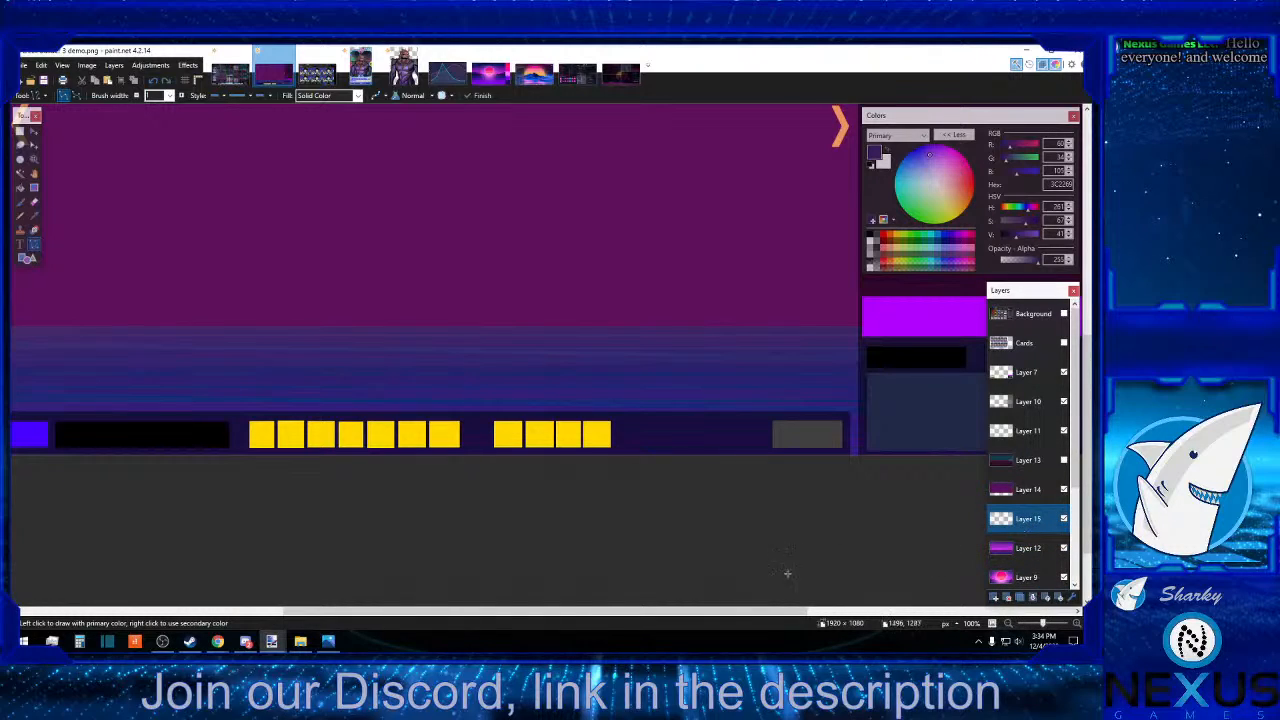
left_click_drag(717, 606, 480, 517)
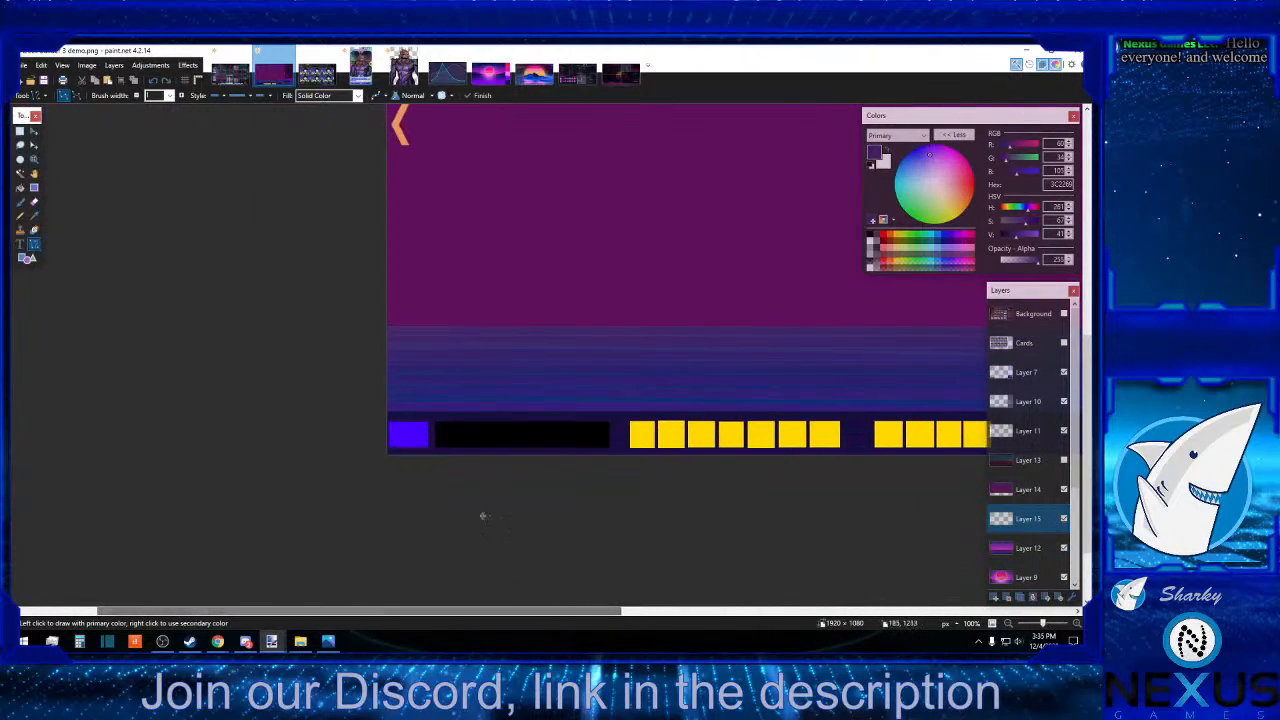
left_click(27, 258)
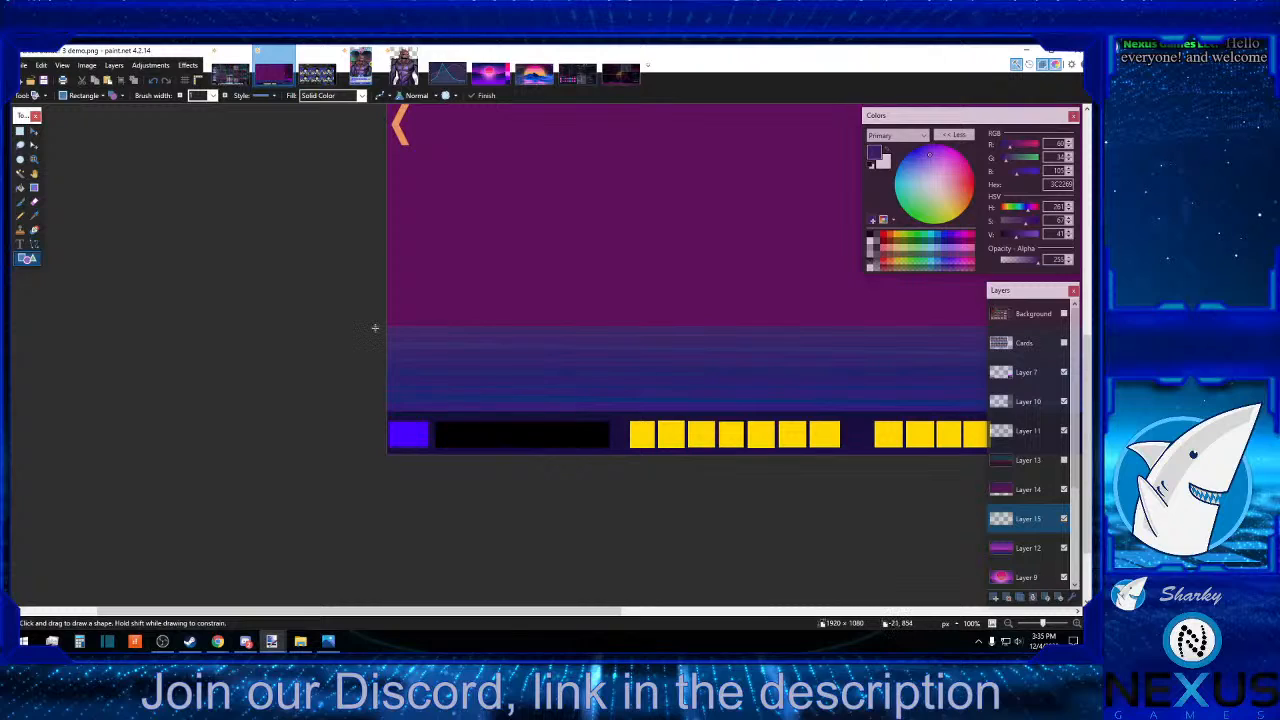
left_click_drag(381, 321, 1088, 354)
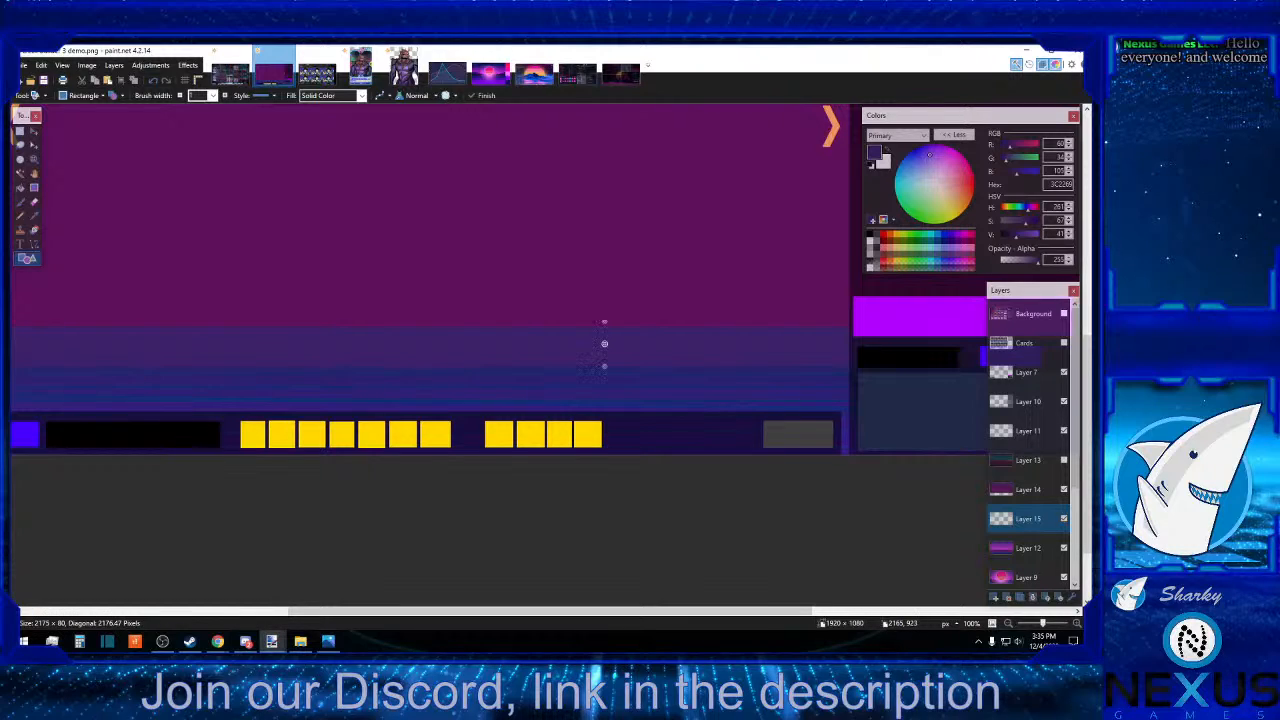
key("s")
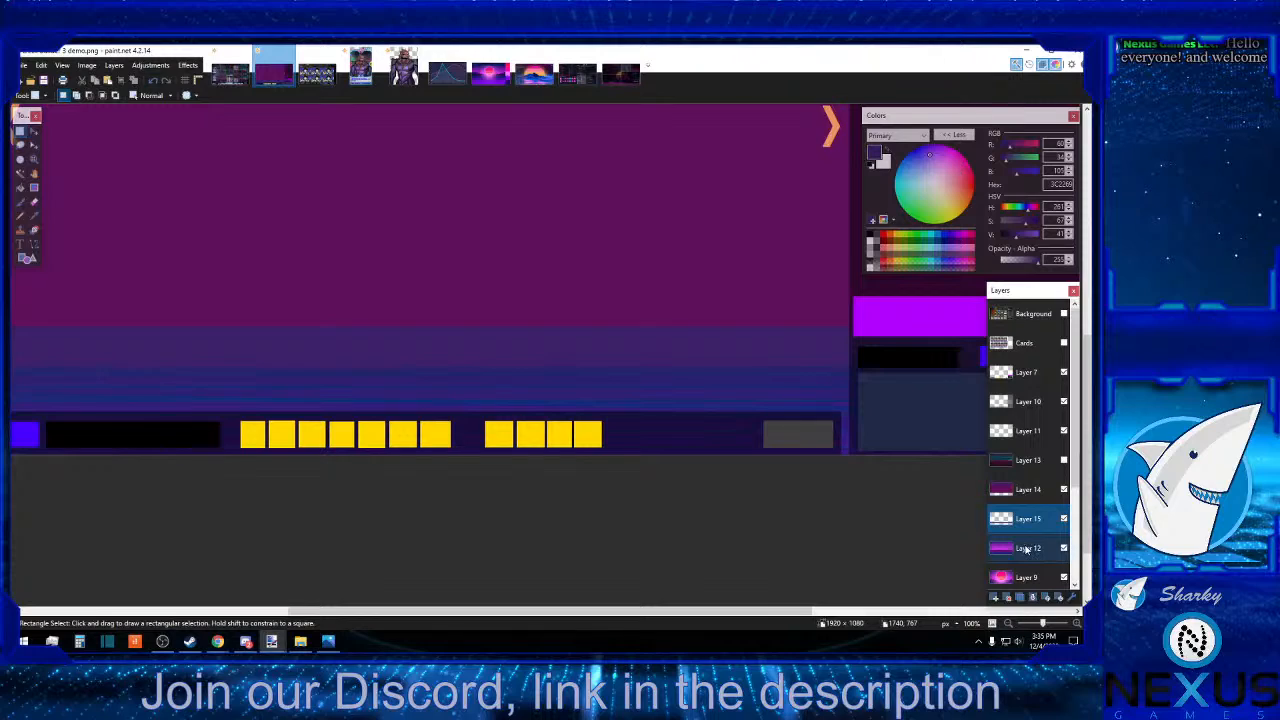
Sample the blue-purple band on Layer 12 just above the bottom bar as the primary colour, hex 301F76.
left_click(1028, 490)
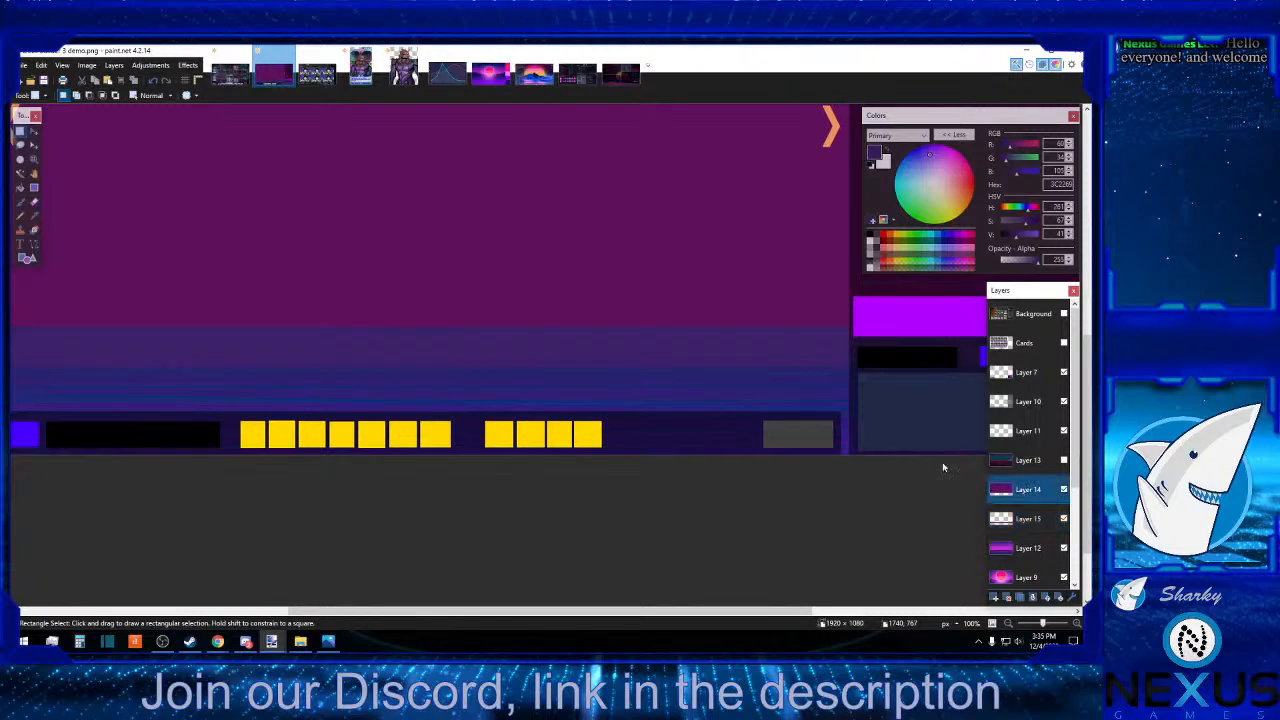
left_click(34, 216)
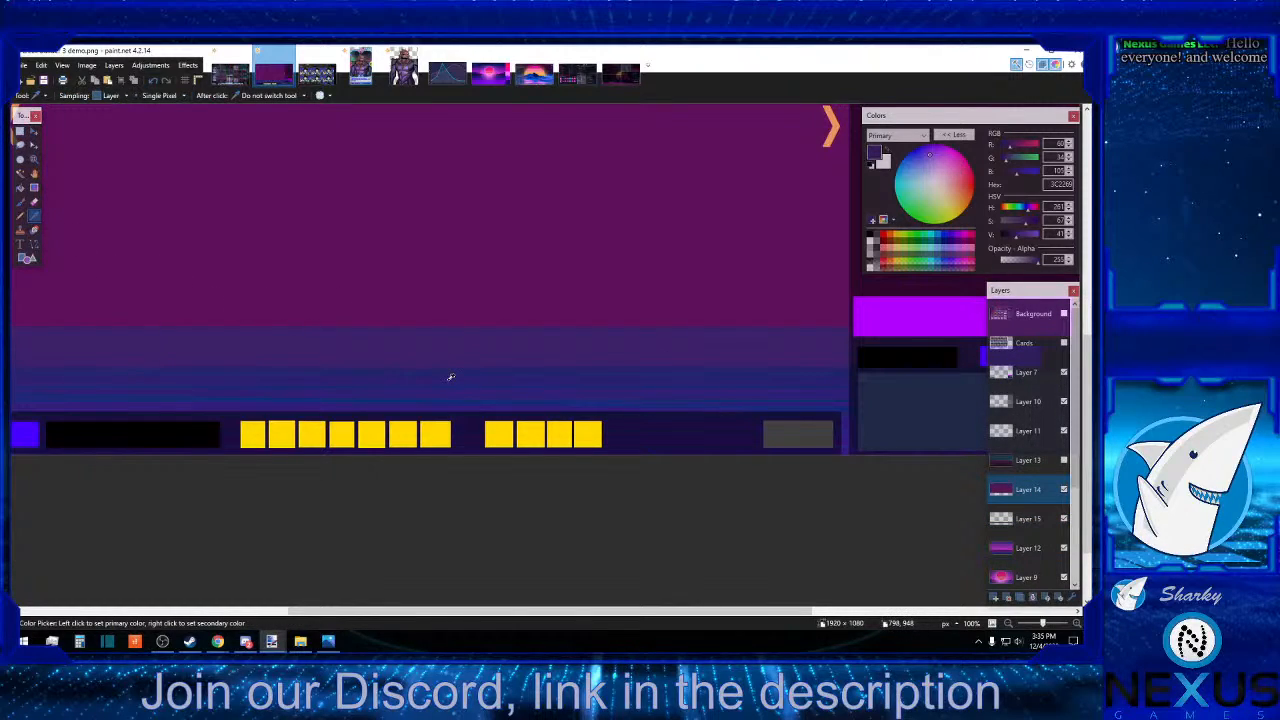
left_click(450, 376)
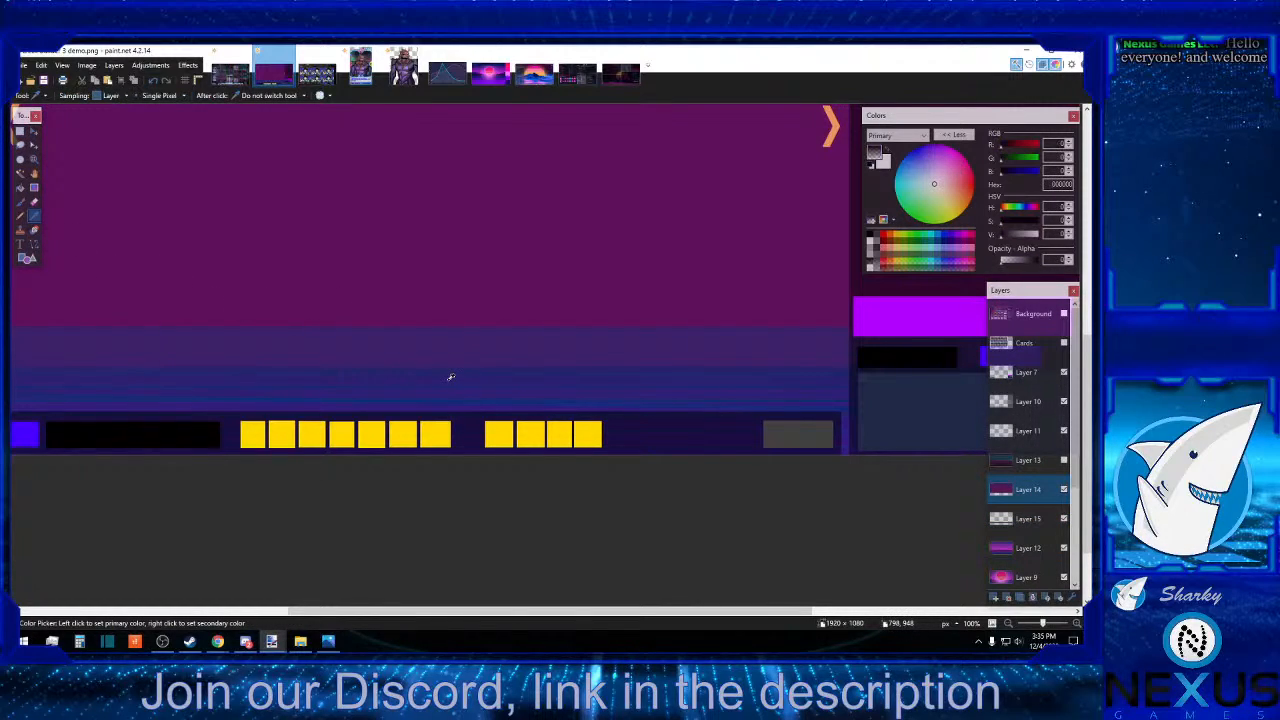
left_click(1024, 526)
left_click(1026, 547)
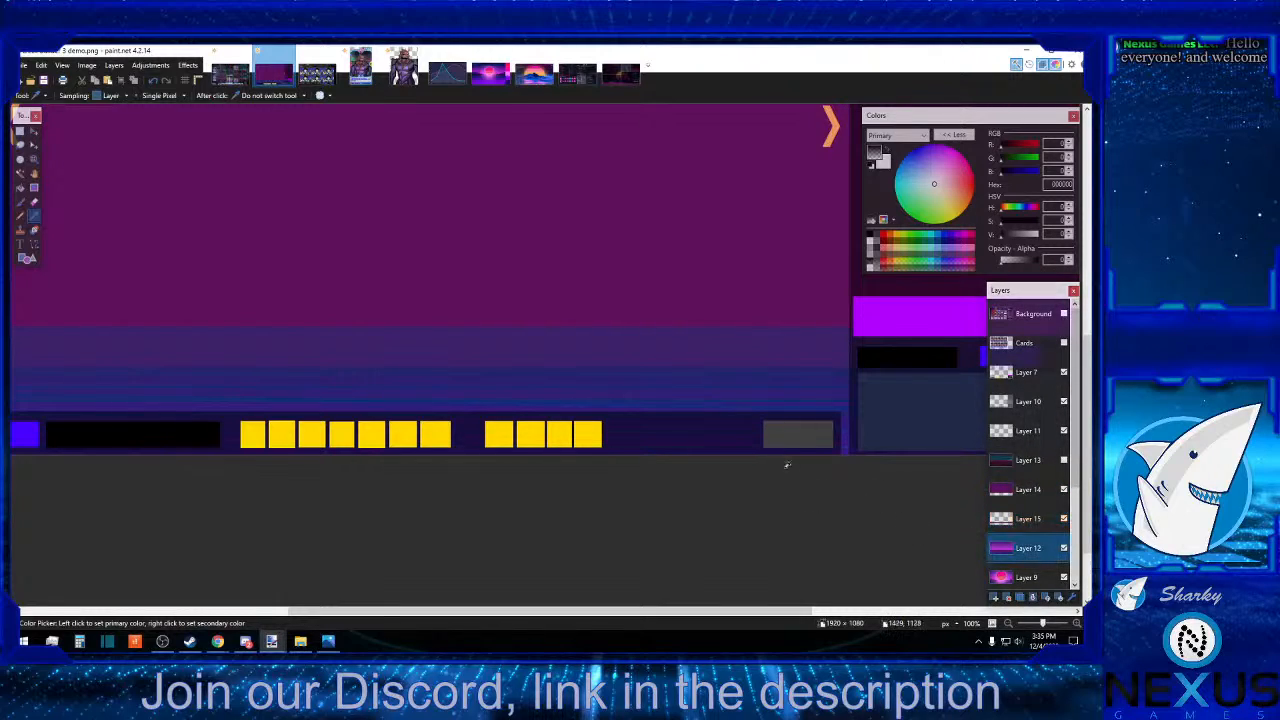
left_click(620, 388)
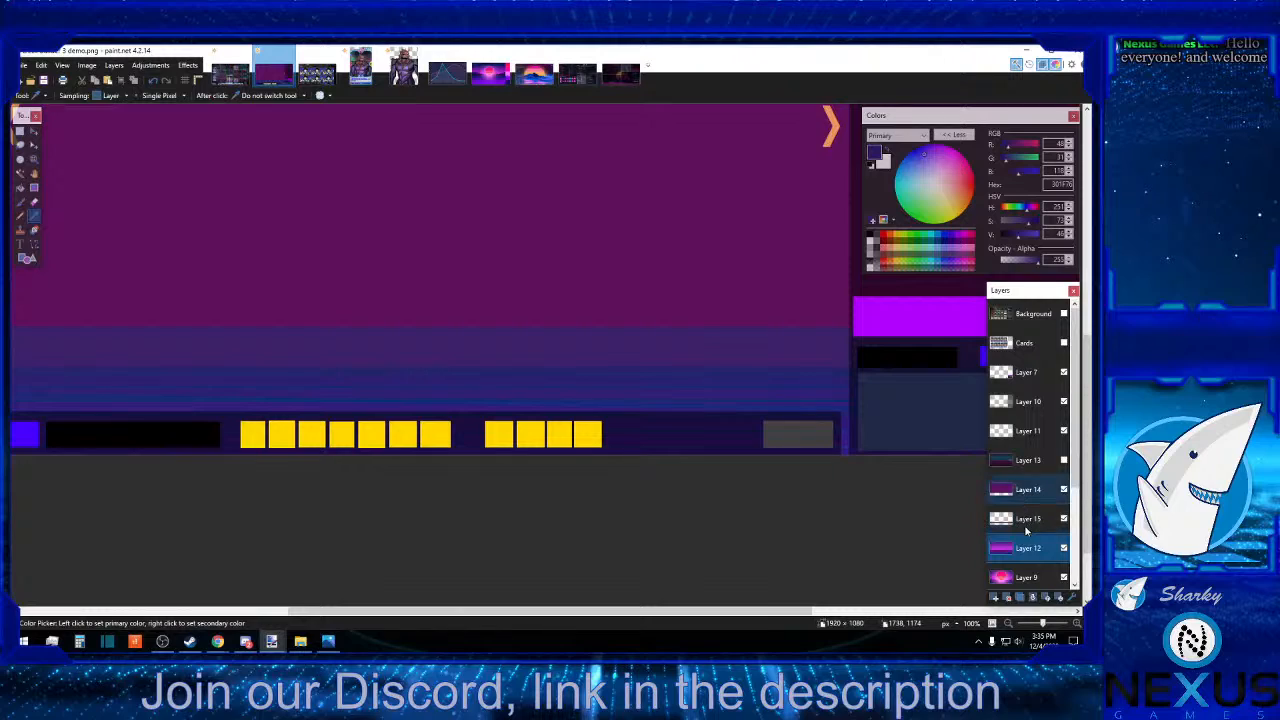
Add a layer directly above Layer 12 and draw a blue-purple rectangle, about 2298 × 192 pixels, over the canvas's striped lower band.
left_click(995, 597)
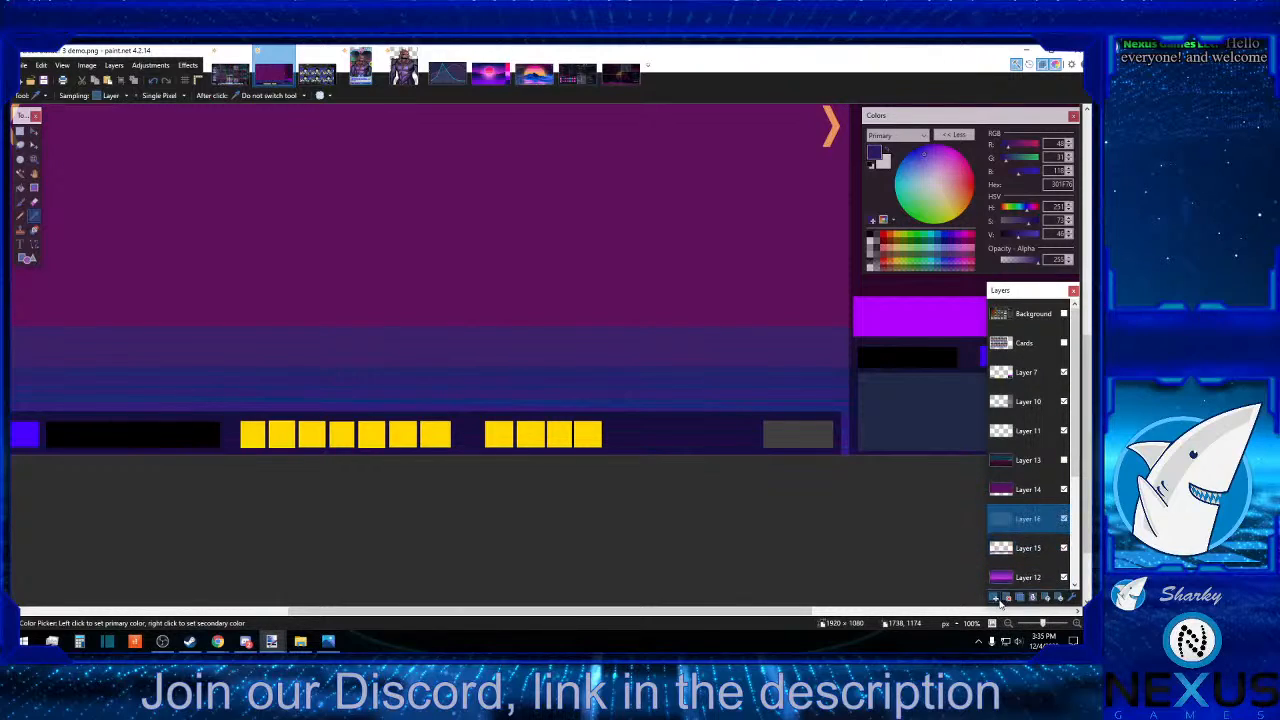
left_click(1059, 597)
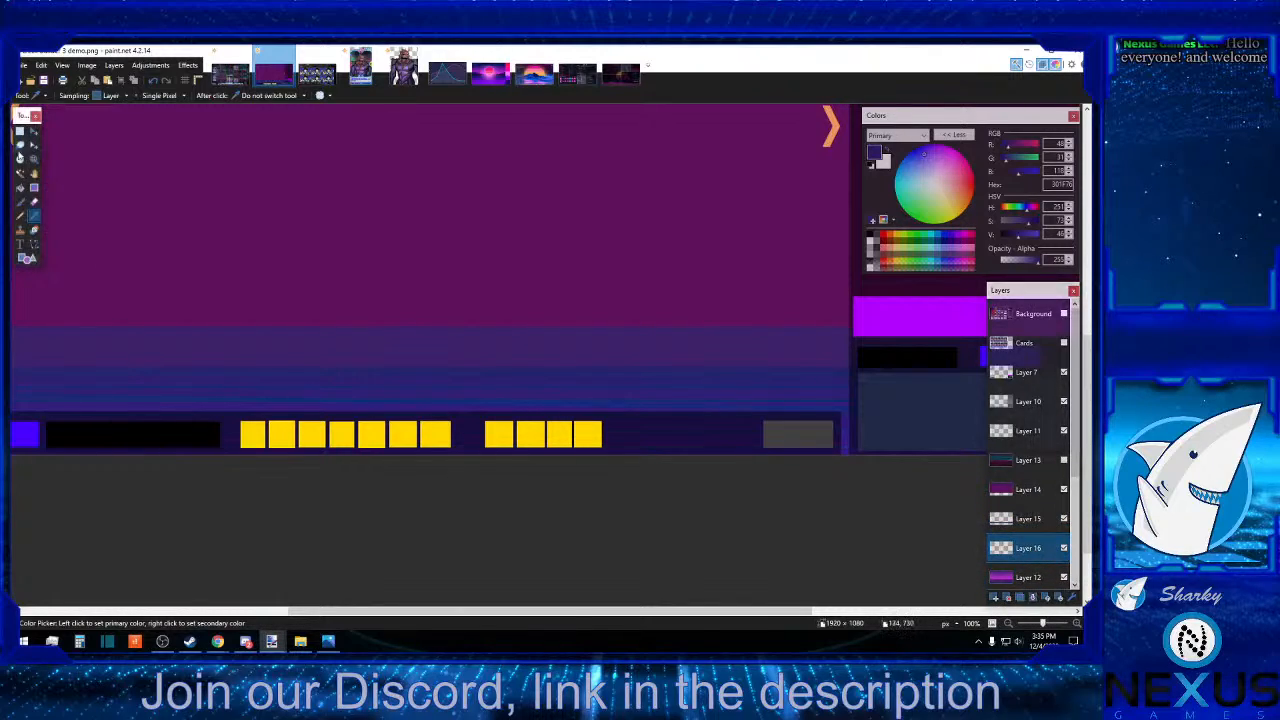
left_click(27, 258)
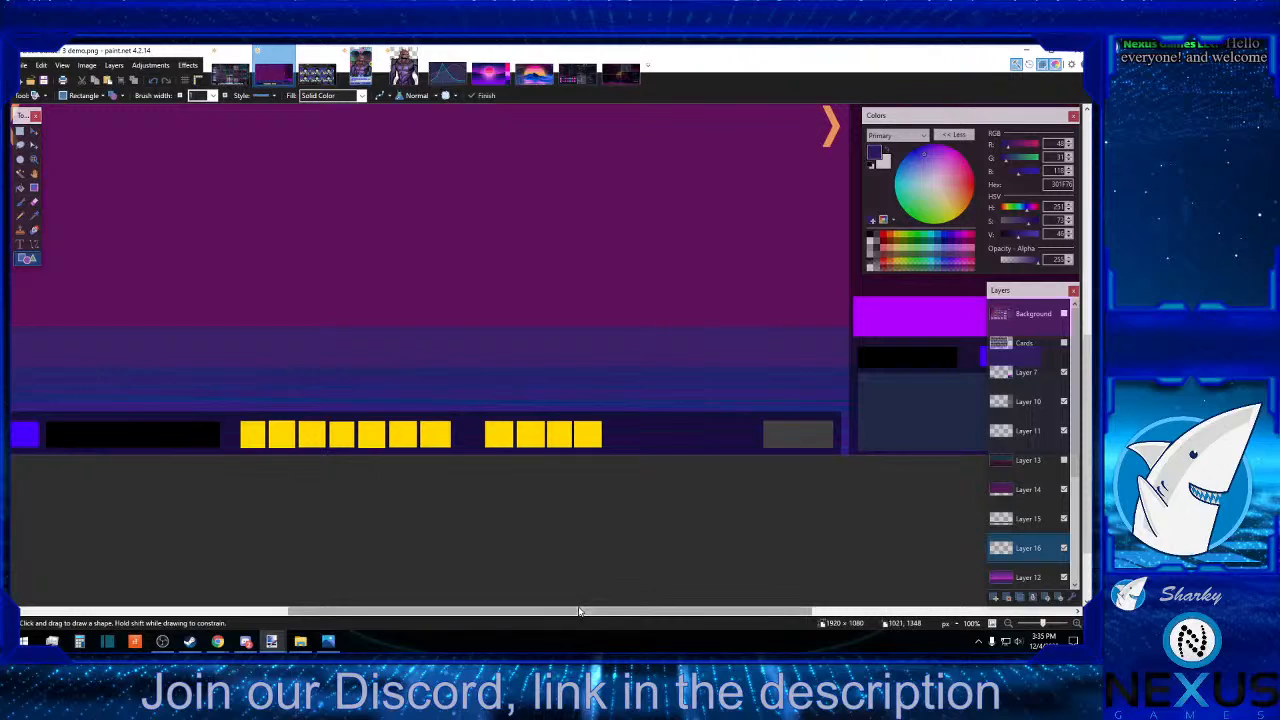
left_click_drag(584, 612, 342, 581)
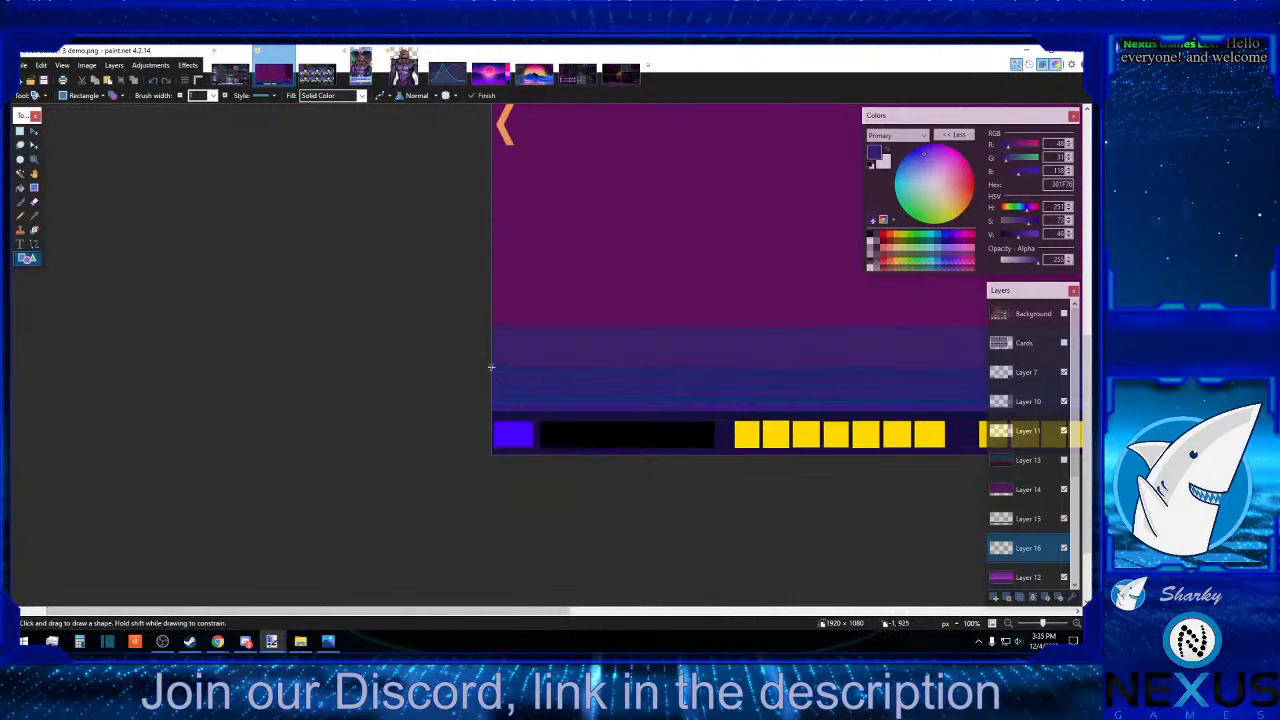
left_click_drag(488, 363, 1086, 470)
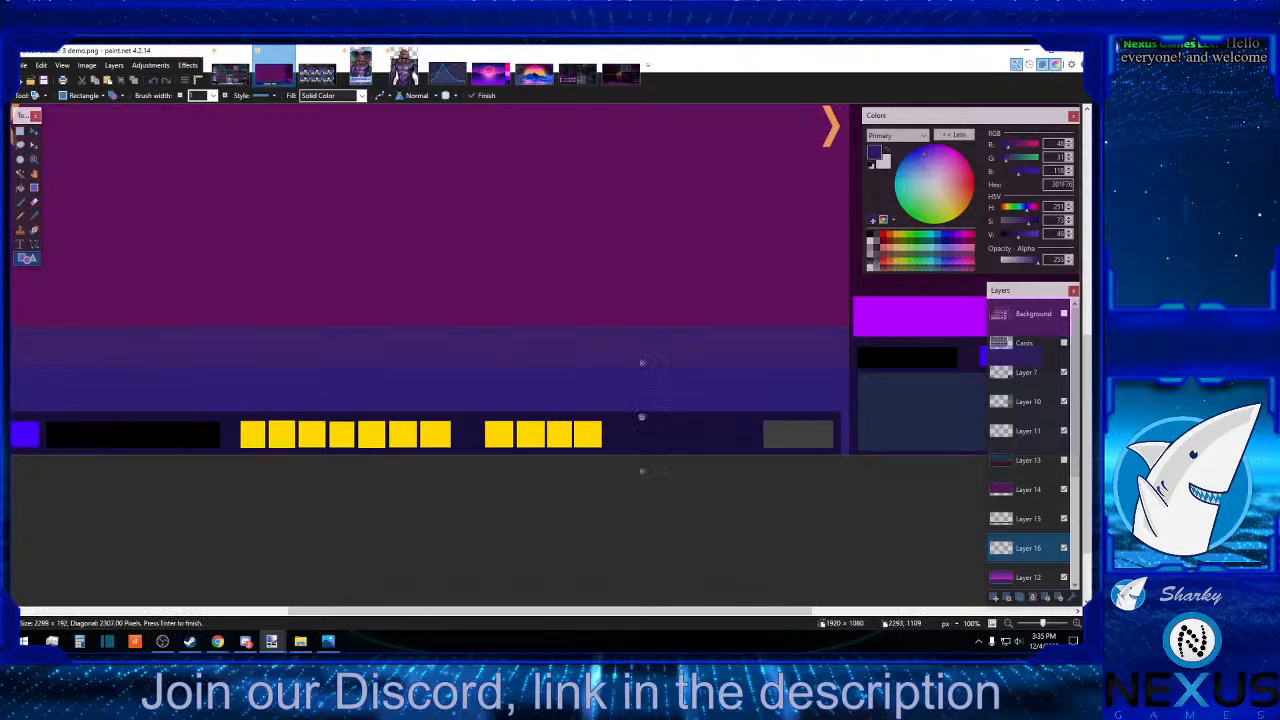
left_click(753, 512)
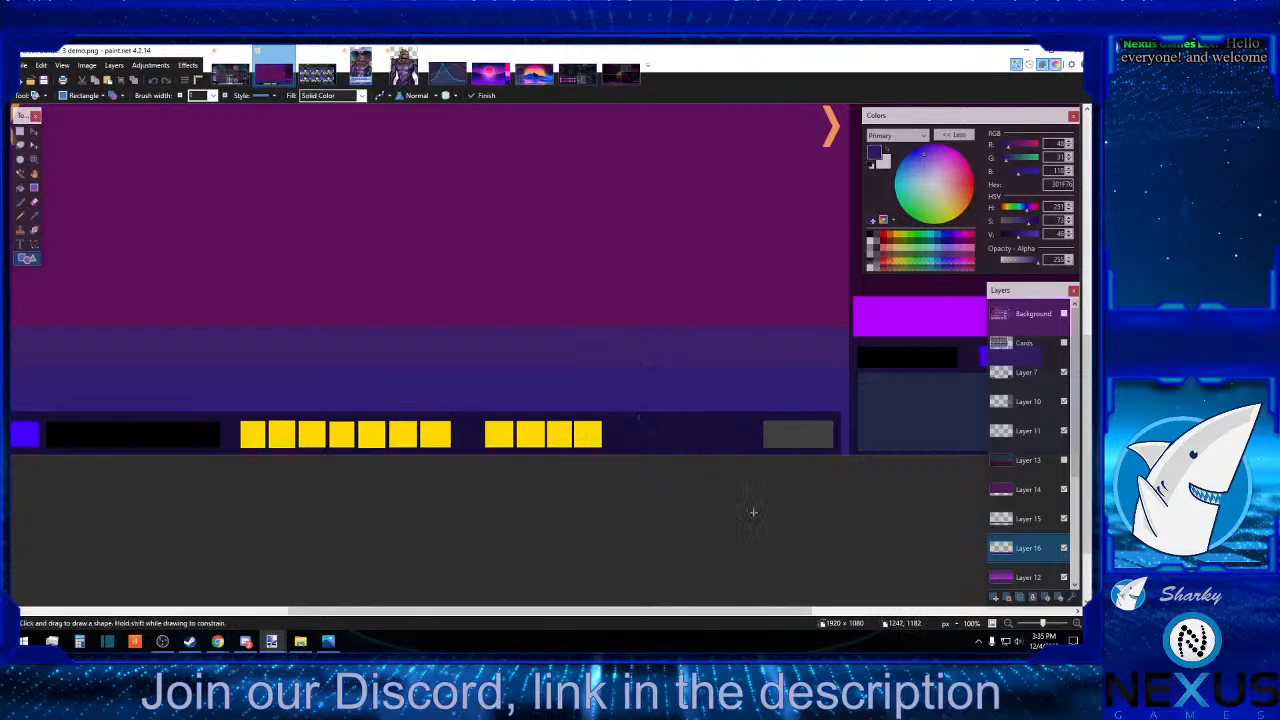
Merge Layer 15 down into Layer 16 to combine the two purple bands.
left_click(20, 131)
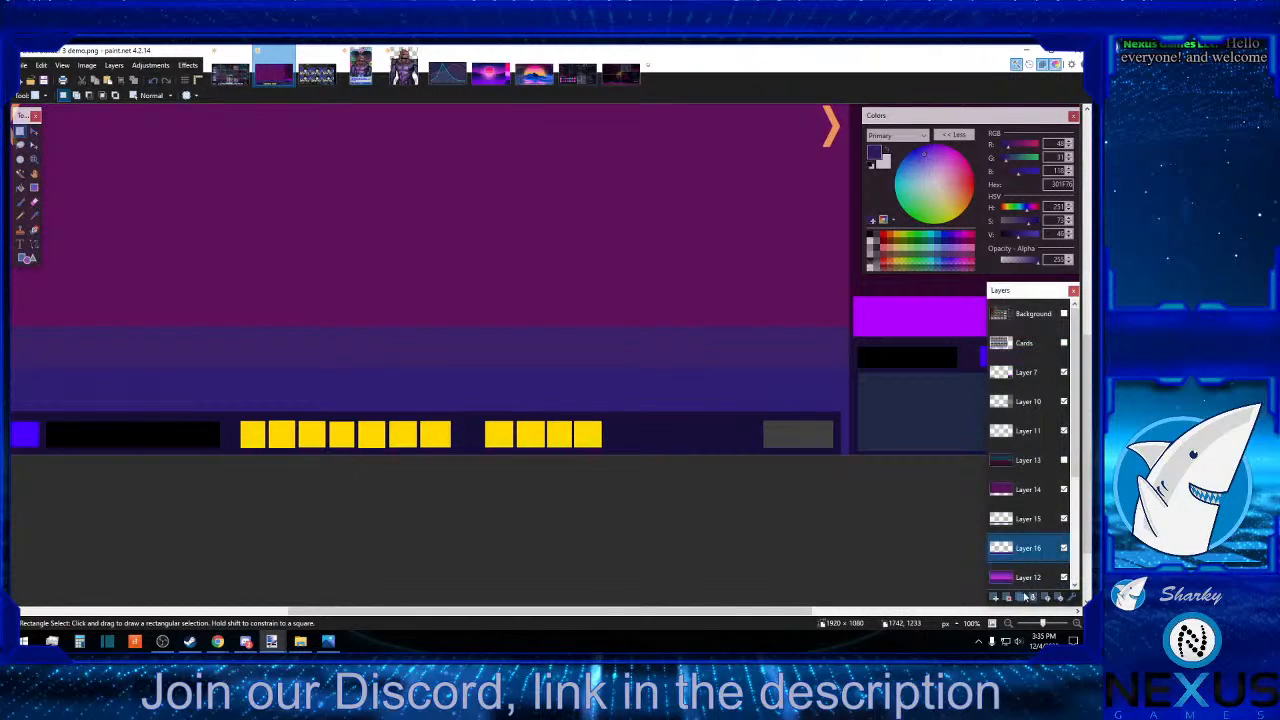
left_click(1037, 522)
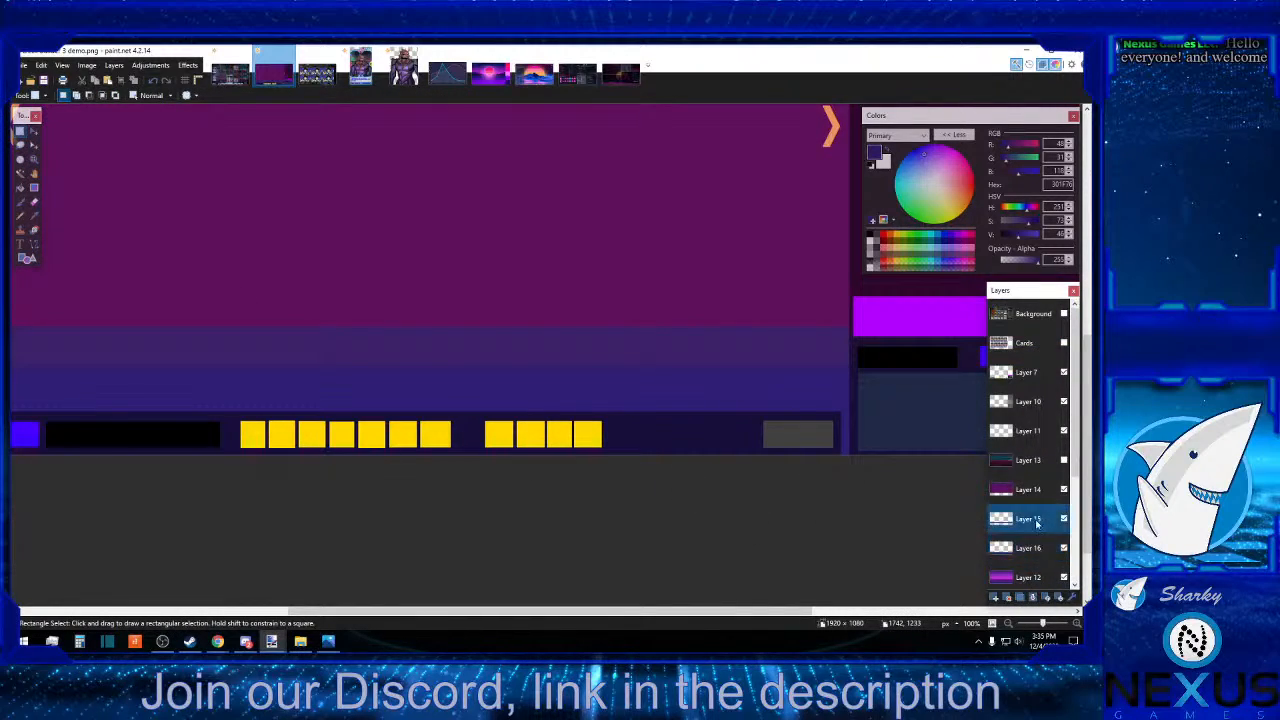
left_click(1034, 598)
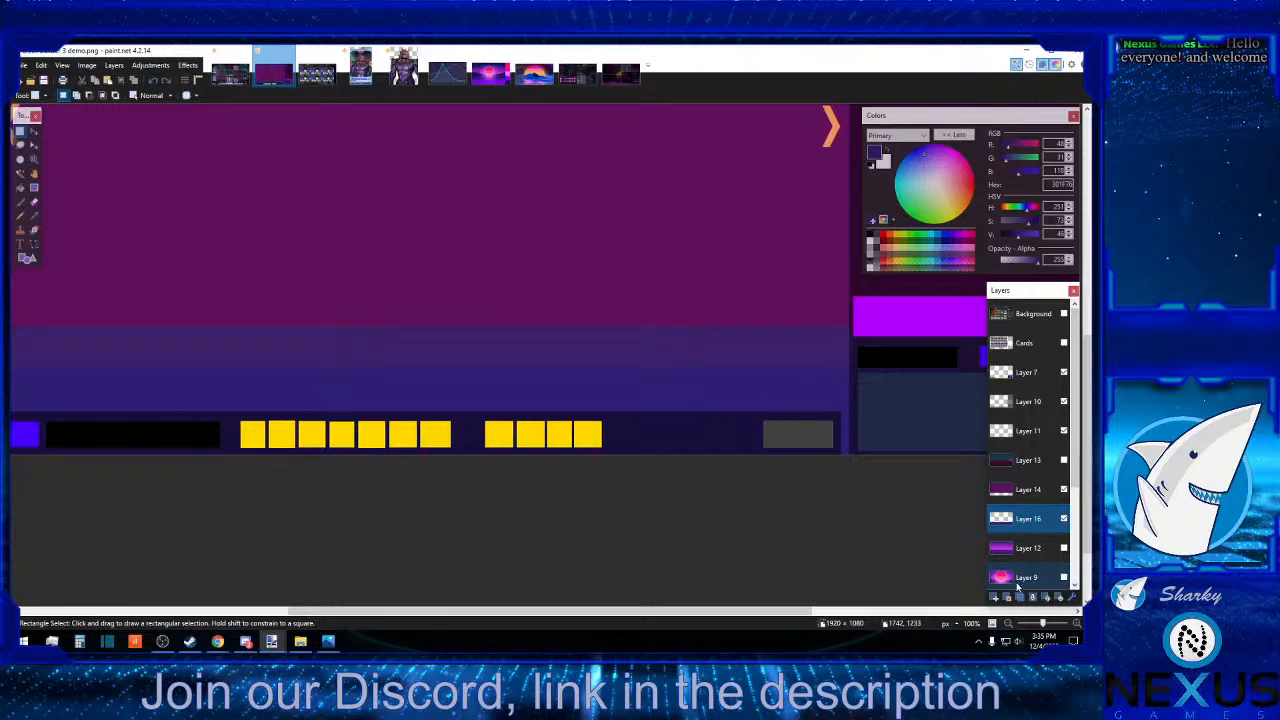
With Layers 12 and 9 hidden, show the Cards layer and briefly compare the mockup with the reference Background layer.
scroll(724, 553, "down", 3)
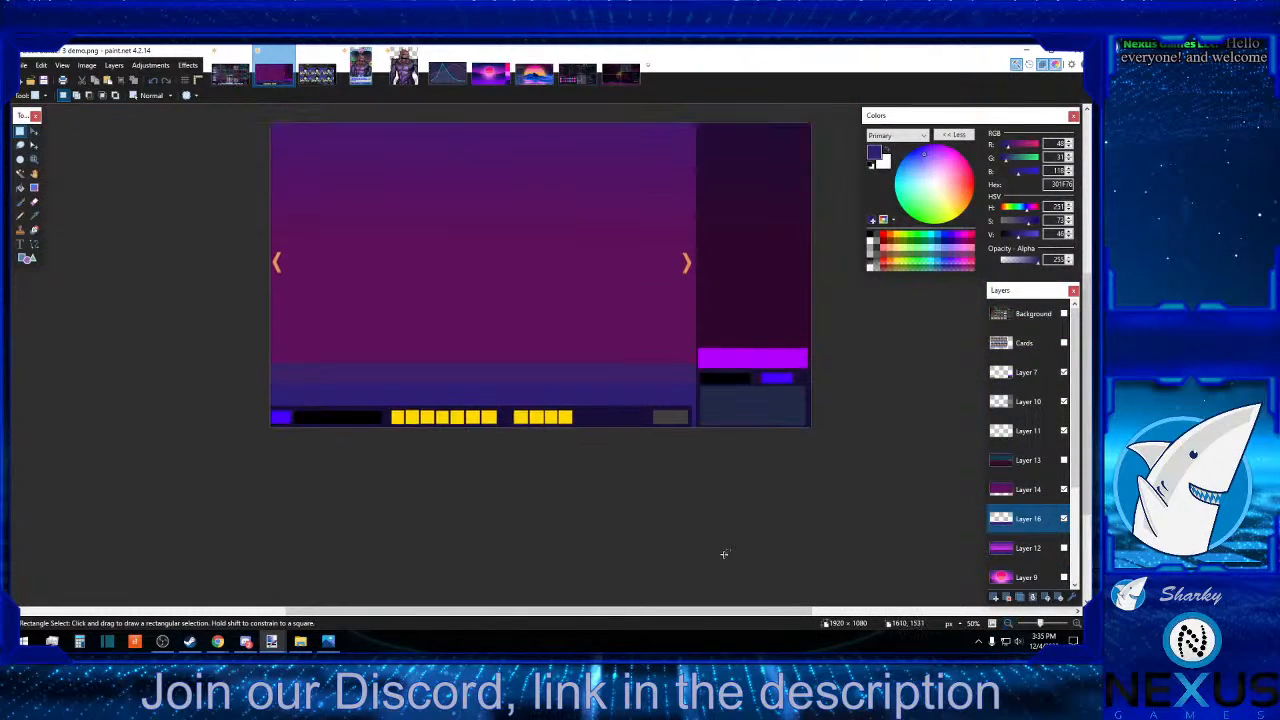
left_click(1064, 343)
left_click(1064, 313)
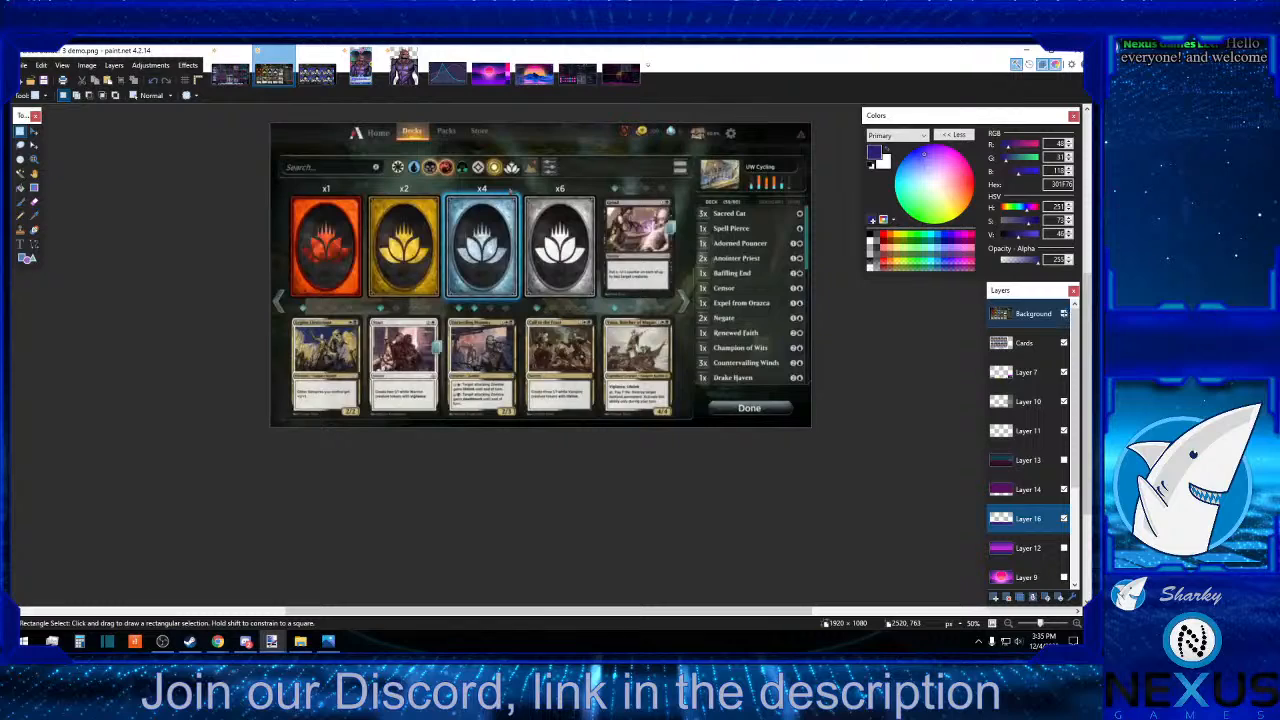
left_click(1064, 313)
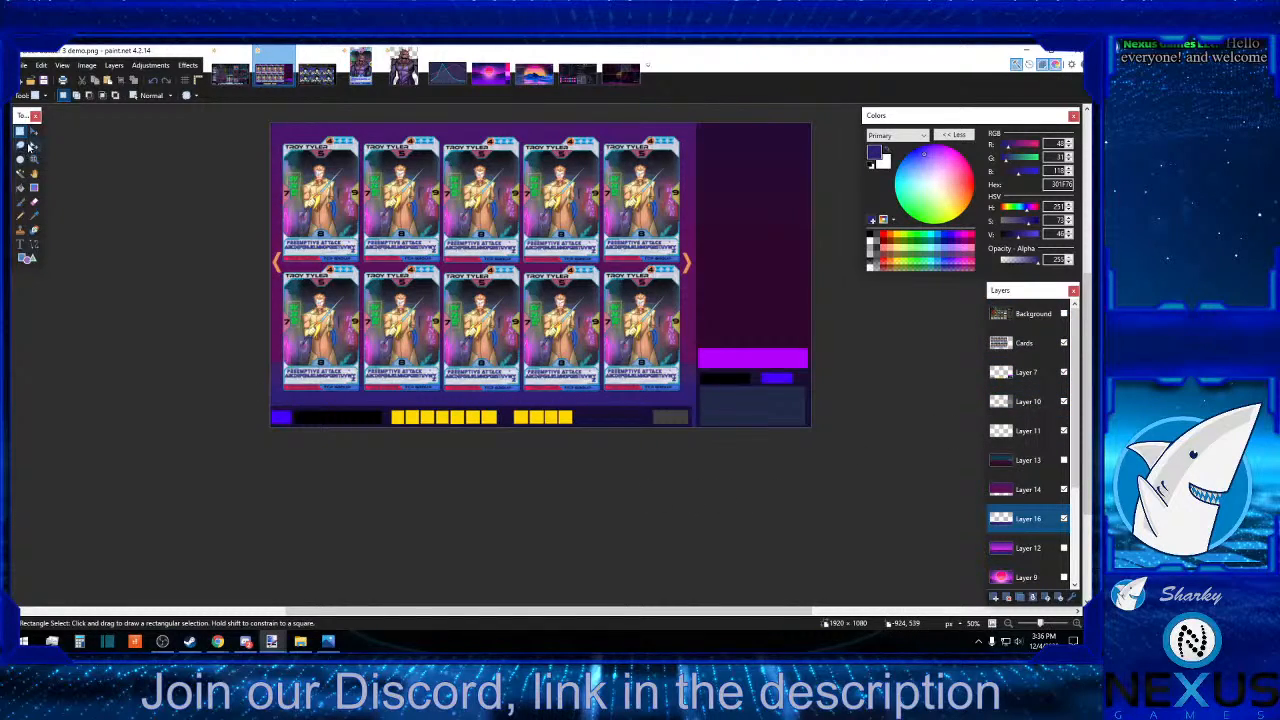
left_click(991, 623)
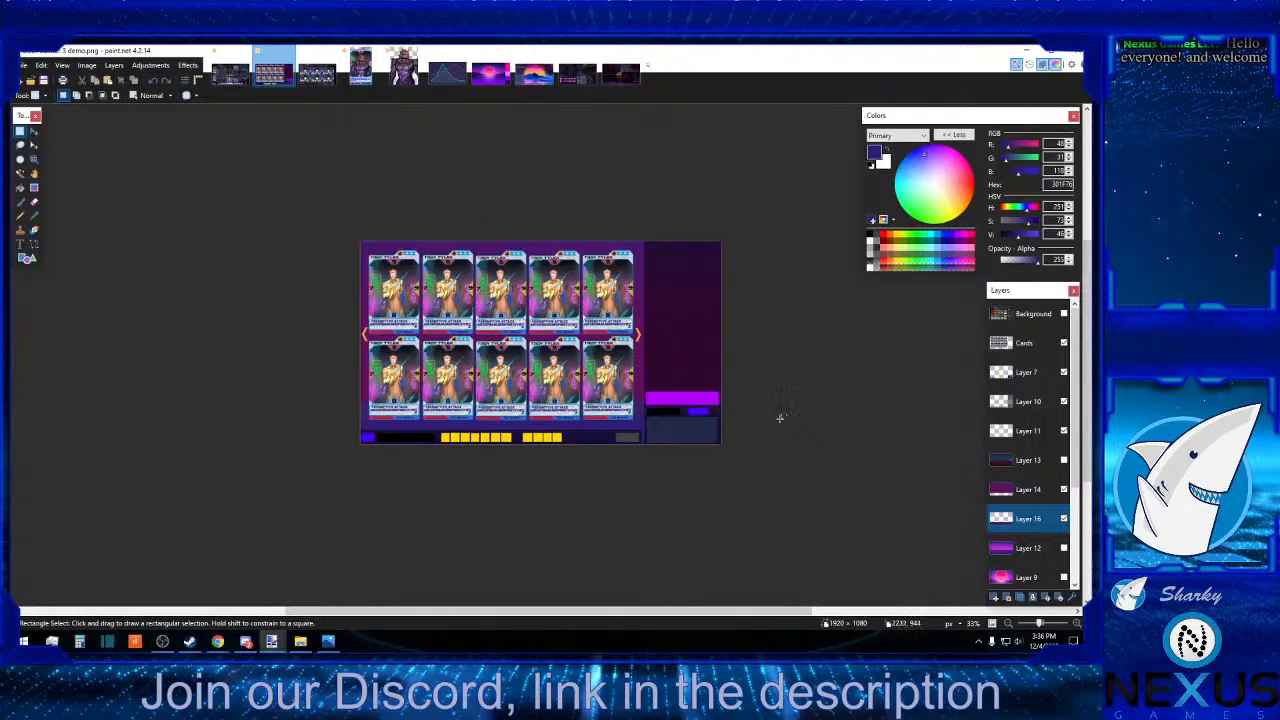
scroll(778, 419, "down", 2)
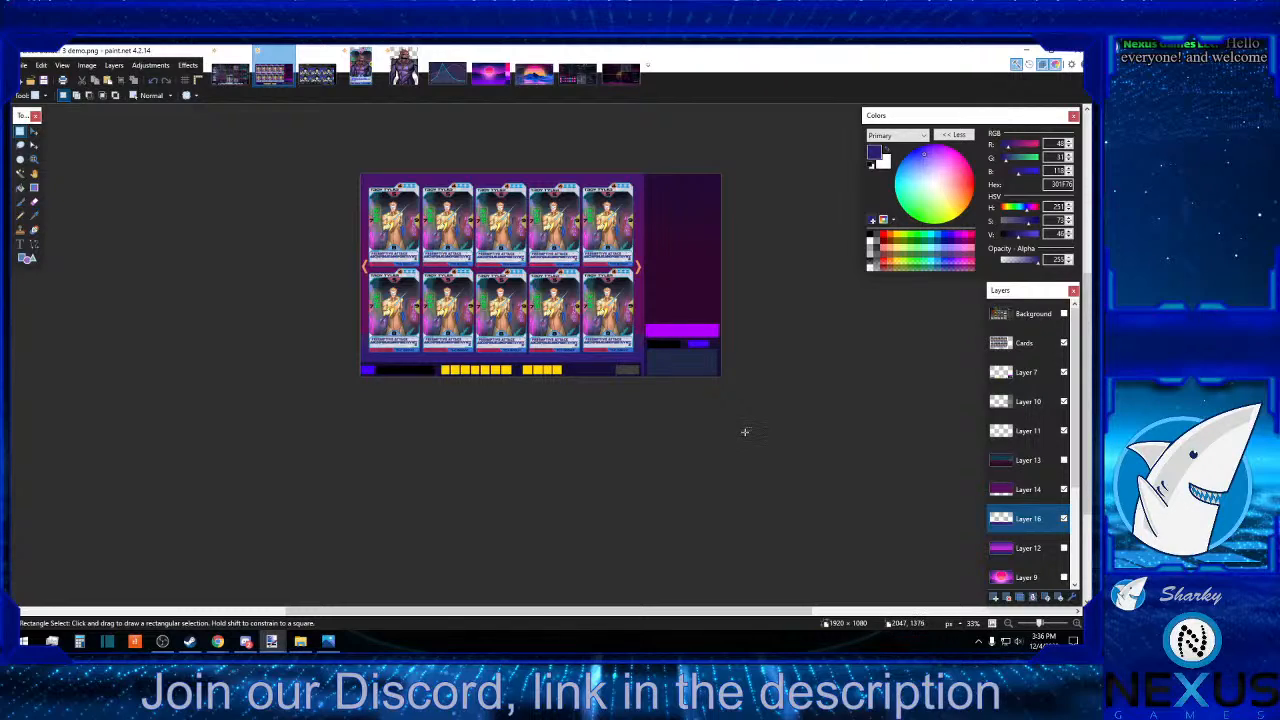
Delete the unused Layer 12 and Layer 9 from the image.
scroll(1040, 541, "down", 3)
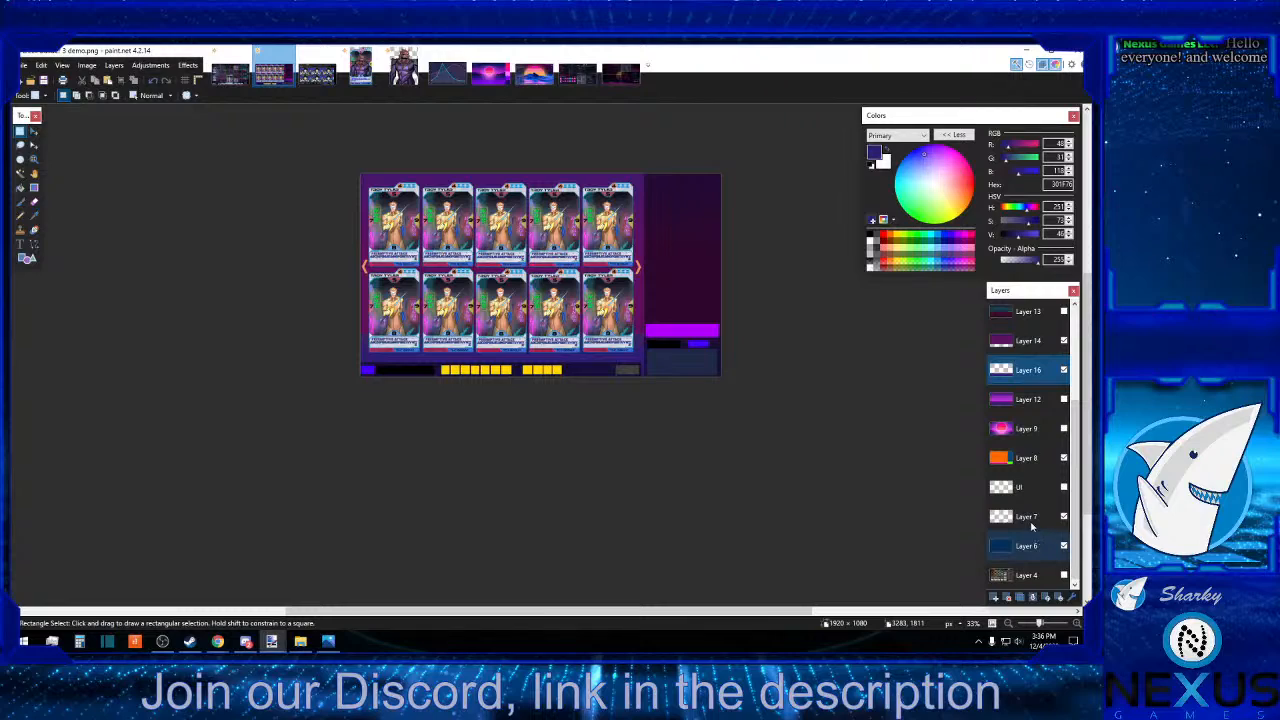
left_click(1022, 432)
left_click(1020, 401)
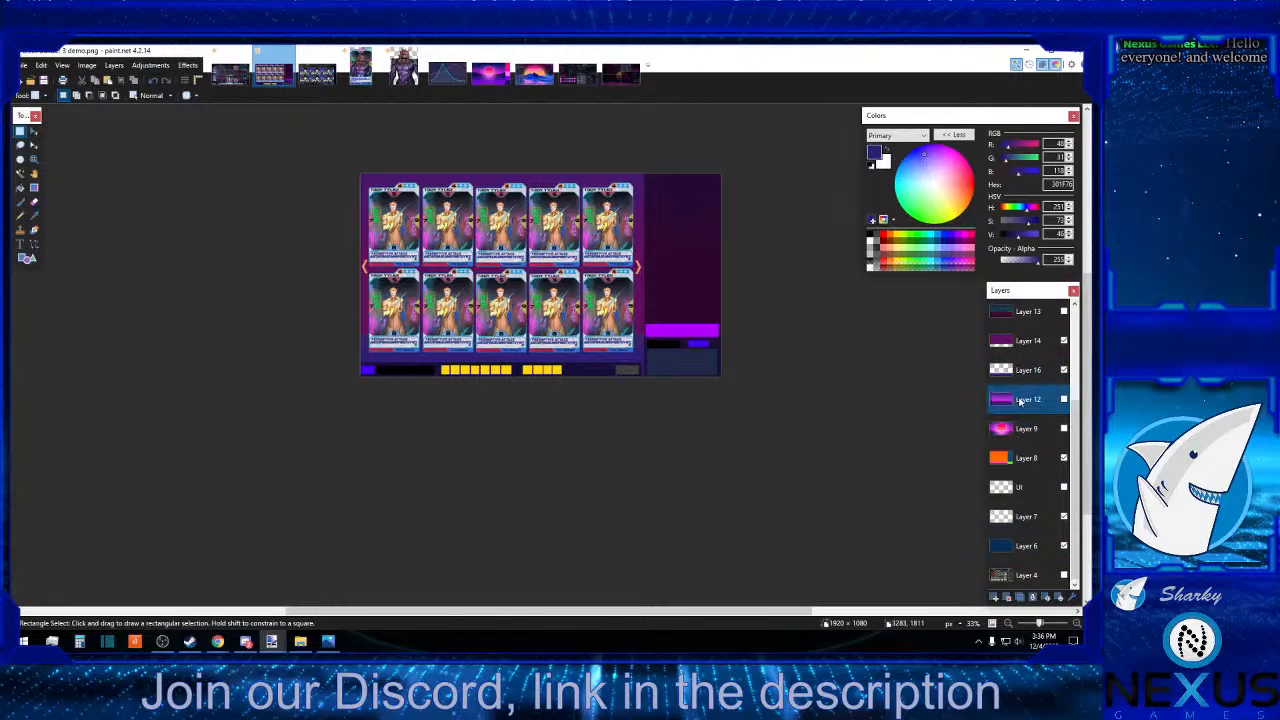
left_click(1012, 598)
left_click(1012, 598)
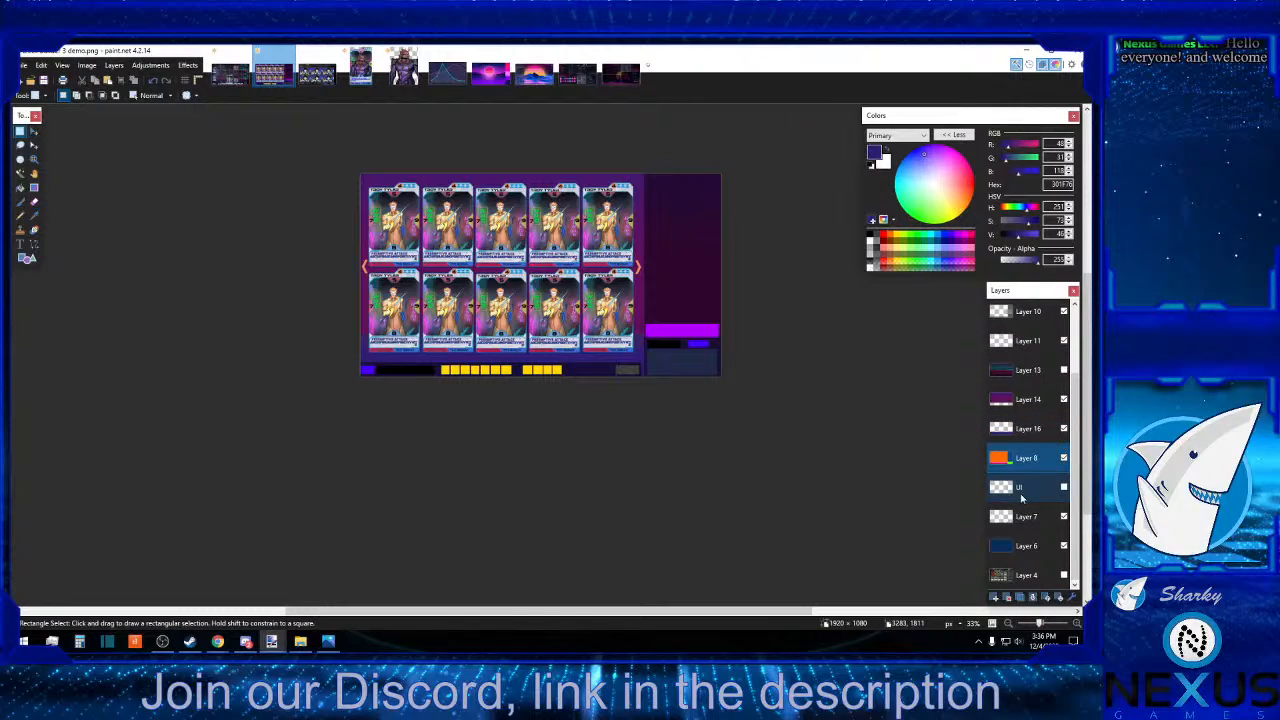
left_click(1033, 547)
scroll(1023, 528, "up", 1)
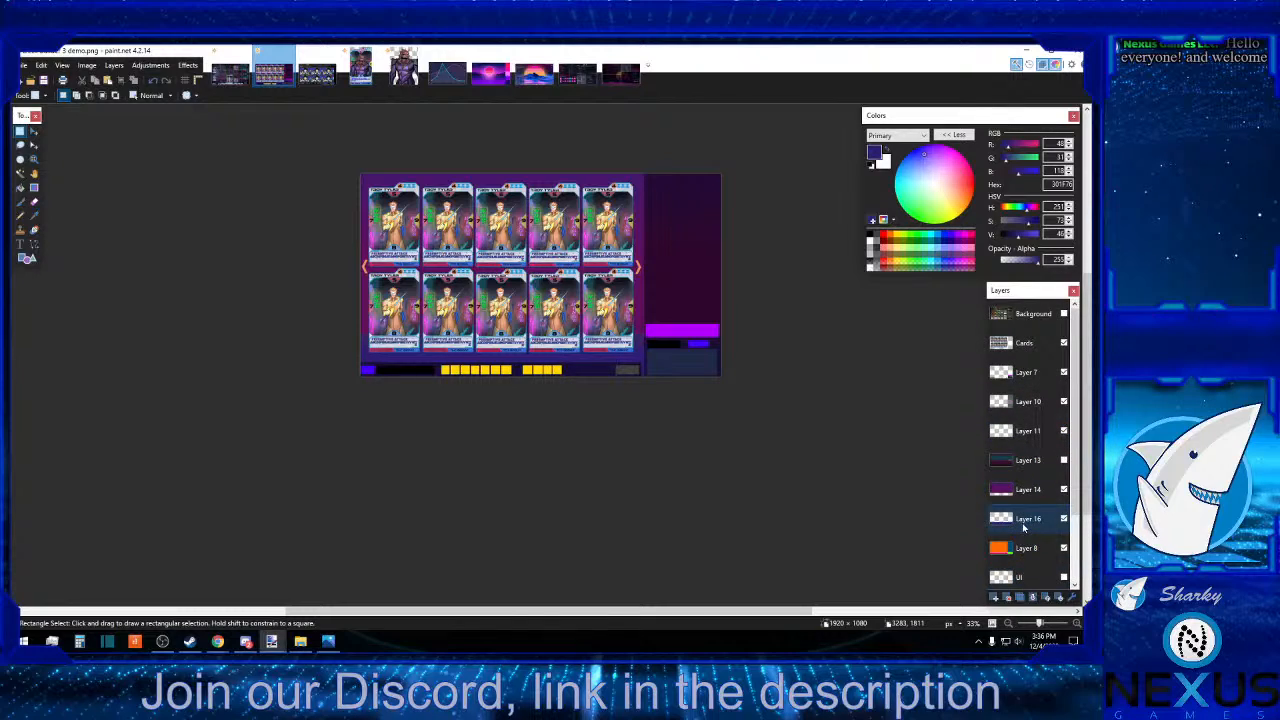
scroll(1023, 528, "down", 1)
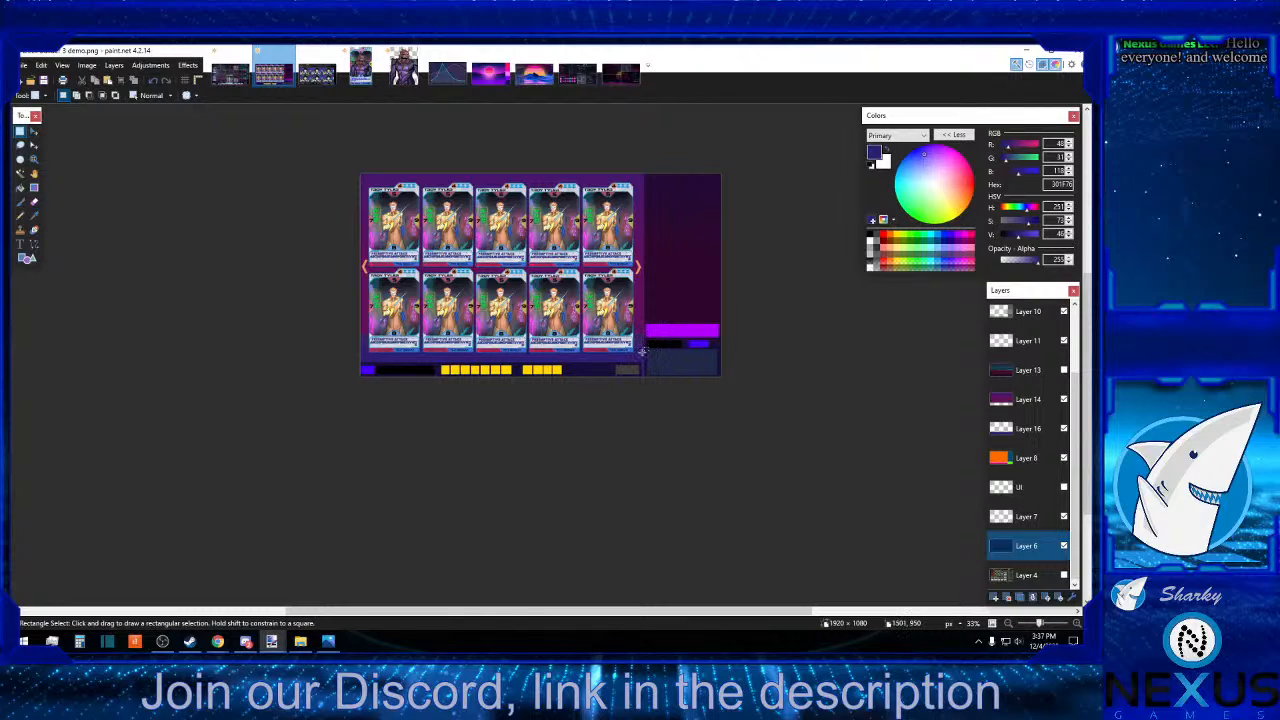
left_click_drag(641, 351, 644, 381)
left_click_drag(723, 384, 718, 173)
left_click_drag(632, 172, 737, 175)
left_click_drag(743, 383, 363, 384)
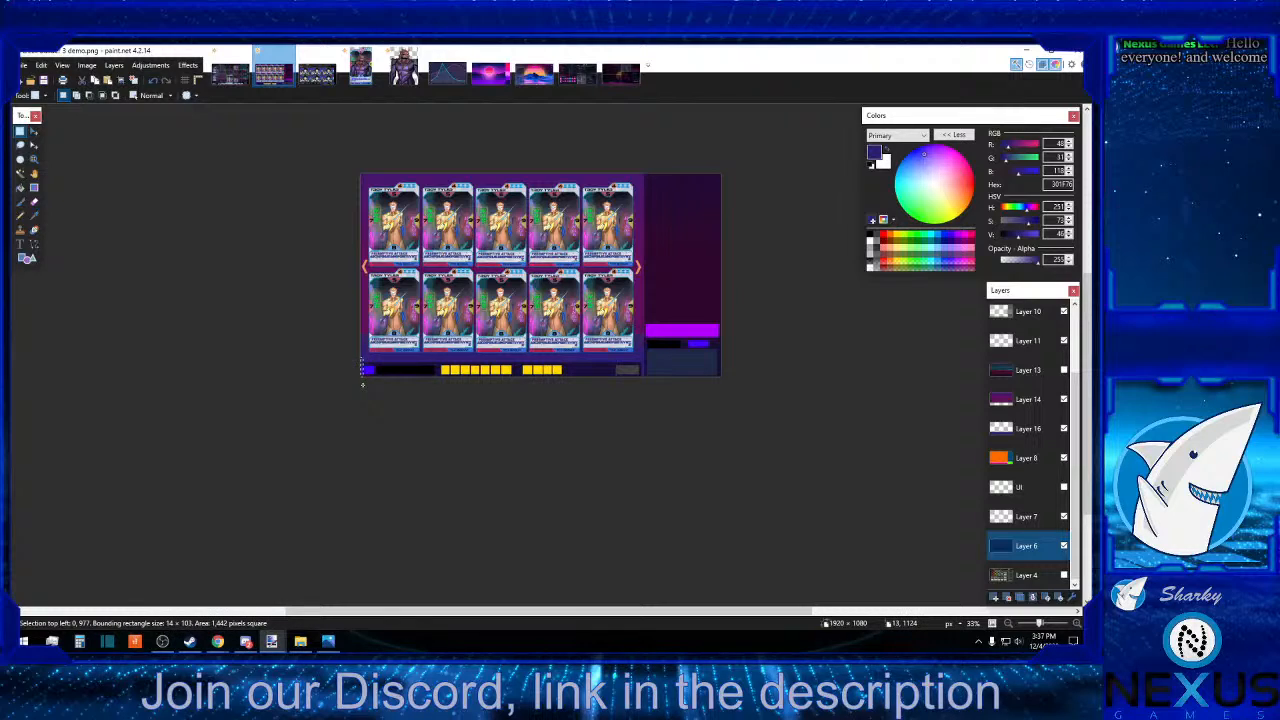
left_click(506, 411)
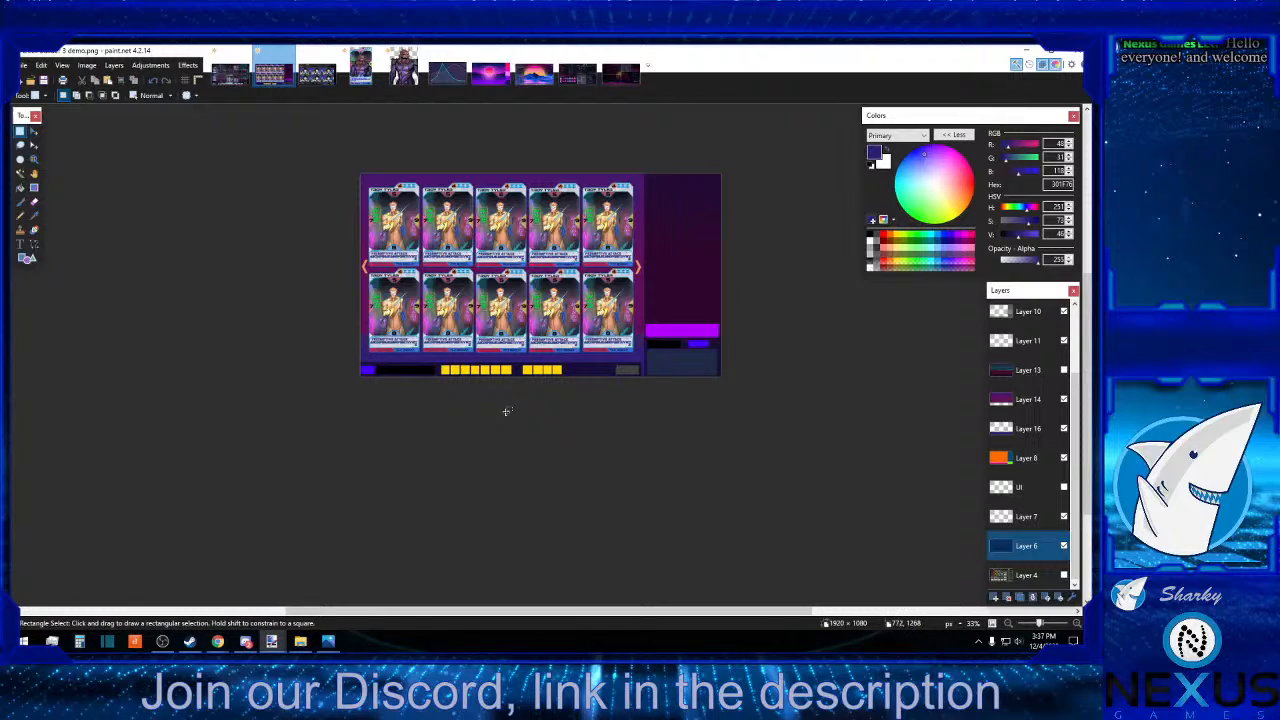
On Layer 10, clear a 416 × 13 pixel strip along the lower edge of the sidebar's bright purple bar and deselect it.
left_click(1075, 632)
left_click(1075, 632)
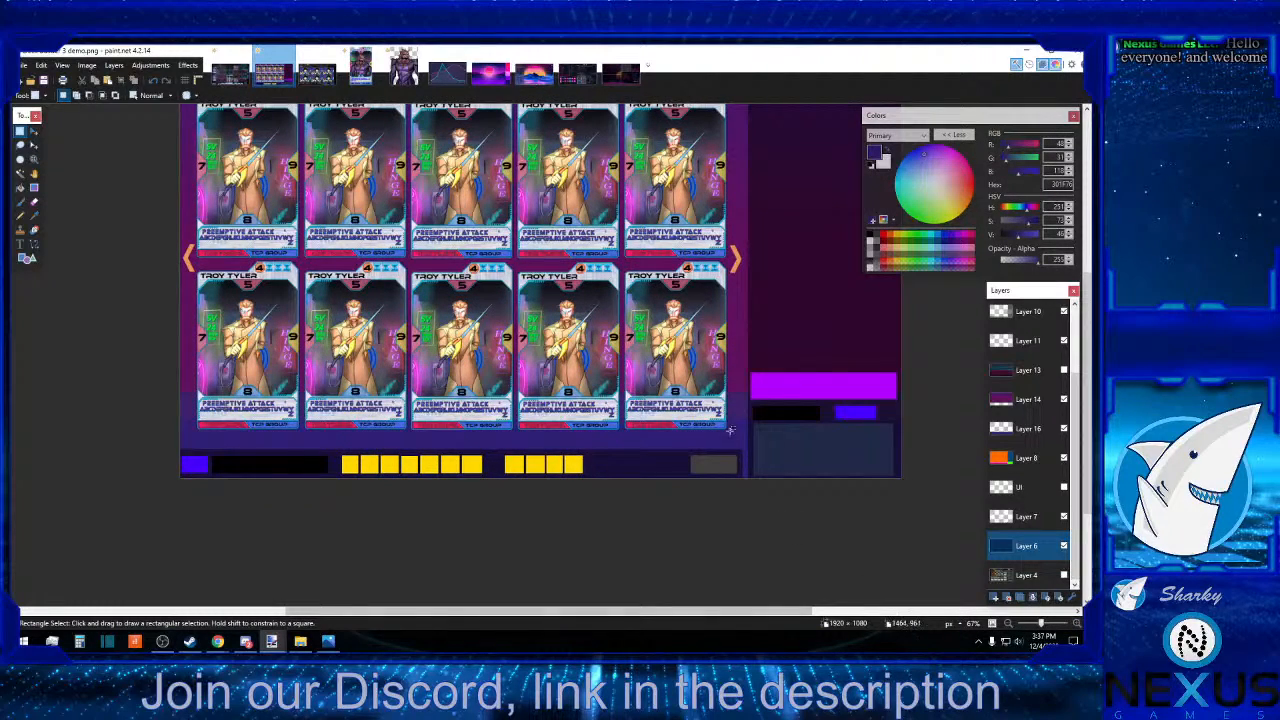
left_click_drag(743, 403, 906, 403)
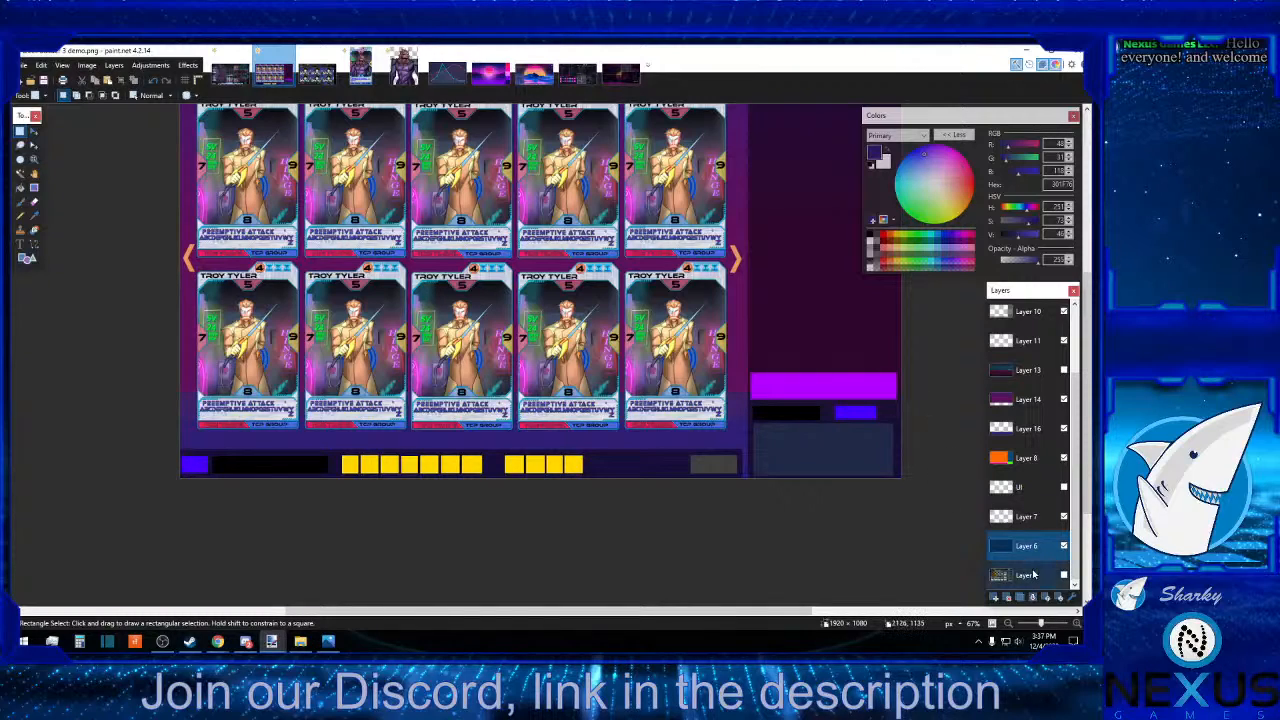
left_click(1077, 624)
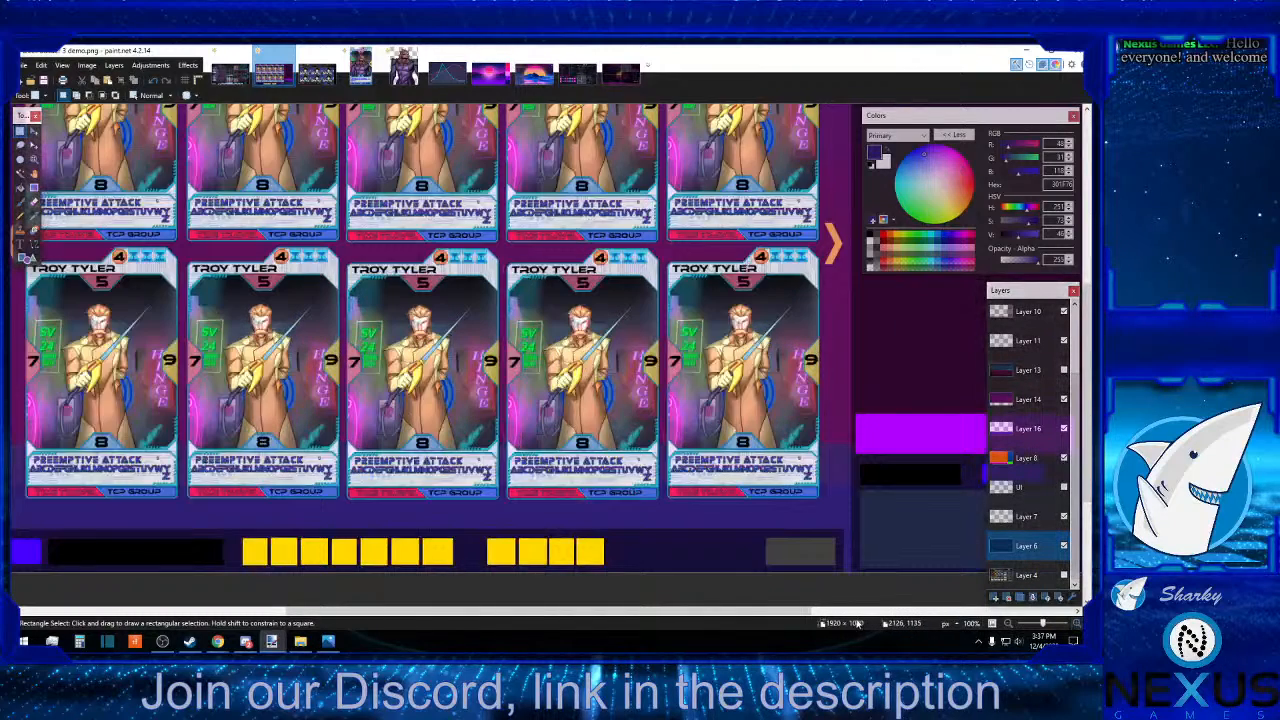
left_click_drag(800, 612, 962, 617)
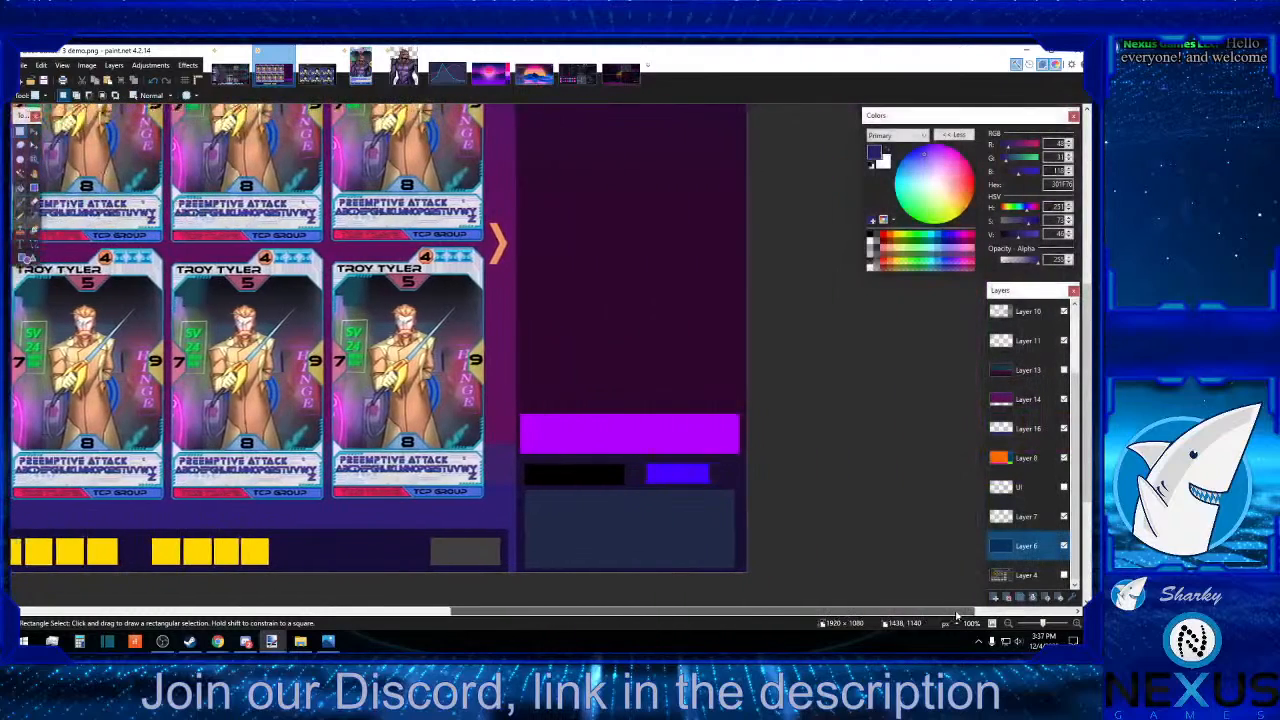
scroll(576, 368, "down", 1)
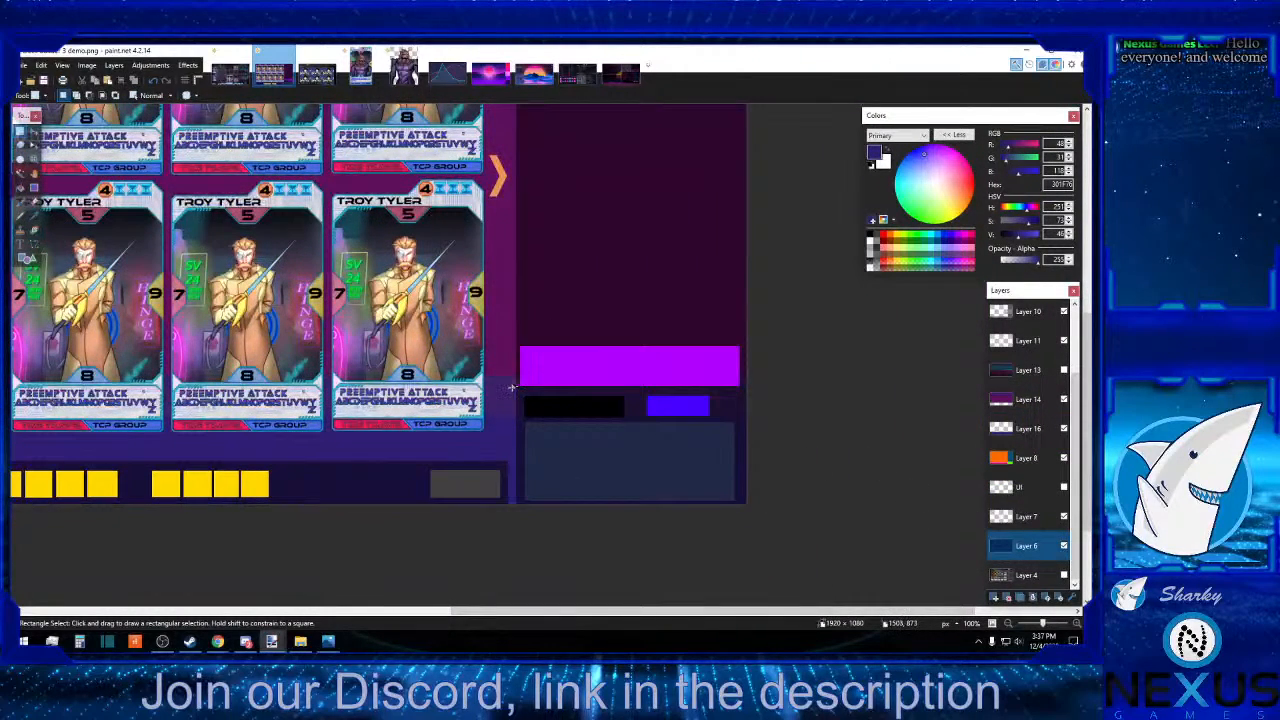
left_click(1030, 312)
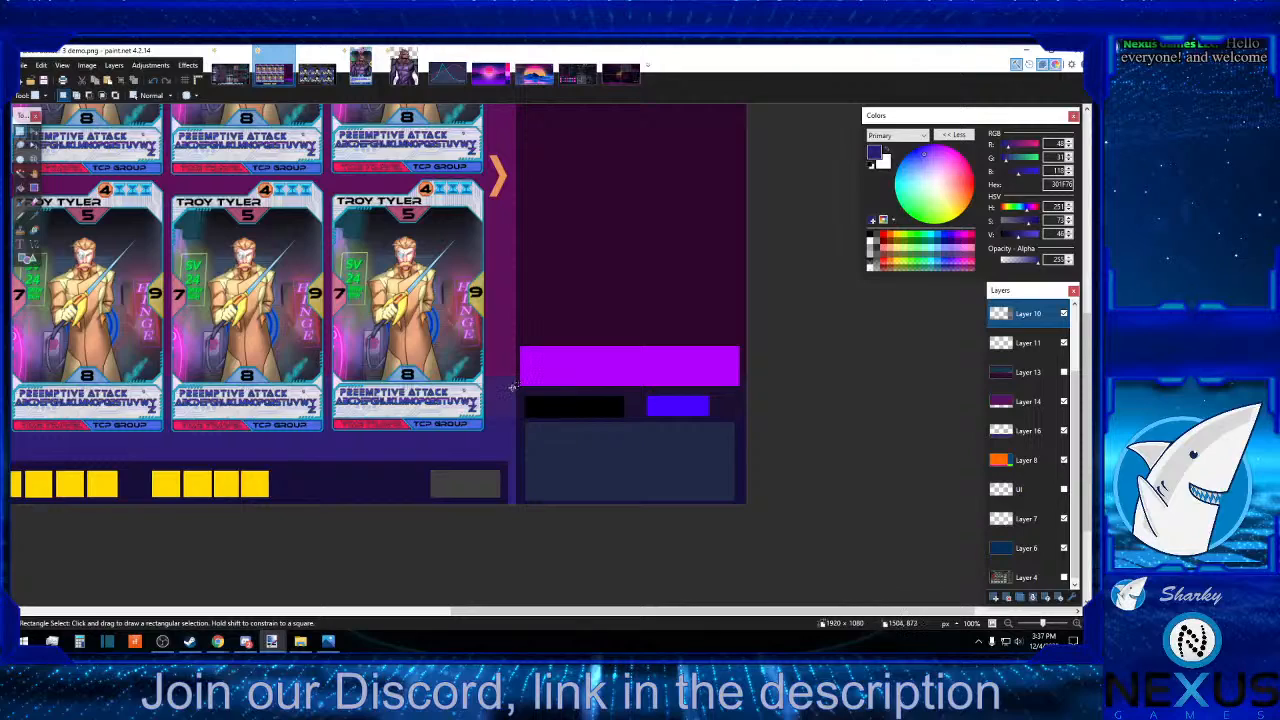
left_click_drag(512, 387, 769, 380)
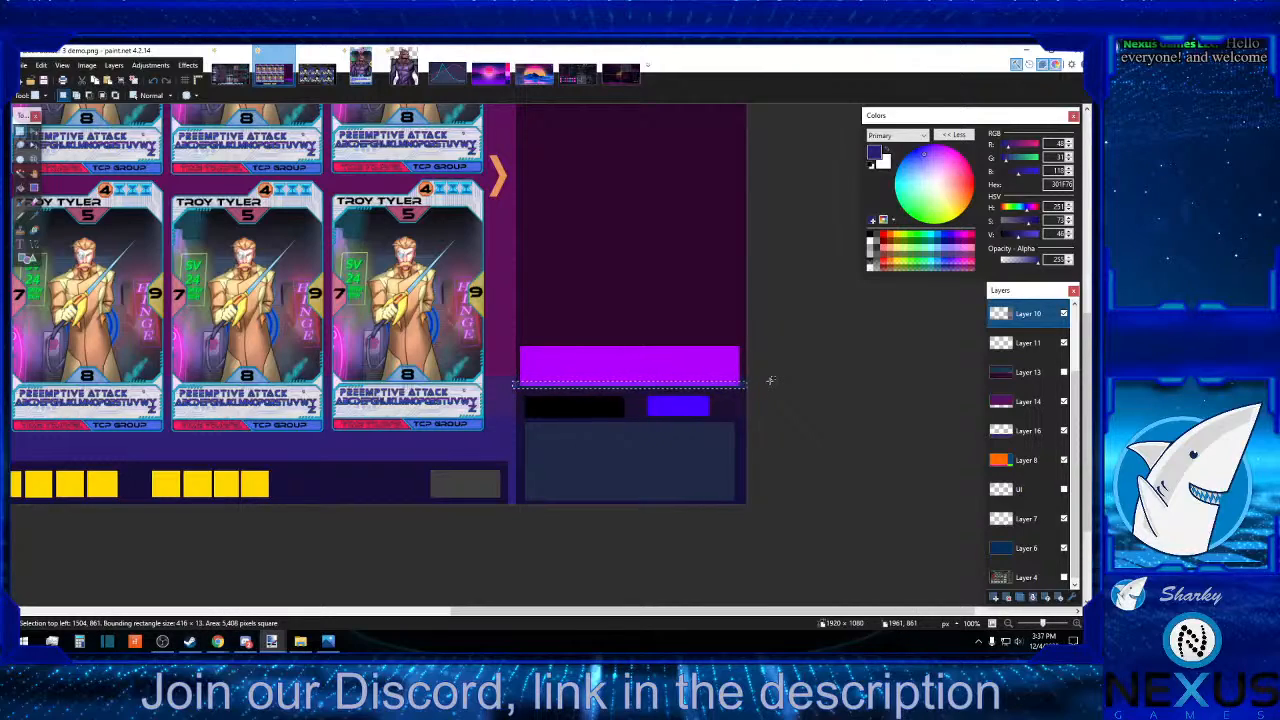
left_click(784, 381)
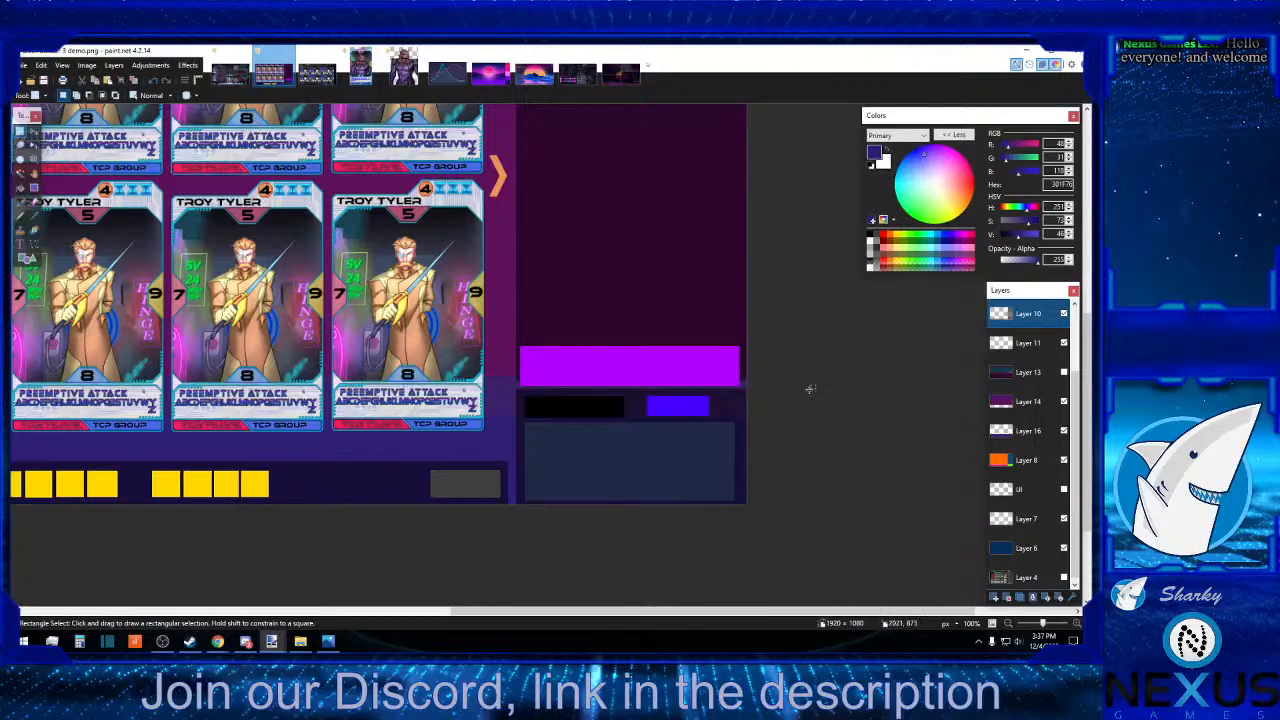
On Layer 7, select the sidebar's bright purple bar with a 420 × 92 pixel rectangle, move it up about 20 pixels and deselect it.
left_click(1040, 343)
scroll(1040, 350, "up", 1)
left_click(1030, 372)
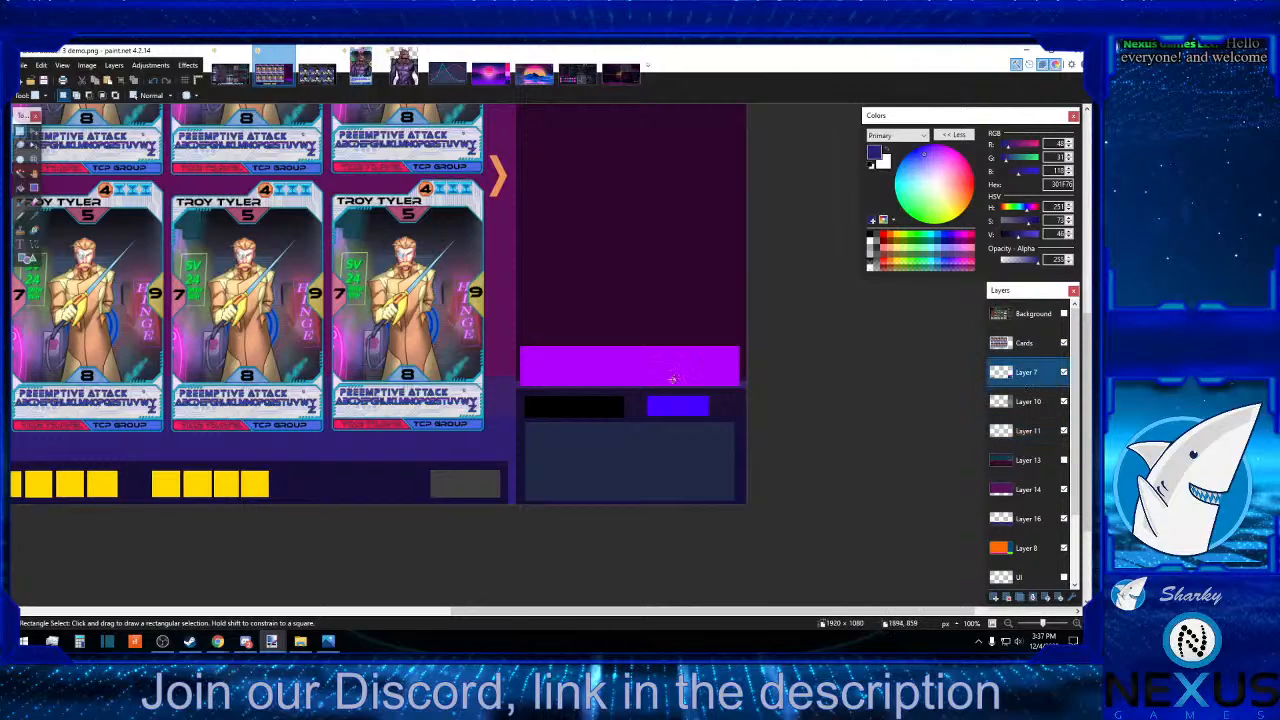
left_click_drag(511, 341, 748, 388)
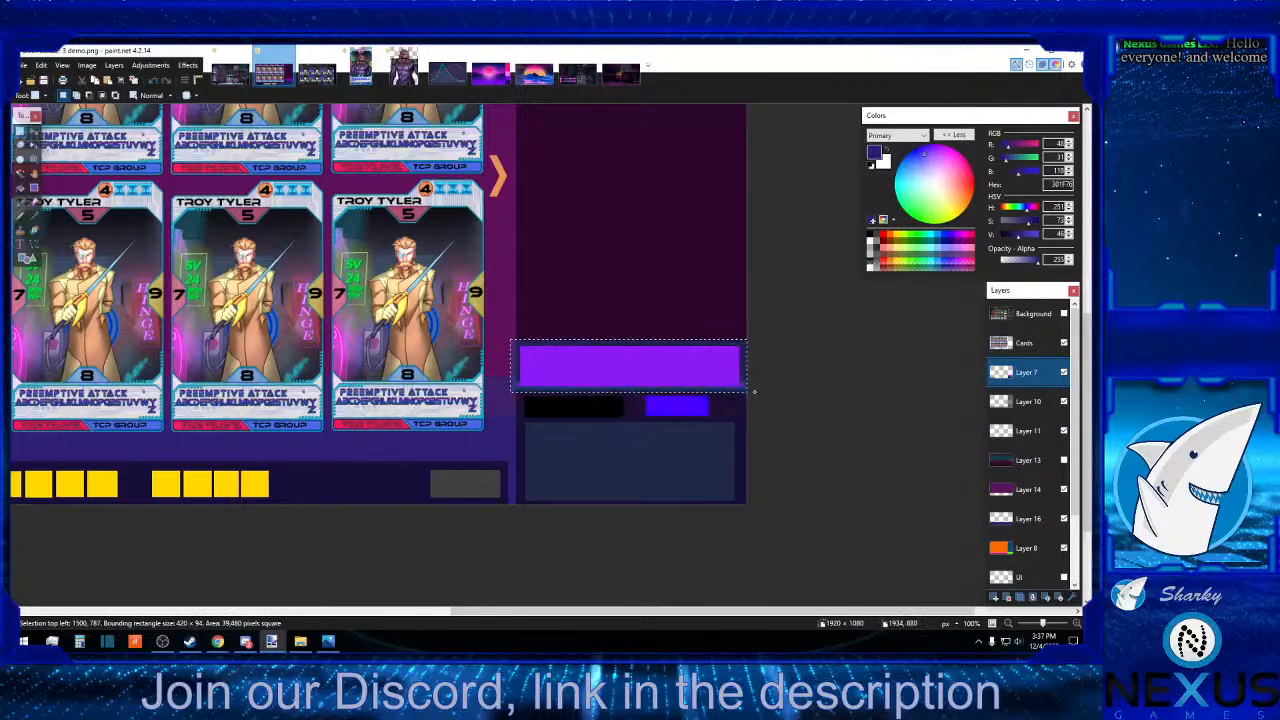
left_click(34, 132)
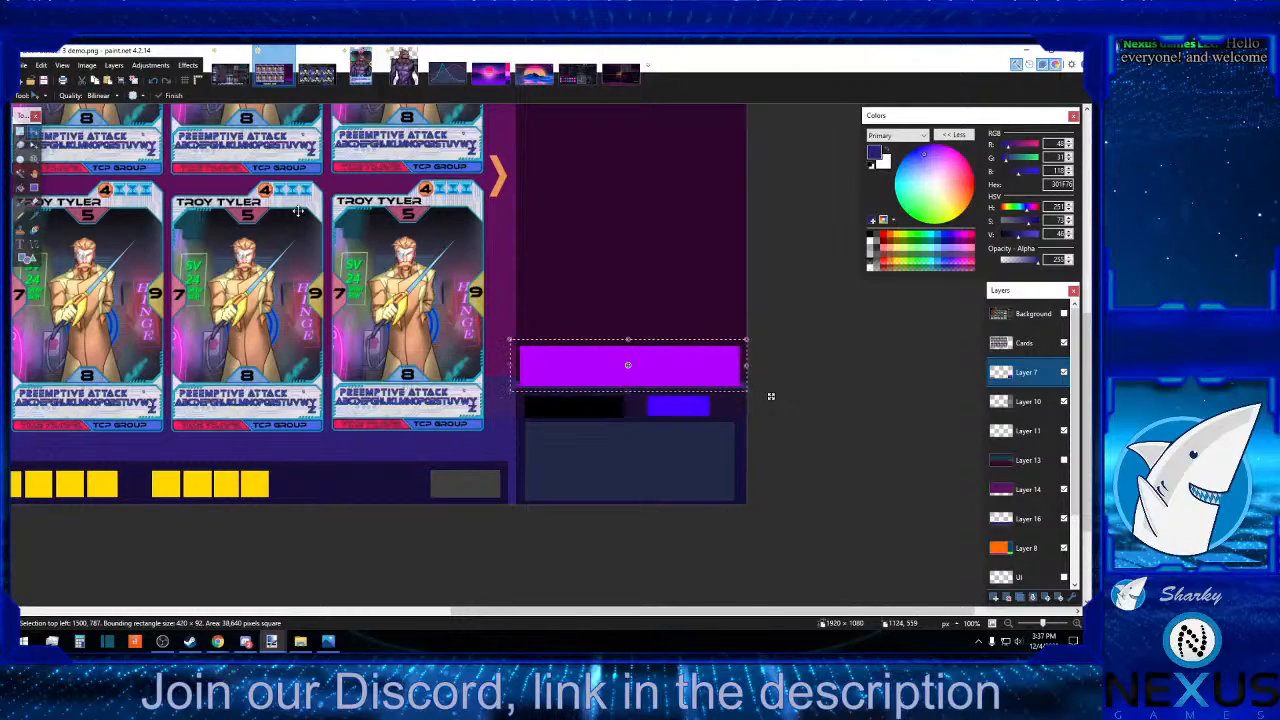
left_click_drag(770, 396, 773, 384)
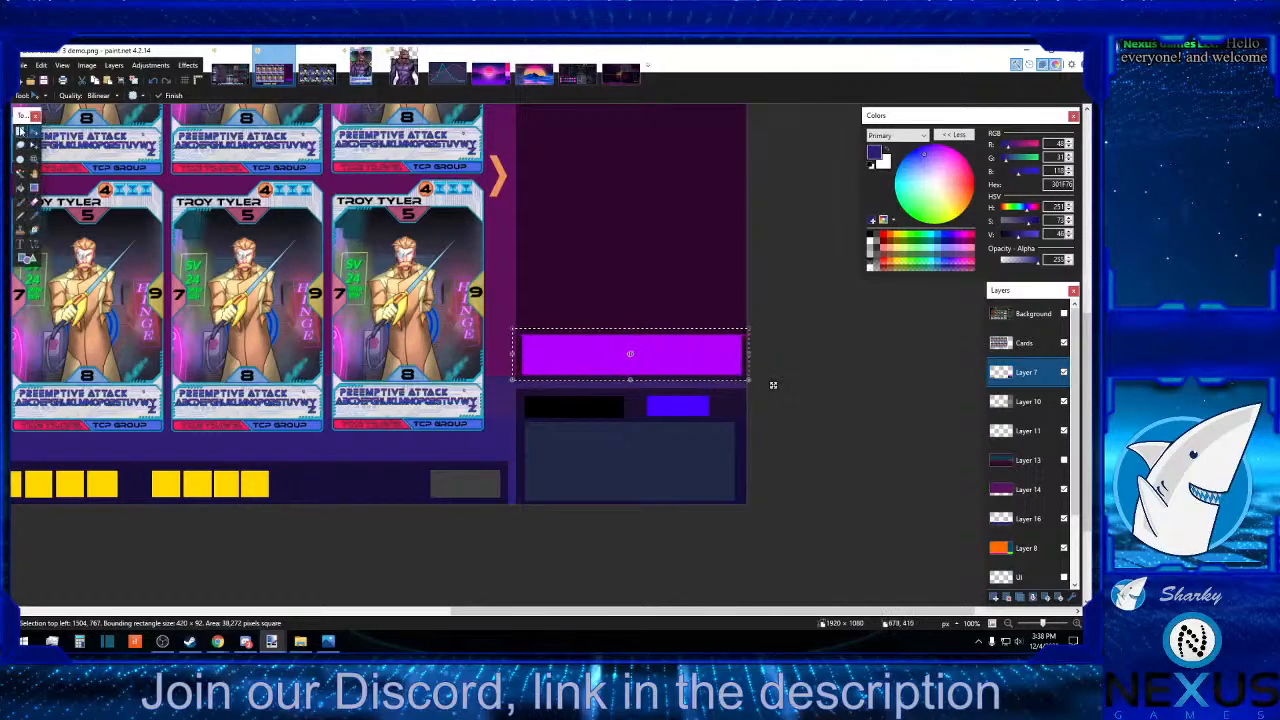
left_click(20, 131)
left_click(443, 219)
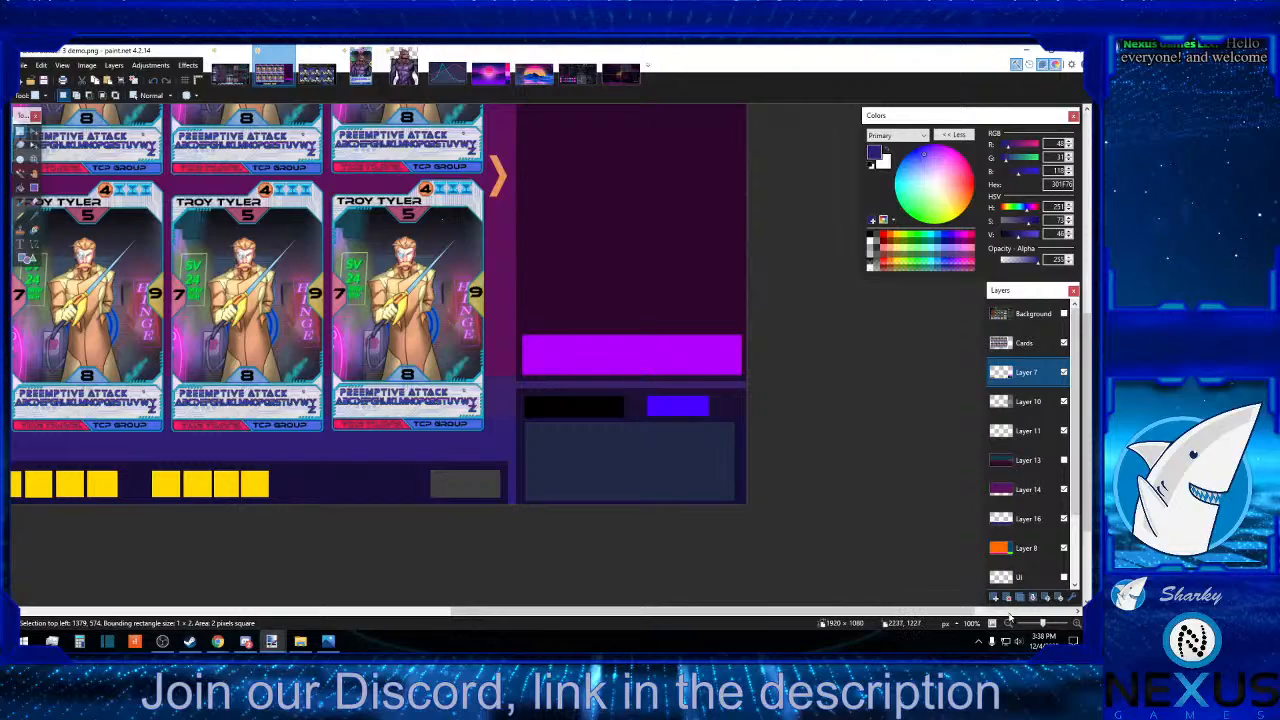
Sample the cyan 08F7FE from the line in the chart reference image as the primary colour.
left_click(1008, 621)
left_click(1008, 621)
left_click(1008, 621)
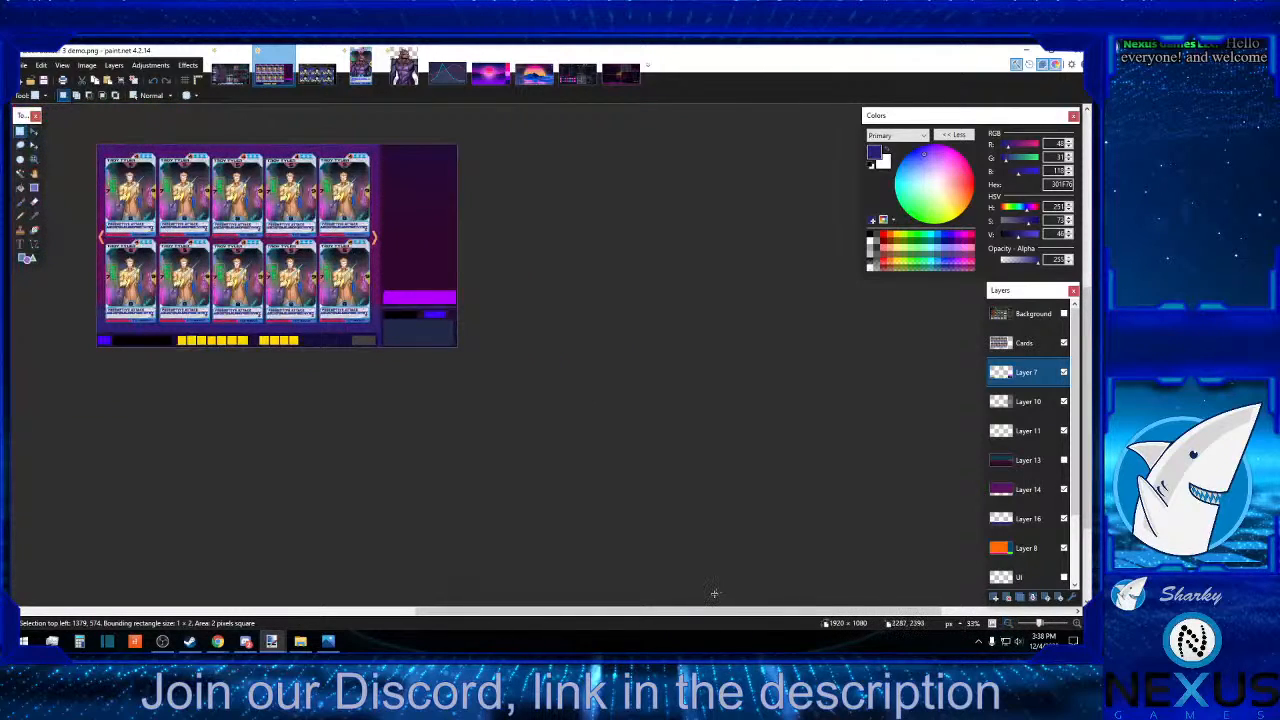
left_click_drag(710, 608, 587, 591)
scroll(593, 584, "up", 2)
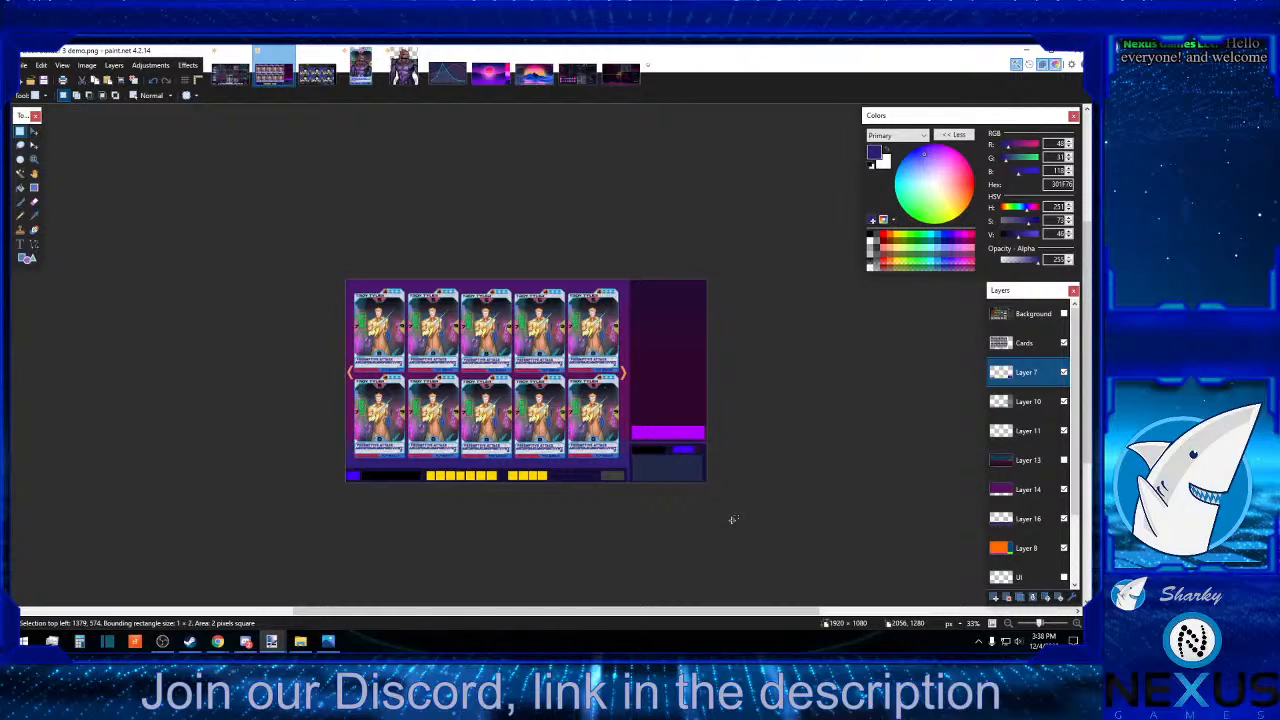
left_click(446, 72)
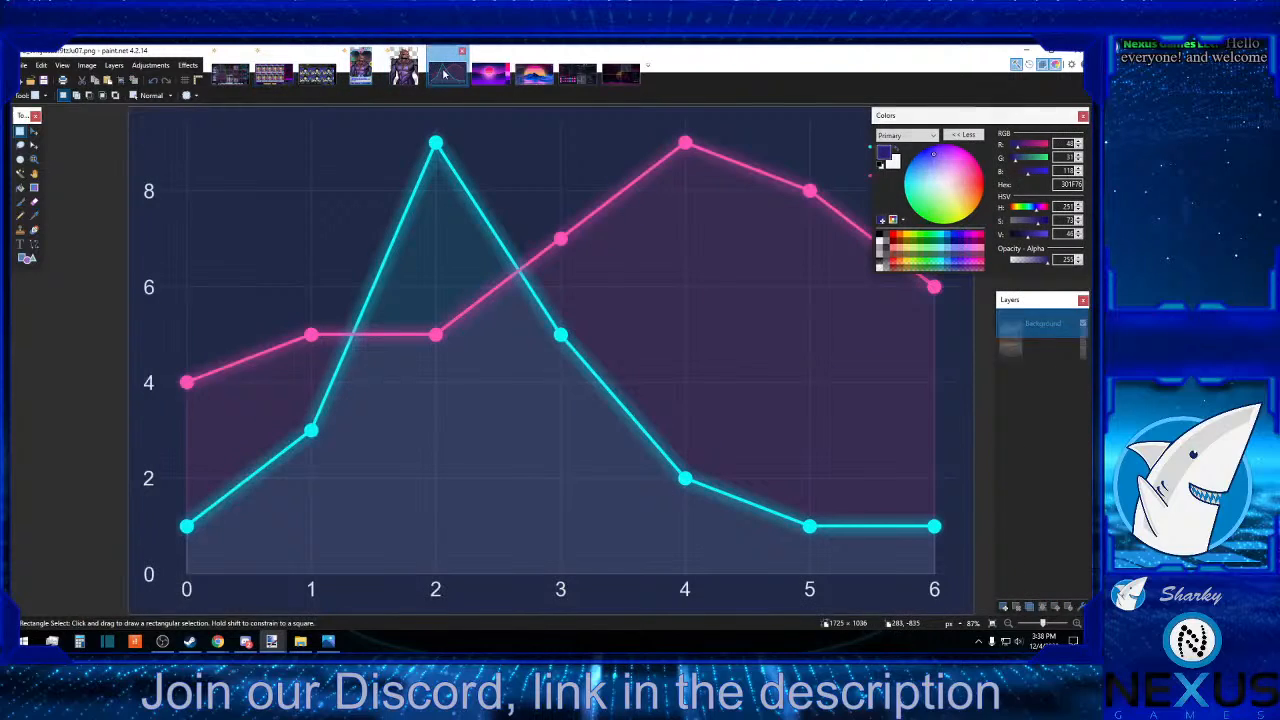
left_click(34, 216)
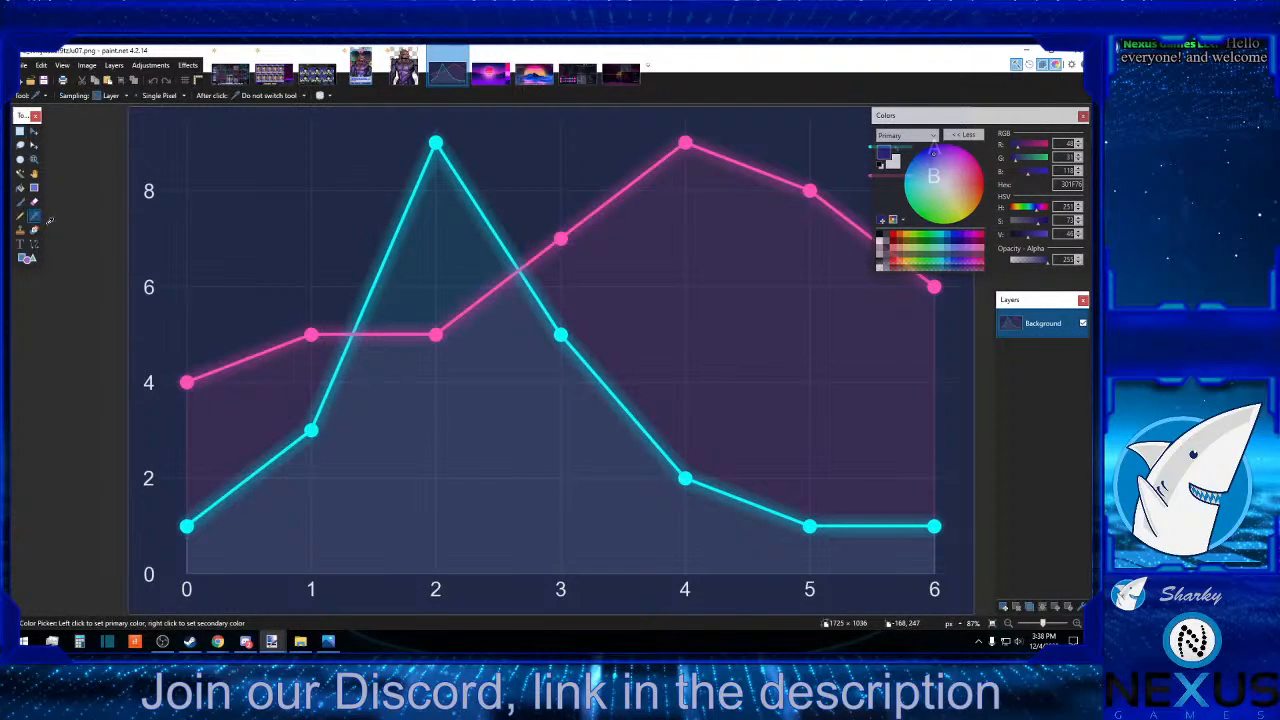
left_click(288, 448)
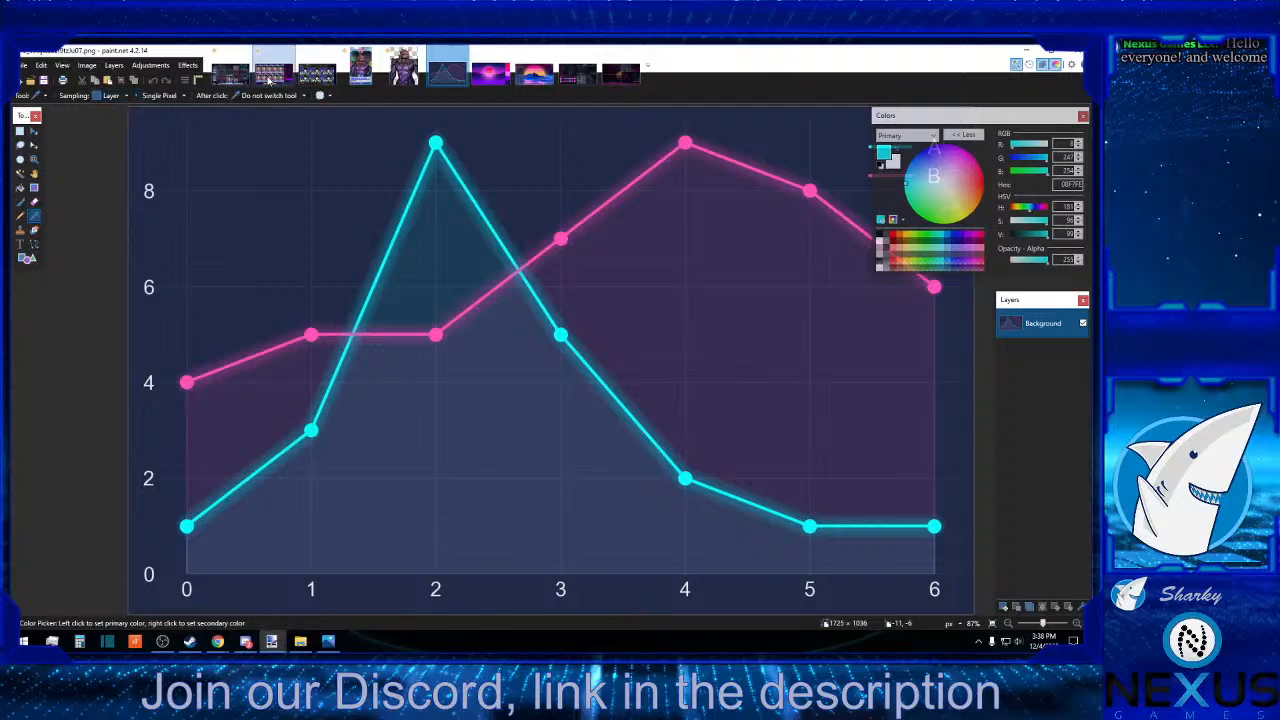
Close the pink sunset reference image, look through the remaining reference images and return to the card collection mockup.
left_click(231, 76)
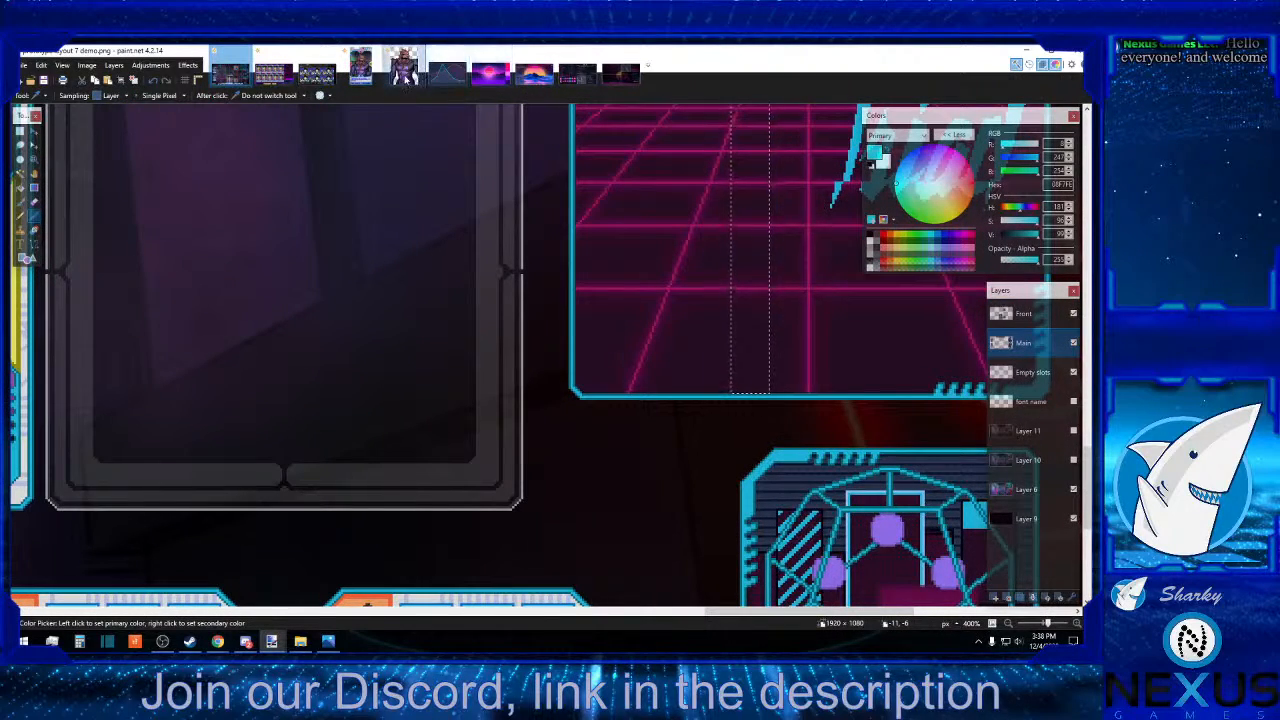
left_click(502, 58)
left_click(506, 51)
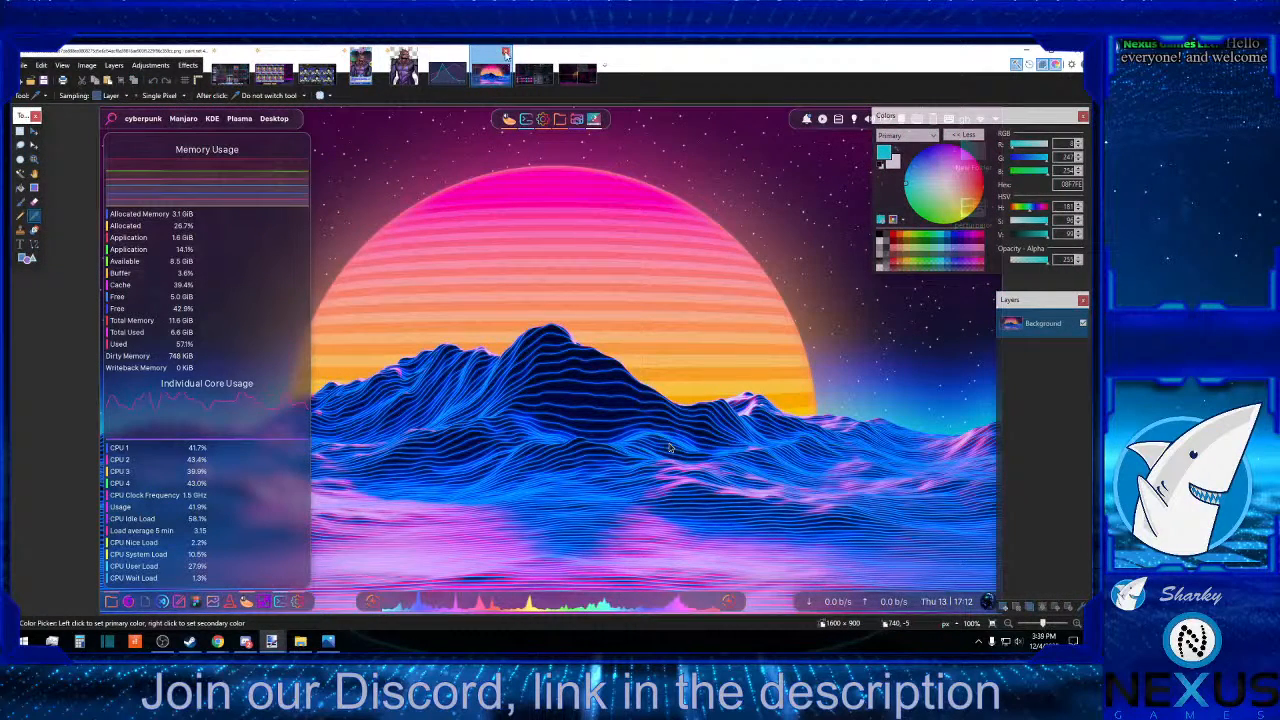
left_click(533, 74)
left_click(577, 80)
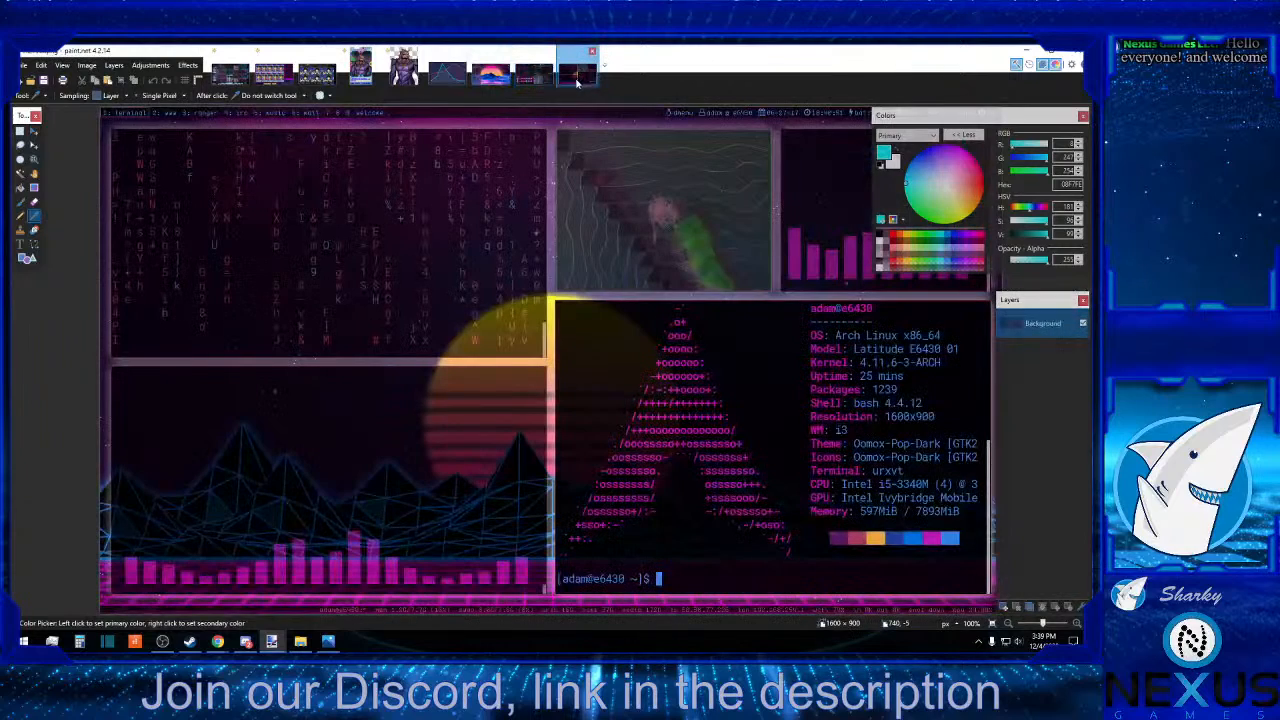
left_click(284, 78)
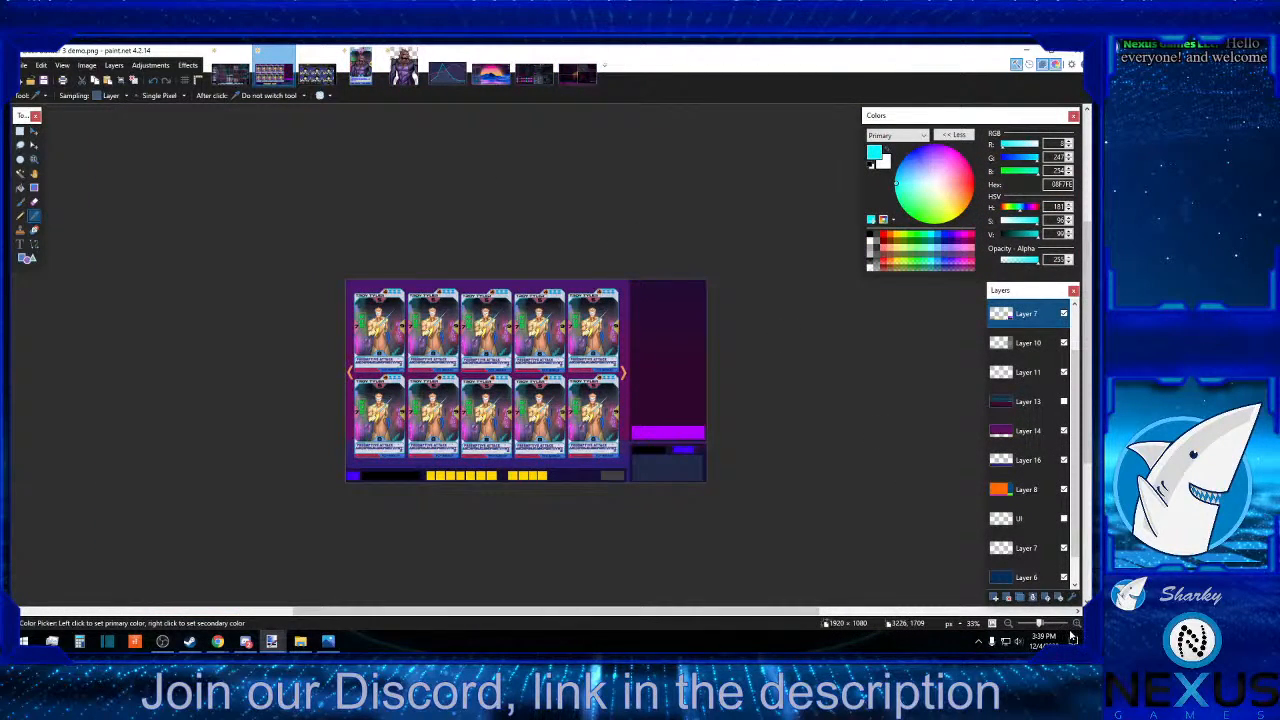
Briefly hide and show Layer 10 and Layer 7 to check which sidebar elements each one holds.
left_click(1076, 624)
left_click(1076, 624)
left_click(1076, 624)
left_click(1076, 624)
scroll(1010, 566, "down", 1)
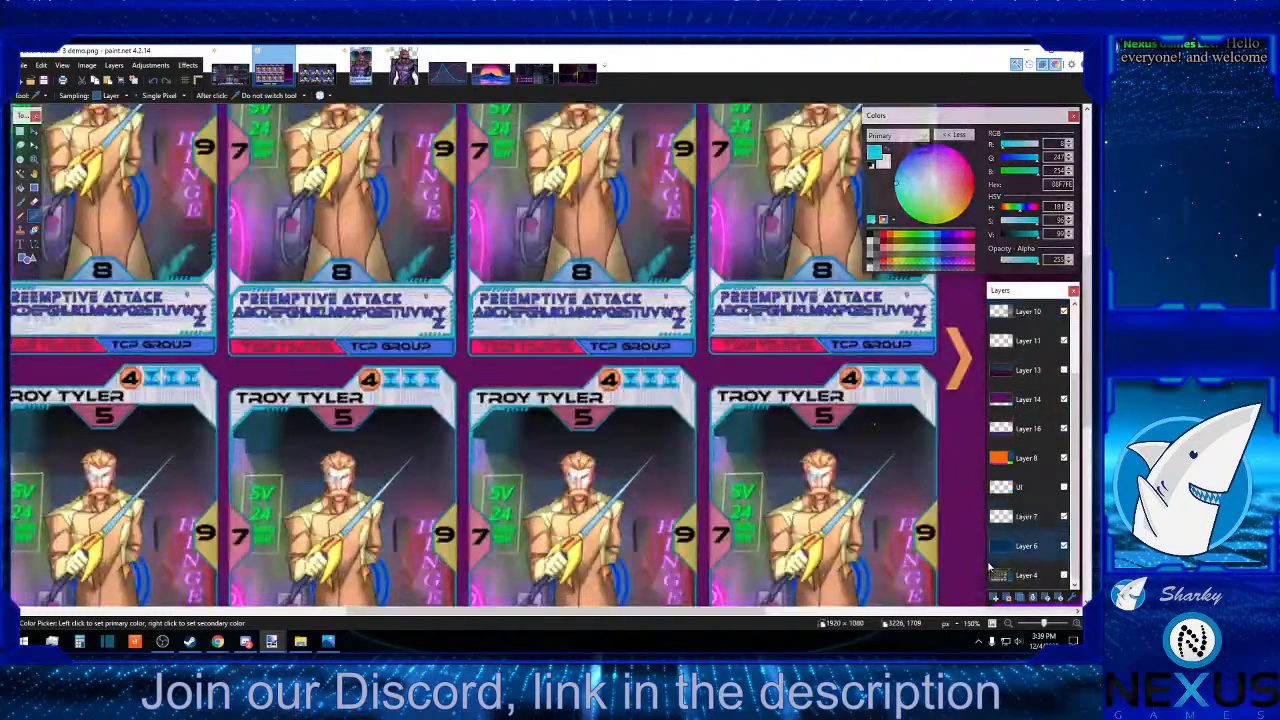
scroll(716, 550, "down", 5)
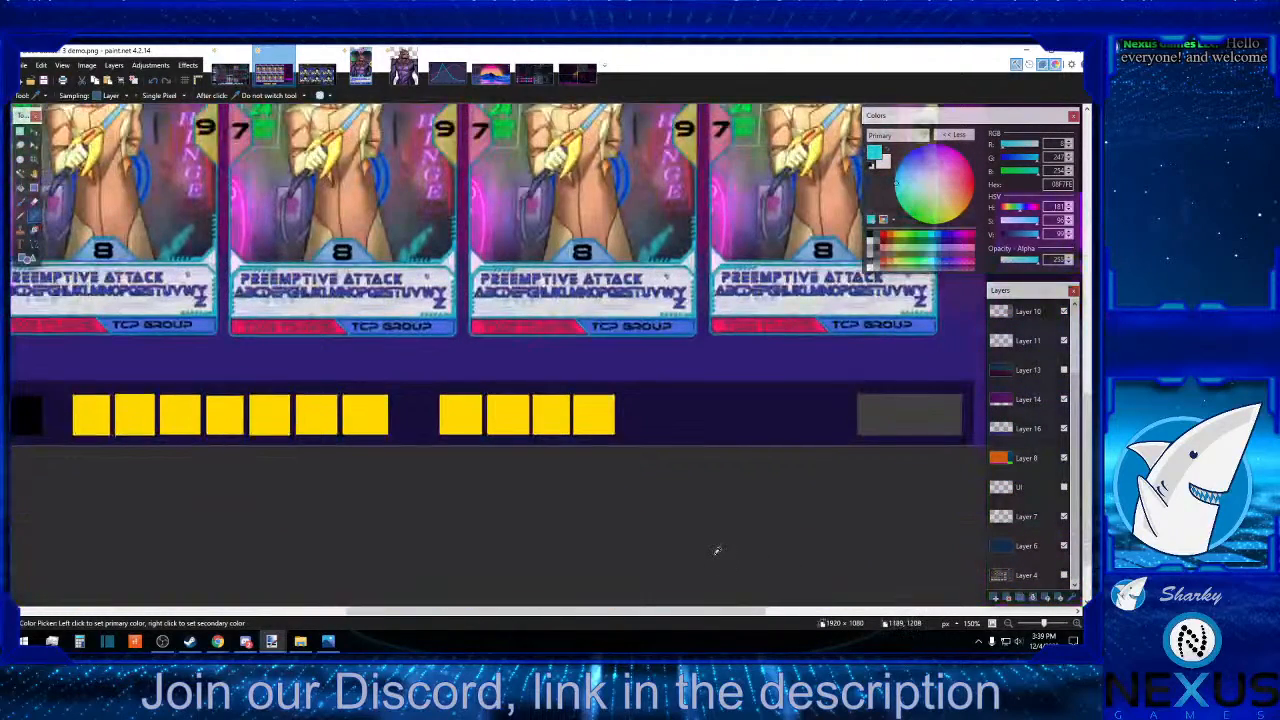
scroll(716, 550, "up", 1)
left_click_drag(622, 617, 866, 617)
scroll(1034, 485, "up", 1)
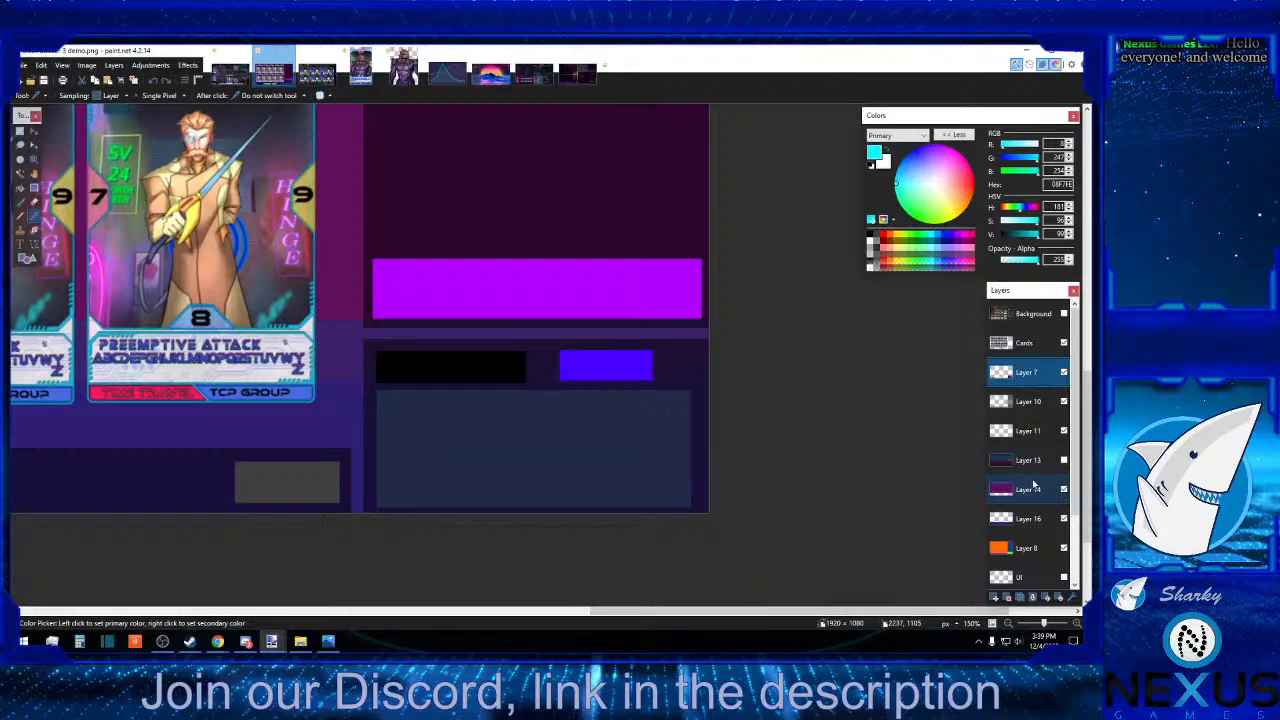
left_click(1064, 400)
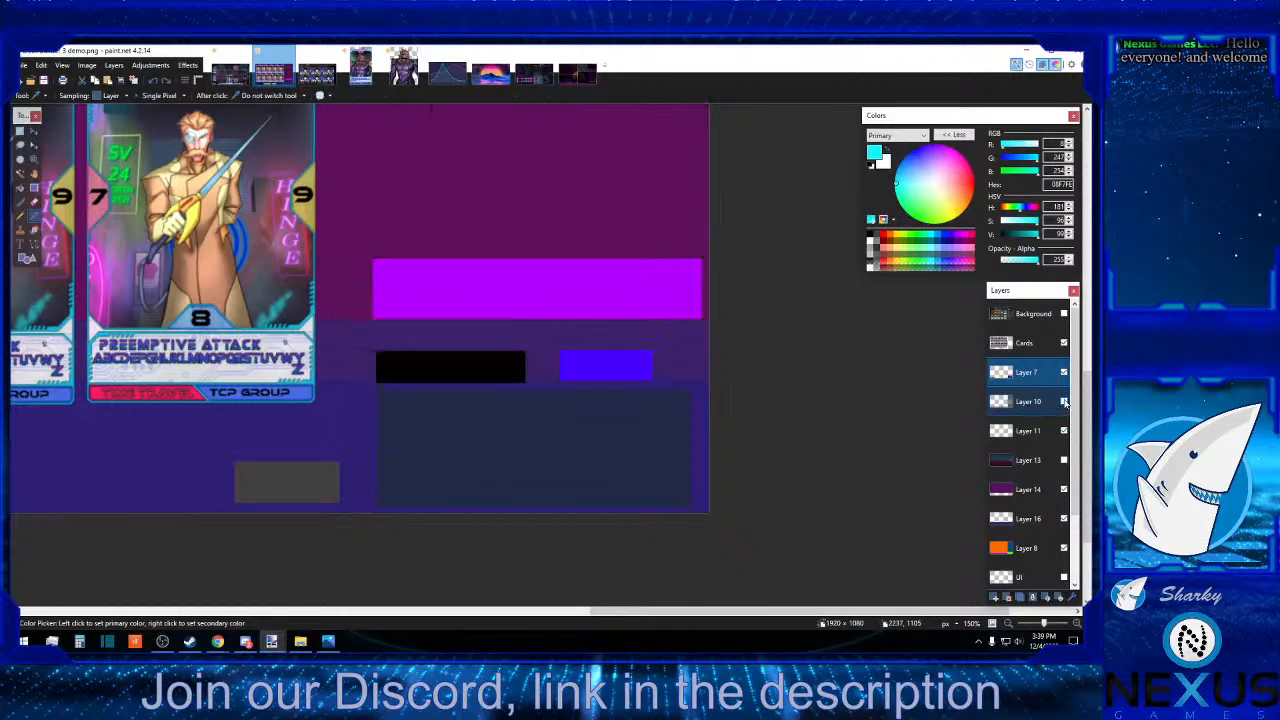
left_click(1064, 400)
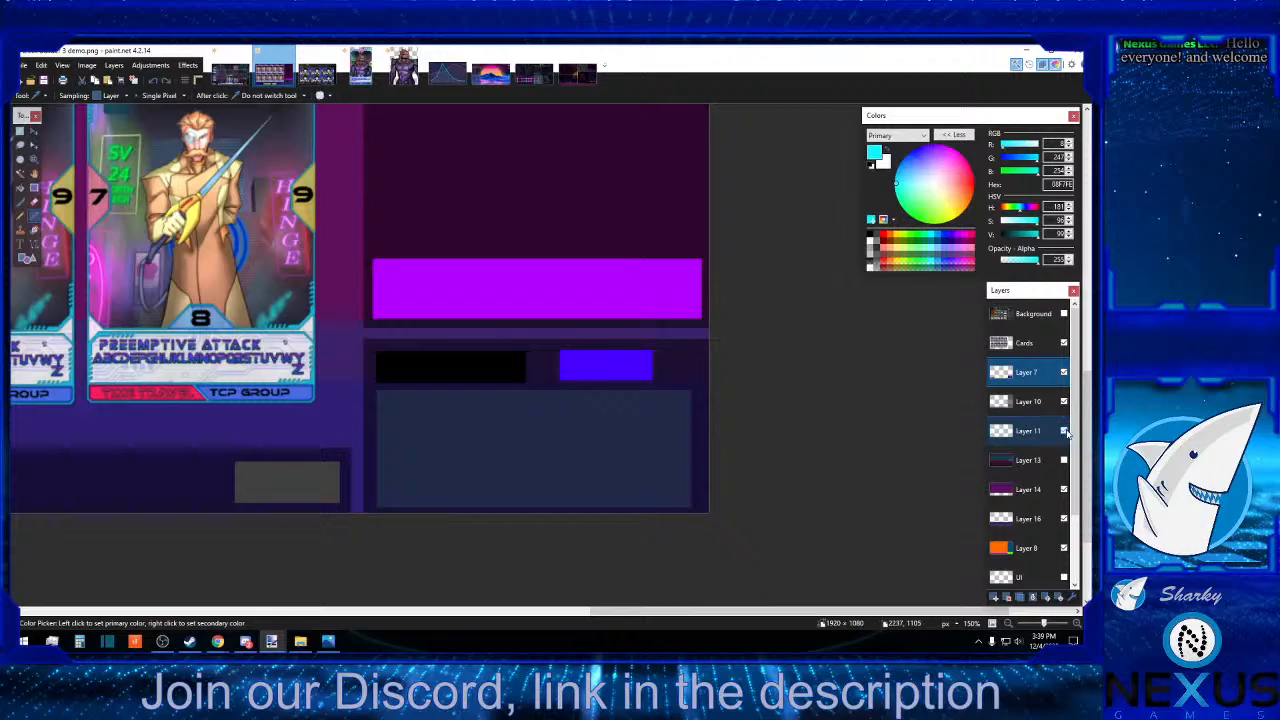
left_click(1064, 373)
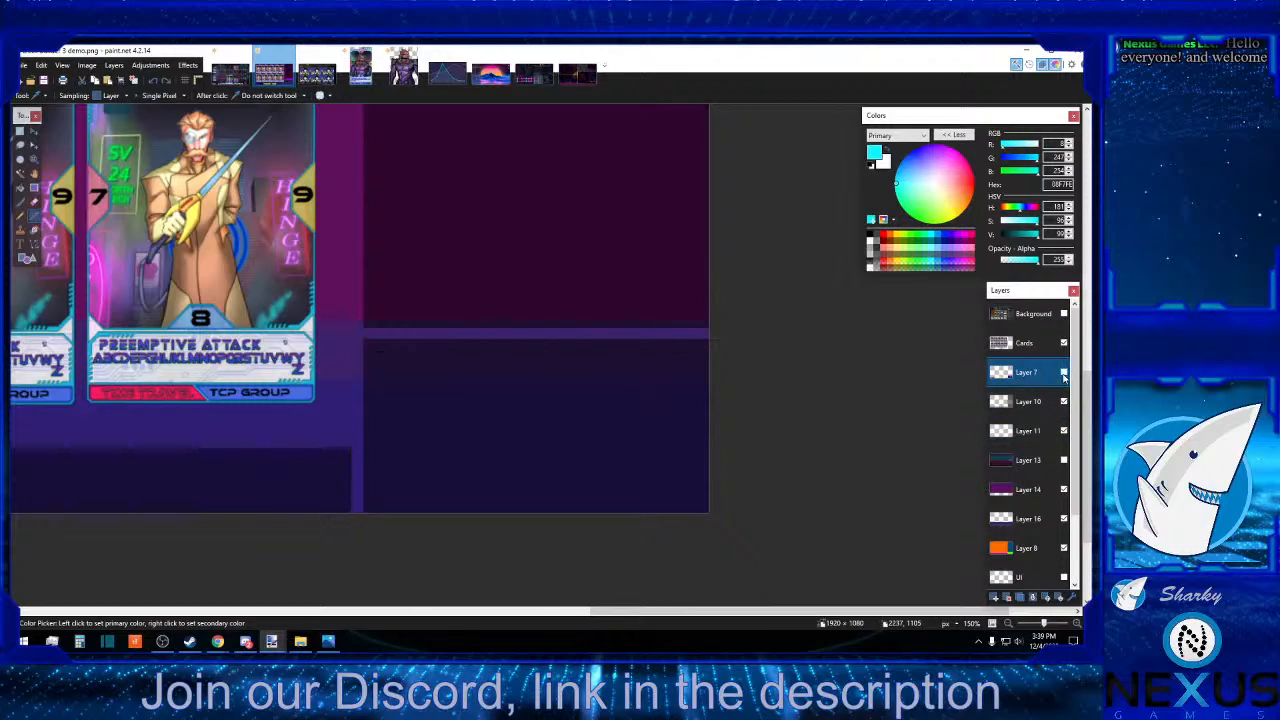
left_click(1064, 373)
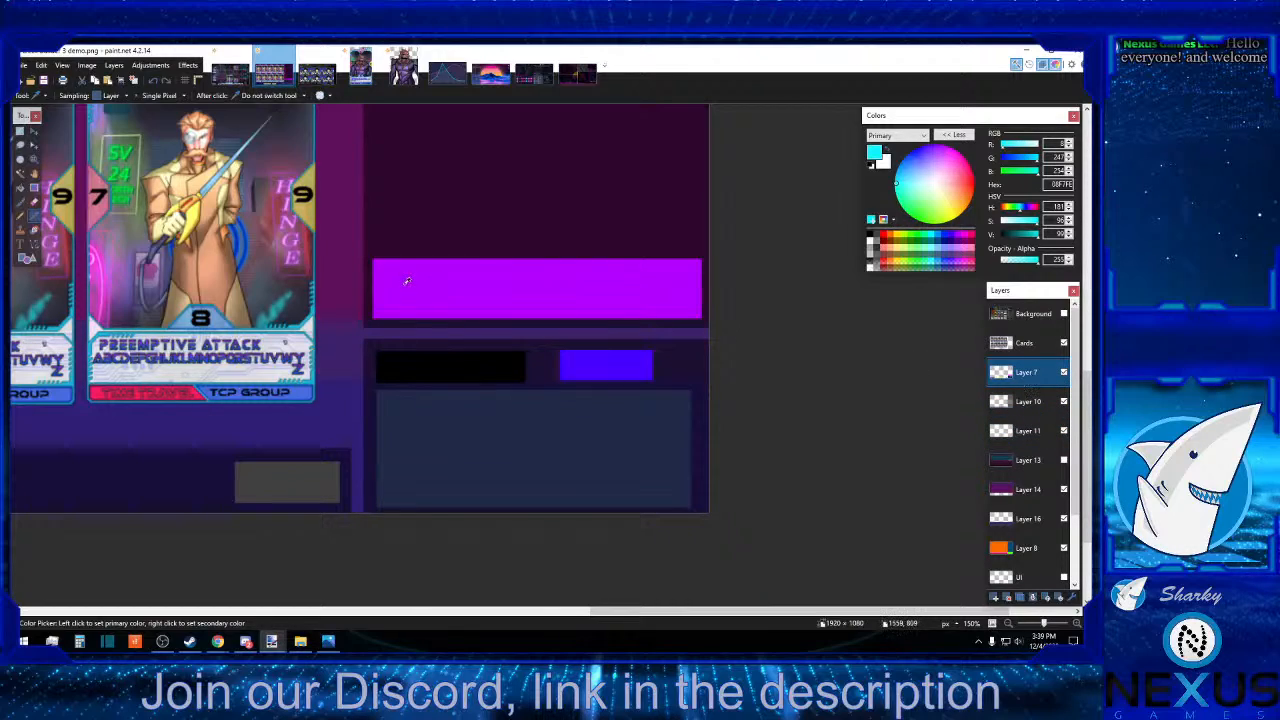
left_click(33, 246)
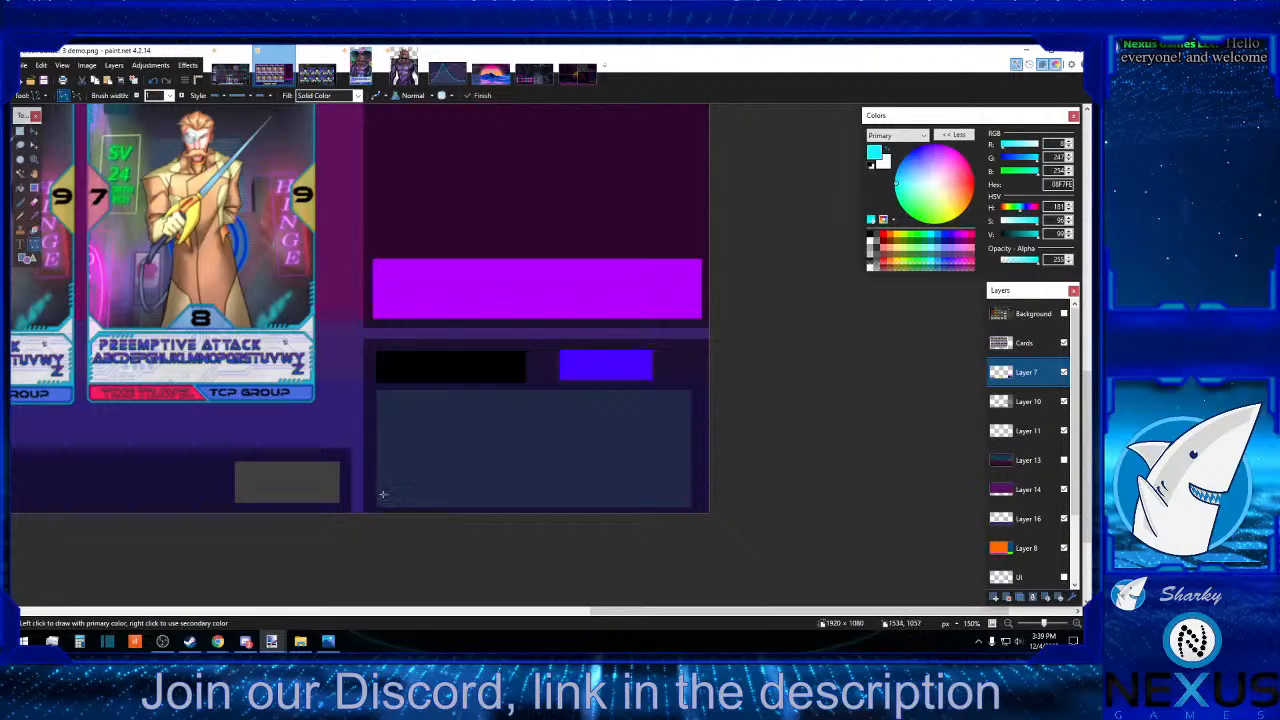
left_click_drag(383, 497, 391, 474)
left_click_drag(403, 460, 421, 448)
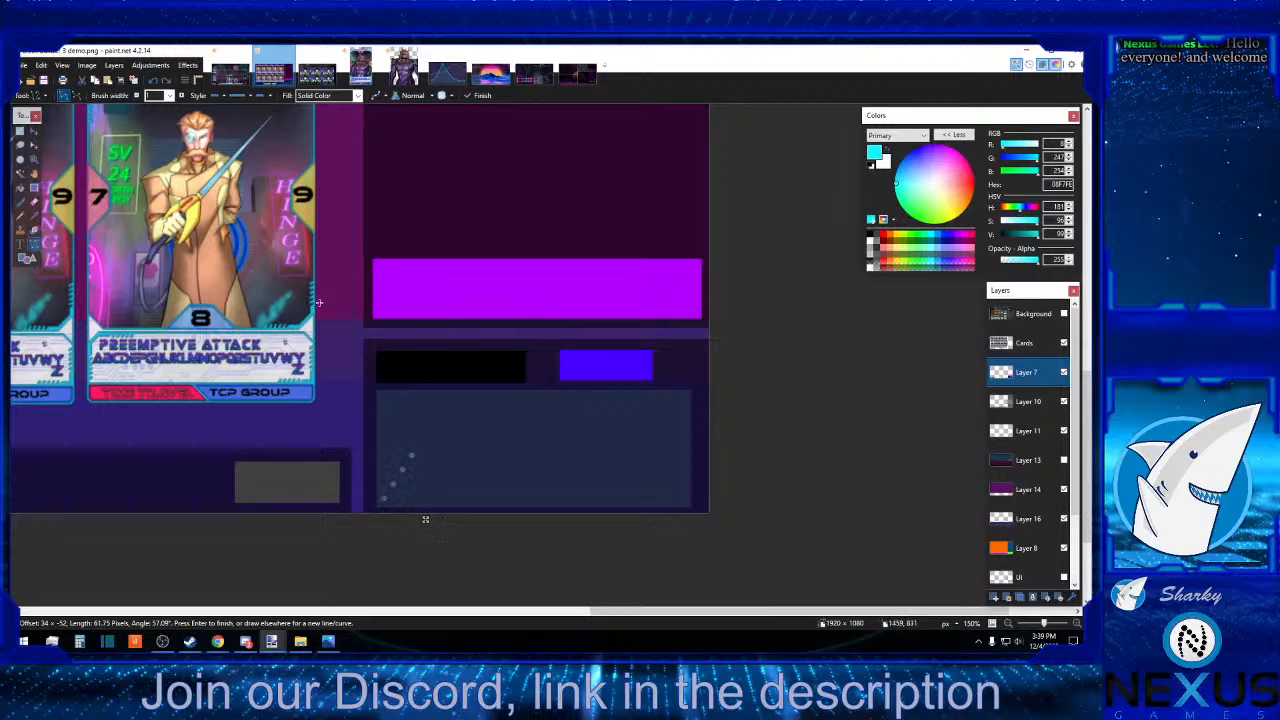
left_click(20, 131)
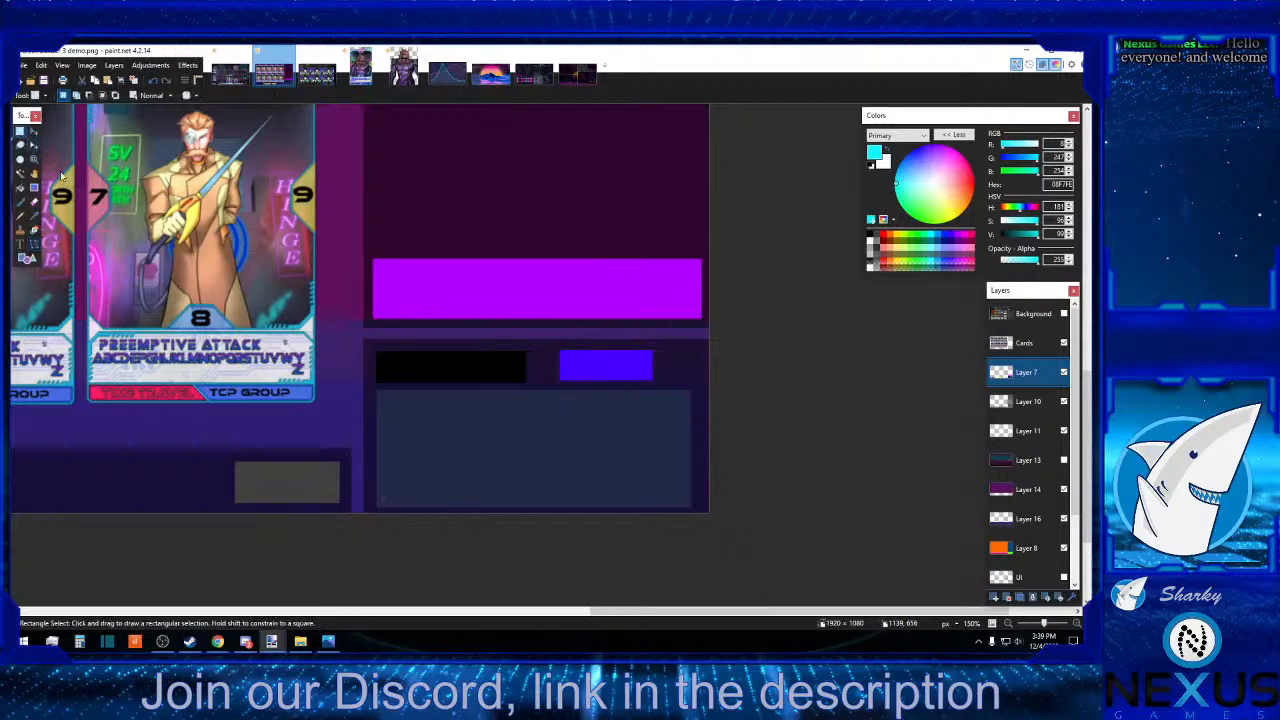
left_click(20, 215)
mouse_move(535, 441)
left_mouse_down()
mouse_move(559, 418)
mouse_move(477, 396)
left_mouse_up()
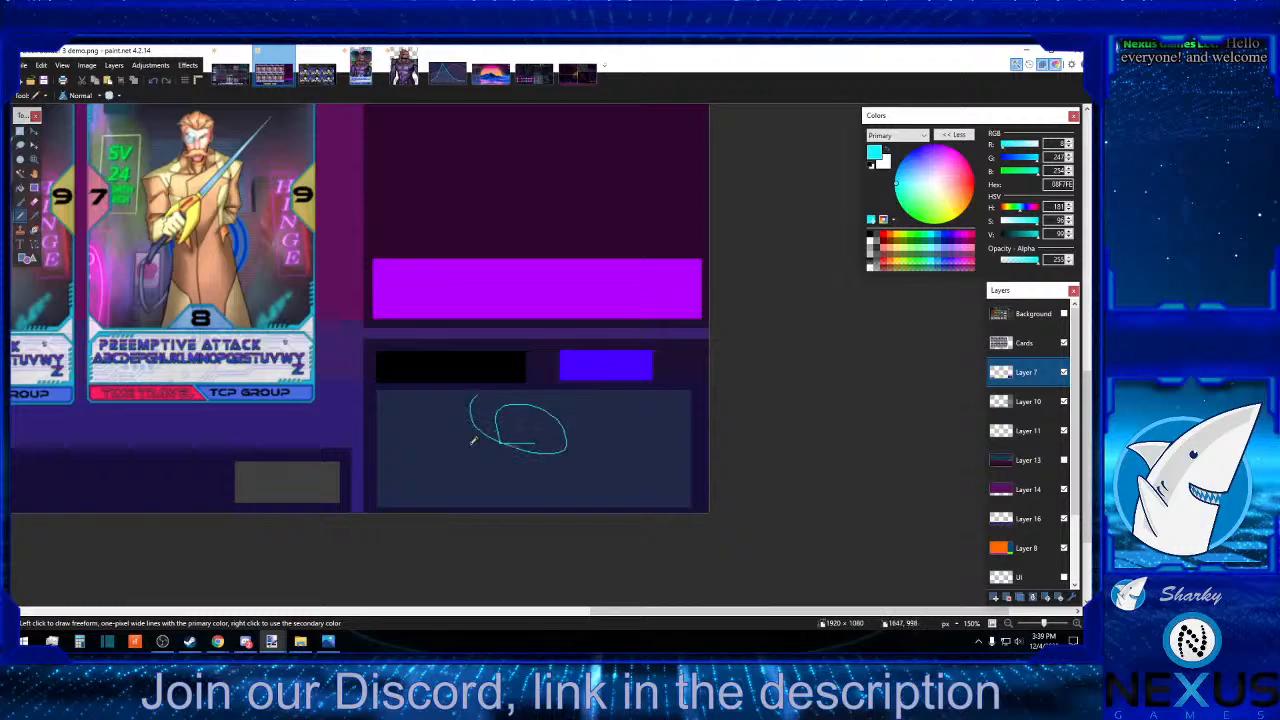
left_click(153, 80)
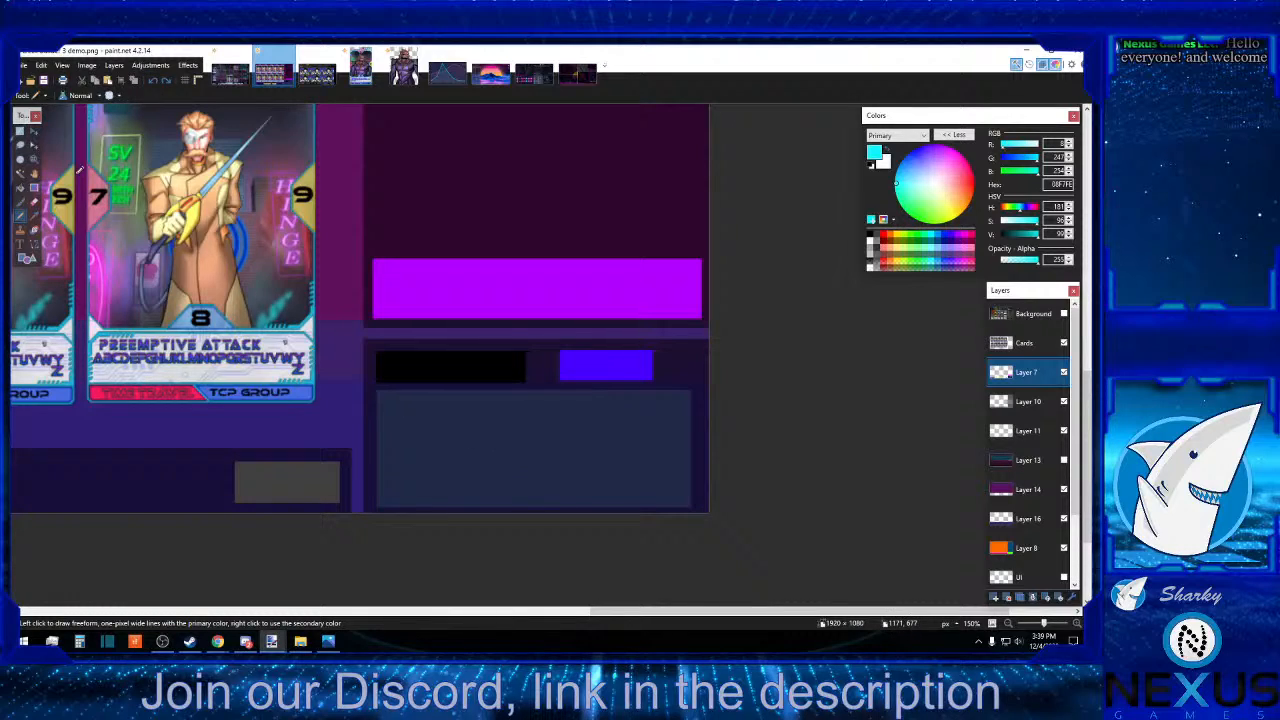
On Layer 7, draw a cyan zigzag line graph in connected straight segments across the sidebar's lower blue-grey panel.
left_click(34, 243)
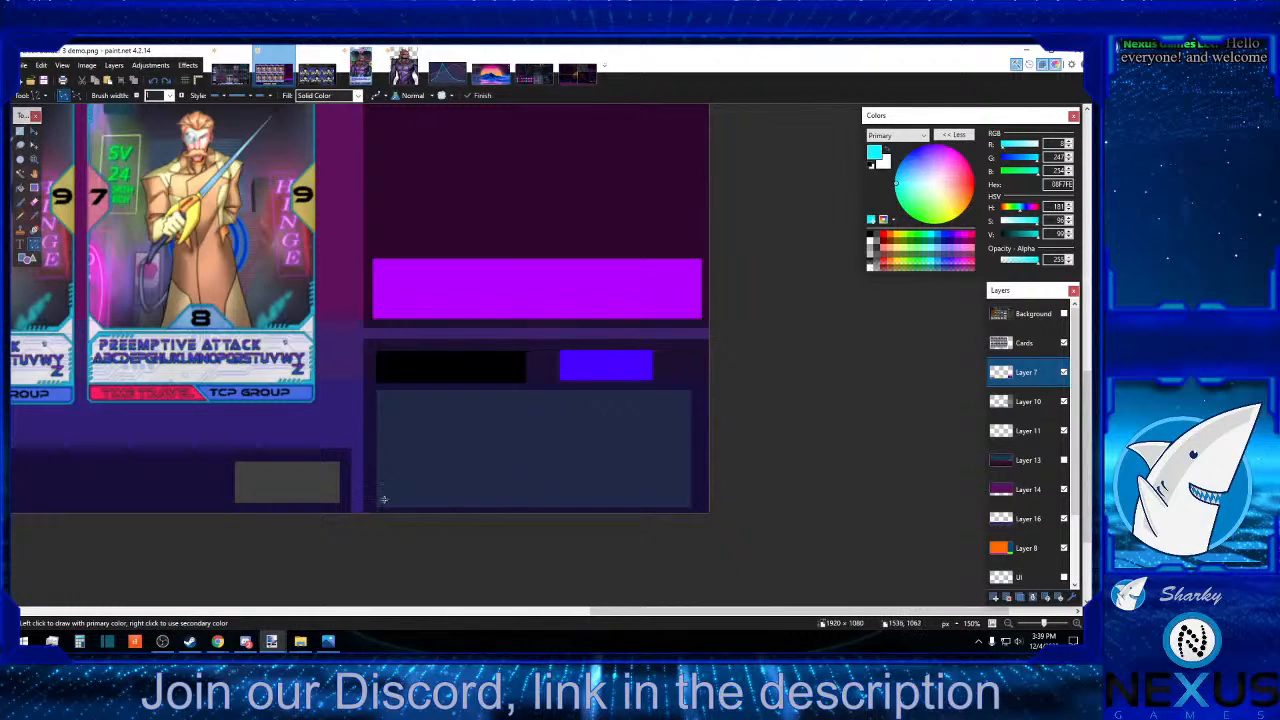
mouse_move(384, 500)
left_mouse_down()
mouse_move(419, 433)
mouse_move(468, 468)
mouse_move(522, 427)
mouse_move(550, 437)
mouse_move(532, 450)
mouse_move(591, 417)
mouse_move(651, 449)
mouse_move(638, 438)
mouse_move(680, 410)
mouse_move(631, 440)
mouse_move(690, 418)
left_mouse_up()
key("Return")
key("Return")
key("Return")
left_click(660, 450)
left_click(744, 409)
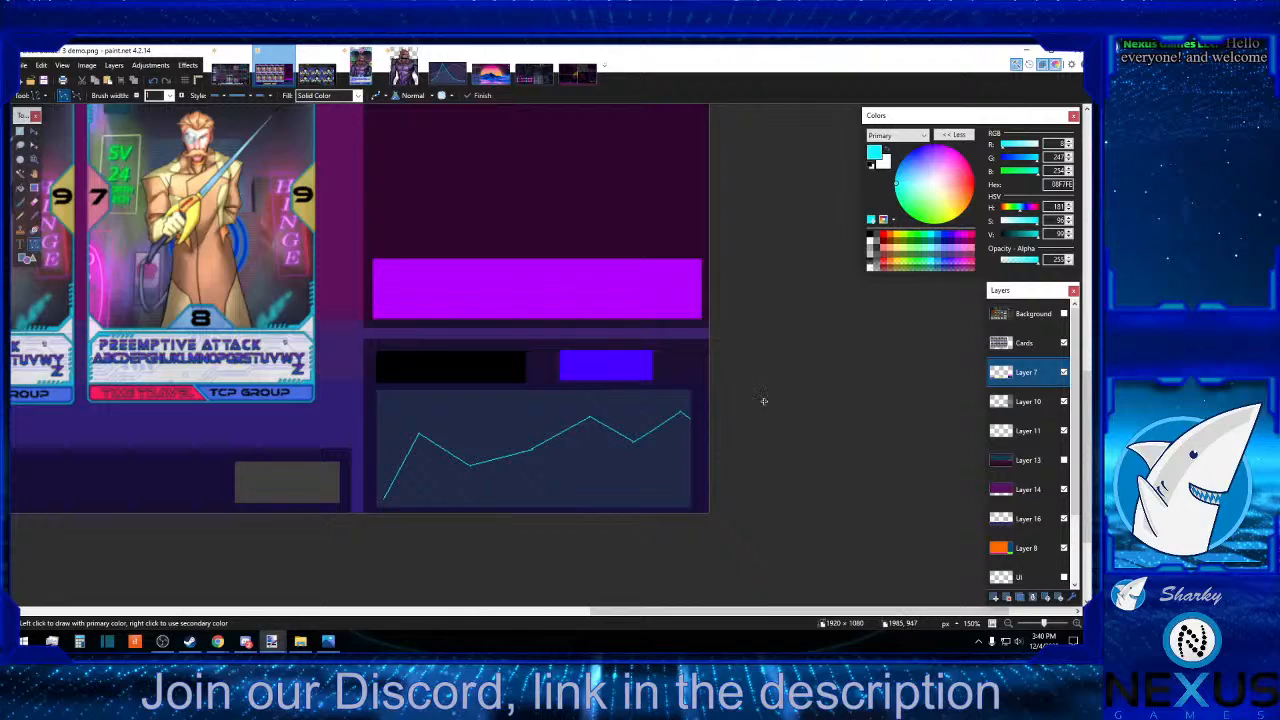
Sample the pink FE53BB from the chart reference image as the primary colour and return to the mockup.
left_click(447, 66)
left_click(33, 215)
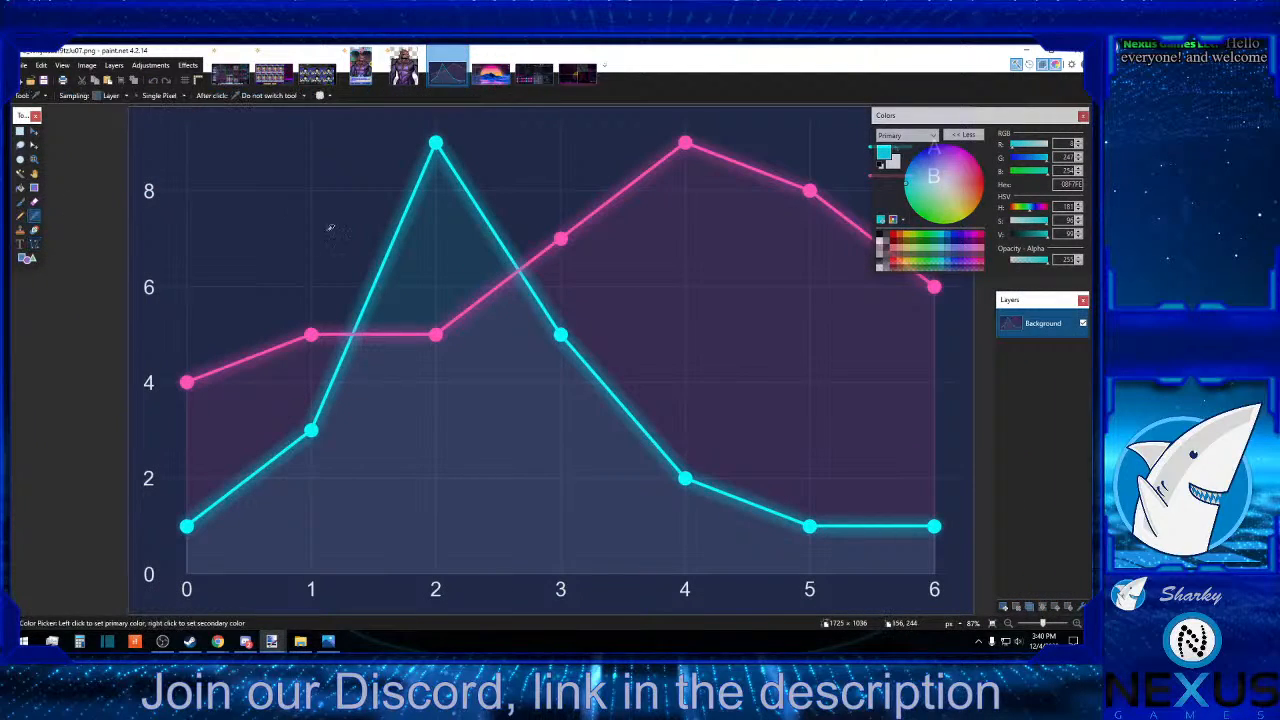
left_click(475, 303)
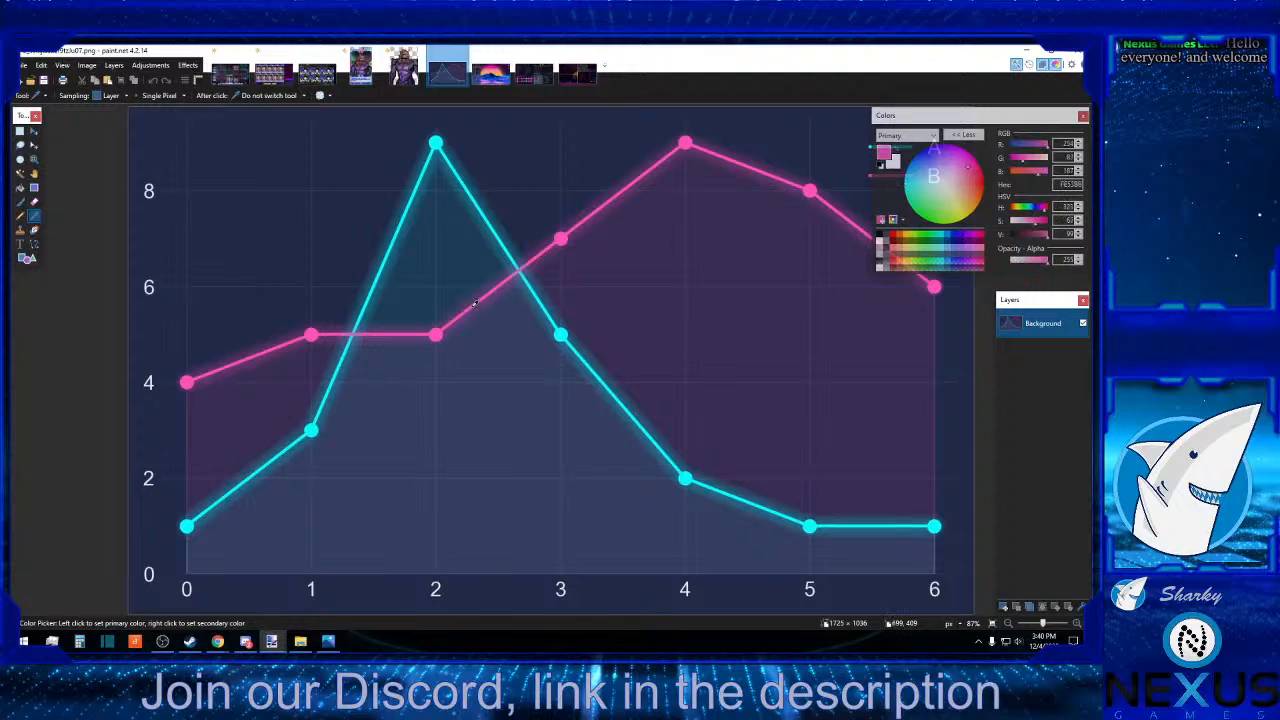
left_click(279, 74)
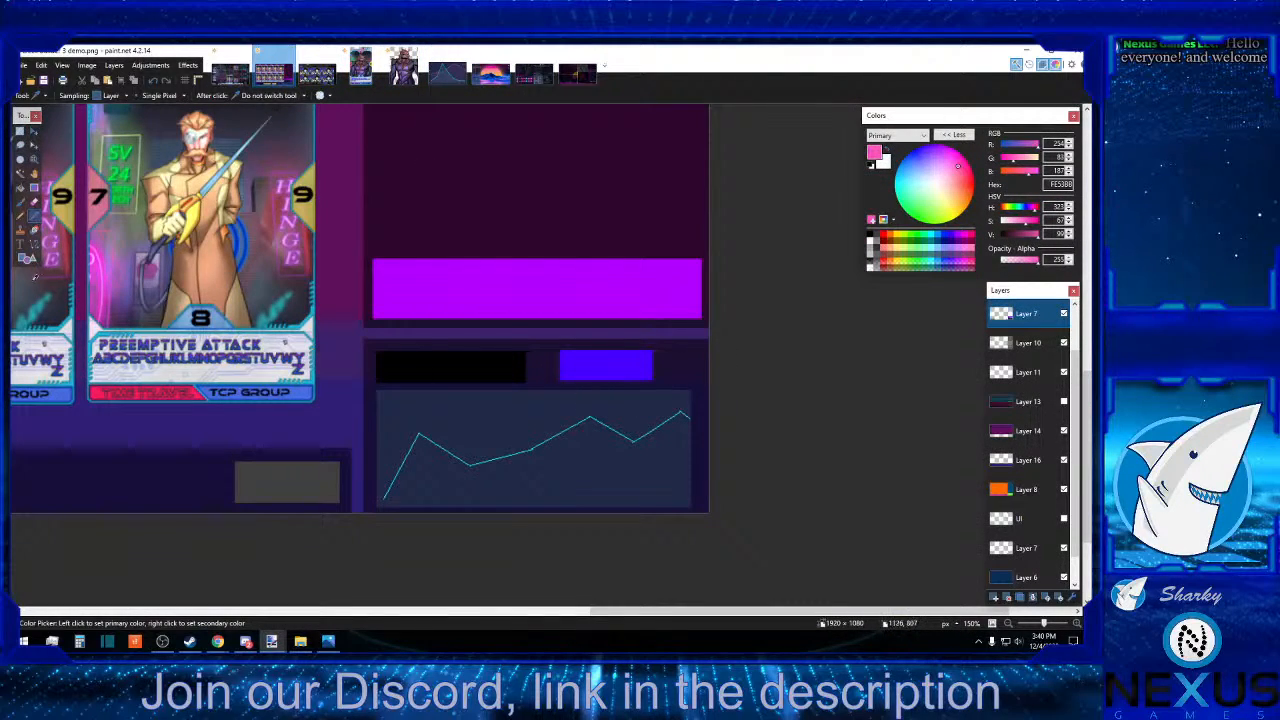
Draw a second, pink zigzag line graph crossing the cyan one in the sidebar's lower panel.
left_click(37, 245)
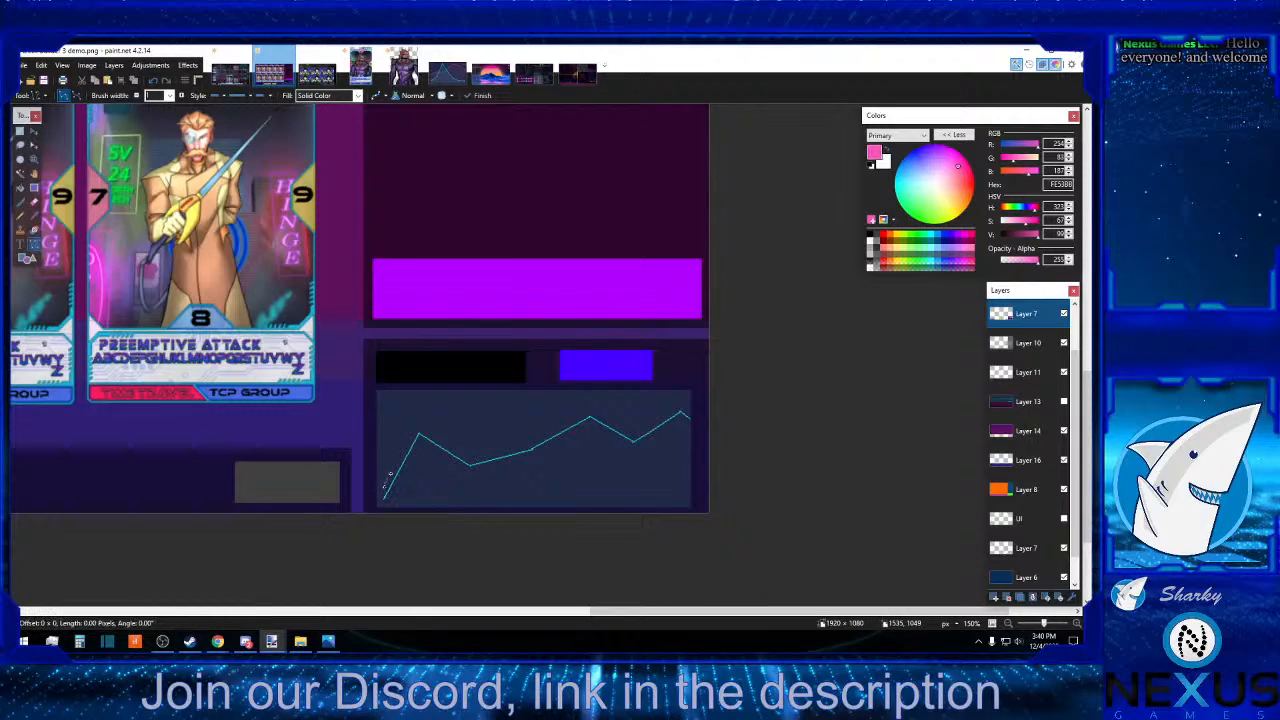
mouse_move(383, 490)
left_mouse_down()
mouse_move(403, 430)
mouse_move(430, 464)
mouse_move(459, 412)
mouse_move(523, 489)
mouse_move(509, 469)
mouse_move(556, 451)
mouse_move(582, 410)
mouse_move(606, 410)
mouse_move(648, 460)
mouse_move(644, 446)
mouse_move(688, 443)
left_mouse_up()
key("Return")
key("Return")
key("Return")
key("Return")
key("Return")
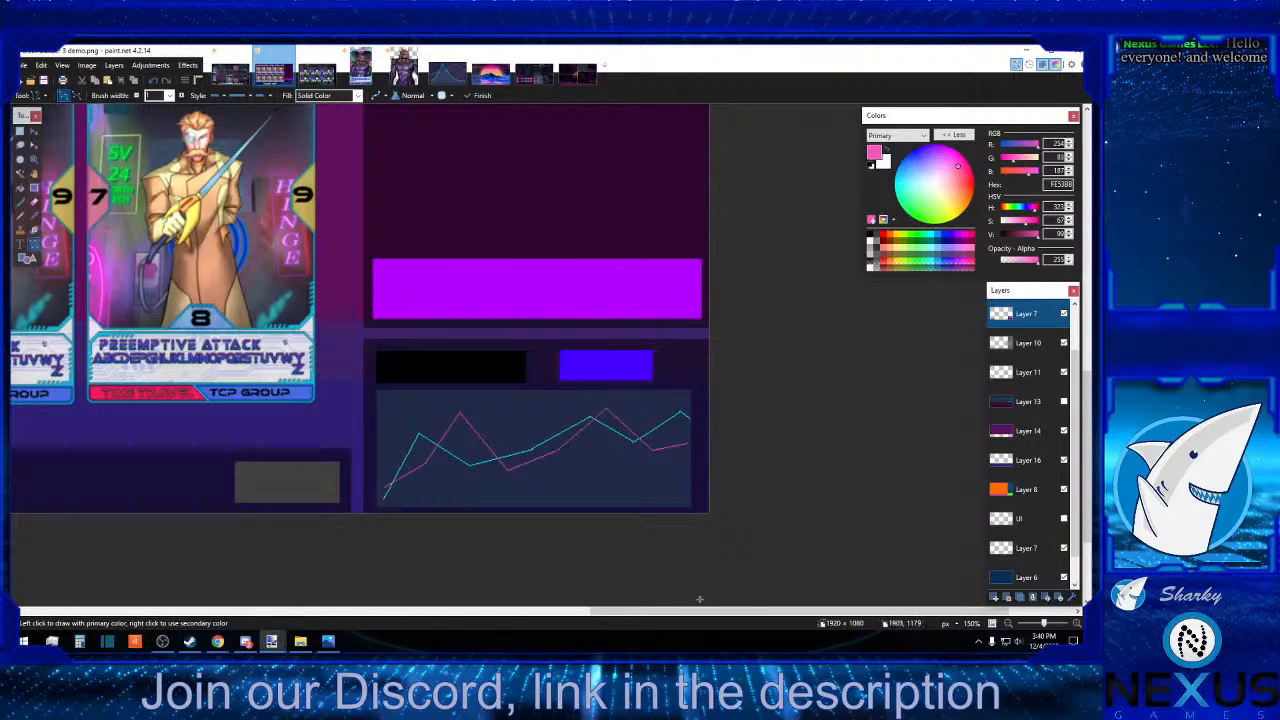
Flood-fill the yellow squares in the mockup's bottom bar with blue 0026FF on Layer 7.
left_click_drag(751, 614, 400, 551)
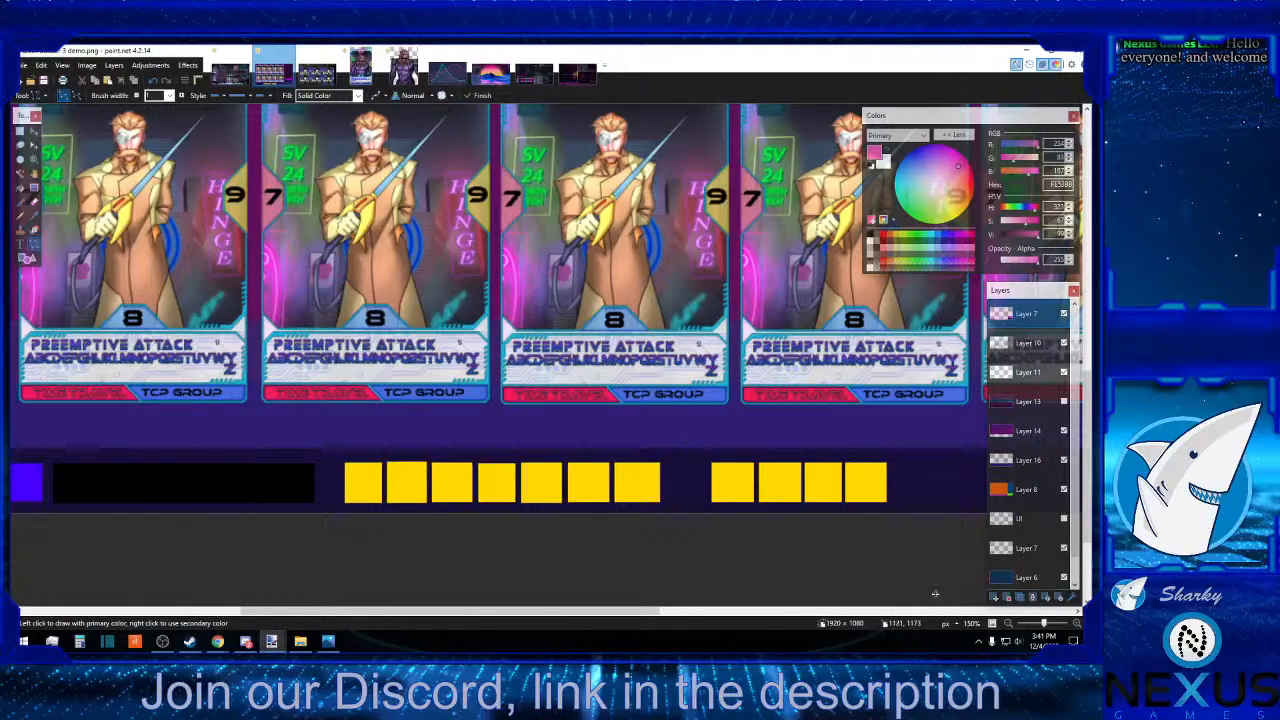
left_click(1001, 625)
left_click(1001, 625)
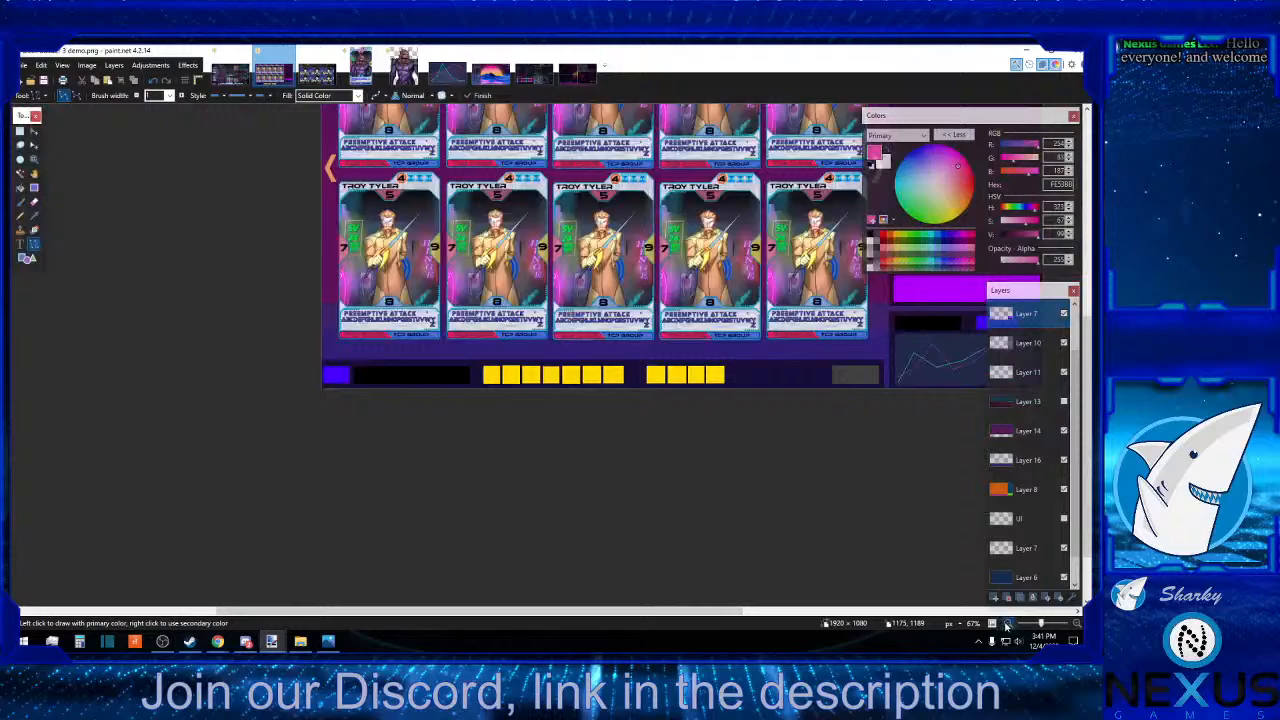
left_click(943, 236)
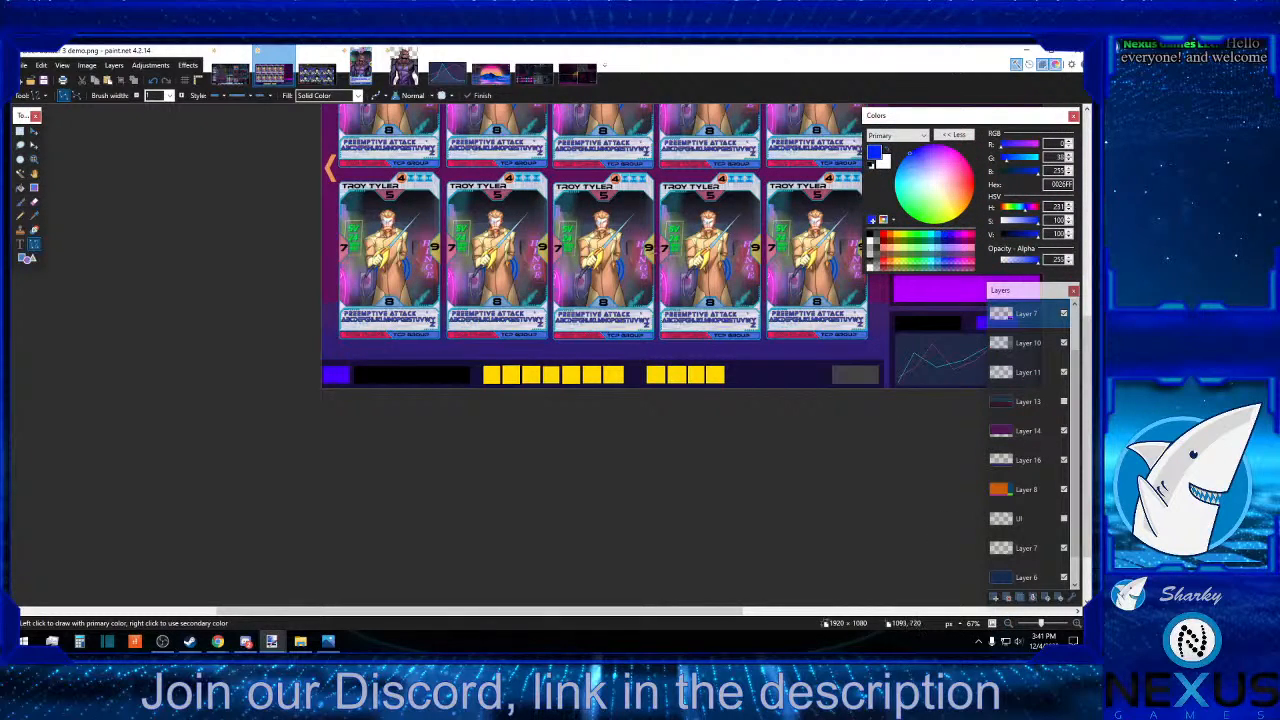
left_click(20, 187)
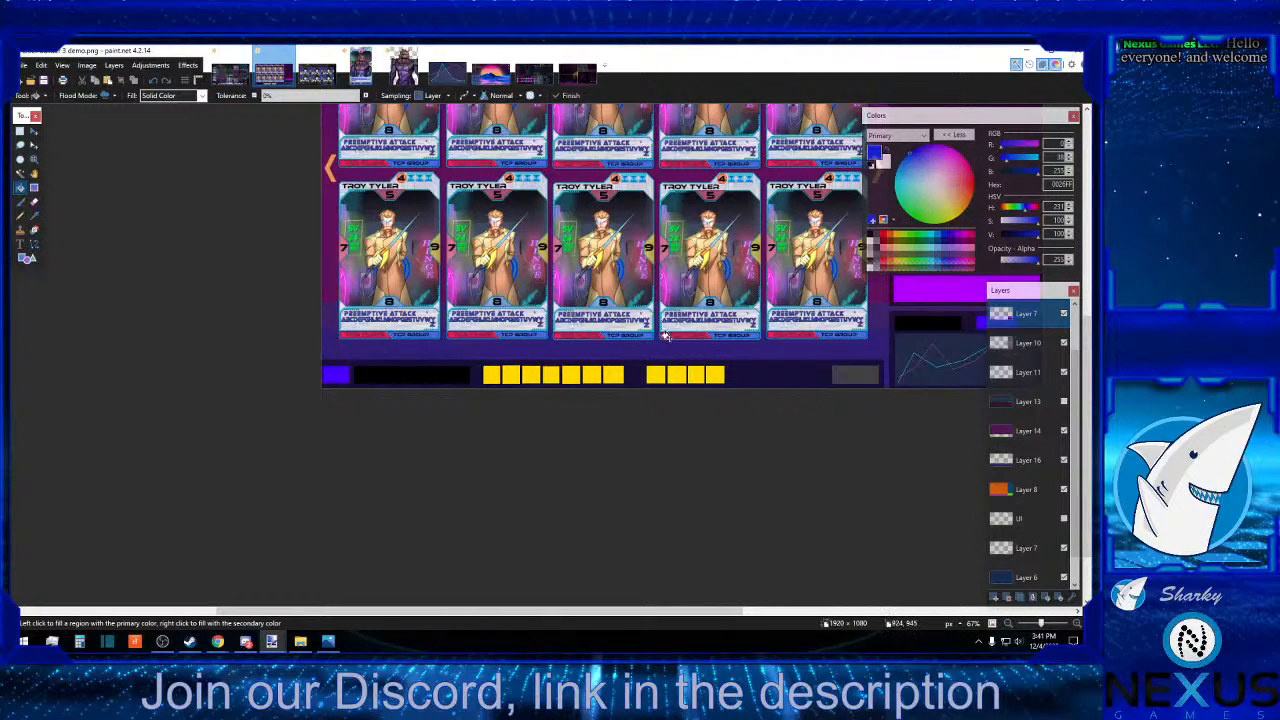
left_click(706, 373)
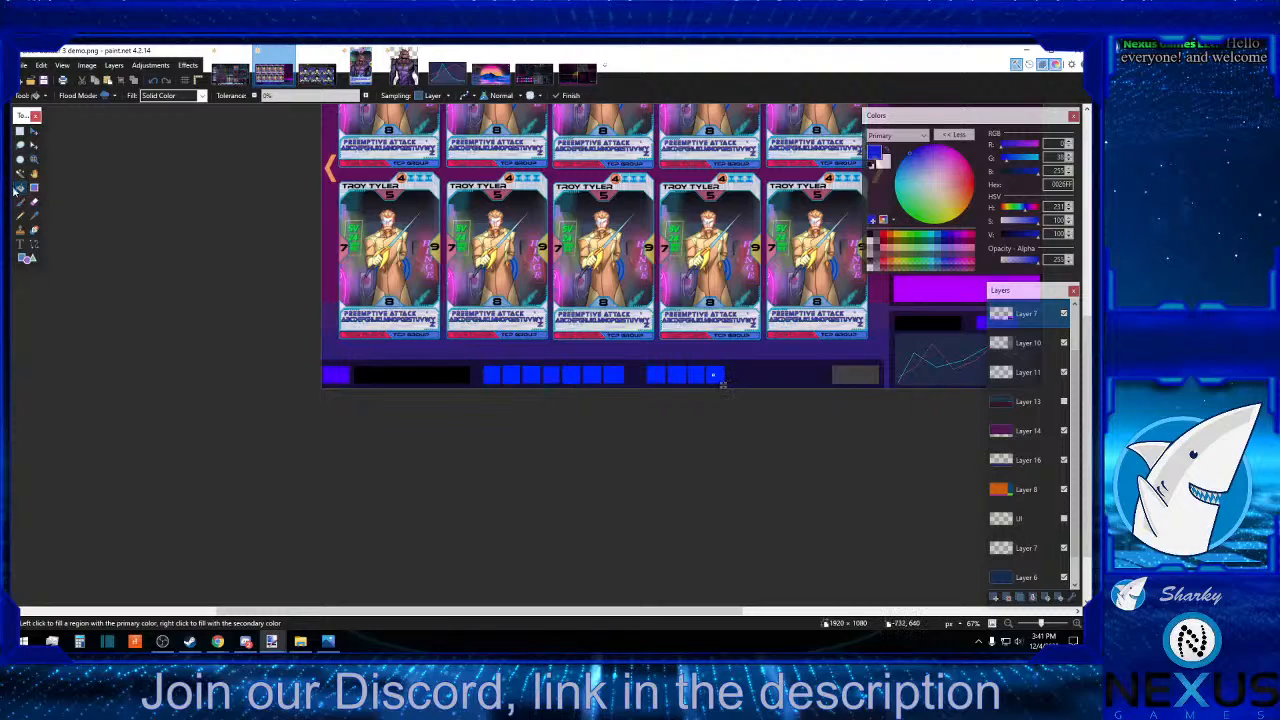
left_click(20, 131)
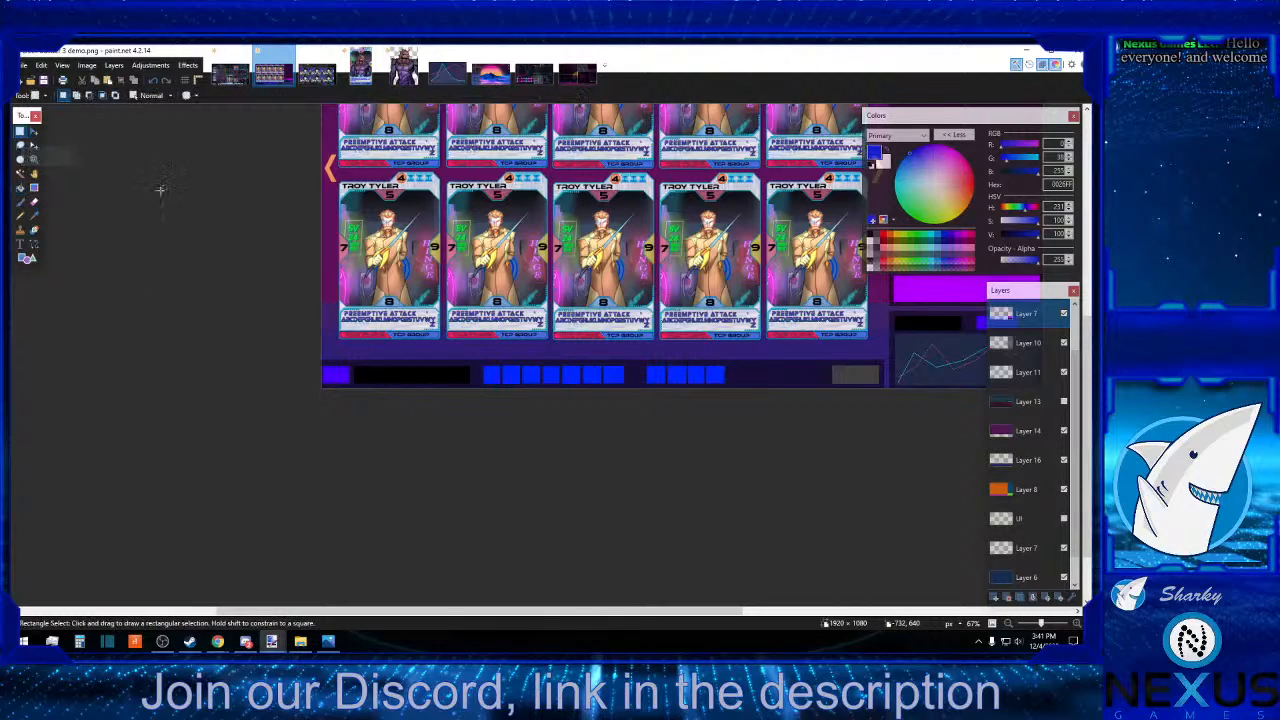
Sample indigo 4800FF from the sidebar's small block and fill the grey box at the end of the bottom bar with it.
left_click(1008, 624)
scroll(857, 586, "up", 2)
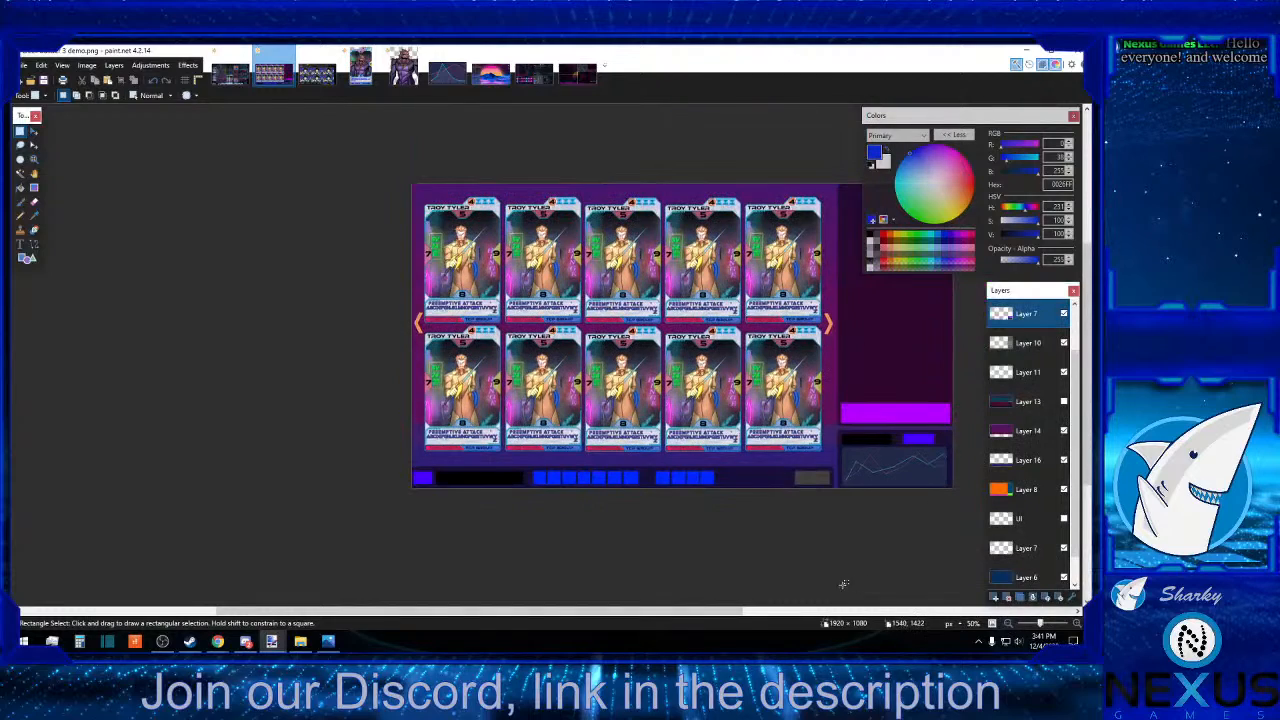
left_click_drag(628, 617, 722, 612)
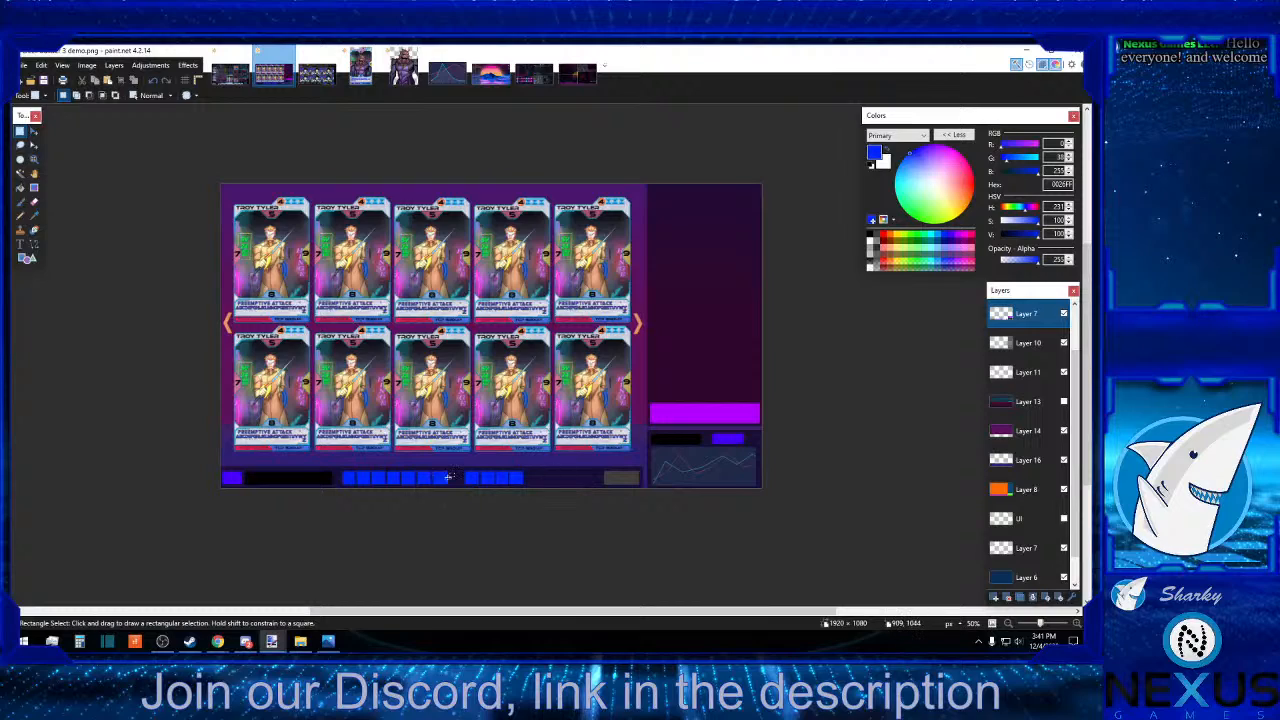
left_click(34, 215)
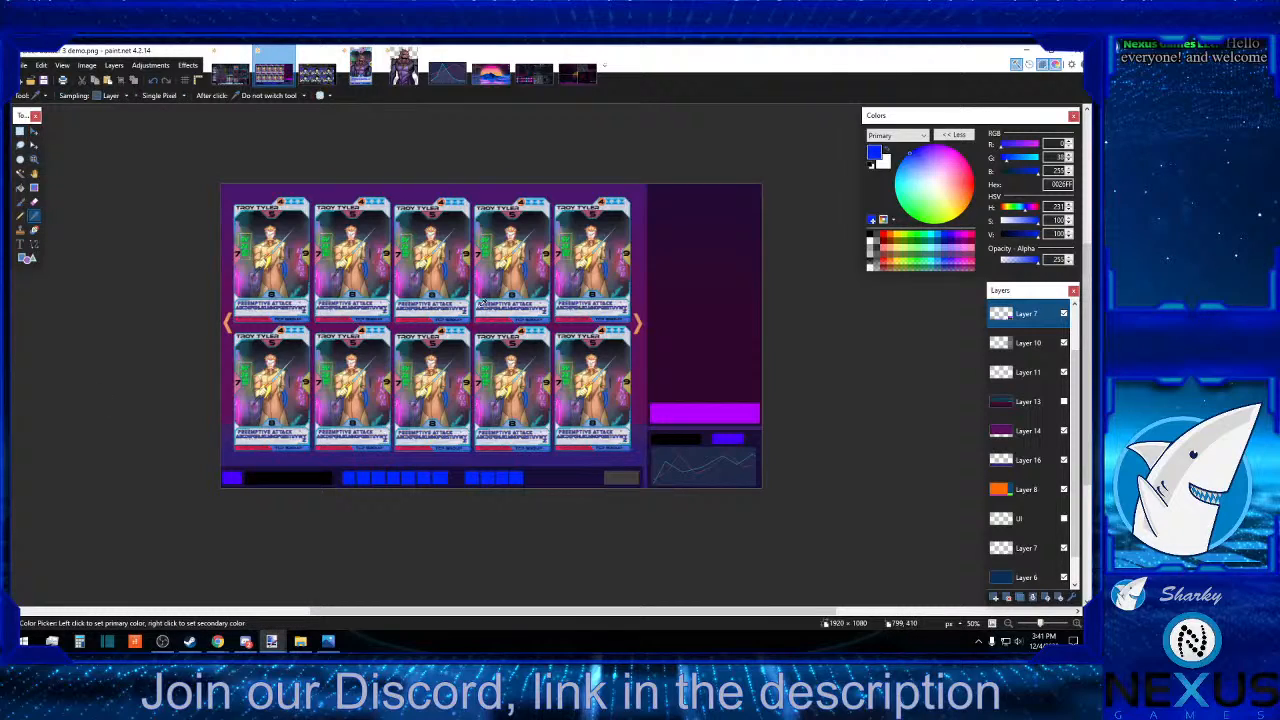
left_click(727, 437)
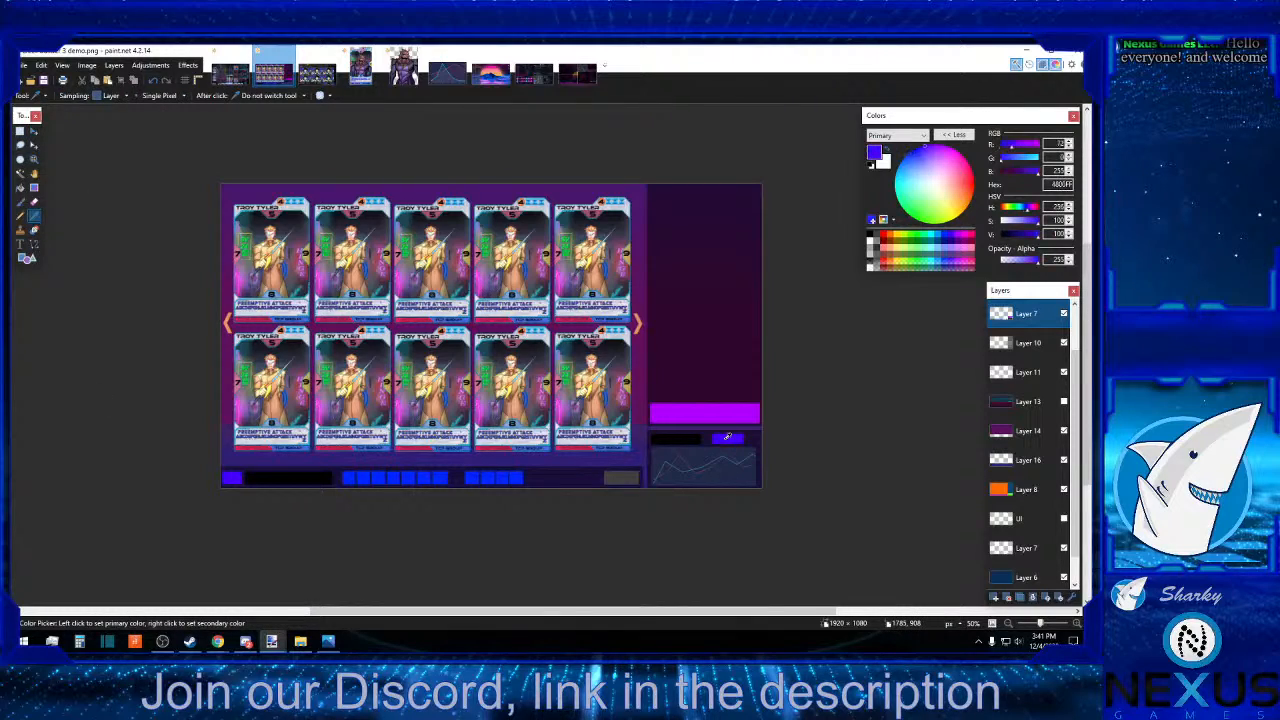
left_click(19, 187)
left_click(620, 476)
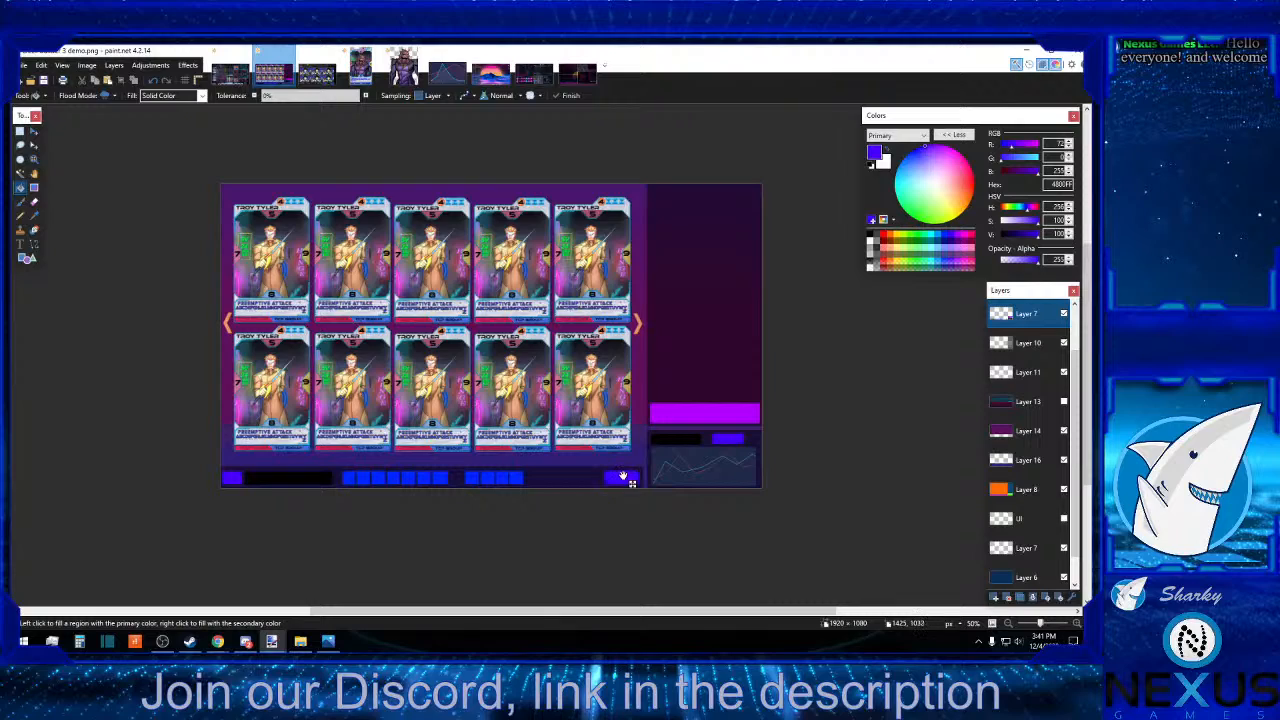
left_click(20, 131)
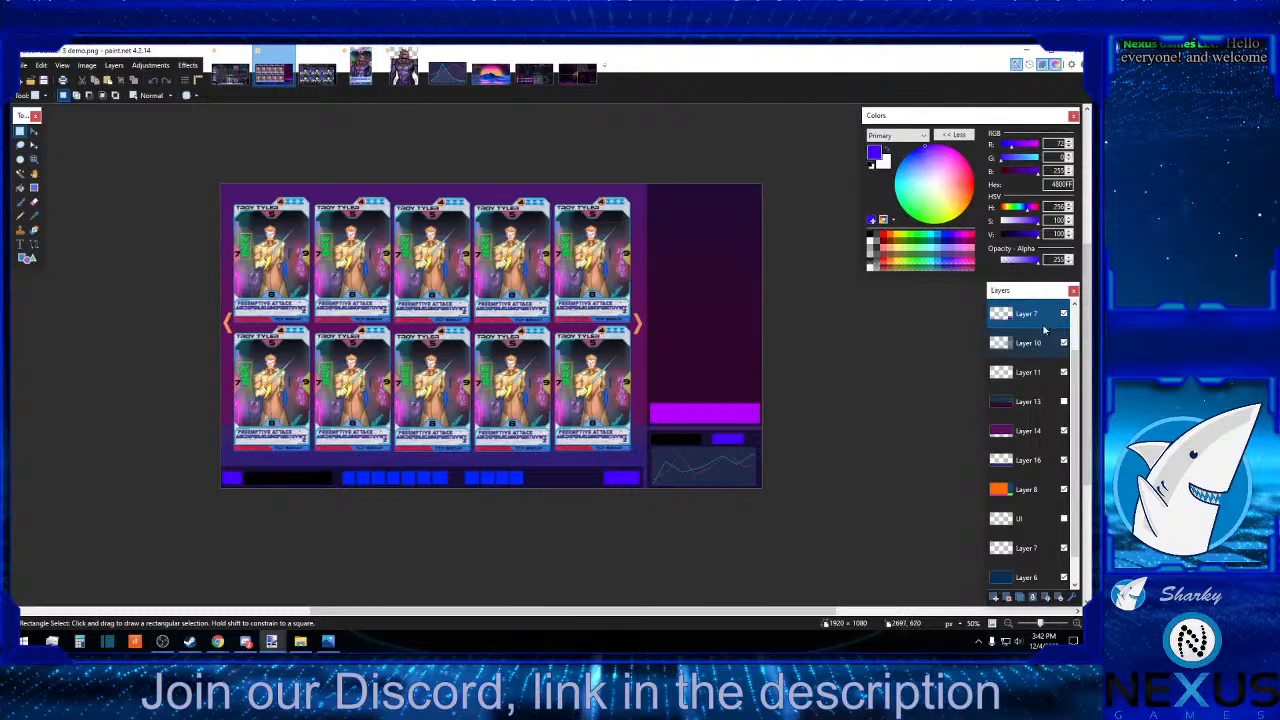
Set the primary colour to grey A0A0A0 and start a text entry at the indigo box in the bottom bar.
left_click(1077, 624)
left_click(1077, 624)
left_click(1077, 624)
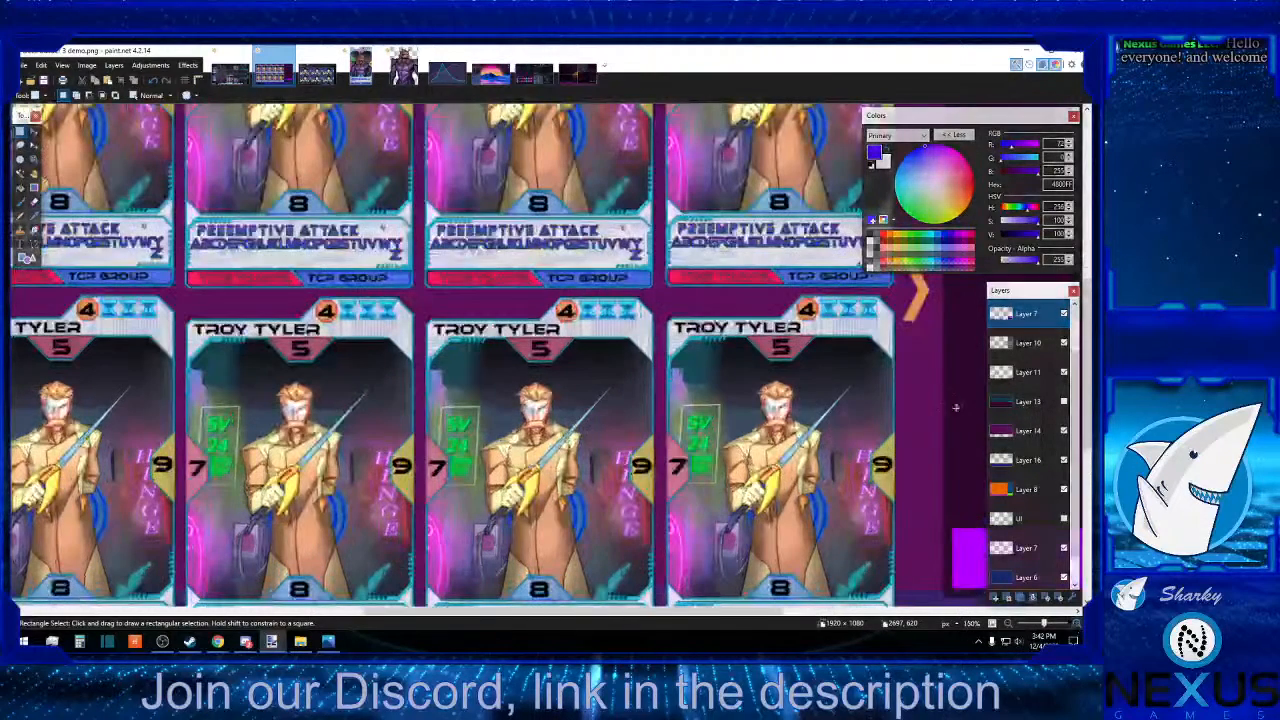
left_click(872, 248)
scroll(946, 413, "down", 5)
scroll(946, 413, "down", 1)
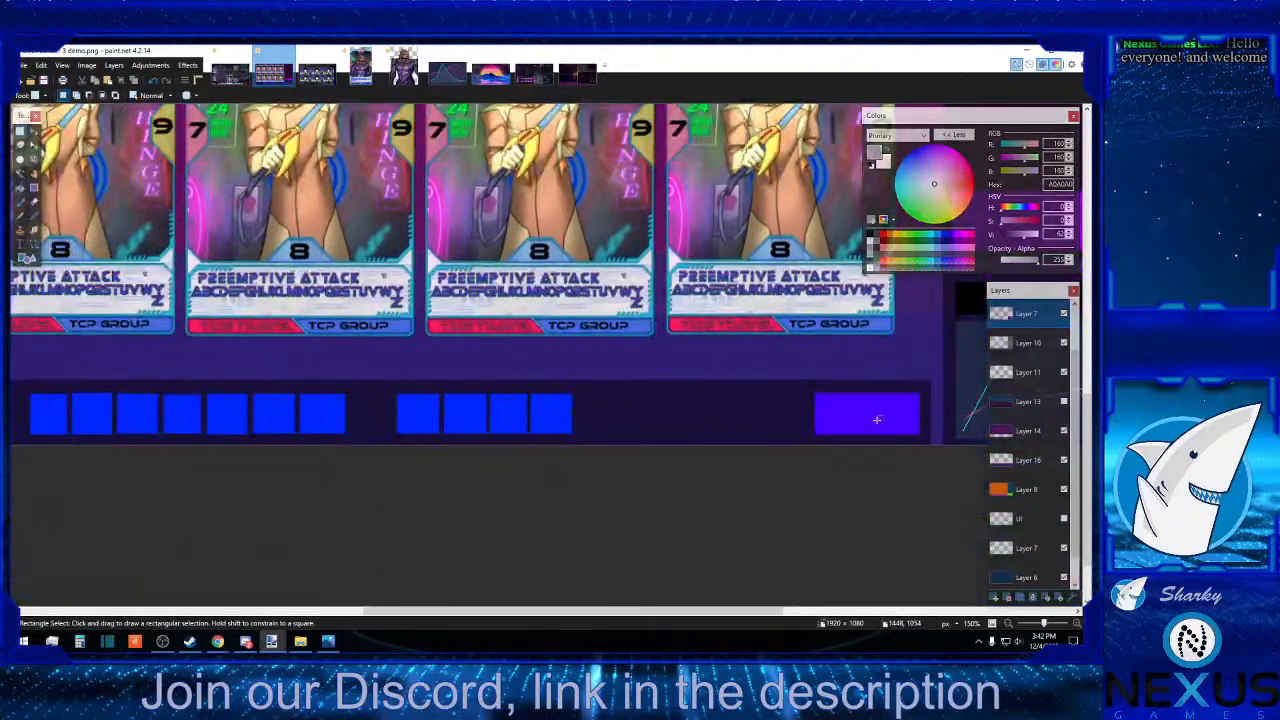
left_click(21, 245)
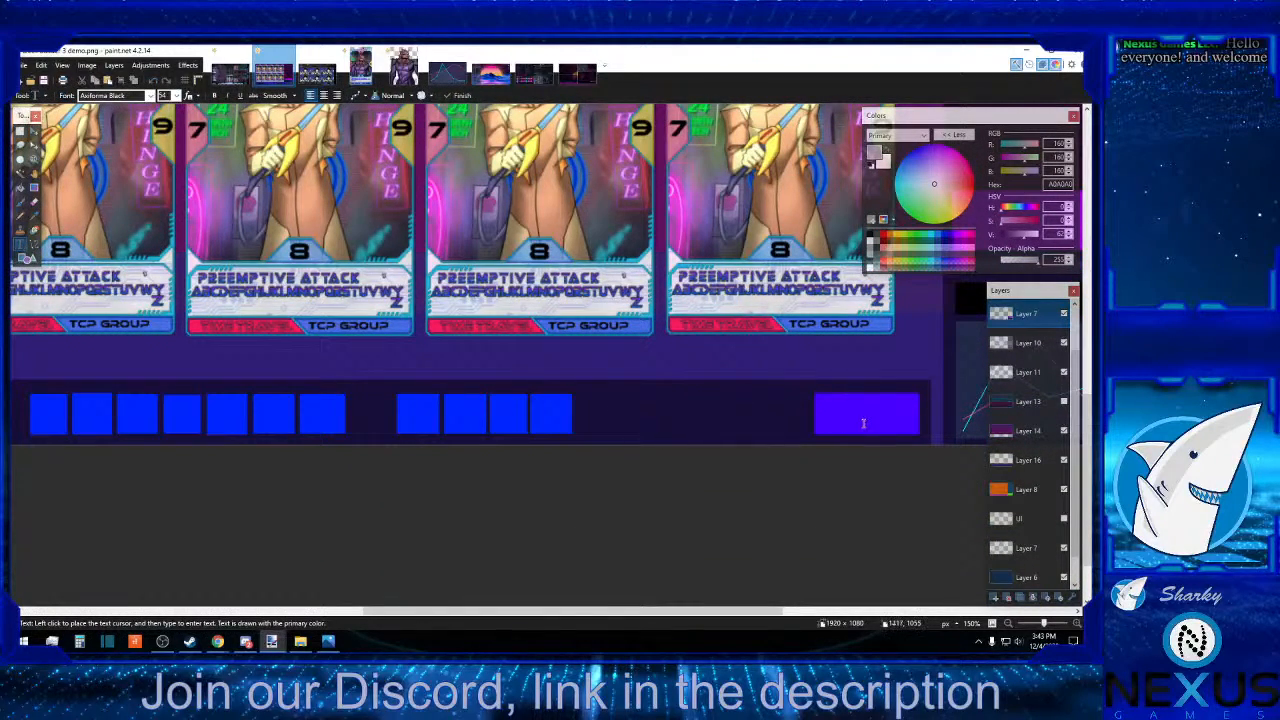
left_click(819, 414)
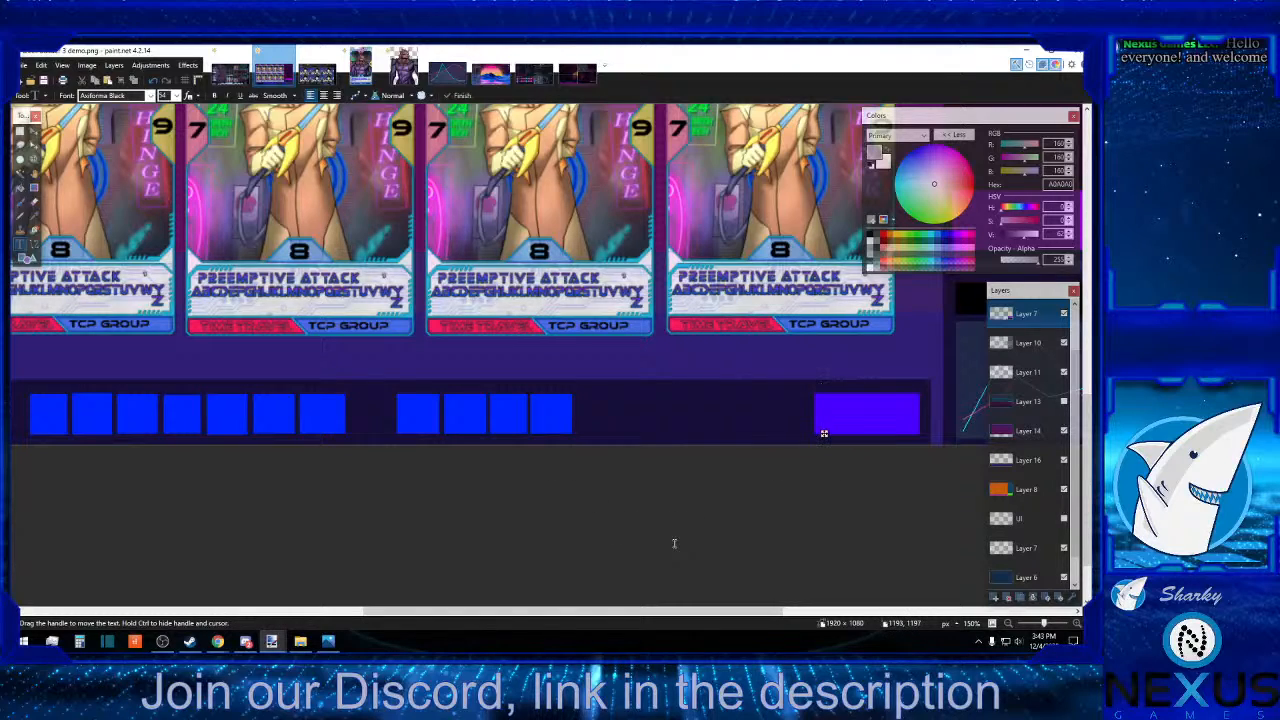
scroll(674, 543, "up", 3)
type("12")
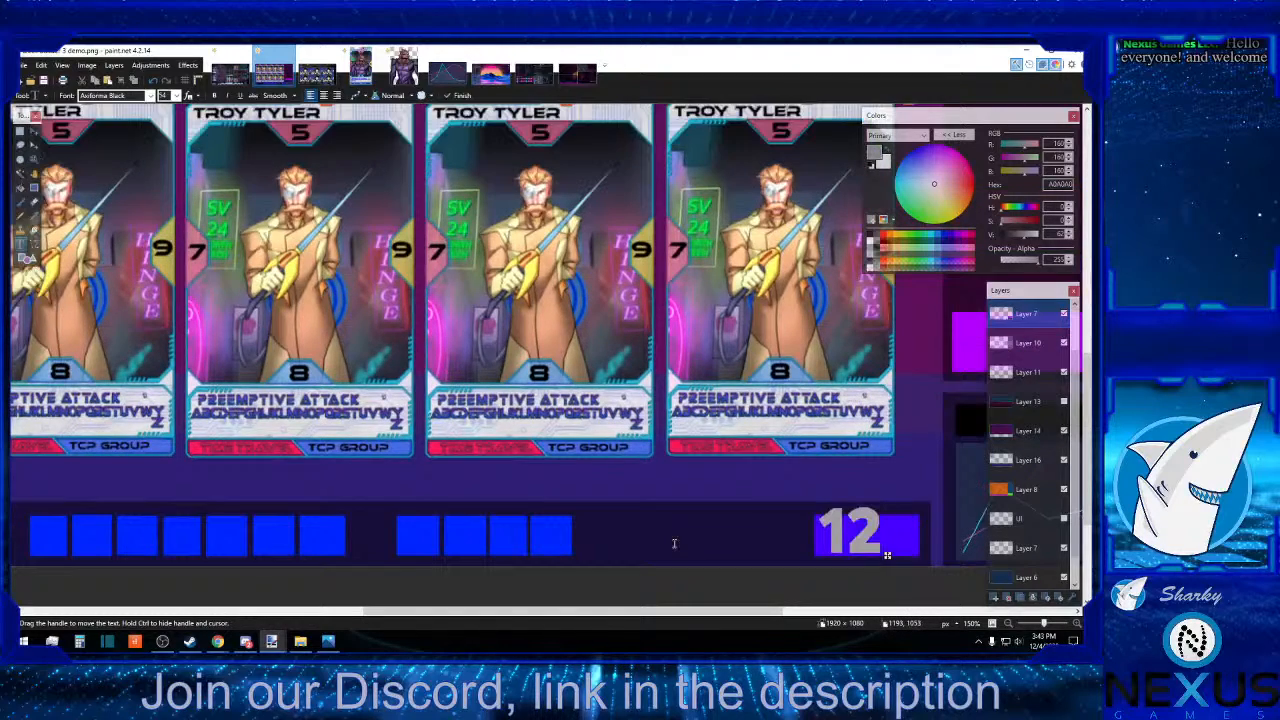
type(":2")
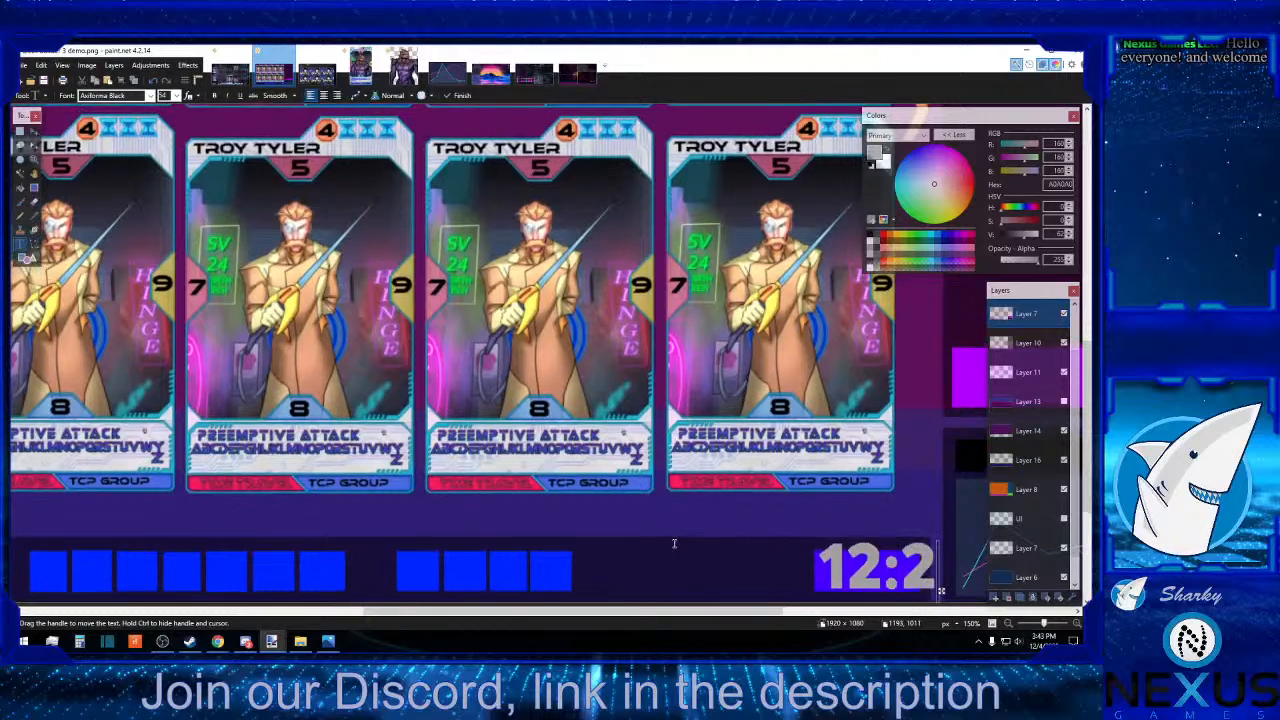
key("BackSpace")
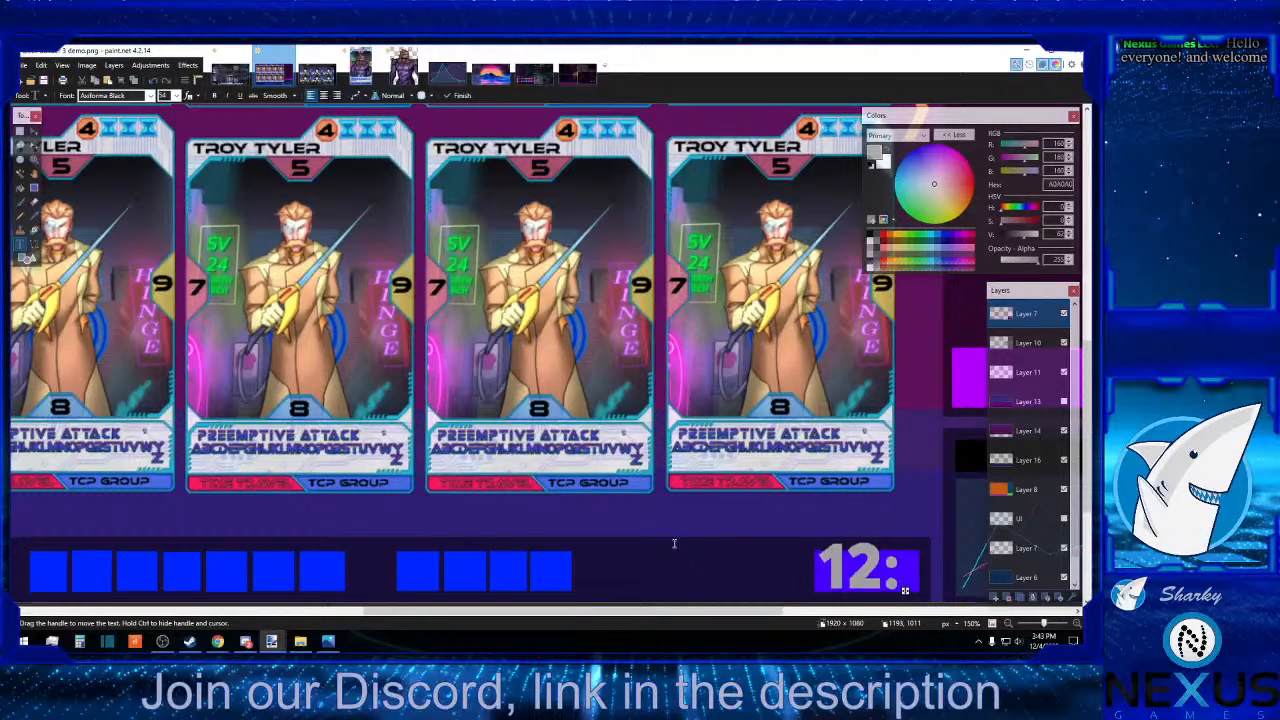
type("56")
key("BackSpace")
key("BackSpace")
key("BackSpace")
key("BackSpace")
key("BackSpace")
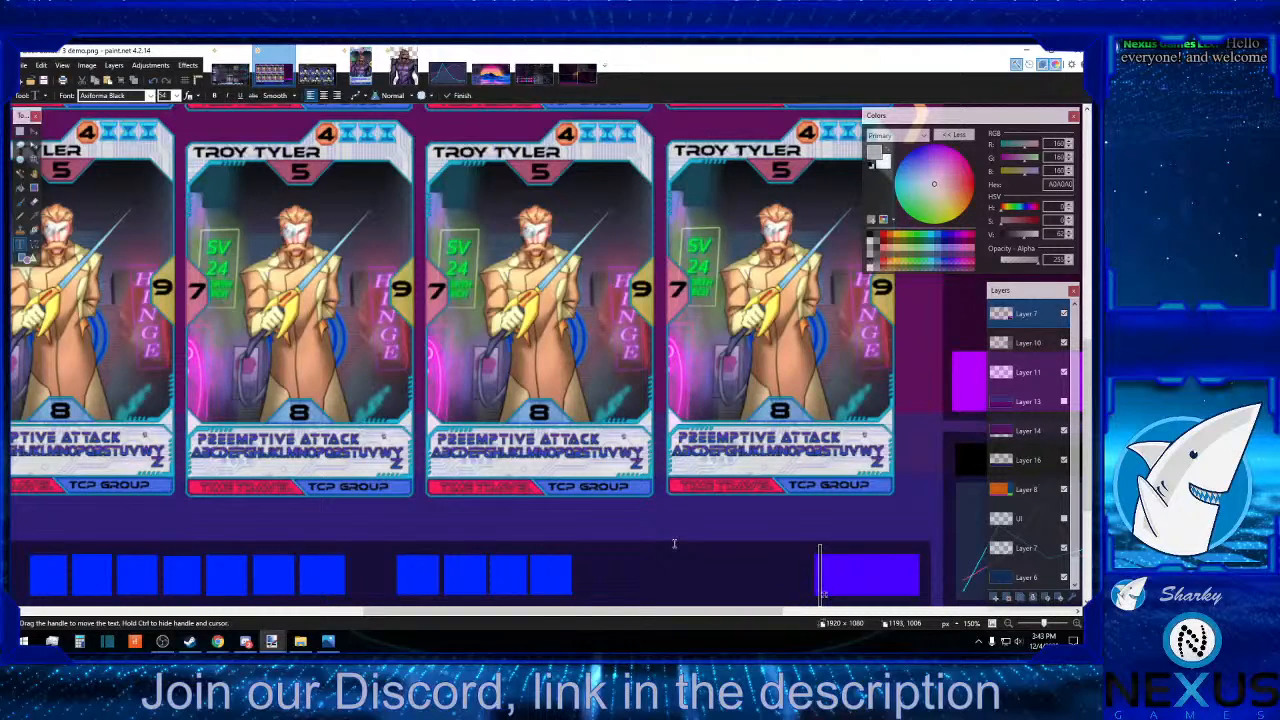
Enter the time 03:43 as the text over the bottom bar's indigo box.
type("03")
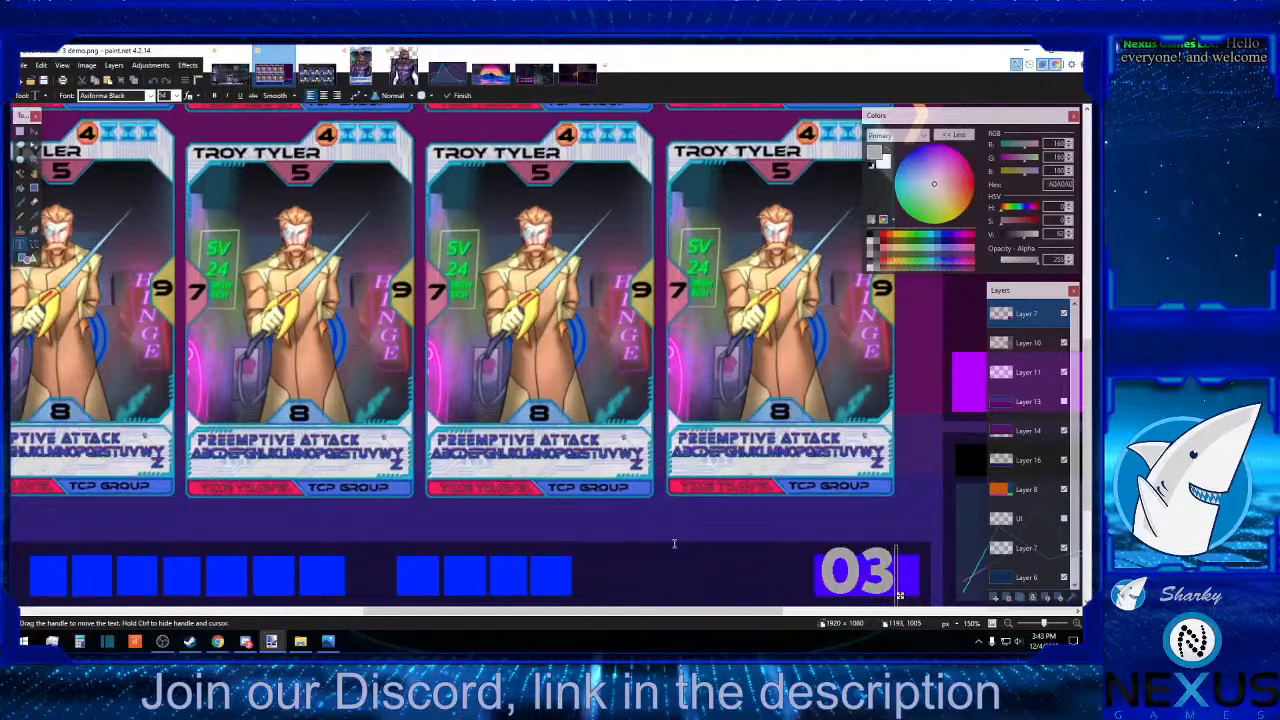
type(":43")
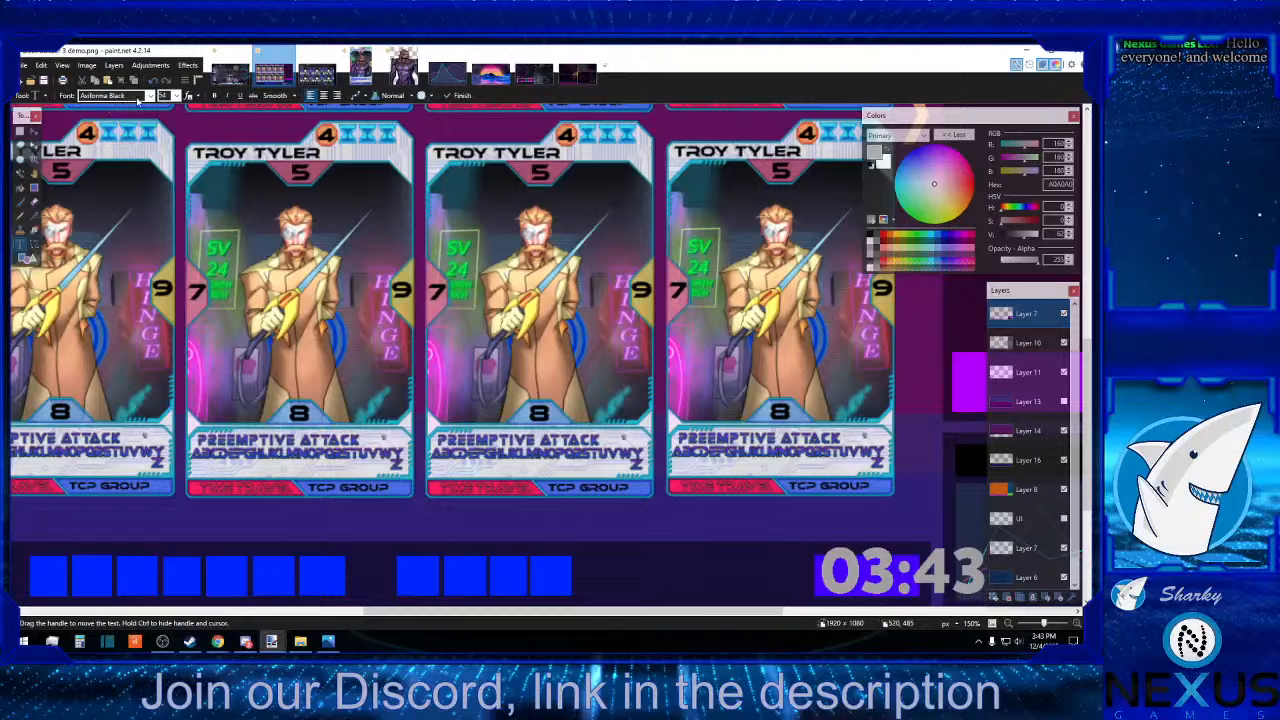
Reduce the time text's font size and shift it slightly left so its end sits inside the indigo box.
left_click(175, 96)
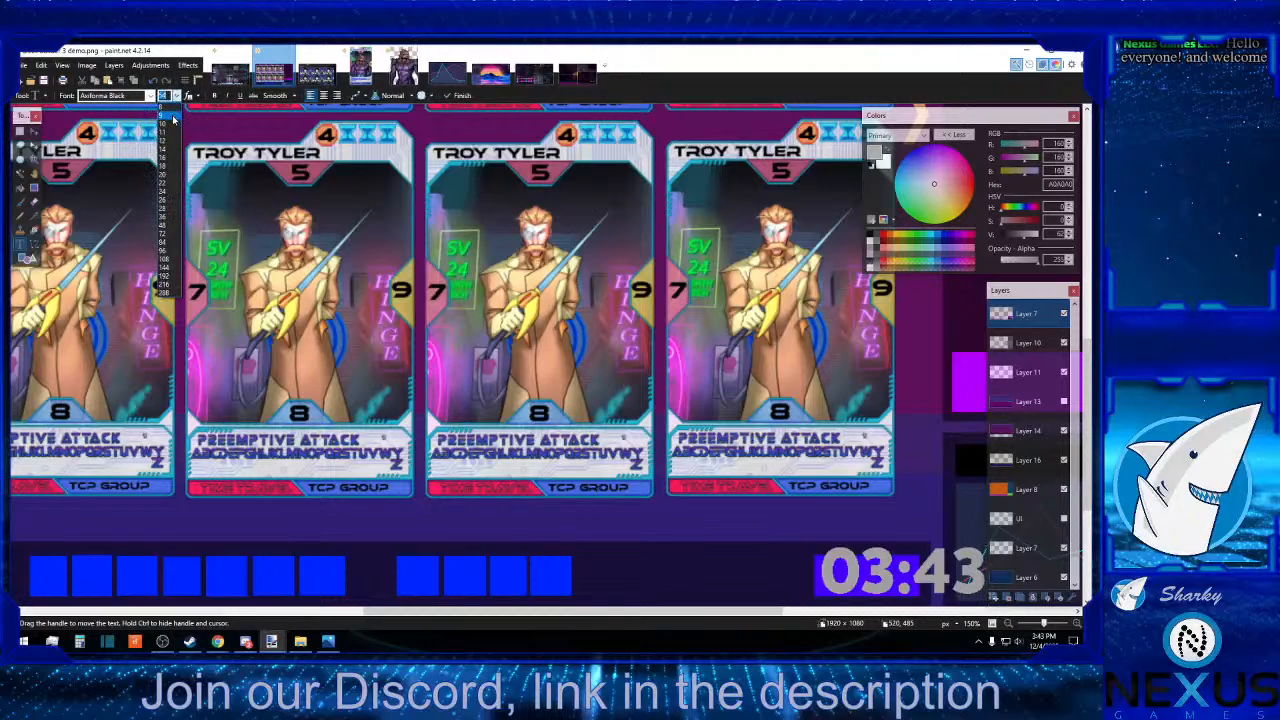
left_click(170, 228)
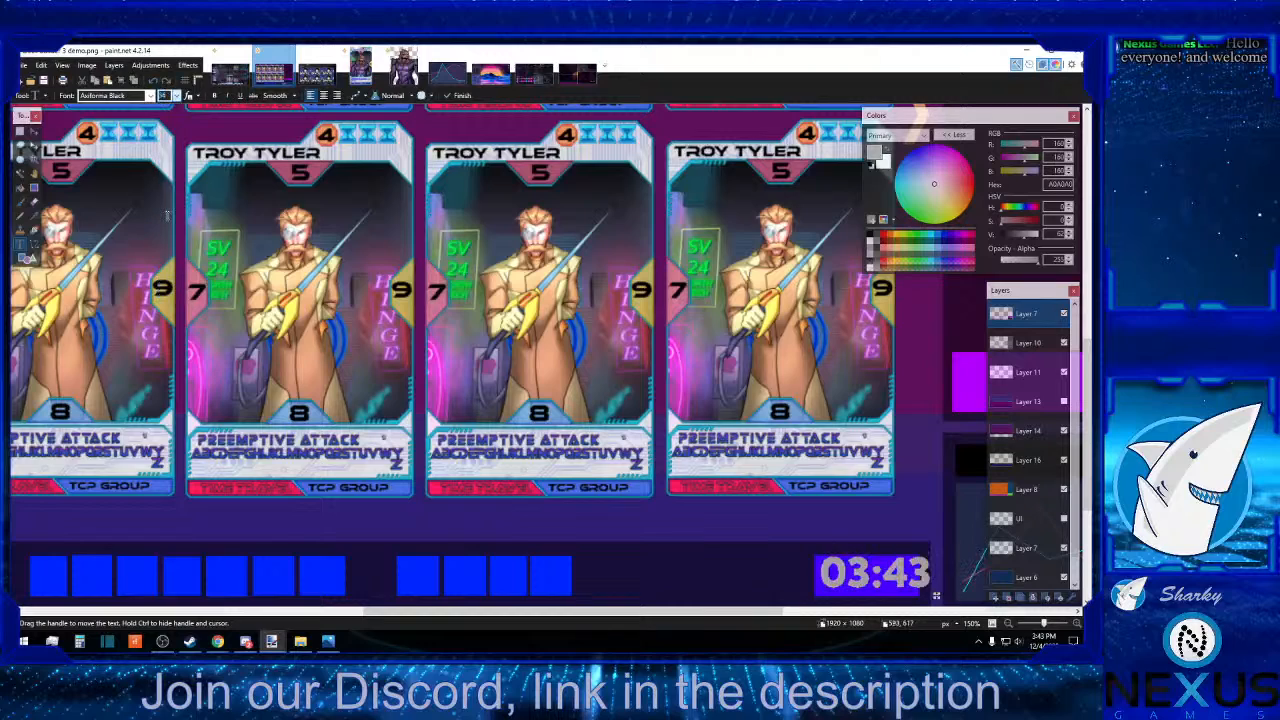
scroll(450, 350, "down", 2)
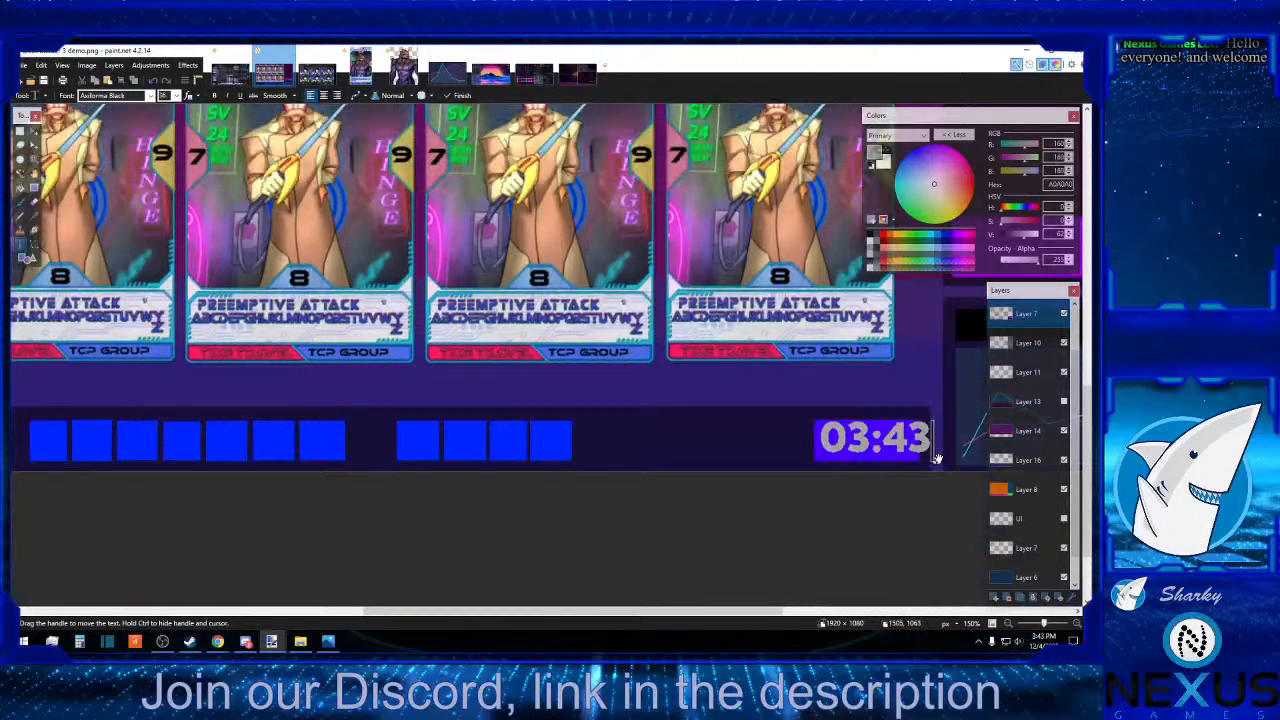
left_click_drag(936, 461, 924, 465)
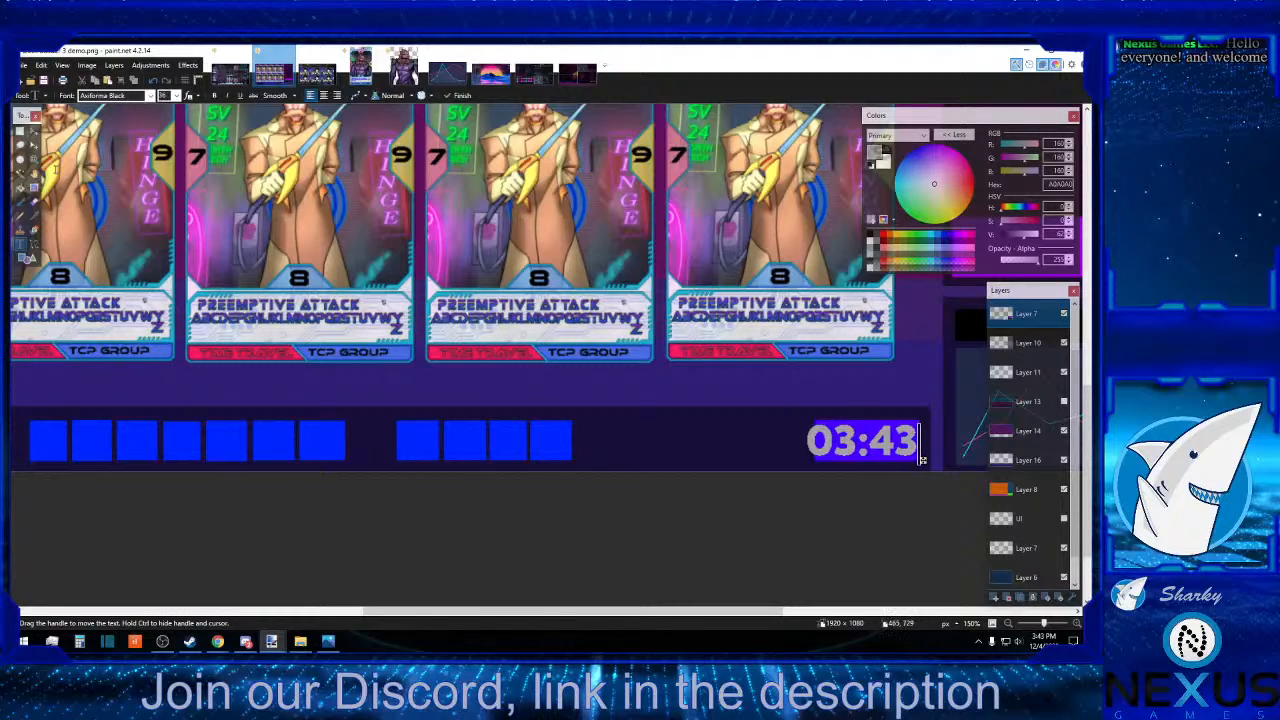
left_click(20, 131)
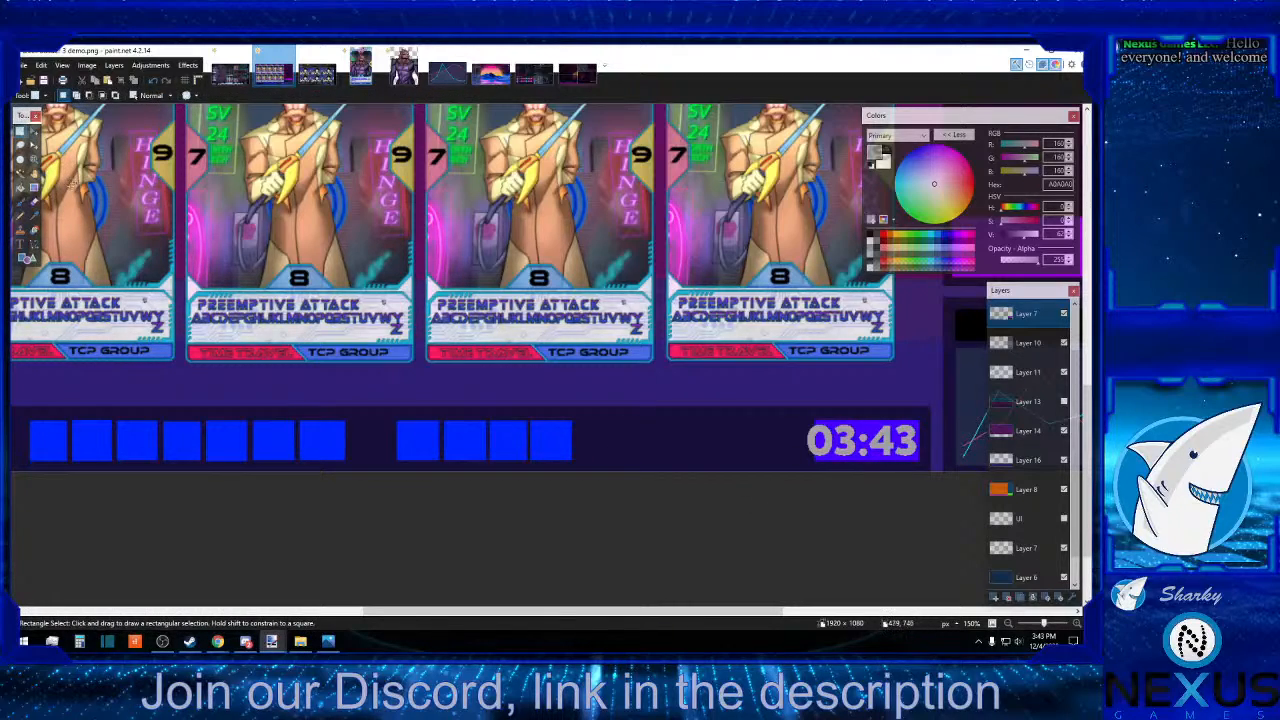
Sample the box's indigo 4800FF as the primary colour and add a new layer directly beneath the upper Layer 7.
left_click(34, 216)
left_click(840, 418)
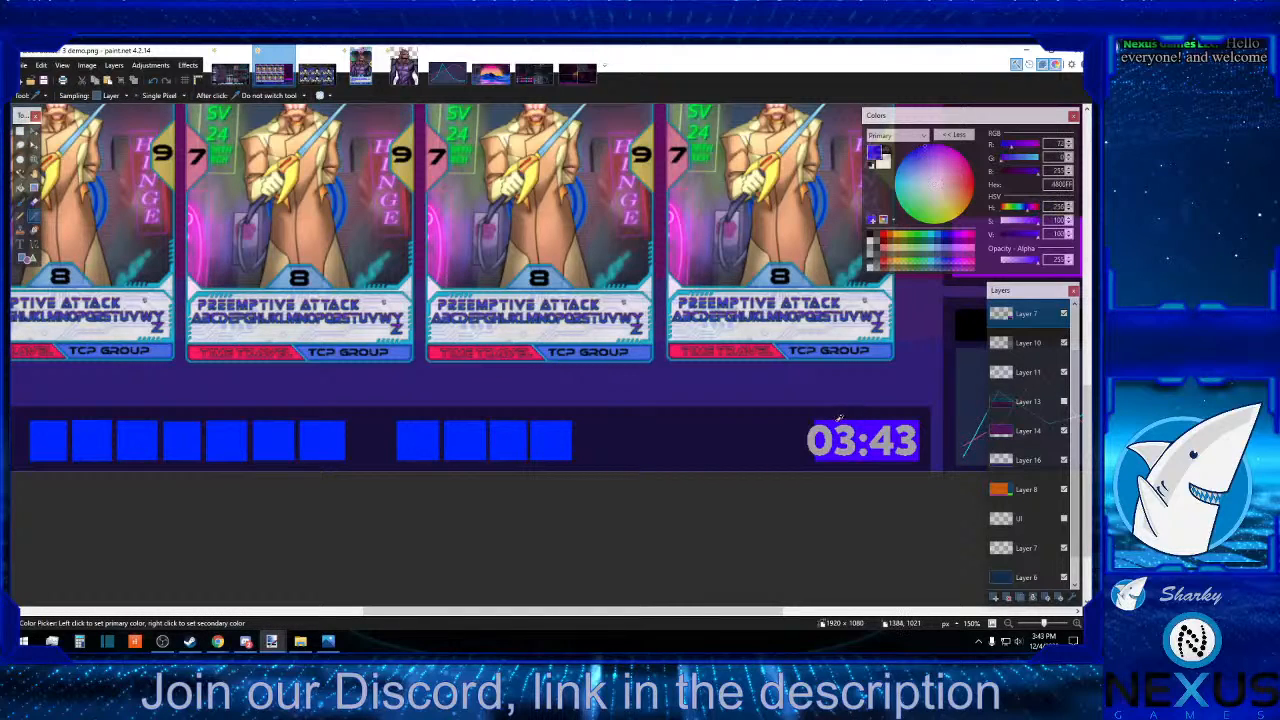
left_click(29, 259)
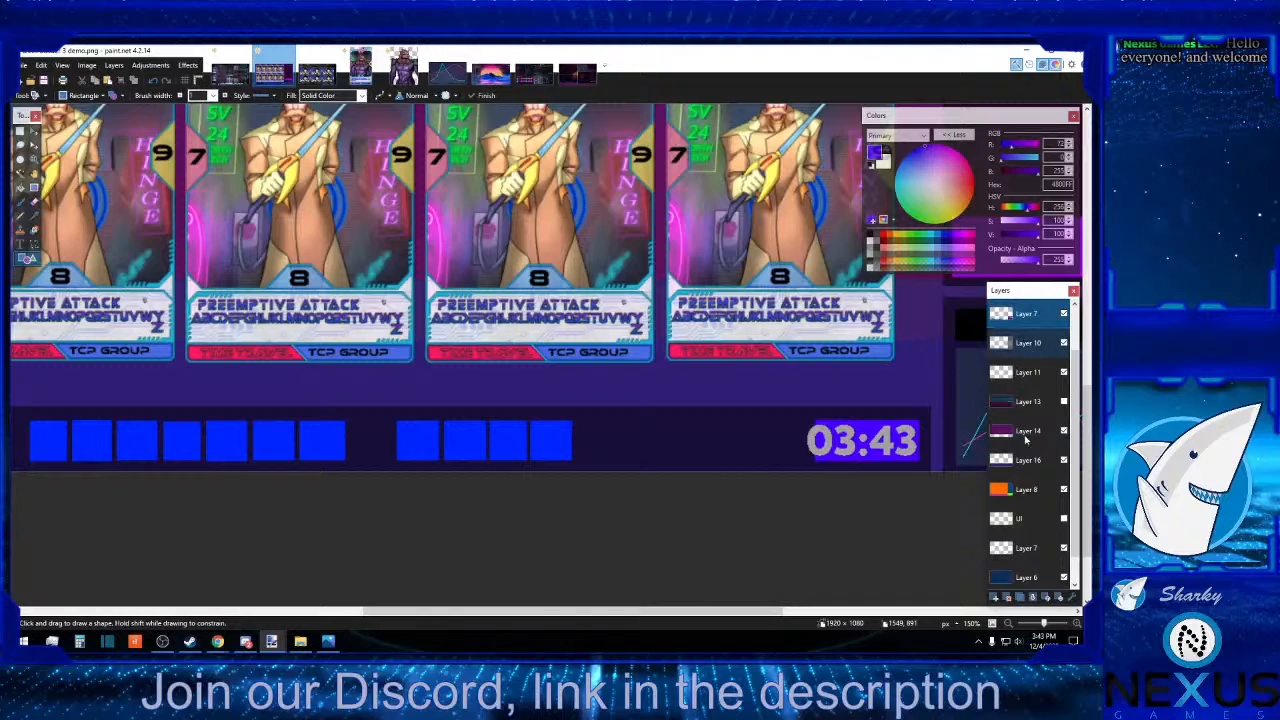
left_click(997, 600)
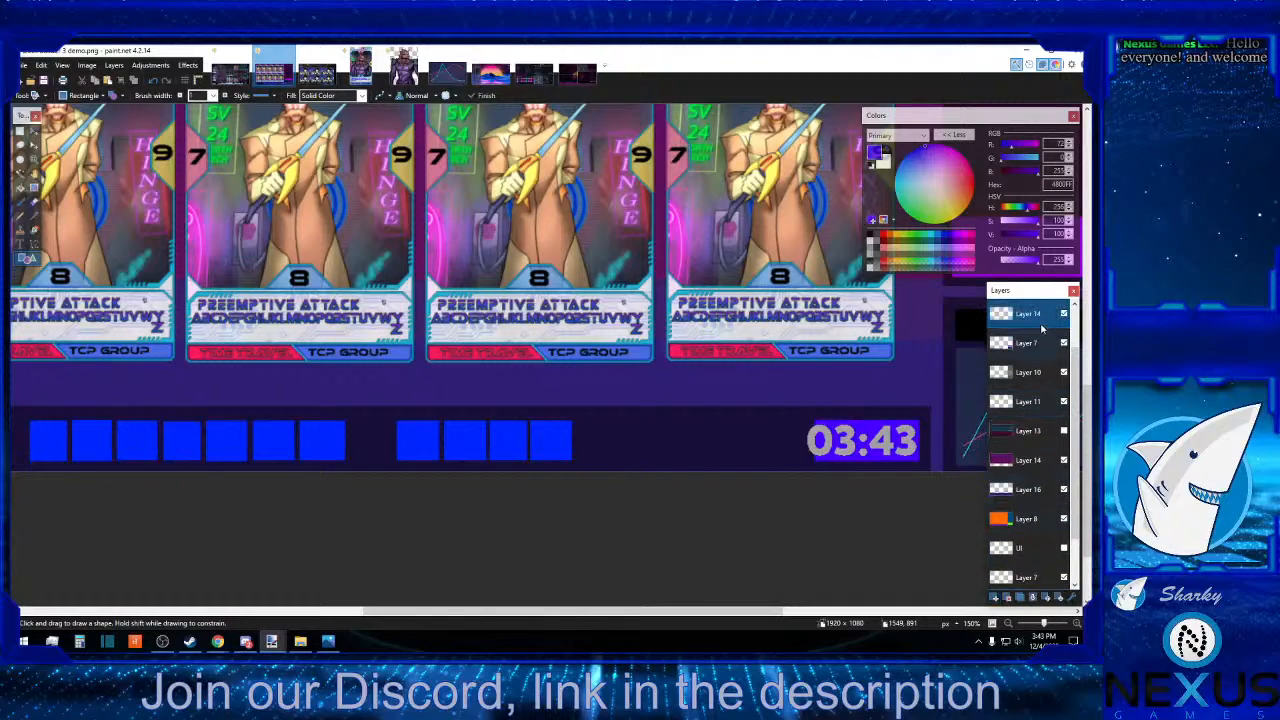
left_click_drag(1031, 319, 1030, 342)
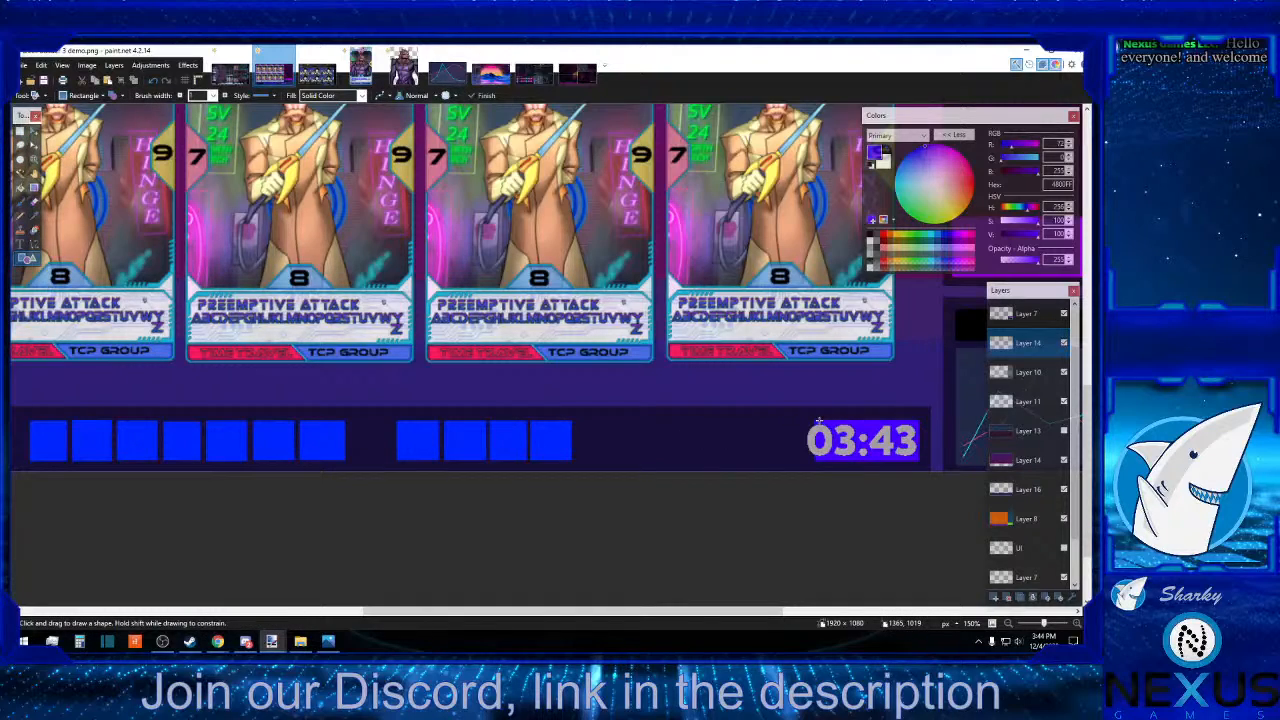
Draw a filled indigo rectangle about 17 × 49 pixels on the new layer to extend the time box's left edge behind the text.
left_click_drag(818, 421, 805, 460)
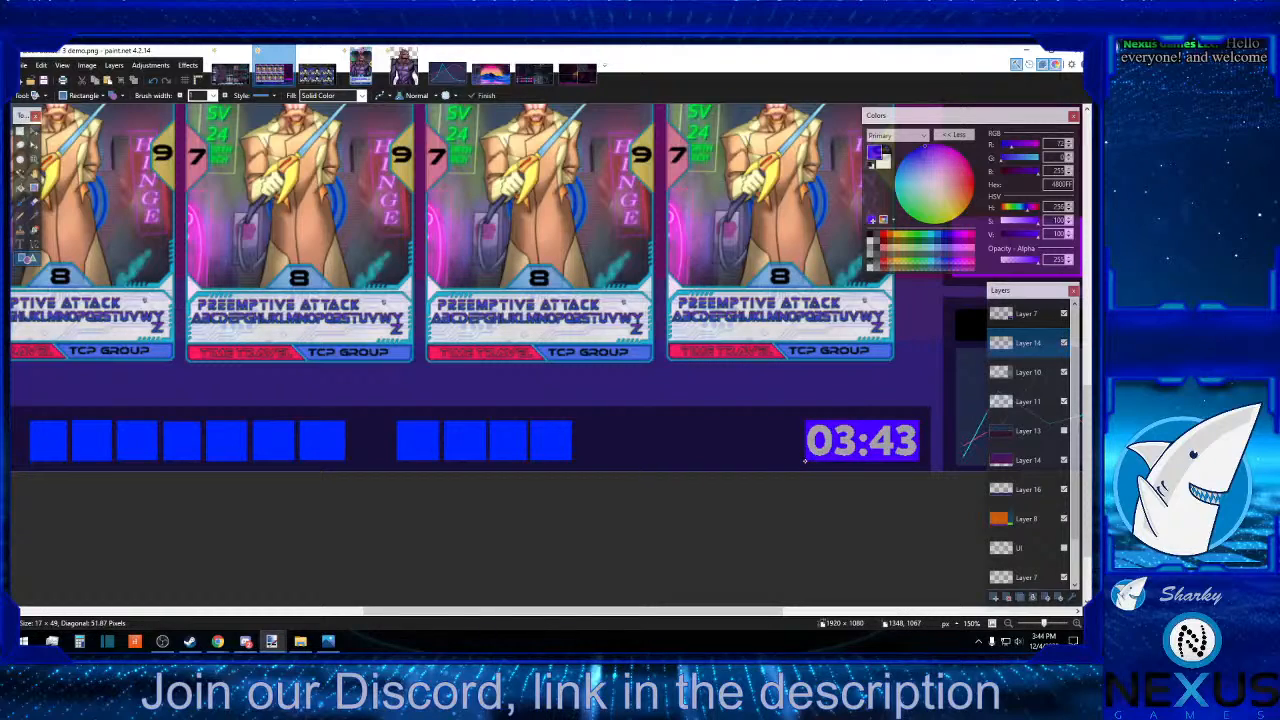
left_click_drag(805, 460, 805, 460)
key("Return")
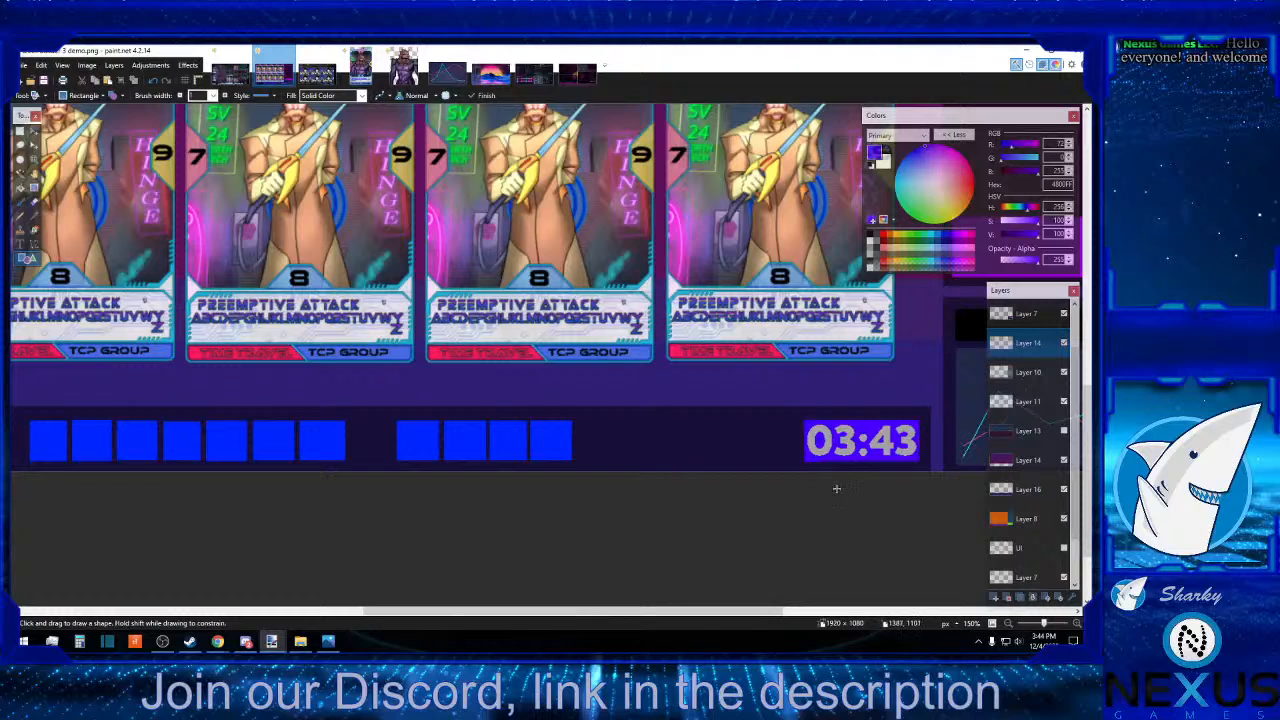
left_click(829, 612)
left_click_drag(829, 612, 535, 594)
left_click(1011, 625)
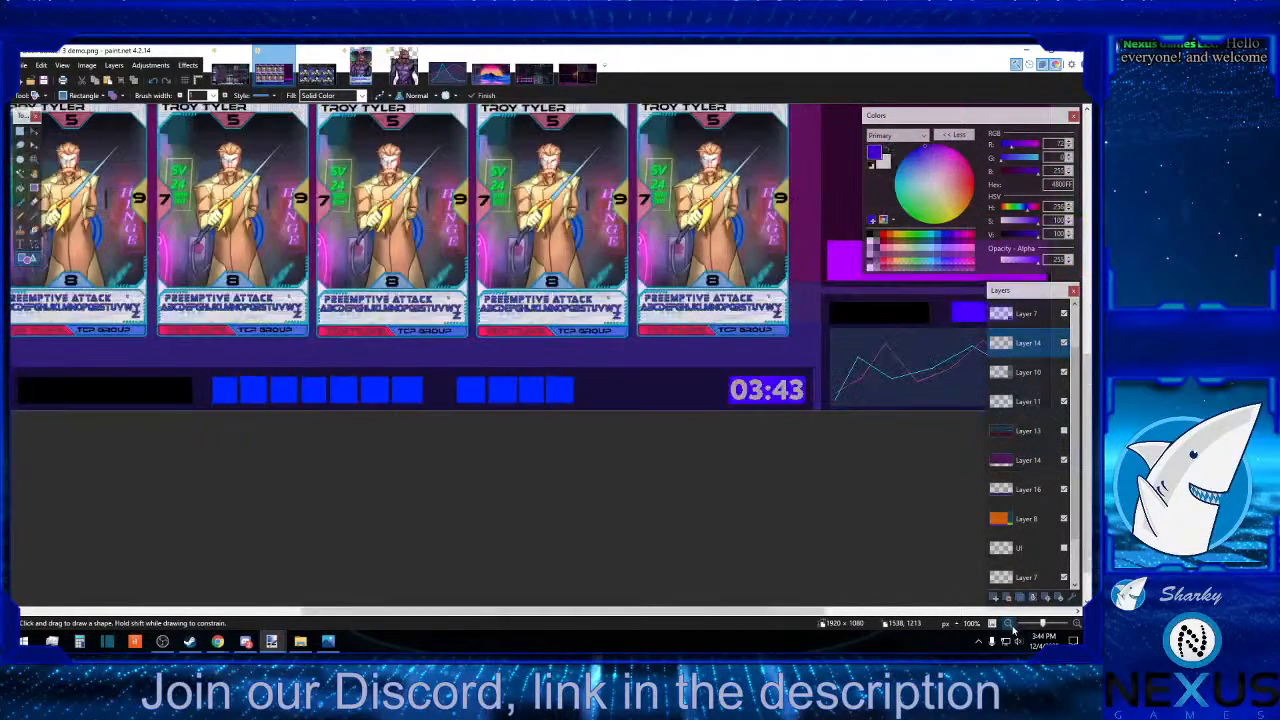
left_click(1011, 625)
left_click(1011, 625)
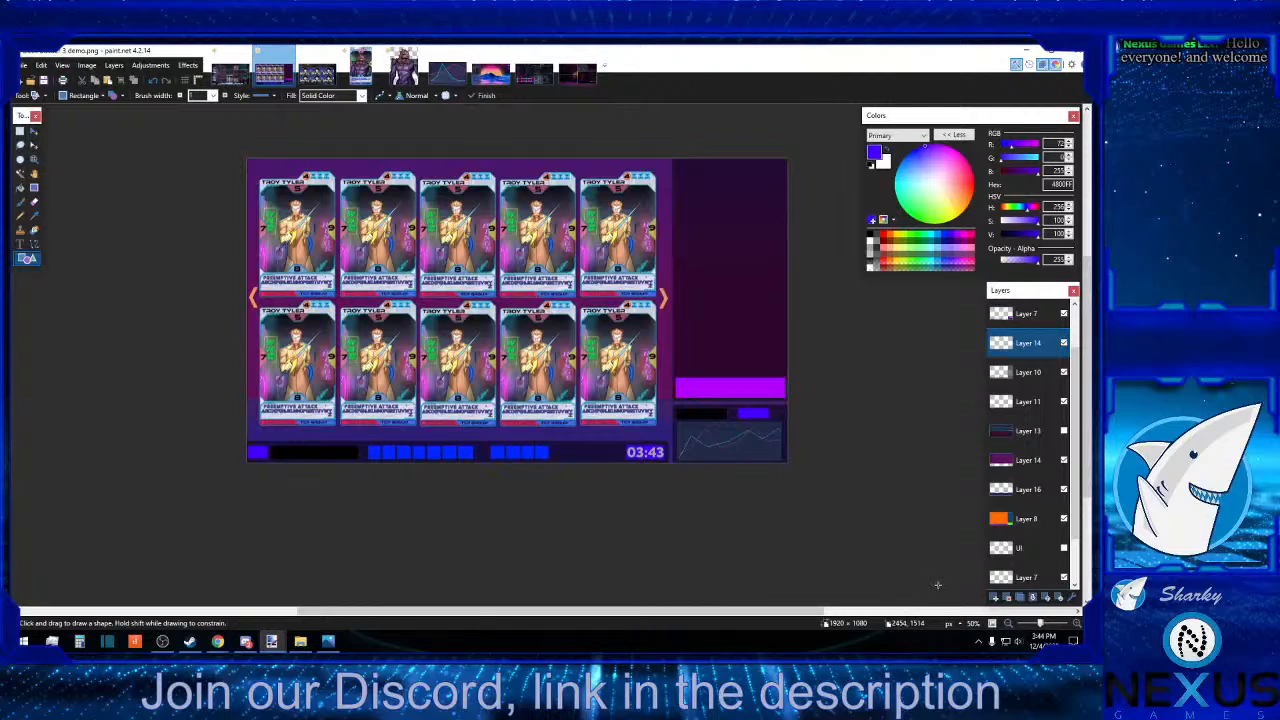
Merge the upper Layer 7 holding the time text down into Layer 14 beneath it.
left_click(21, 132)
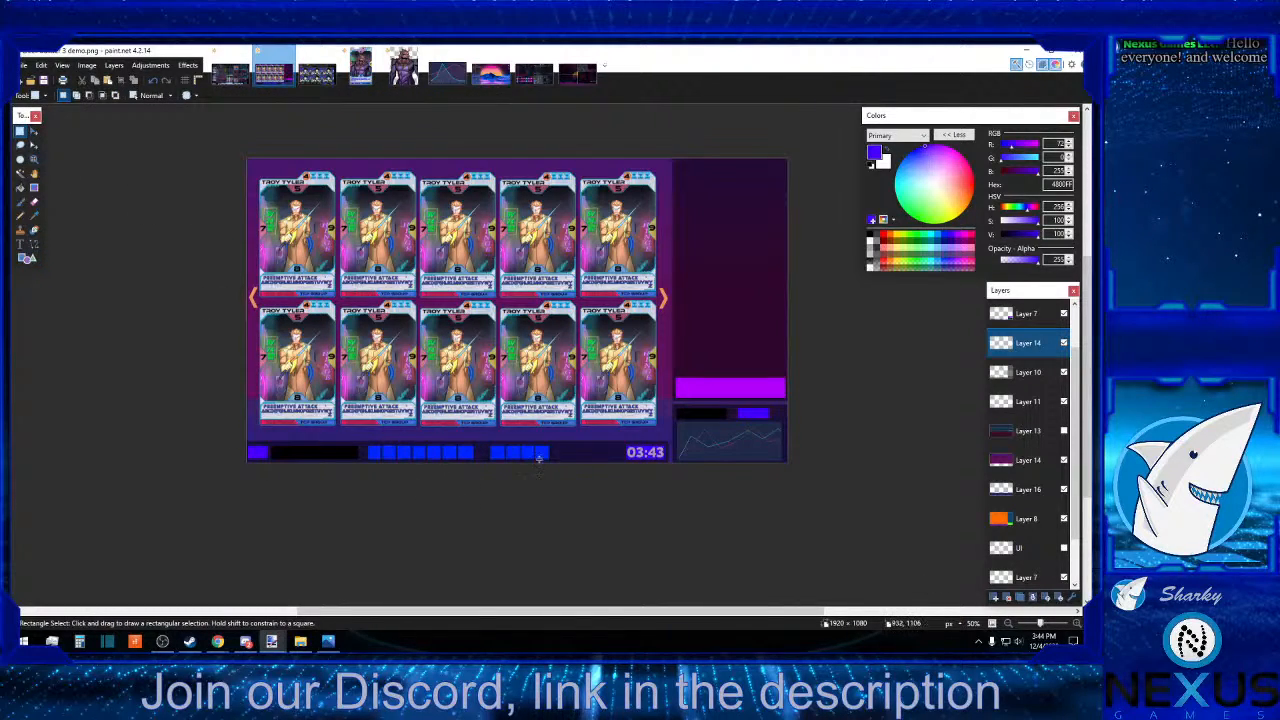
left_click(1030, 316)
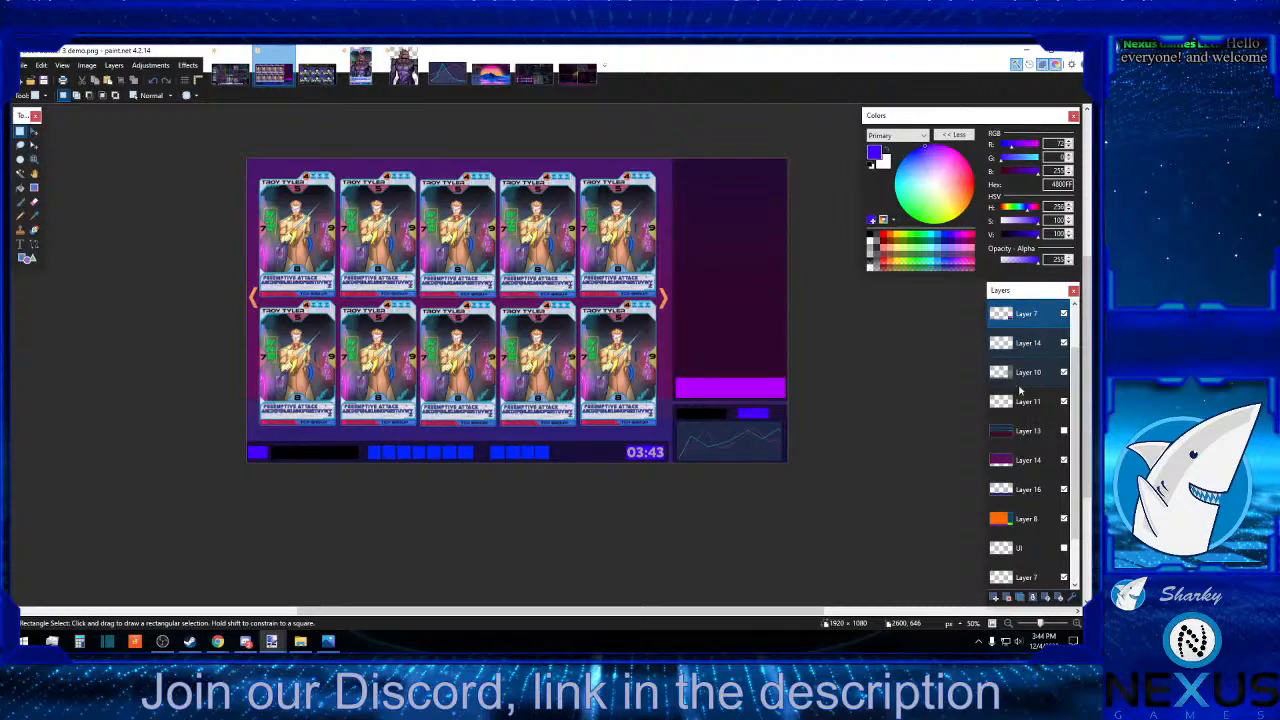
left_click(1036, 598)
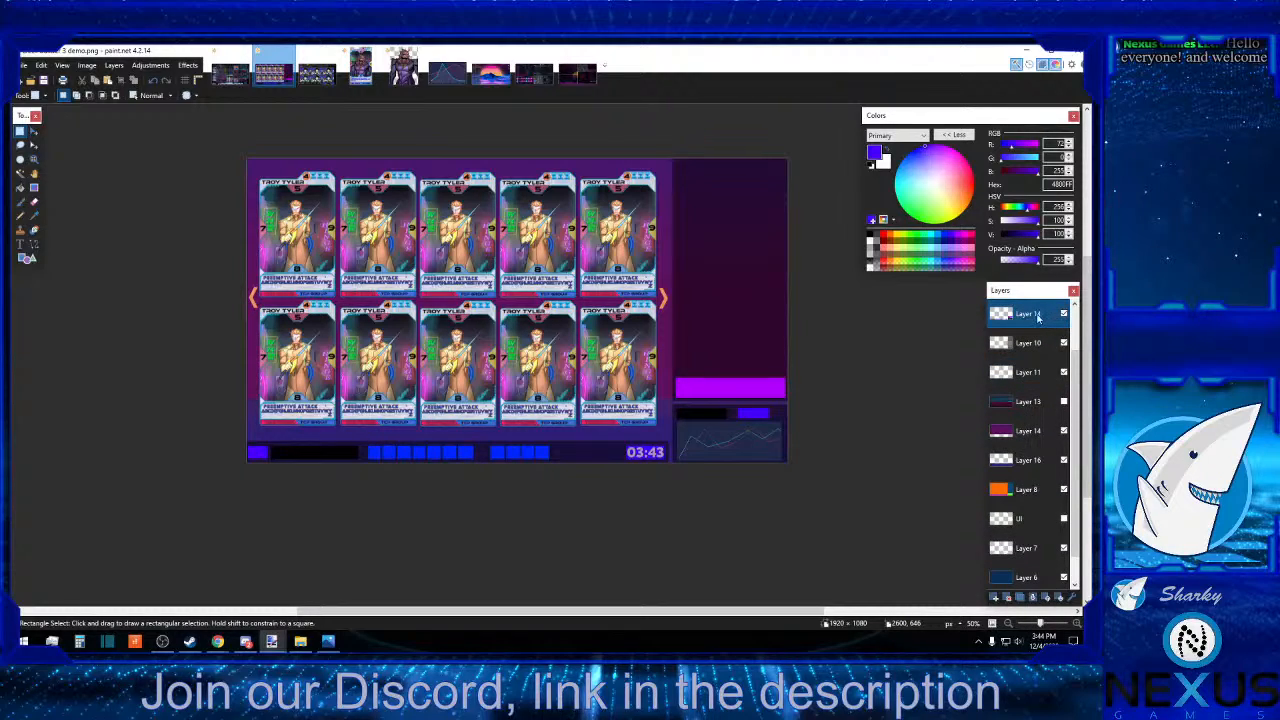
Show the Background reference layer to compare its layout with the mockup, and hide it again.
left_click(19, 244)
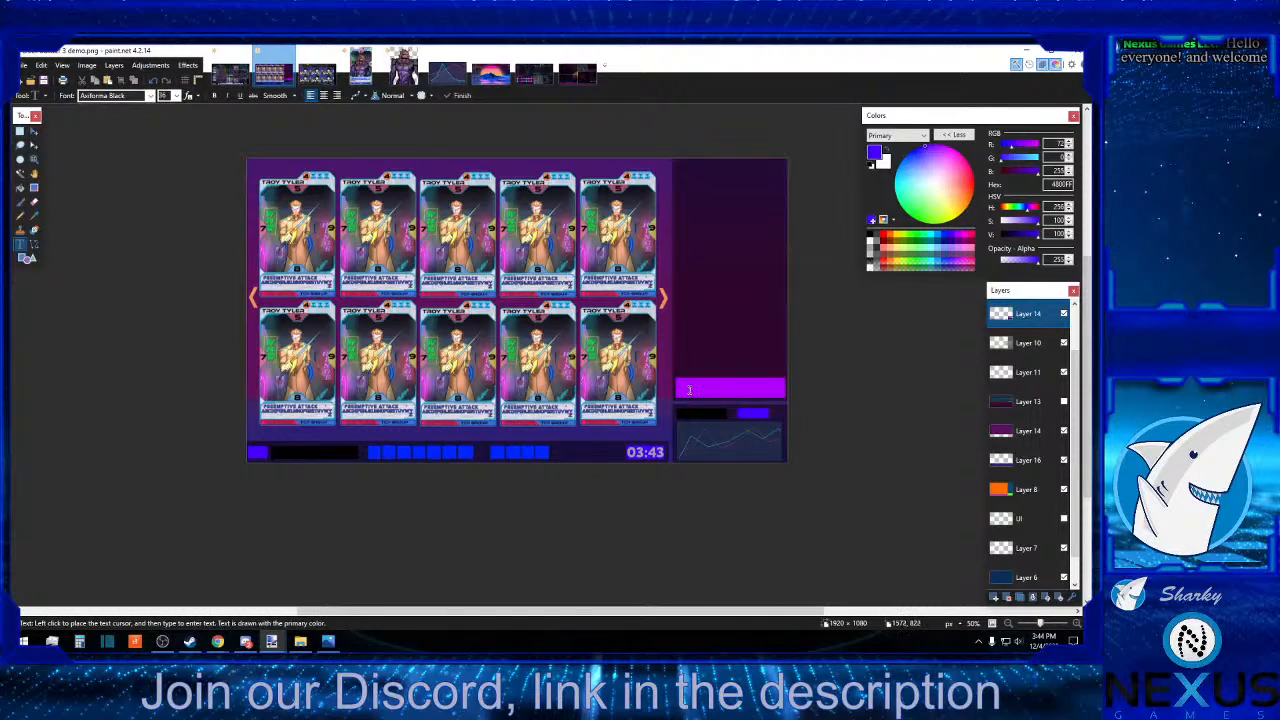
left_click(689, 390)
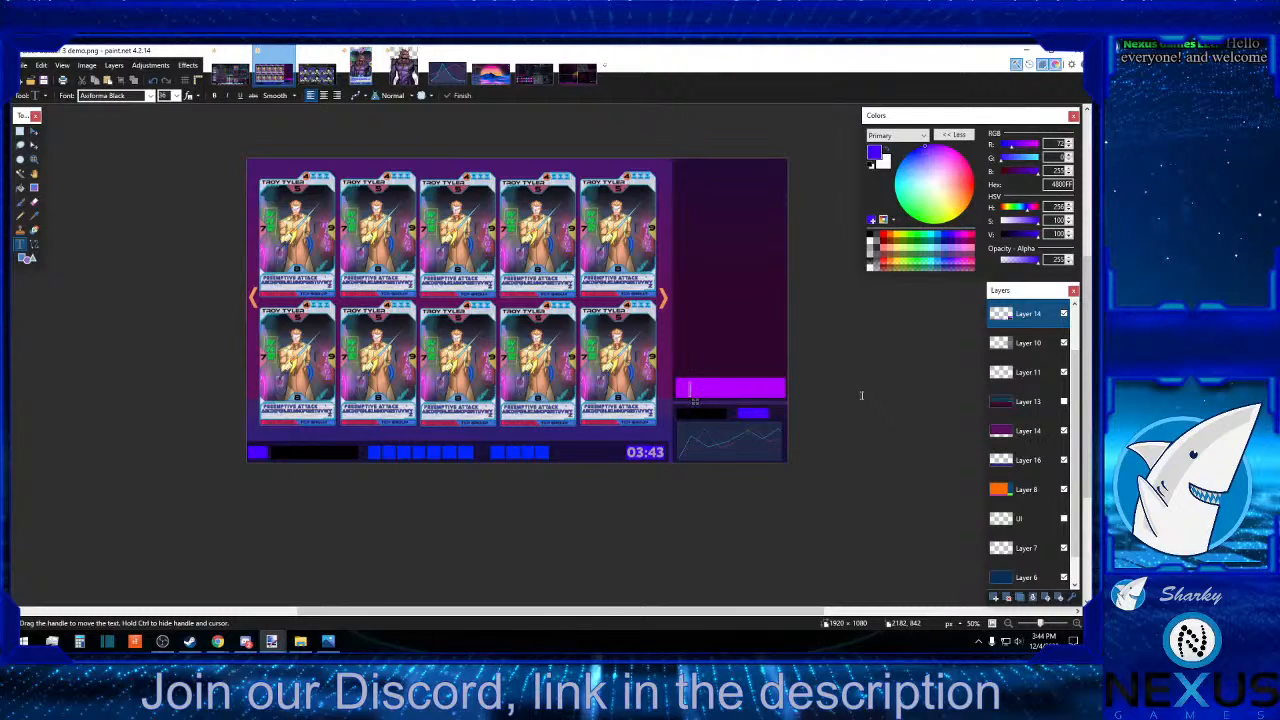
scroll(1063, 315, "up", 2)
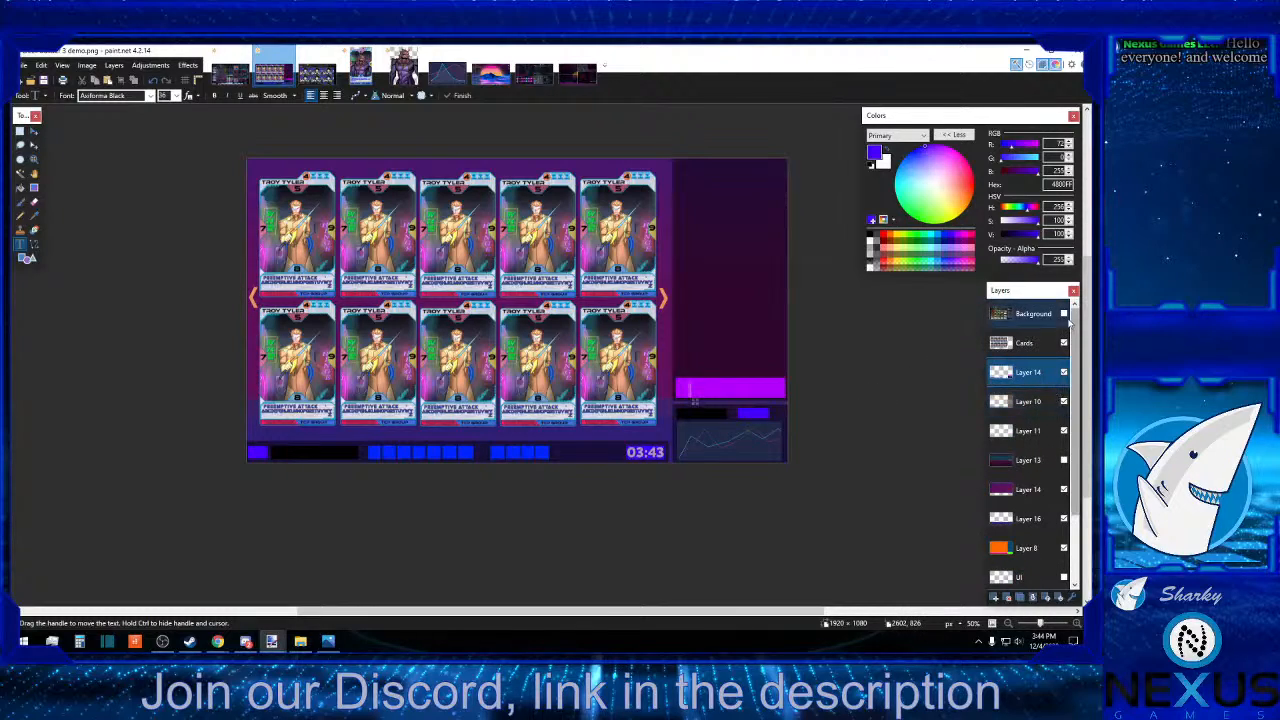
left_click(1064, 314)
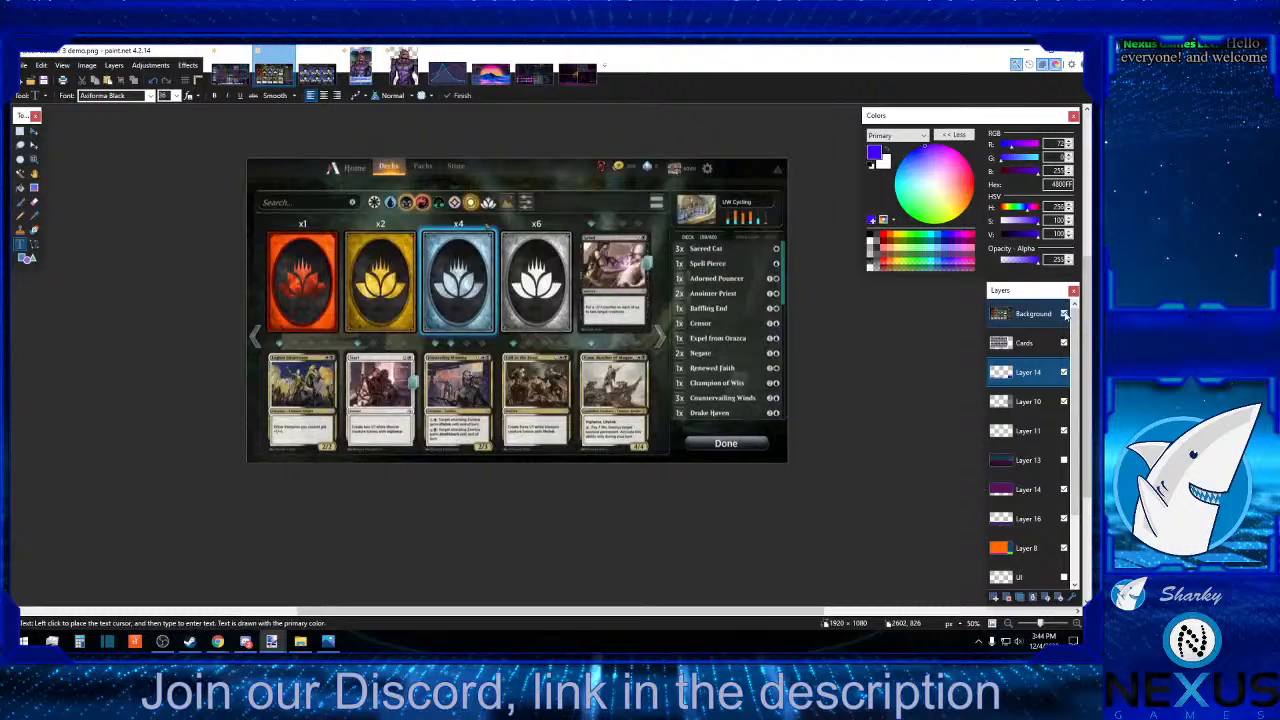
left_click(1064, 314)
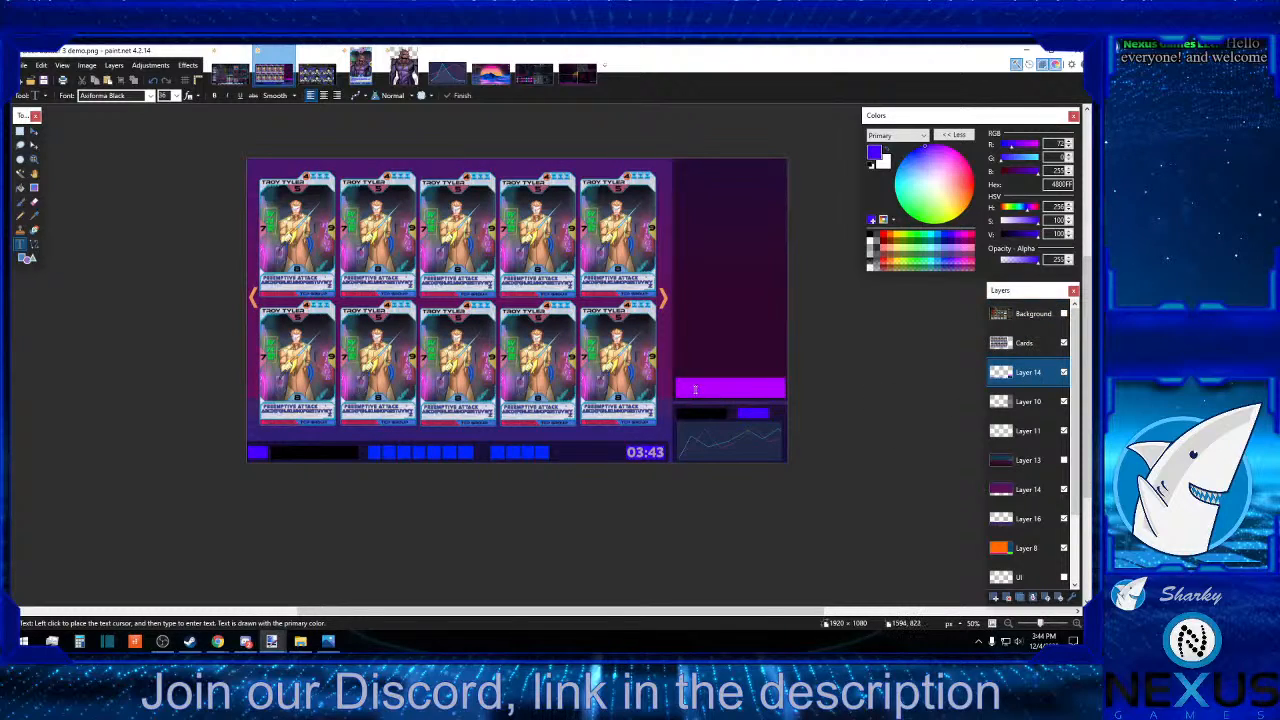
Start a text entry on the sidebar's magenta bar and set the primary colour to grey A0A0A0.
left_click(690, 388)
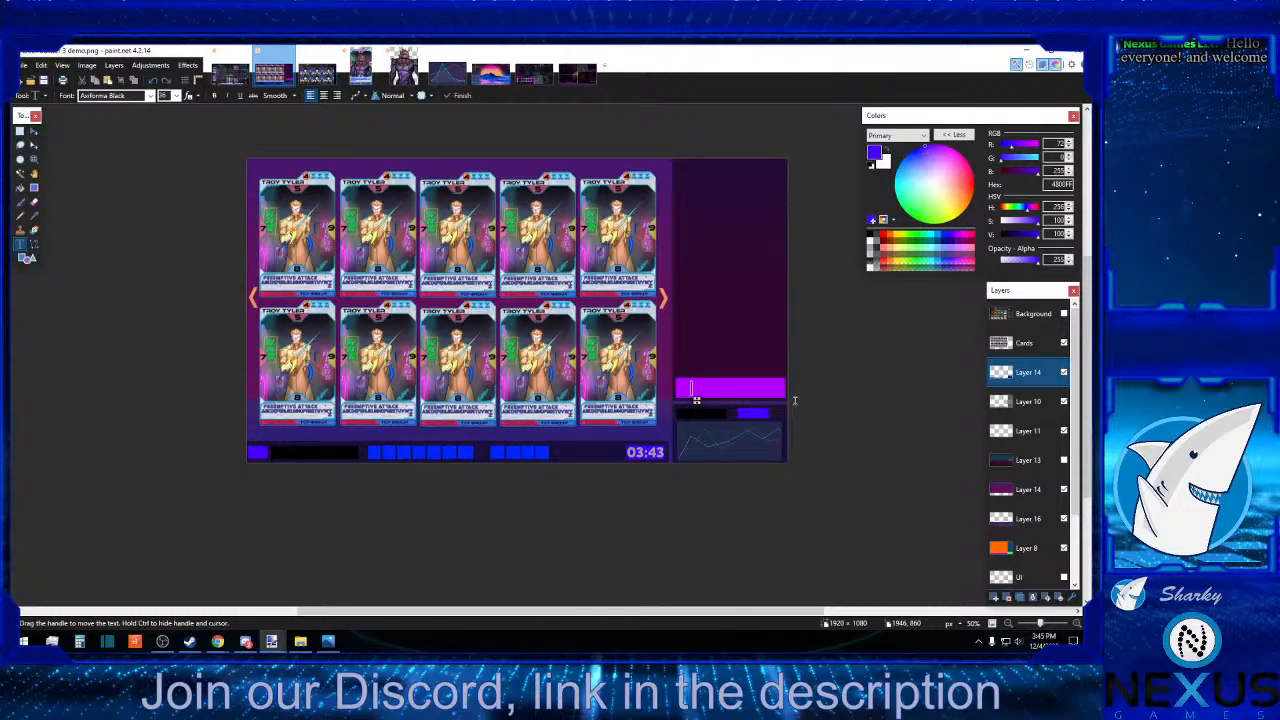
type("E")
left_click(872, 250)
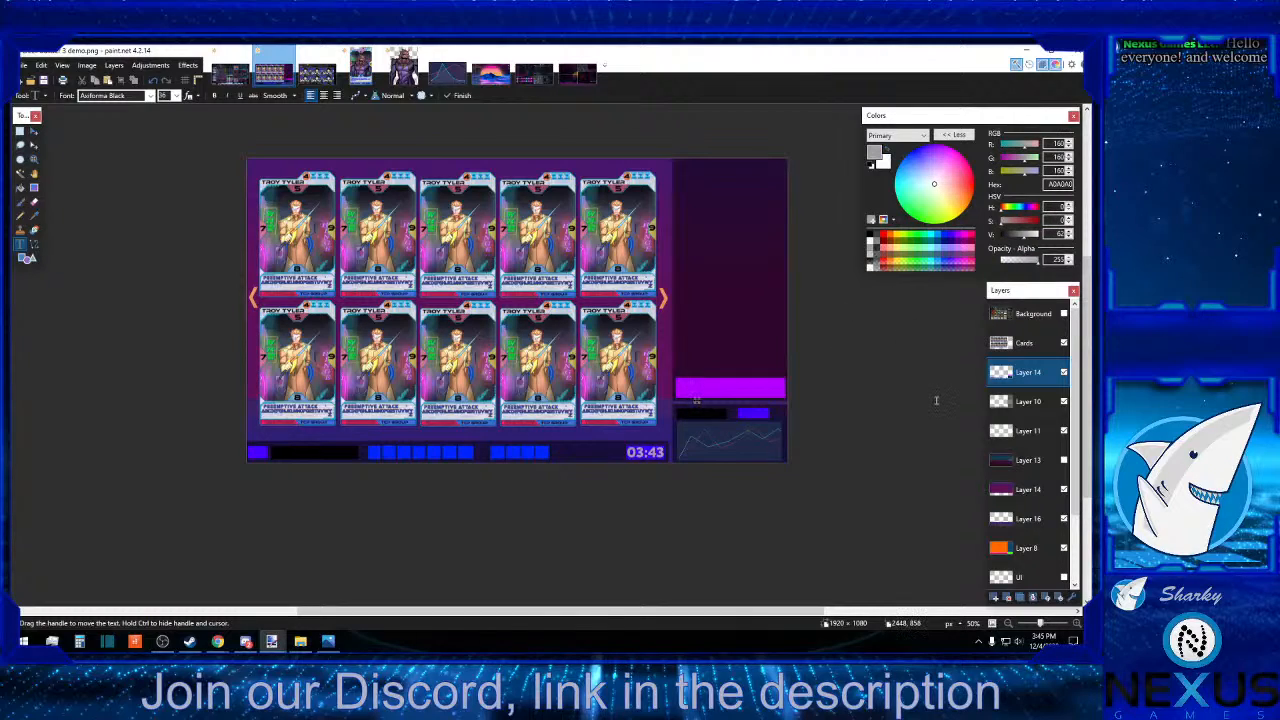
Try "Launch program" as the label over the magenta bar, shifted left to fit the canvas, and erase it.
type("Launch progr")
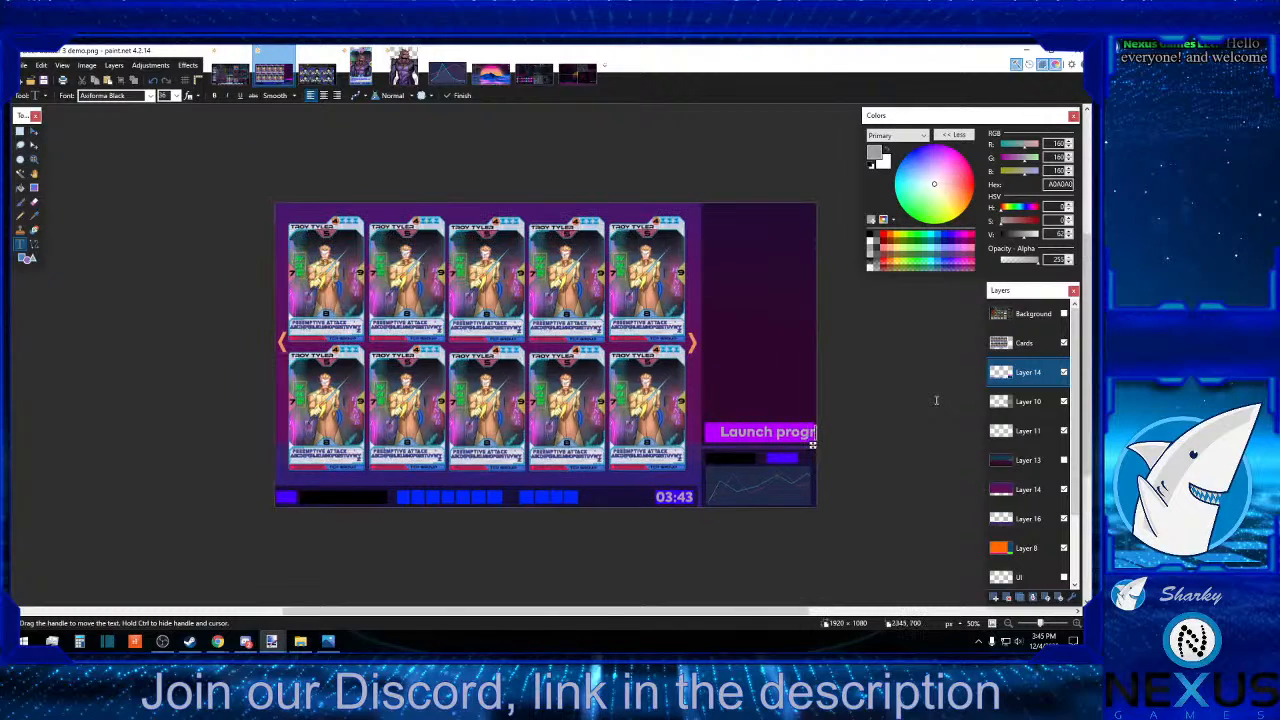
type("am")
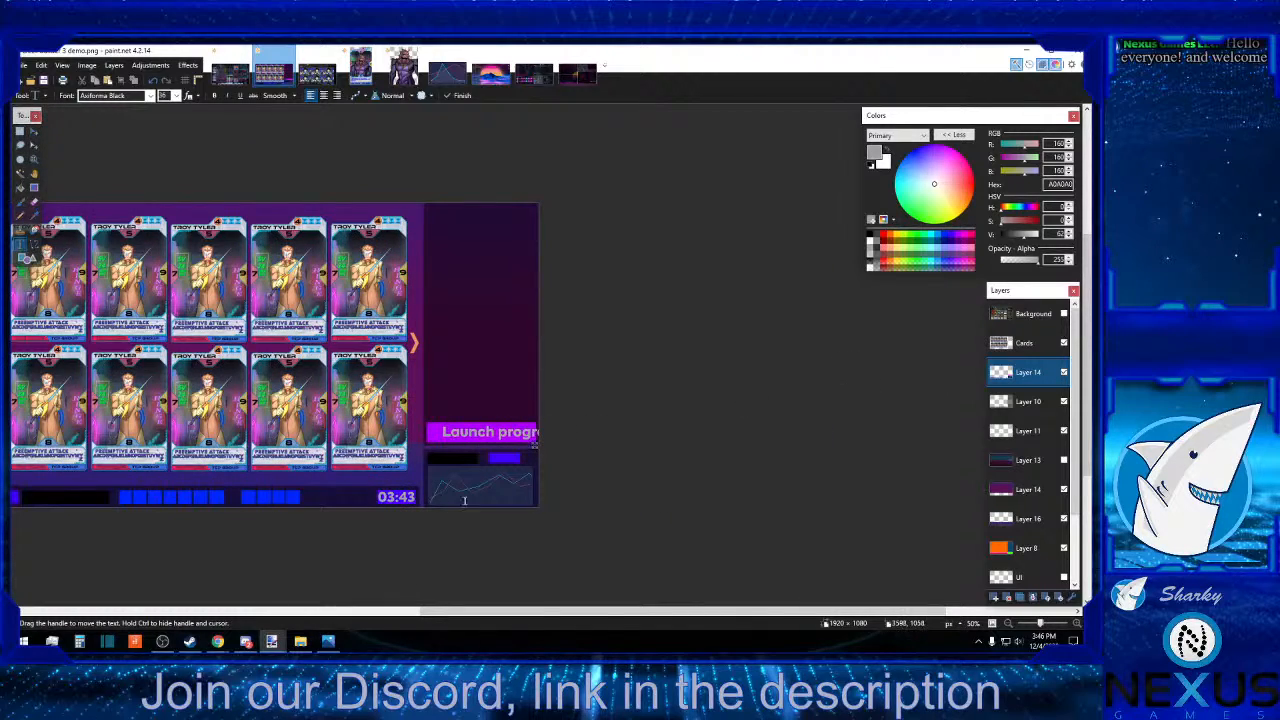
left_click_drag(534, 448, 510, 451)
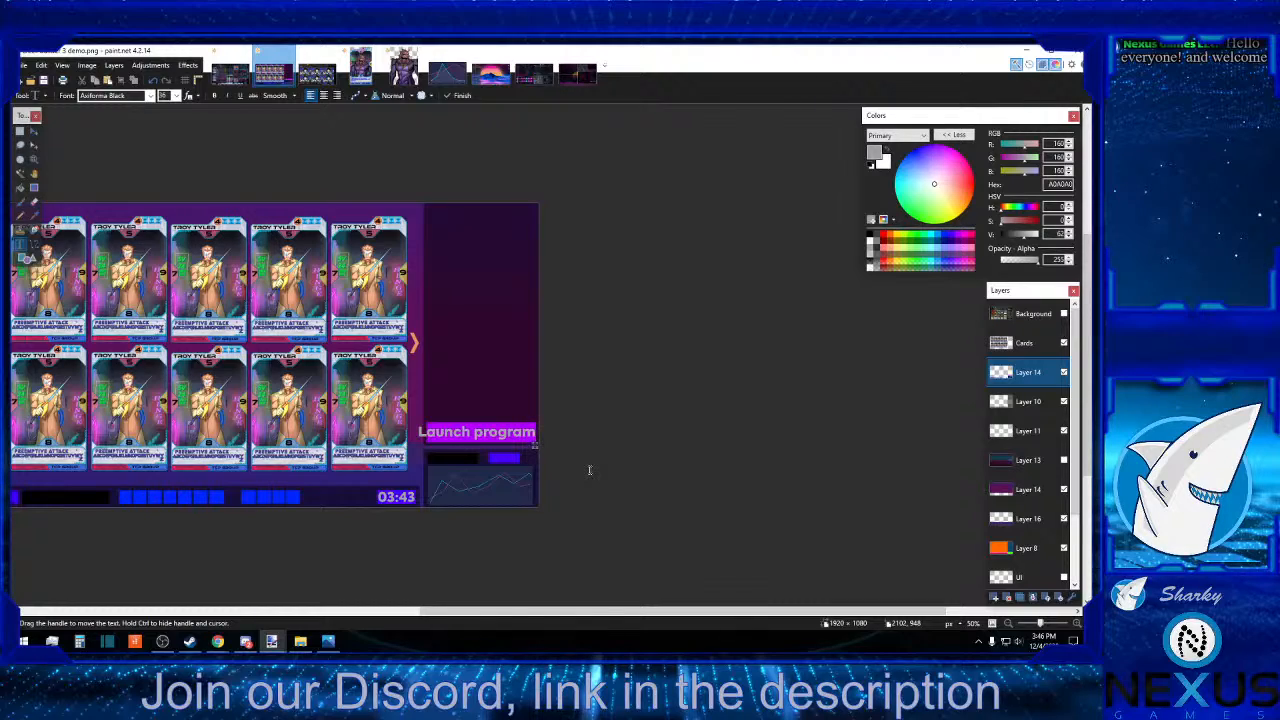
key("BackSpace")
key("BackSpace")
key("BackSpace")
key("BackSpace")
key("BackSpace")
key("BackSpace")
key("BackSpace")
key("BackSpace")
key("BackSpace")
key("BackSpace")
key("BackSpace")
key("BackSpace")
key("BackSpace")
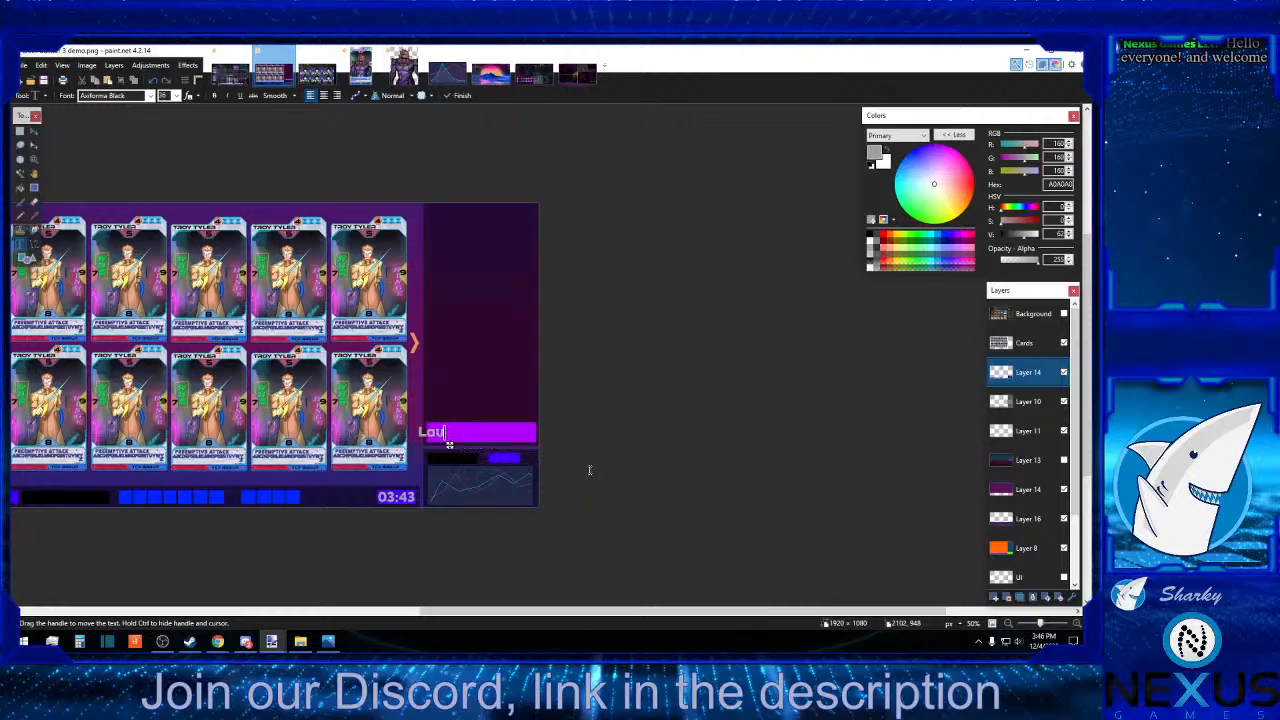
key("BackSpace")
Enter "Execute" as the magenta bar's label and centre it on the bar.
type("Execute")
left_click_drag(480, 446, 513, 448)
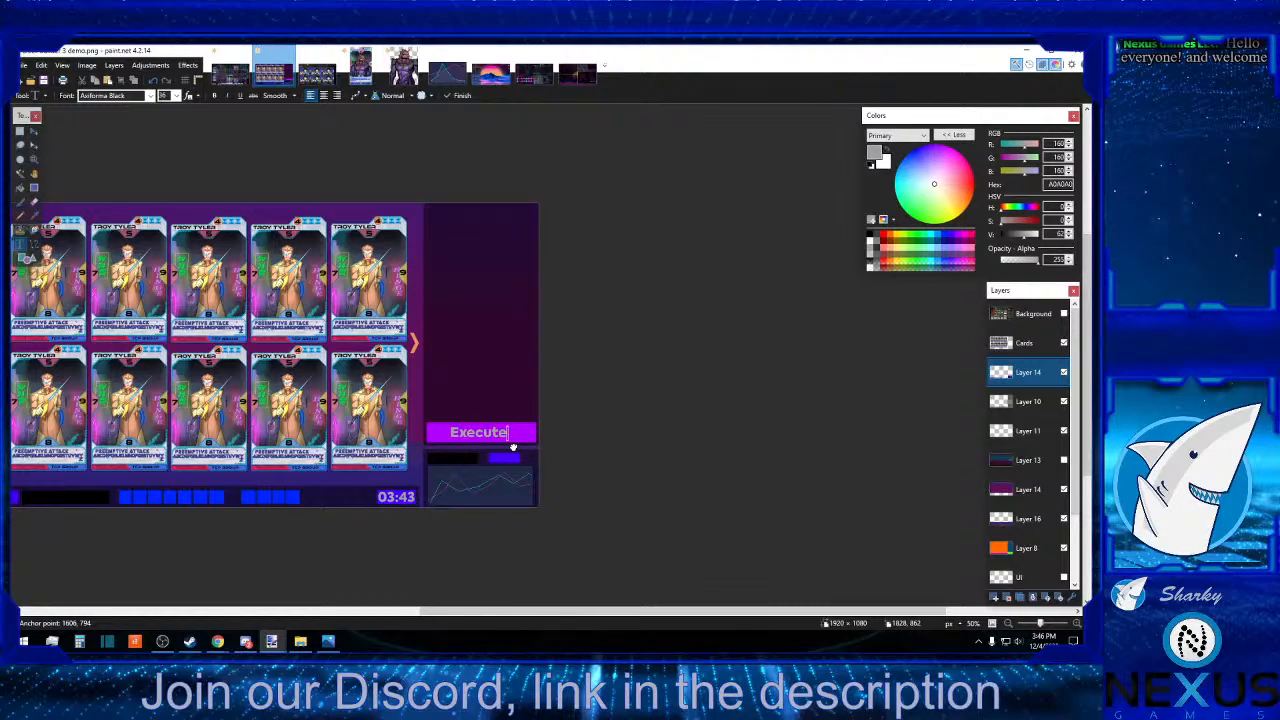
left_click_drag(513, 447, 513, 447)
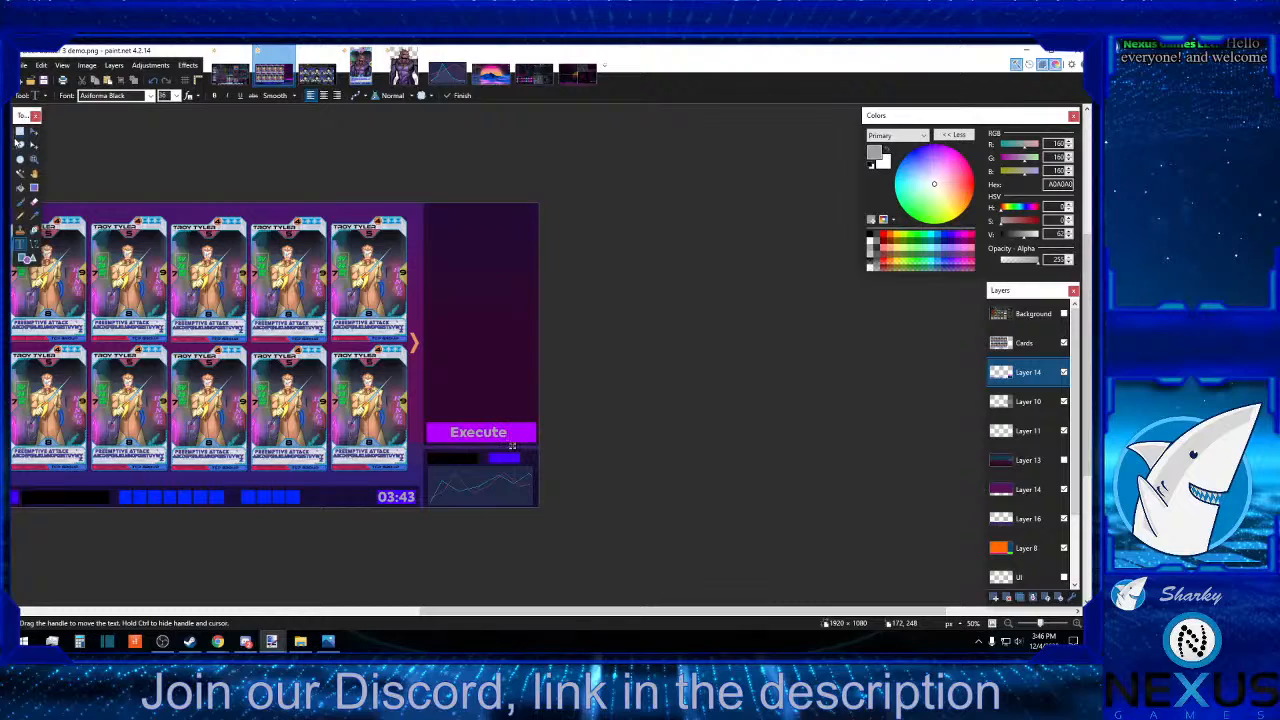
left_click(19, 131)
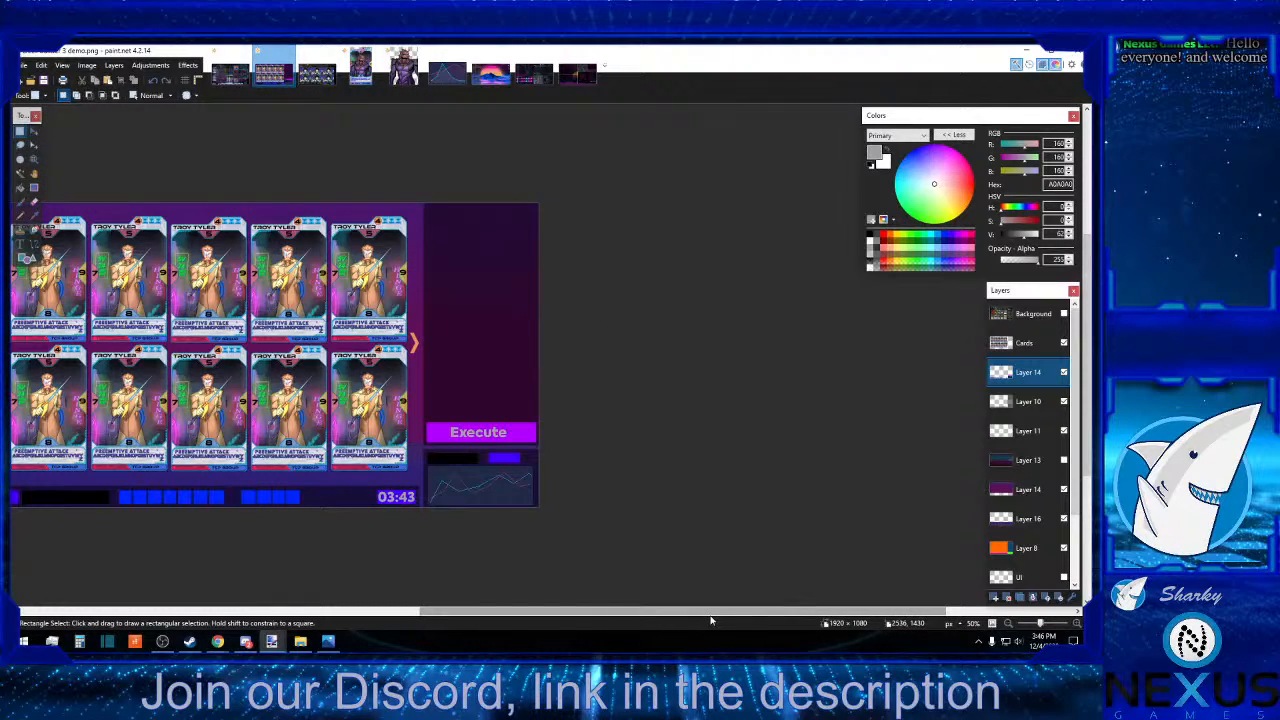
Add the text "search" in the bottom bar's black box with the font size set to 28.
left_click_drag(711, 619, 562, 607)
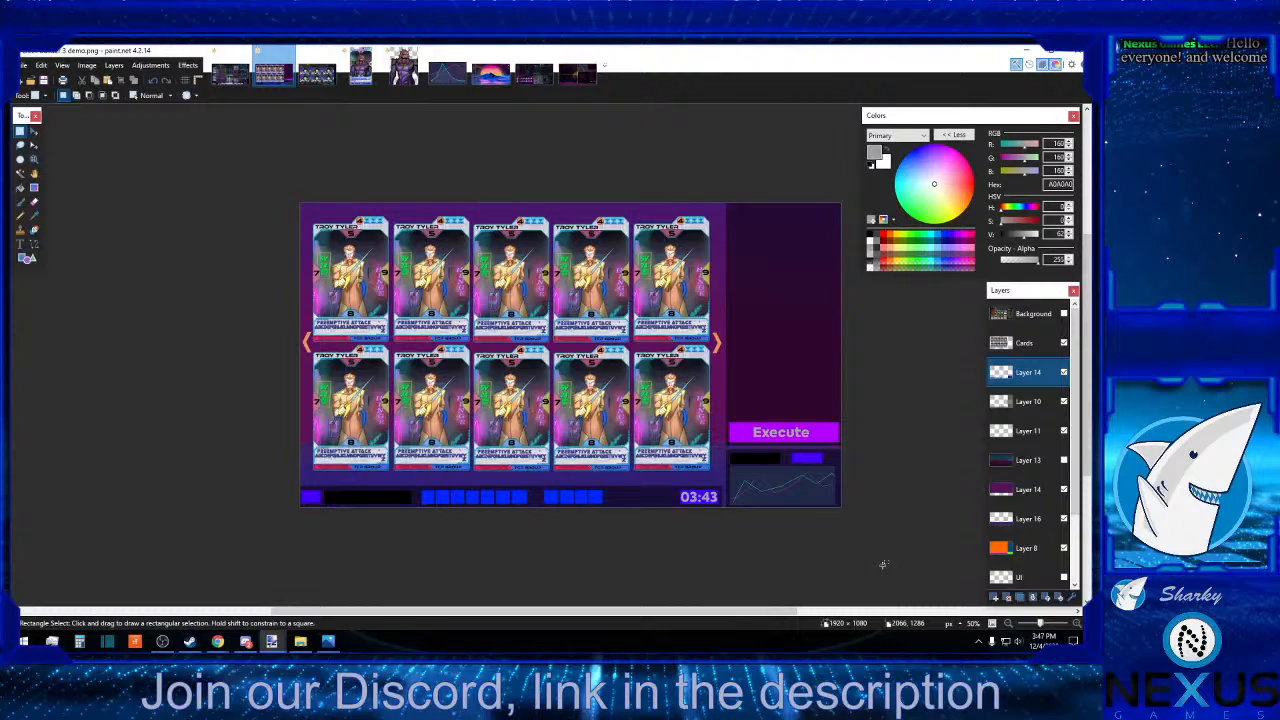
left_click(19, 244)
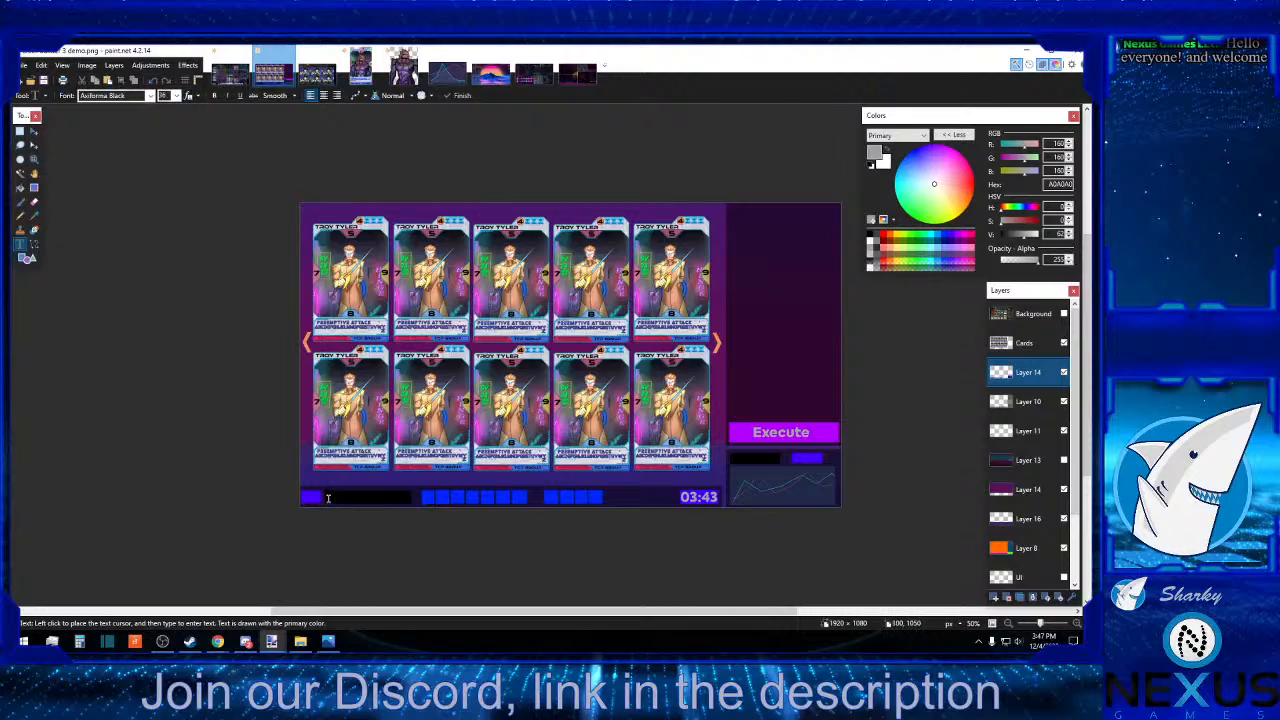
left_click(329, 497)
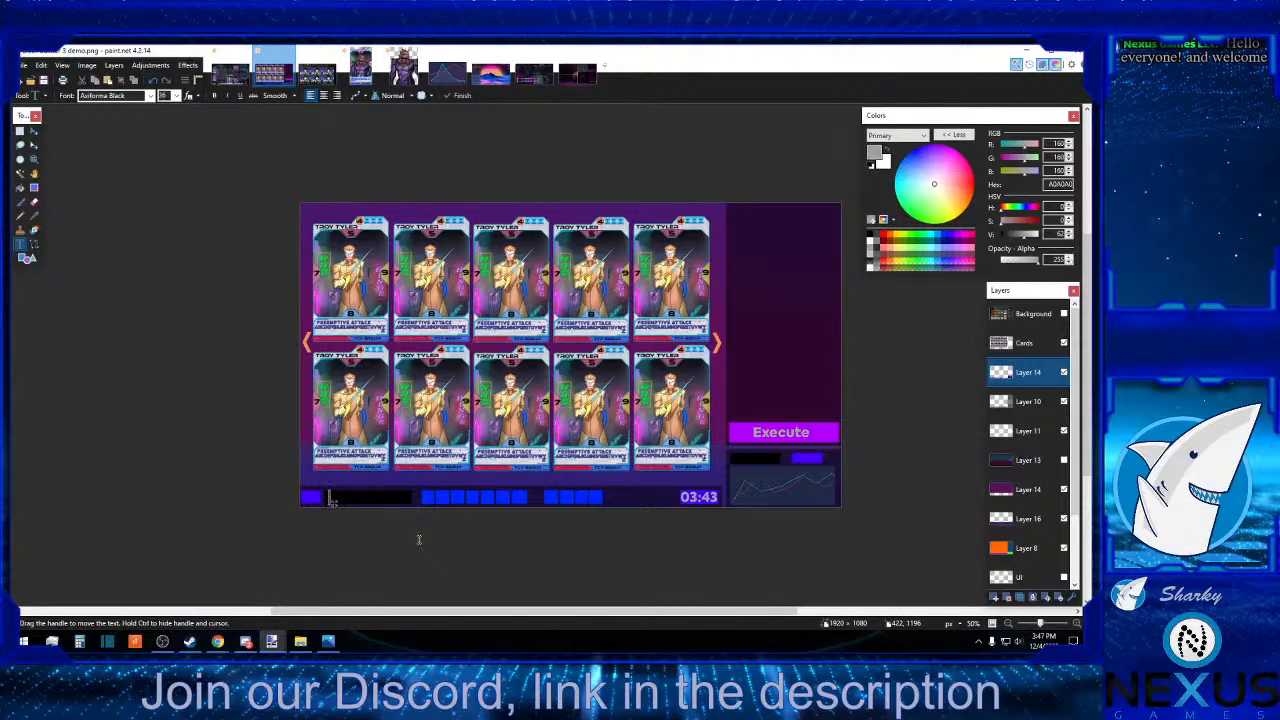
type("se")
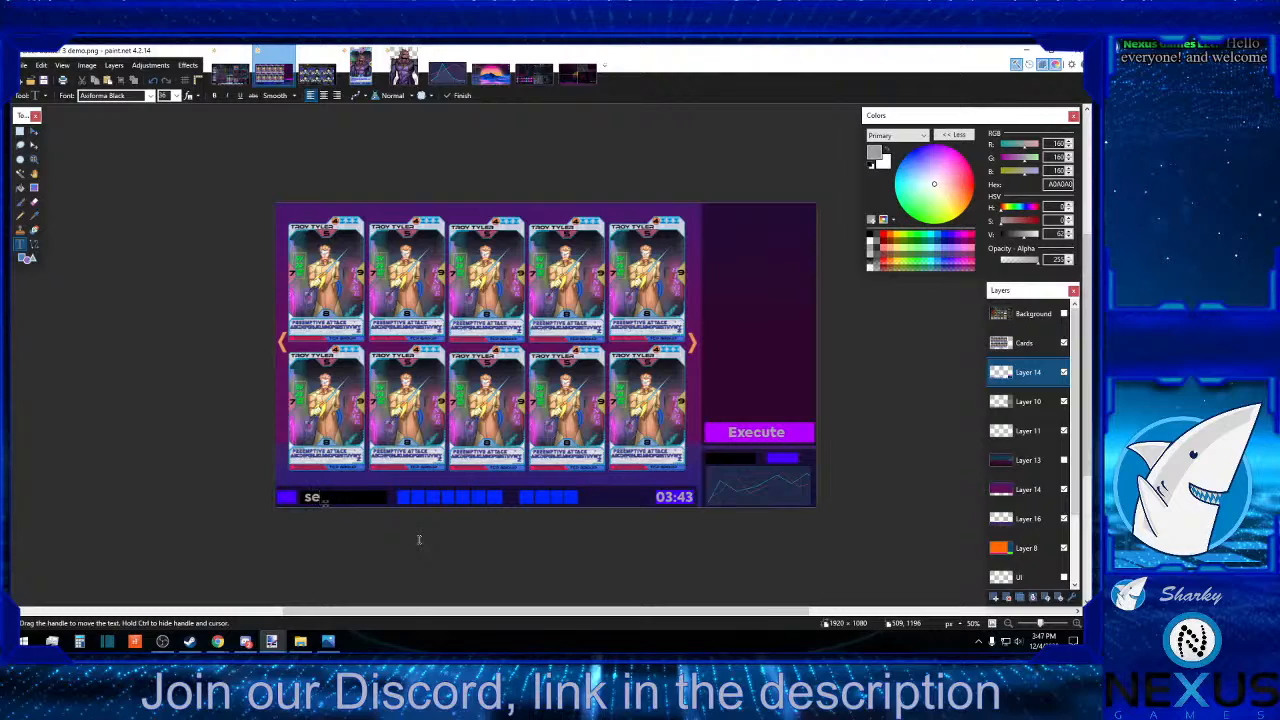
key("BackSpace")
type("c")
key("BackSpace")
type("earch")
left_click(165, 95)
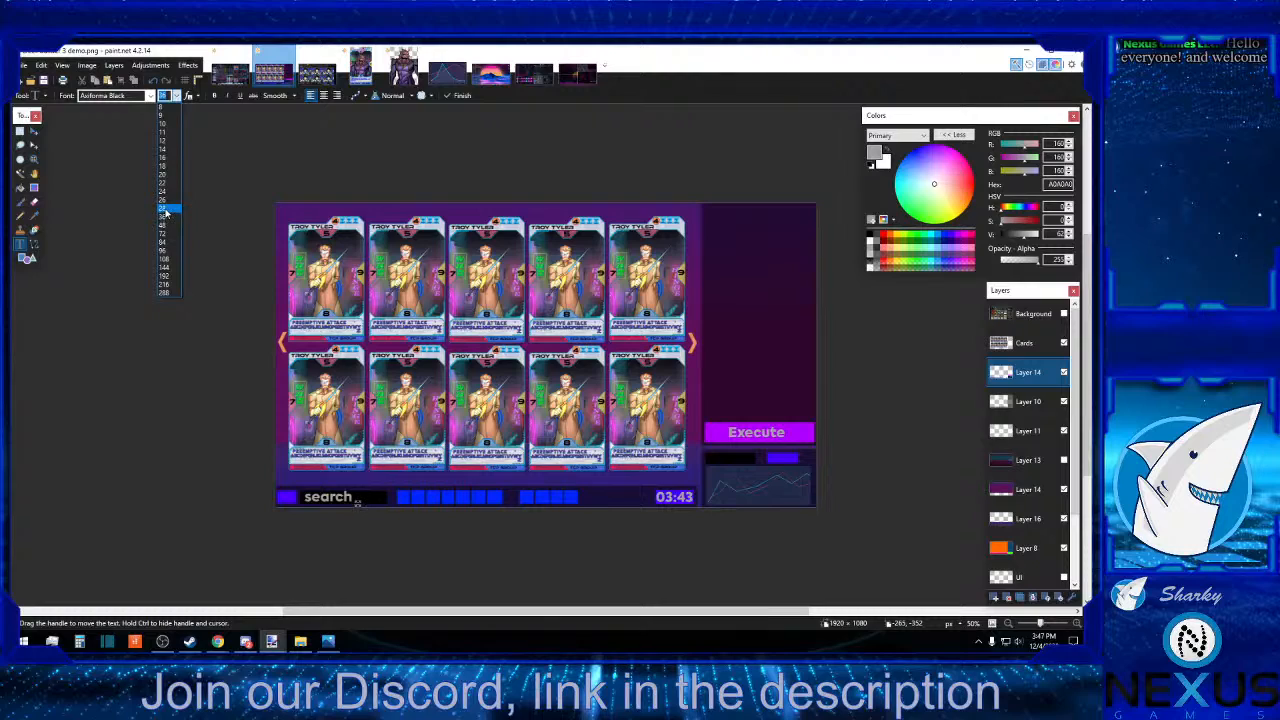
left_click(166, 210)
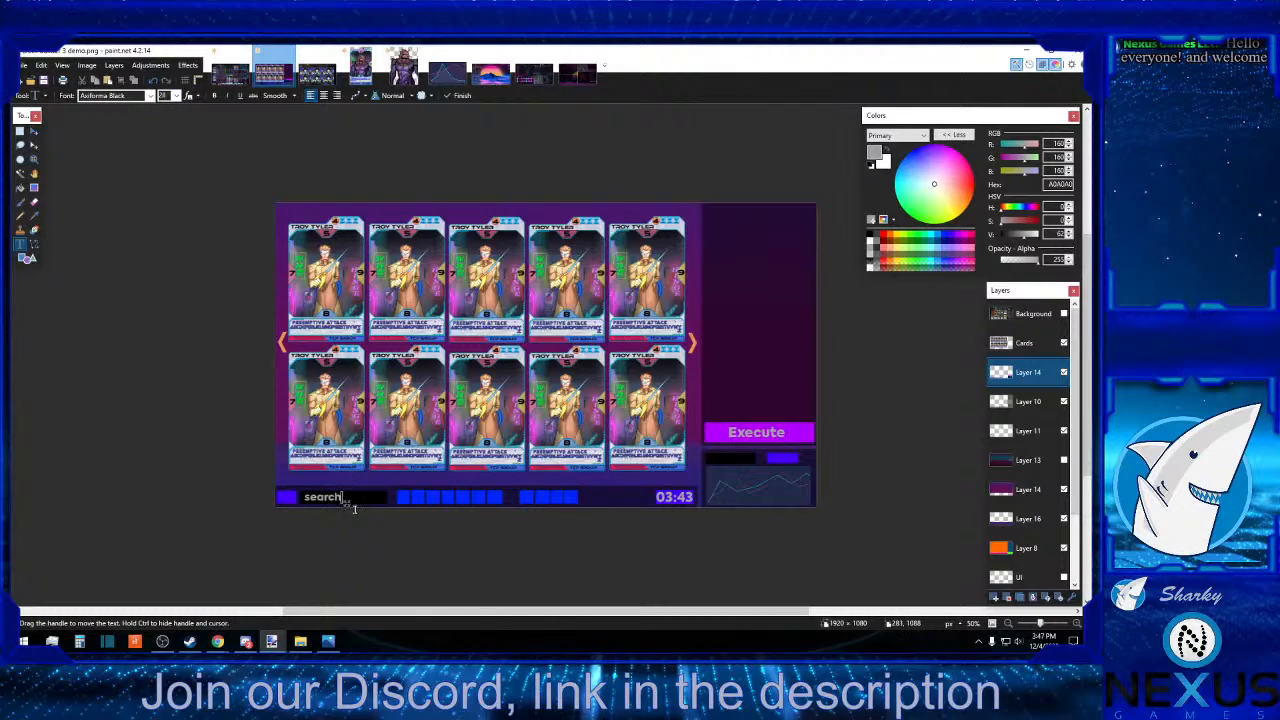
left_click(458, 534)
Add the text "Name" in the sidebar's black box above the line graph and nudge it slightly down.
left_click(708, 458)
type("Name")
left_click_drag(748, 469, 748, 472)
Enter "Deck" over the indigo box above the line graph and shift it to sit centred inside the box.
type("Deck")
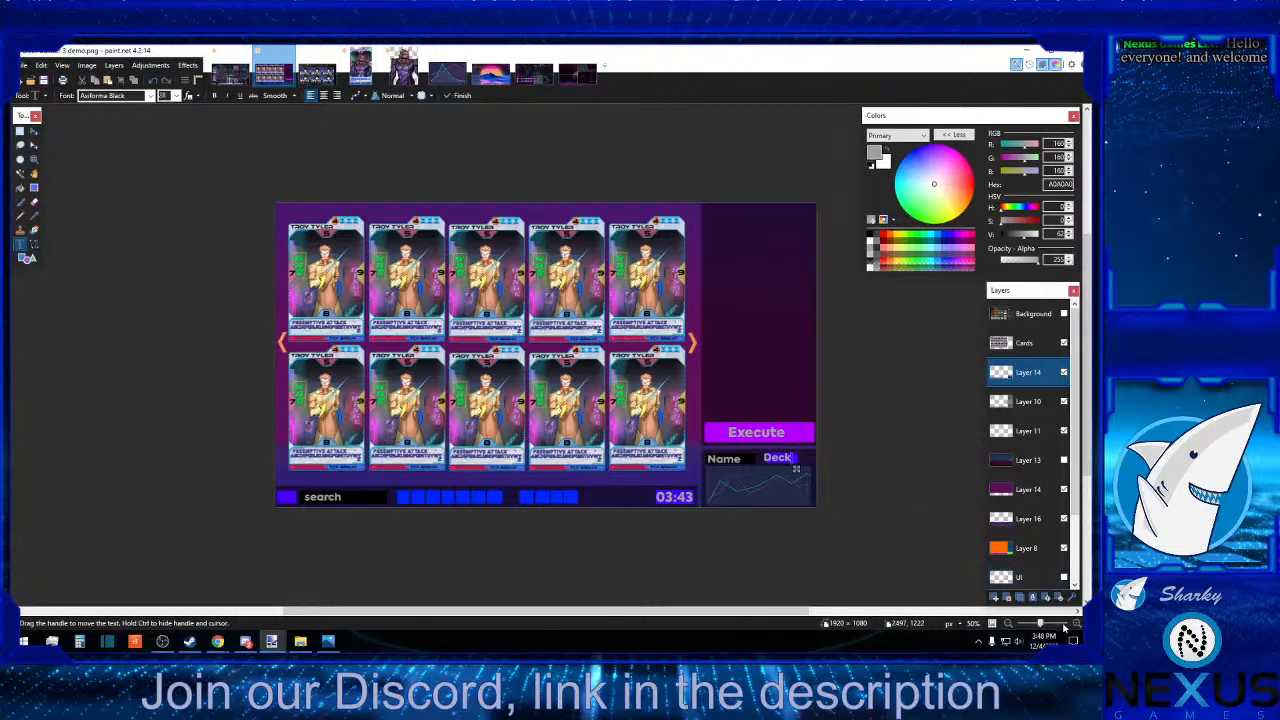
key("ctrl+plus")
key("ctrl+plus")
scroll(906, 571, "down", 4)
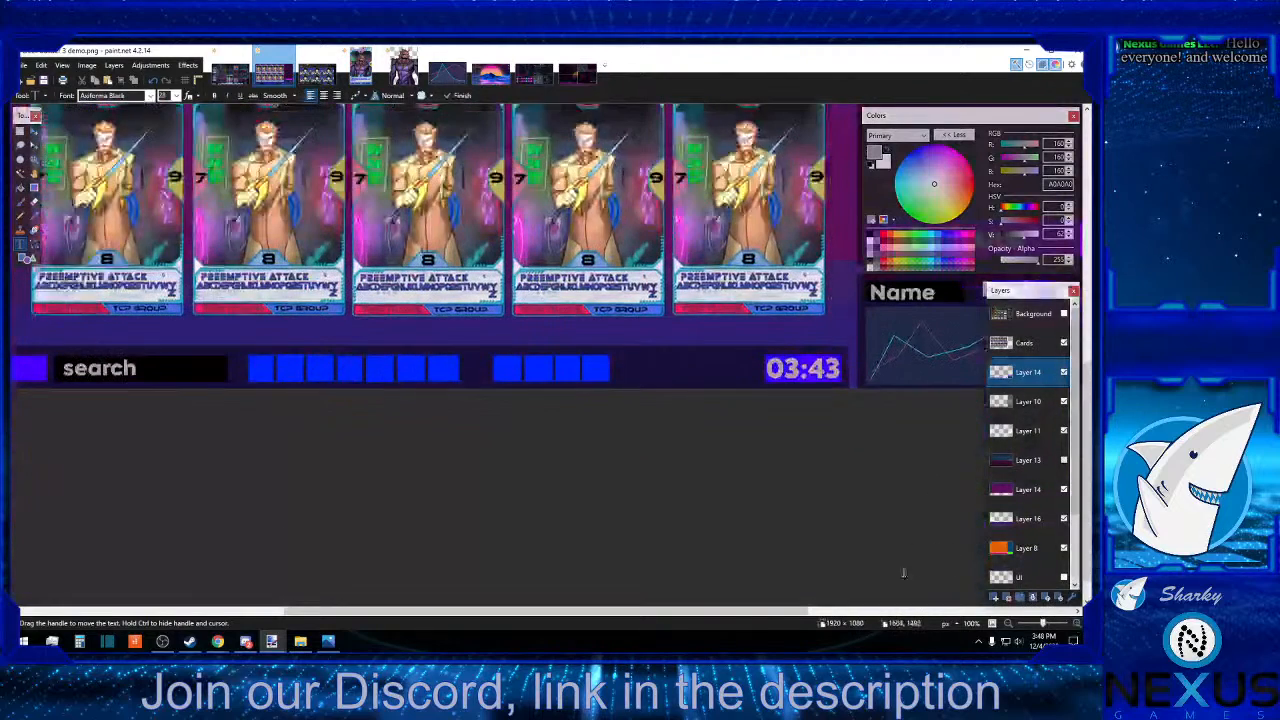
left_click_drag(730, 615, 935, 615)
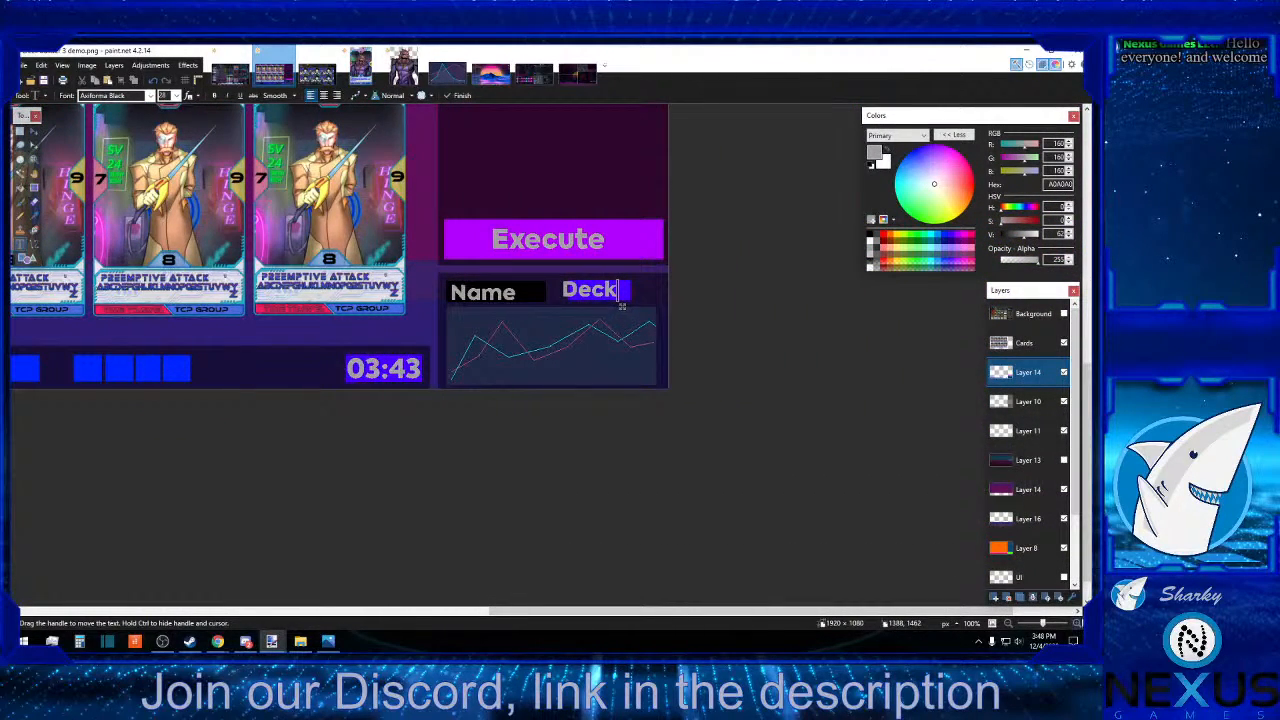
key("ctrl+plus")
key("ctrl+plus")
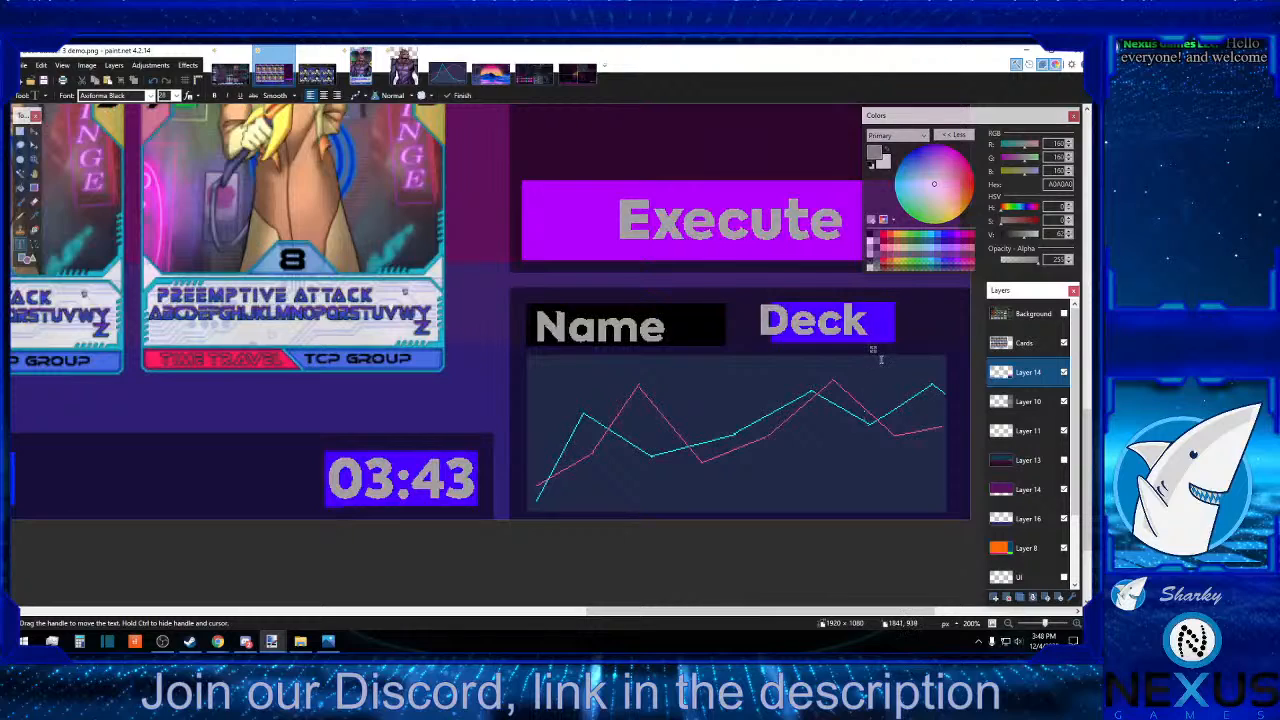
left_click_drag(872, 349, 891, 355)
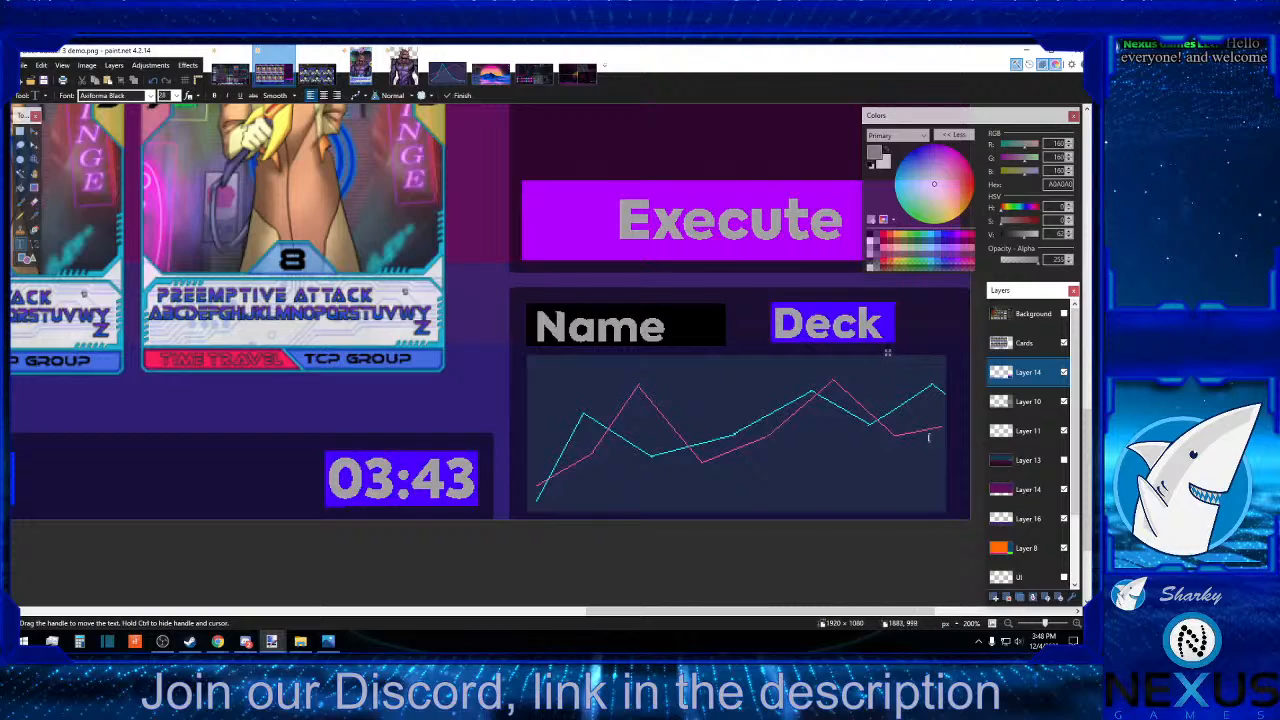
left_click(20, 131)
left_click(38, 213)
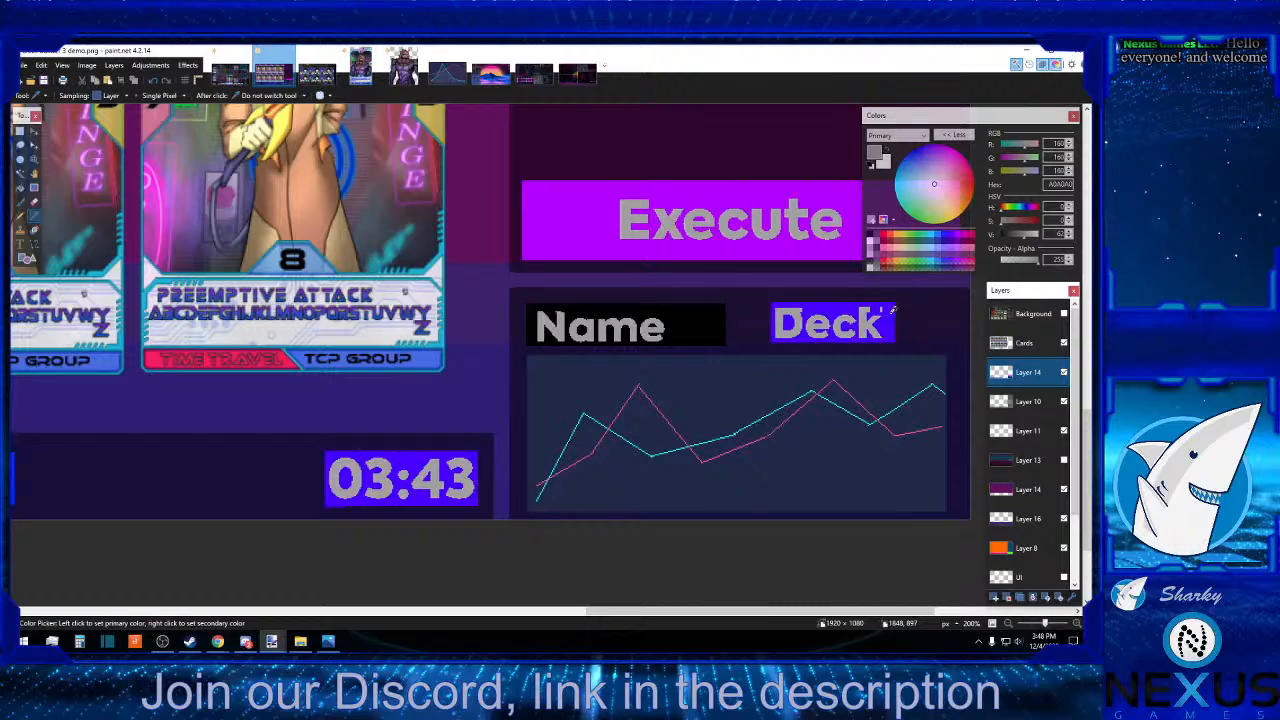
Undo the "Deck" text over the indigo box while keeping the "Name" label.
left_click(154, 81)
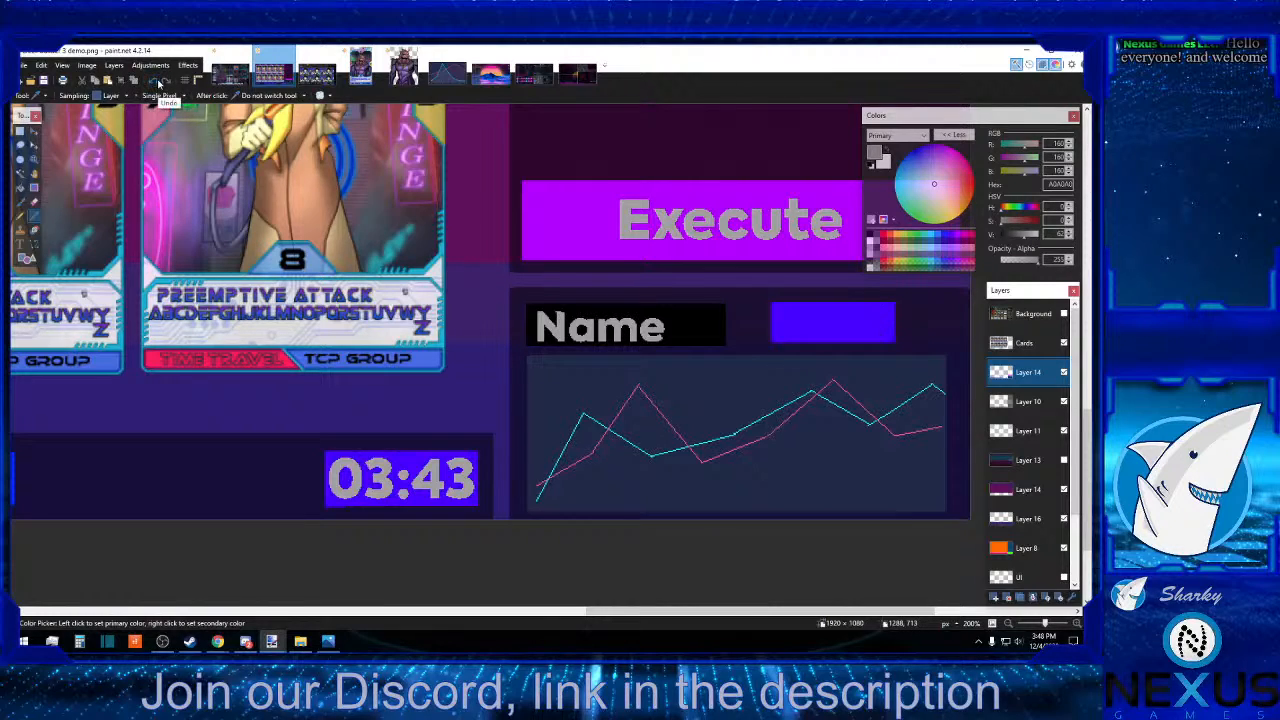
left_click(167, 81)
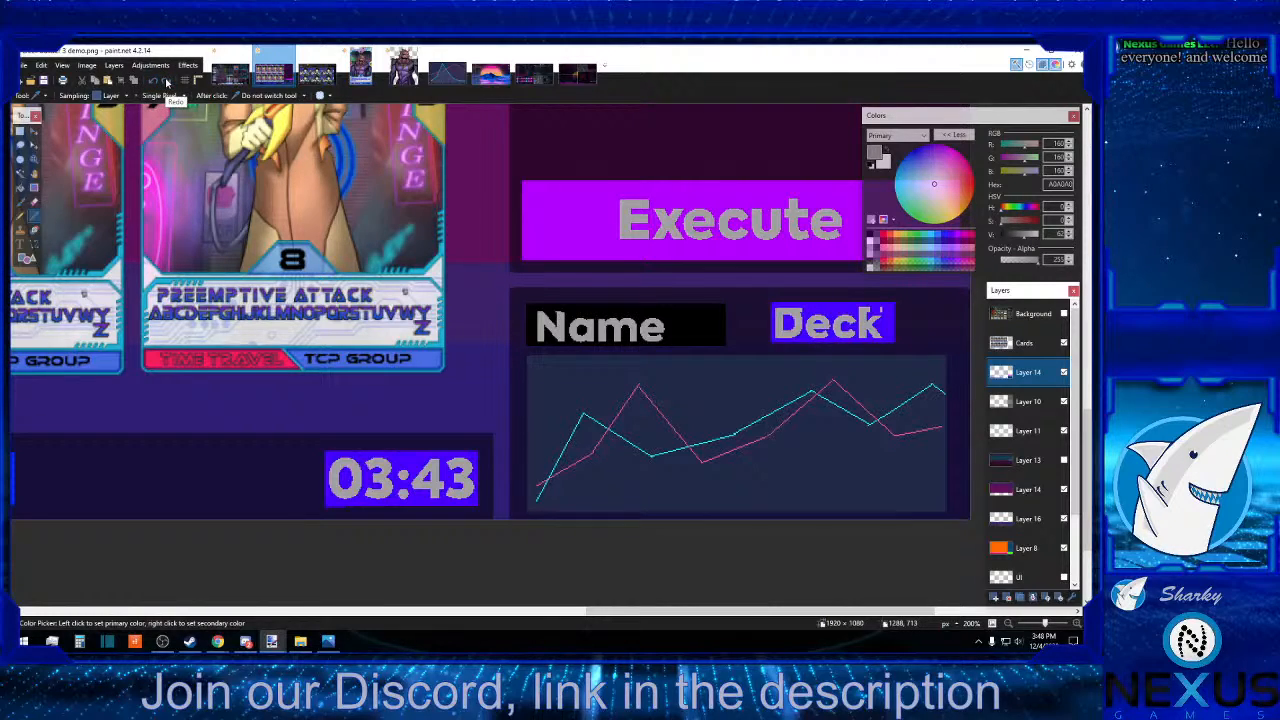
left_click(156, 81)
left_click(156, 81)
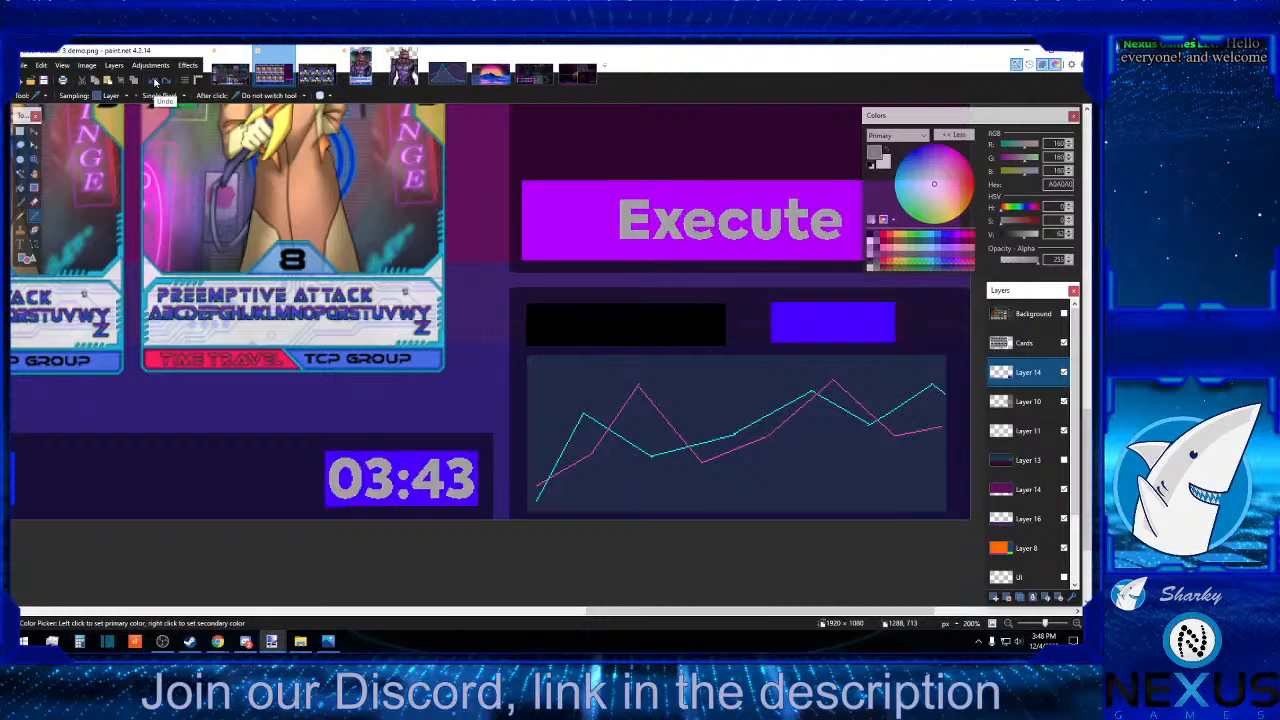
left_click(167, 81)
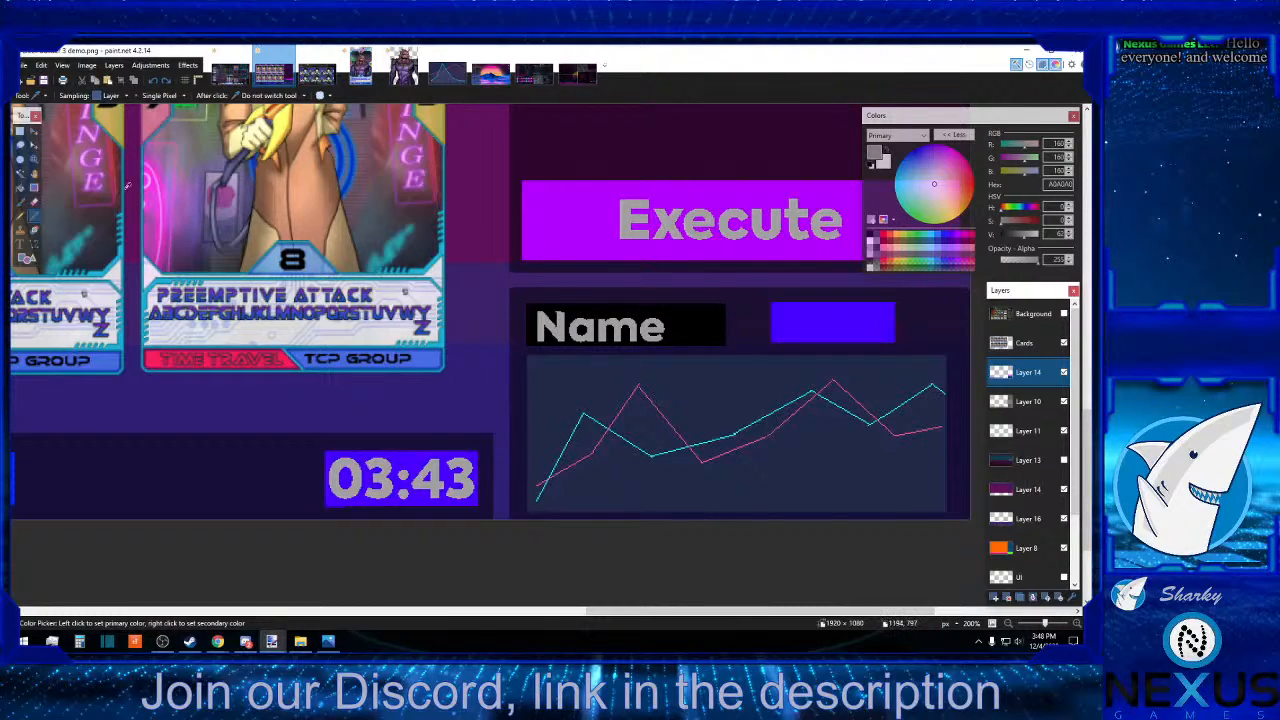
Add the text "Deck" over the indigo box above the line graph and nudge it slightly down.
left_click(21, 243)
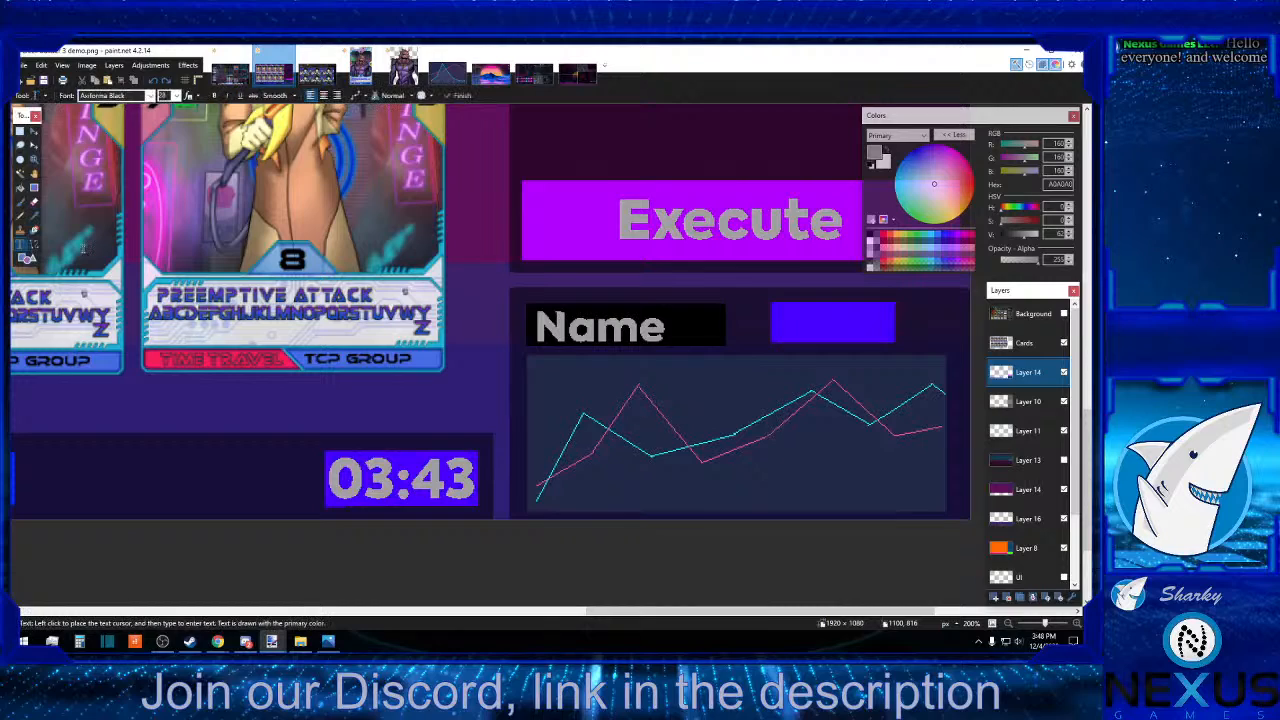
left_click(782, 324)
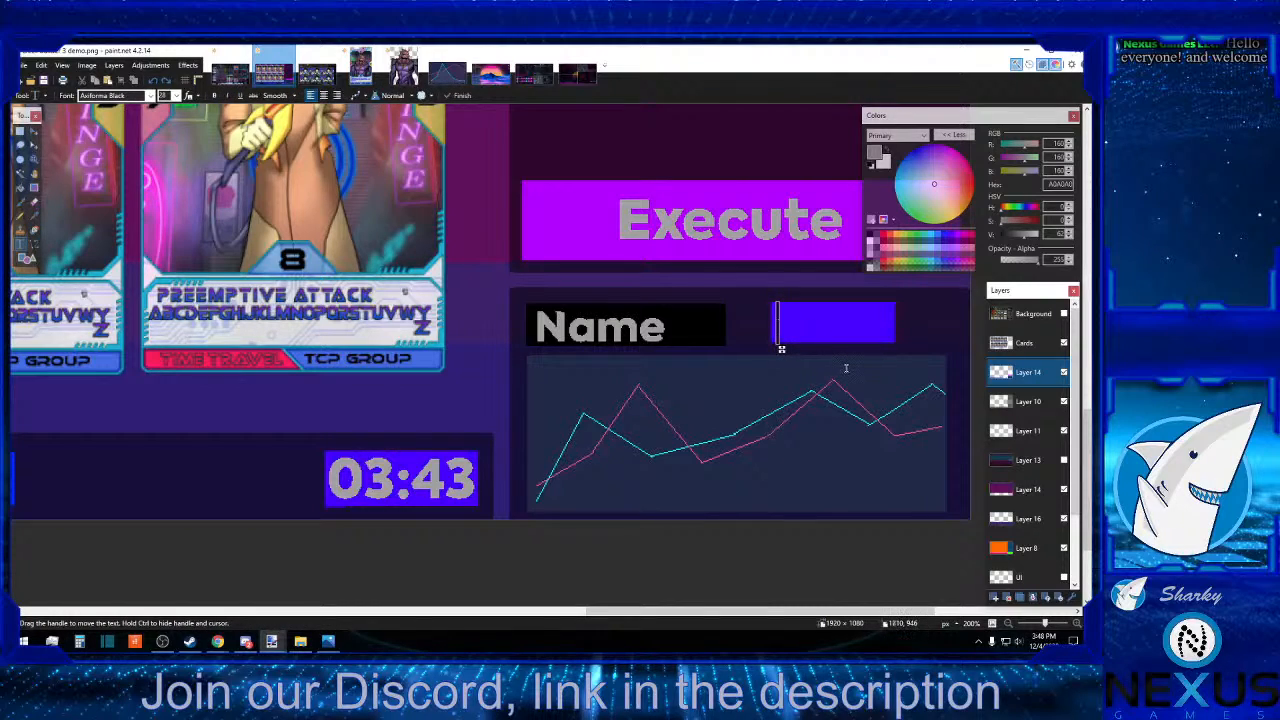
type("Deck")
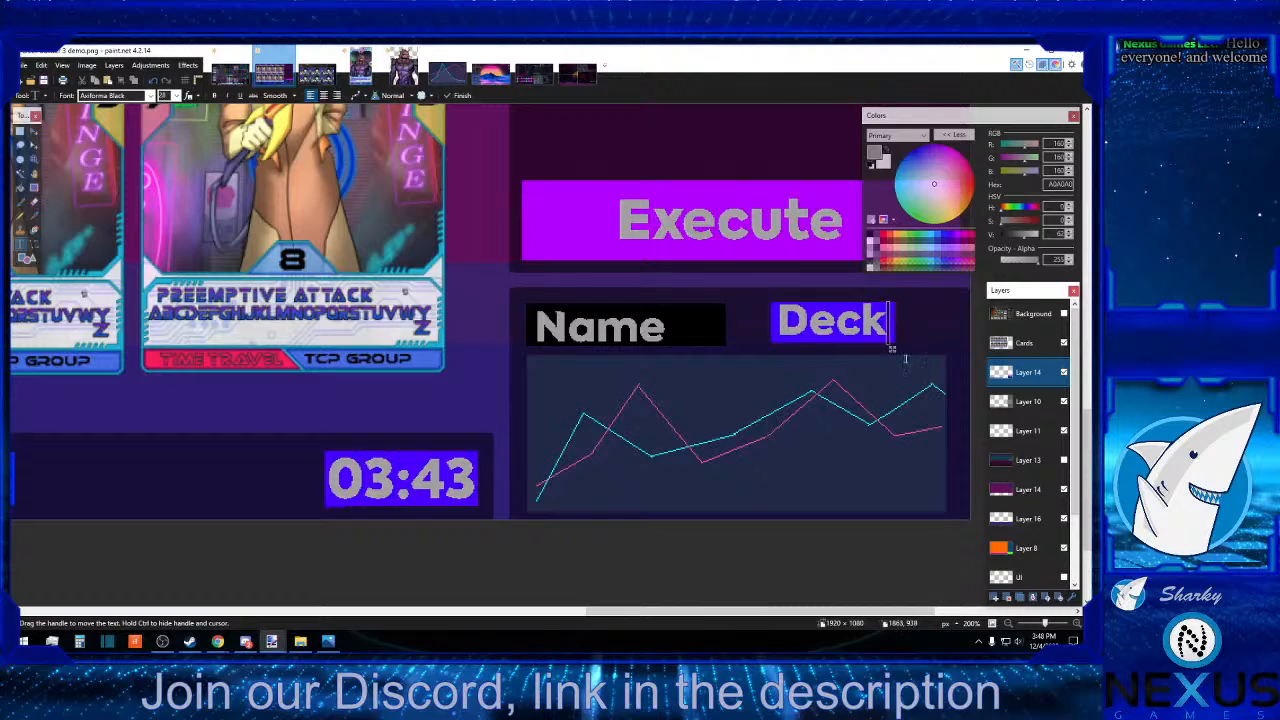
left_click_drag(894, 352, 893, 356)
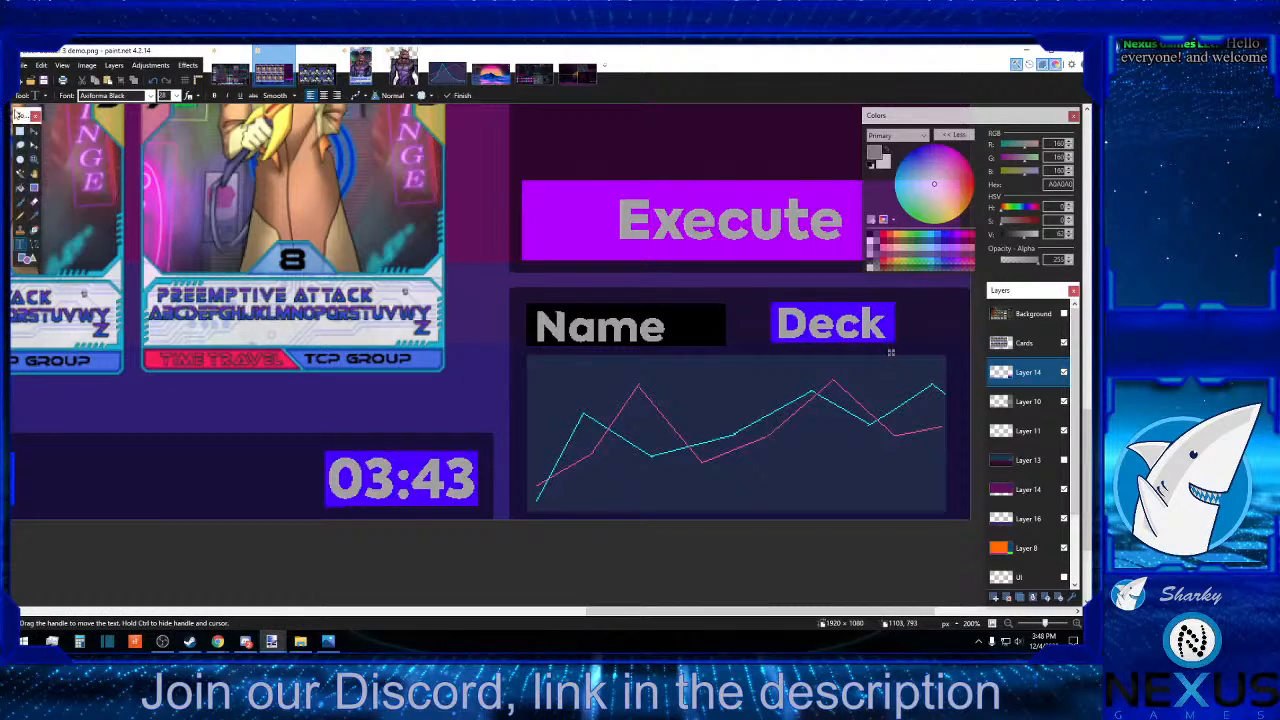
key("s")
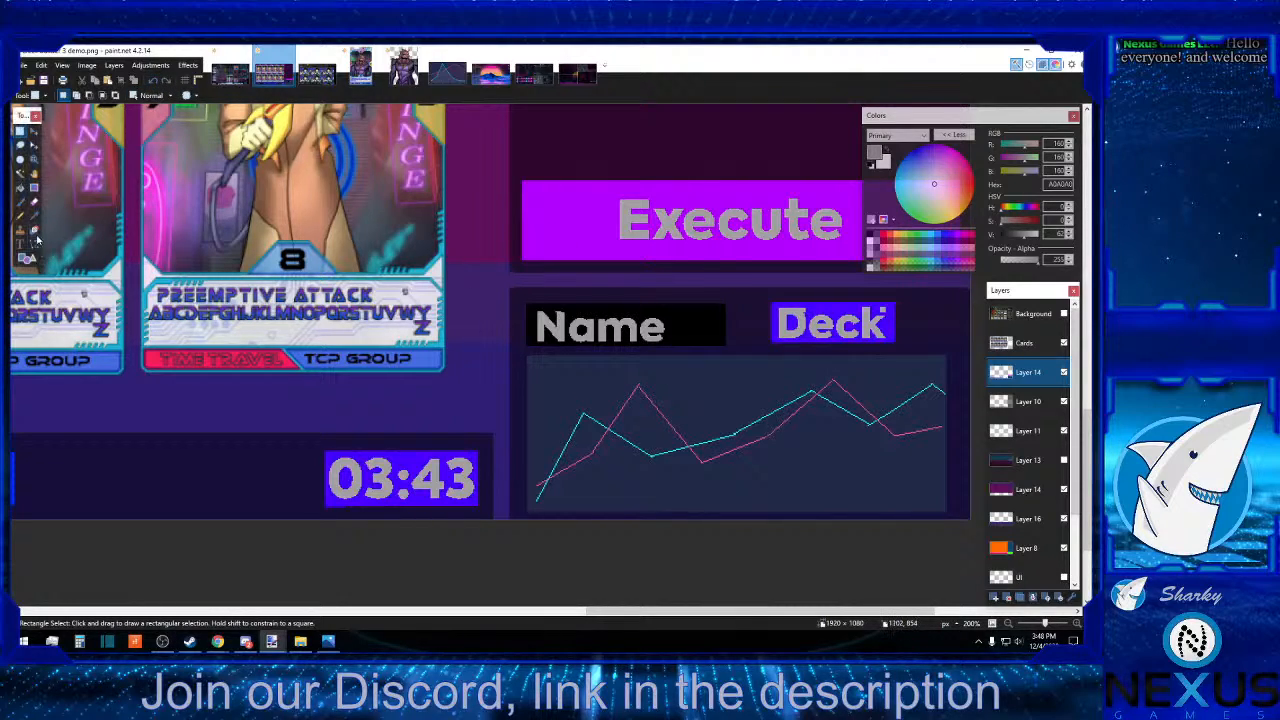
Sample the box's indigo and extend the box beyond "Deck" with a filled rectangle about 54 × 37 pixels.
key("k")
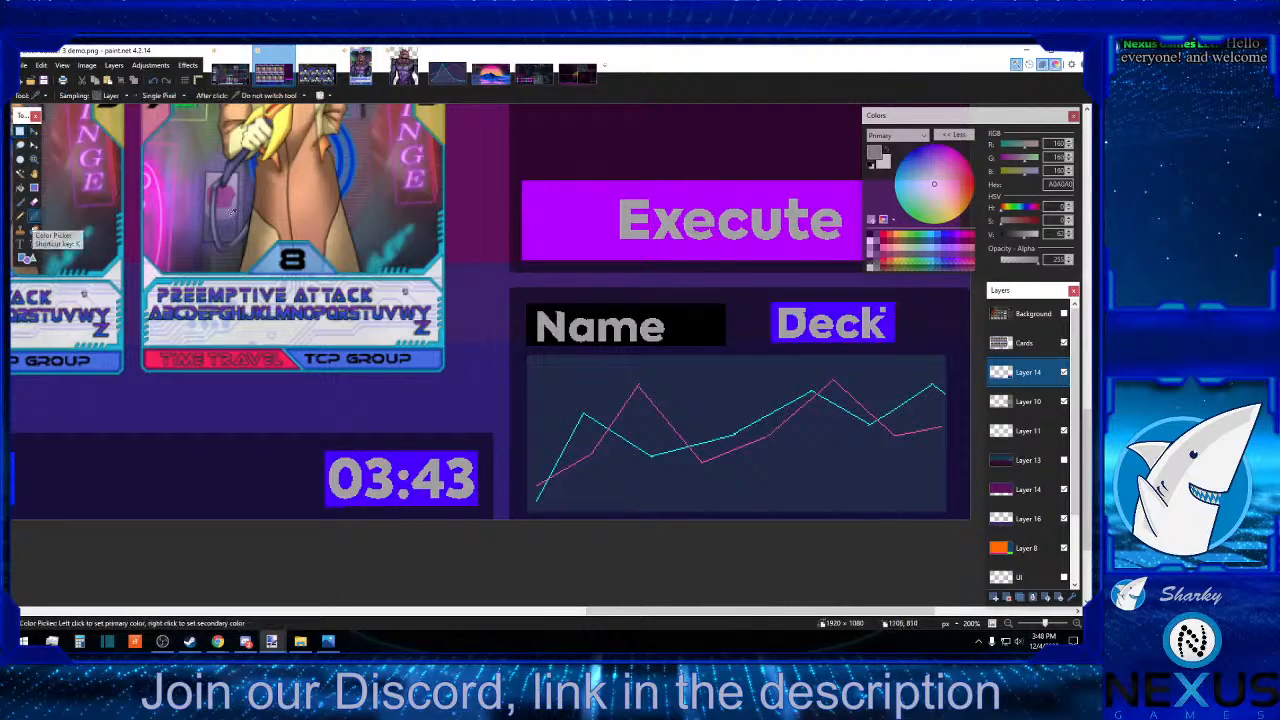
left_click(897, 321)
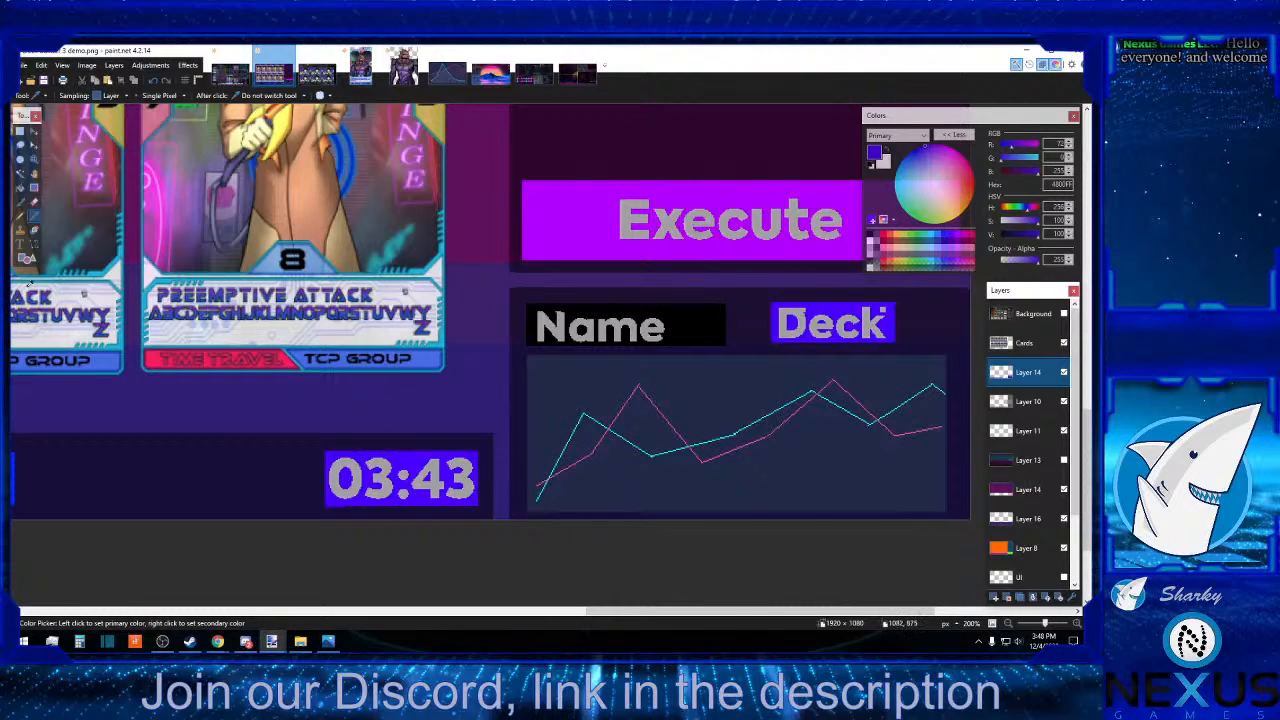
left_click(34, 262)
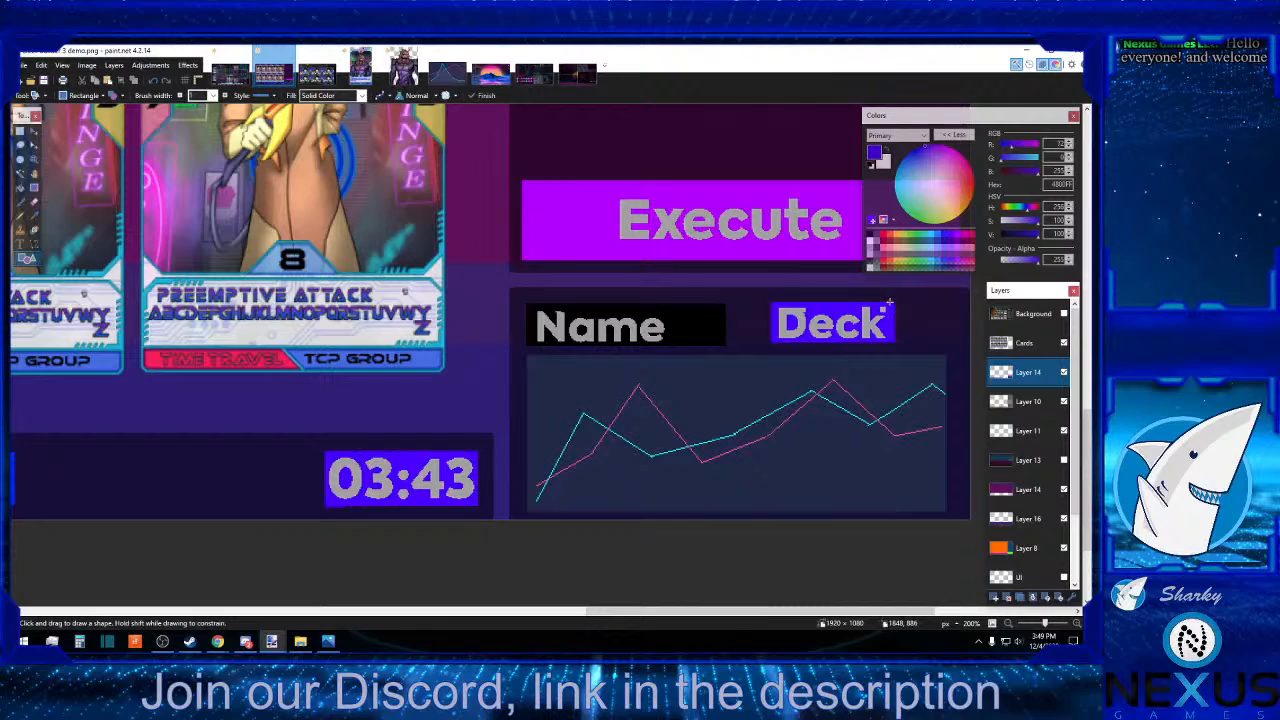
left_click_drag(889, 300, 922, 300)
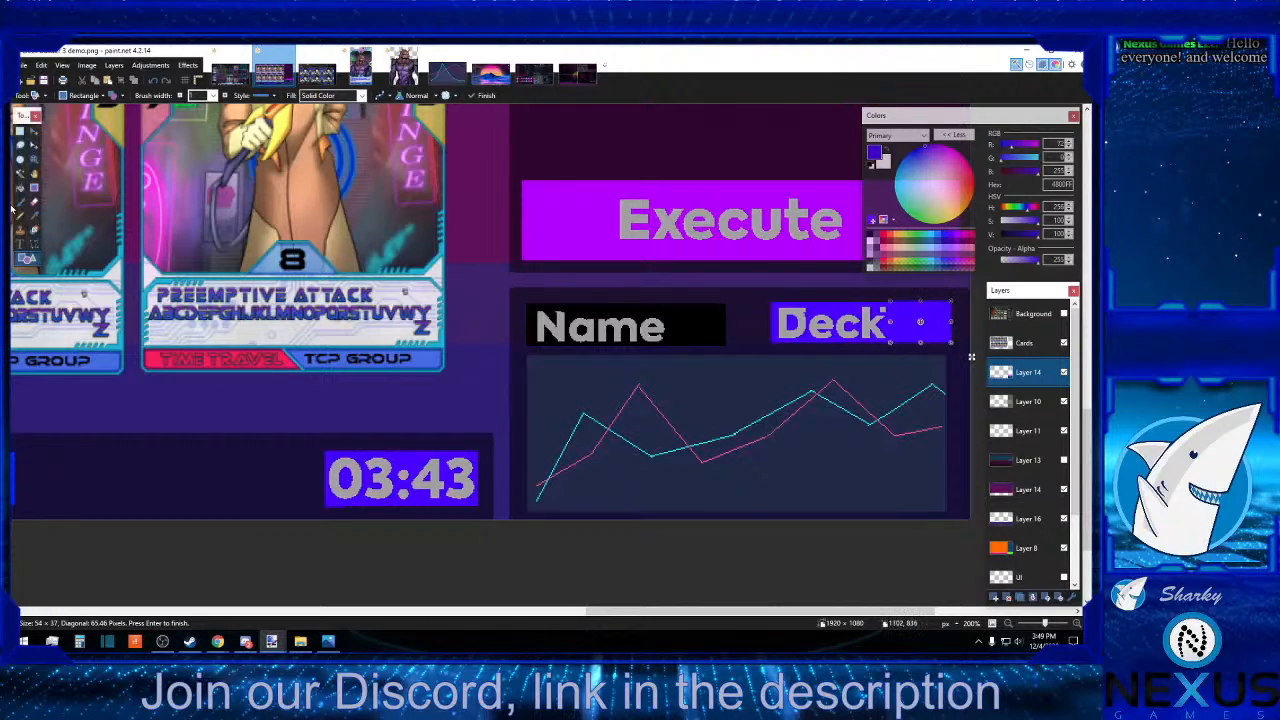
left_click(20, 132)
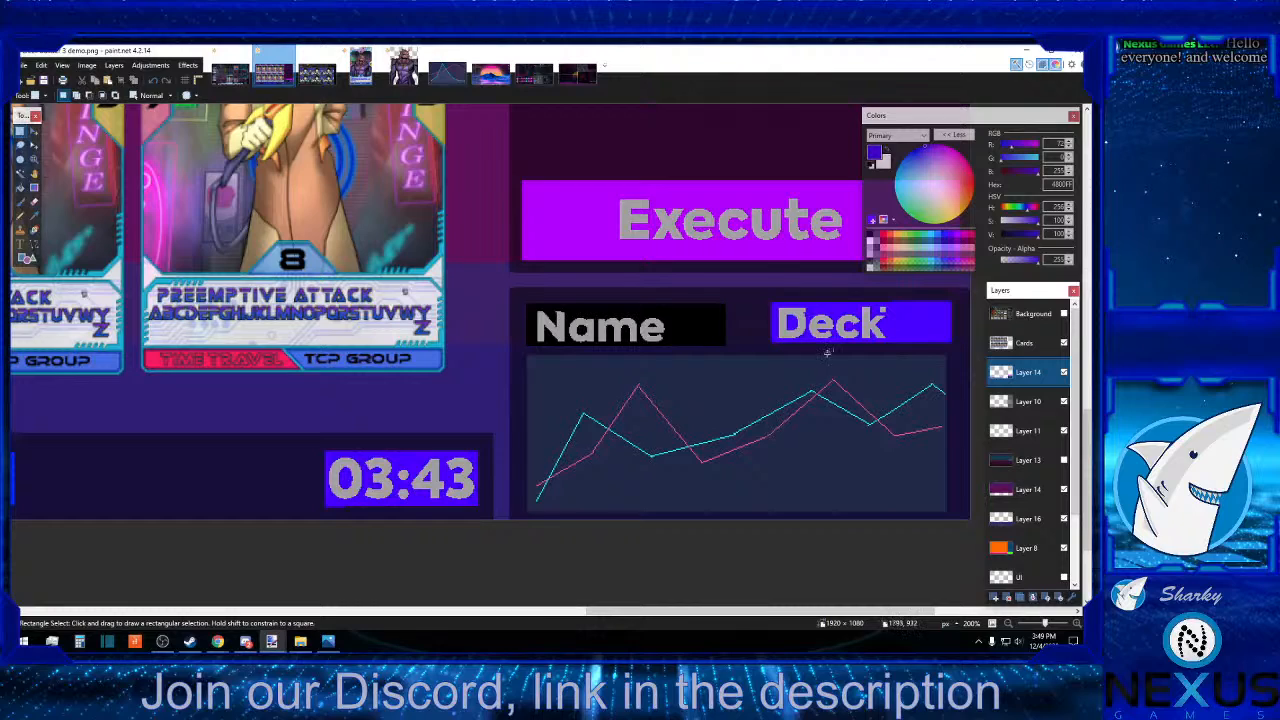
Add the text "20" in grey A0A0A0 beside "Deck" and shift it to line up within the widened indigo box.
left_click(20, 242)
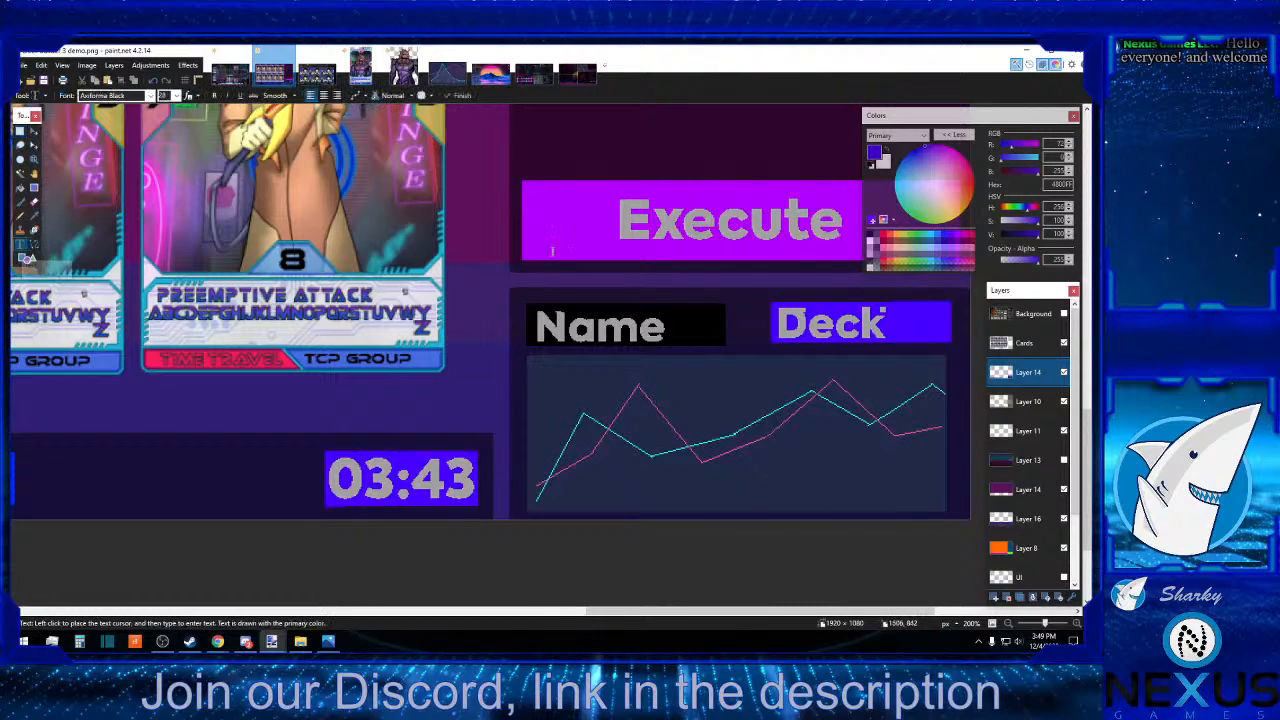
left_click(902, 321)
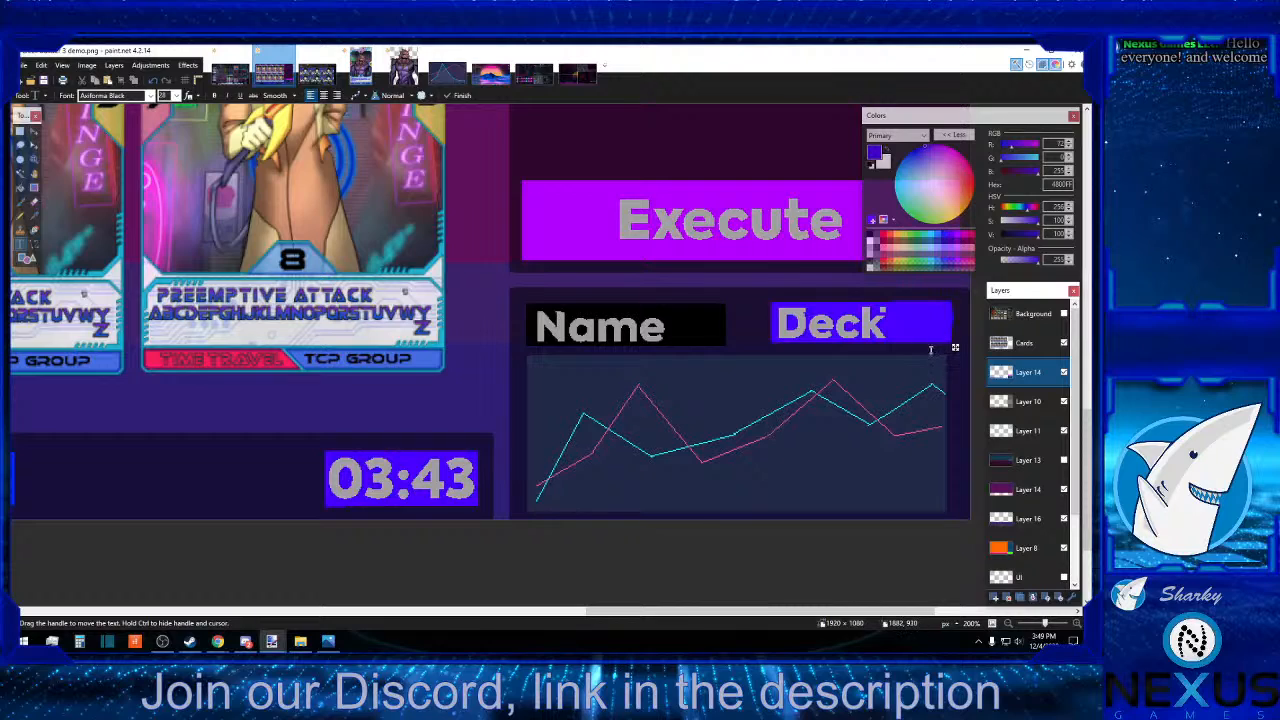
left_click(870, 248)
type("20")
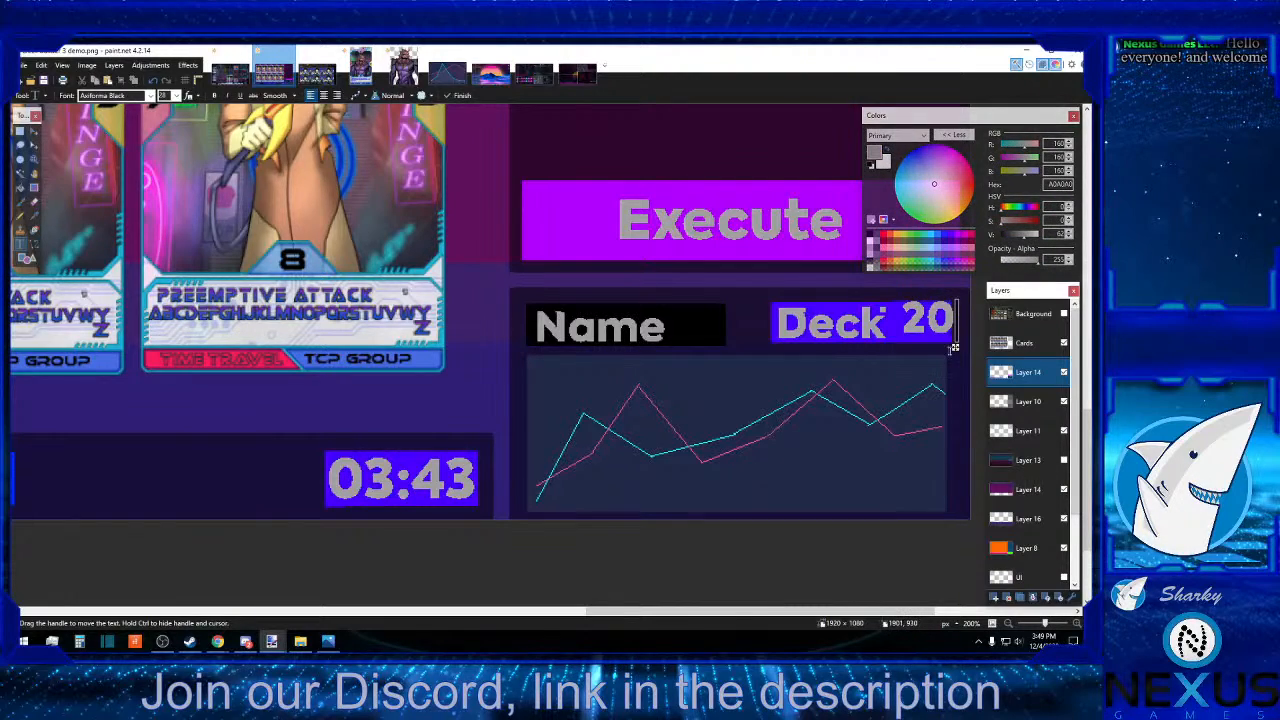
left_click_drag(956, 348, 949, 356)
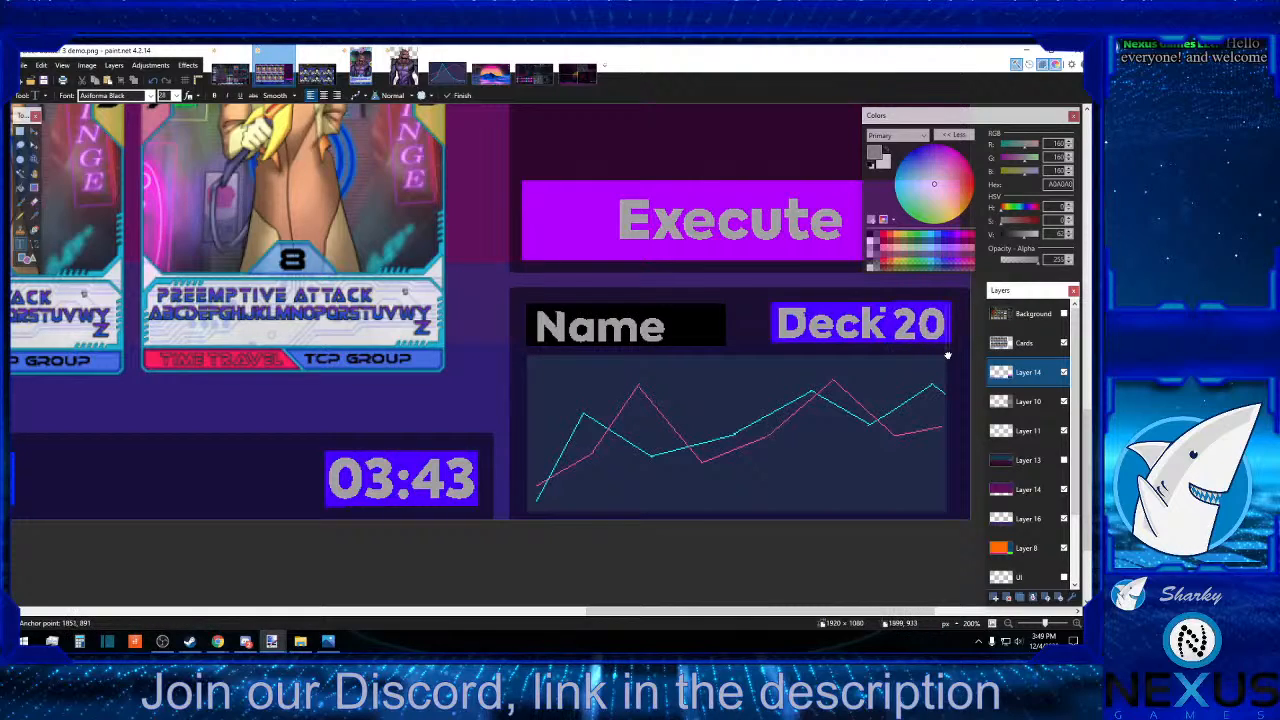
Clear the thin strip of pixels along the upper edge of the indigo box's extension, above "20".
left_click(20, 132)
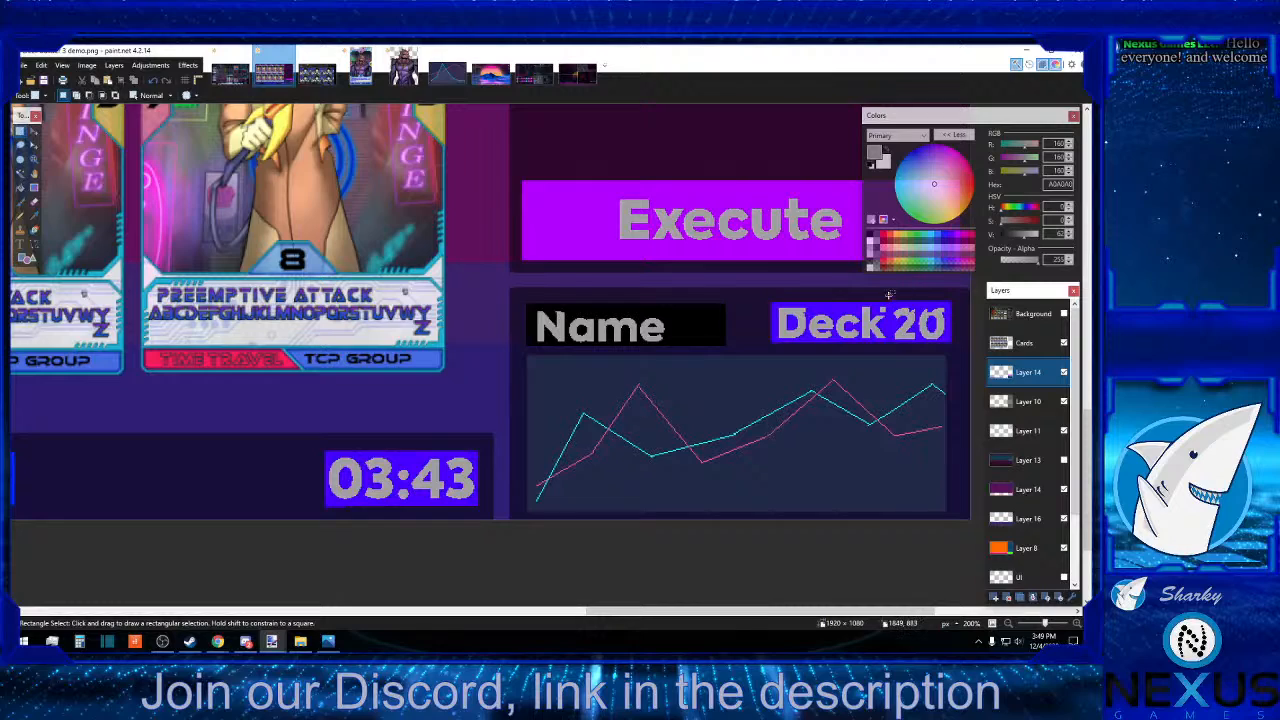
left_click_drag(888, 296, 961, 299)
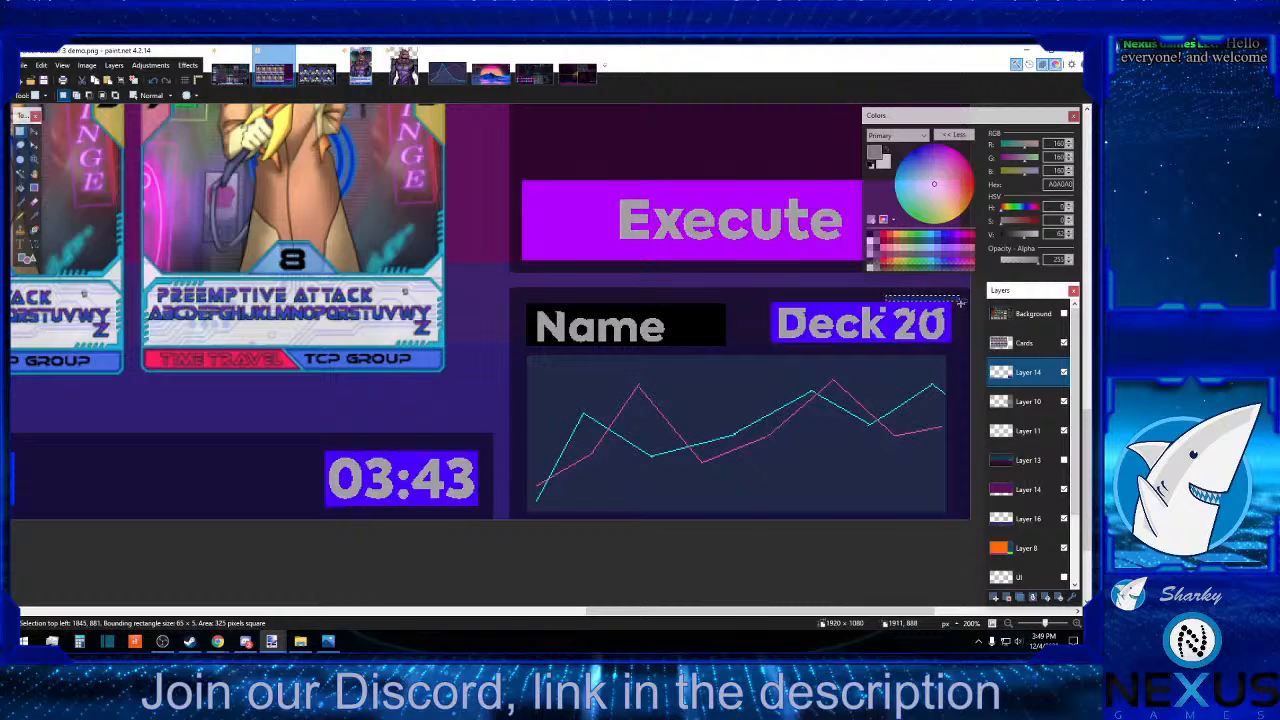
key("Delete")
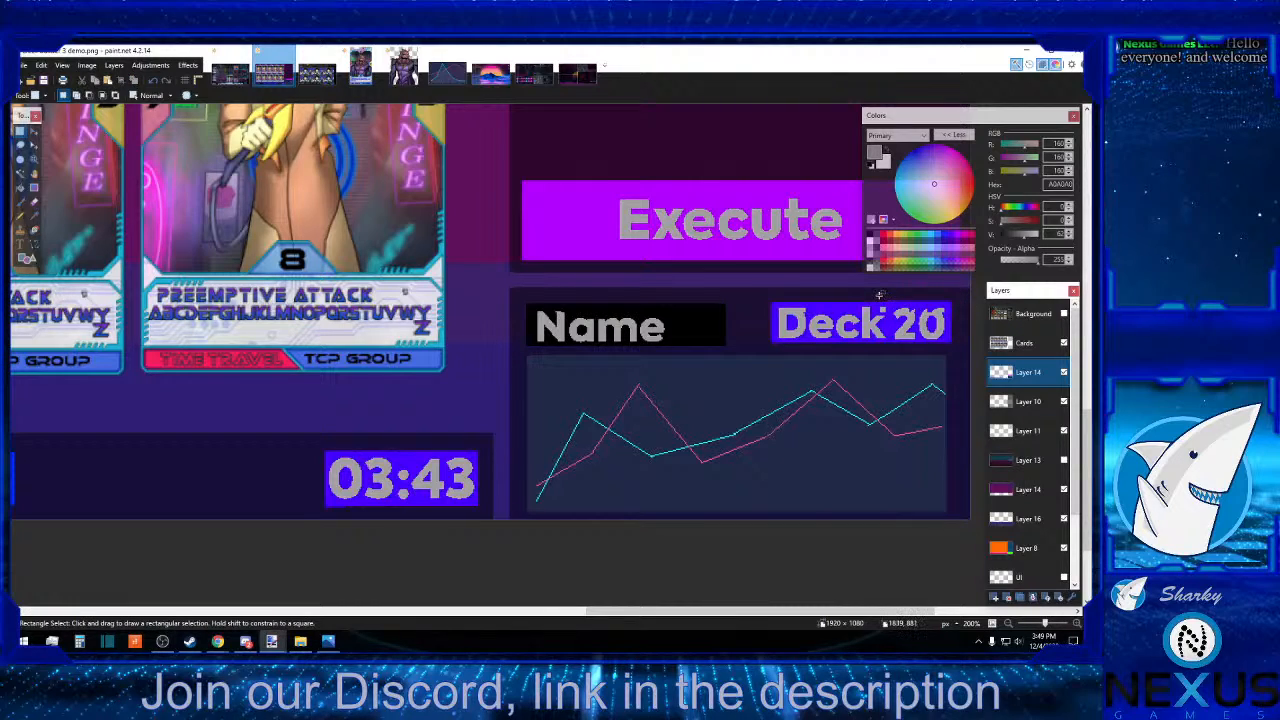
left_click_drag(879, 296, 957, 300)
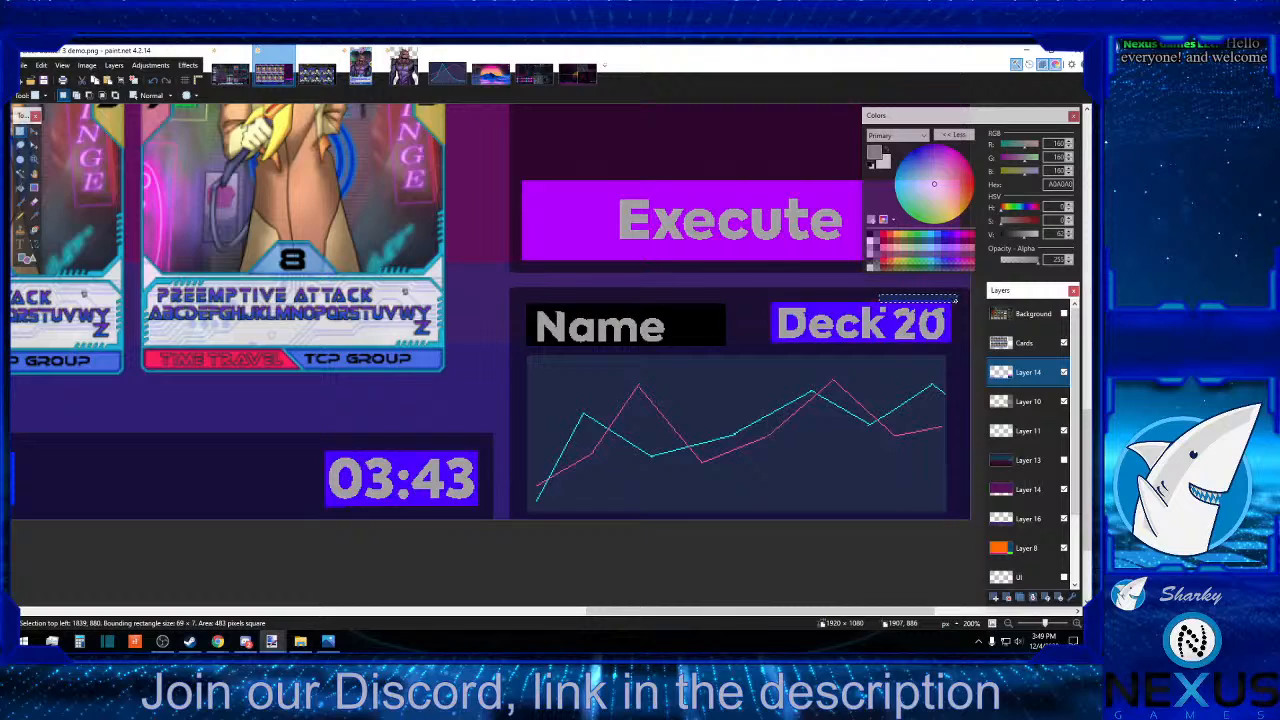
left_click_drag(956, 300, 956, 299)
left_click_drag(883, 295, 953, 299)
left_click(972, 305)
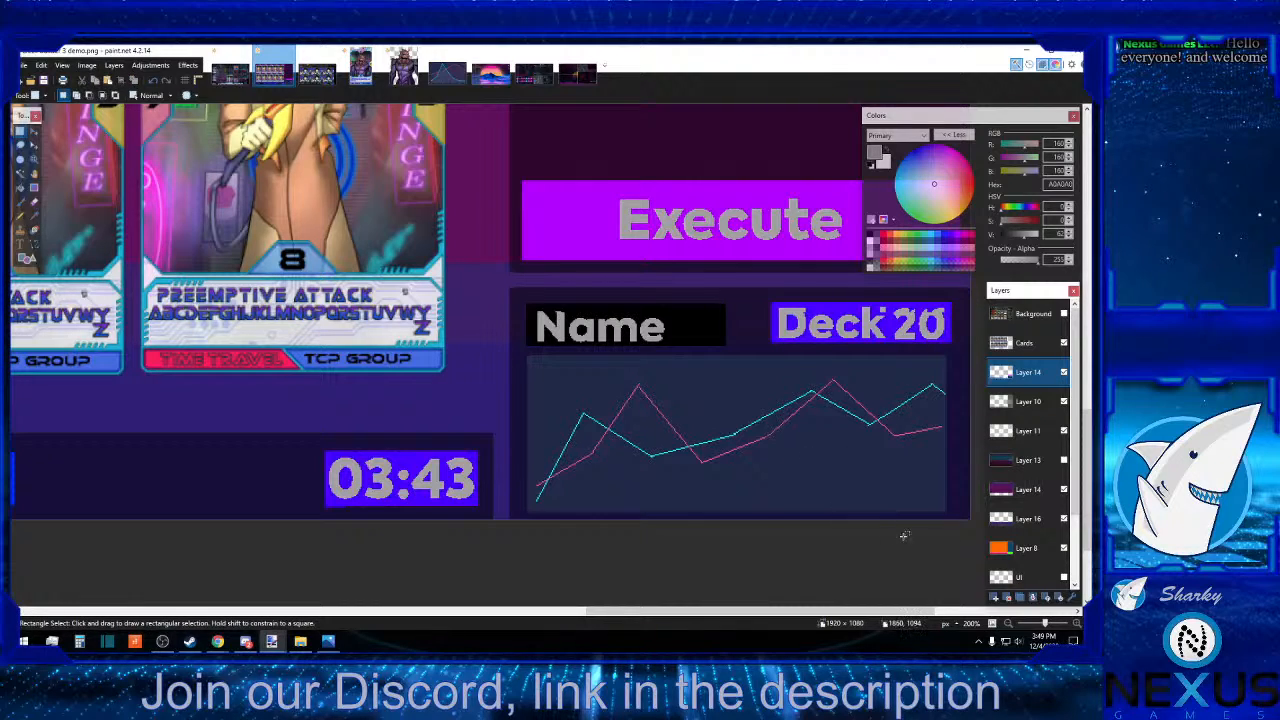
Zoom out to 50% and examine the whole card screen layout.
left_click(1010, 625)
left_click(1010, 625)
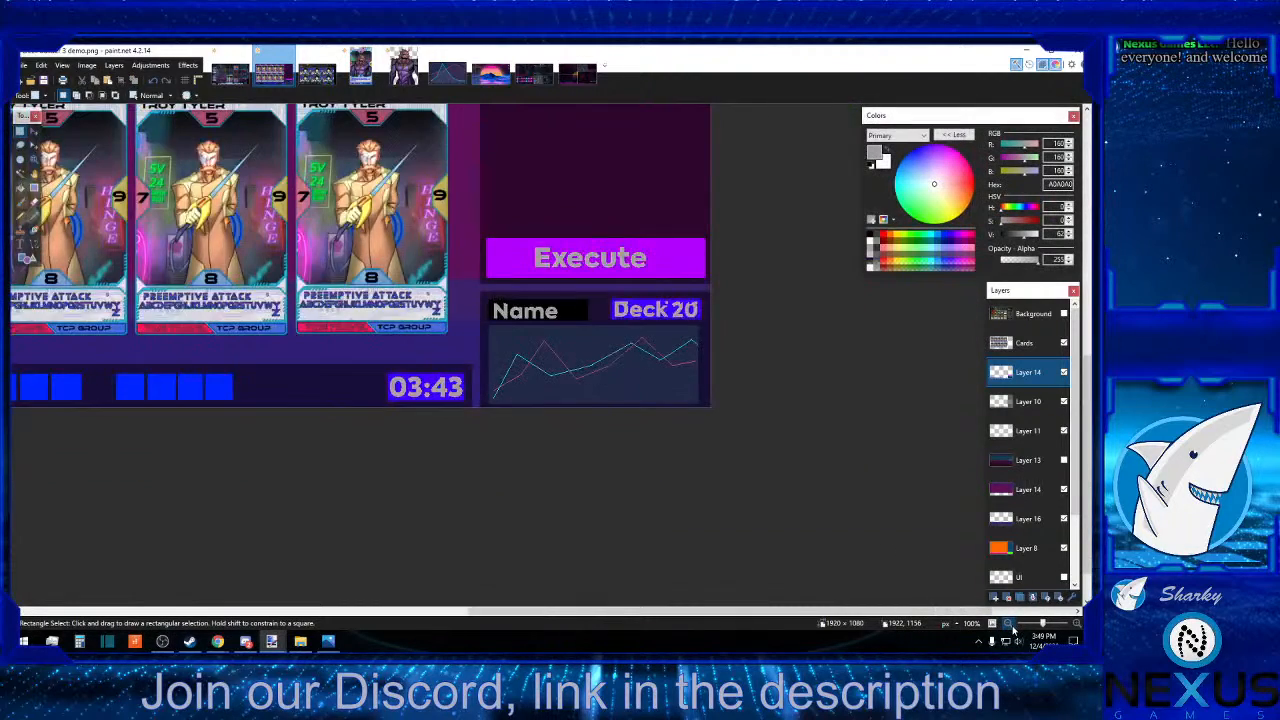
left_click(1010, 625)
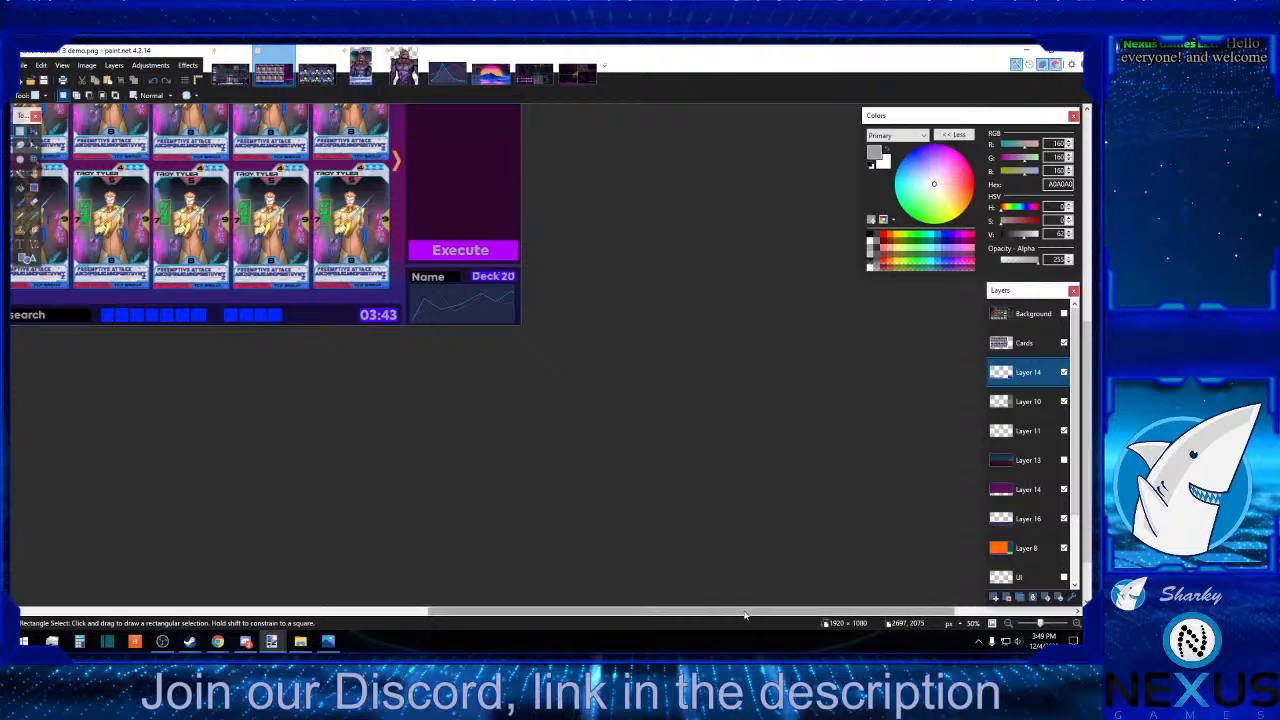
left_click_drag(744, 614, 614, 612)
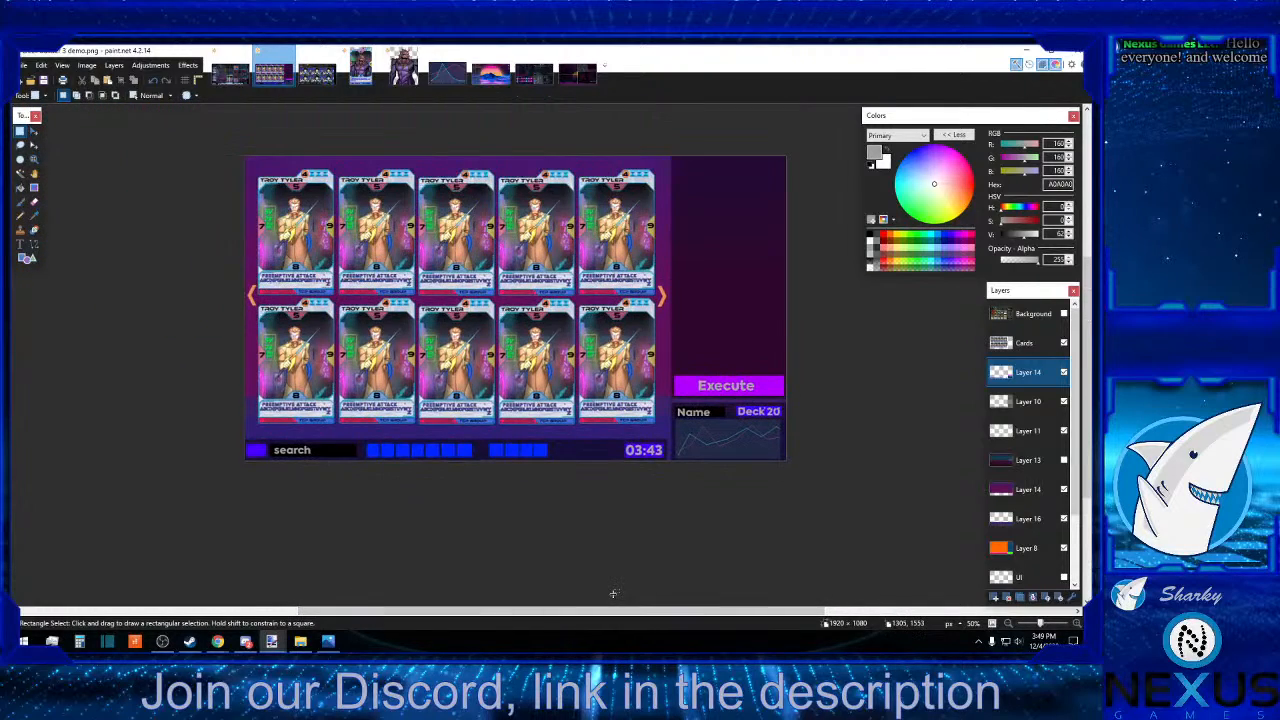